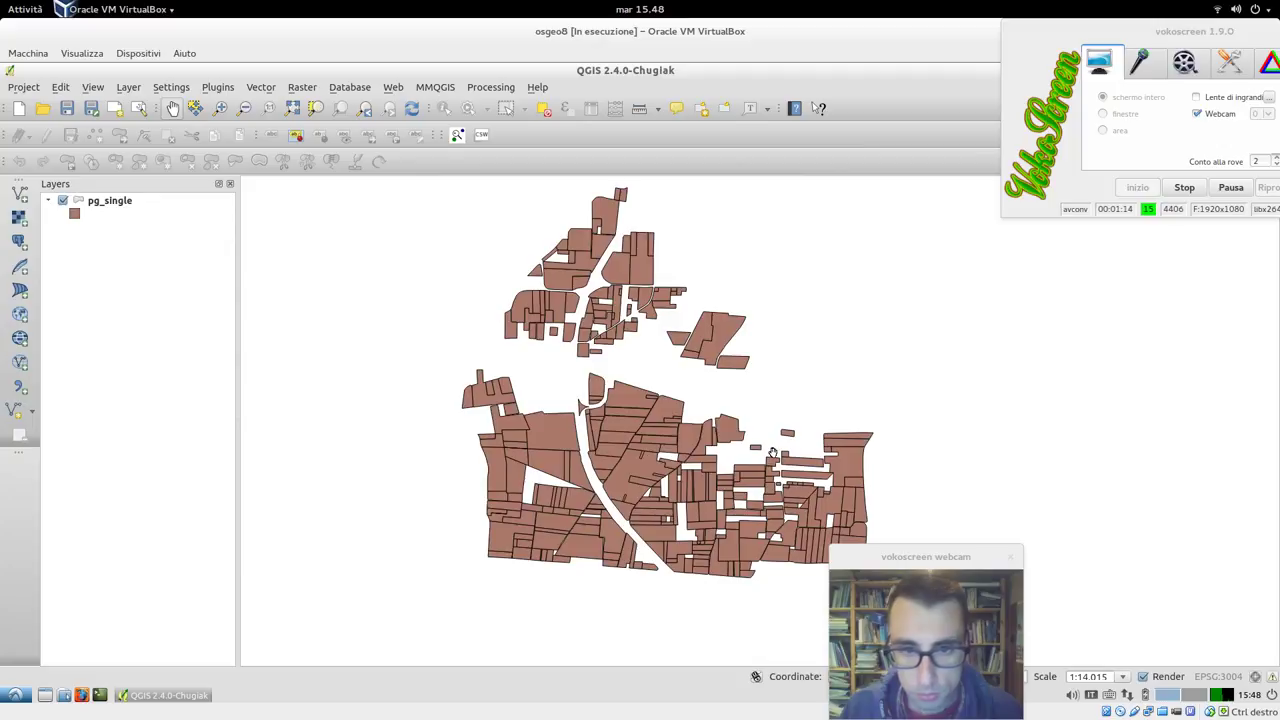
- Open DB Manager, list the existing PostGIS connections and close it
drag(758, 432, 755, 446)
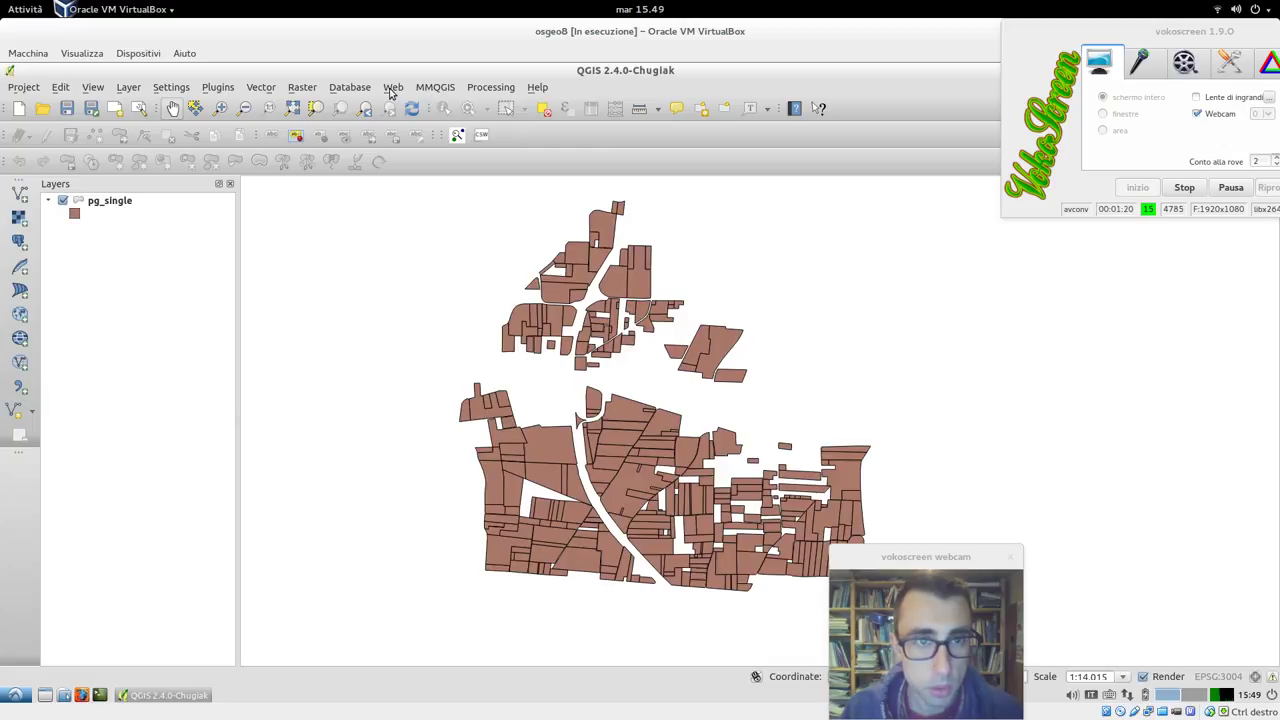
click(339, 91)
mouse_move(372, 104)
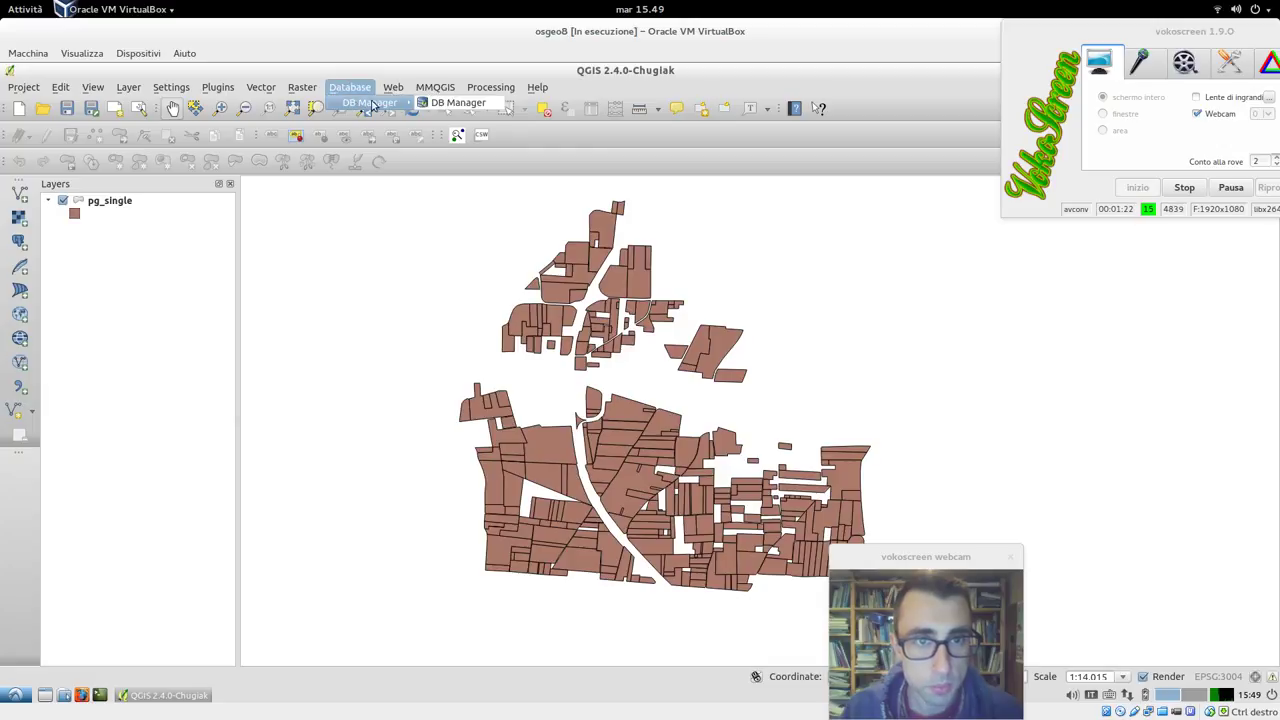
click(424, 104)
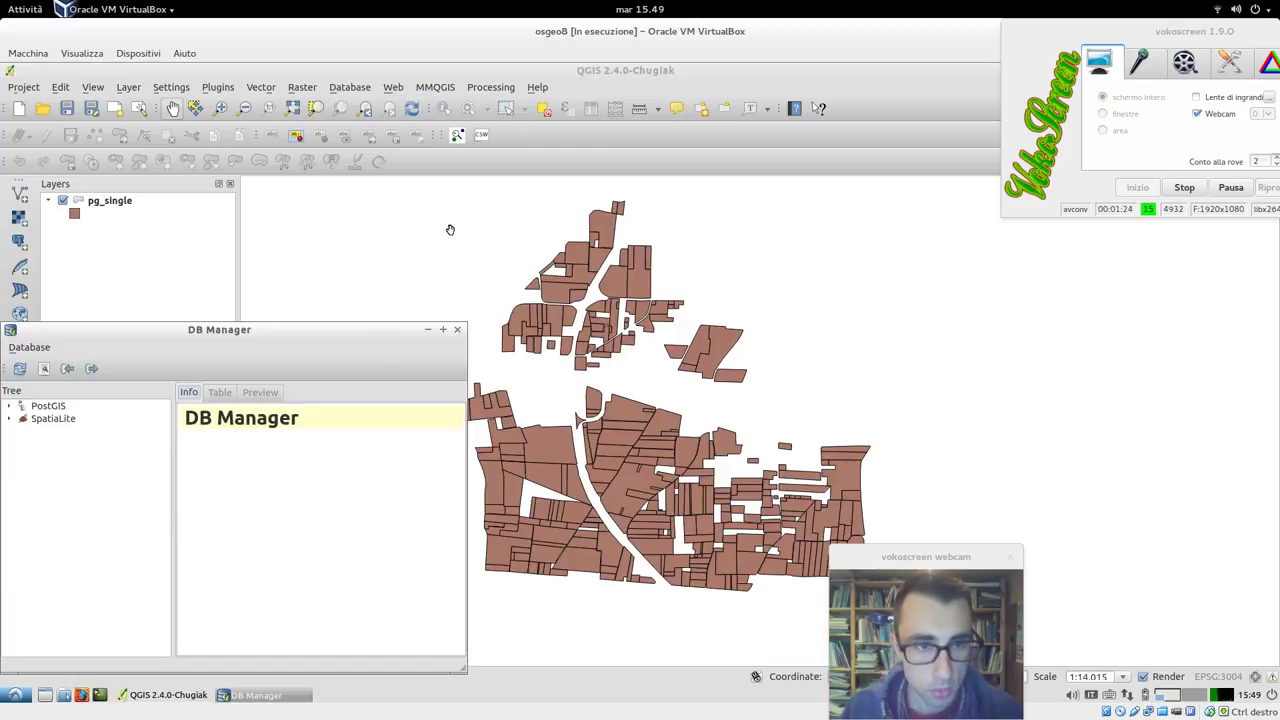
drag(340, 329, 454, 196)
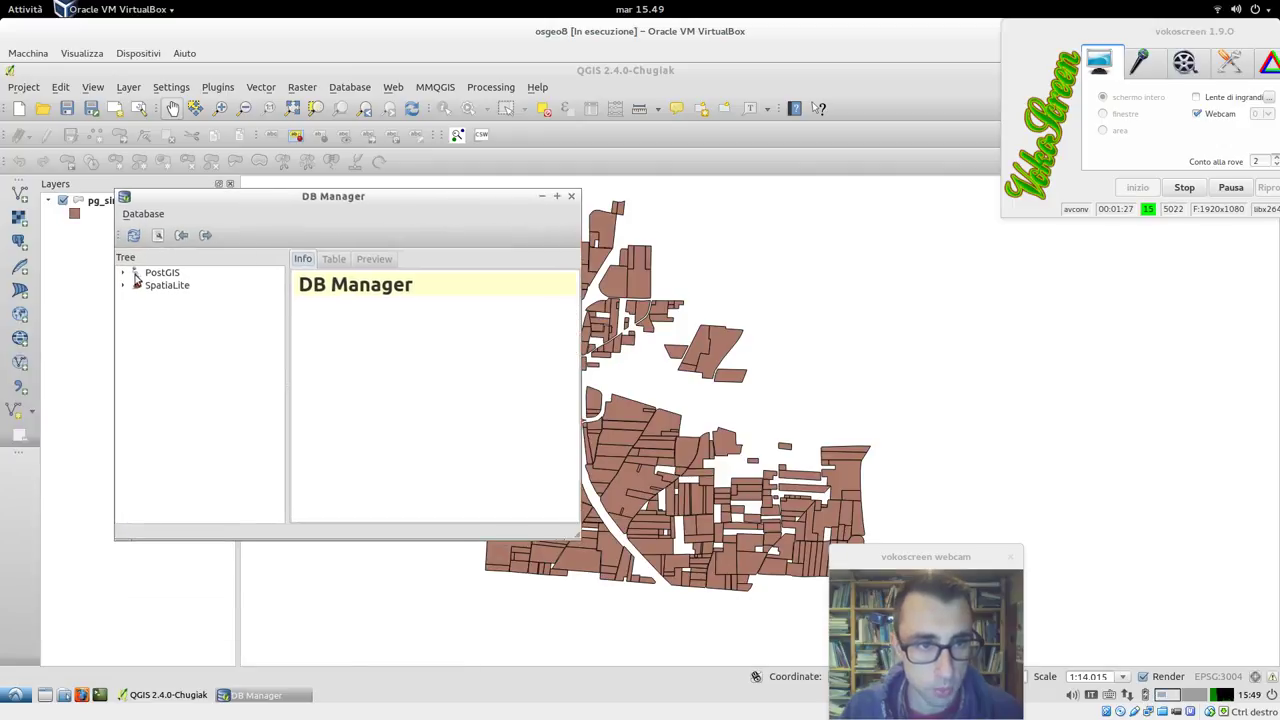
click(125, 273)
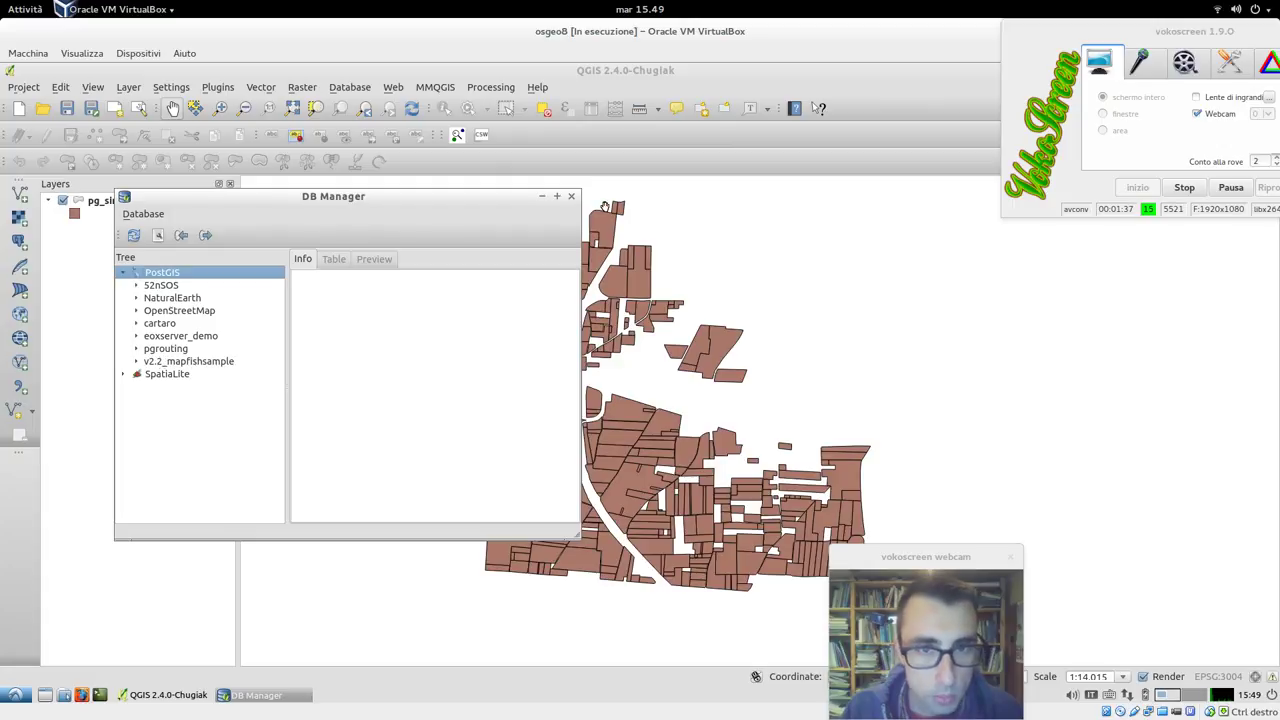
click(571, 196)
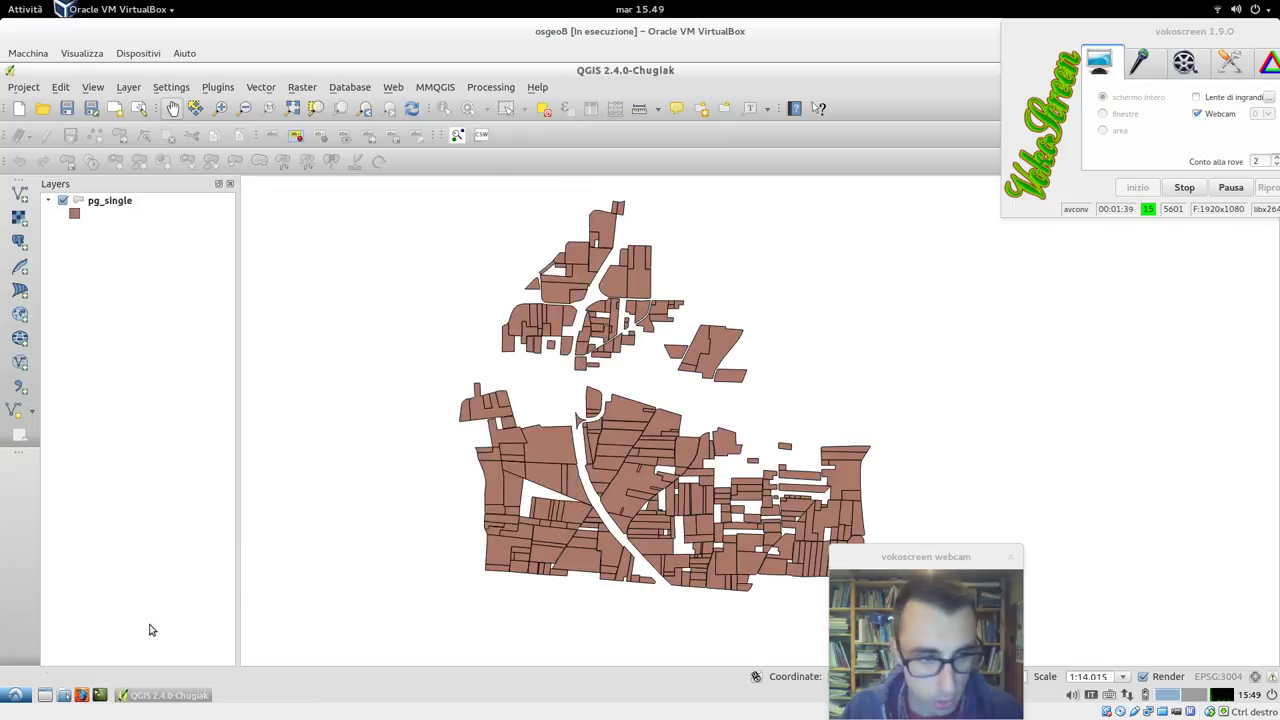
- Switch to pgAdmin III, connect to the local server (localhost:5432) and select the natural_earth2 database
click(15, 695)
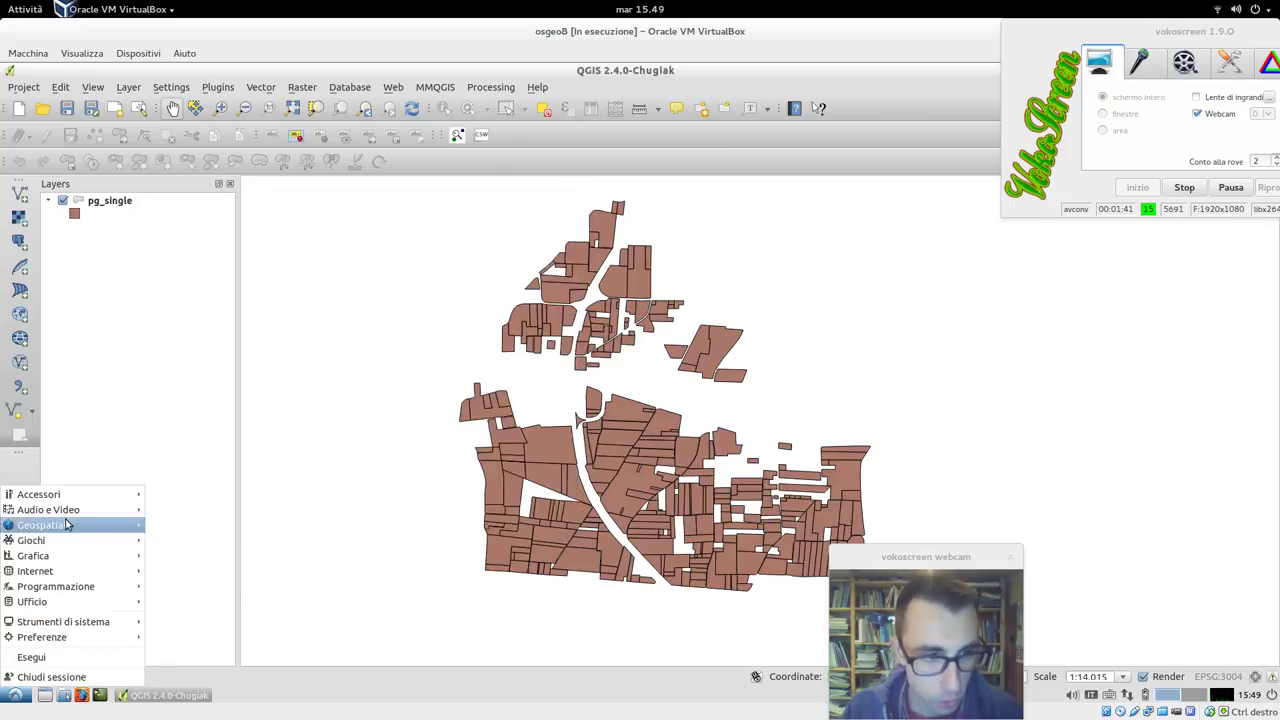
mouse_move(70, 498)
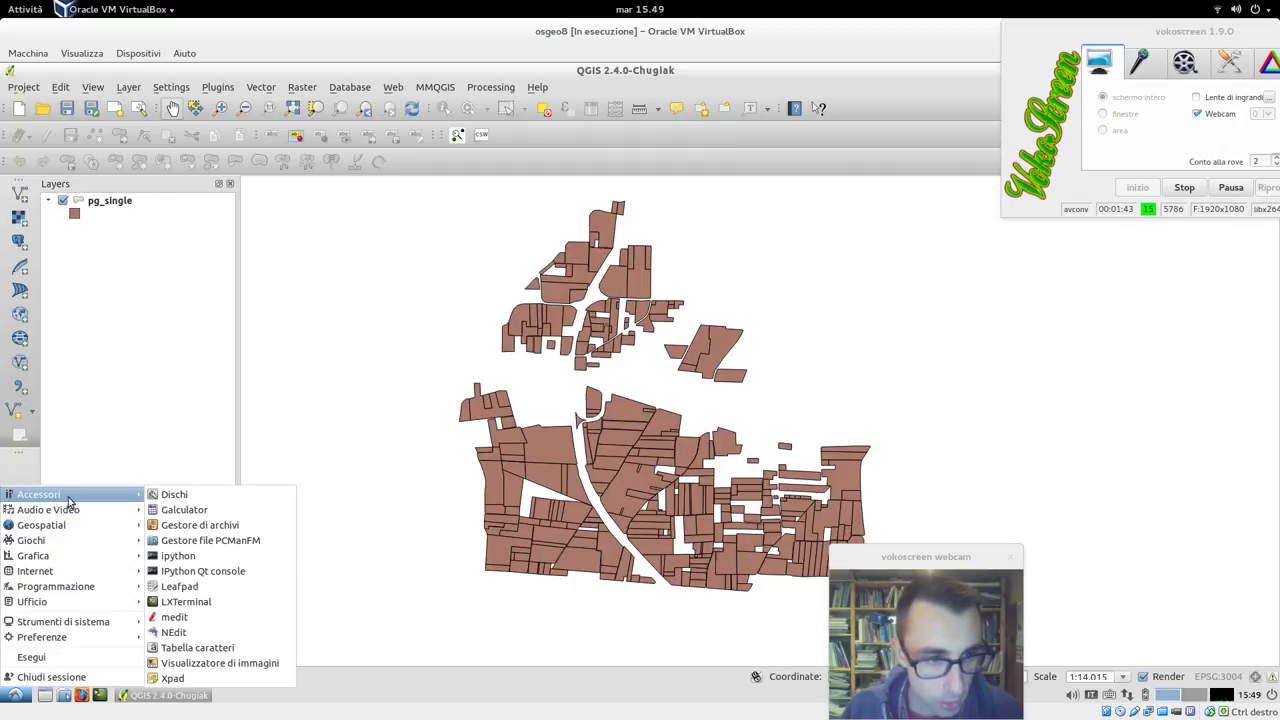
mouse_move(75, 526)
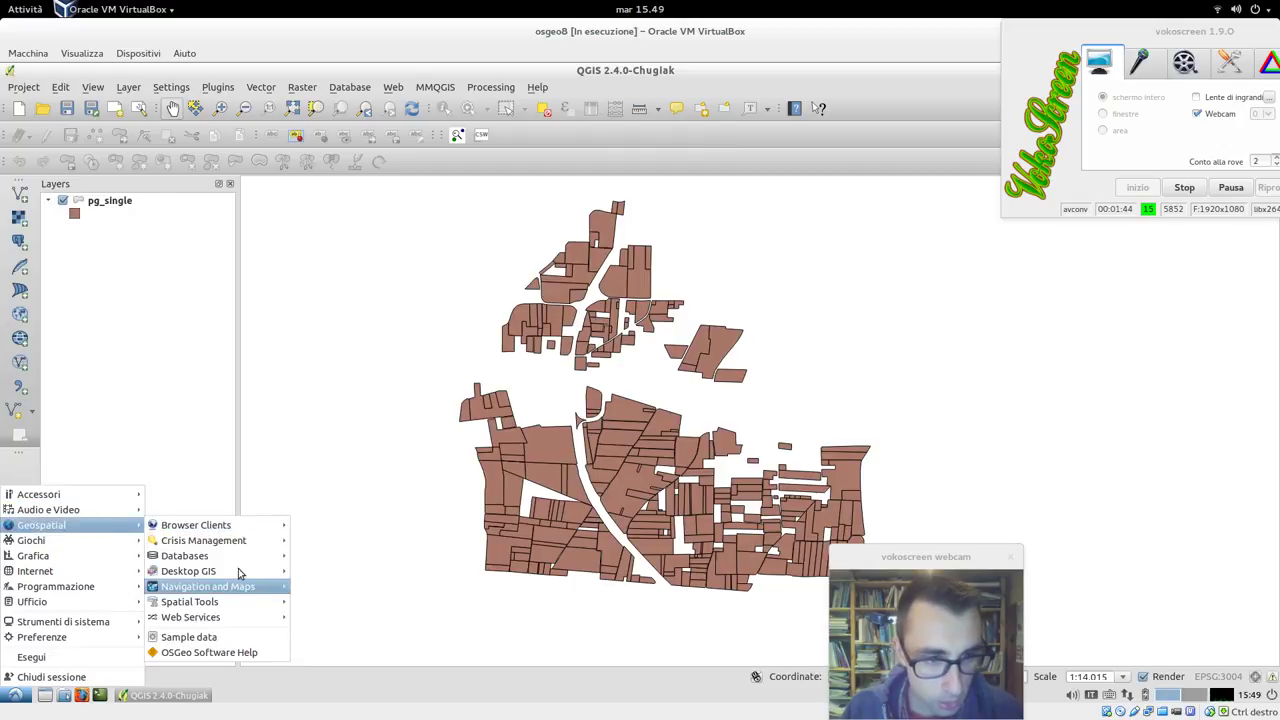
mouse_move(235, 558)
click(358, 587)
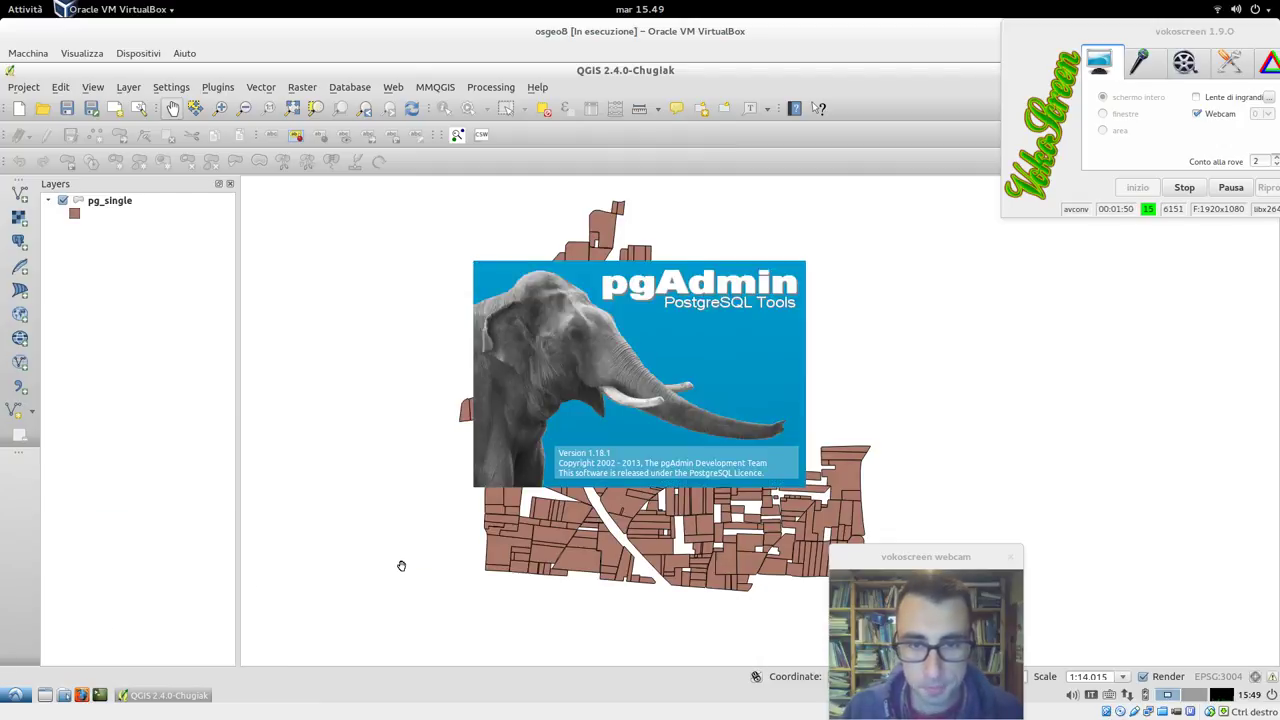
double_click(141, 178)
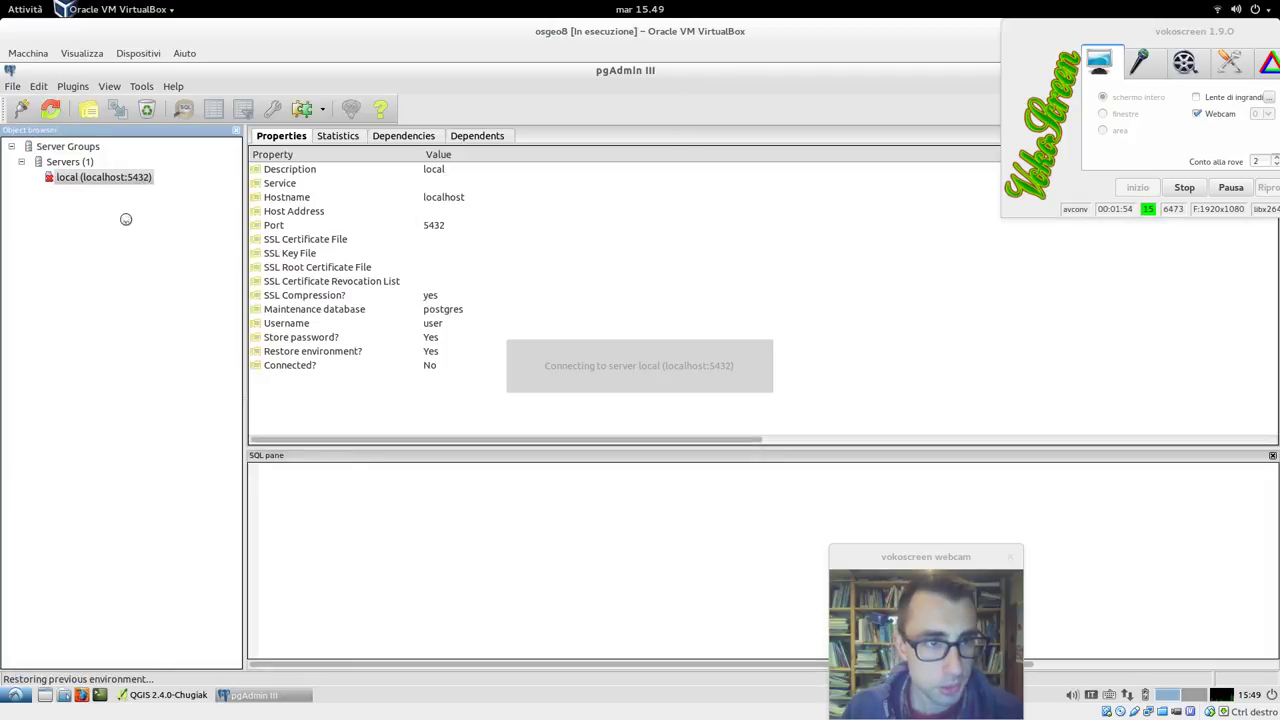
click(51, 299)
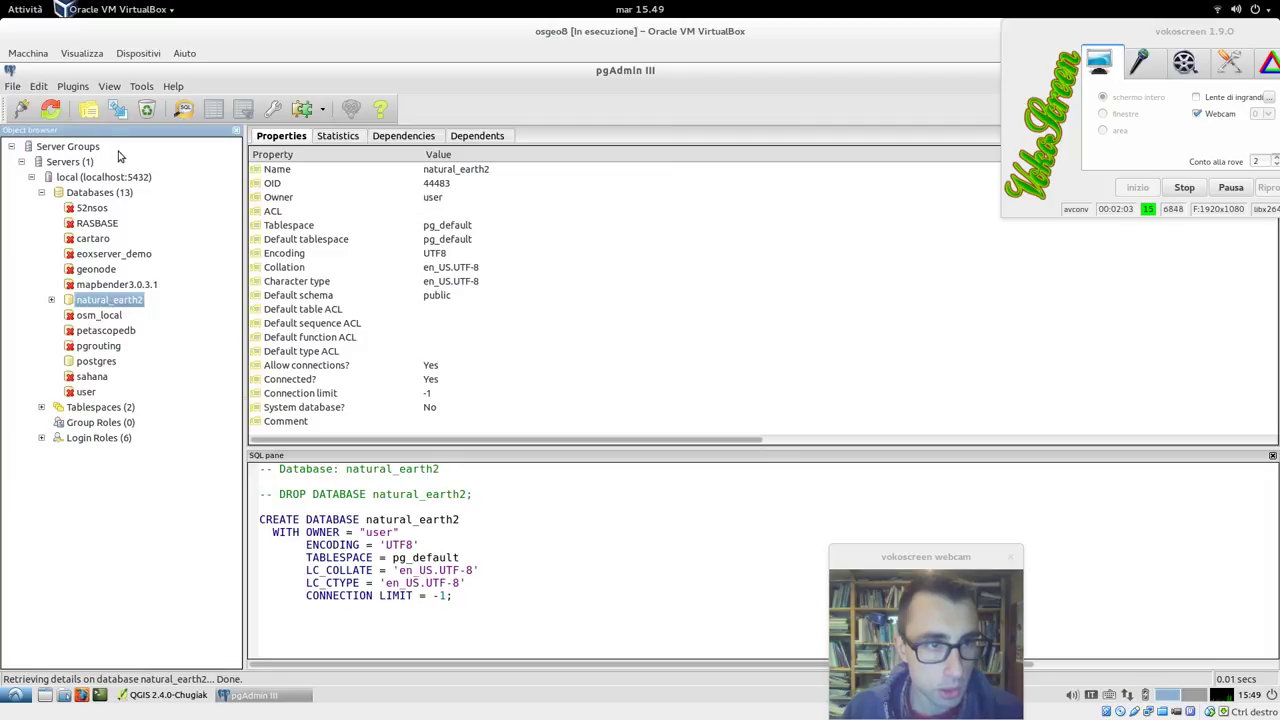
- Start a new database on the local server with the name esercizi
click(106, 193)
right_click(105, 193)
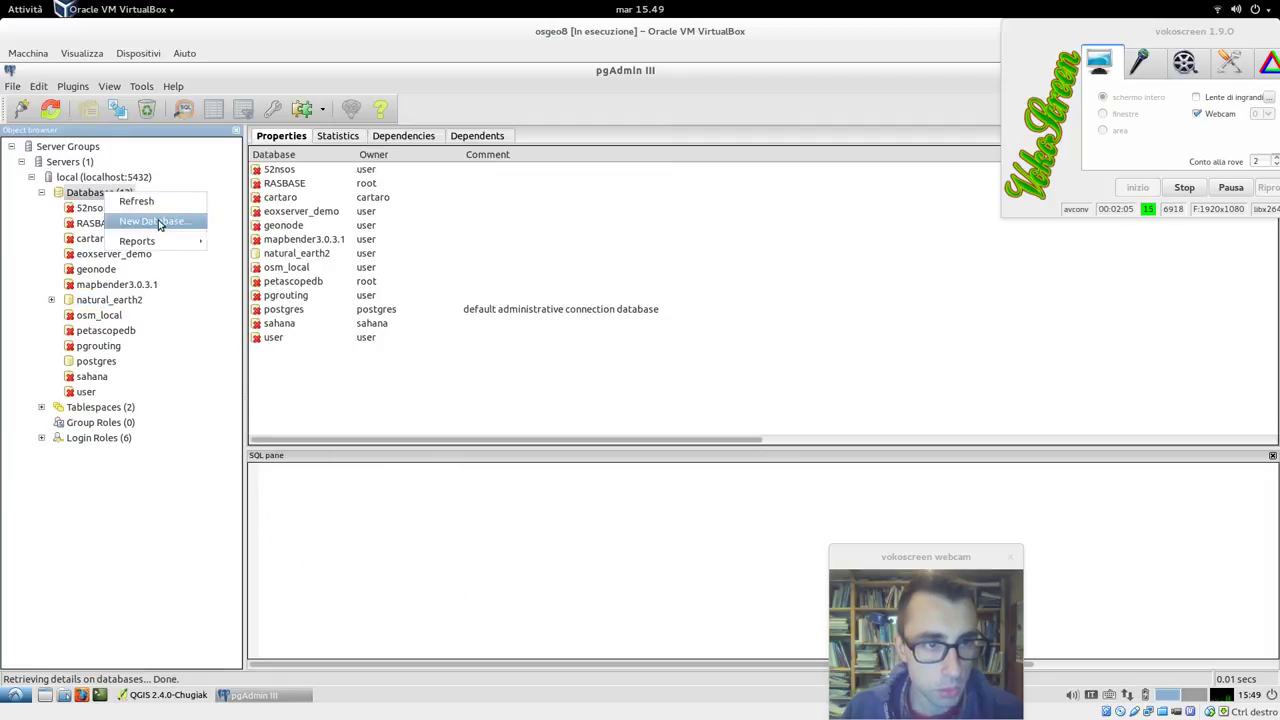
click(155, 221)
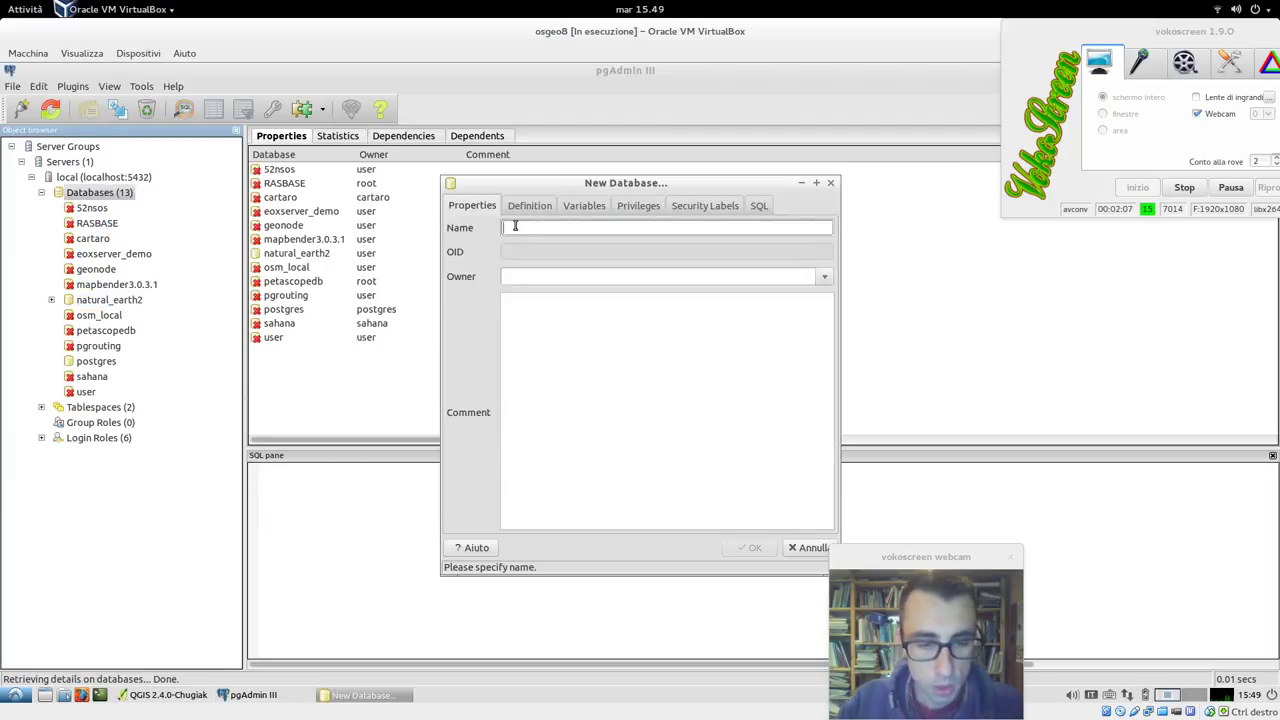
text(esercizio)
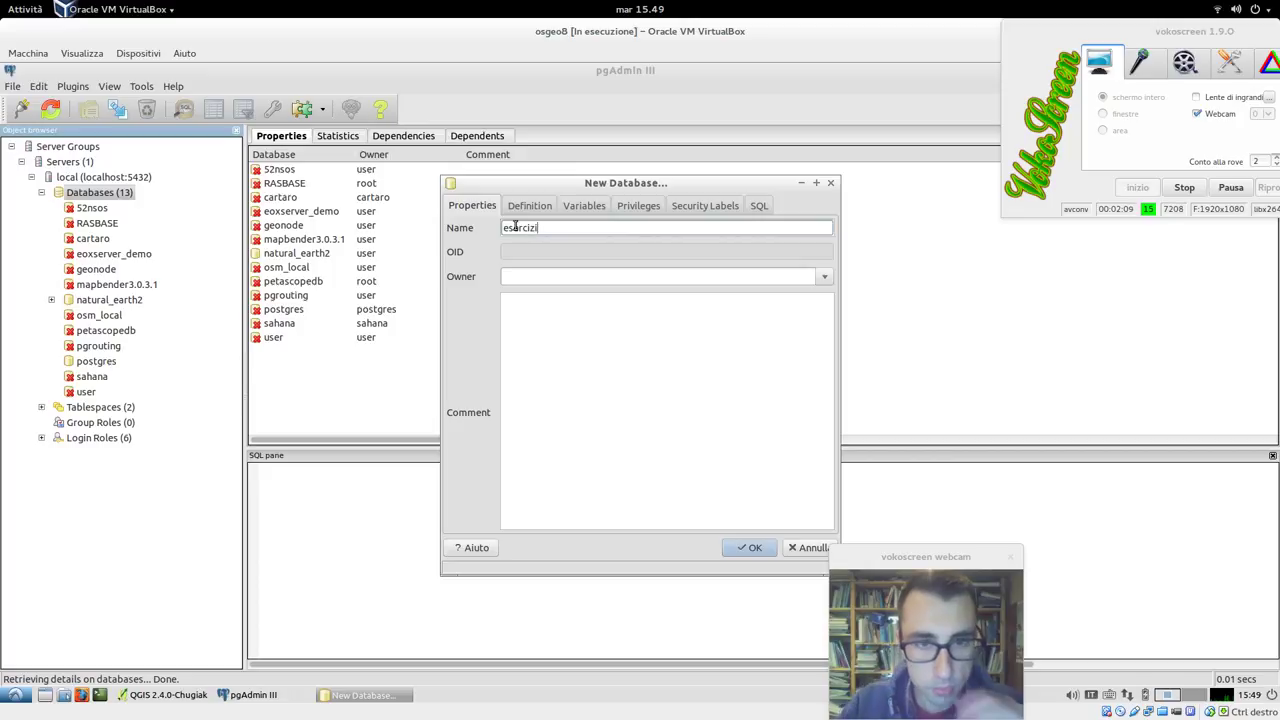
- Set natural_earth2 as the new database's template in its definition
click(530, 206)
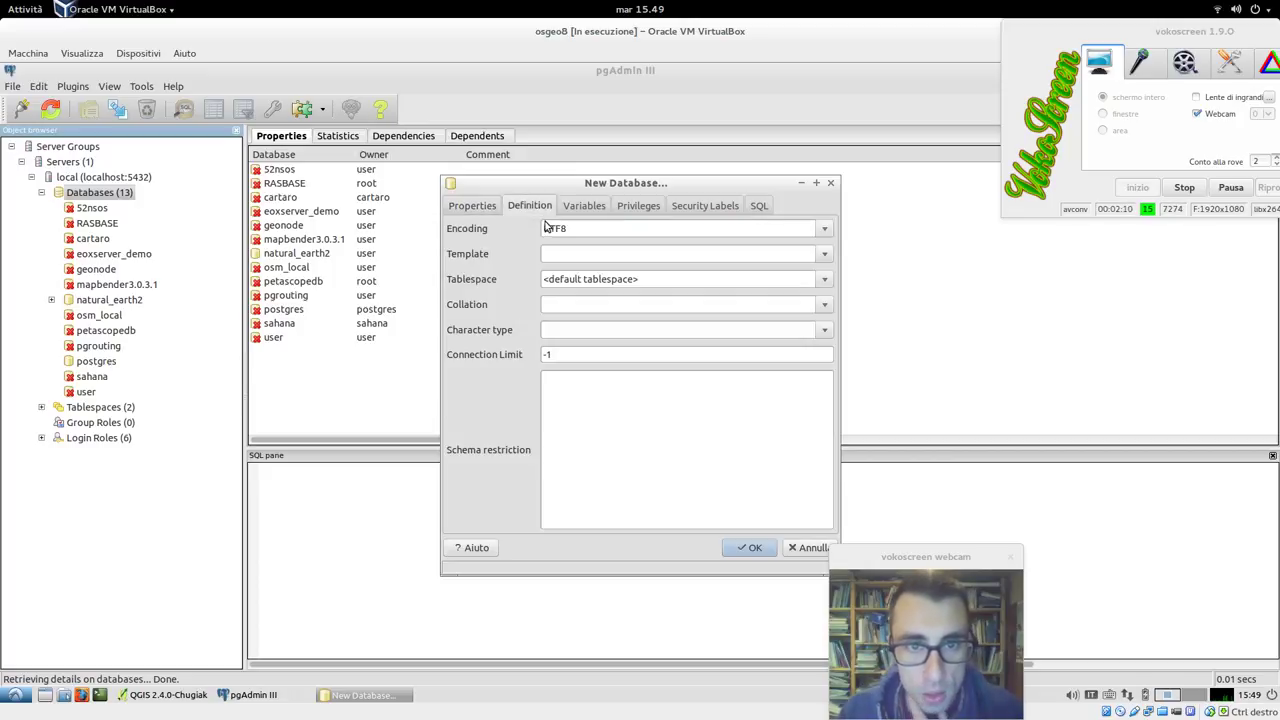
click(471, 207)
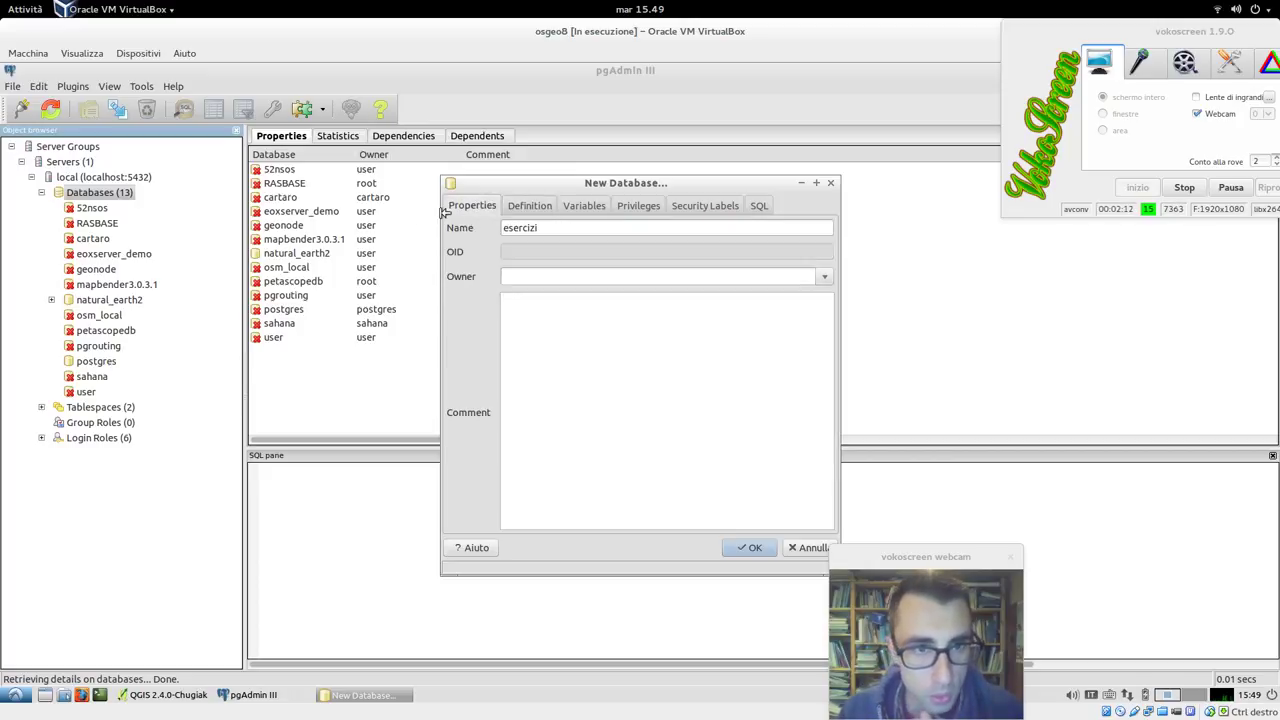
click(528, 207)
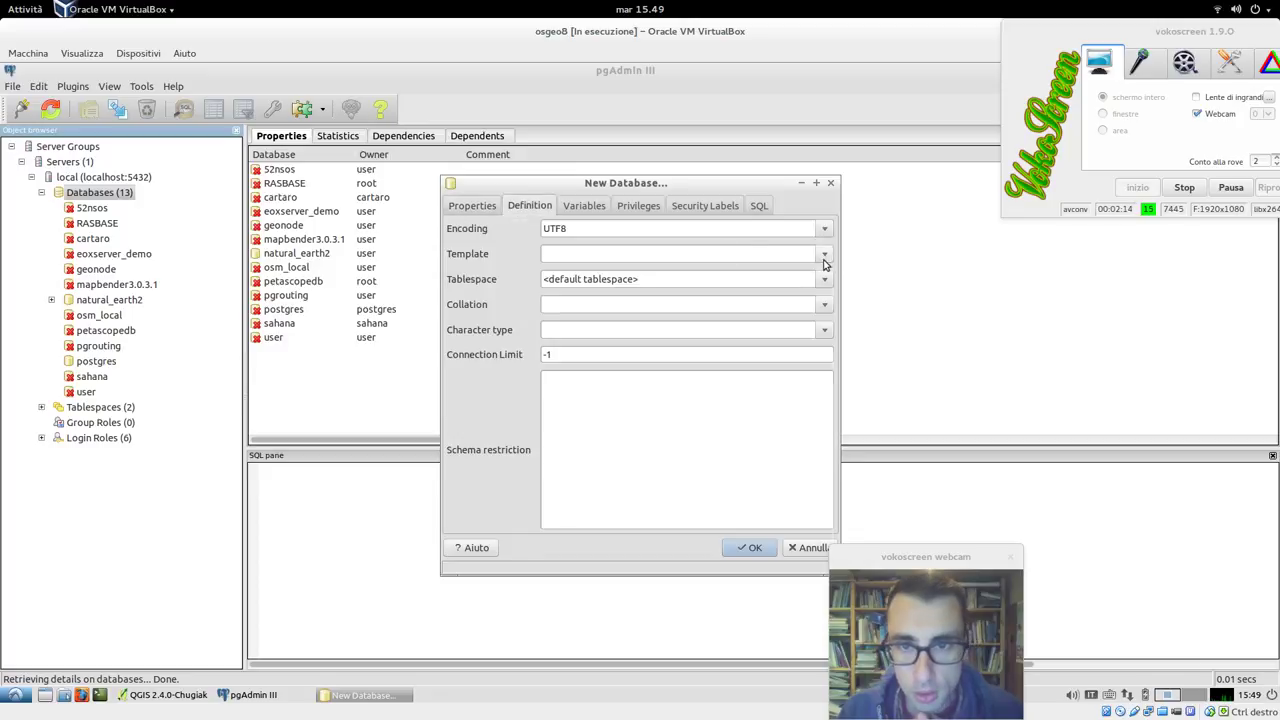
click(820, 256)
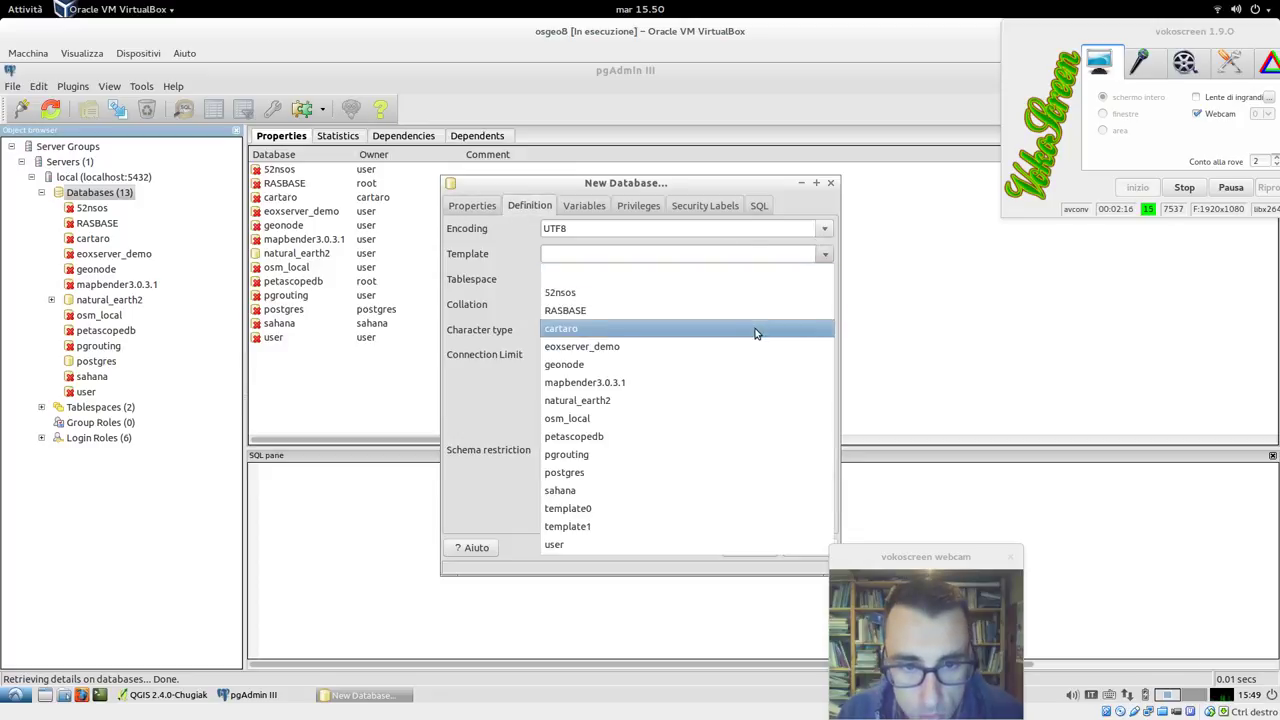
click(699, 410)
click(489, 208)
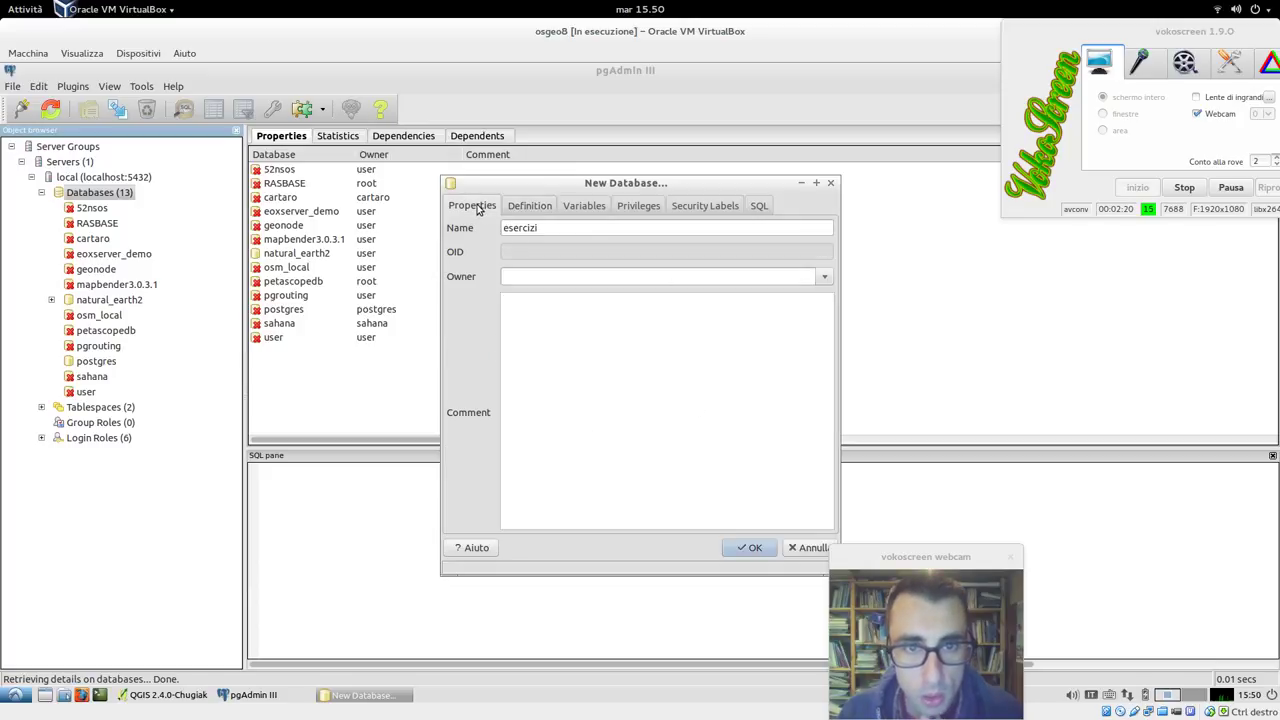
click(529, 210)
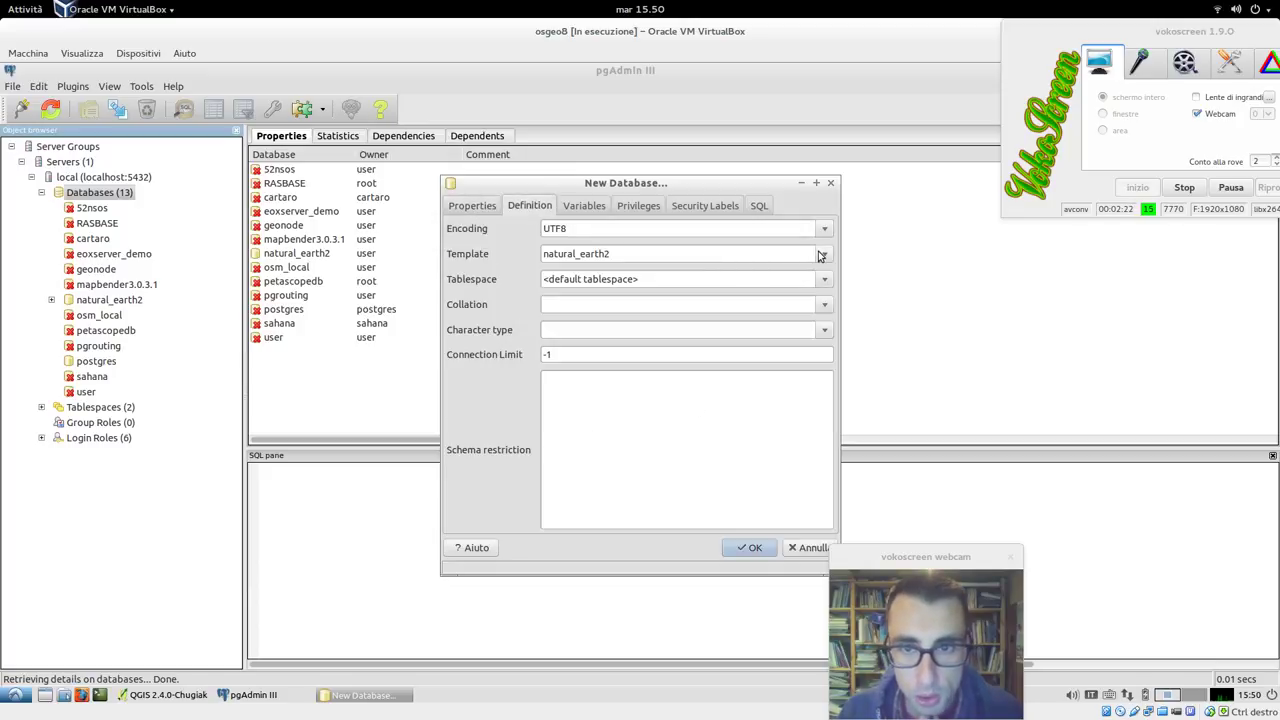
- Set the new database's owner to user and try to create the database
click(479, 212)
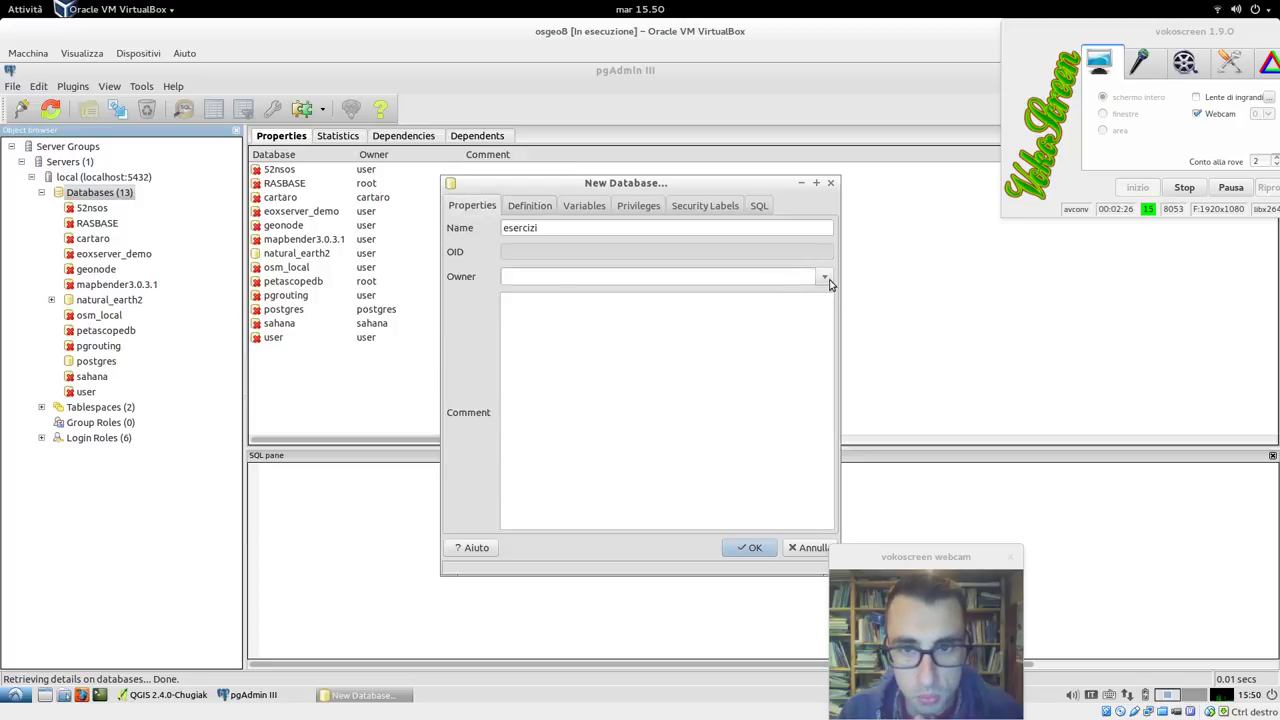
click(826, 277)
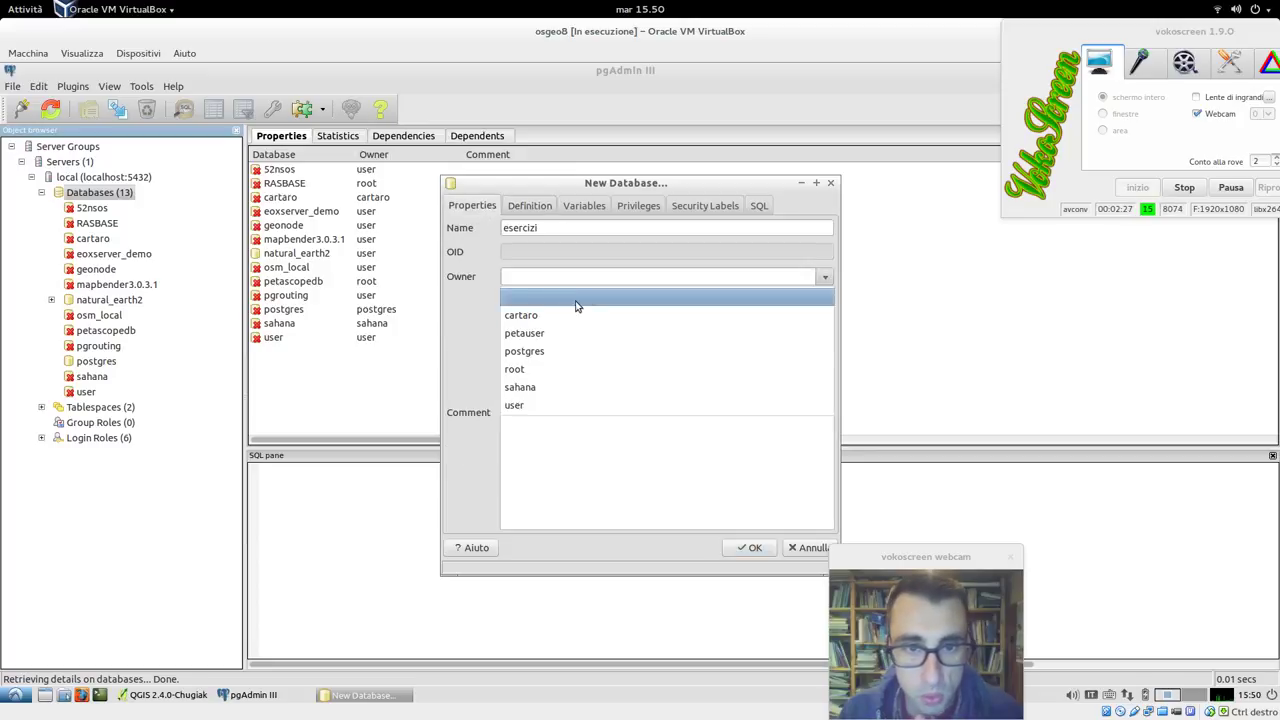
click(554, 405)
click(758, 547)
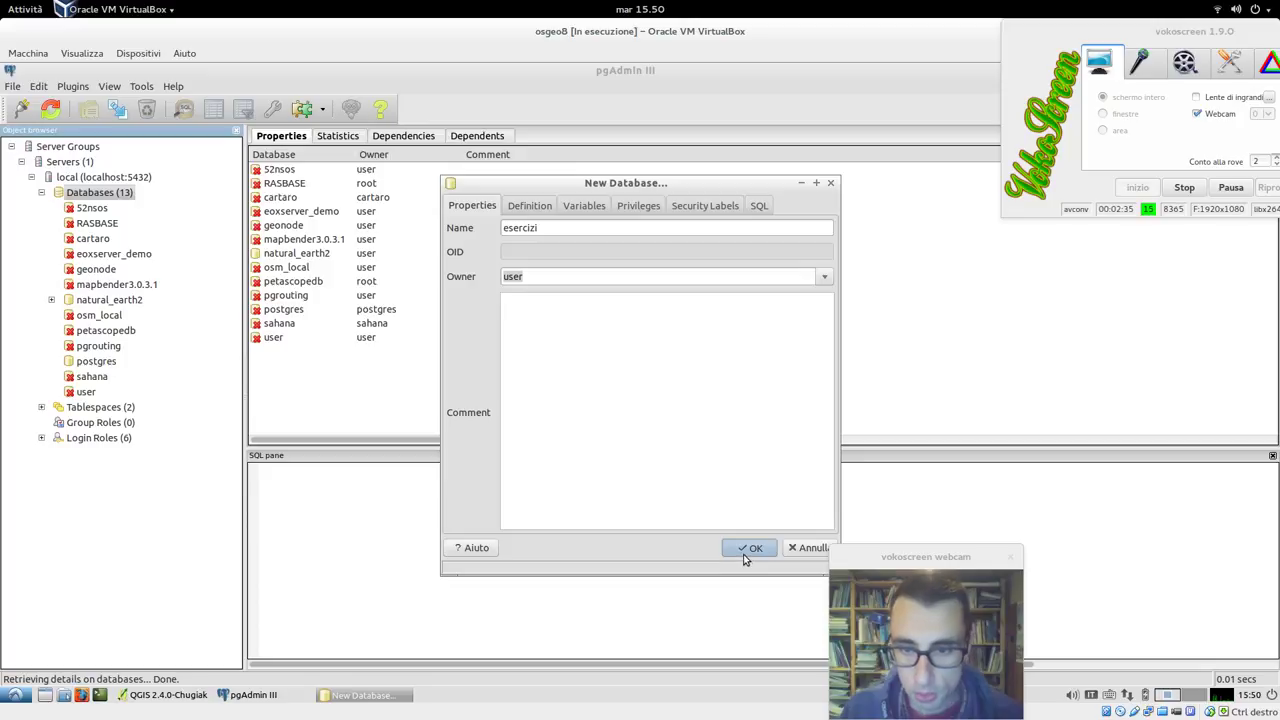
click(745, 553)
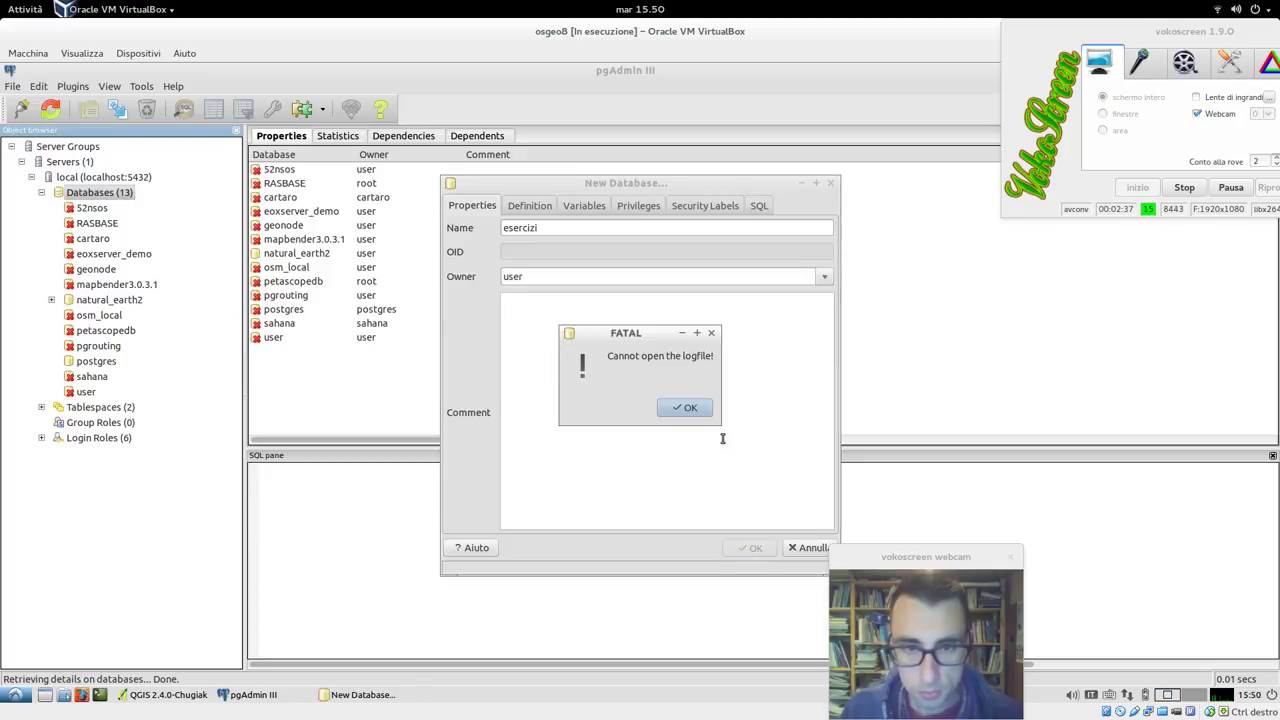
click(690, 410)
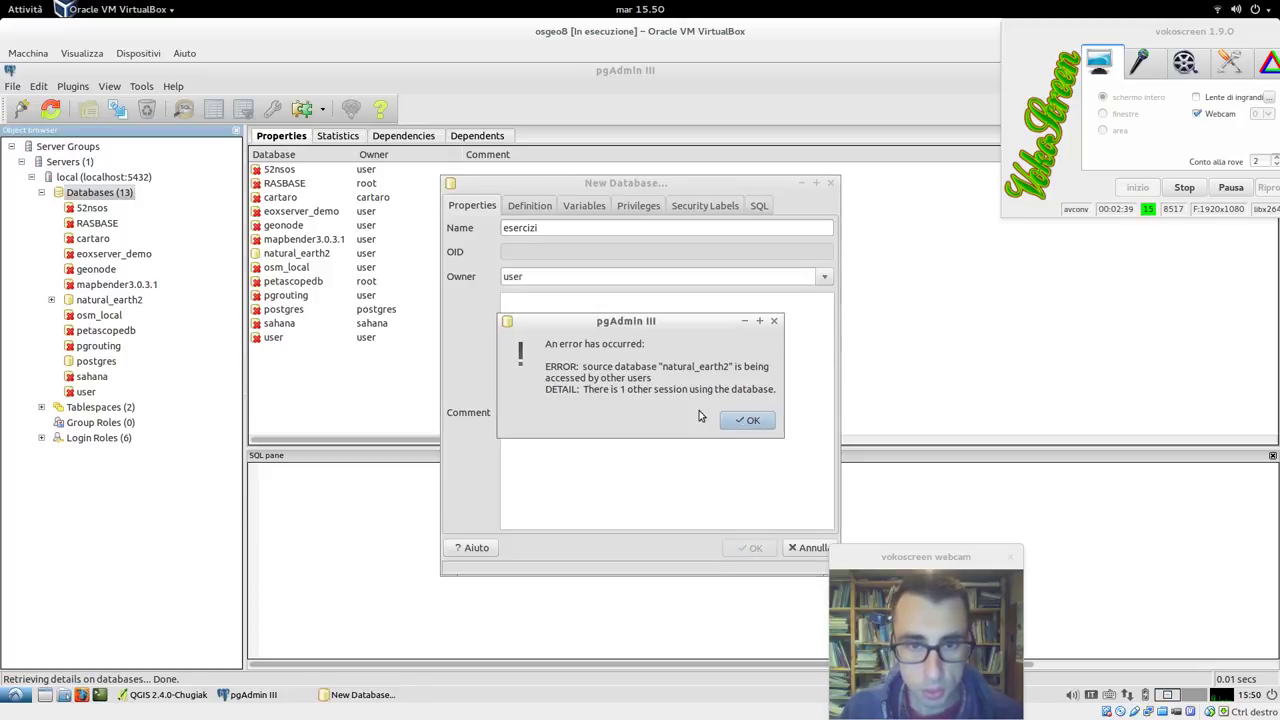
click(734, 421)
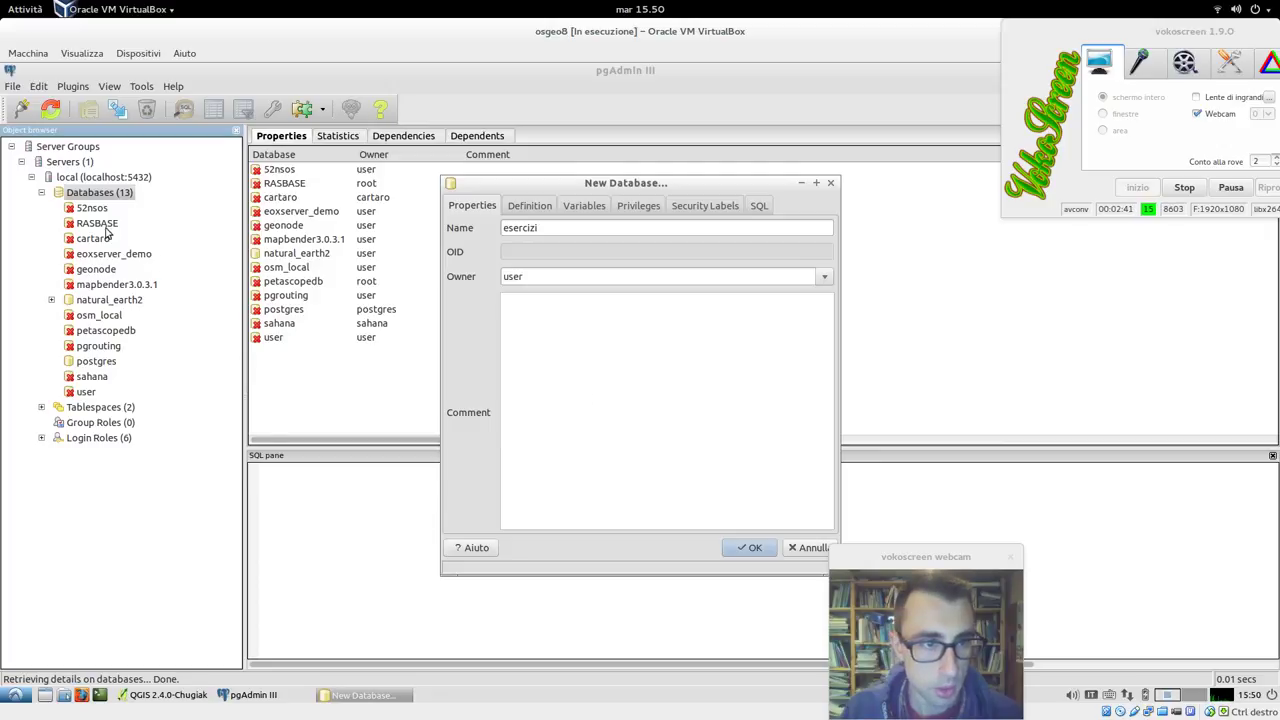
- Create the esercizi database after refreshing the server's database list, and check its properties
click(50, 109)
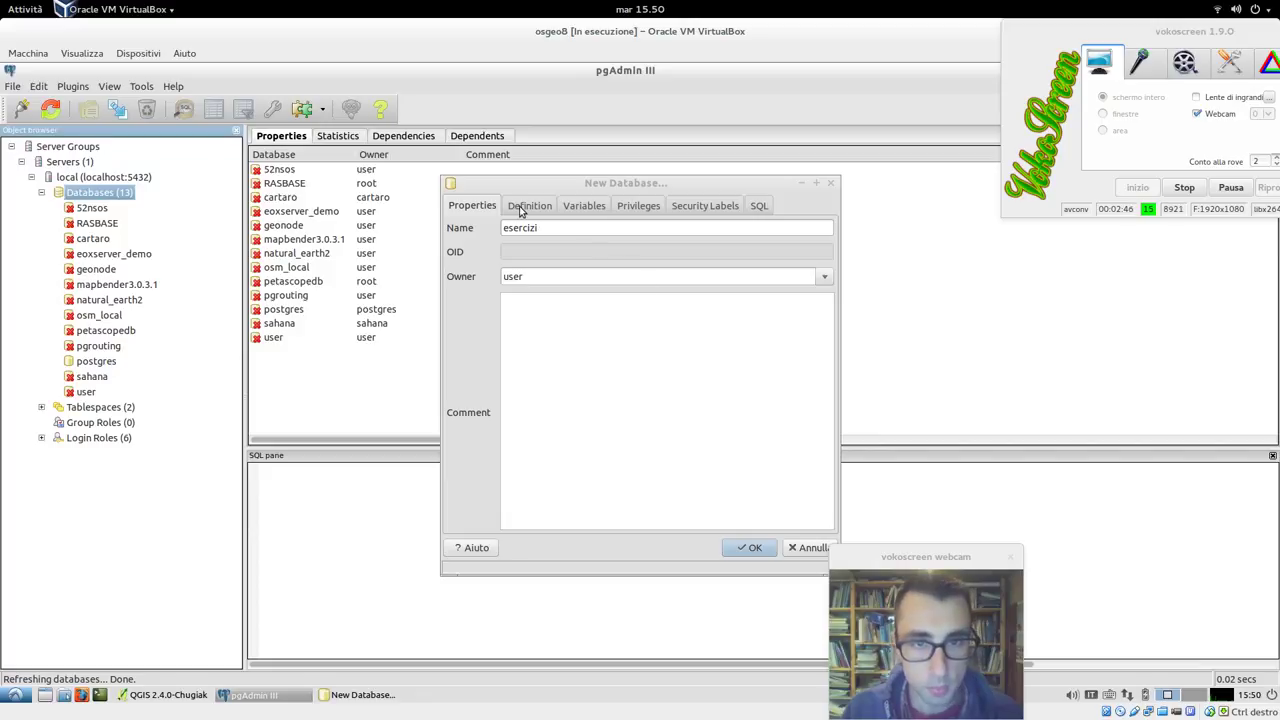
click(749, 548)
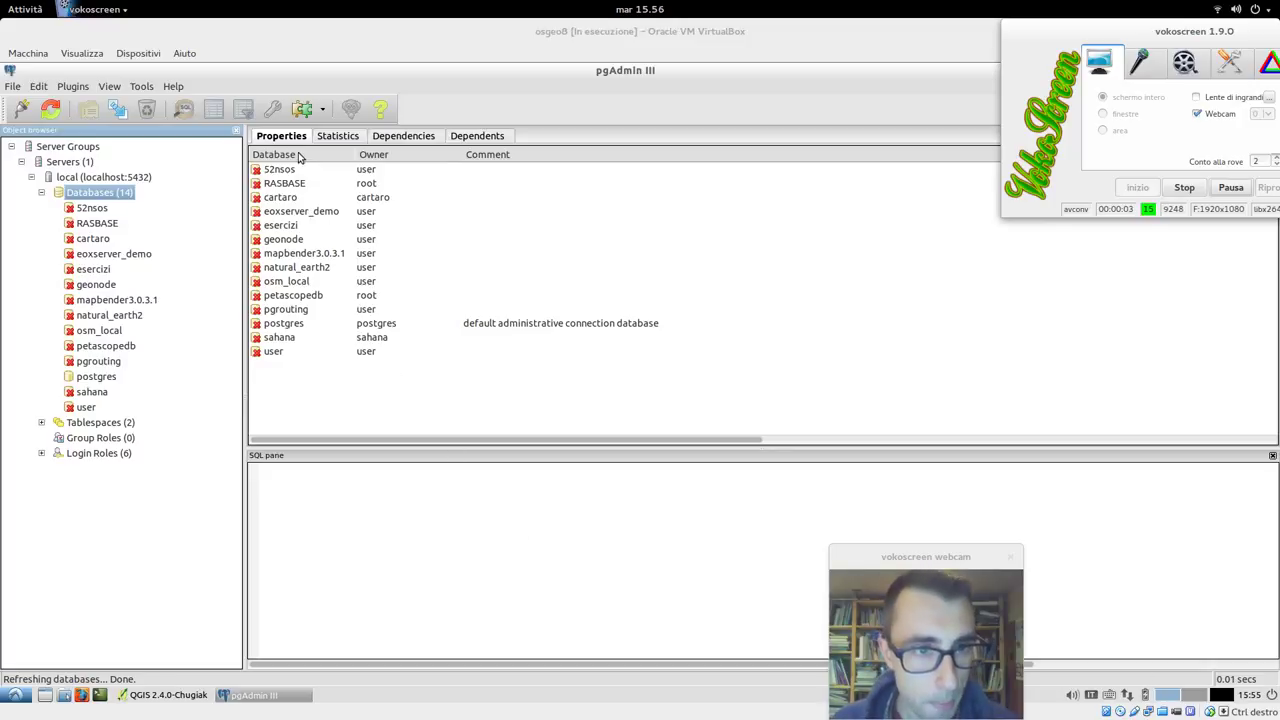
double_click(287, 225)
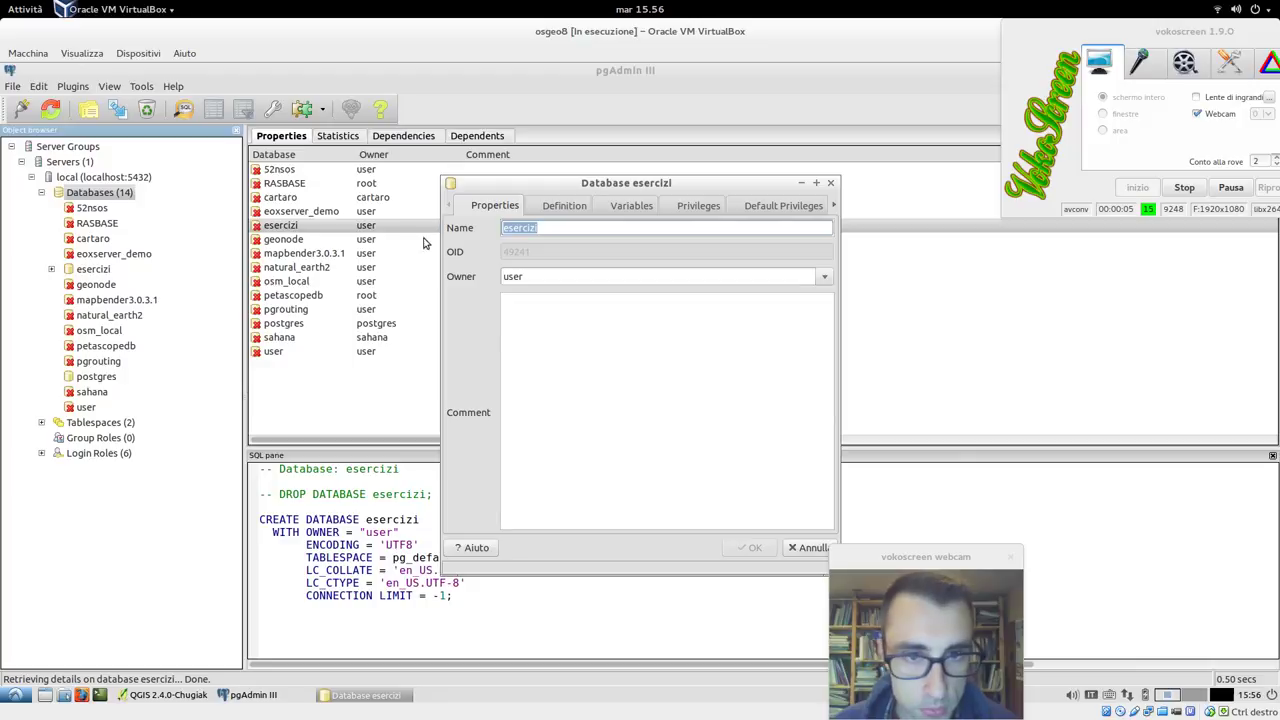
click(792, 548)
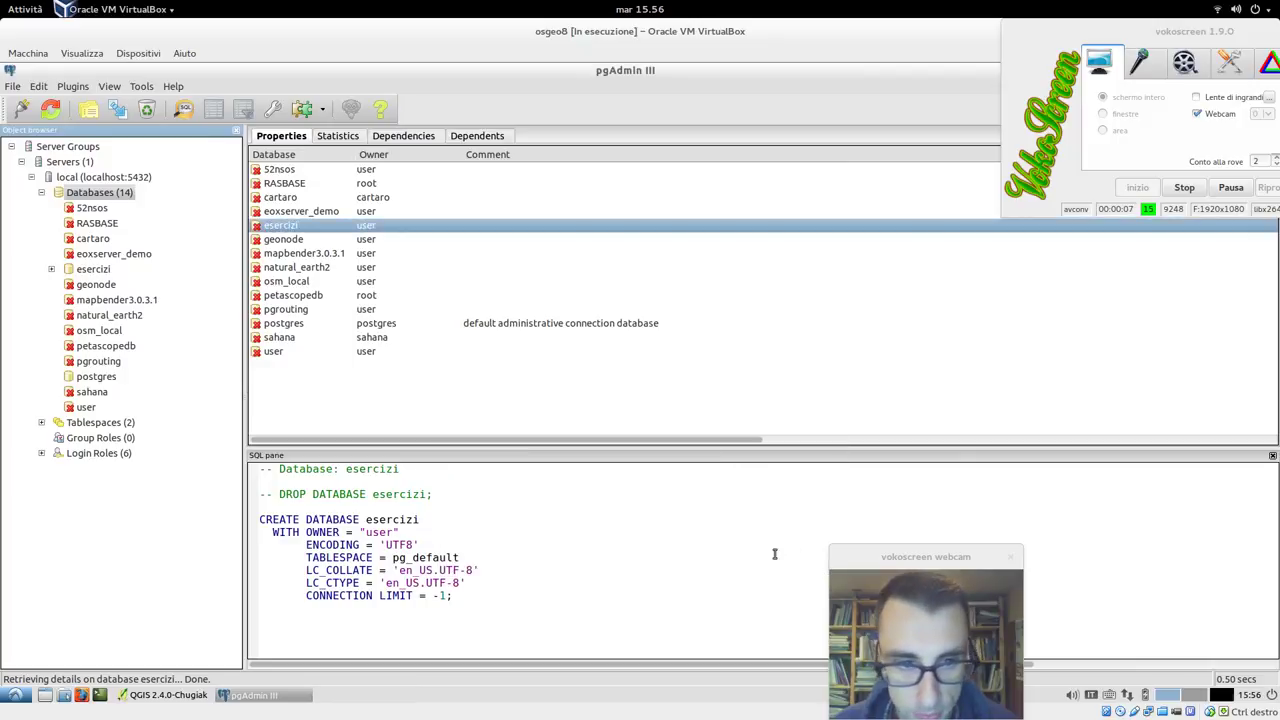
- Switch to QGIS and start a new PostGIS connection named esercizi (local)
click(206, 696)
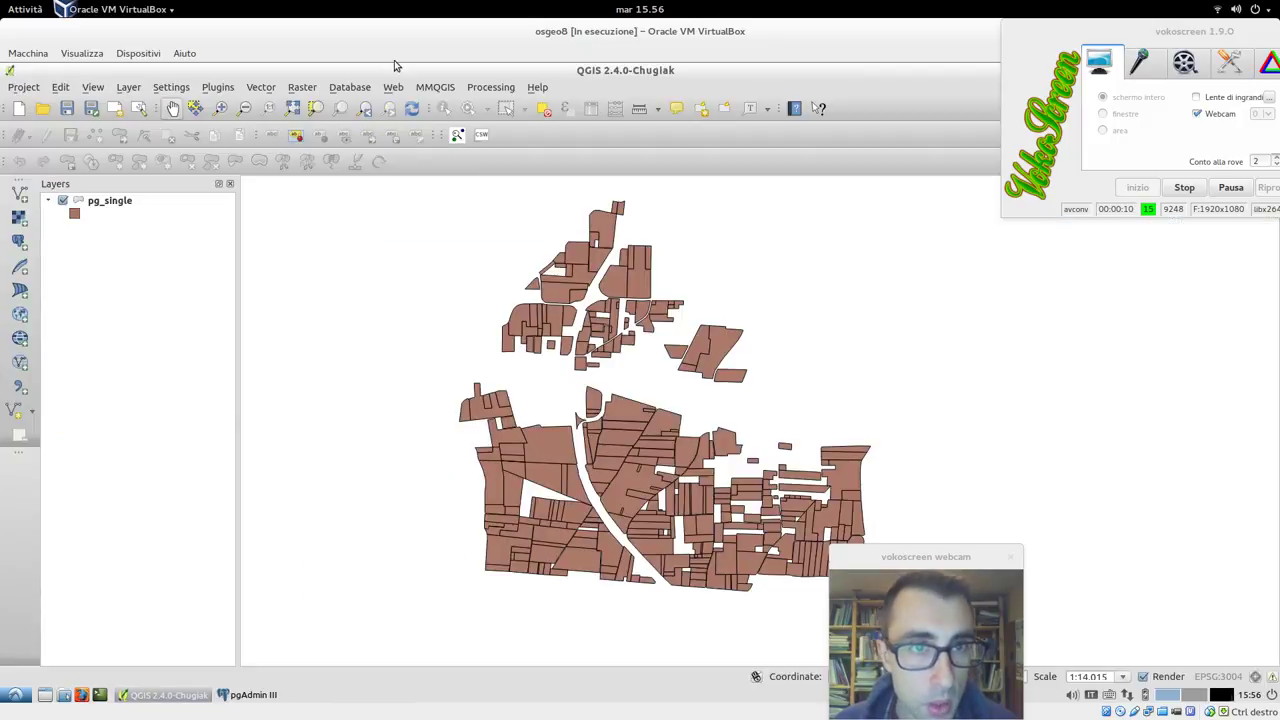
click(366, 87)
click(22, 87)
click(16, 246)
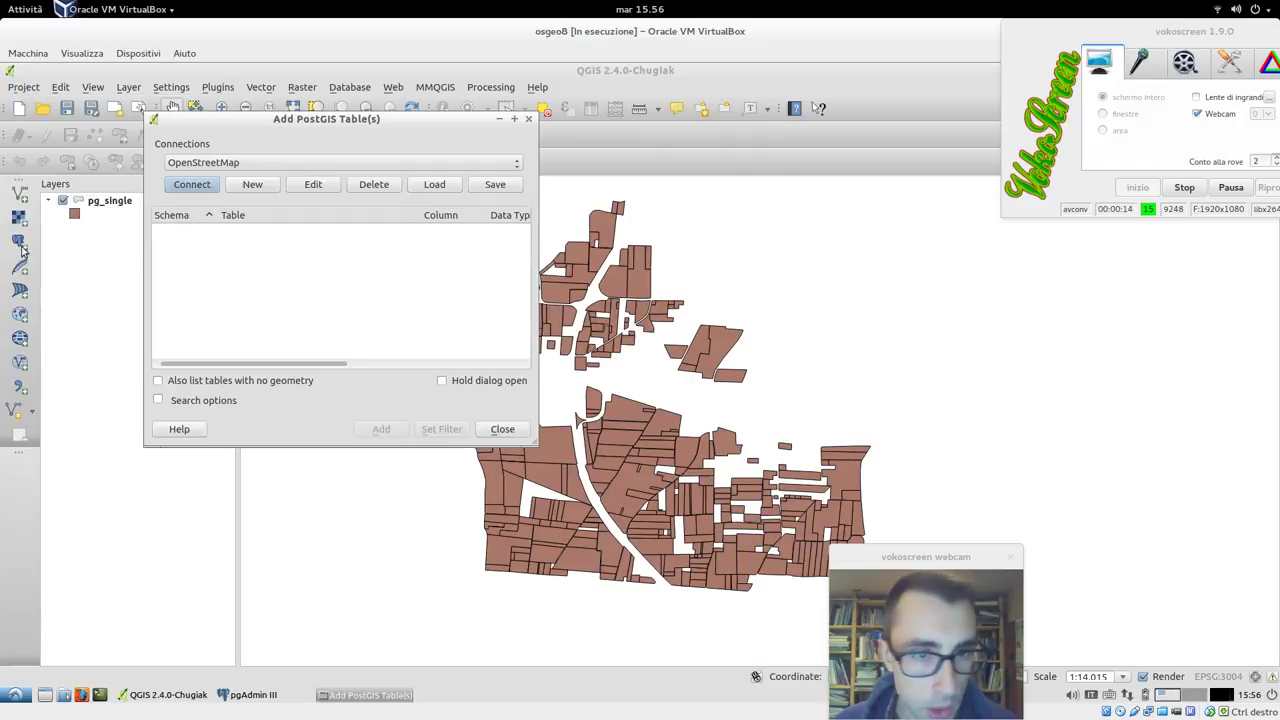
click(221, 165)
click(209, 277)
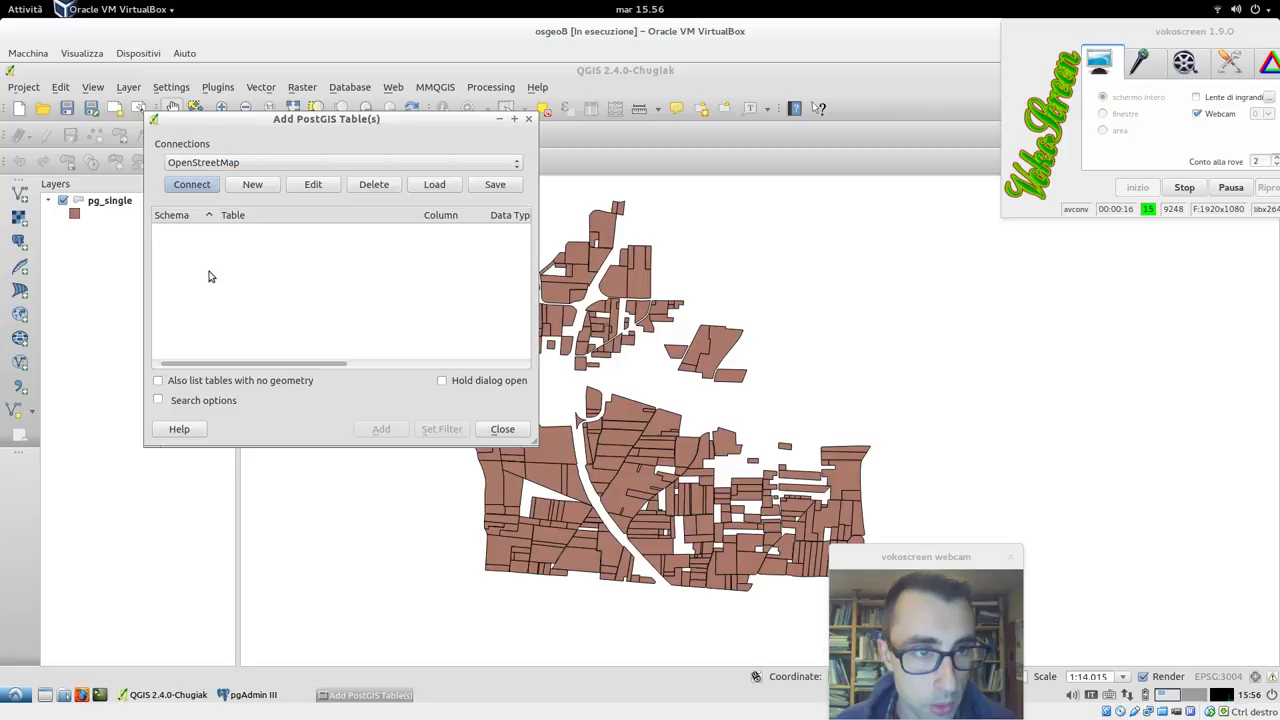
click(255, 186)
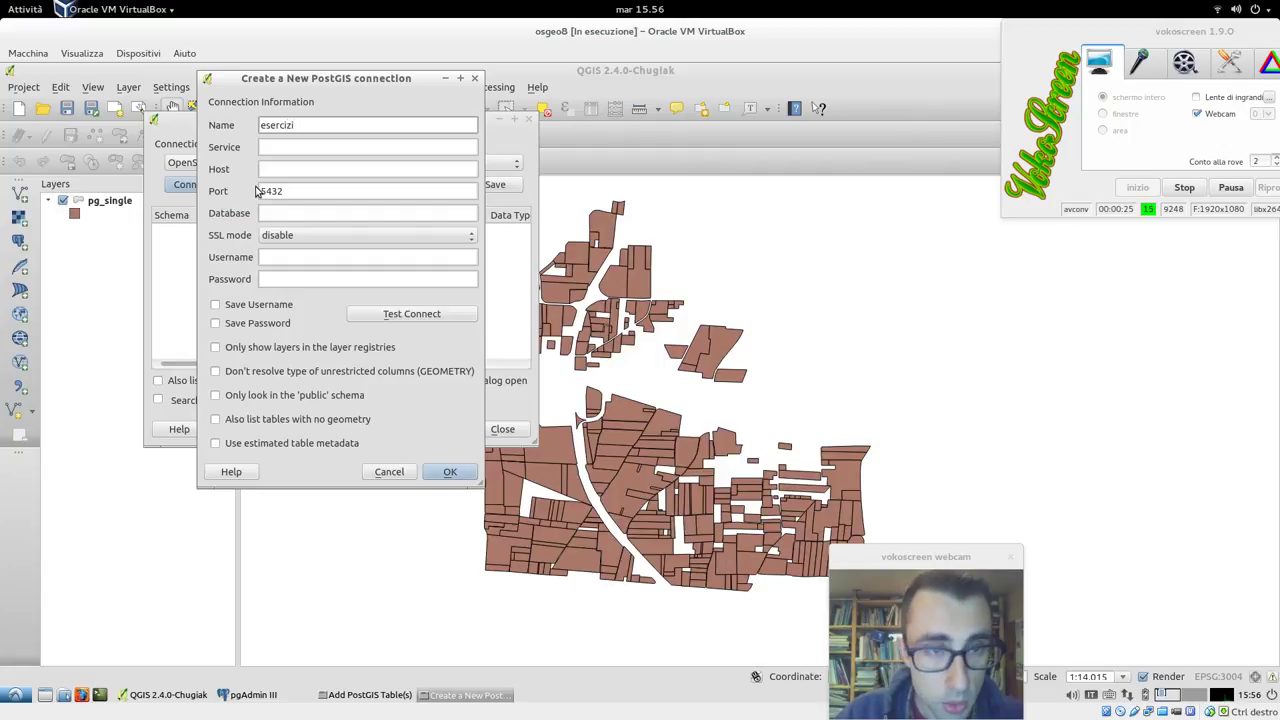
text((local)
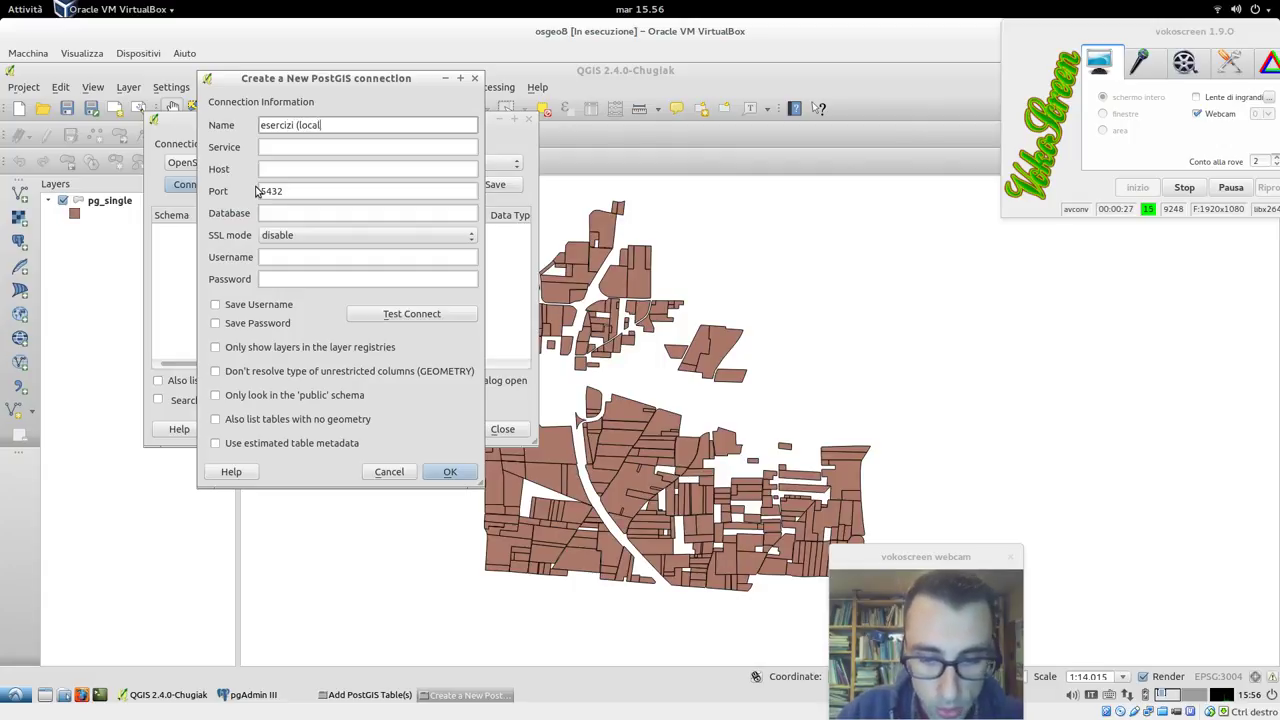
- Set the connection's host to localhost and its database to esercizi
key(Tab)
key(Tab)
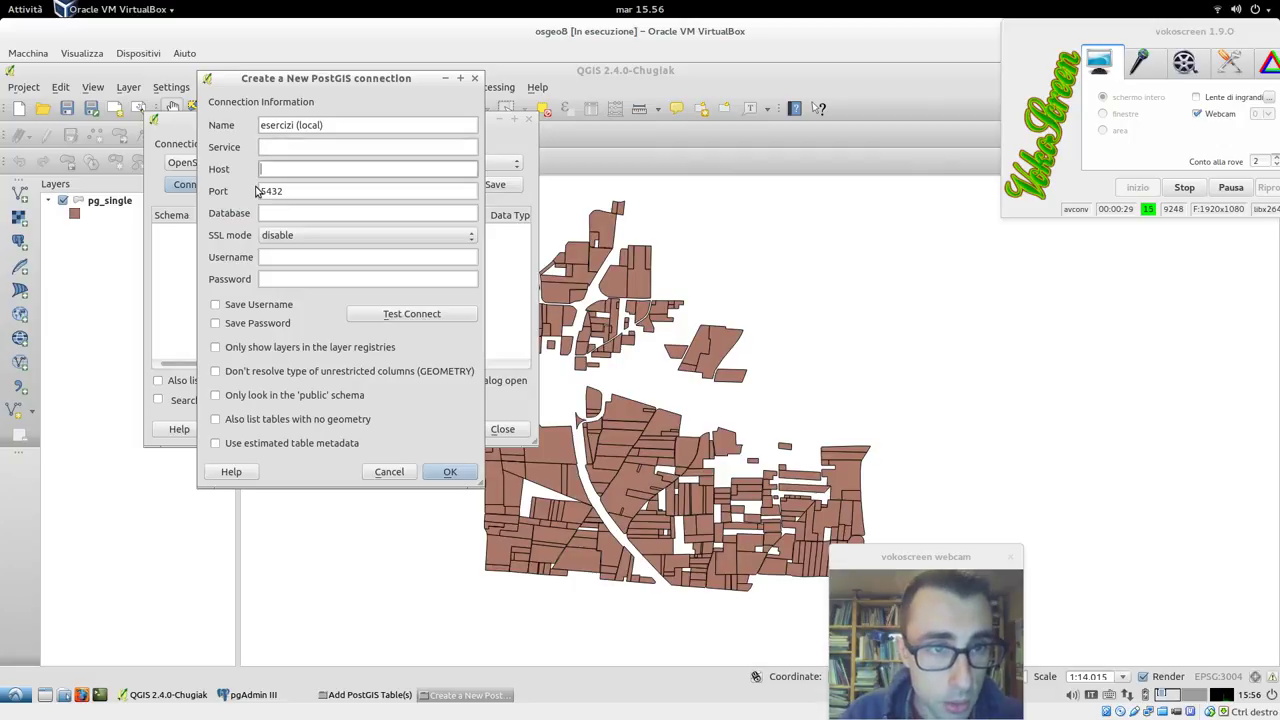
text(localho)
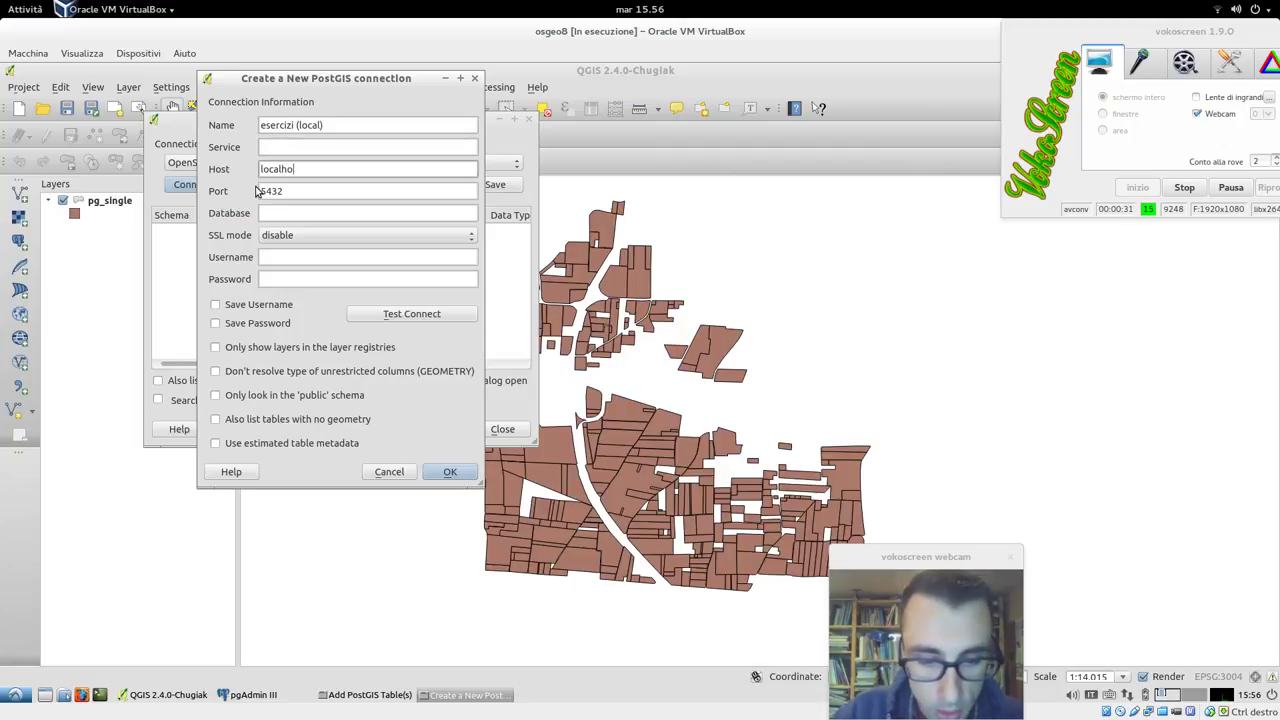
key(Tab)
key(Tab)
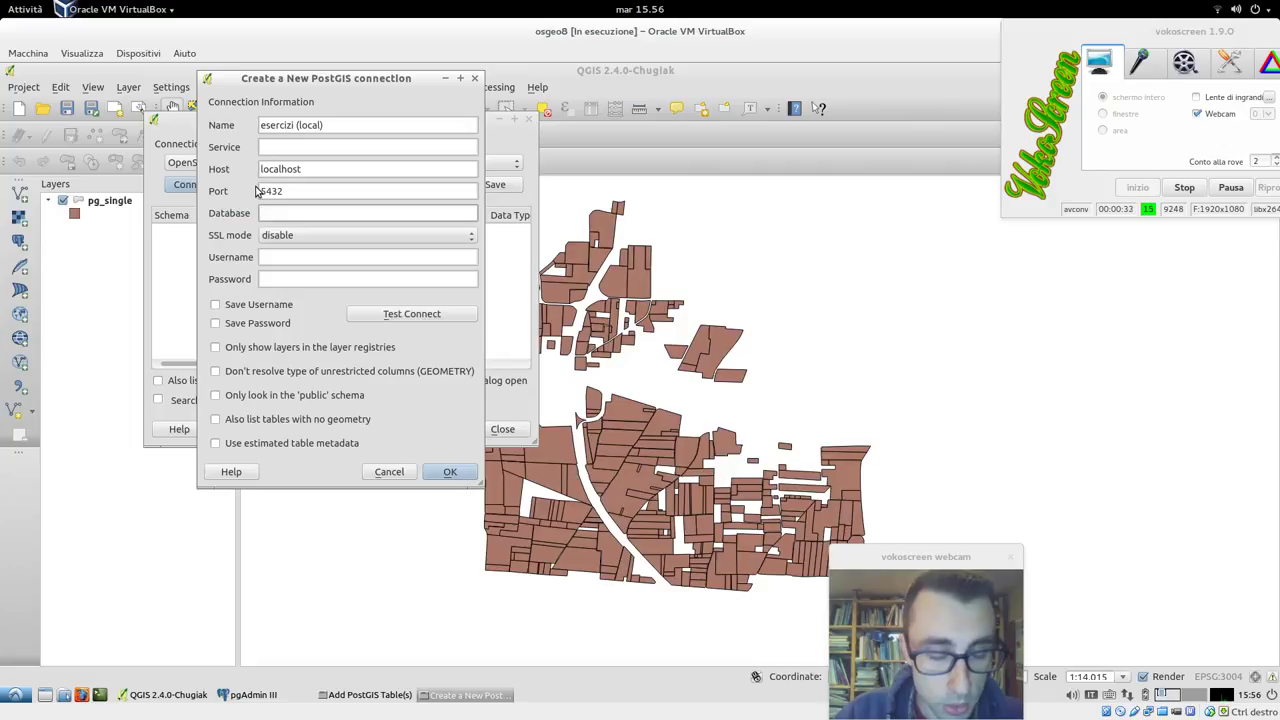
text(esercizi)
- Enter the username user and the account password for the connection, and enable saving of both
key(Tab)
key(Tab)
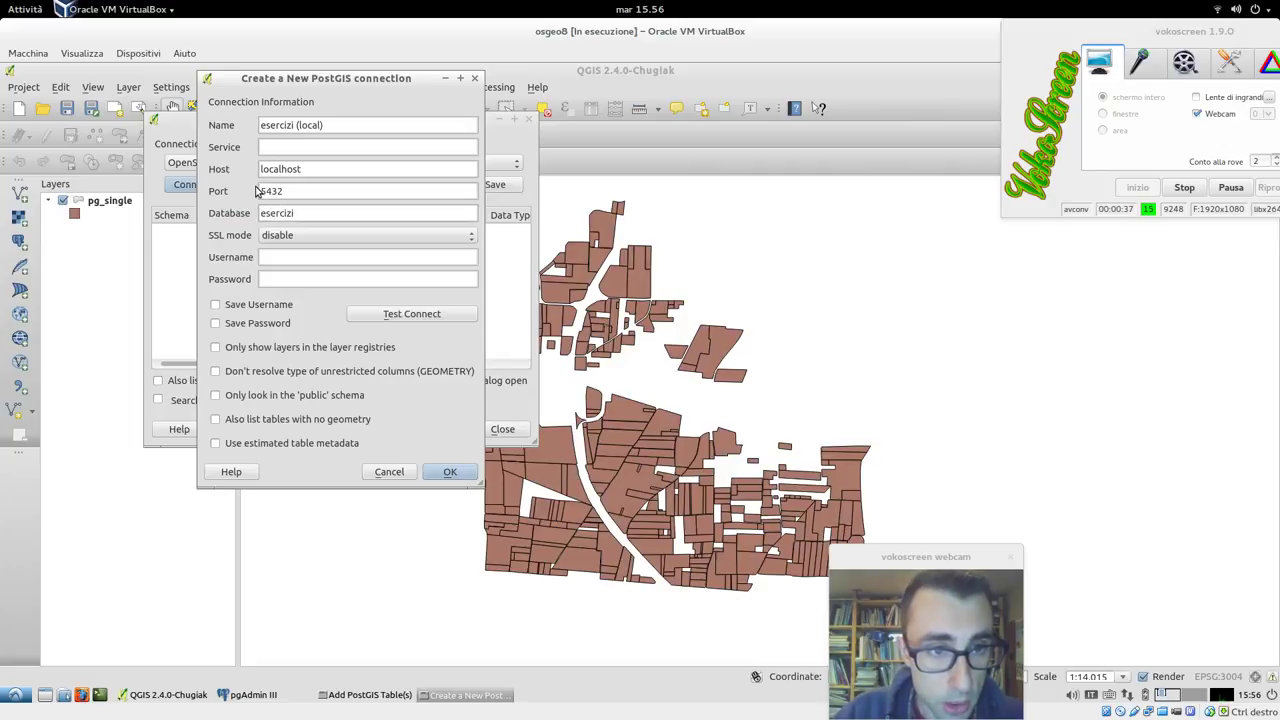
key(Tab)
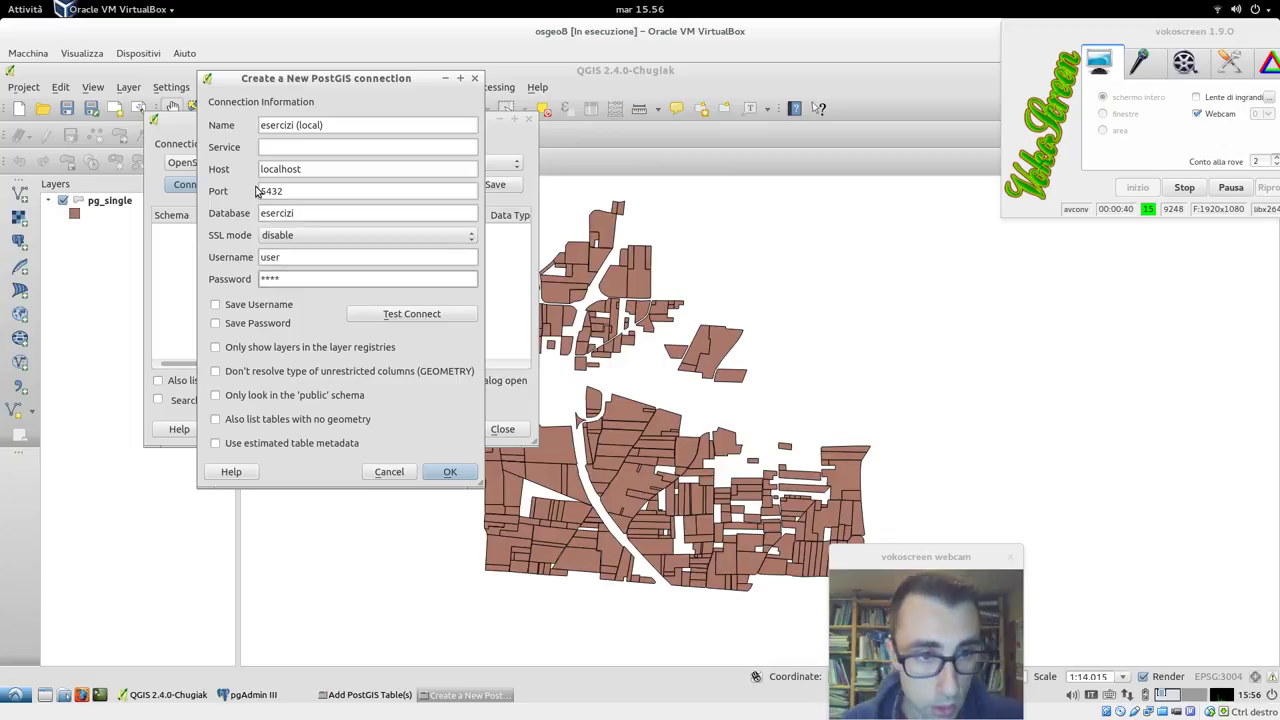
click(267, 305)
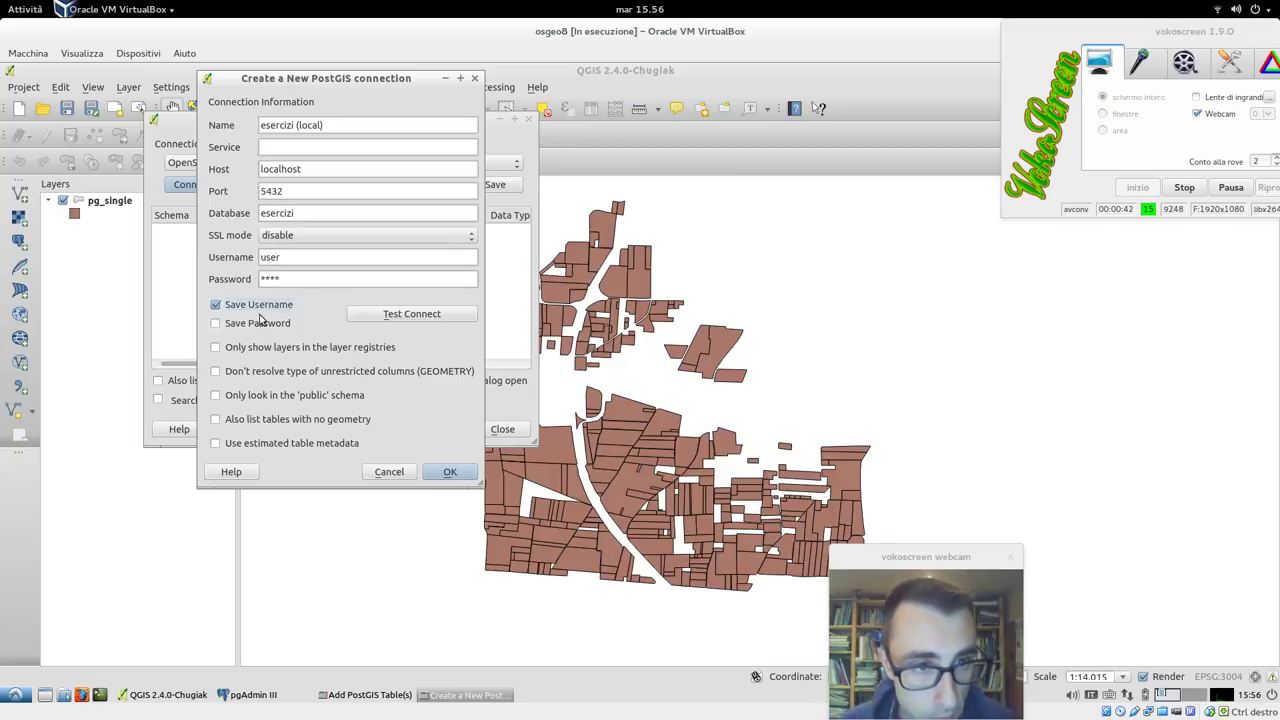
- Test and save the esercizi (local) connection, accepting password storage, and close the PostGIS tables dialog
click(407, 314)
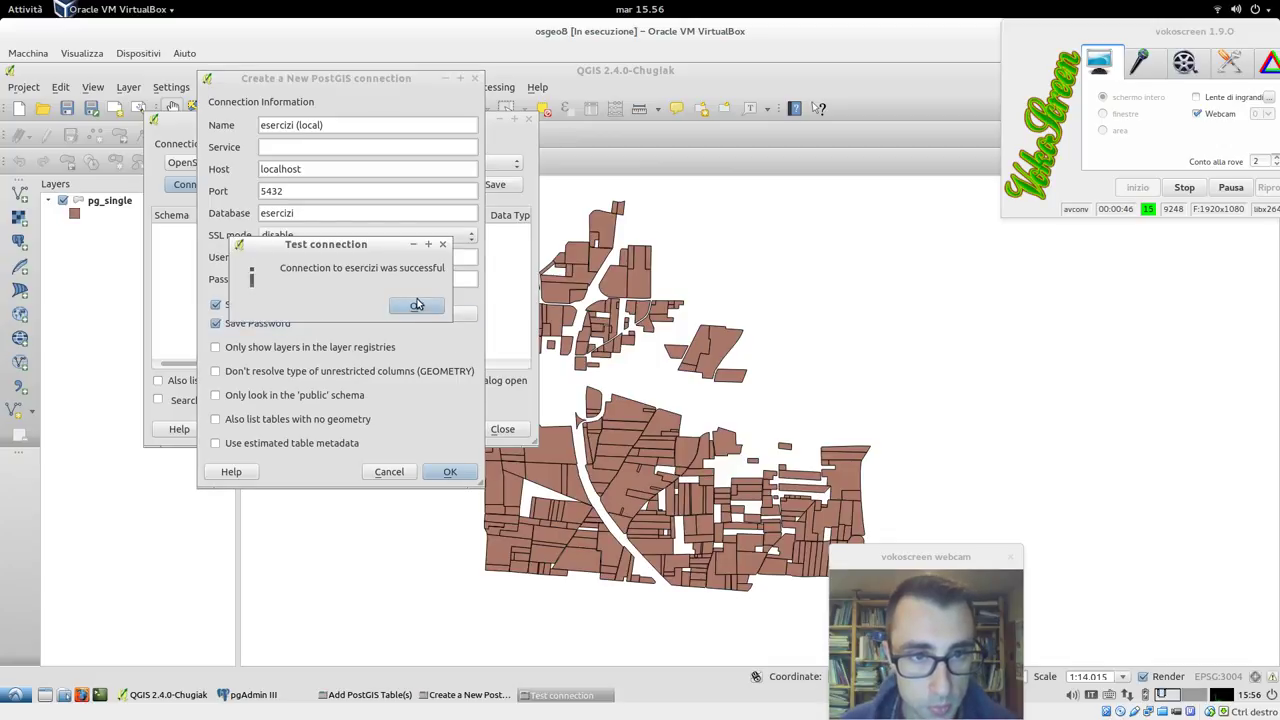
click(418, 305)
click(463, 474)
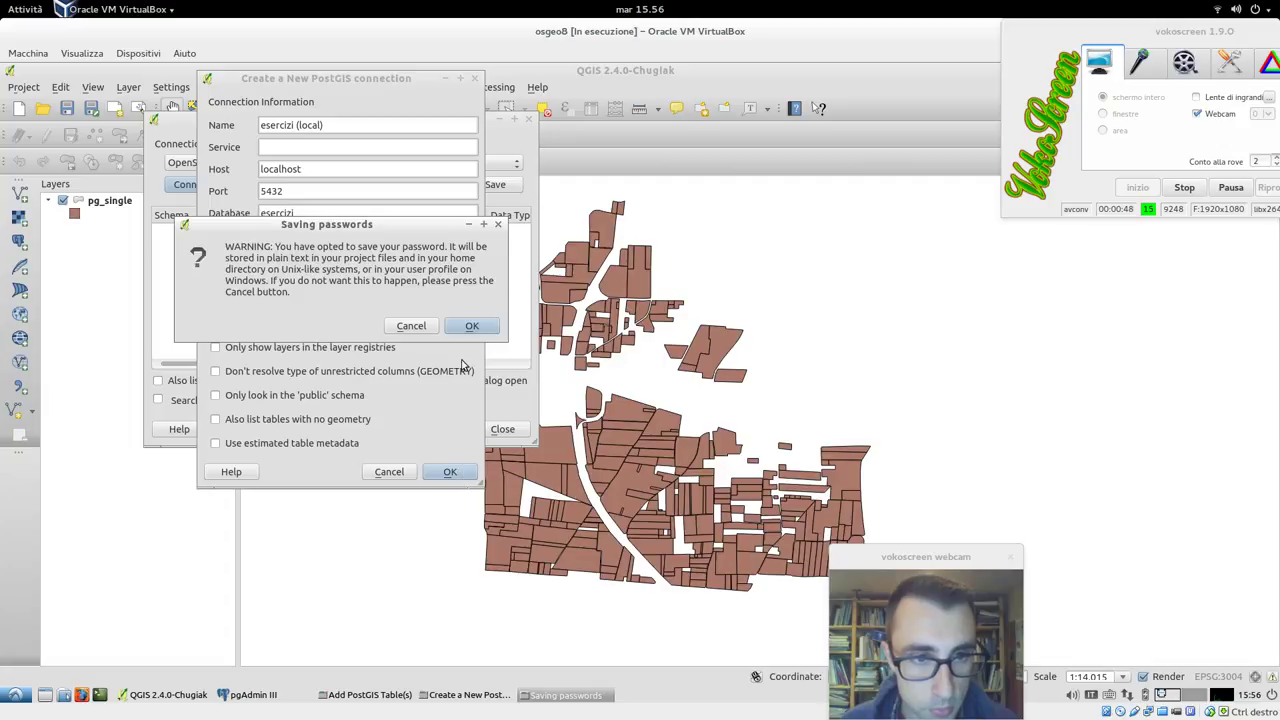
click(467, 336)
click(200, 187)
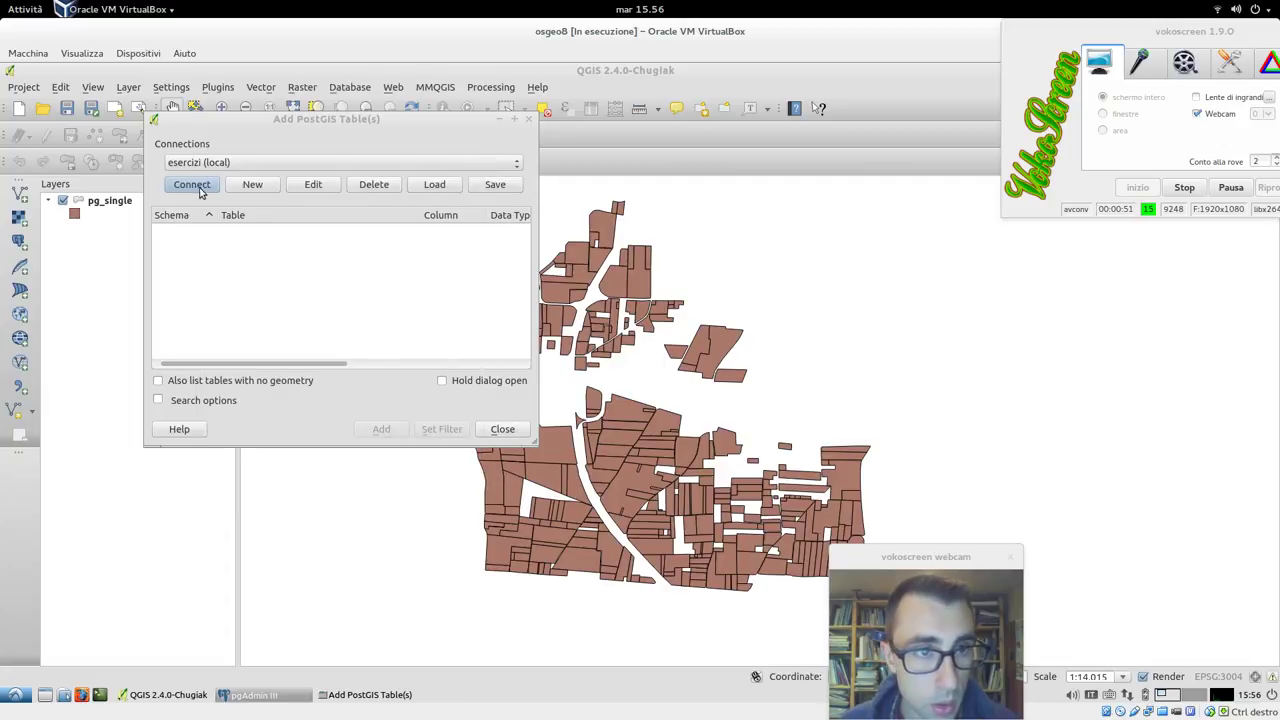
click(500, 429)
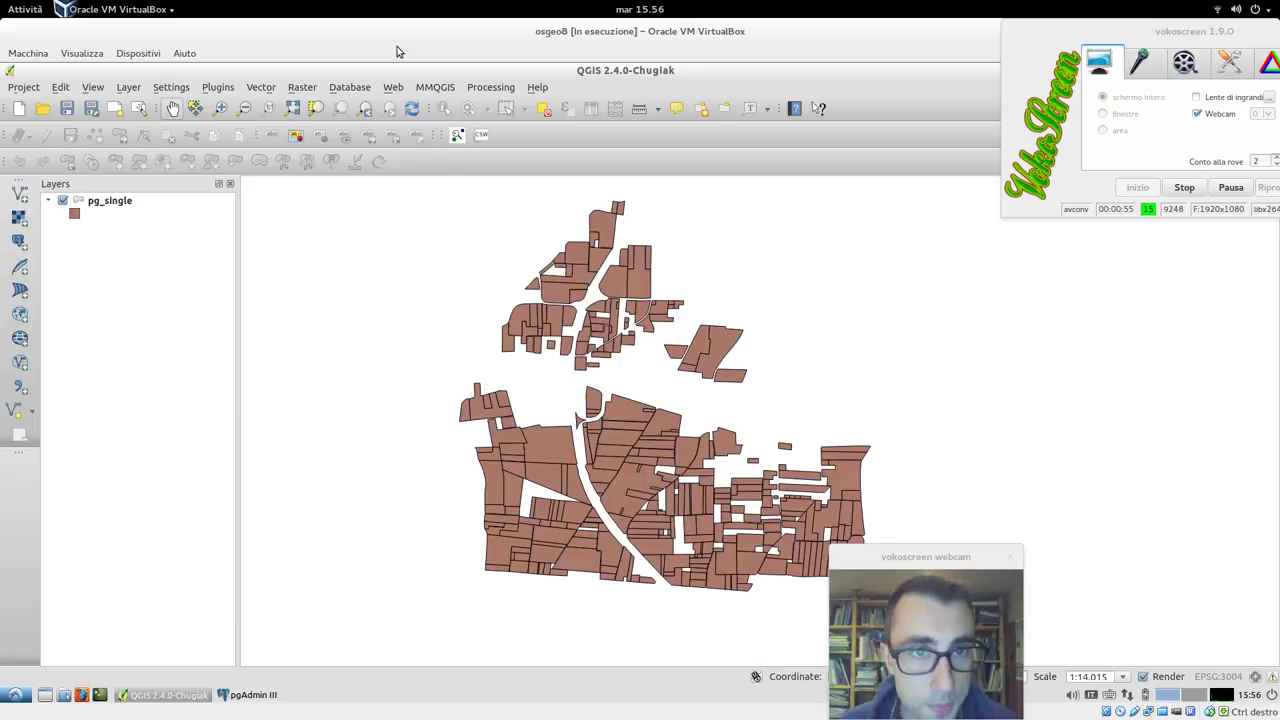
- Open DB Manager and expand the public schema of the esercizi (local) PostGIS connection
click(352, 87)
mouse_move(360, 103)
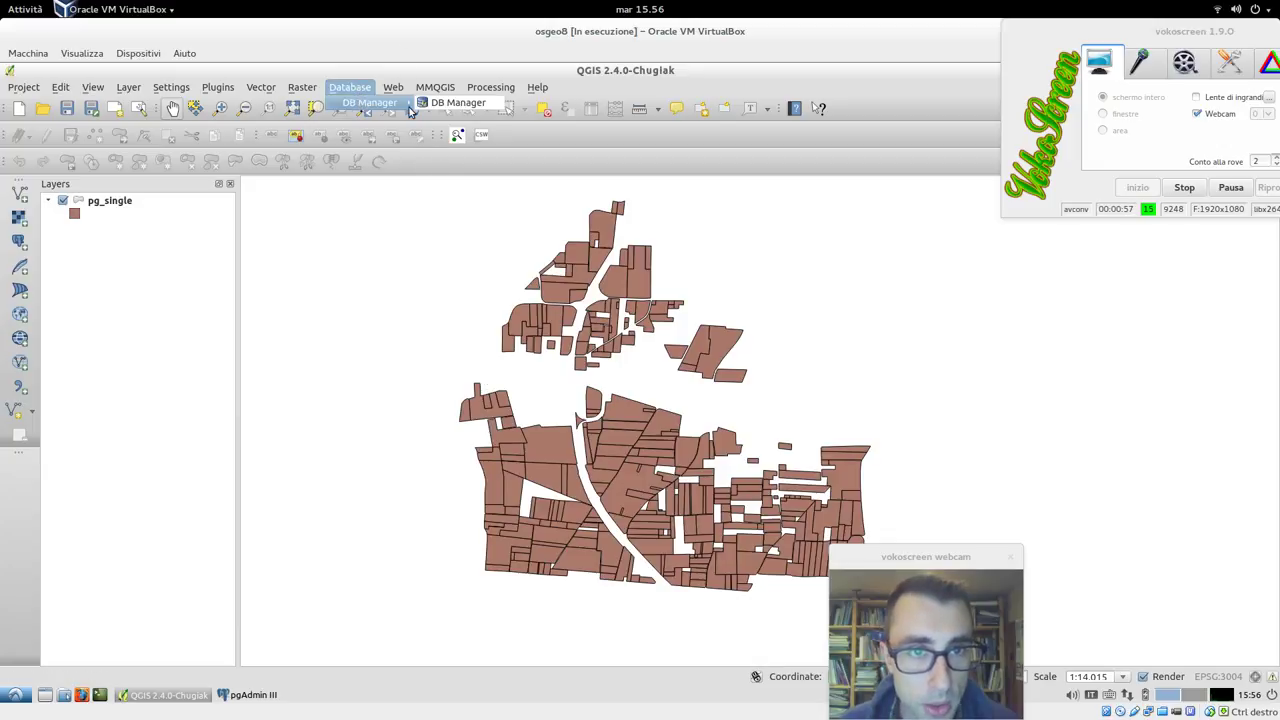
click(427, 104)
click(123, 275)
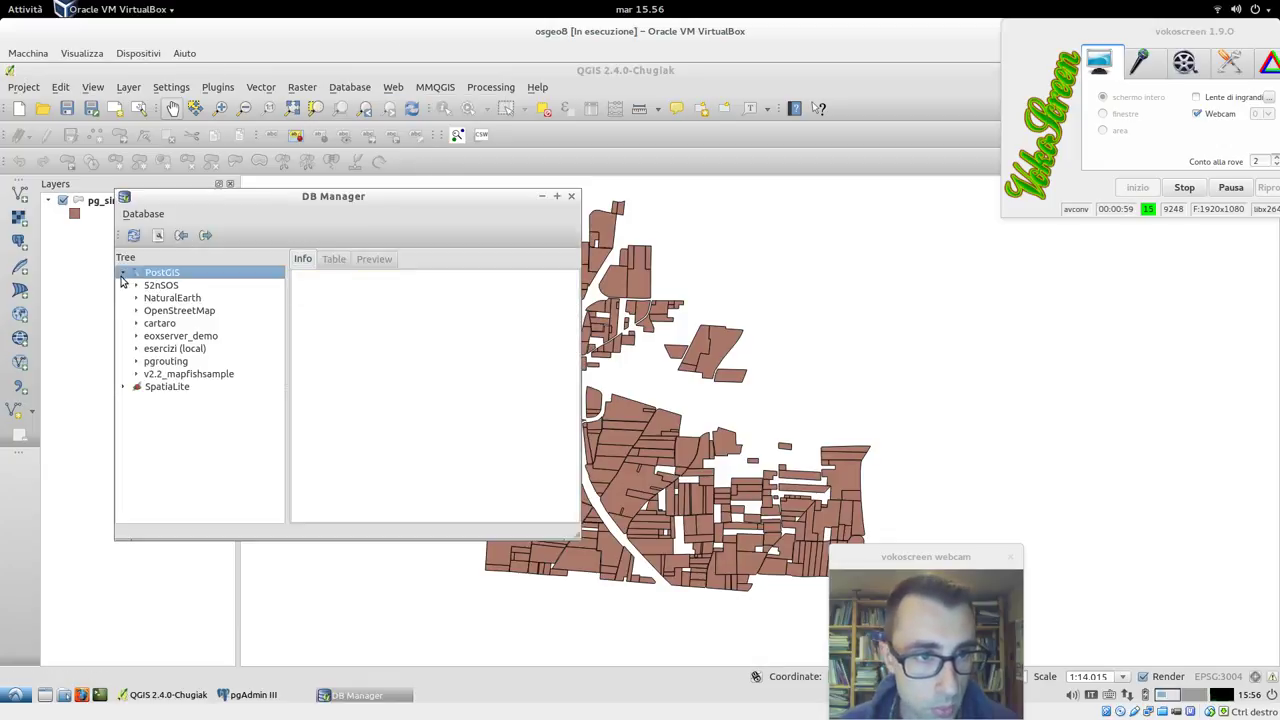
click(140, 349)
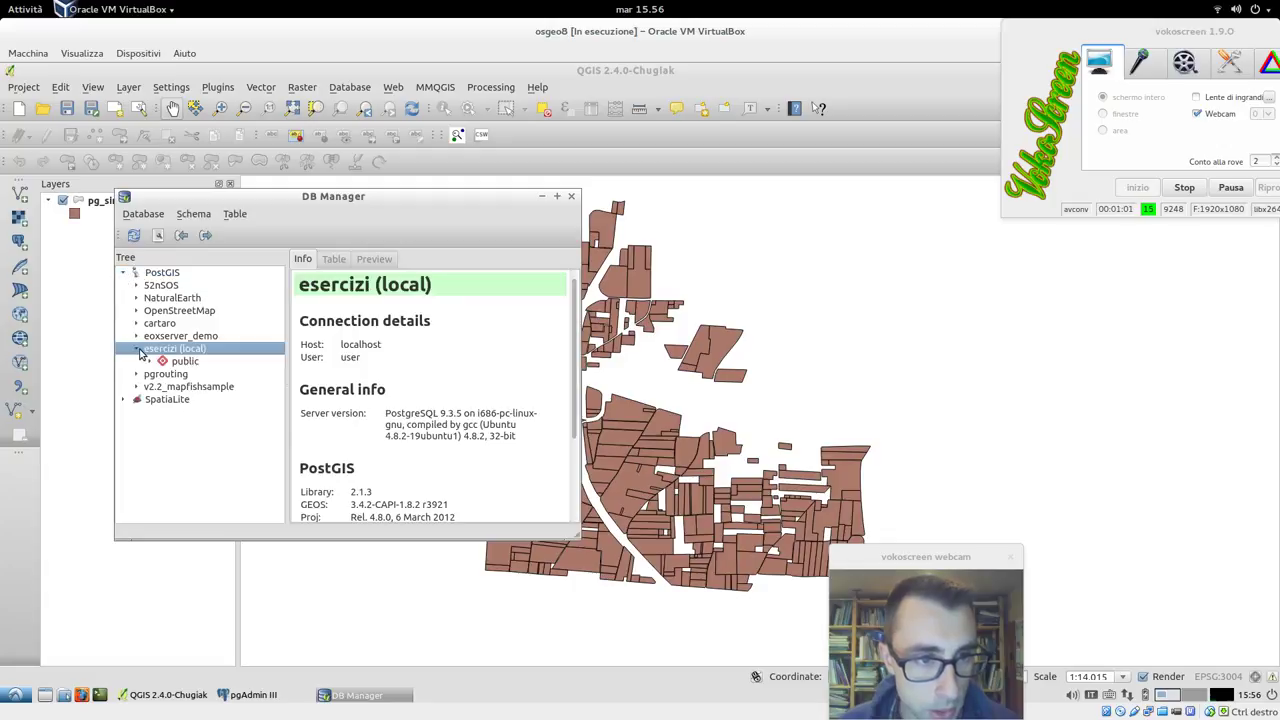
click(183, 361)
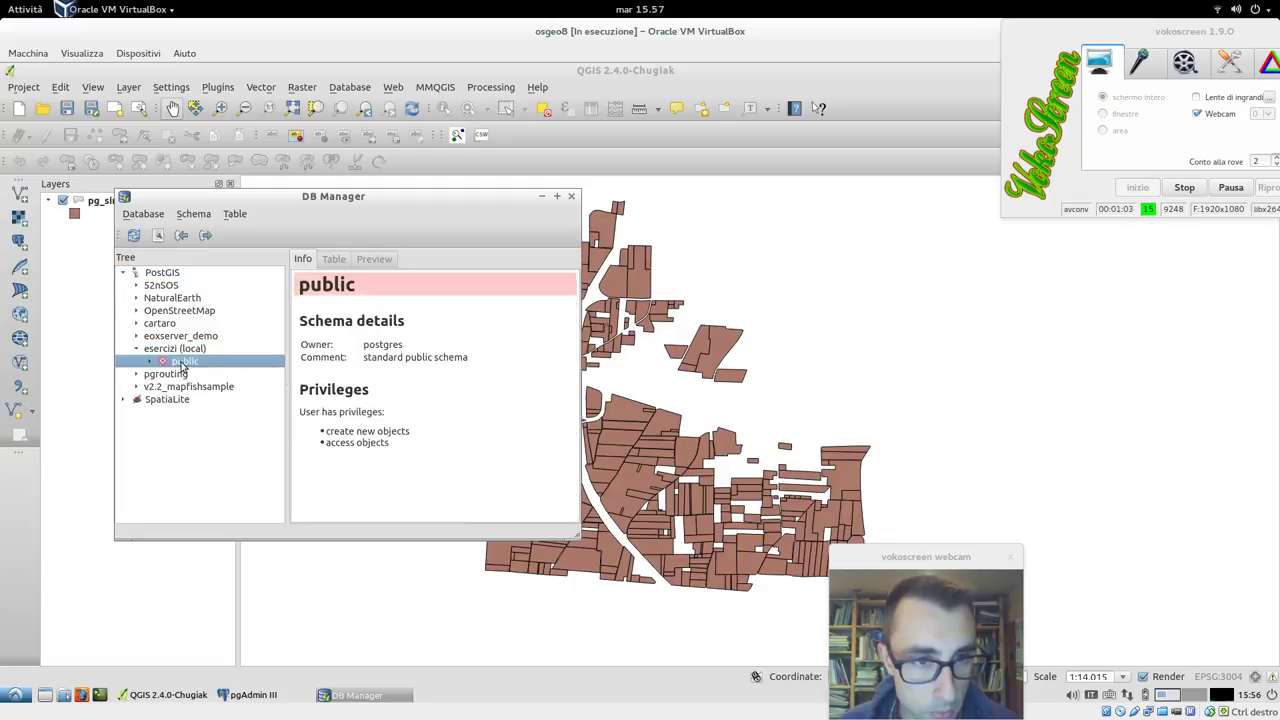
click(151, 362)
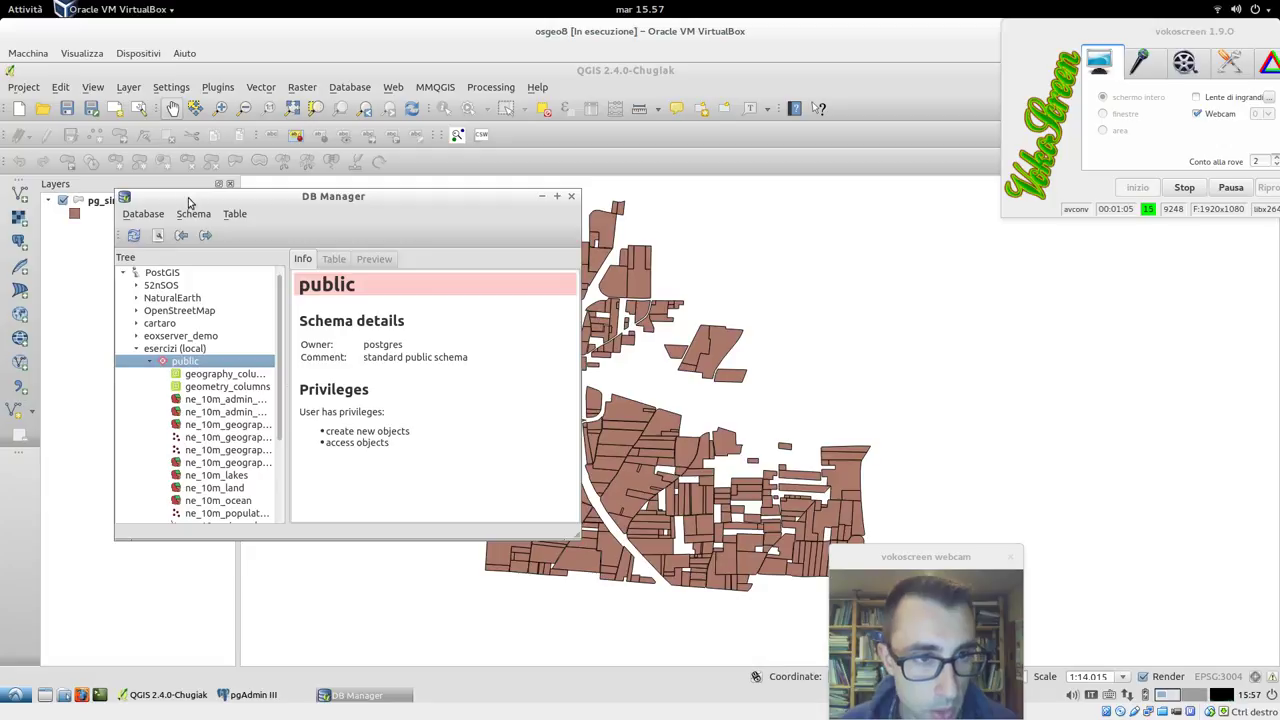
- Try to import the pg_single layer into the public schema as a new table named pg_single
click(182, 236)
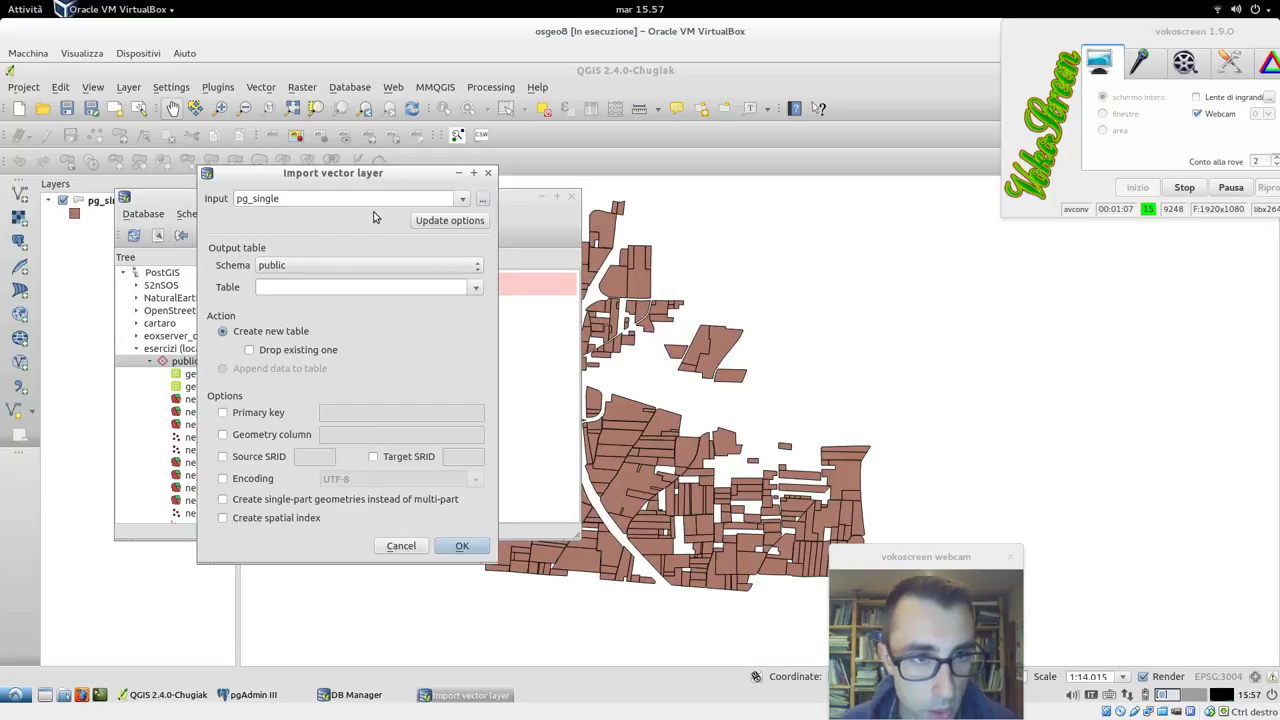
click(463, 226)
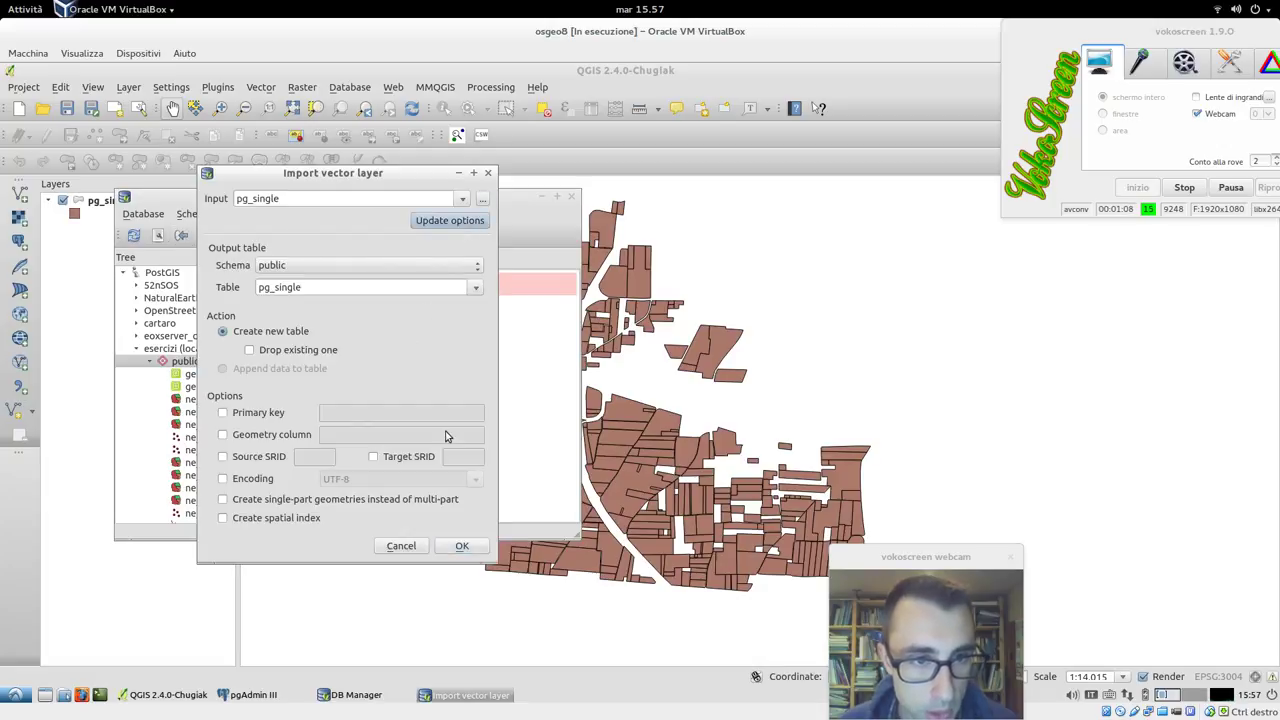
click(480, 553)
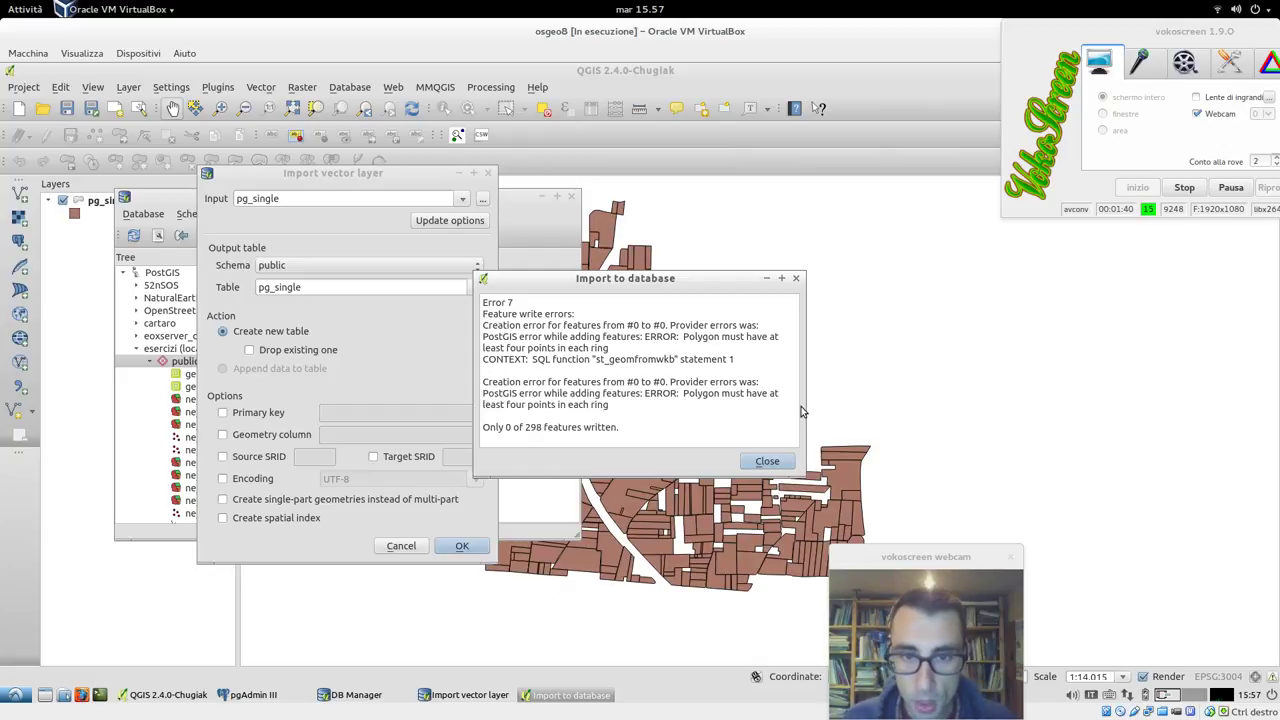
click(767, 461)
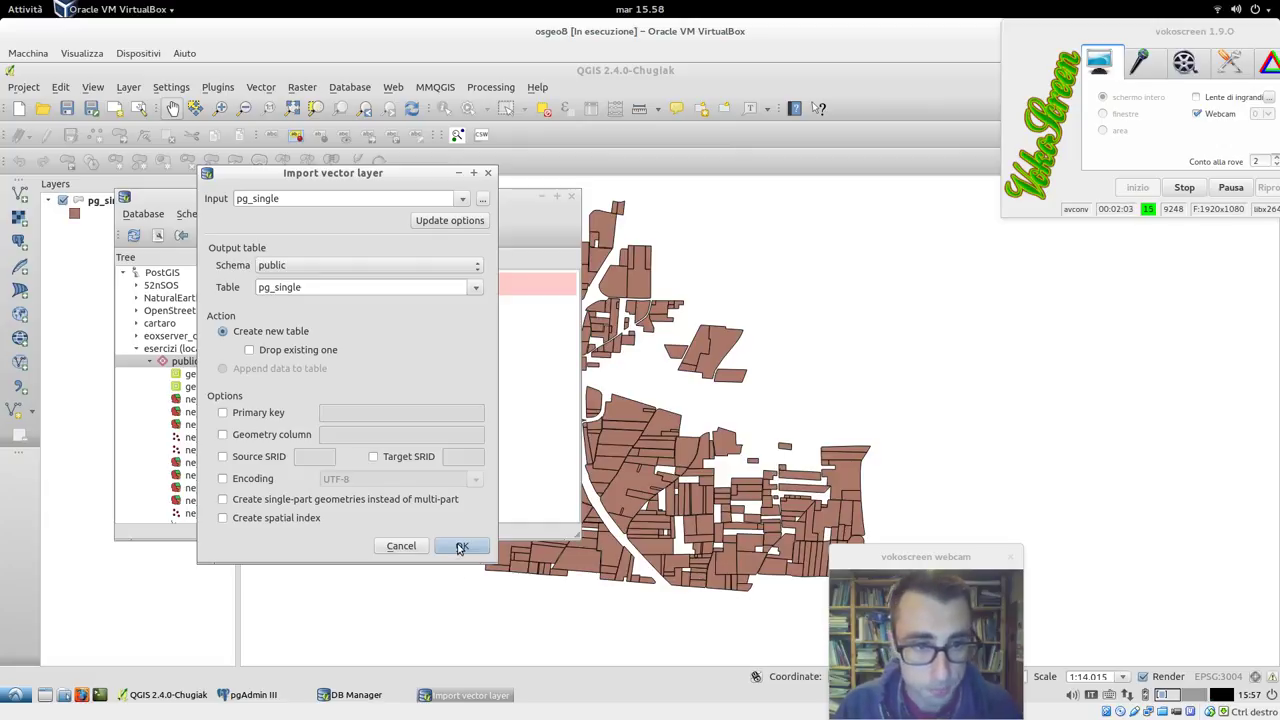
click(412, 546)
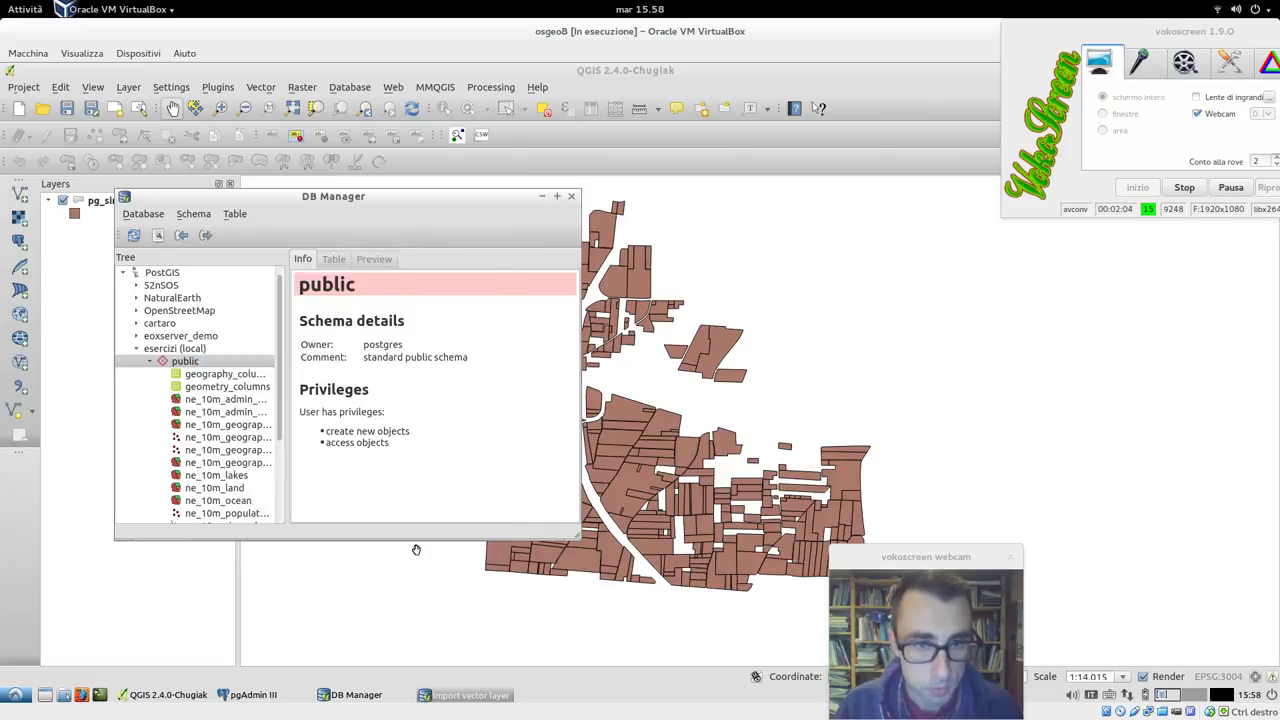
click(572, 197)
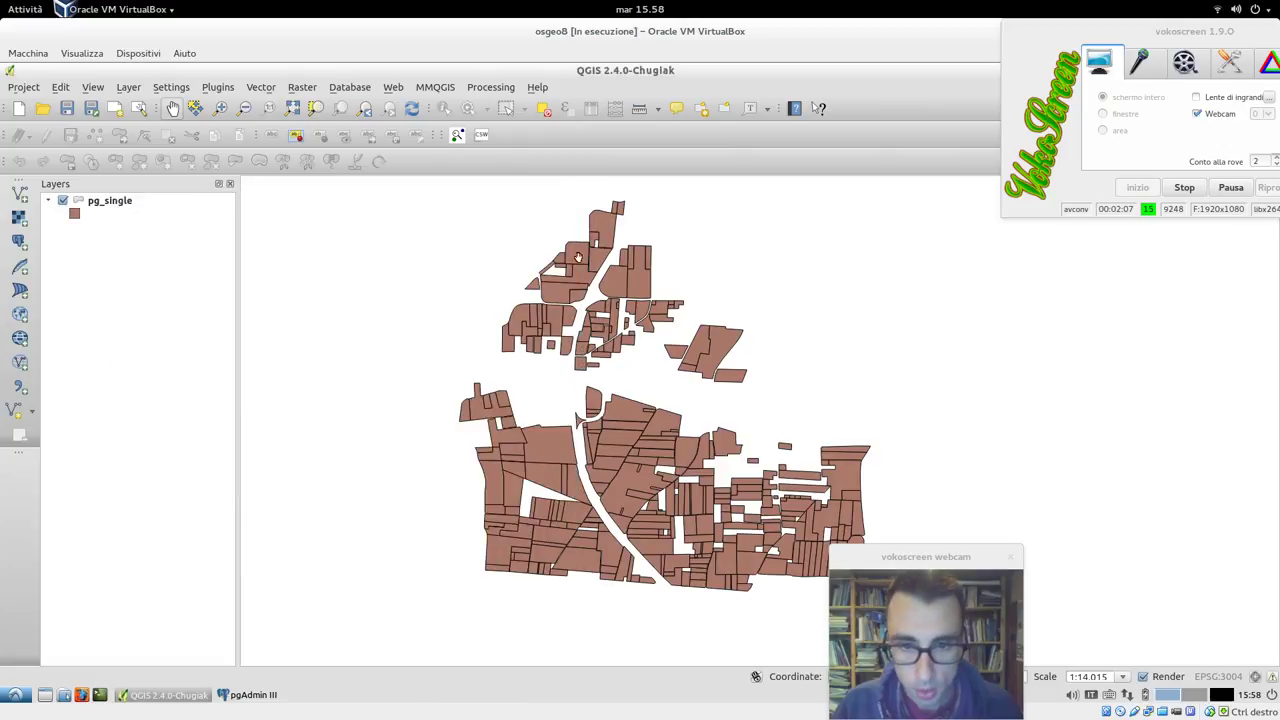
- Start the Multipart to singleparts geometry tool with pg_single as the input layer
click(119, 203)
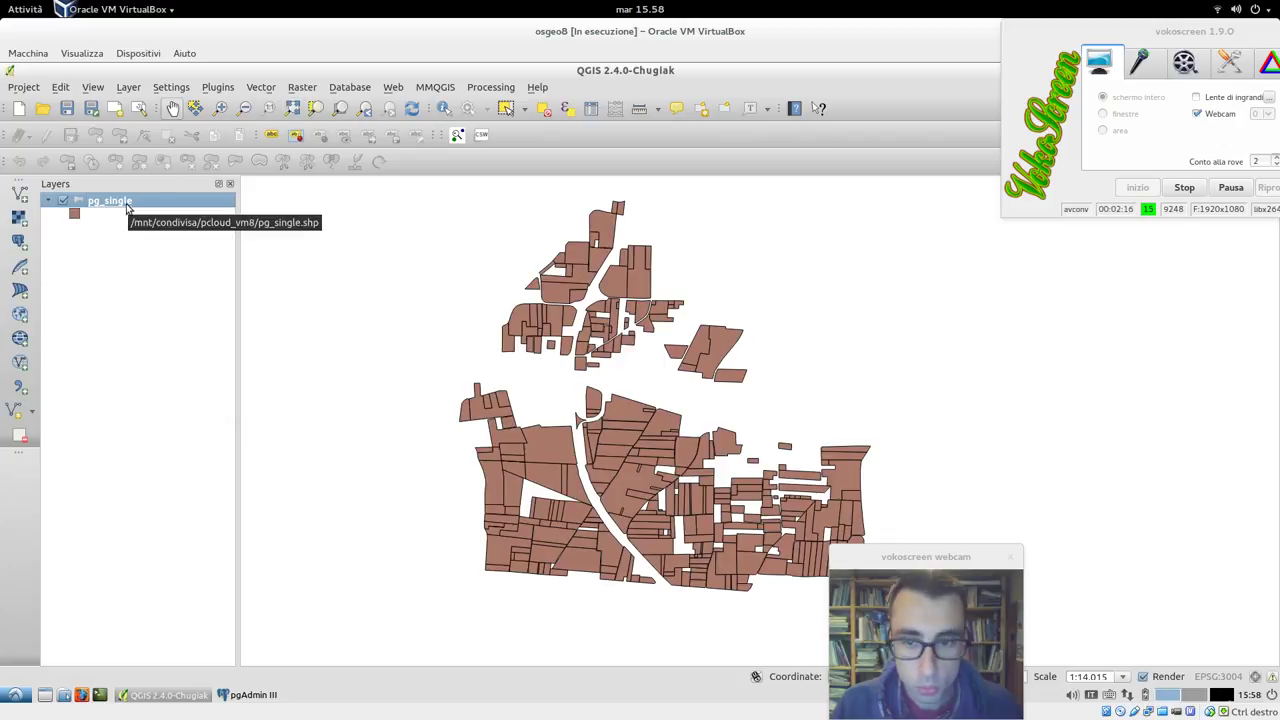
click(301, 88)
mouse_move(269, 90)
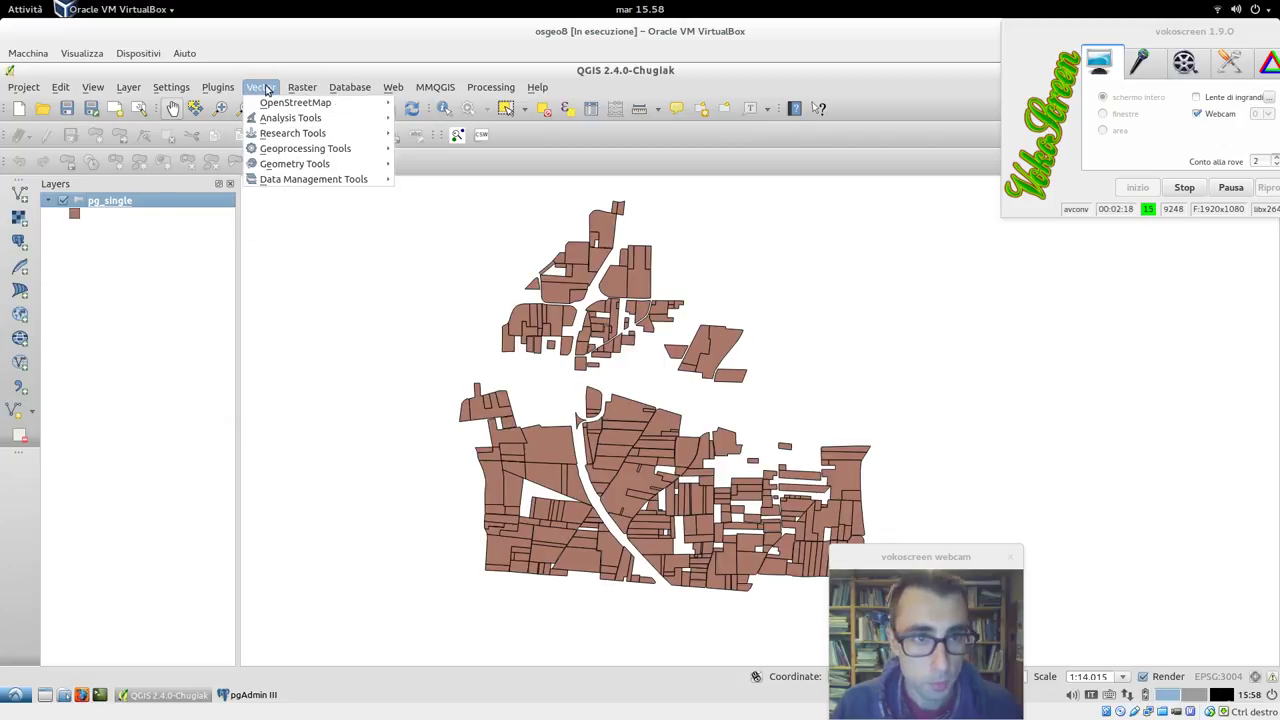
mouse_move(296, 121)
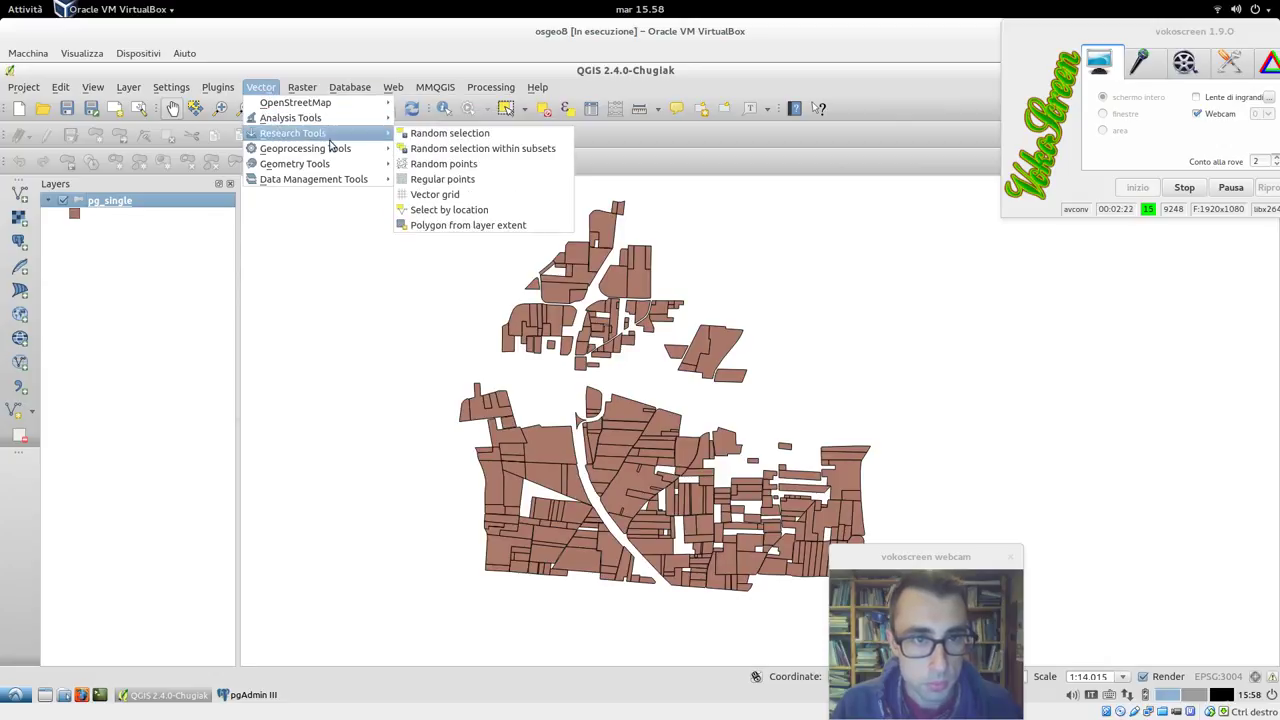
mouse_move(344, 166)
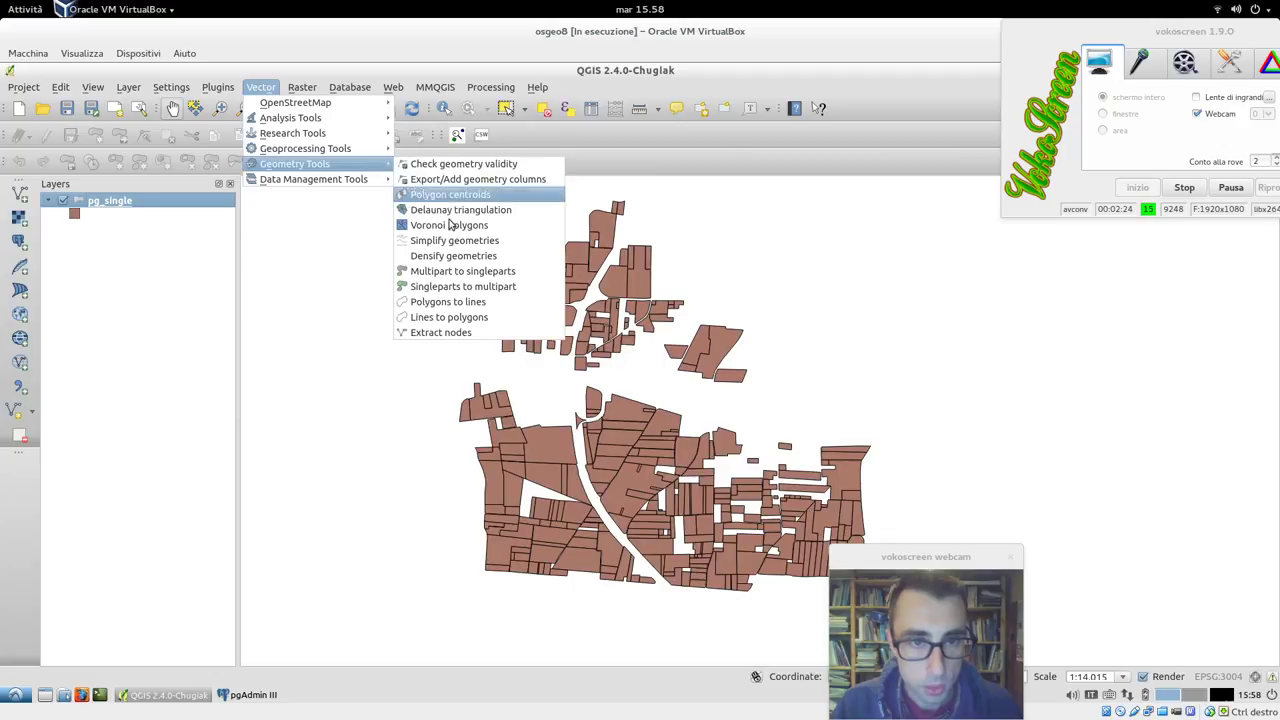
click(482, 272)
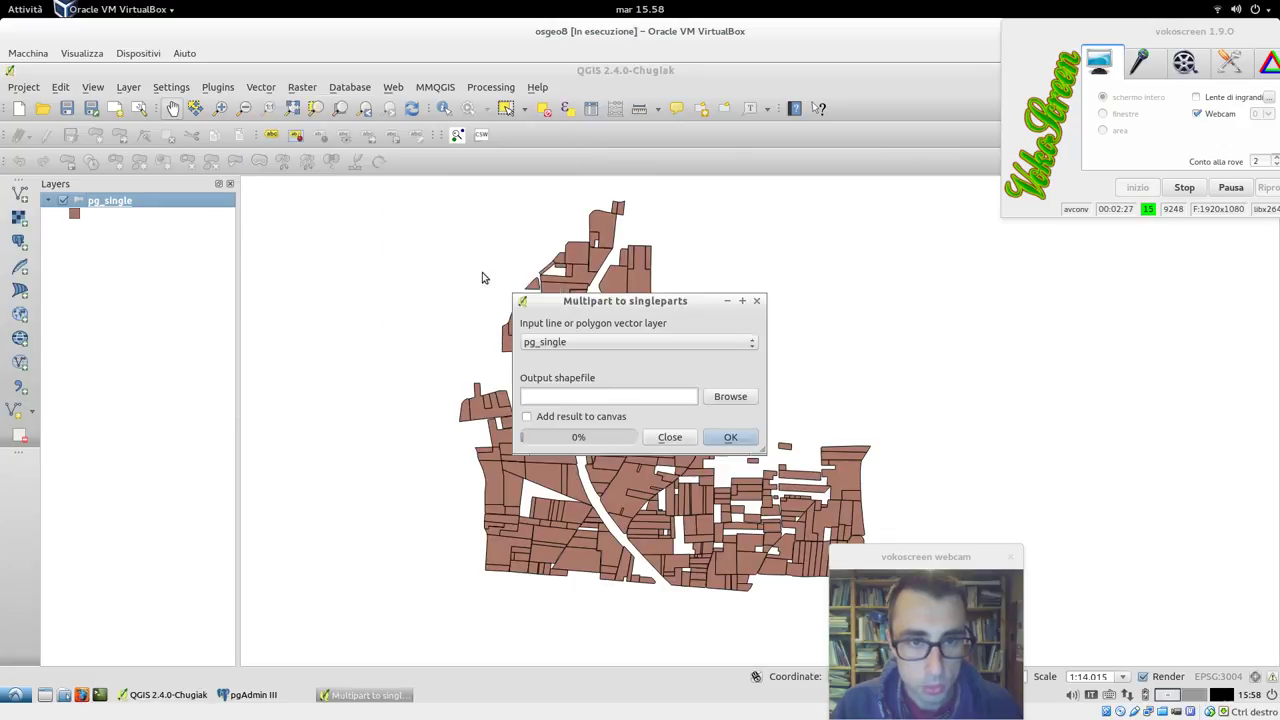
- Browse for the output shapefile location and create a new folder named shp inside Desktop/pcloud_vm8
click(732, 398)
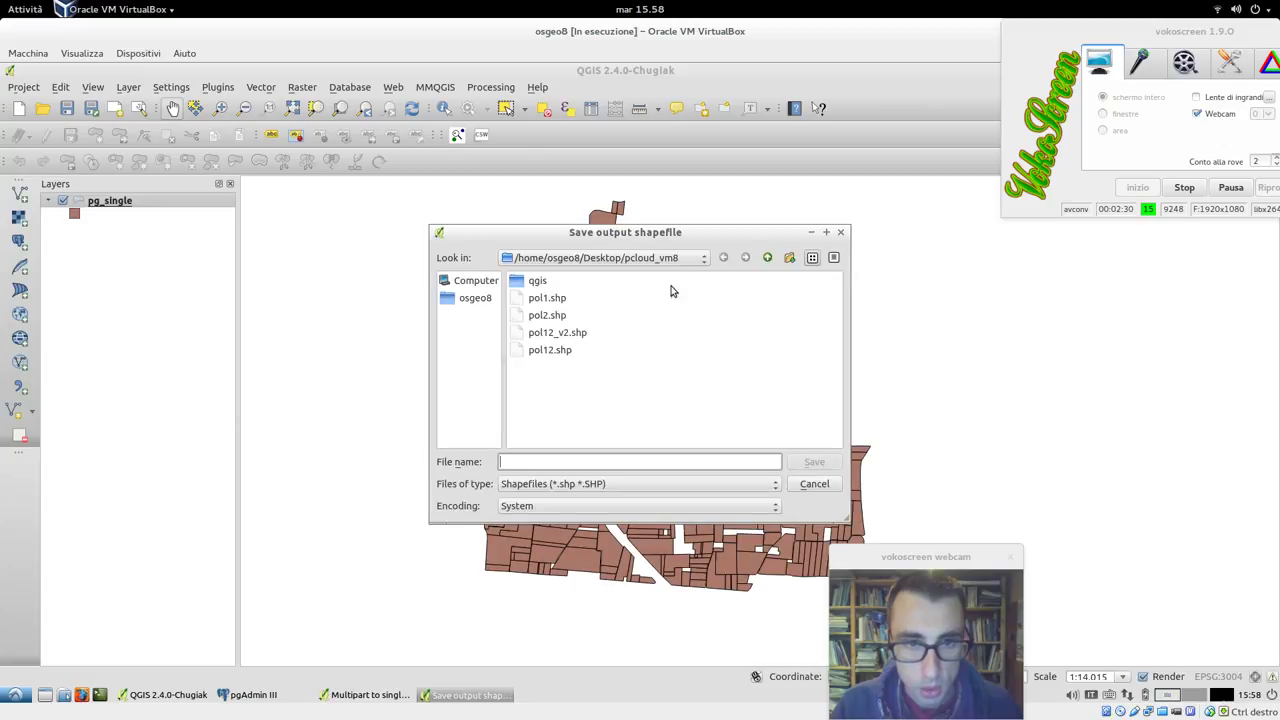
click(767, 257)
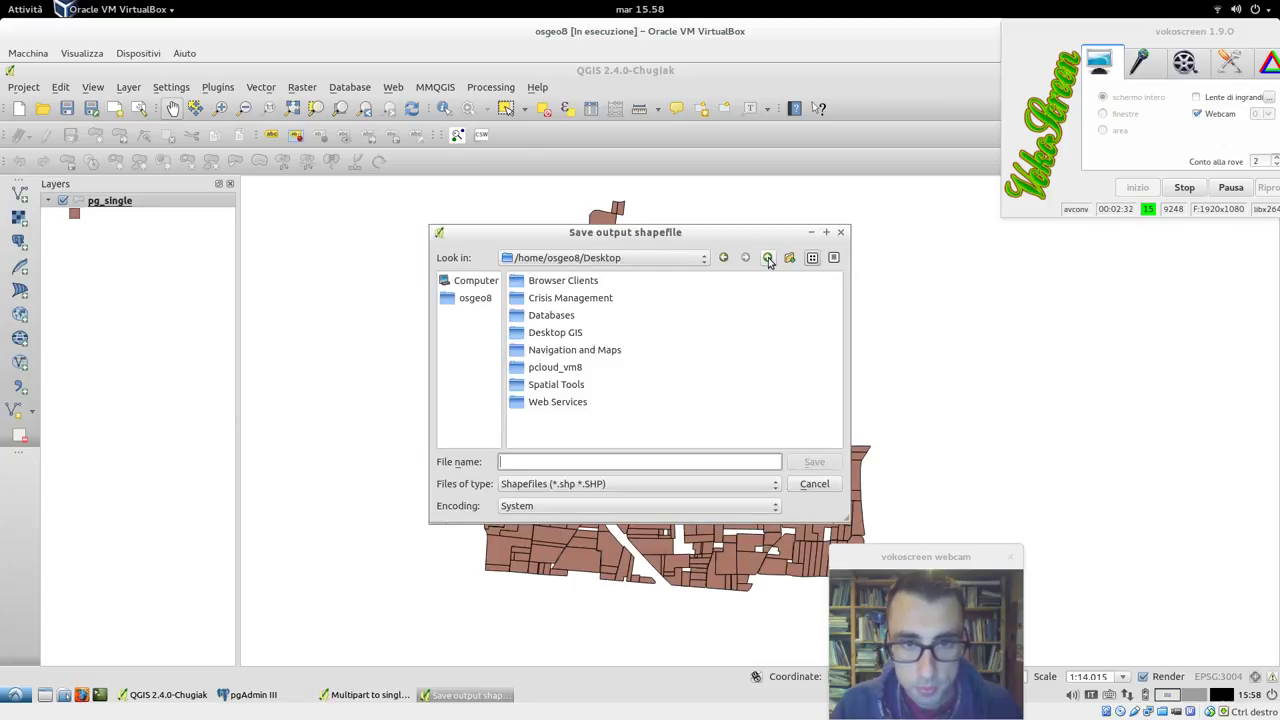
click(480, 298)
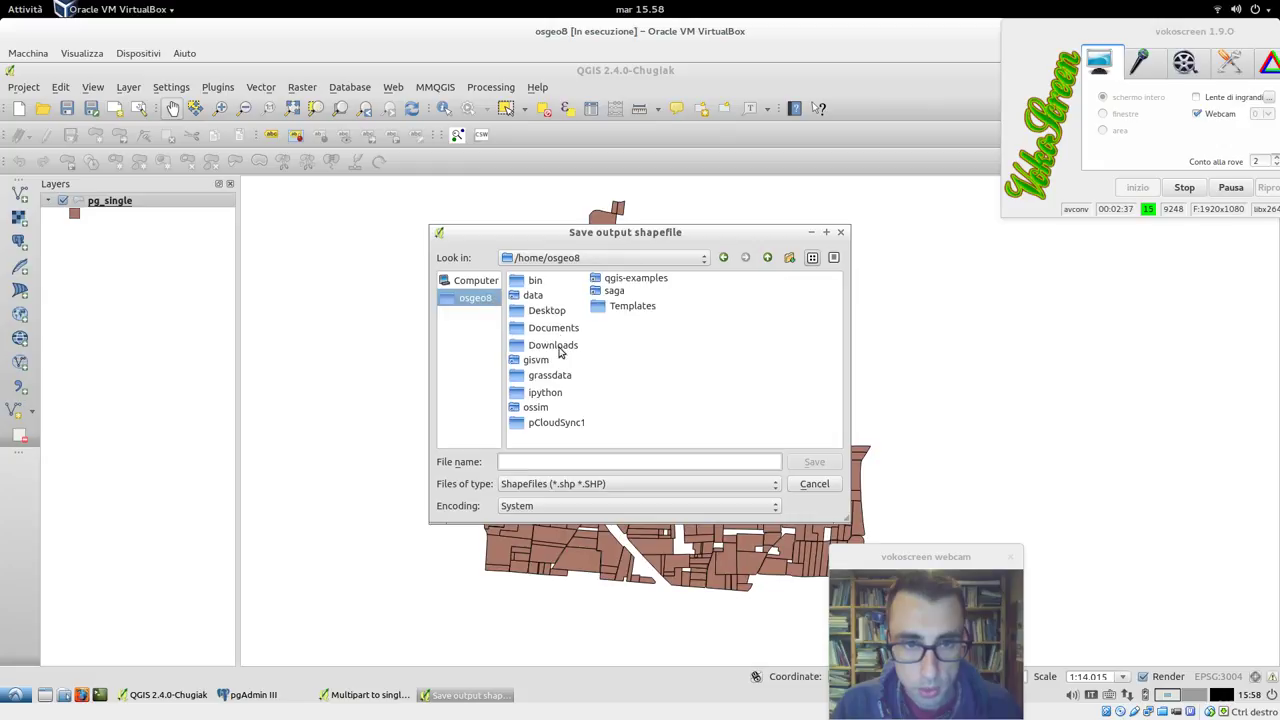
click(553, 307)
double_click(550, 310)
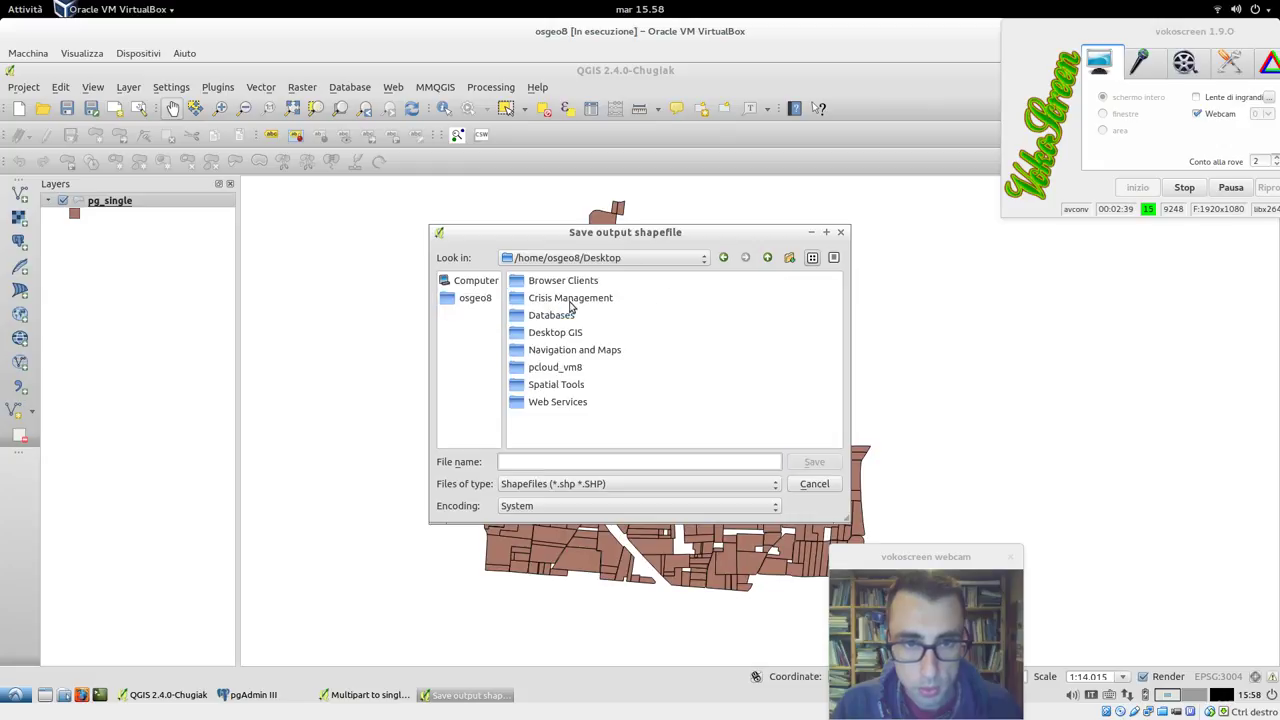
double_click(570, 366)
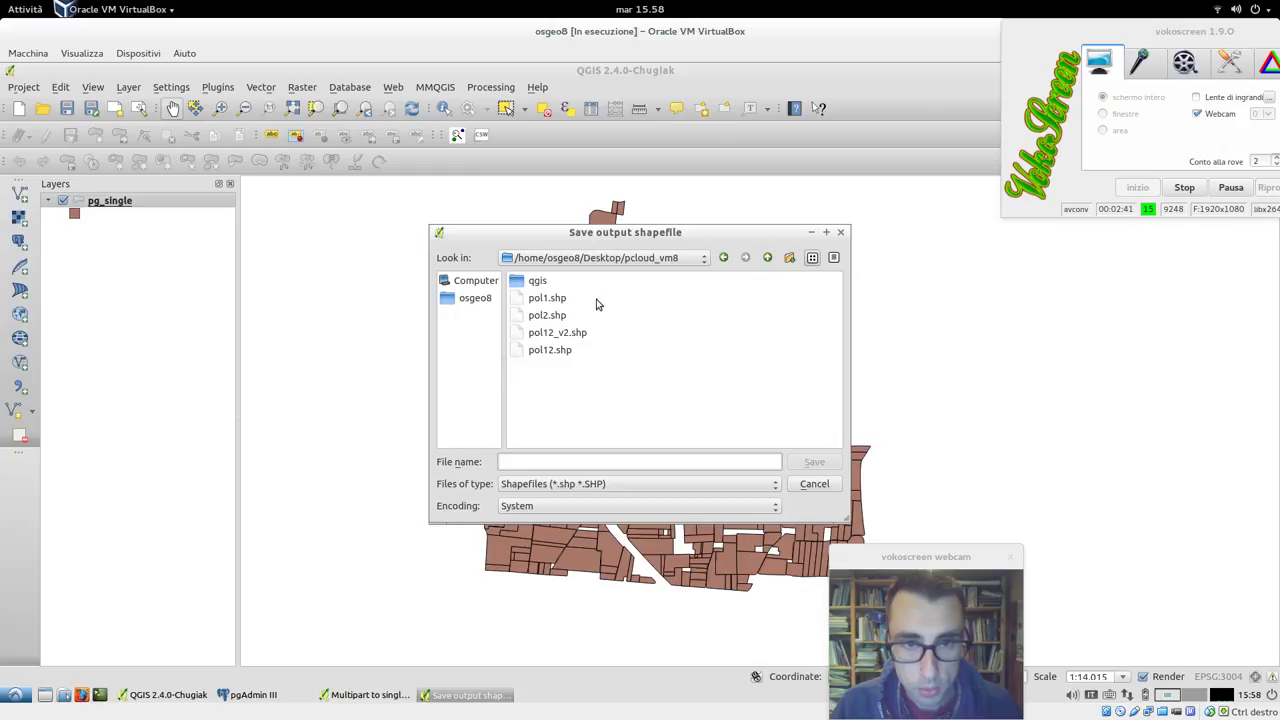
double_click(536, 284)
click(598, 462)
click(767, 258)
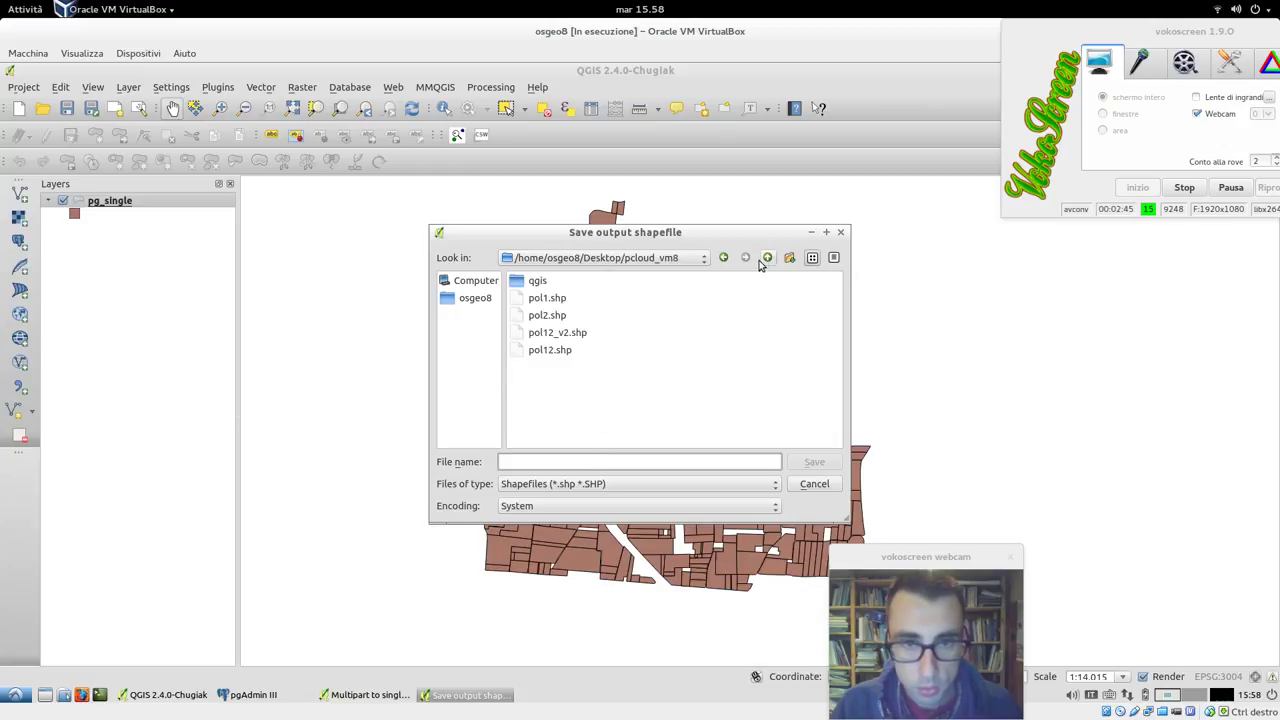
click(789, 258)
text(shp)
key(Return)
key(Return)
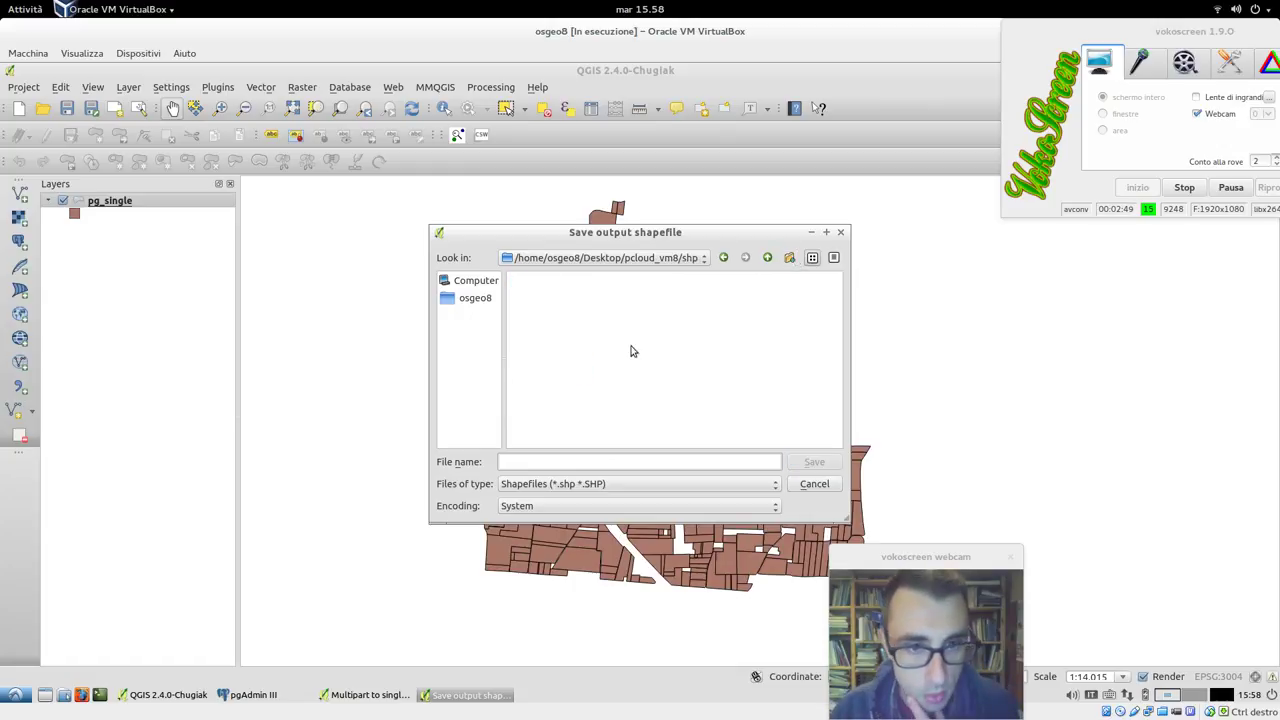
- Convert pg_single to singleparts, saving the output in the shp folder as pg_single_verificato and adding the result to the map
click(601, 463)
text(p)
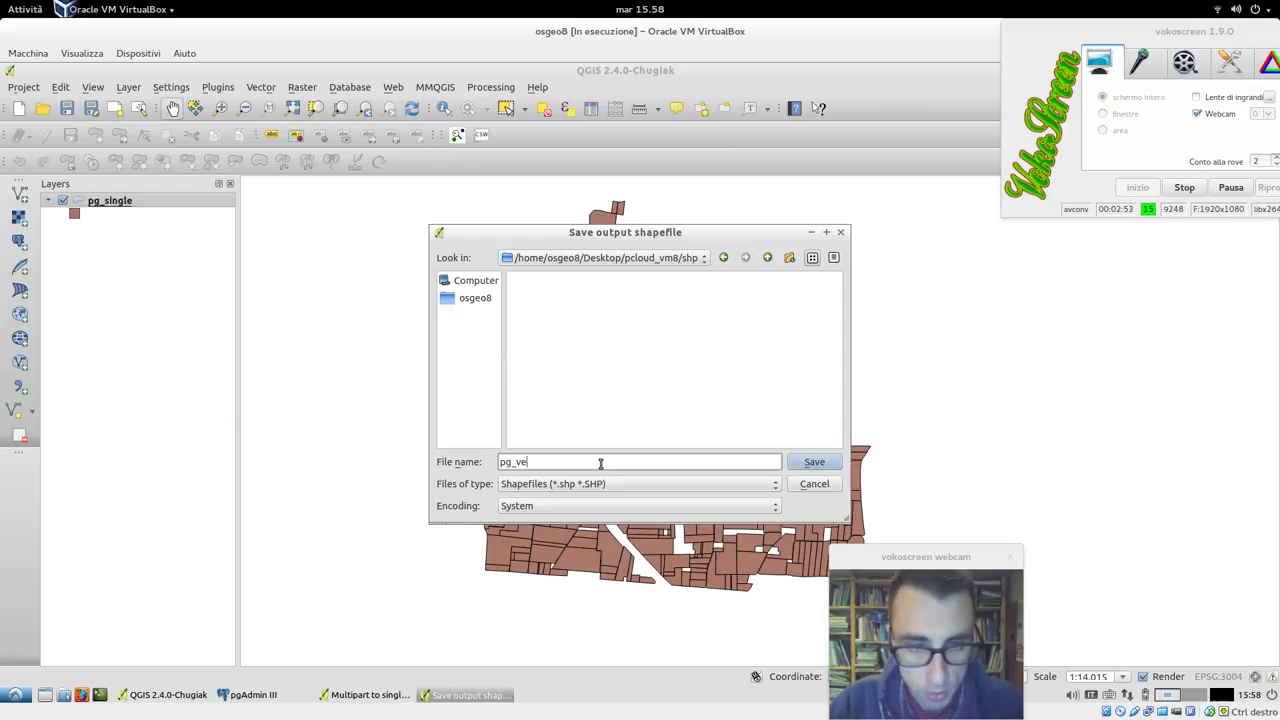
text(g_single_verificato)
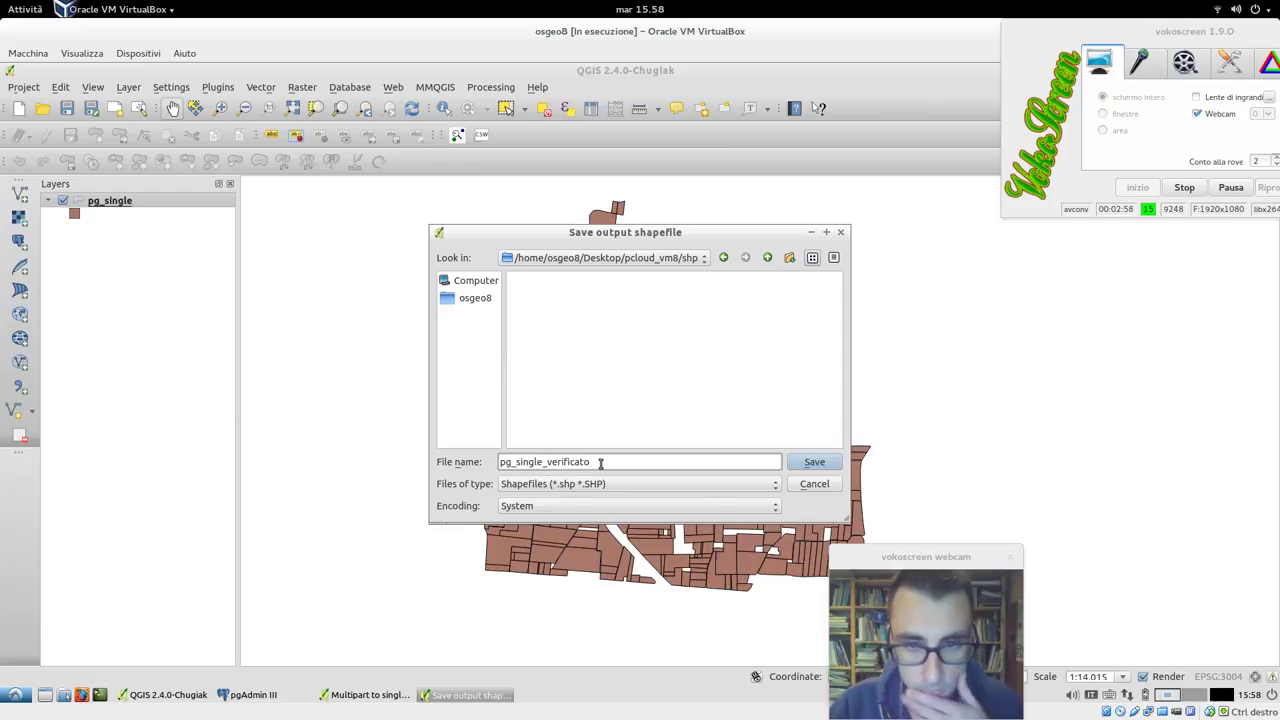
key(Return)
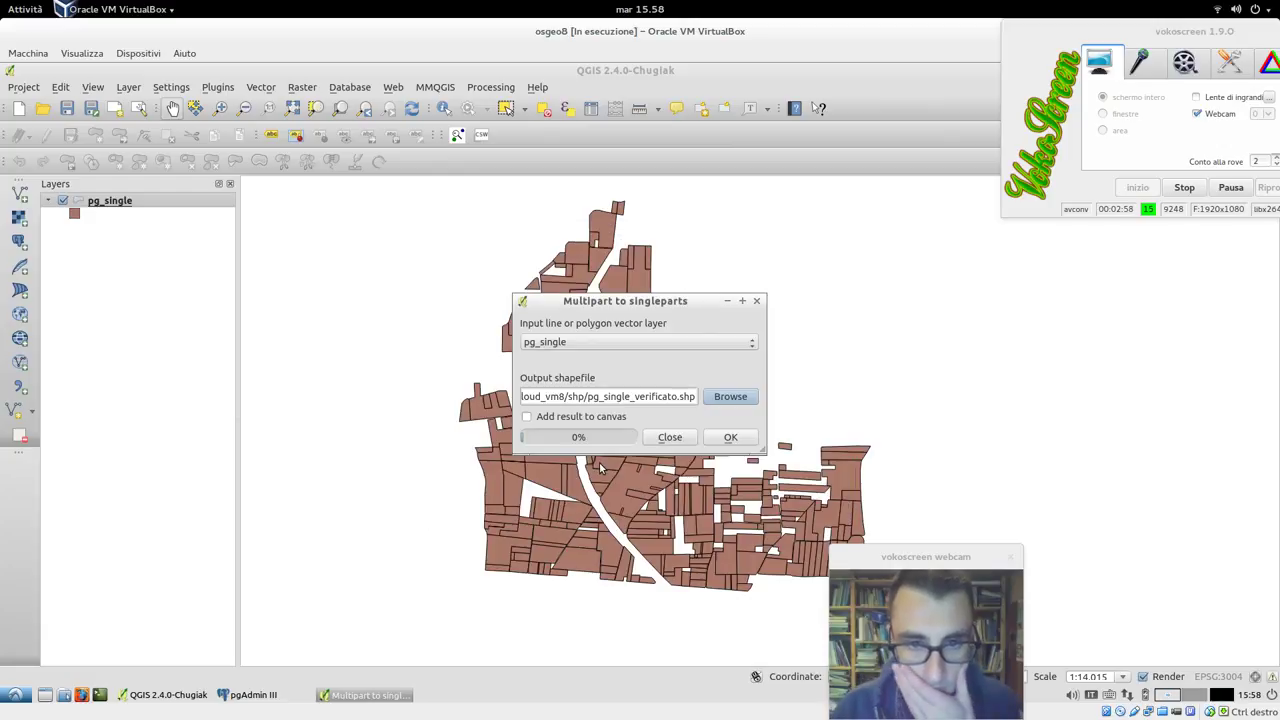
click(728, 436)
click(668, 436)
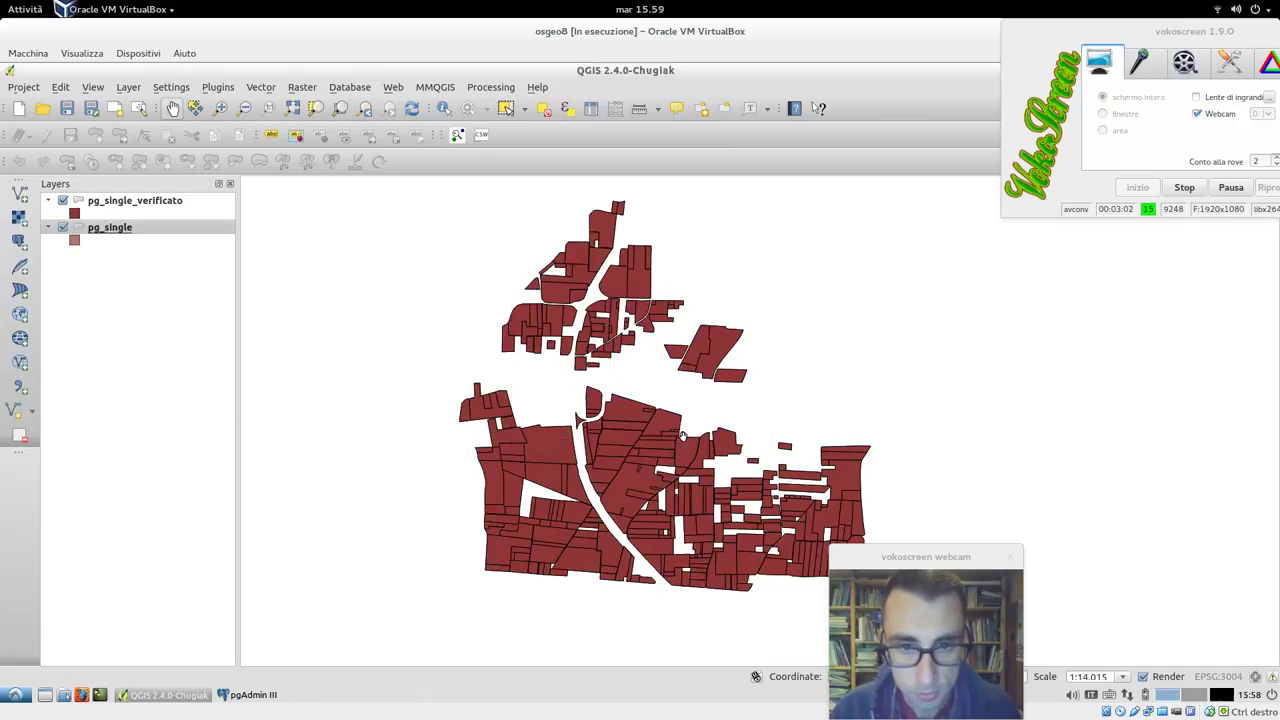
- Remove the original pg_single layer from the project
right_click(132, 230)
click(175, 268)
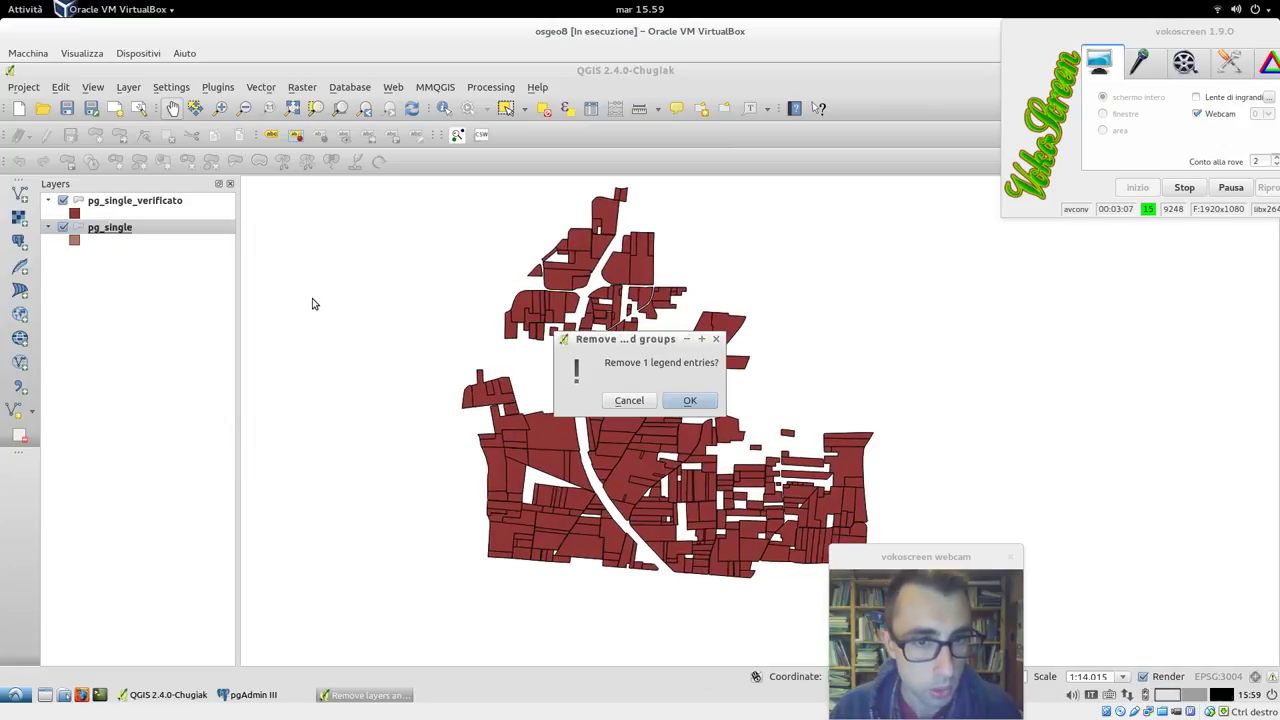
click(690, 400)
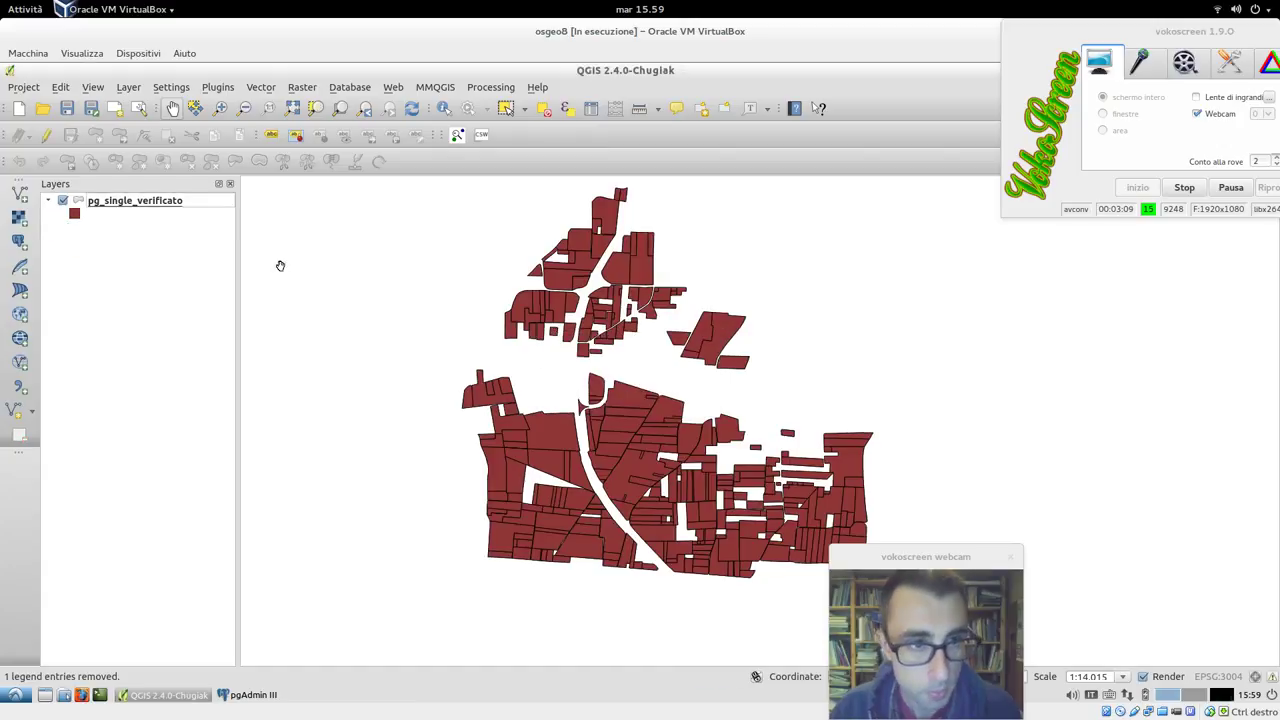
- Open DB Manager with pg_single_verificato as the current layer and select the public schema of the esercizi (local) PostGIS connection
click(165, 205)
click(352, 90)
mouse_move(362, 105)
click(436, 106)
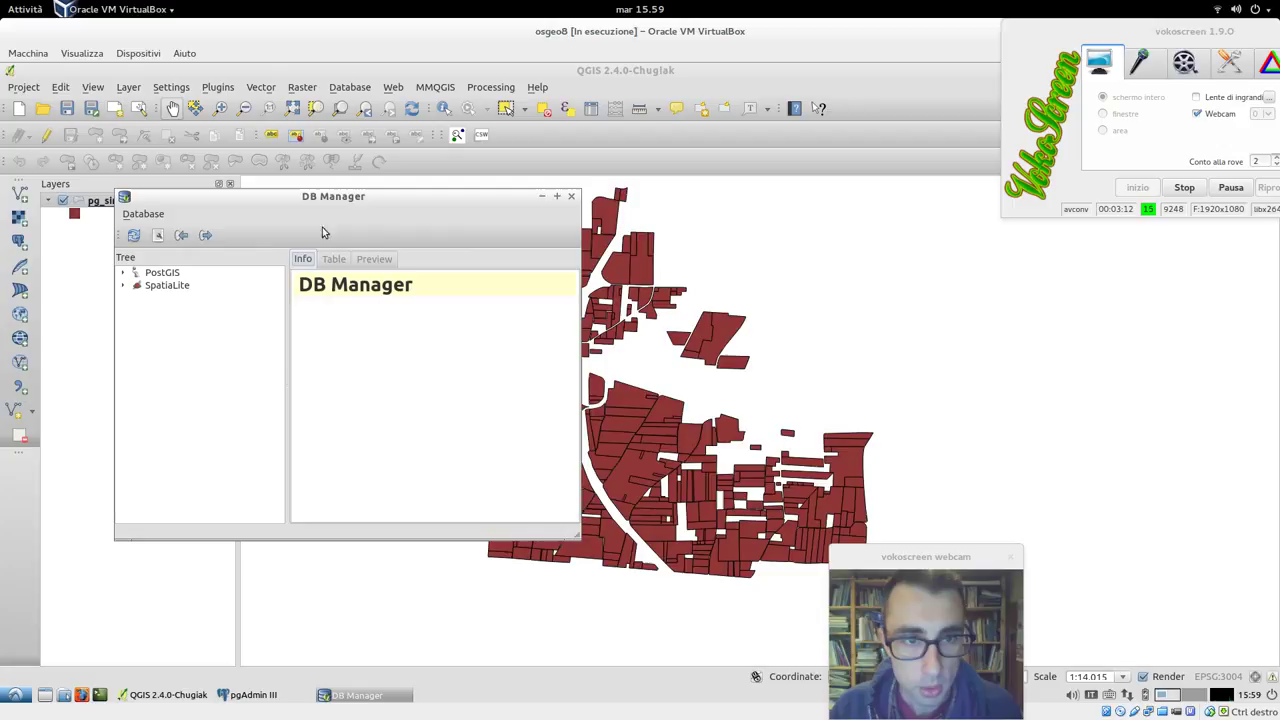
double_click(178, 274)
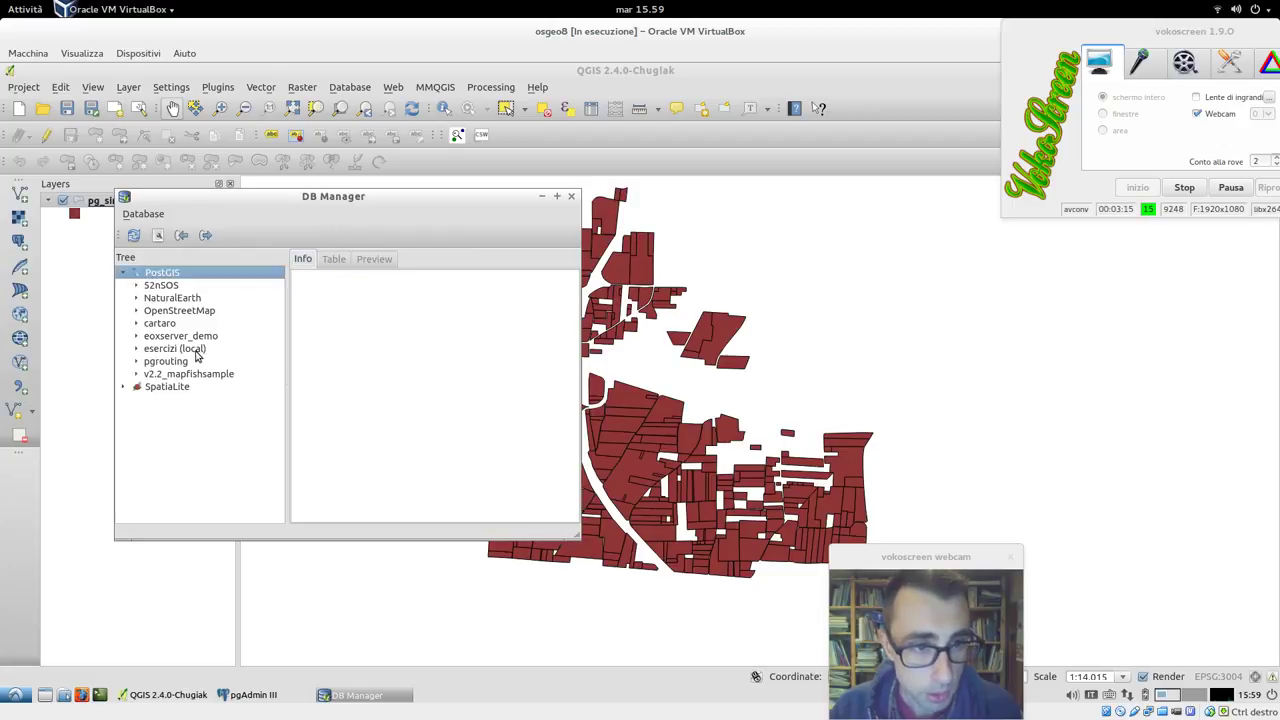
click(180, 348)
click(182, 361)
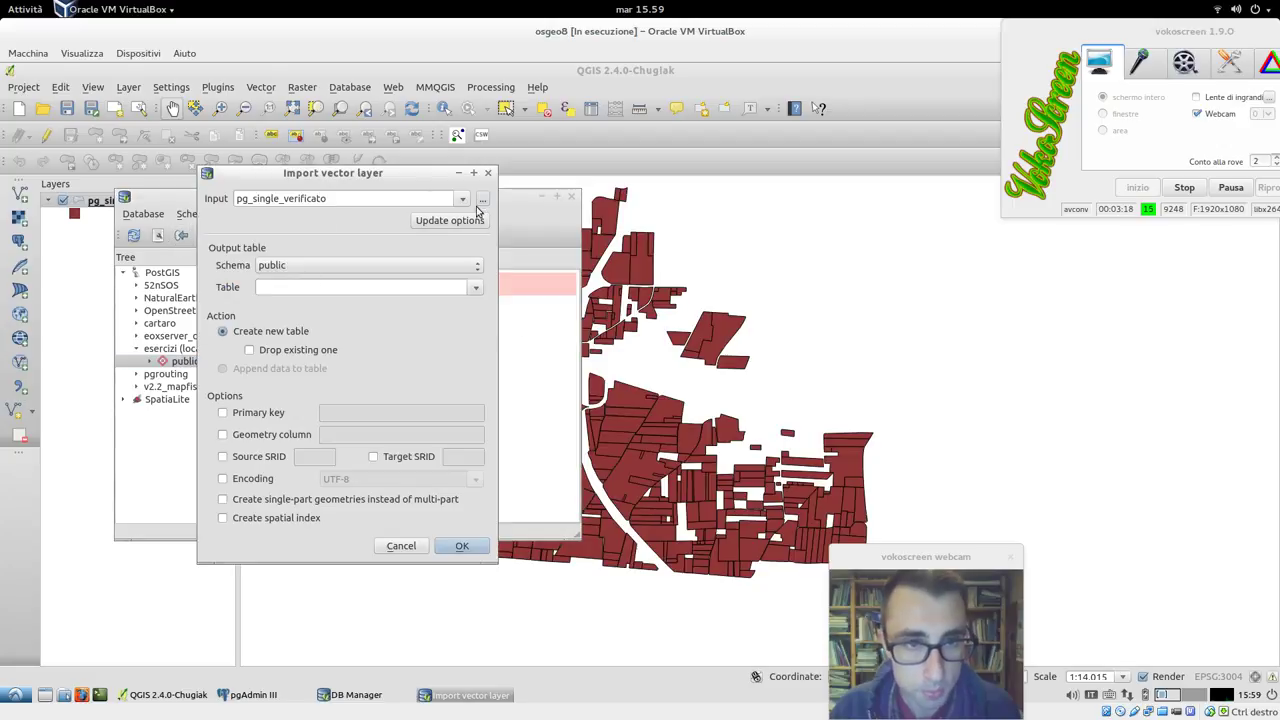
- Try to import pg_single_verificato into the public schema as a new table of the same name, and close DB Manager
click(449, 220)
click(461, 545)
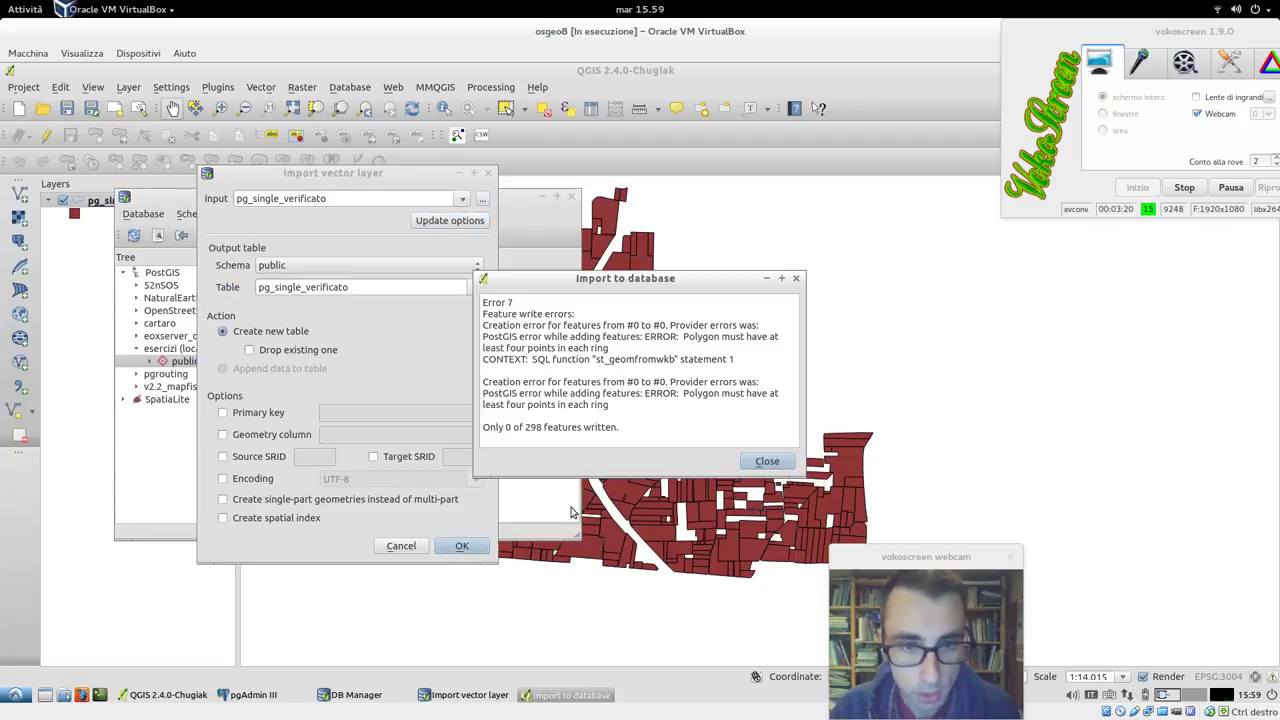
click(766, 461)
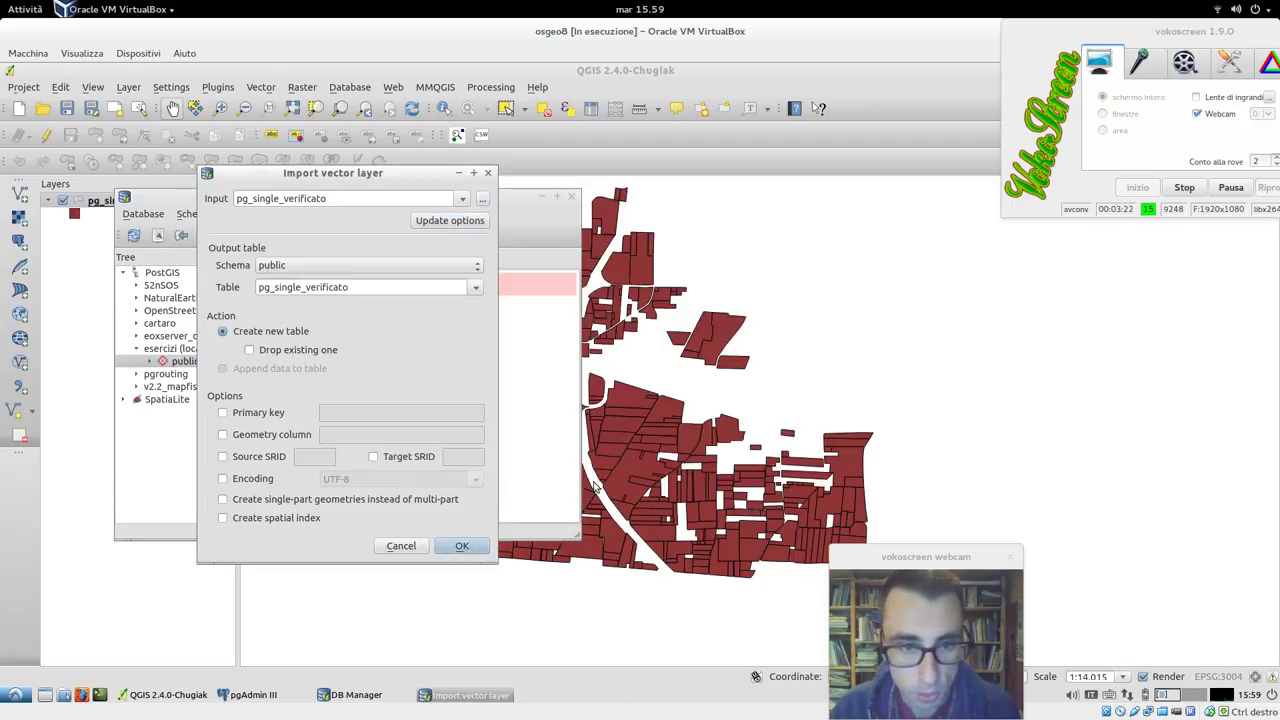
click(401, 545)
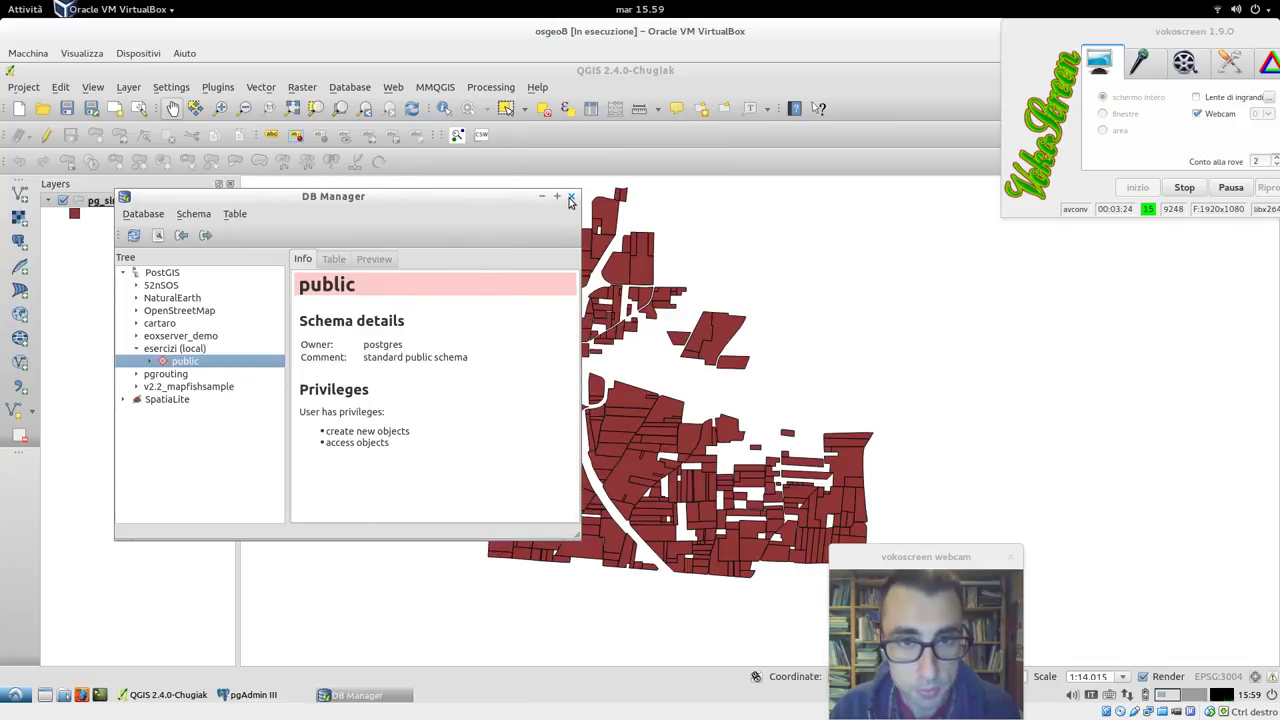
click(571, 196)
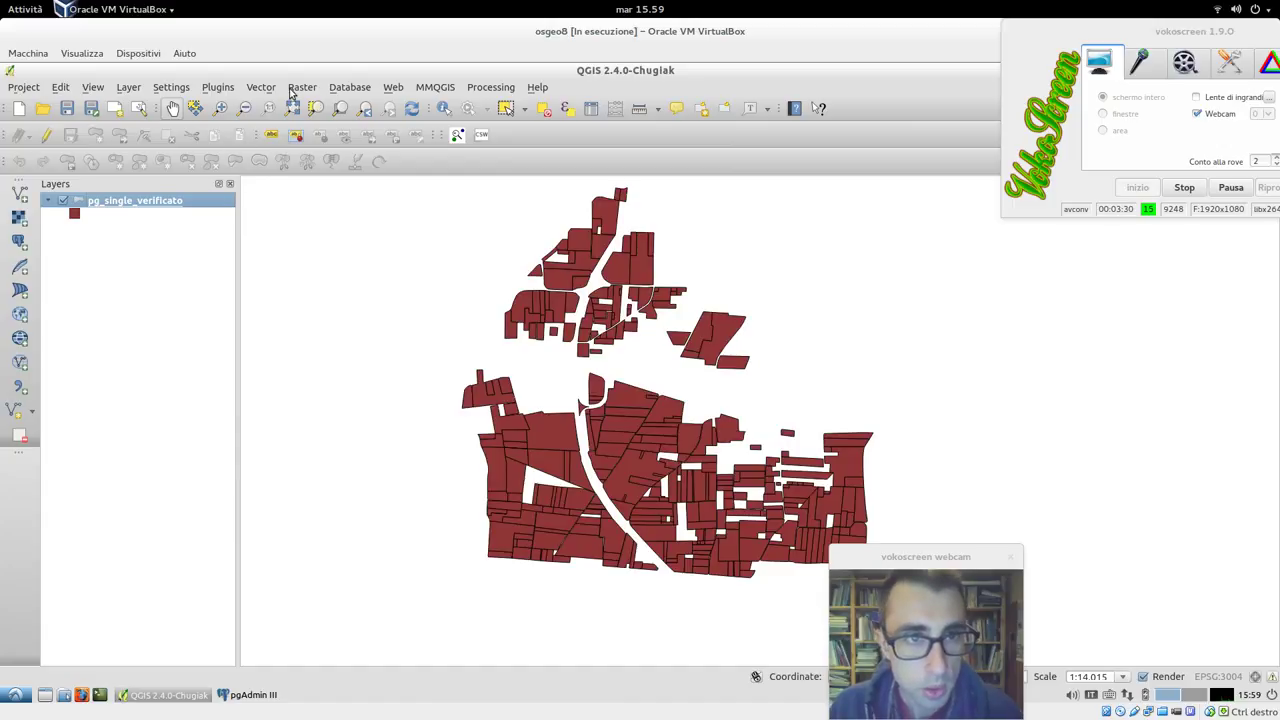
- Run Check geometry validity on the pg_single_verificato layer and enlarge the results window to read the error list
click(252, 89)
mouse_move(321, 170)
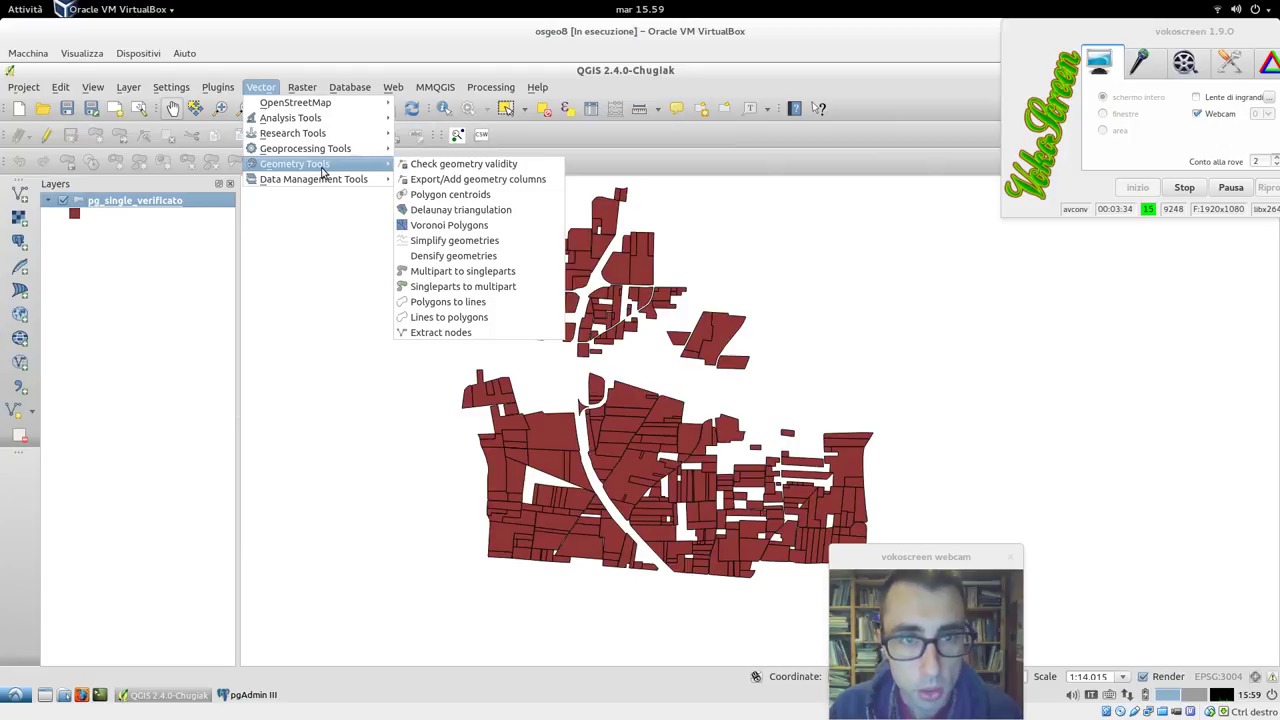
click(430, 165)
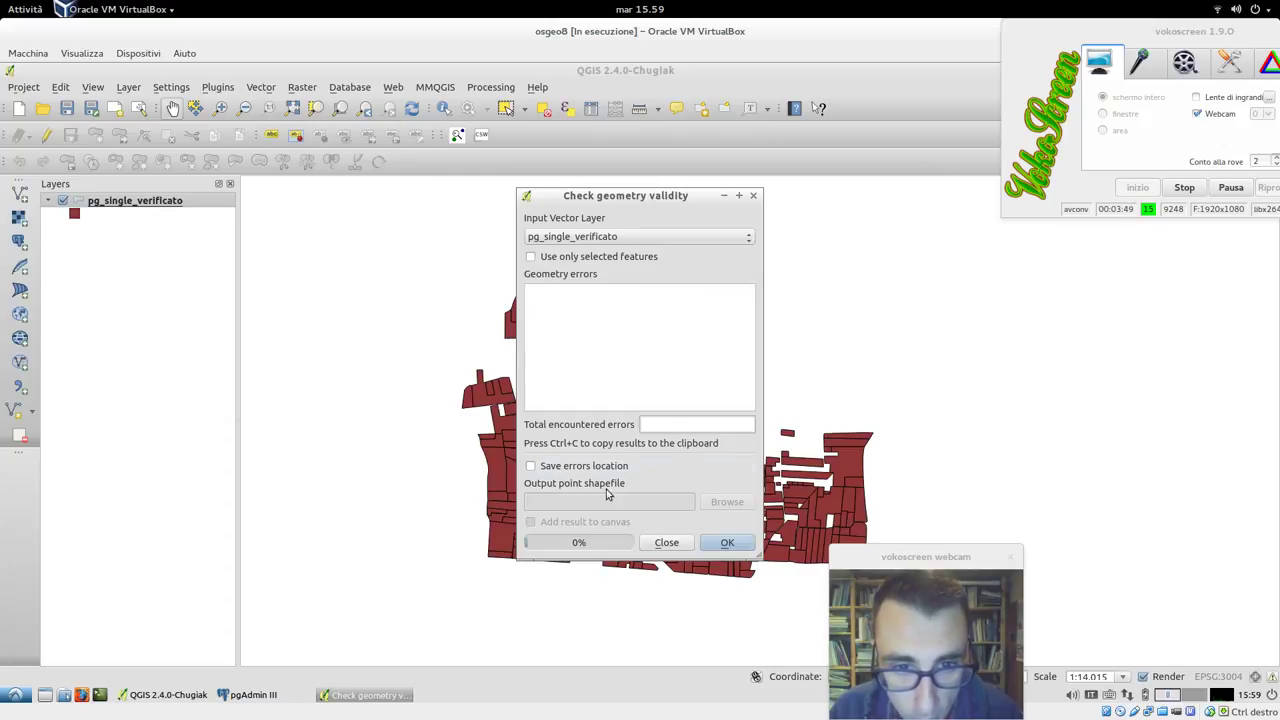
click(718, 541)
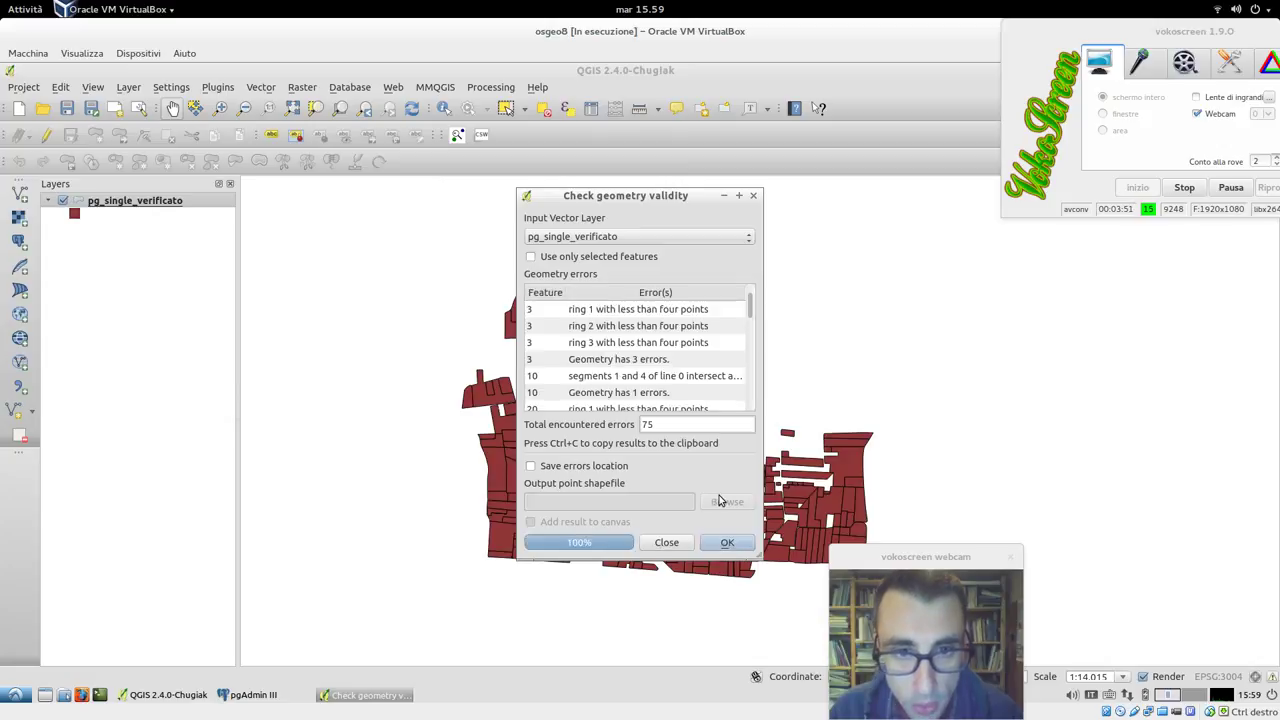
drag(628, 194, 482, 124)
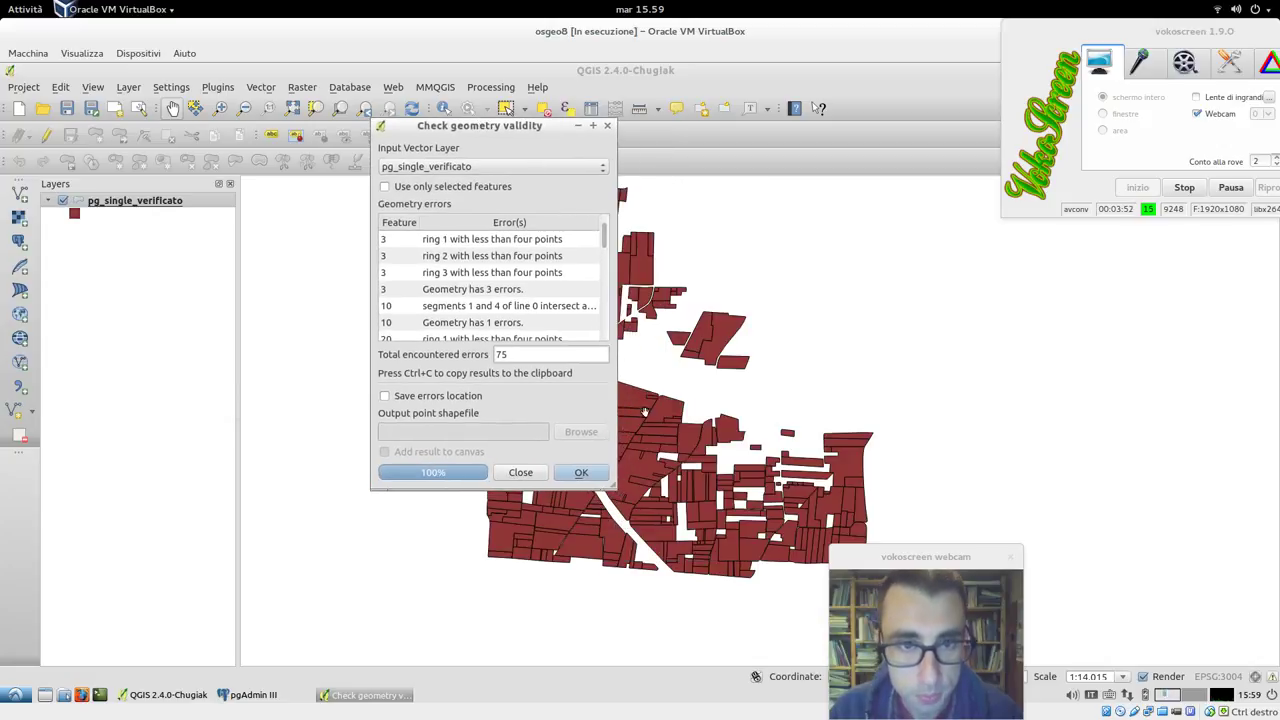
drag(612, 485, 771, 626)
- Examine the listed geometry errors of feature 3 and their location on the map
click(528, 244)
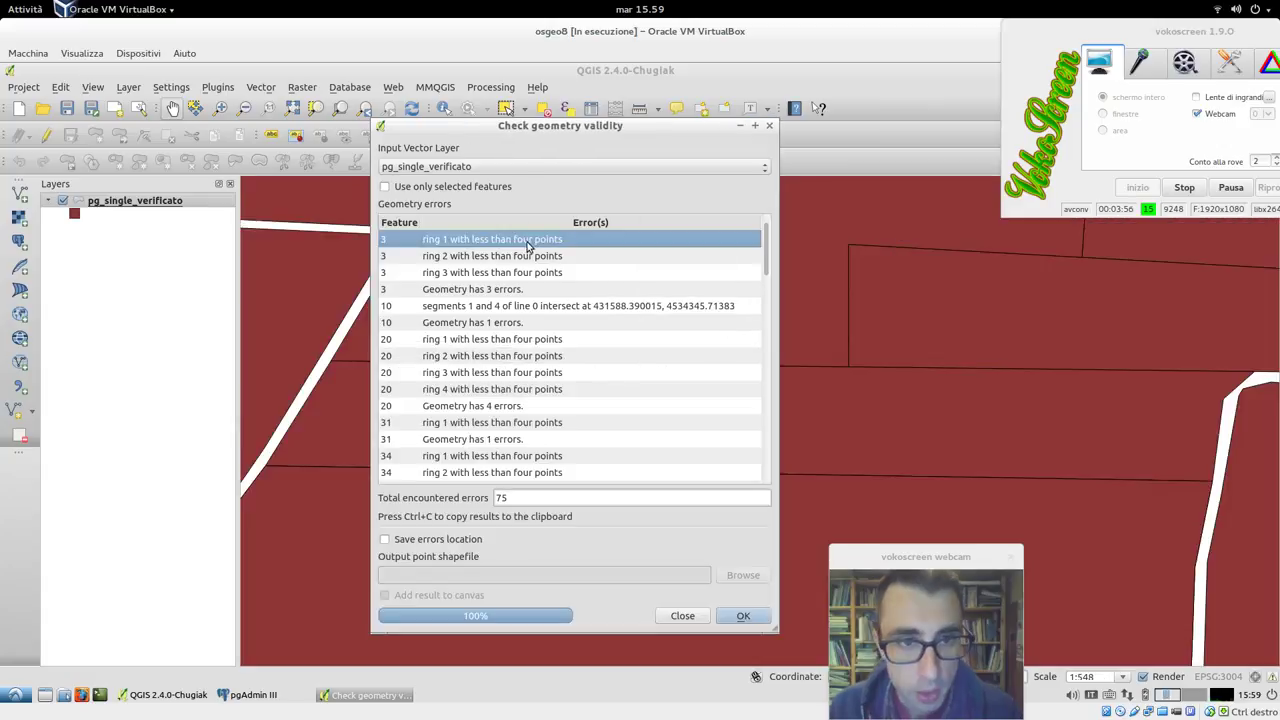
mouse_move(540, 125)
mouse_down()
mouse_move(250, 175)
mouse_move(266, 520)
mouse_move(551, 33)
mouse_move(555, 127)
mouse_up()
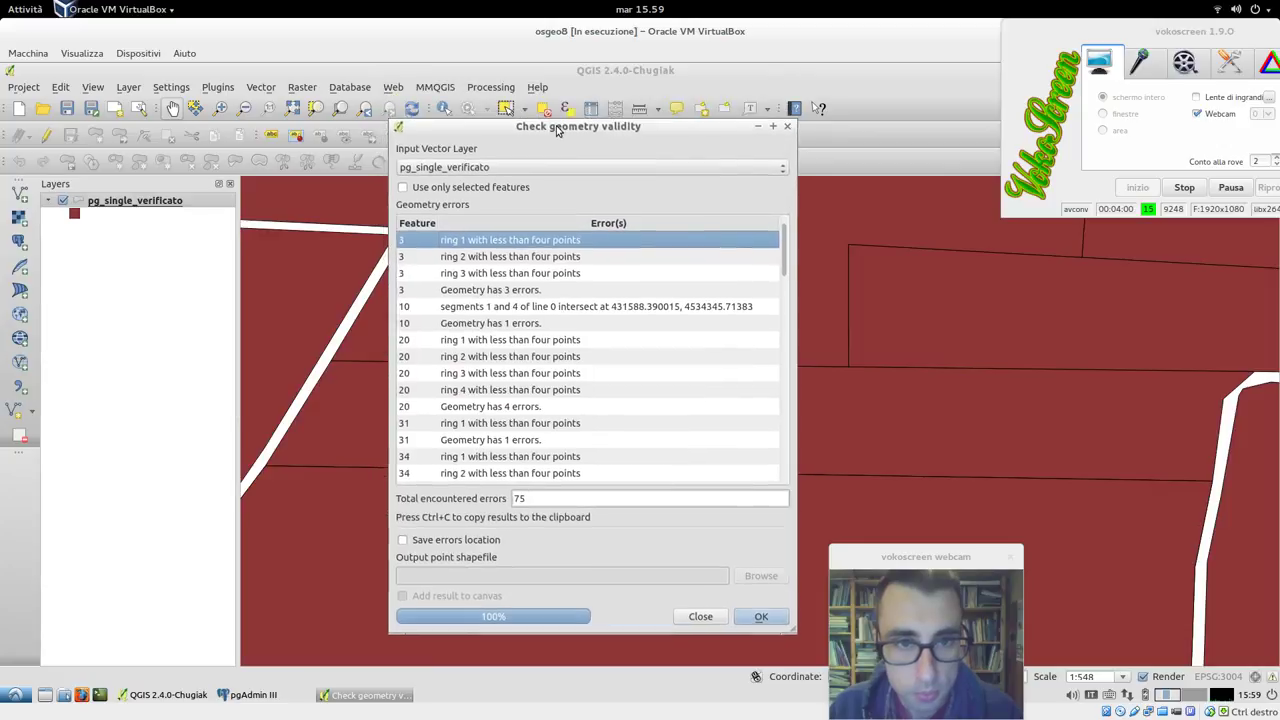
click(554, 272)
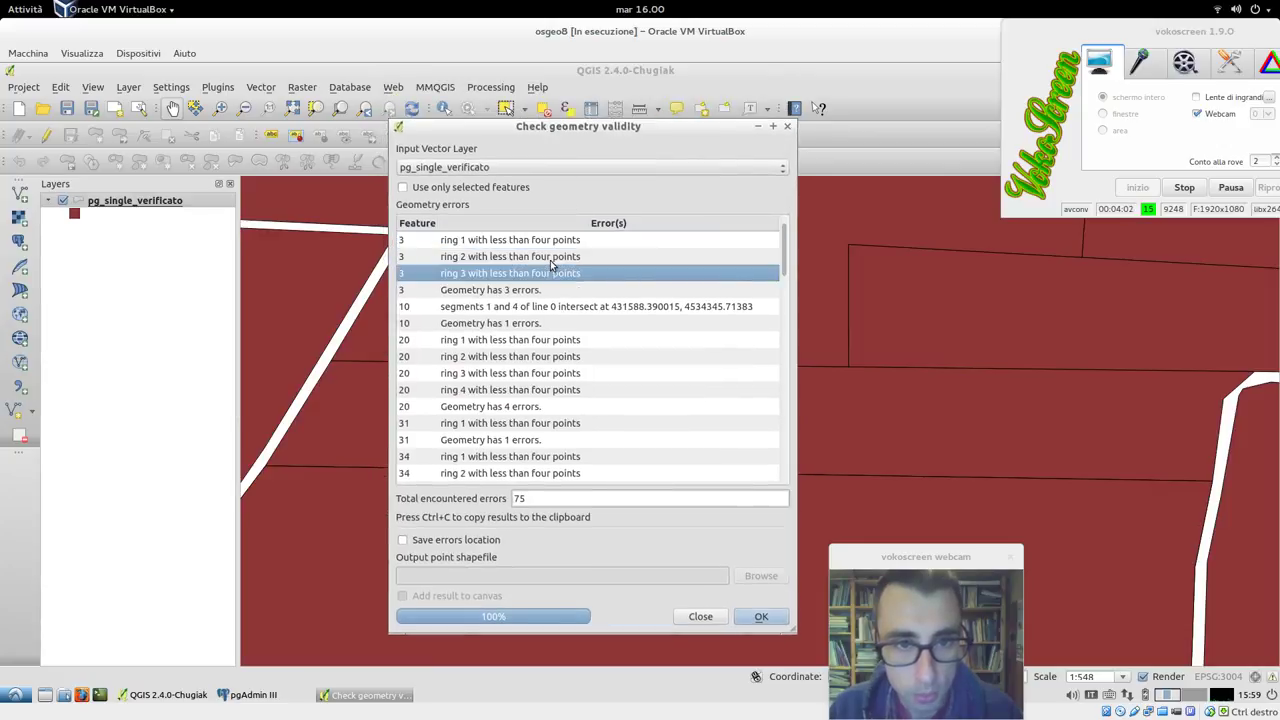
click(553, 258)
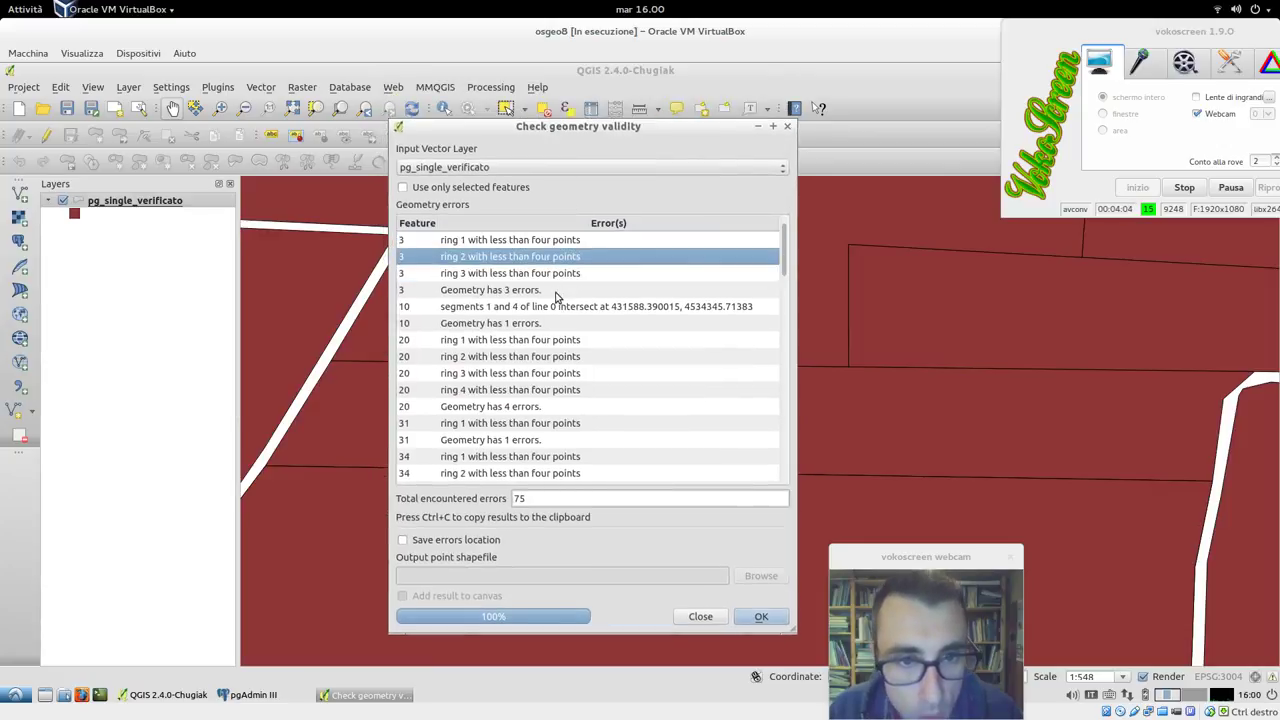
click(557, 291)
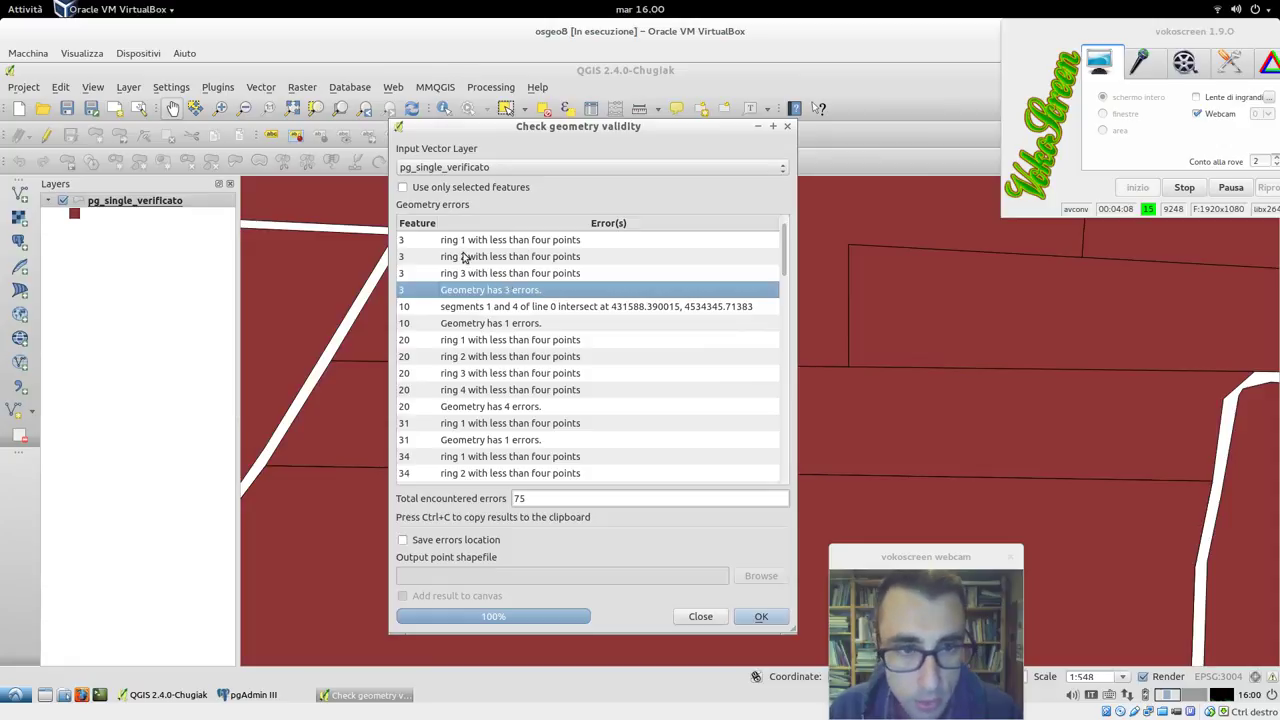
- Locate the segment intersection error of feature 10 on the map and inspect it at close range
click(463, 307)
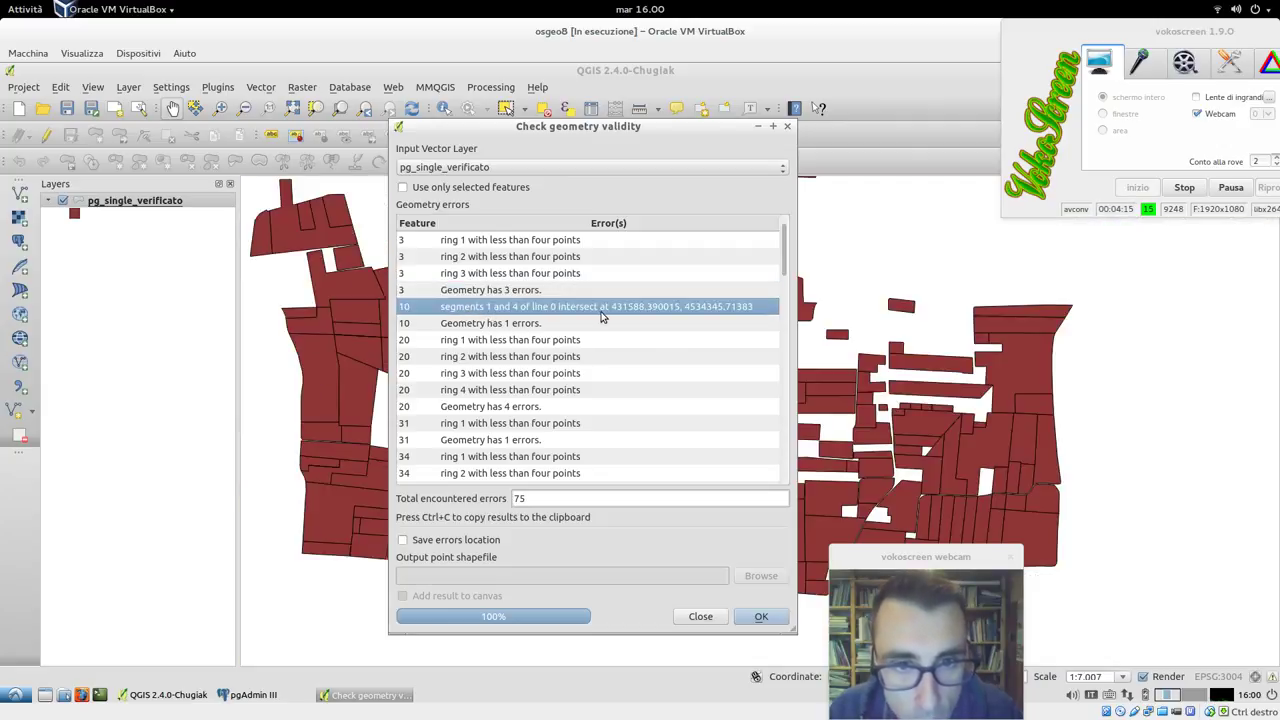
drag(666, 133, 557, 185)
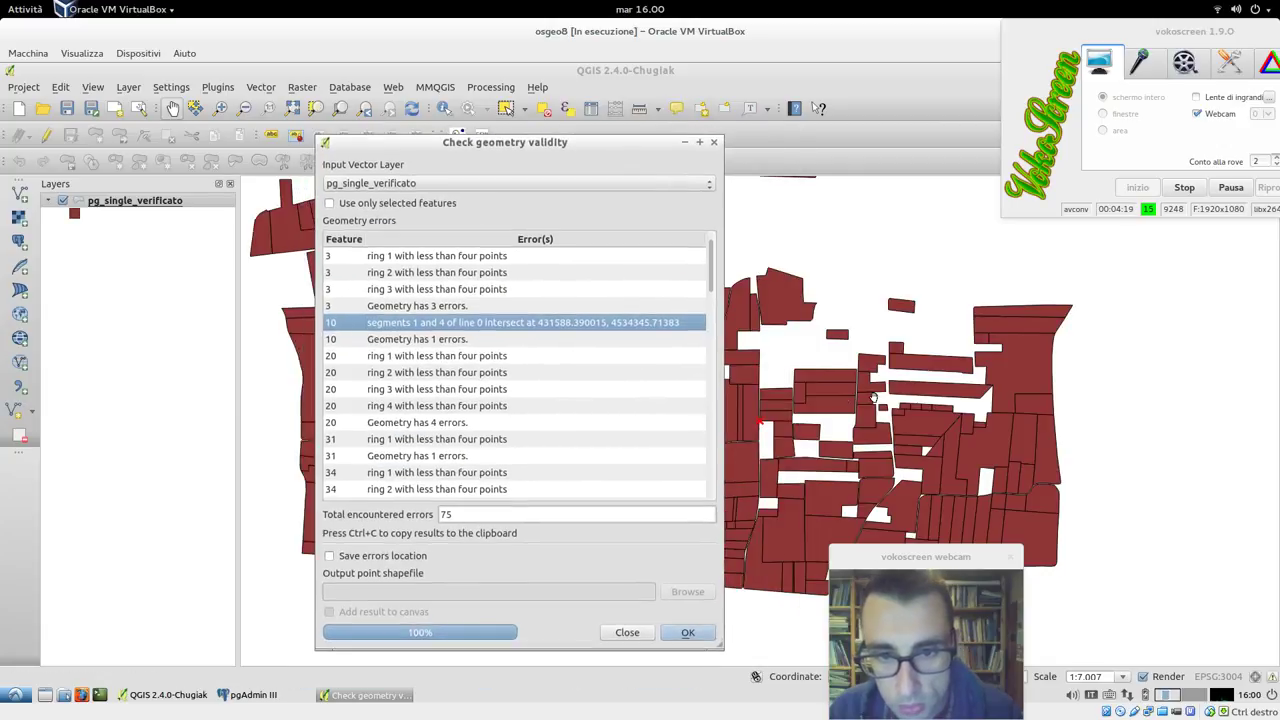
scroll(748, 420, up, 4)
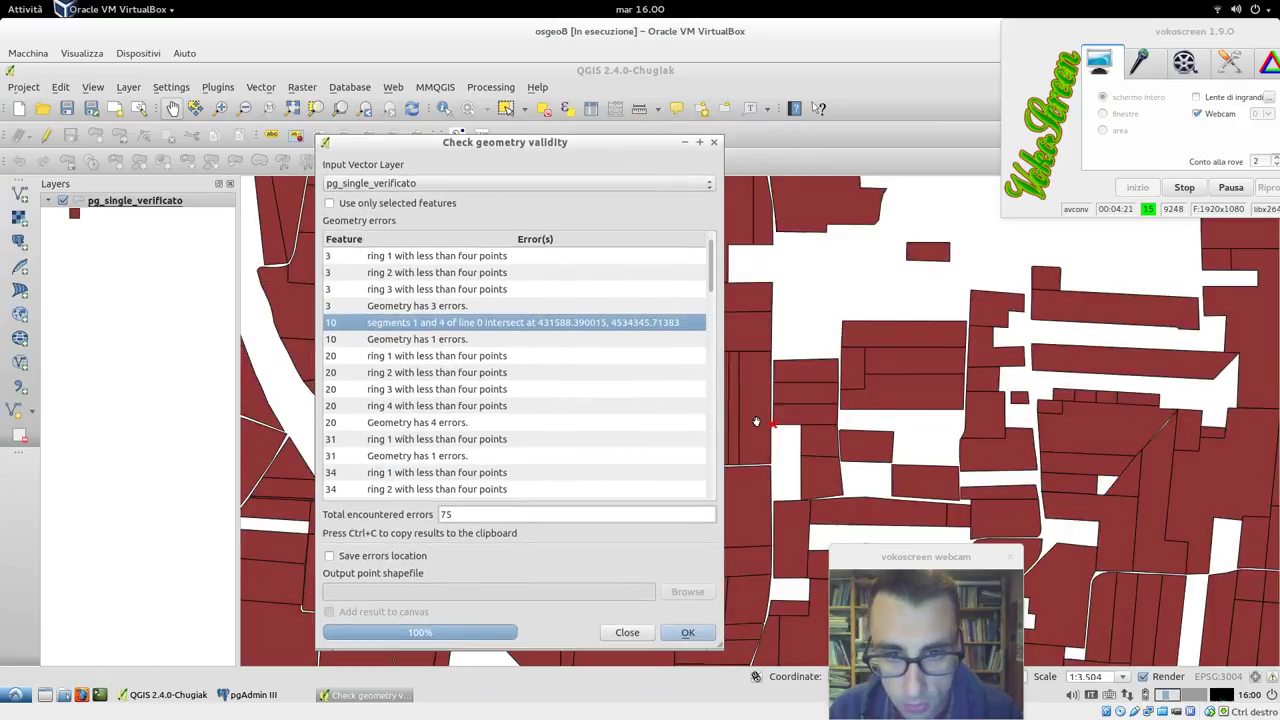
scroll(856, 458, up, 5)
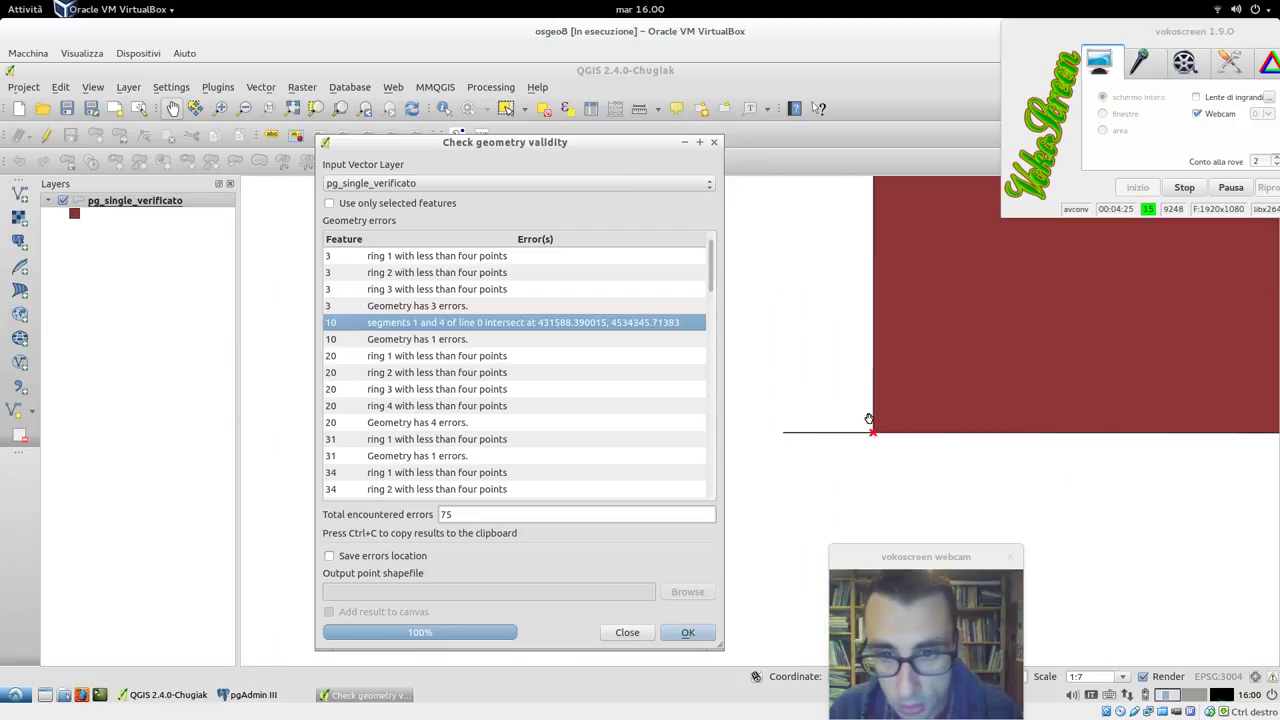
scroll(869, 425, down, 6)
scroll(868, 432, down, 3)
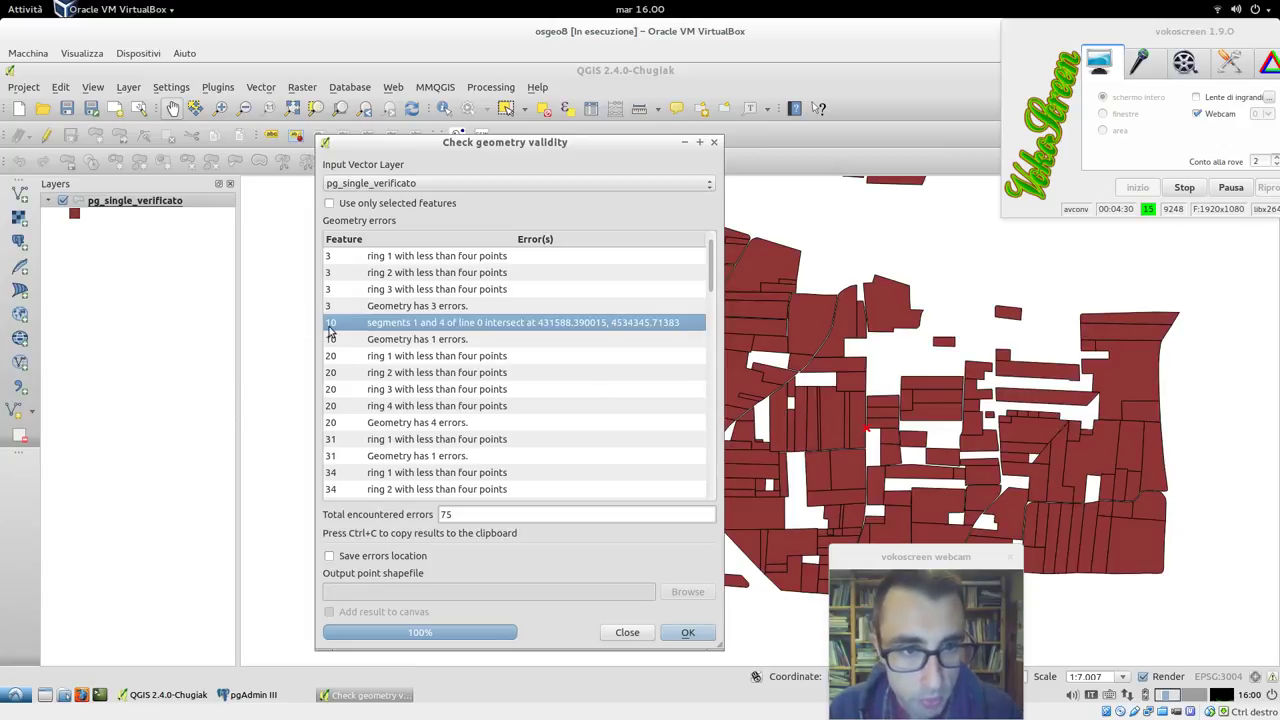
- Open the attribute table of pg_single_verificato and look through its first records
right_click(162, 205)
click(229, 322)
drag(303, 276, 315, 239)
scroll(871, 437, up, 5)
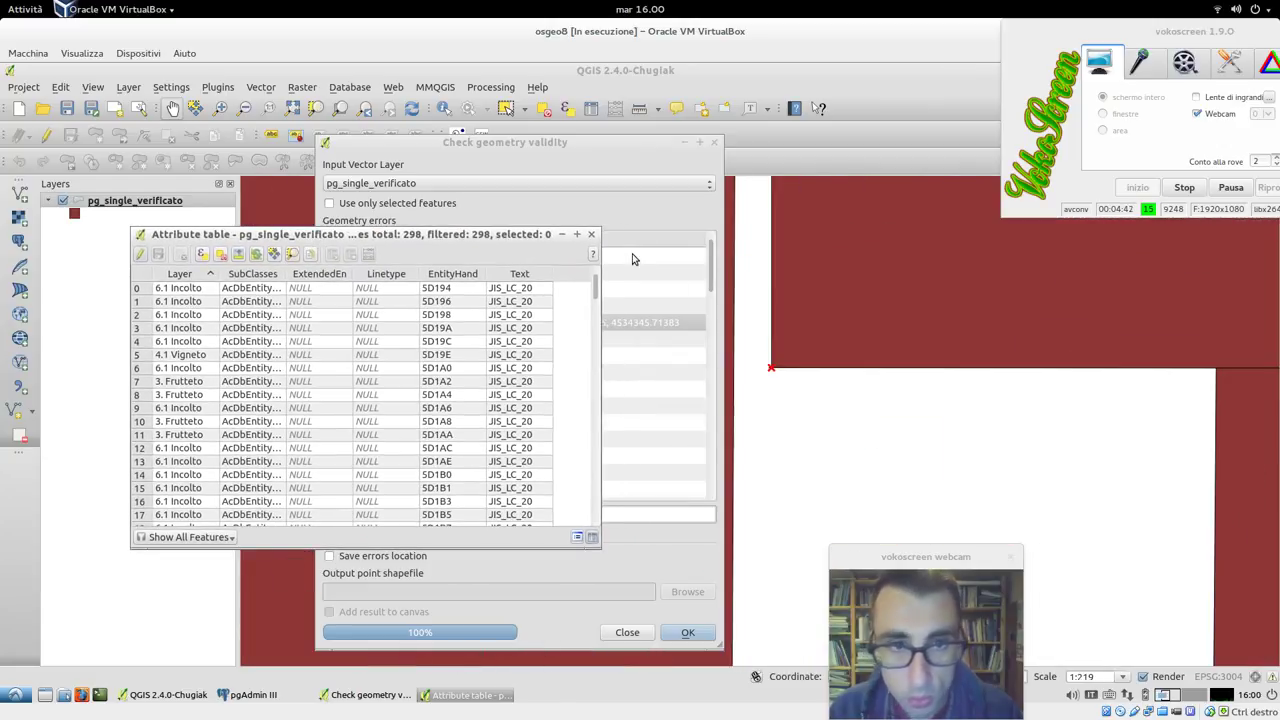
- Check which parcel meets the feature 10 error marker by selecting it on the map, and clear the selection
click(498, 111)
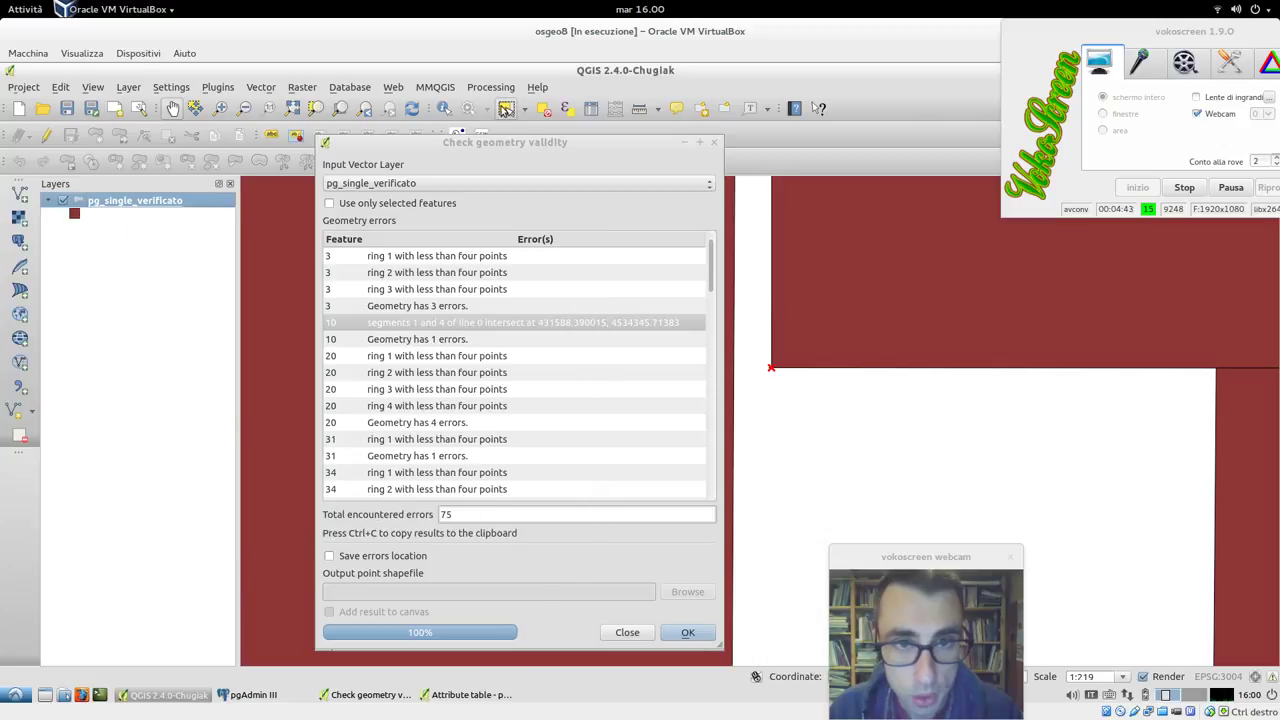
click(764, 362)
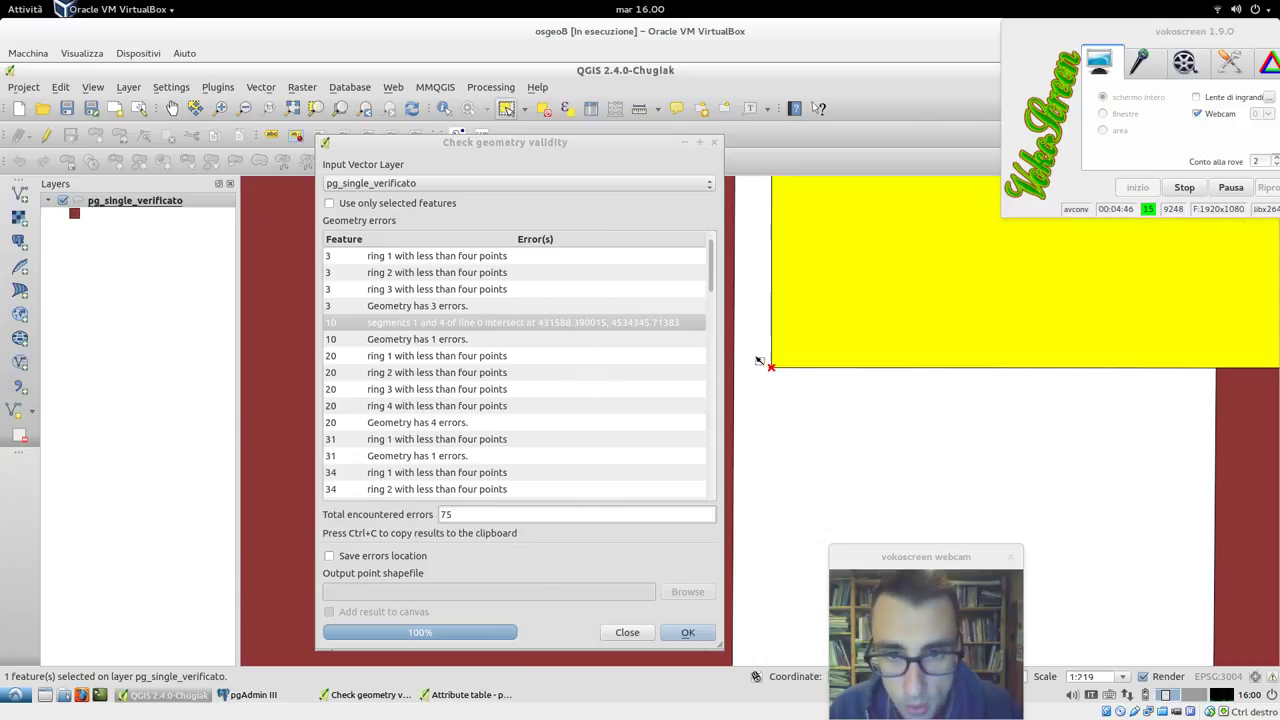
click(808, 360)
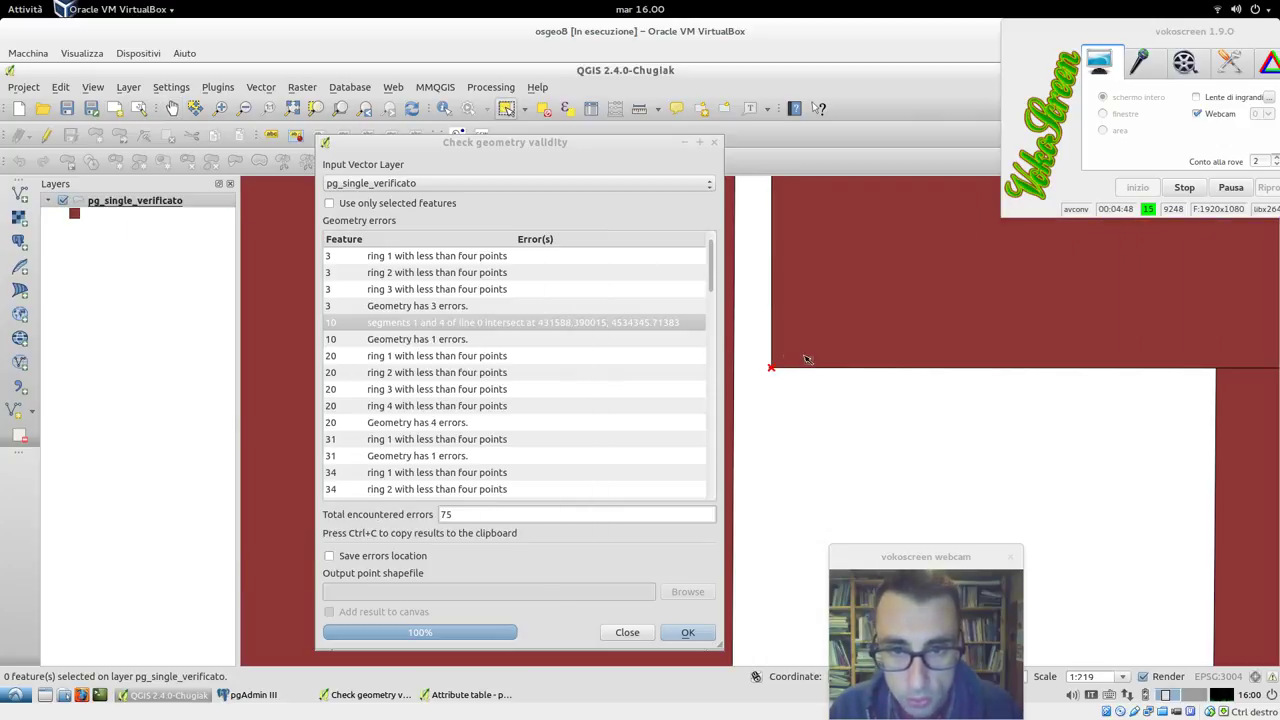
- Review the pg_single_verificato records again in a second attribute table and close that table
right_click(155, 207)
click(214, 323)
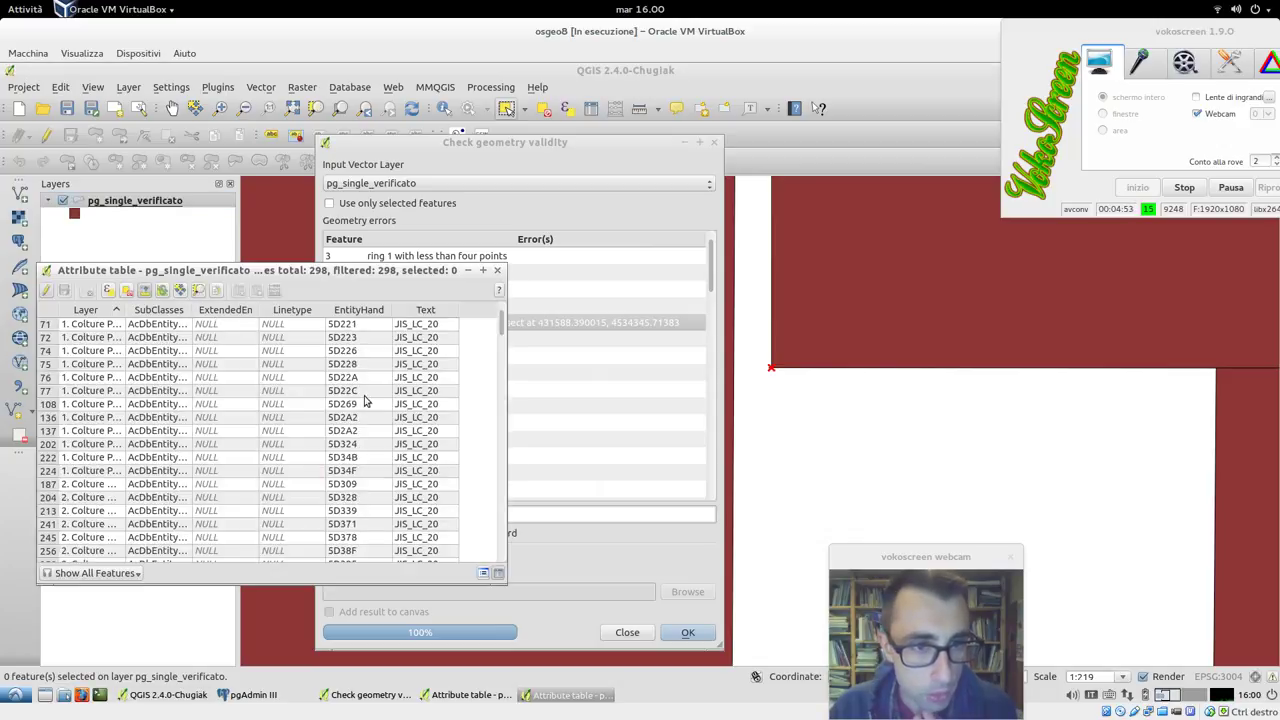
click(498, 272)
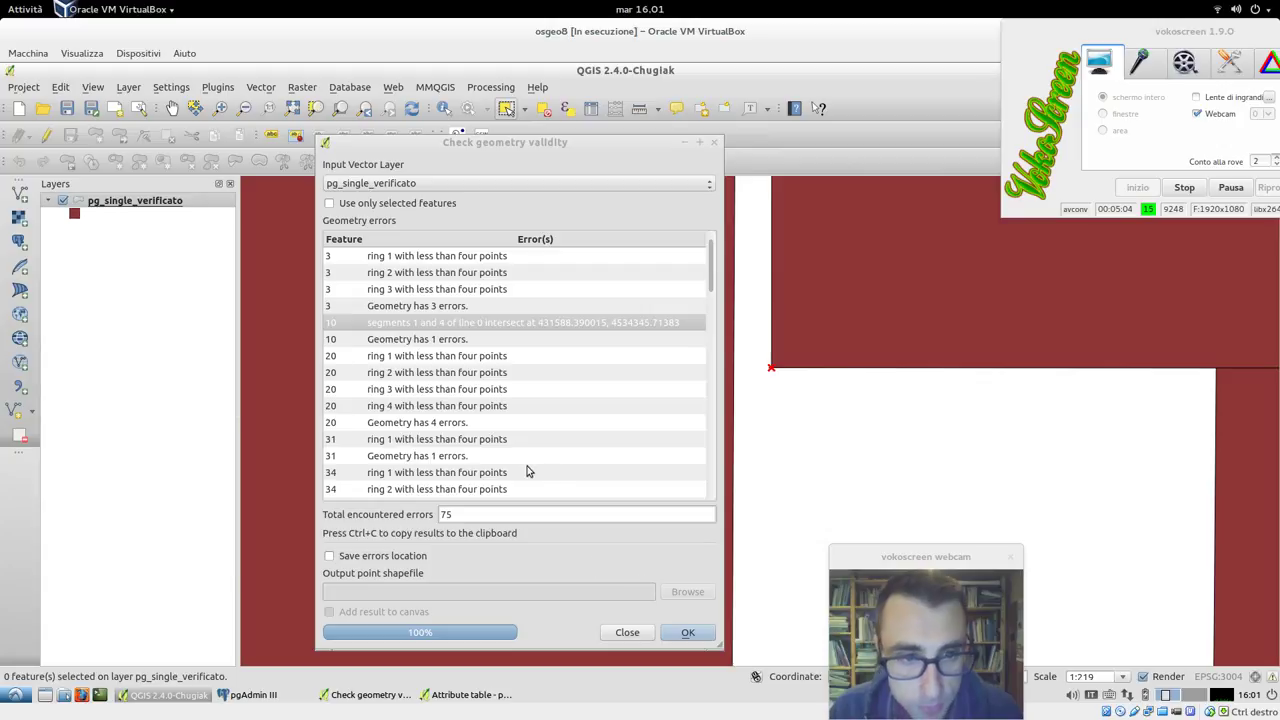
- Locate the geometry error of feature 275 from the end of the error list and inspect that parcel corner at close range
scroll(480, 438, down, 13)
scroll(475, 438, down, 8)
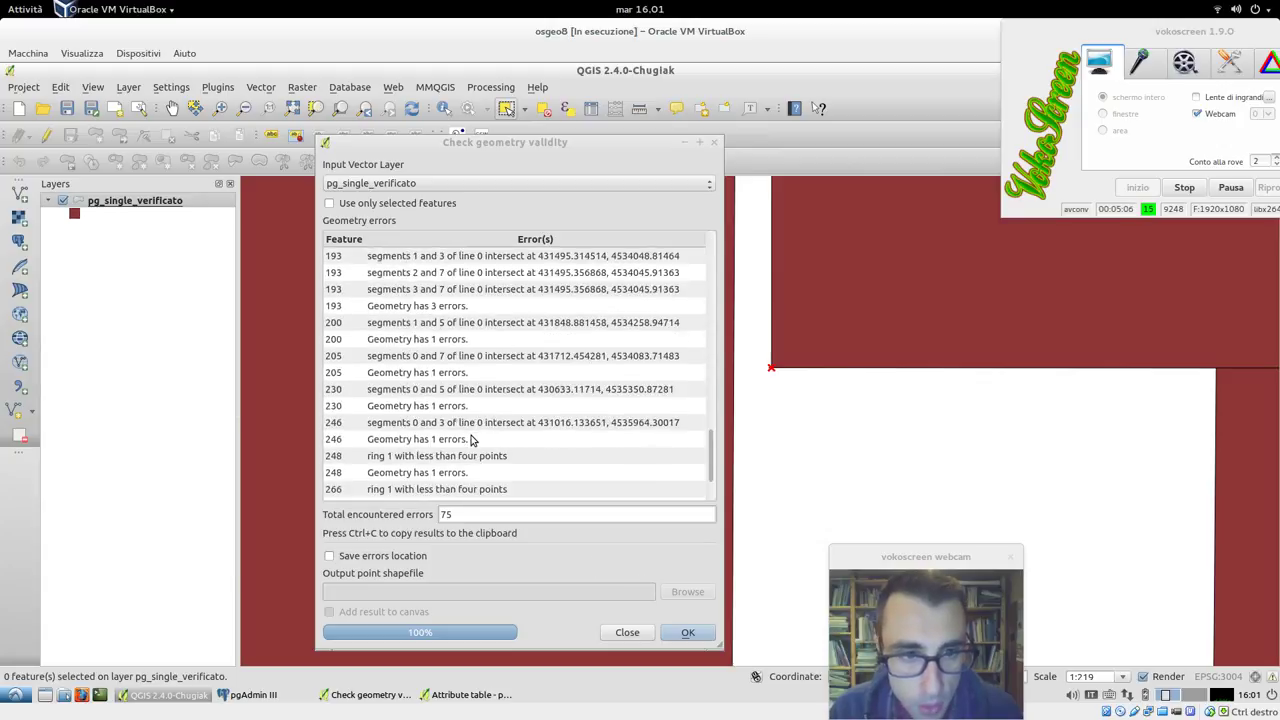
click(455, 494)
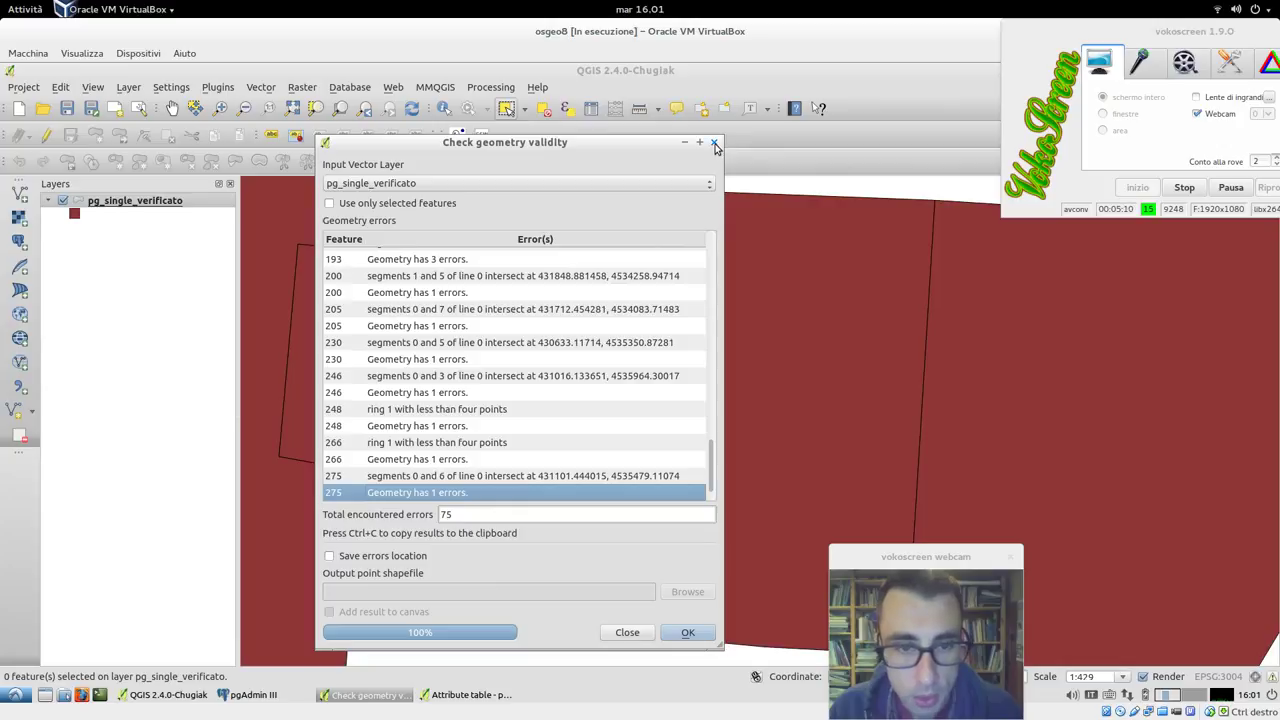
drag(598, 142, 493, 240)
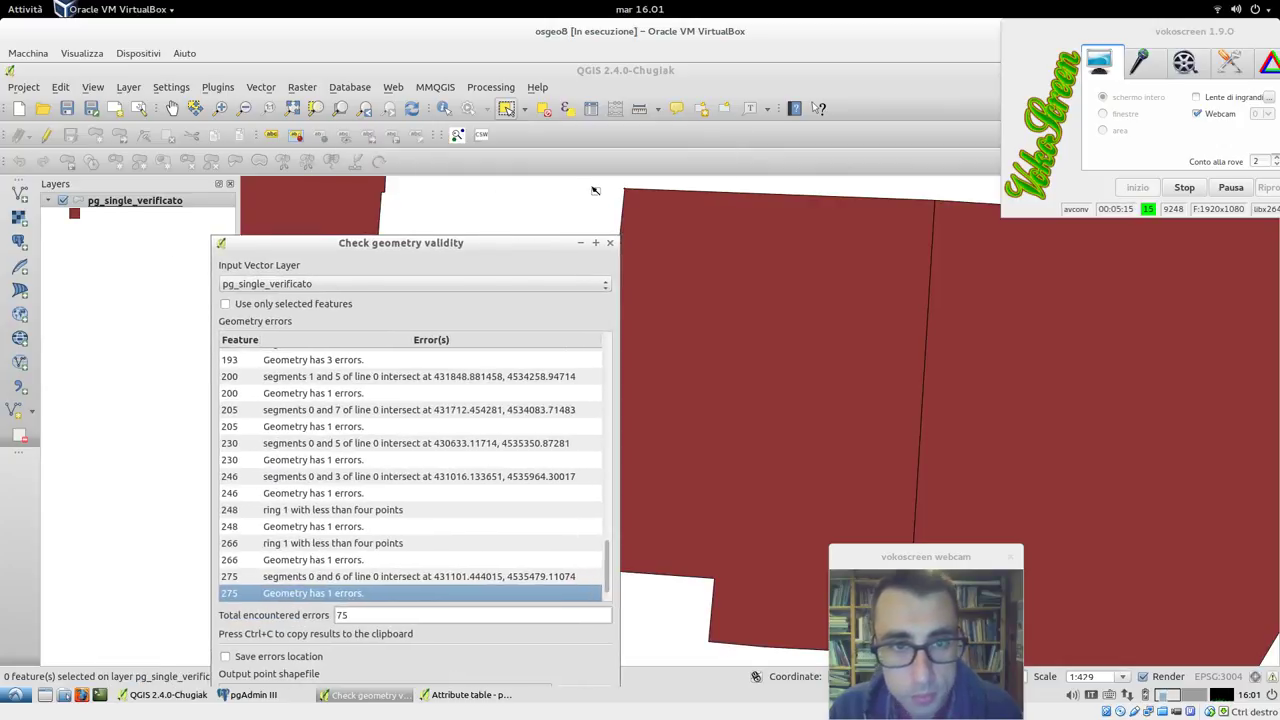
scroll(613, 186, up, 3)
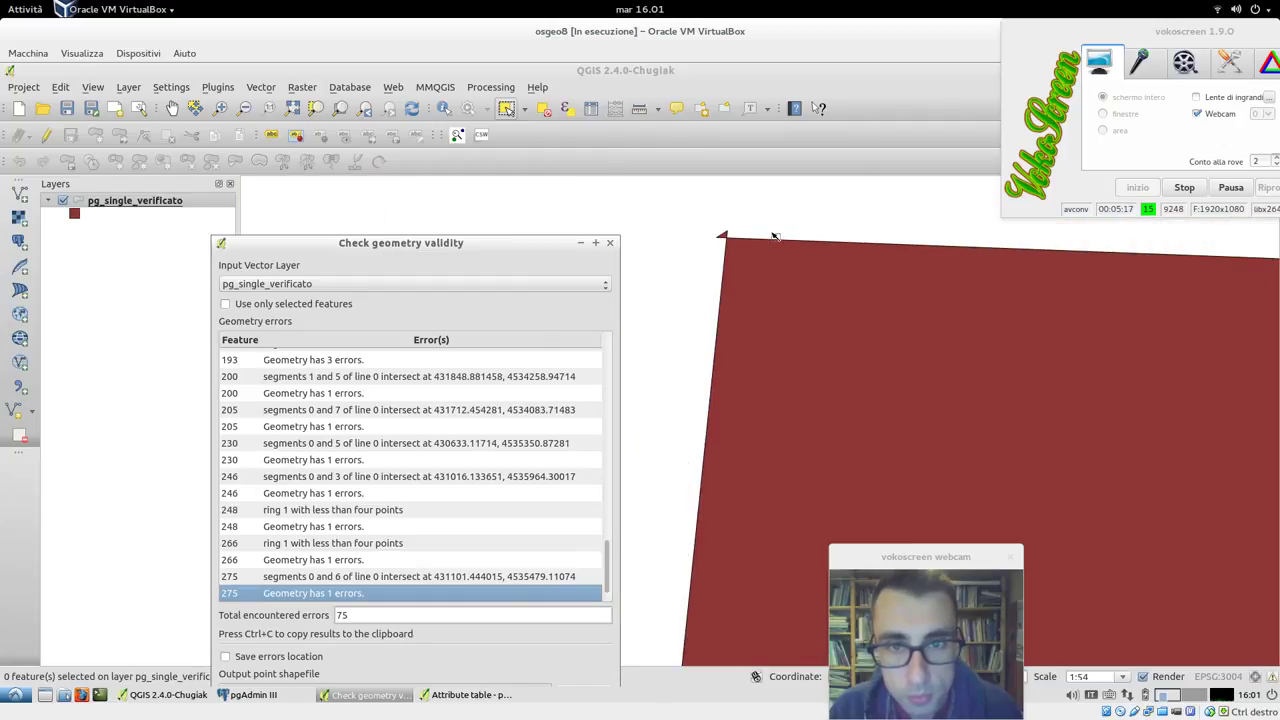
scroll(760, 238, up, 1)
click(680, 247)
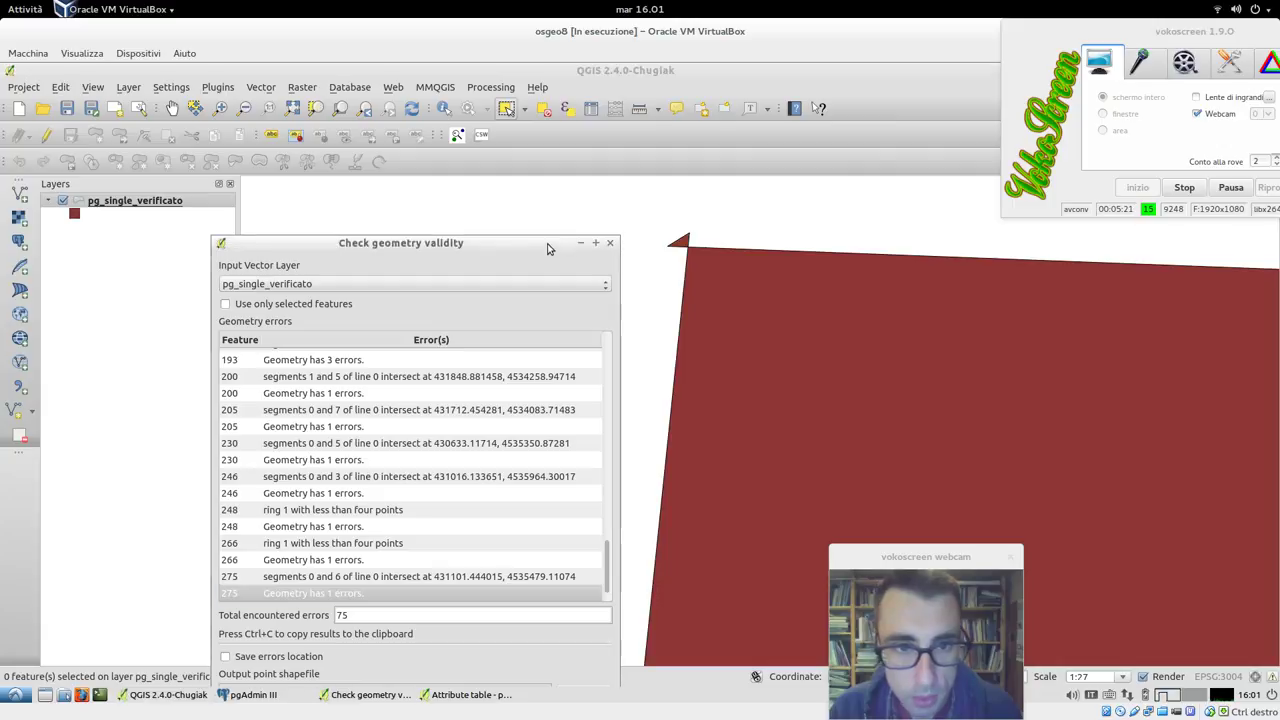
- Save the error locations to pg_single_verificato_errori.shp in the shp folder with the result added to the canvas, and close the validity check
click(553, 247)
scroll(462, 424, up, 20)
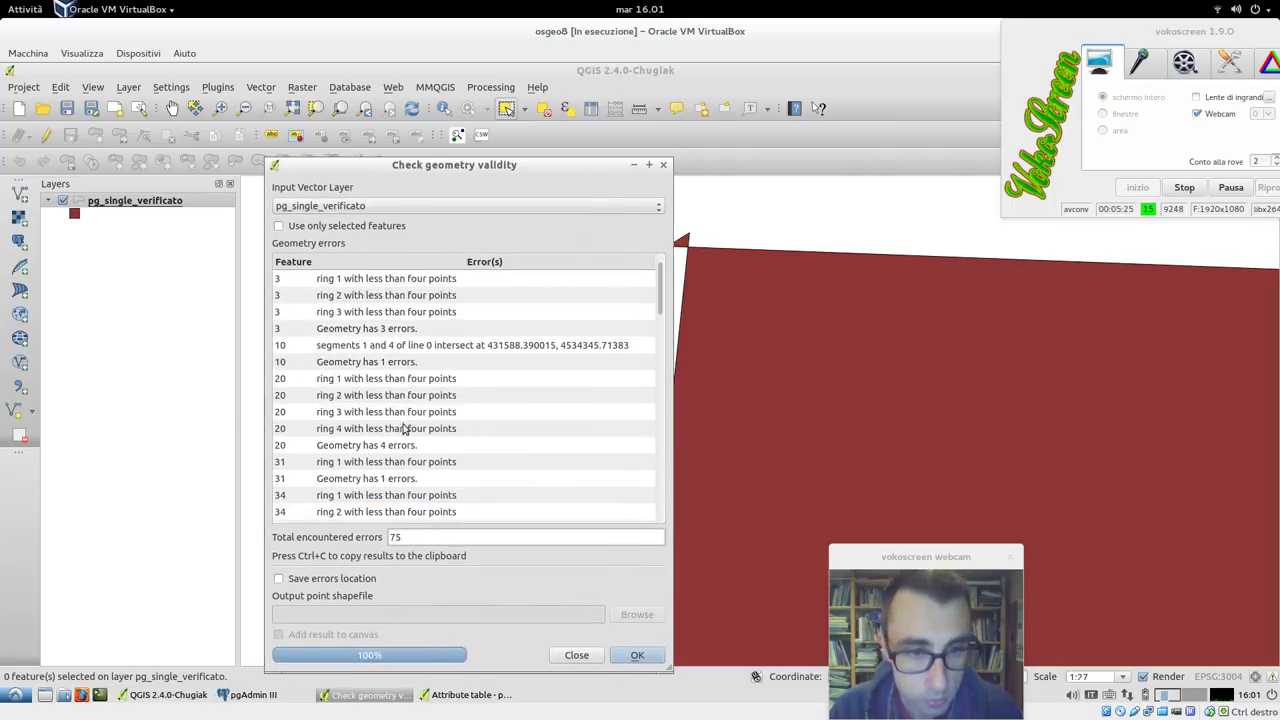
click(351, 582)
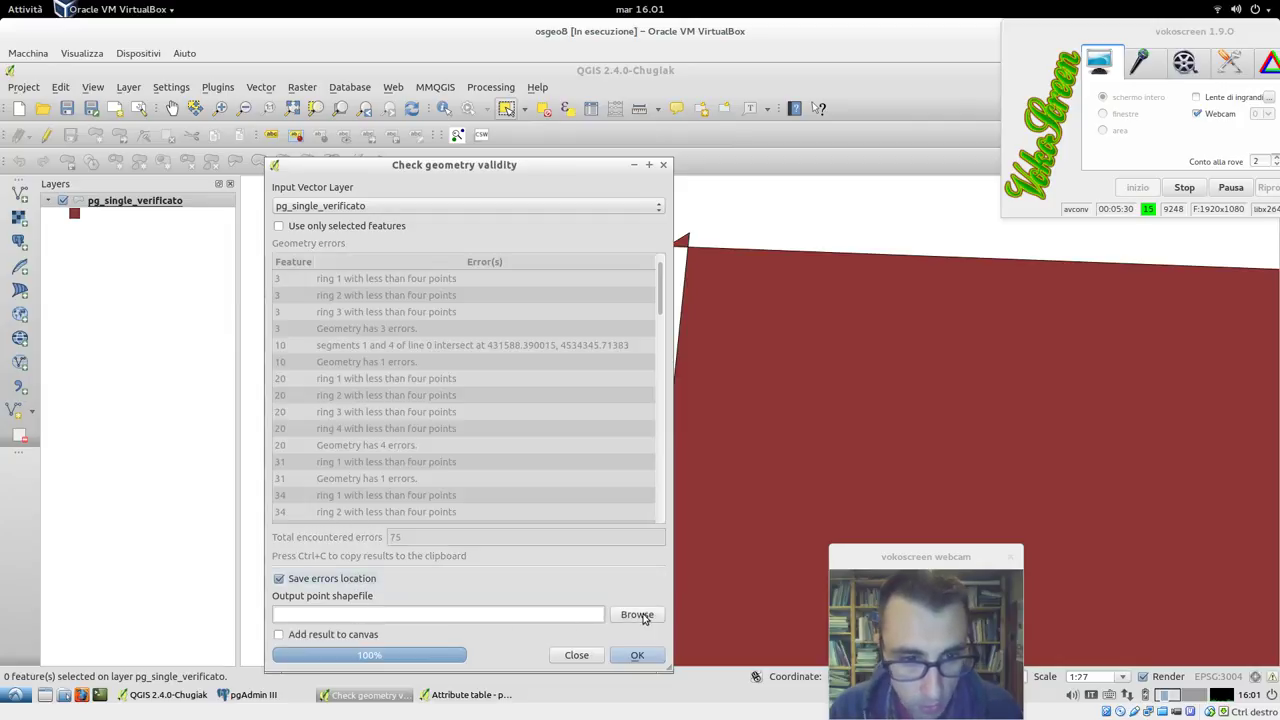
click(634, 615)
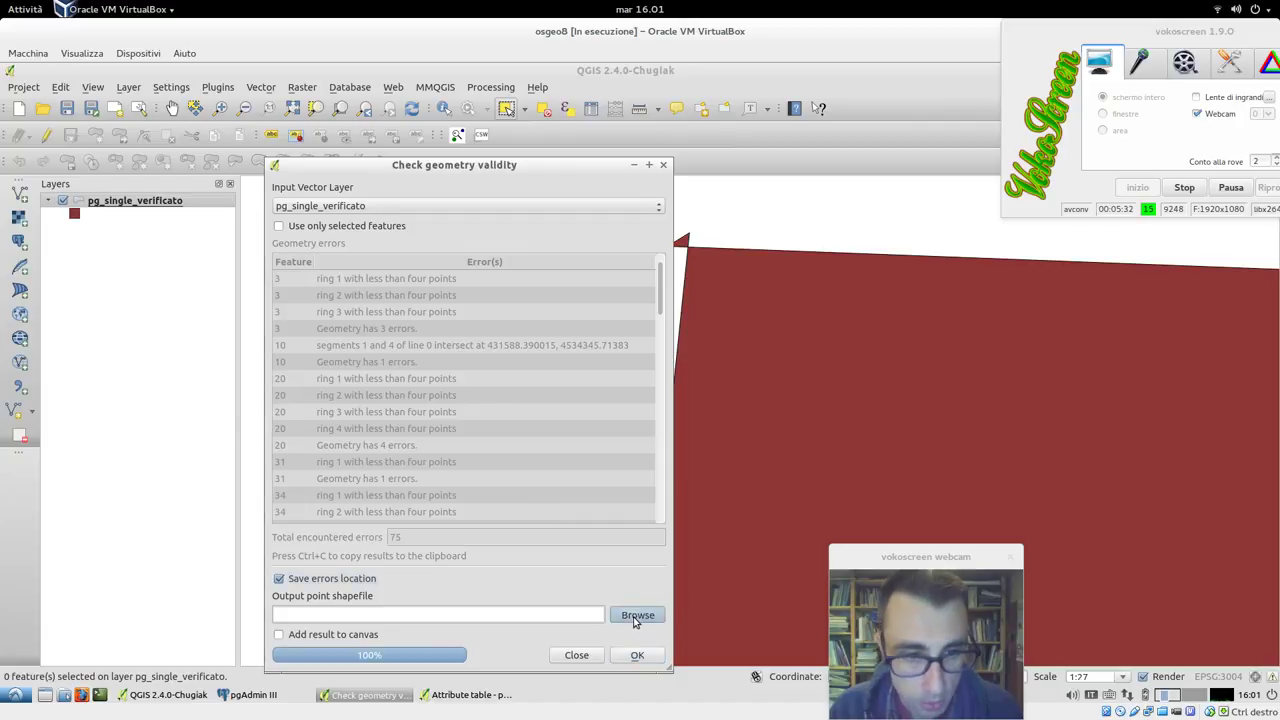
click(448, 324)
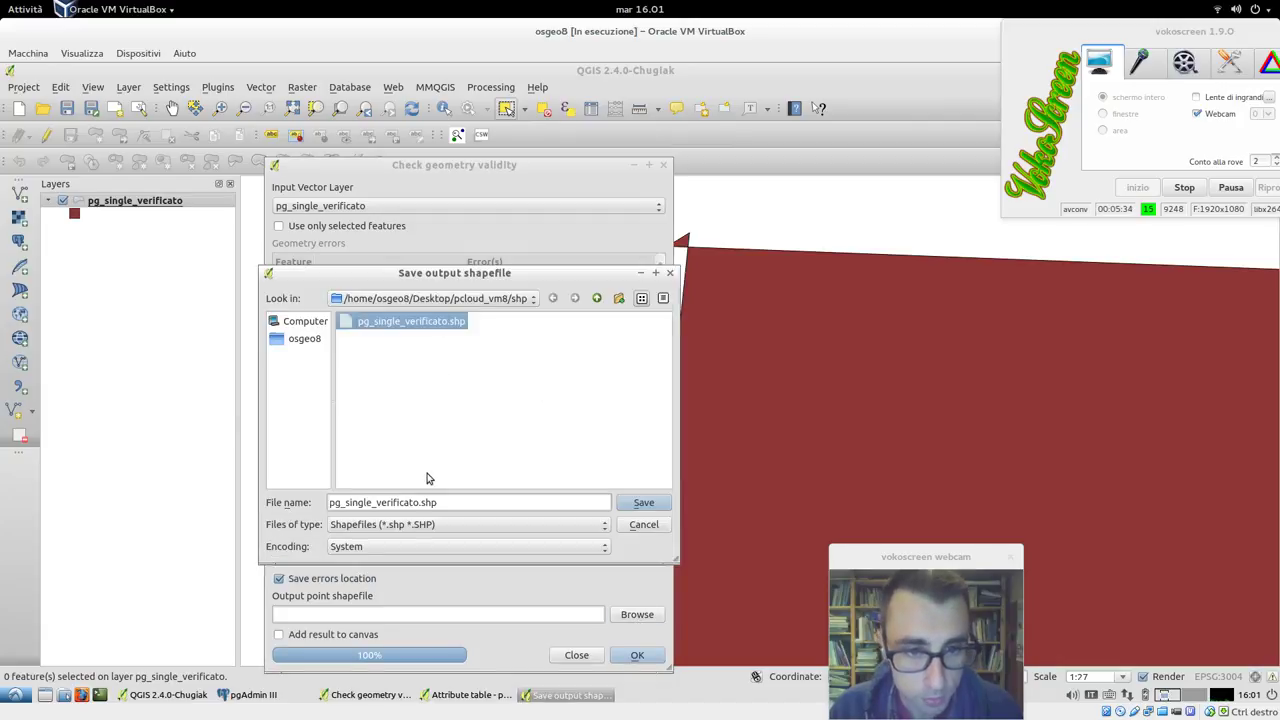
click(420, 503)
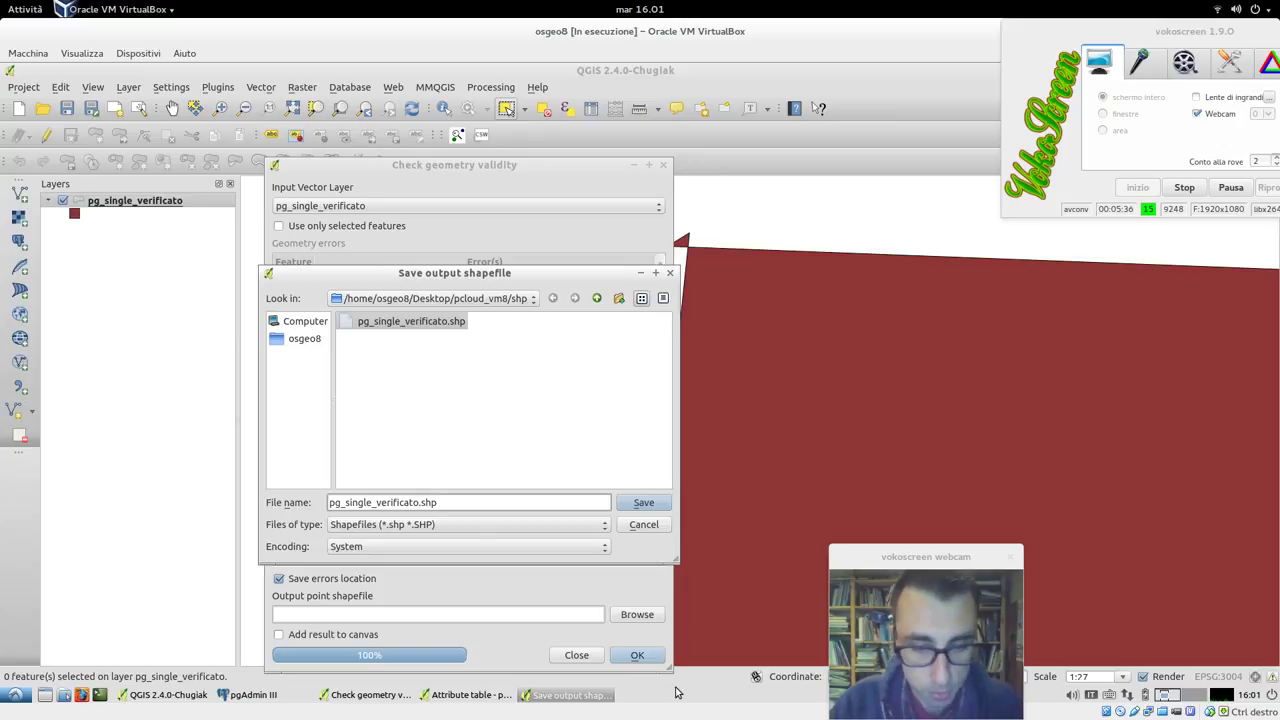
text(_errori)
key(Return)
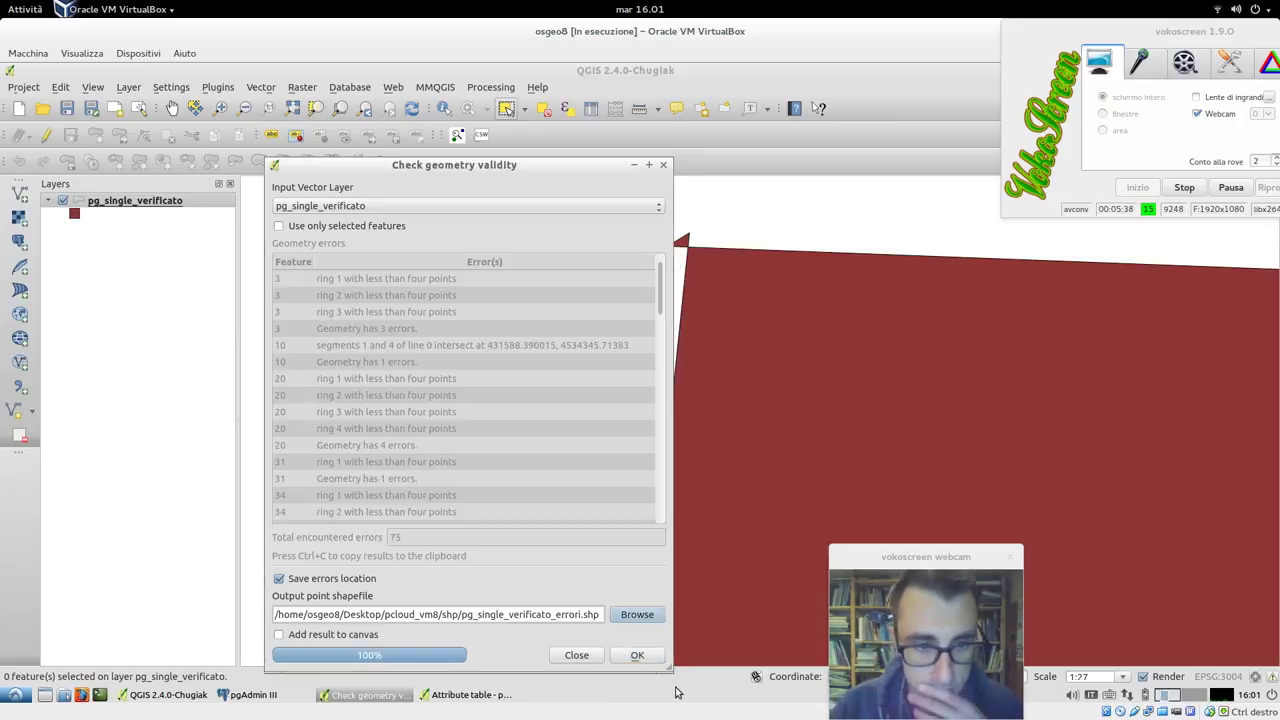
click(357, 632)
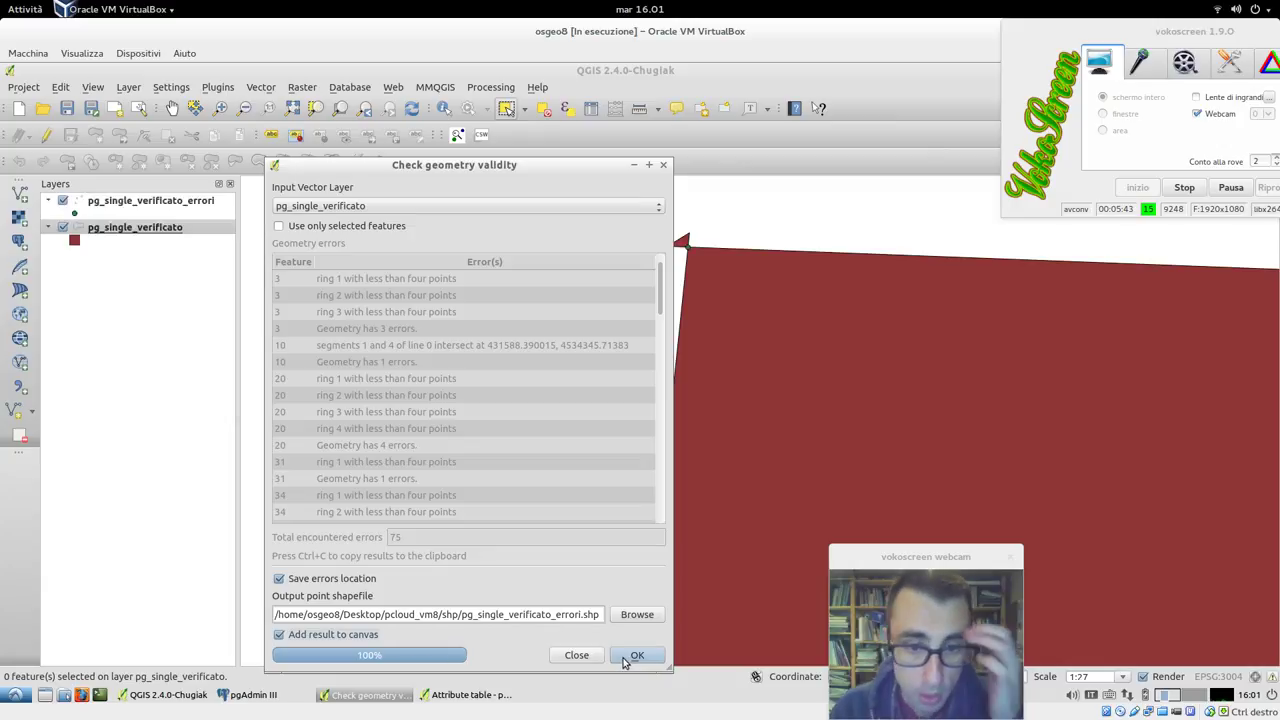
click(576, 655)
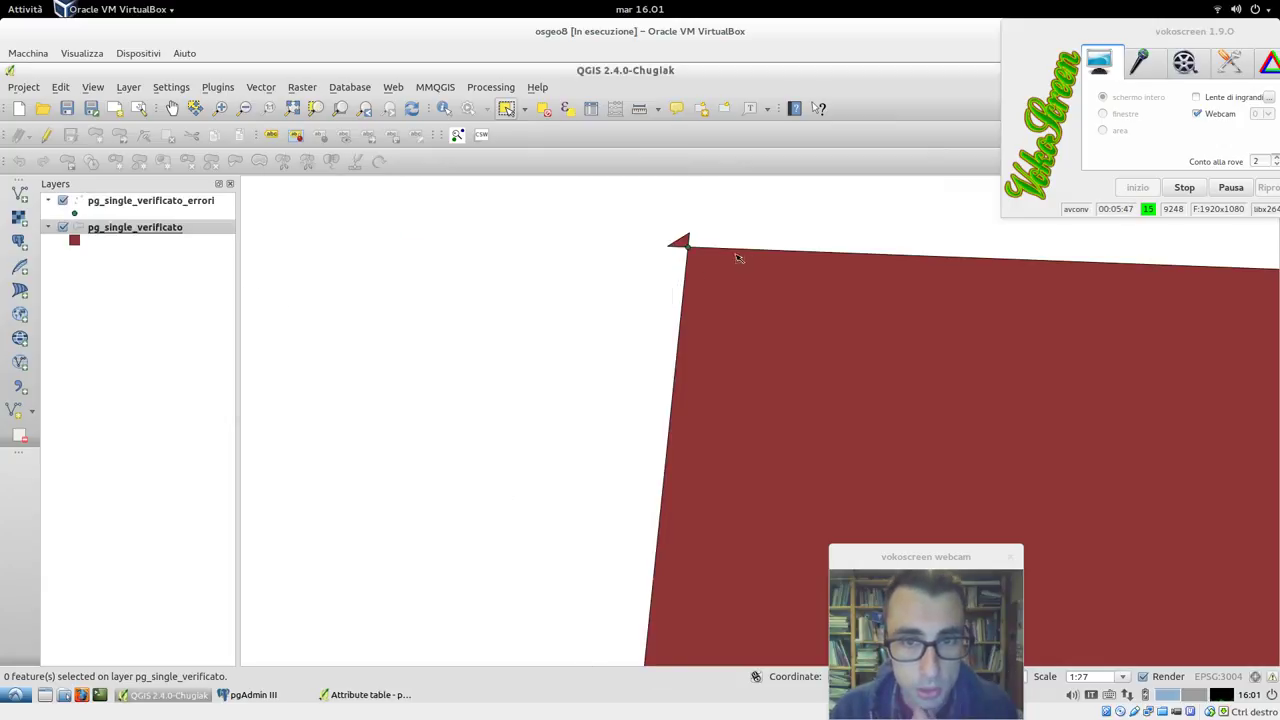
- Zoom to the extent of pg_single_verificato_errori and inspect the error point at the parcel corner with the thin spike at close range
click(154, 203)
right_click(154, 203)
click(200, 216)
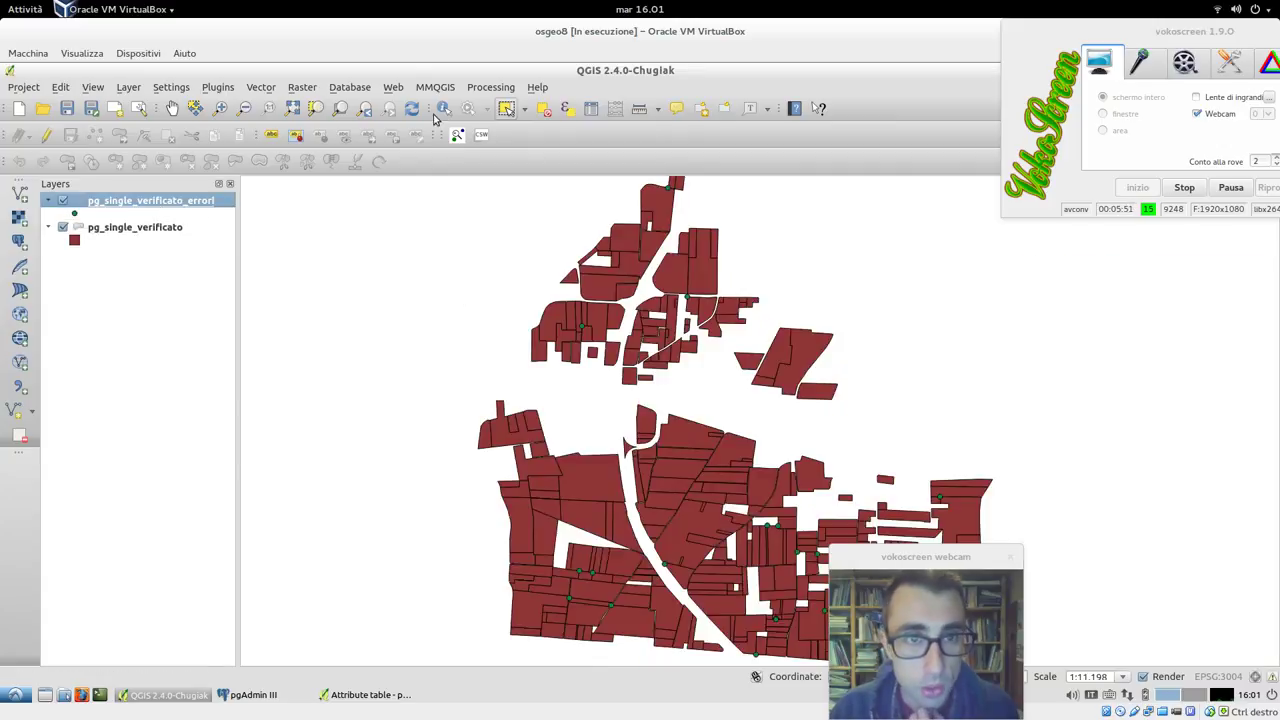
click(172, 108)
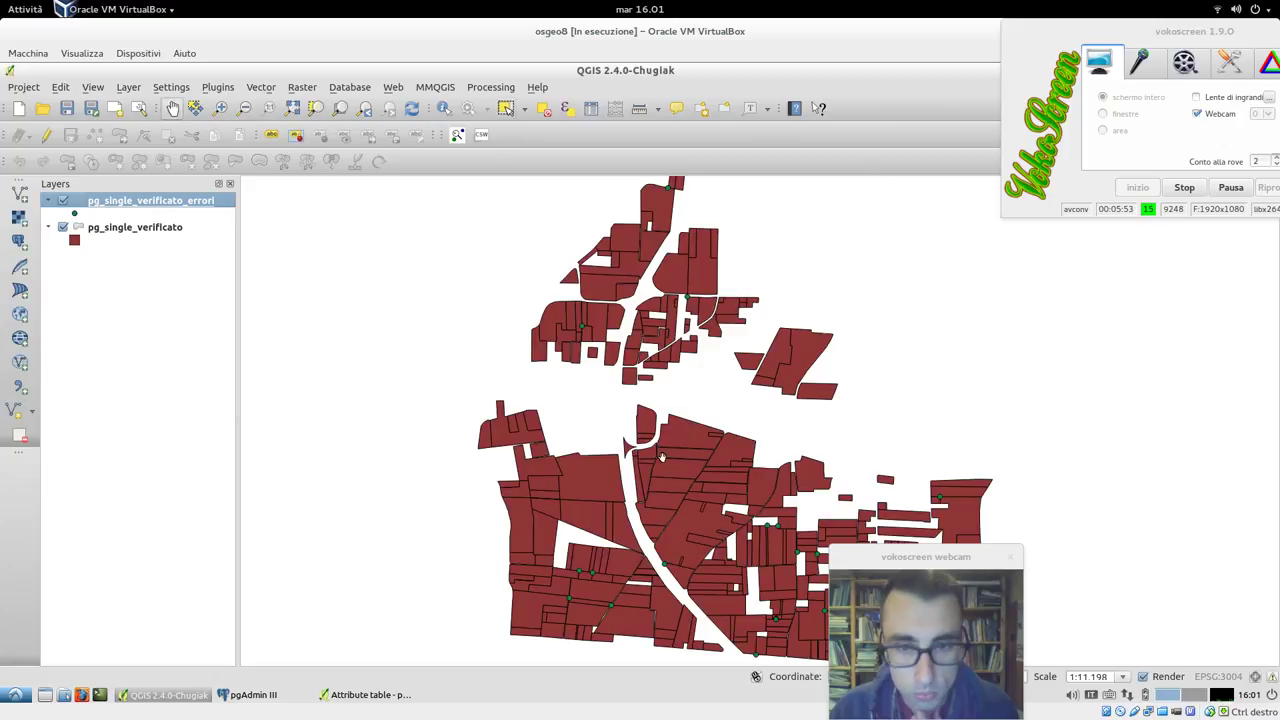
drag(660, 455, 548, 255)
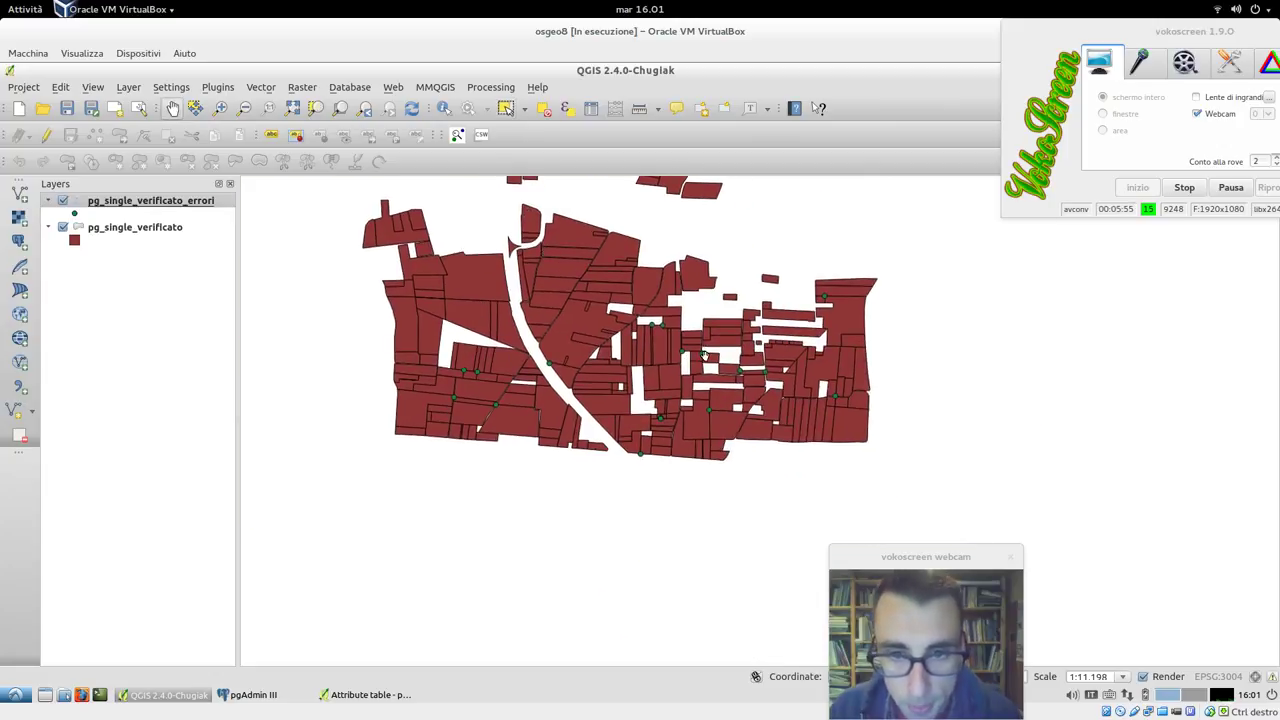
scroll(703, 355, up, 1)
scroll(679, 340, up, 6)
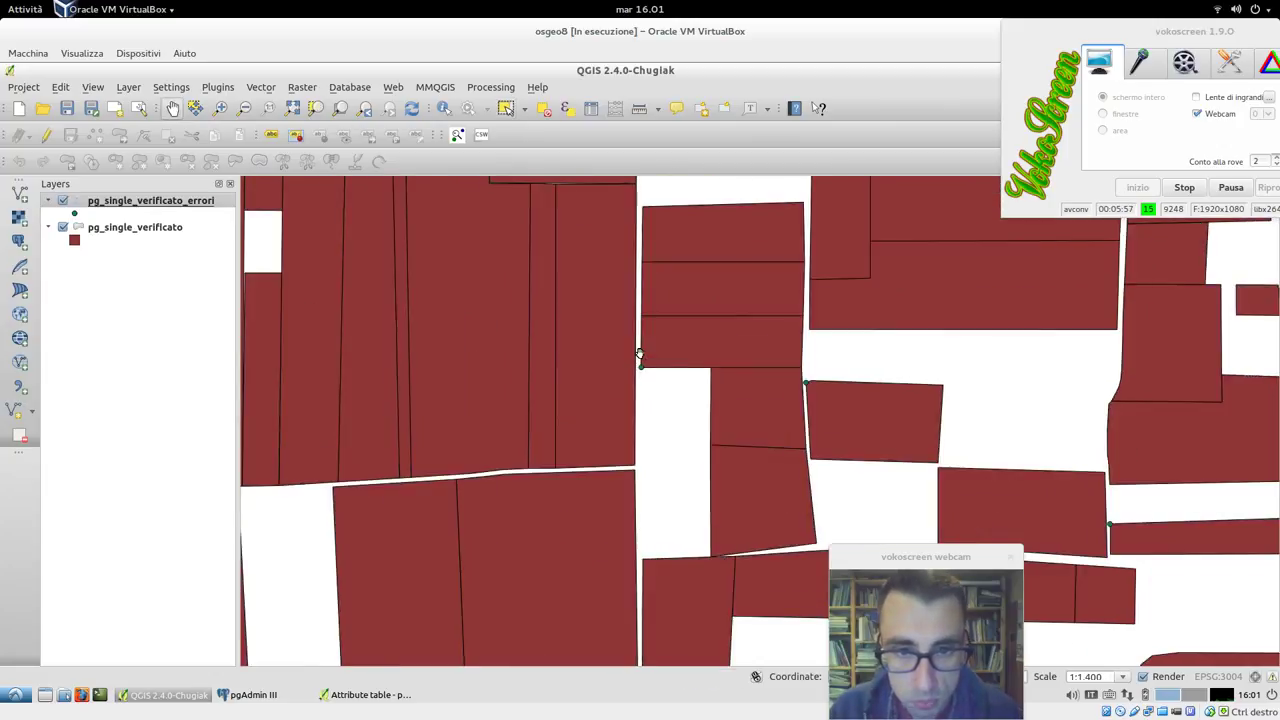
scroll(731, 622, up, 1)
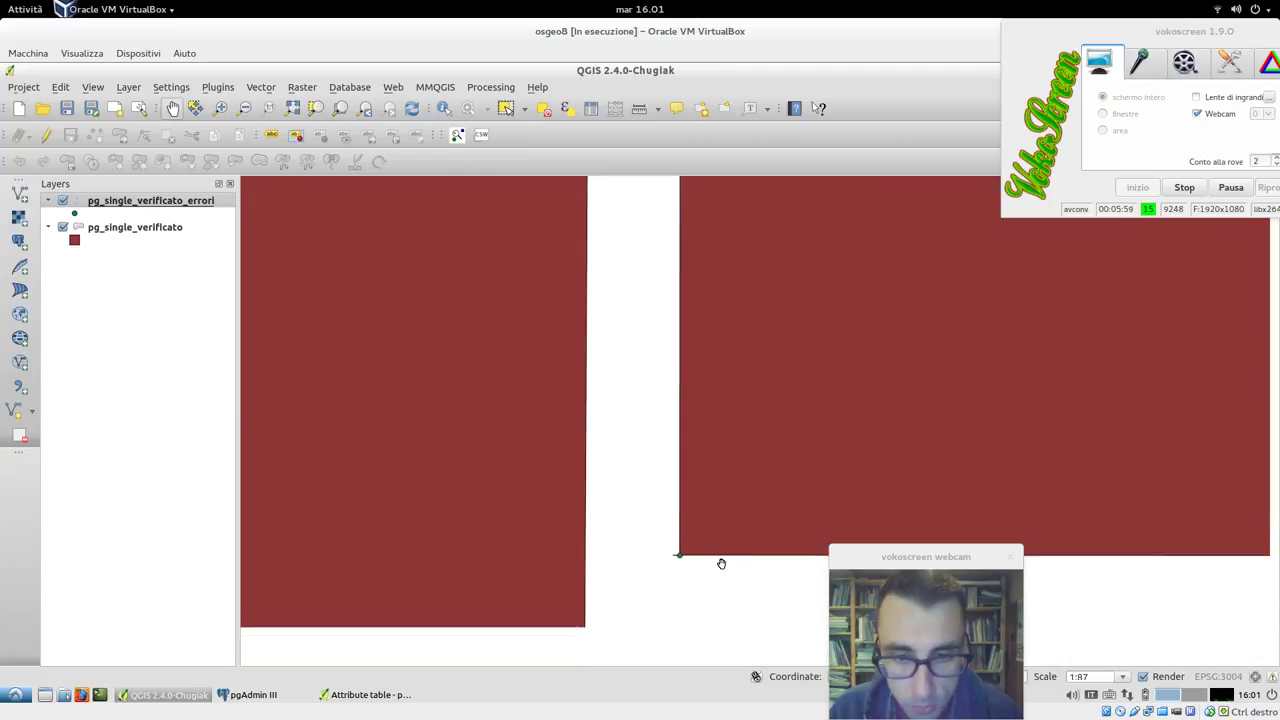
scroll(714, 506, up, 3)
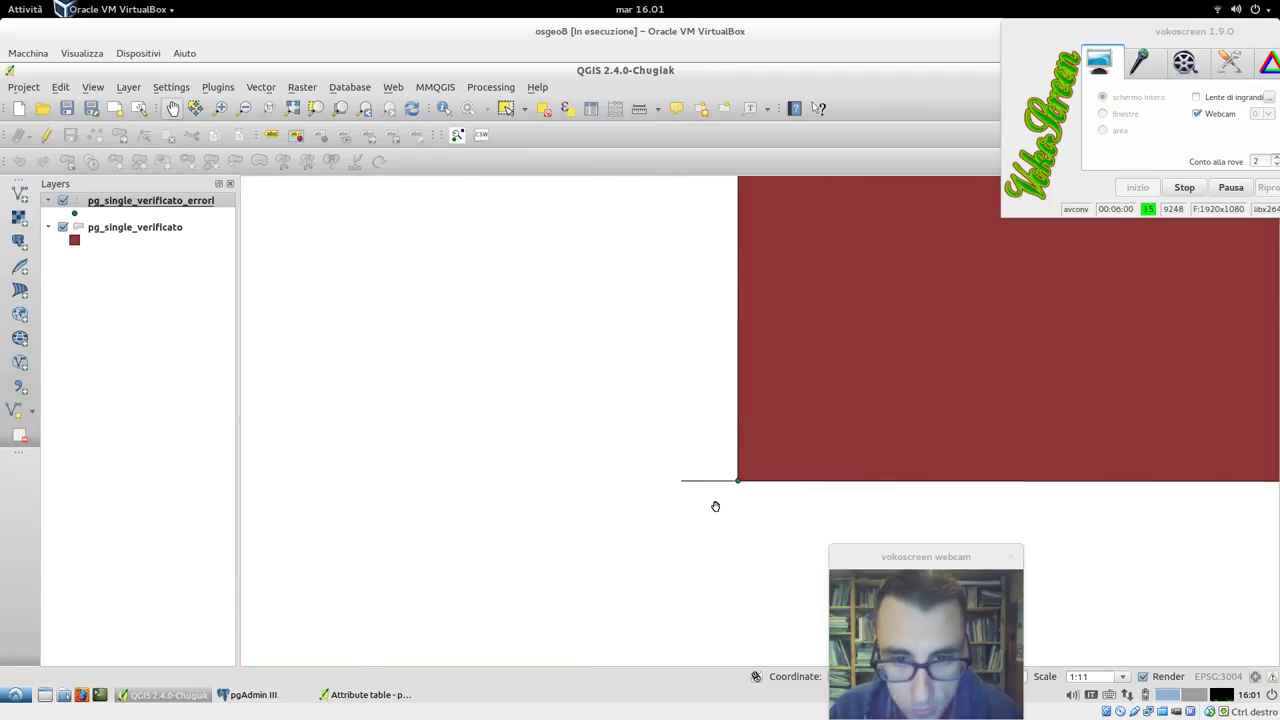
scroll(650, 335, up, 1)
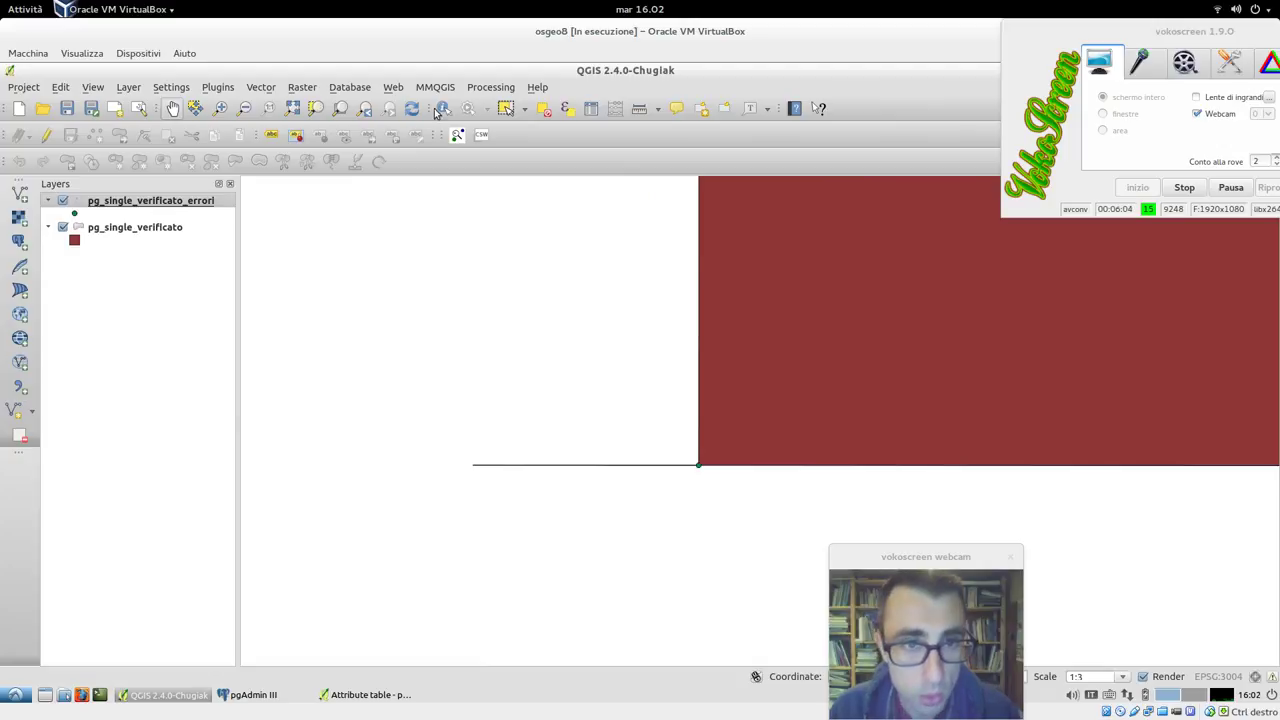
- Box-select the thin spike beside the error point, first in pg_single_verificato_errori and again in pg_single_verificato, to check which parcel owns it
click(505, 108)
drag(594, 480, 554, 422)
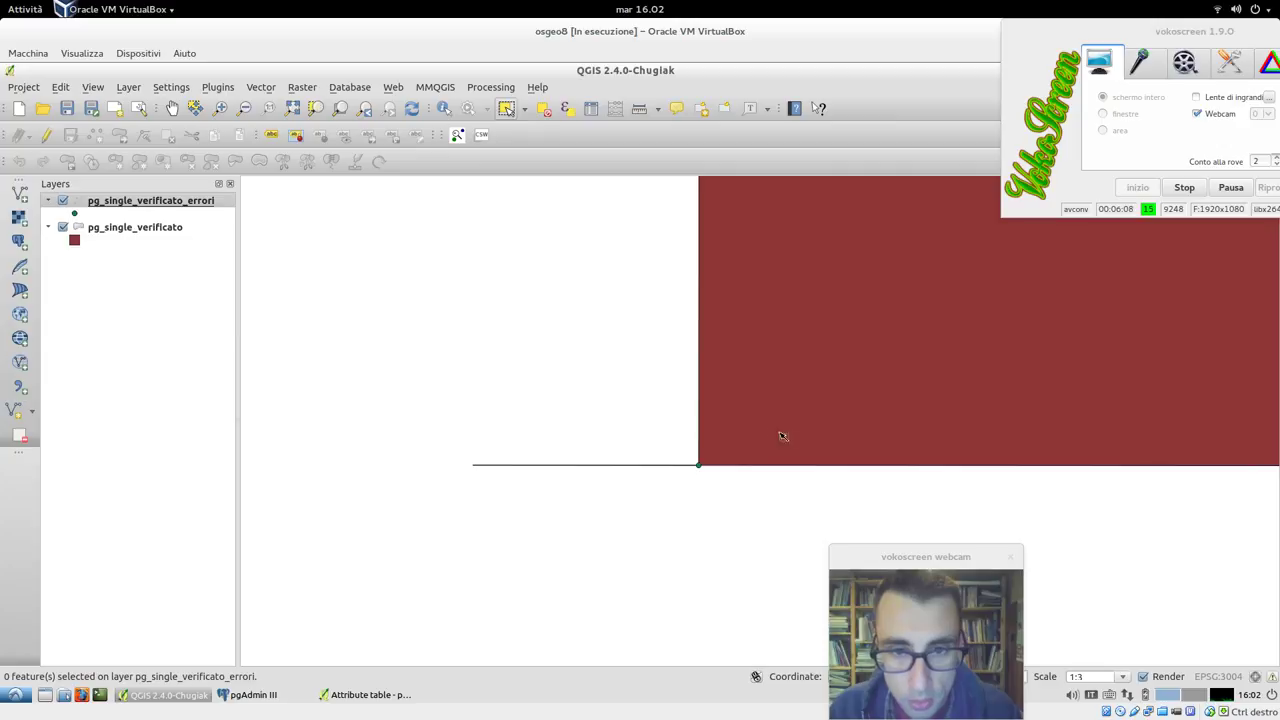
click(150, 228)
drag(664, 528, 595, 416)
drag(595, 570, 535, 426)
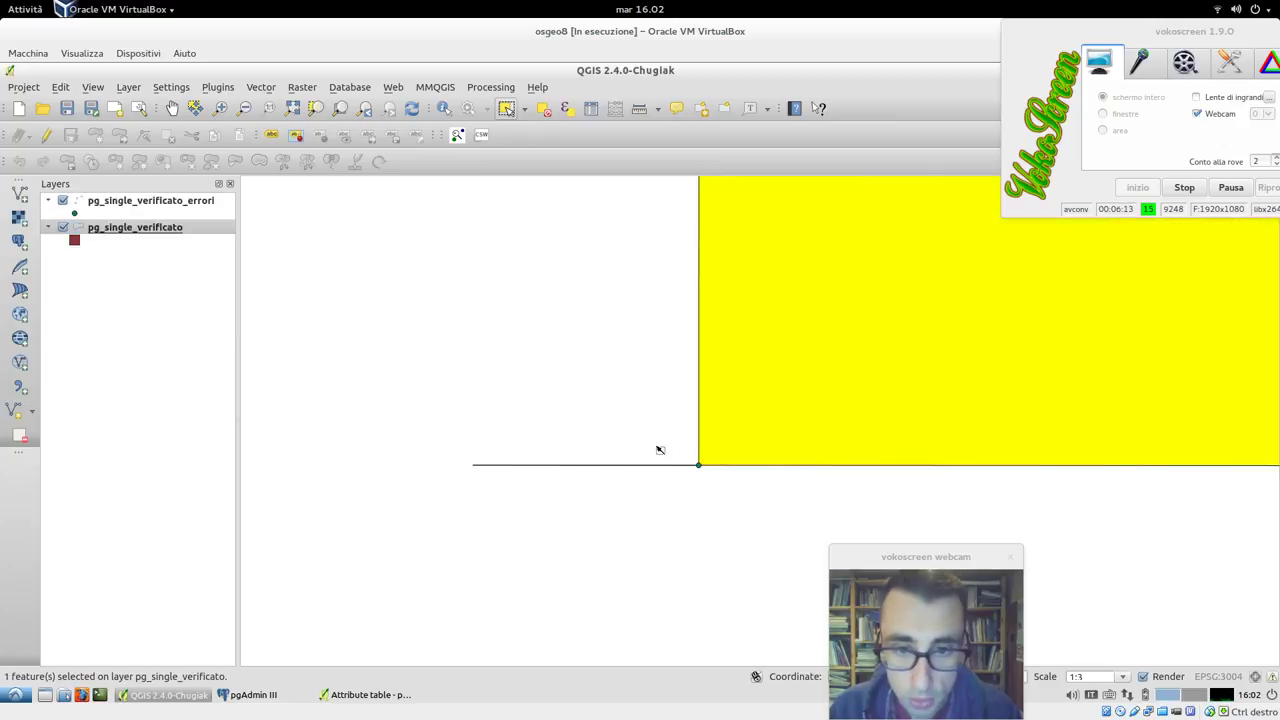
click(832, 486)
click(850, 409)
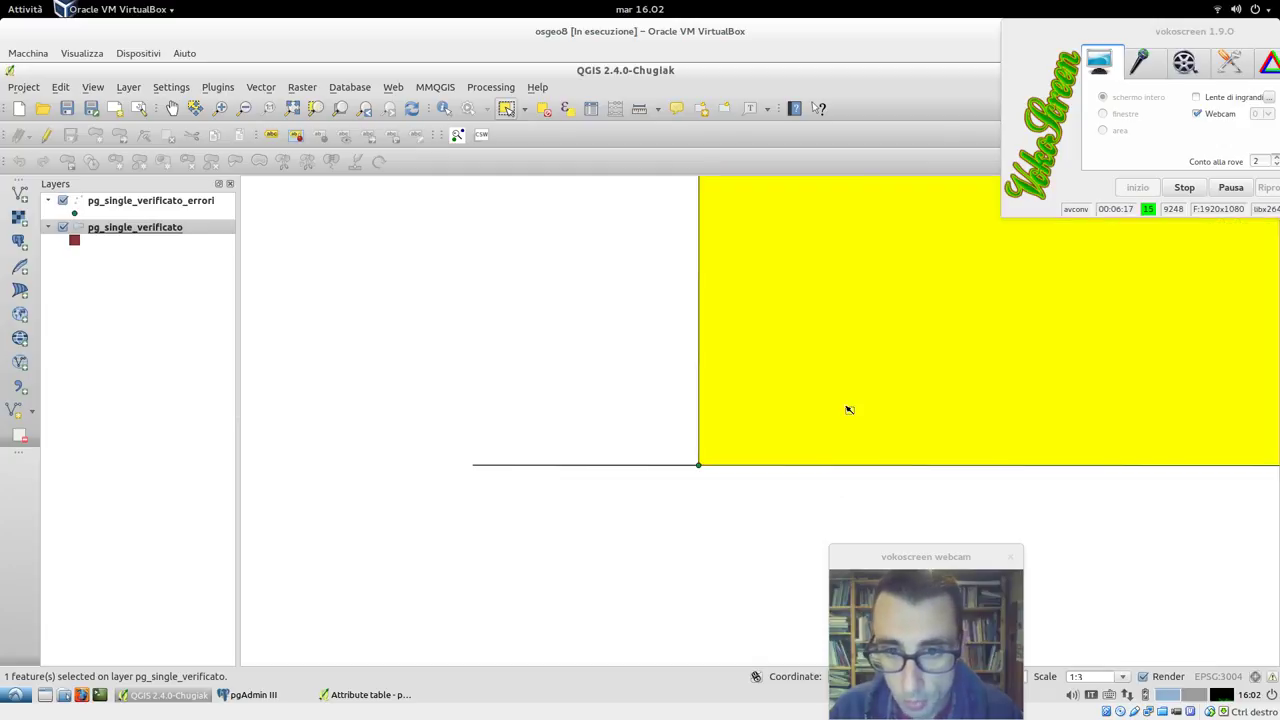
drag(624, 512, 567, 397)
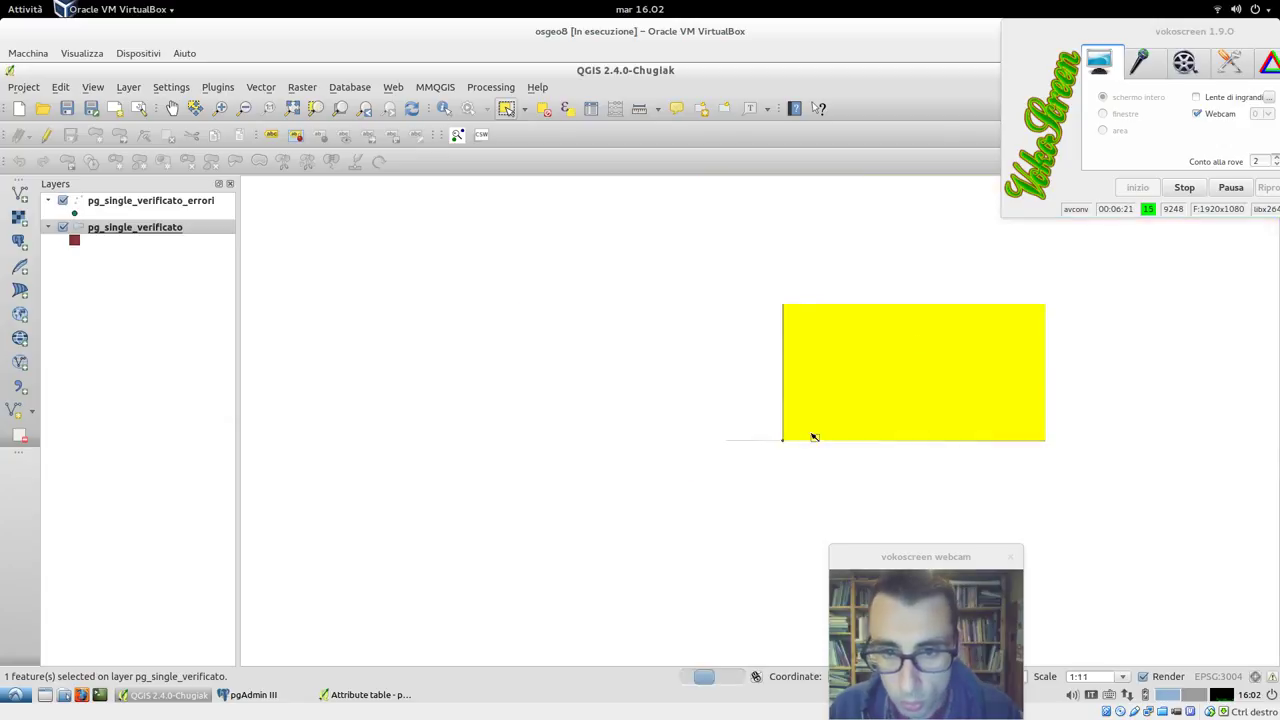
- Clear the selection and reselect the parcel whose corner carries the spike at the error point
scroll(814, 437, down, 8)
scroll(814, 437, up, 2)
scroll(814, 437, up, 5)
scroll(803, 438, up, 1)
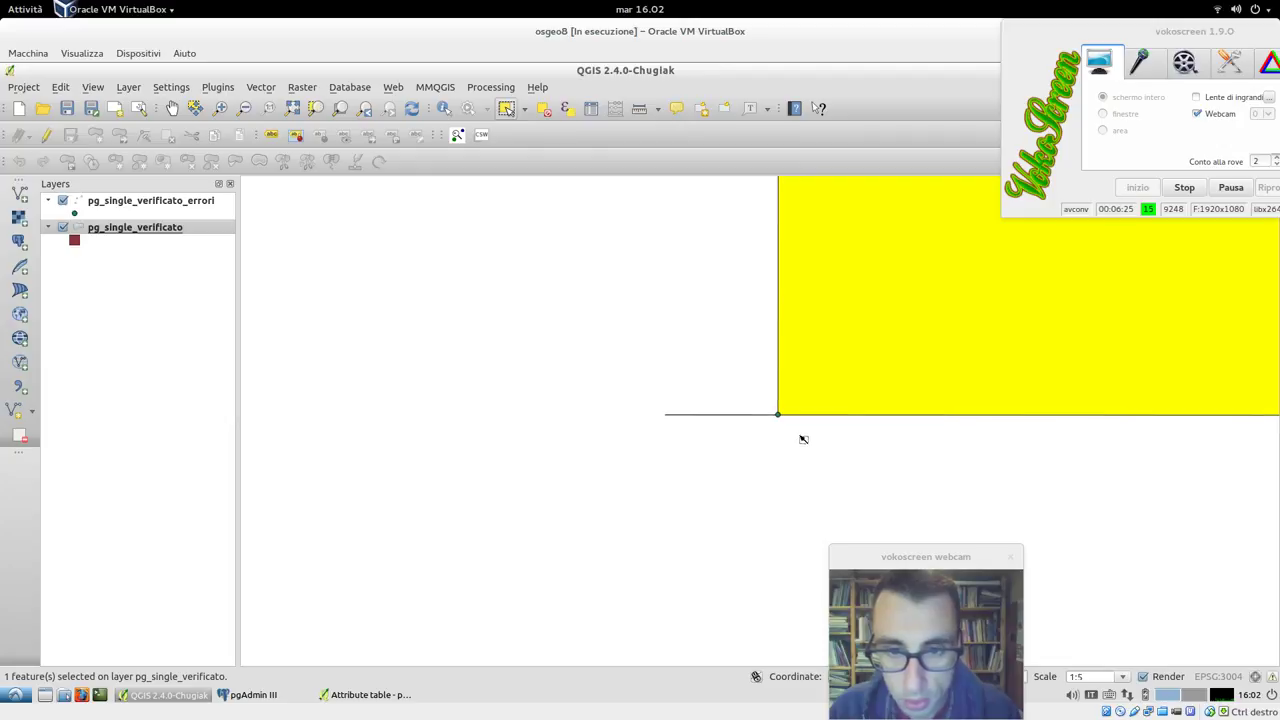
click(800, 438)
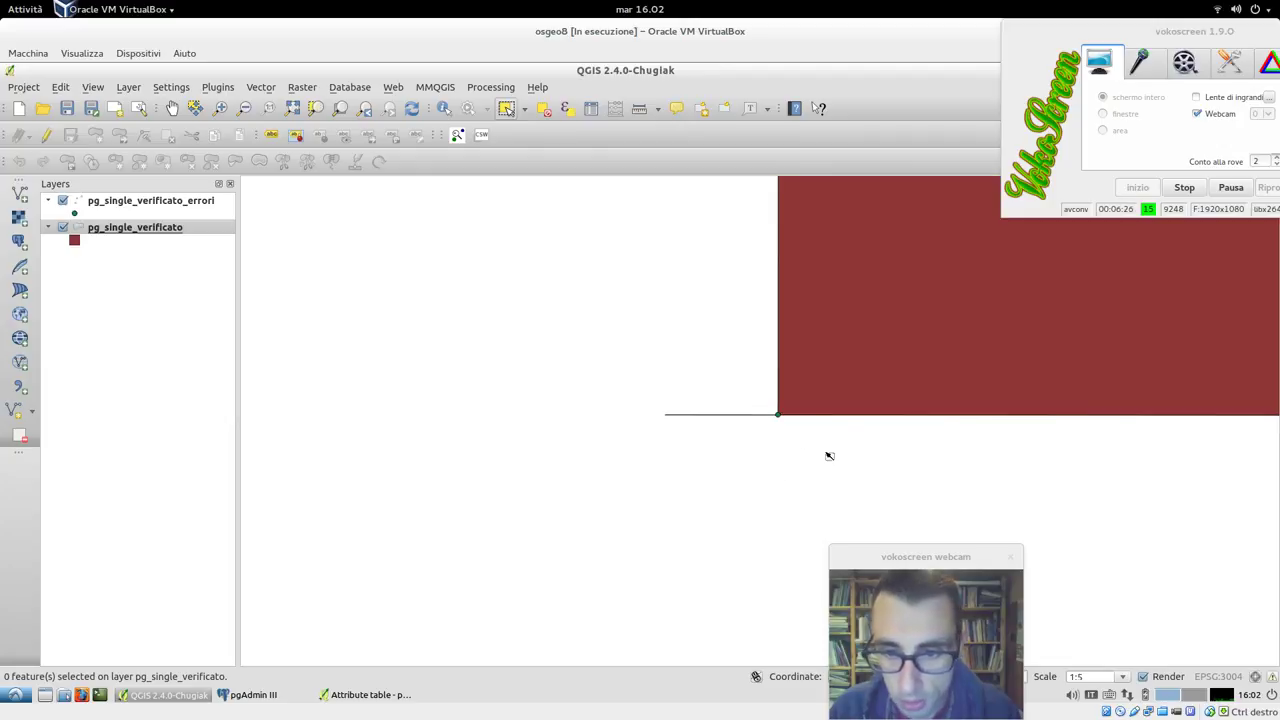
click(823, 403)
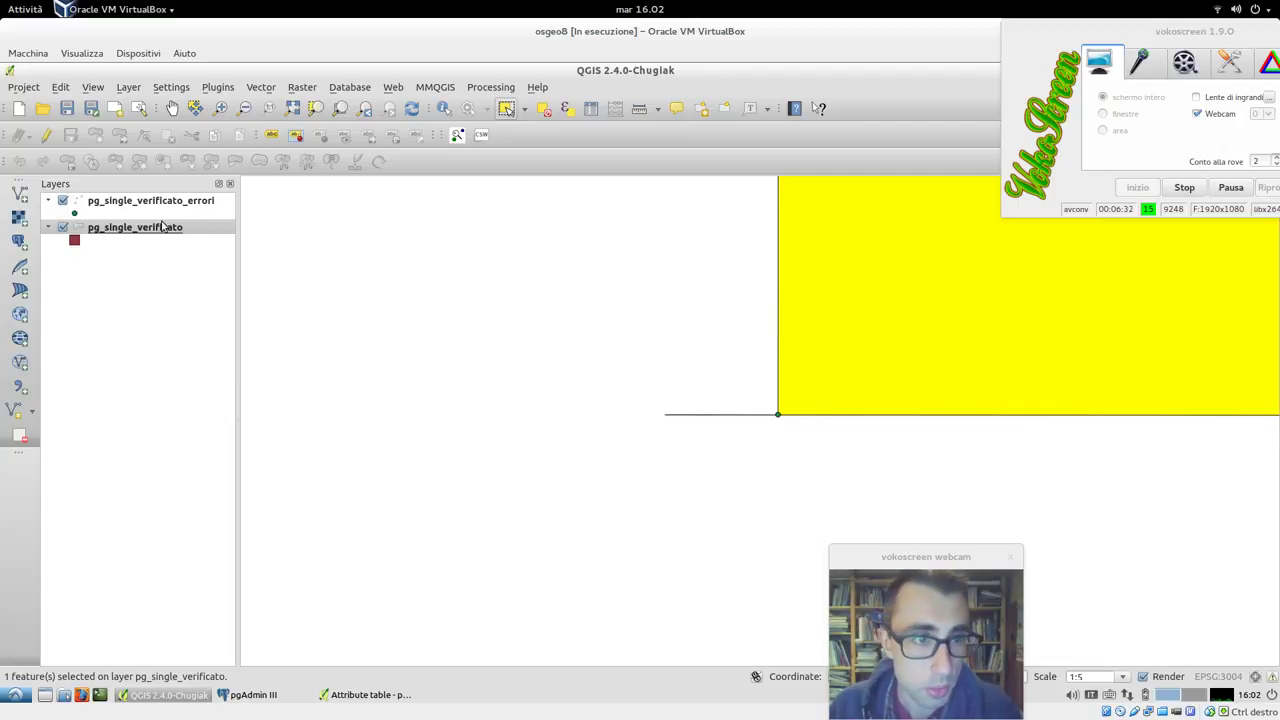
- Delete the spike's tip vertex from the selected parcel in pg_single_verificato, save the layer edits, stop editing and clear the selection
click(50, 138)
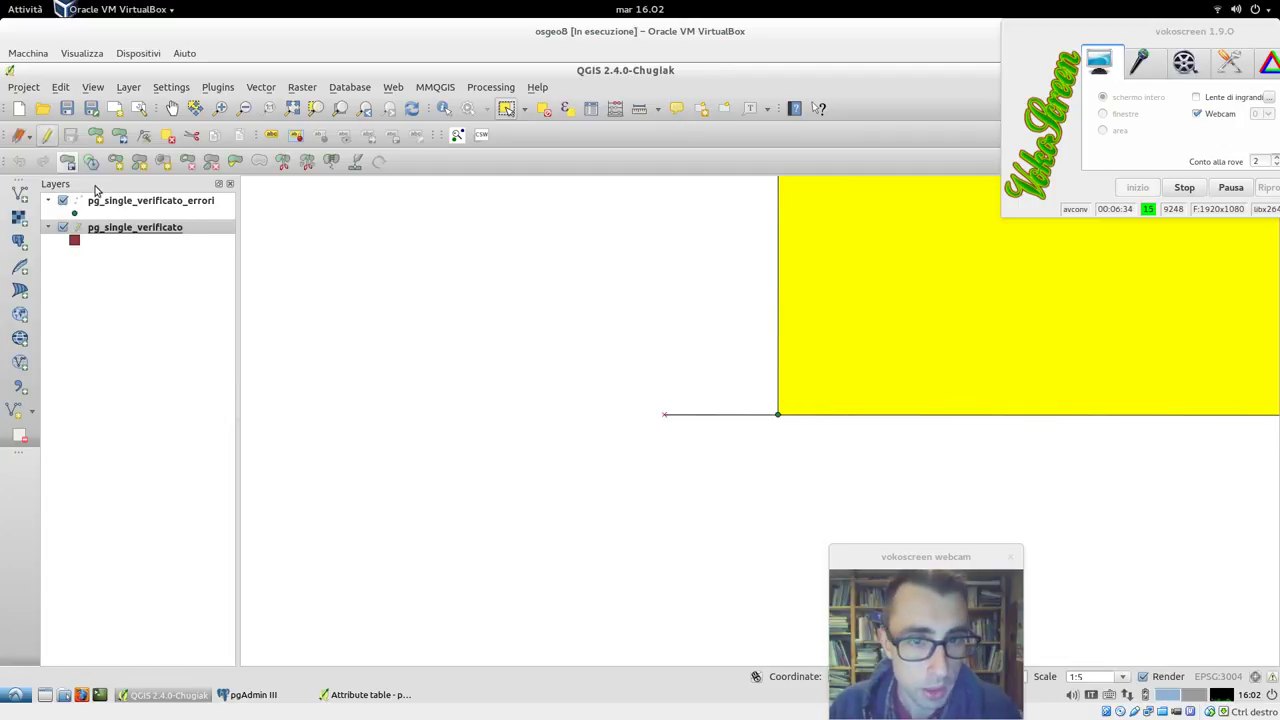
click(143, 135)
click(664, 413)
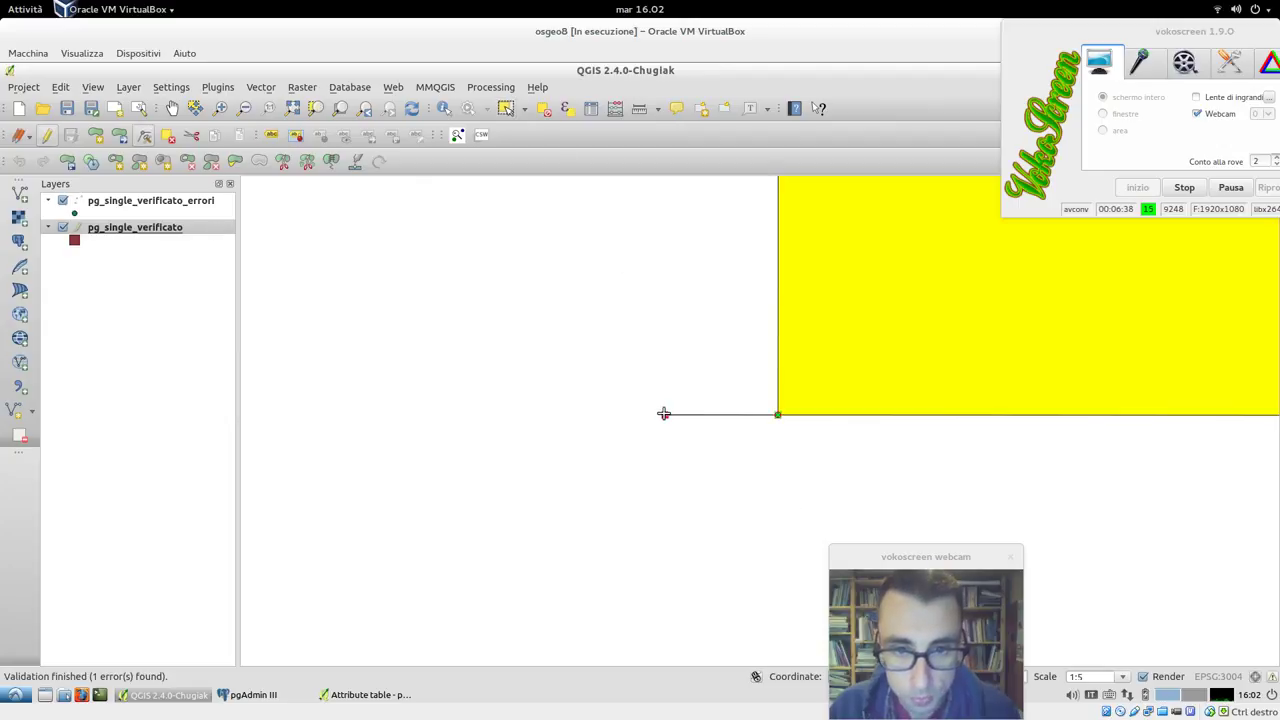
key(Delete)
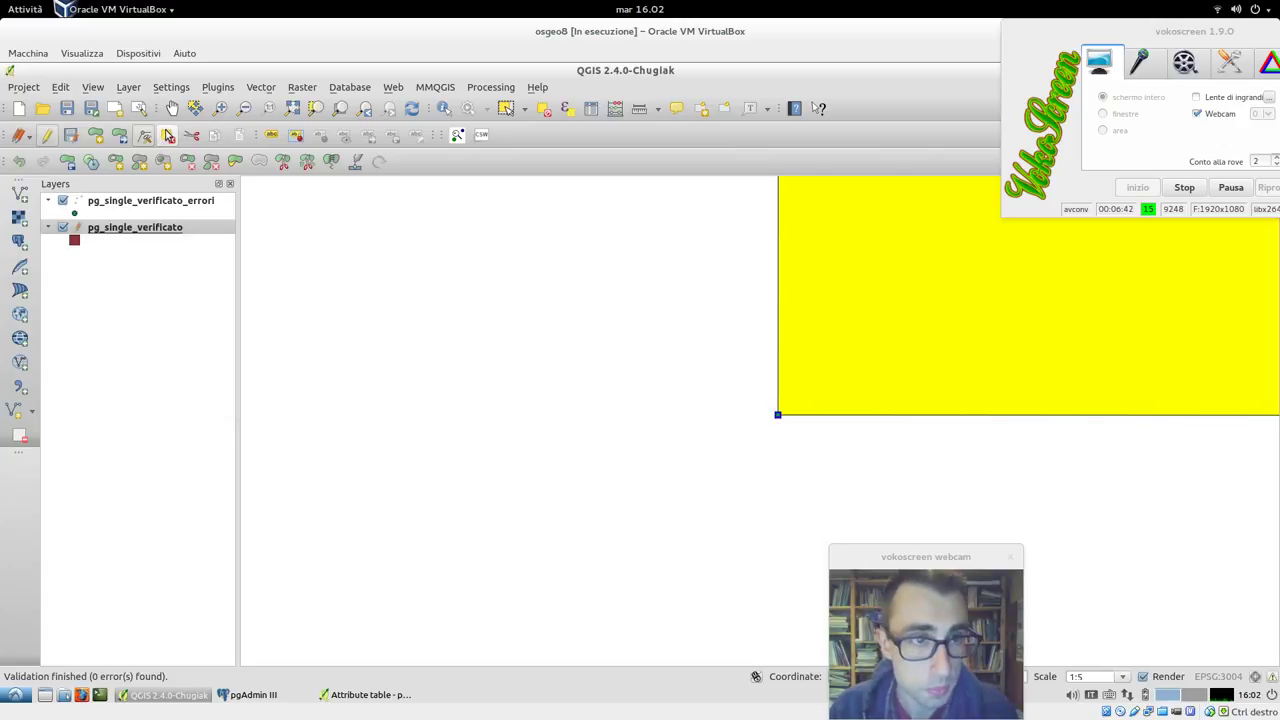
click(71, 139)
click(47, 136)
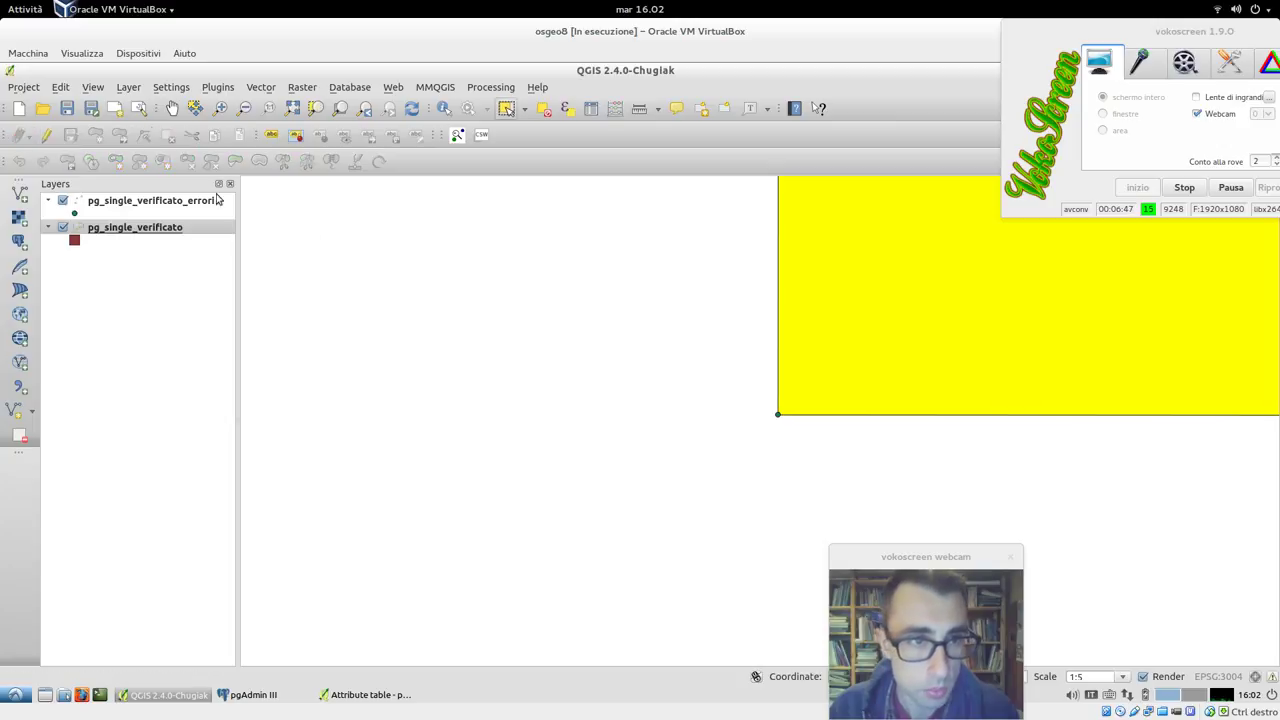
click(355, 207)
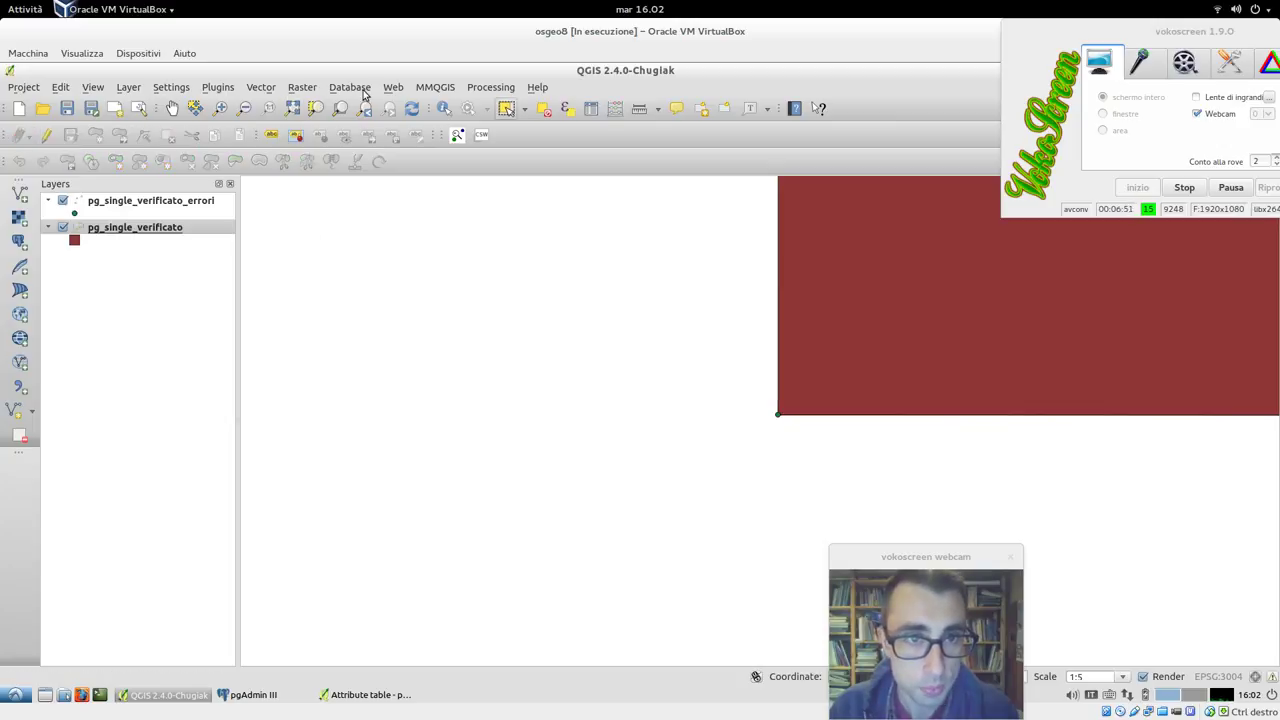
- Rerun the geometry validity check on pg_single_verificato, saving the error locations to pg_single_verificato_errori2.shp in the shp folder, and close it
click(261, 87)
mouse_move(340, 180)
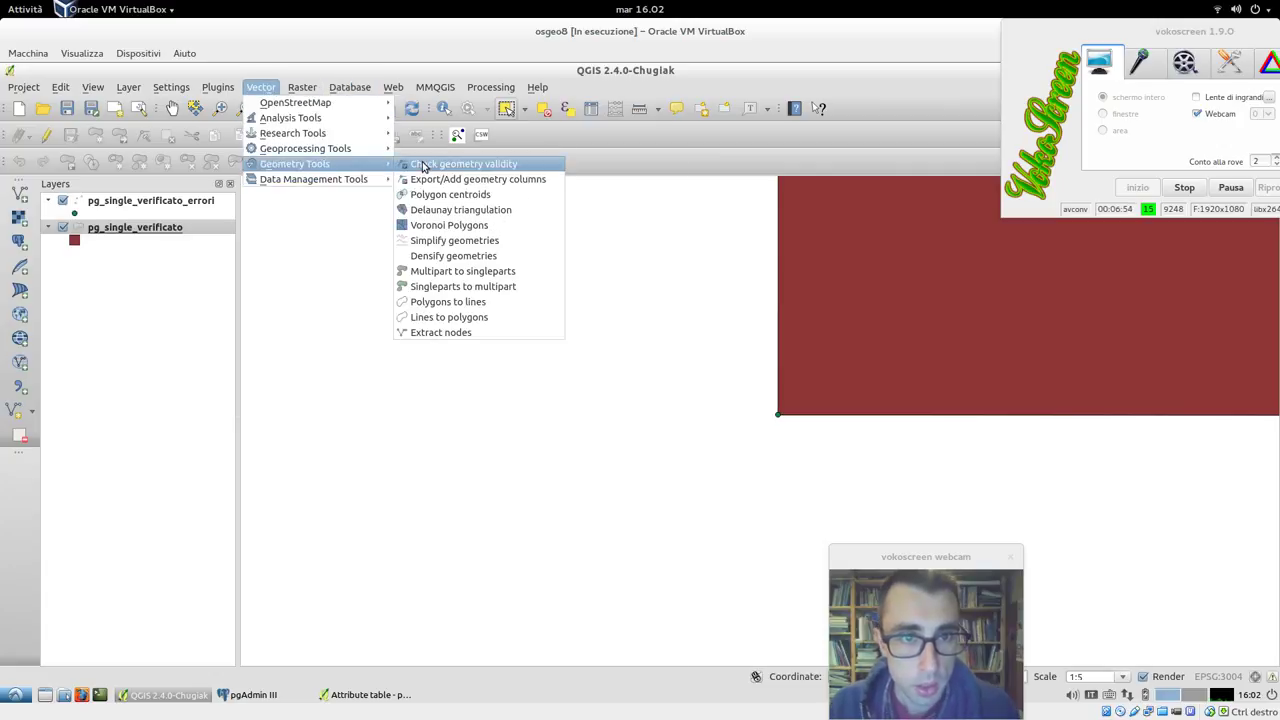
click(424, 166)
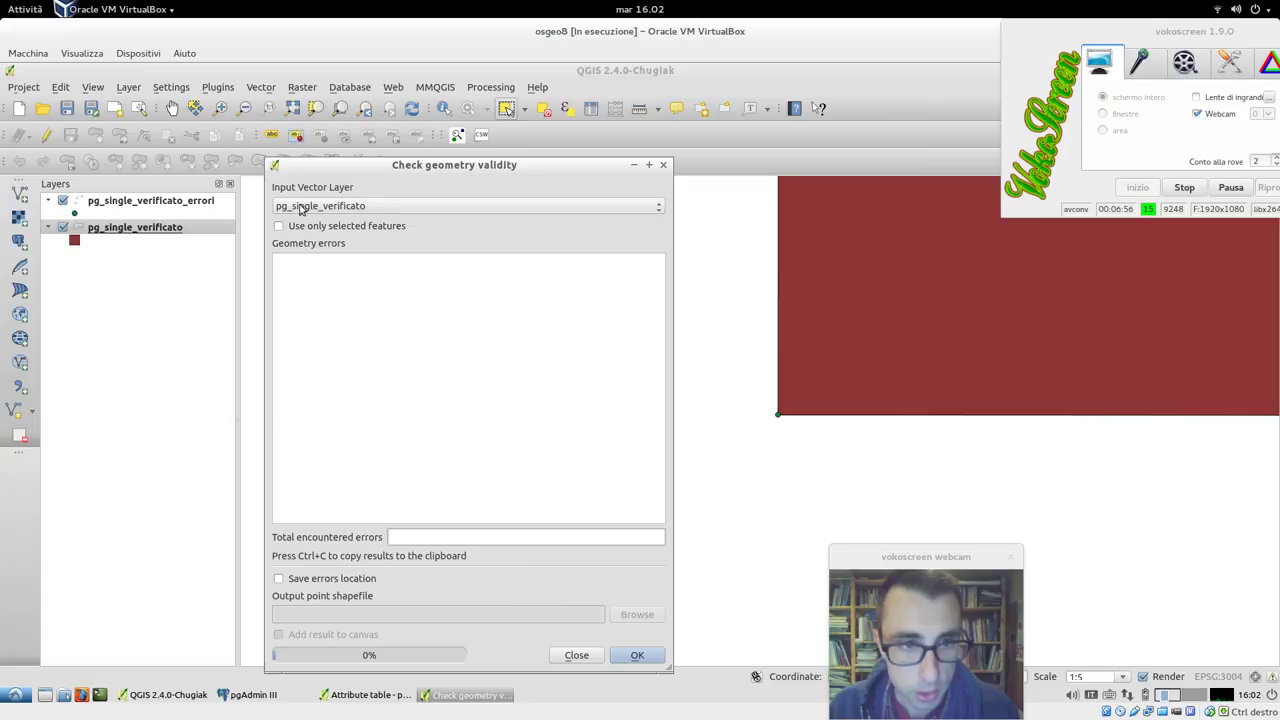
click(320, 580)
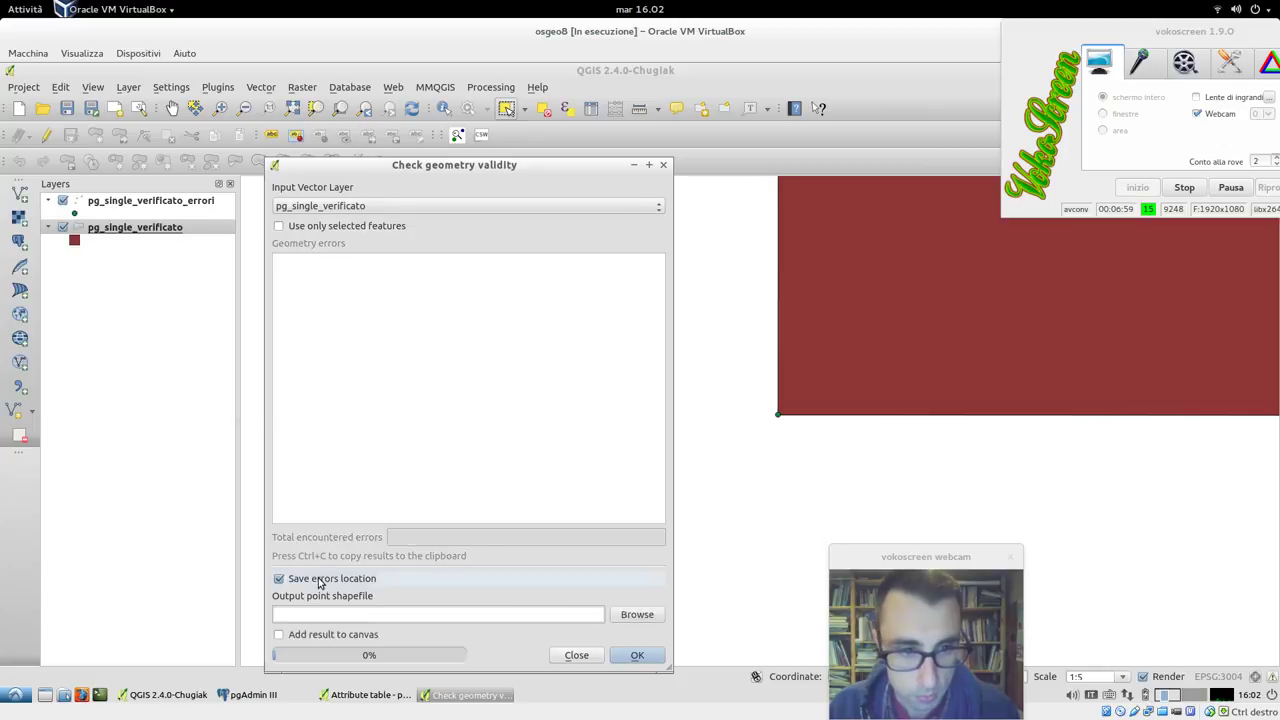
click(655, 615)
click(446, 324)
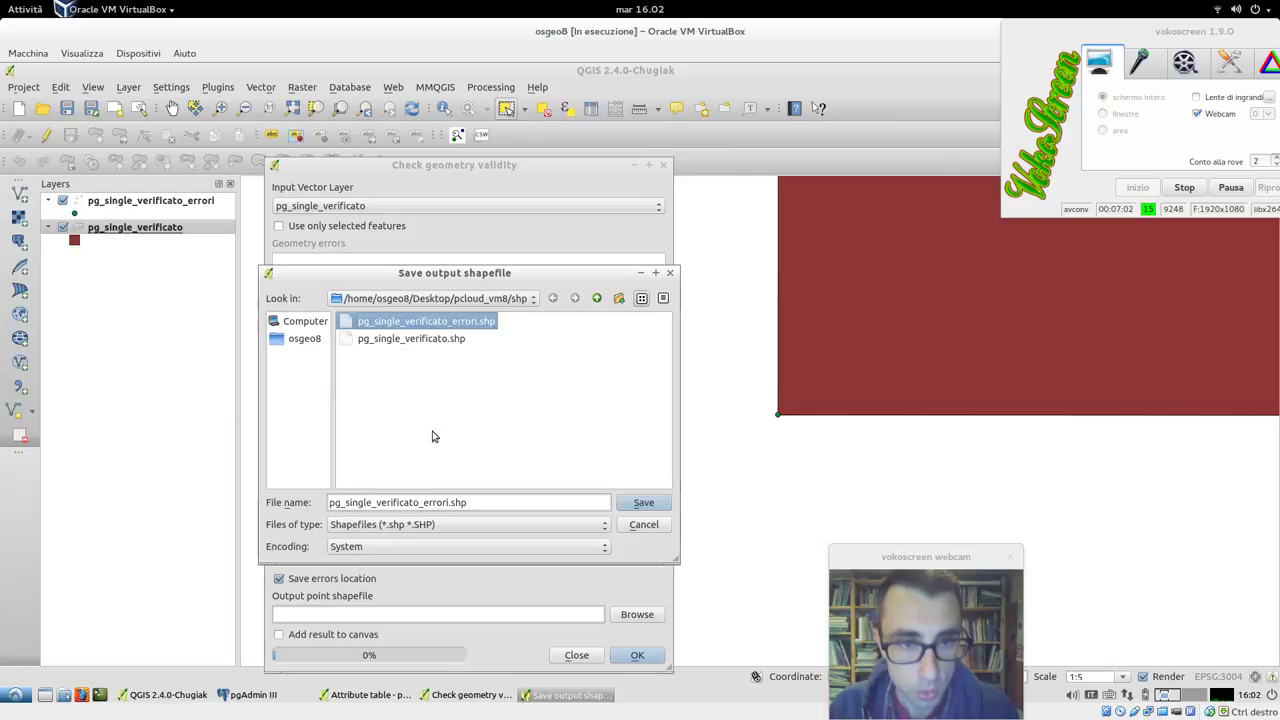
click(452, 503)
text(2)
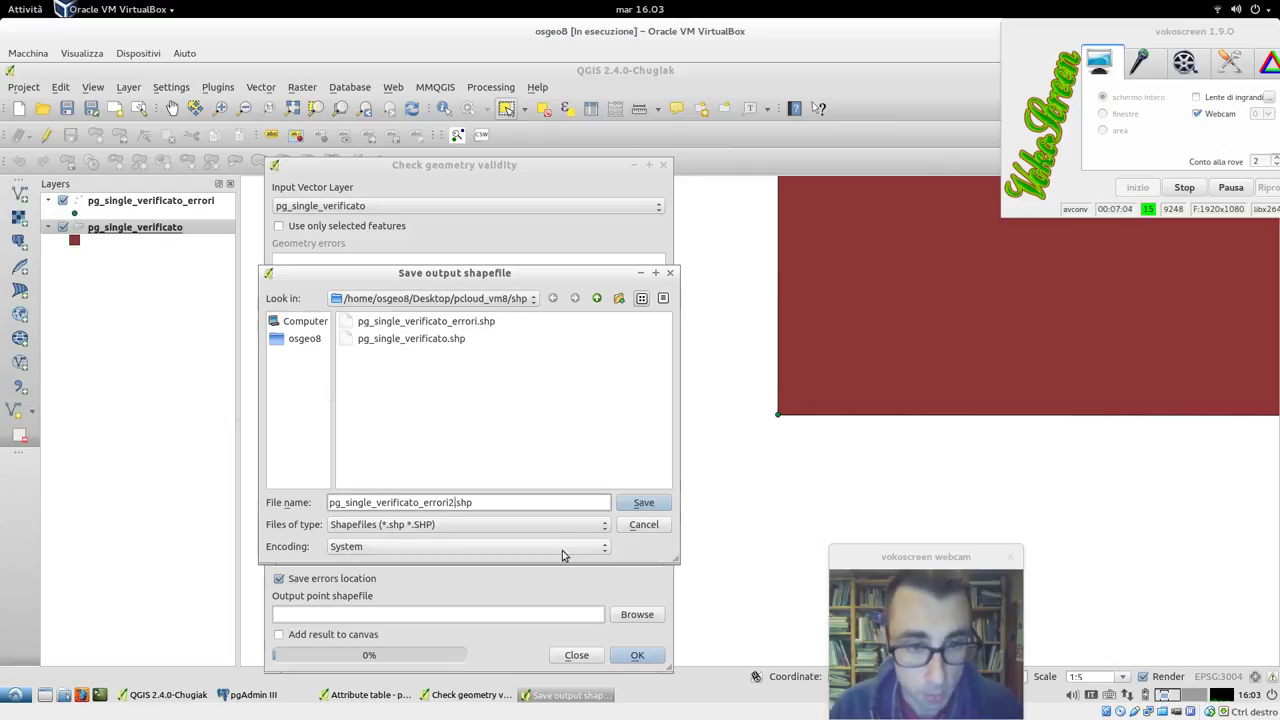
click(622, 501)
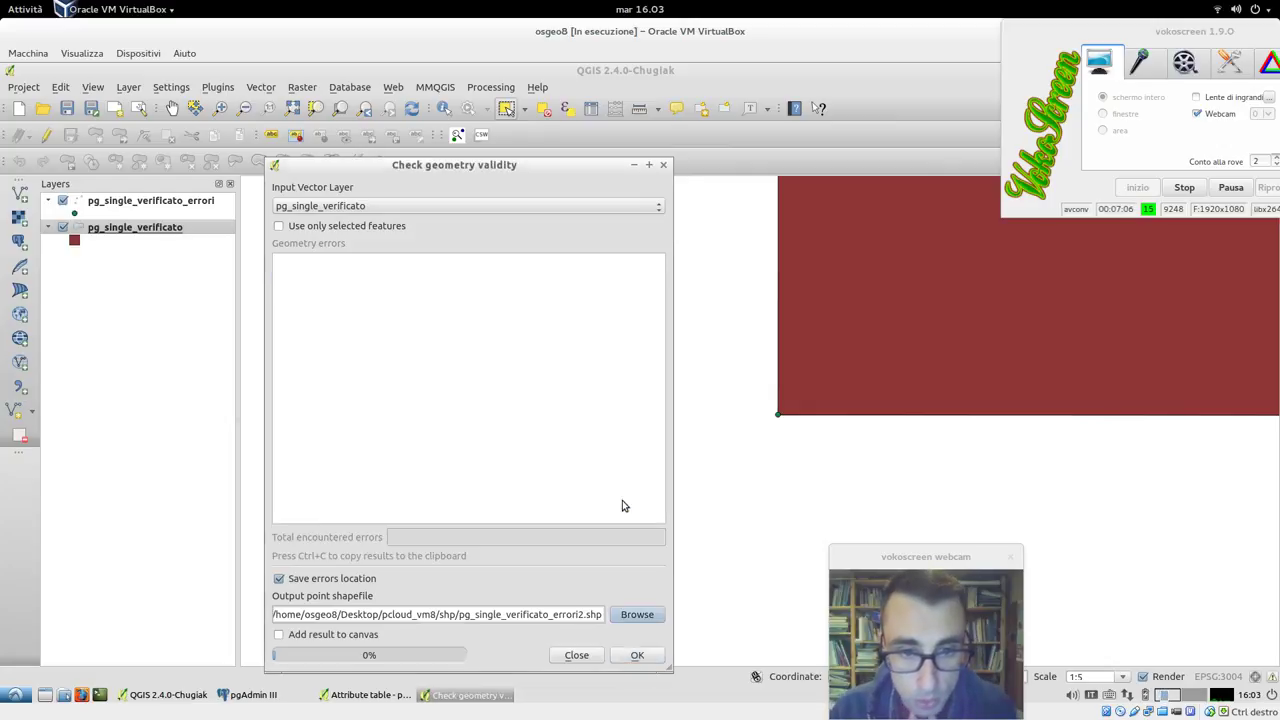
click(642, 655)
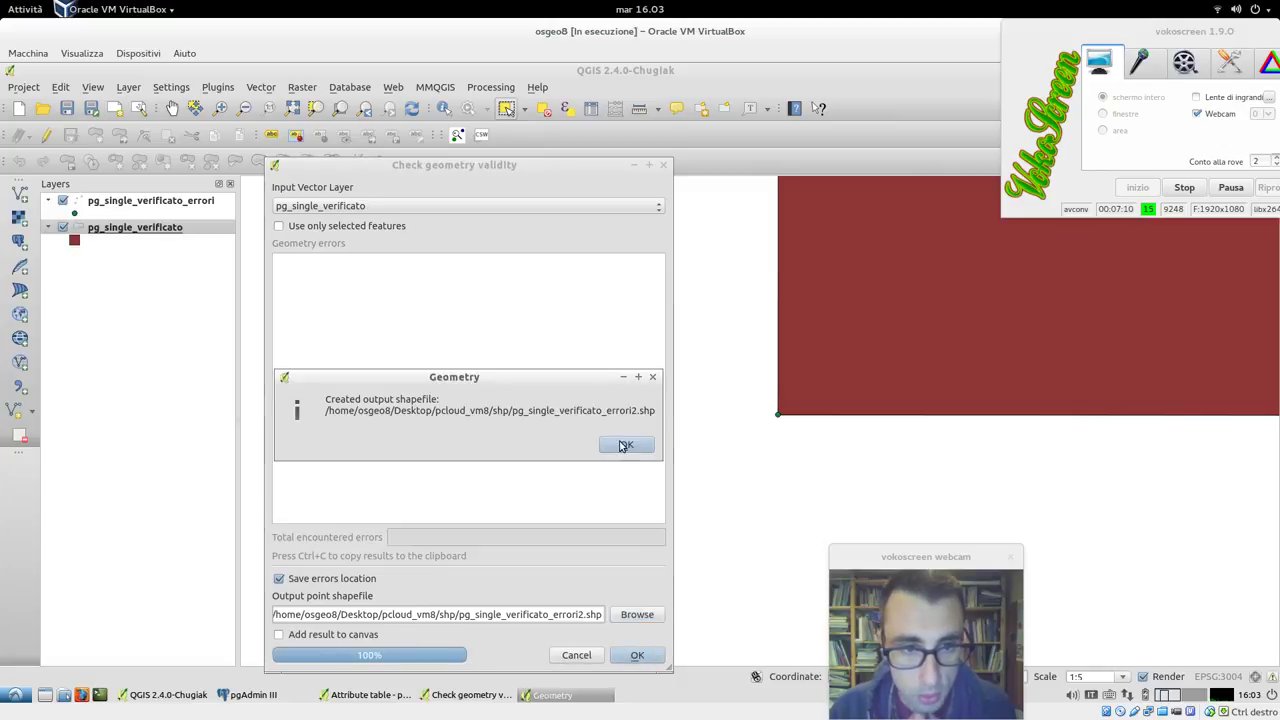
click(625, 445)
click(579, 653)
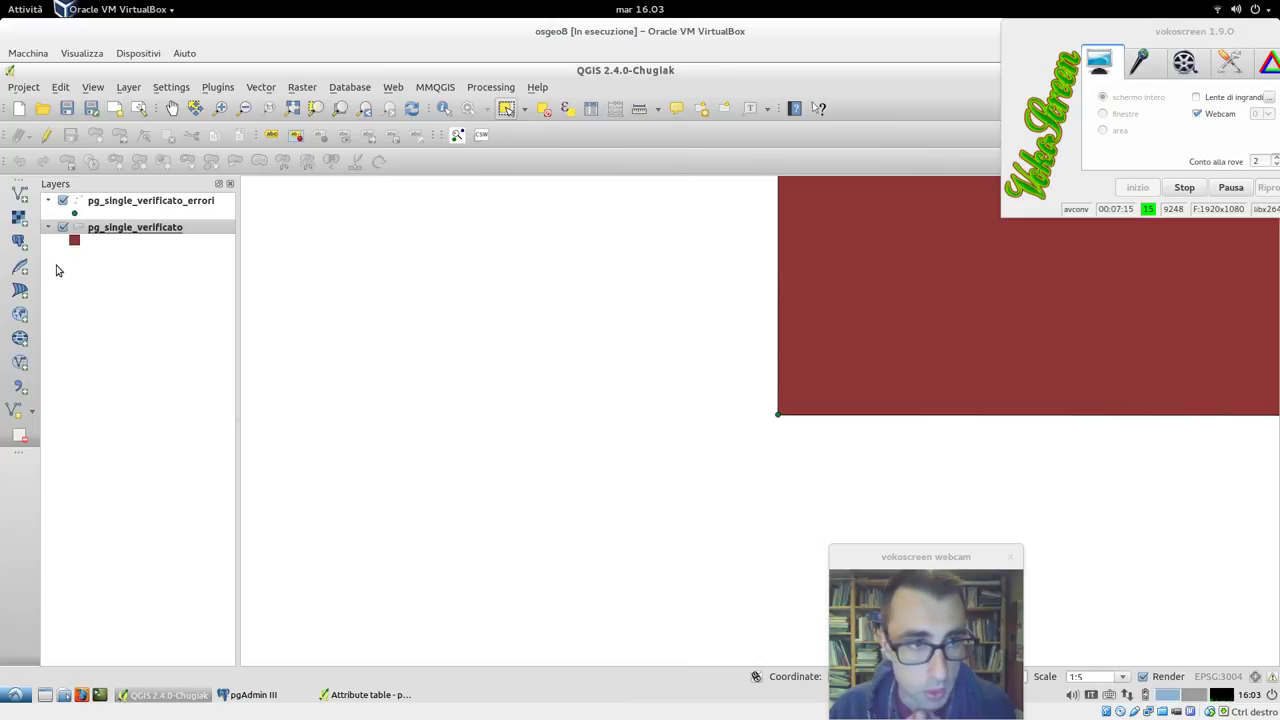
- Add pg_single_verificato_errori2.shp from the Desktop's pcloud_vm8/shp folder as a vector layer
click(20, 194)
click(758, 410)
click(466, 190)
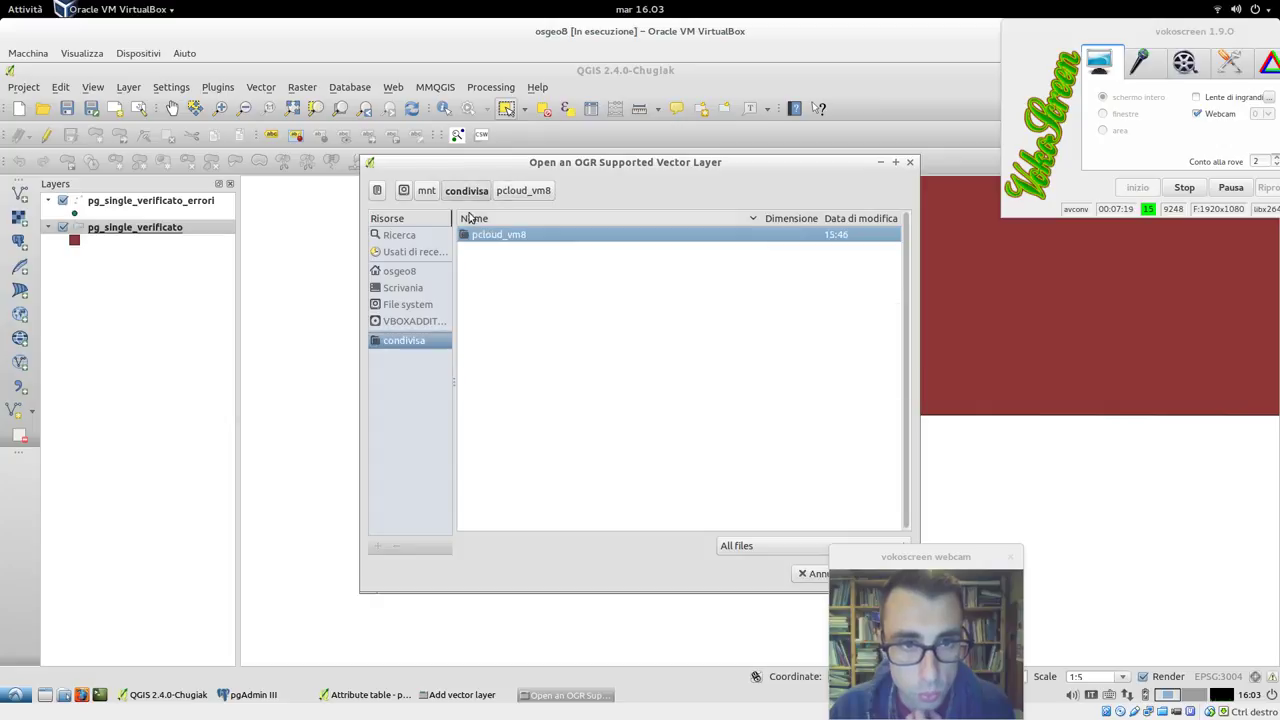
click(405, 287)
double_click(514, 313)
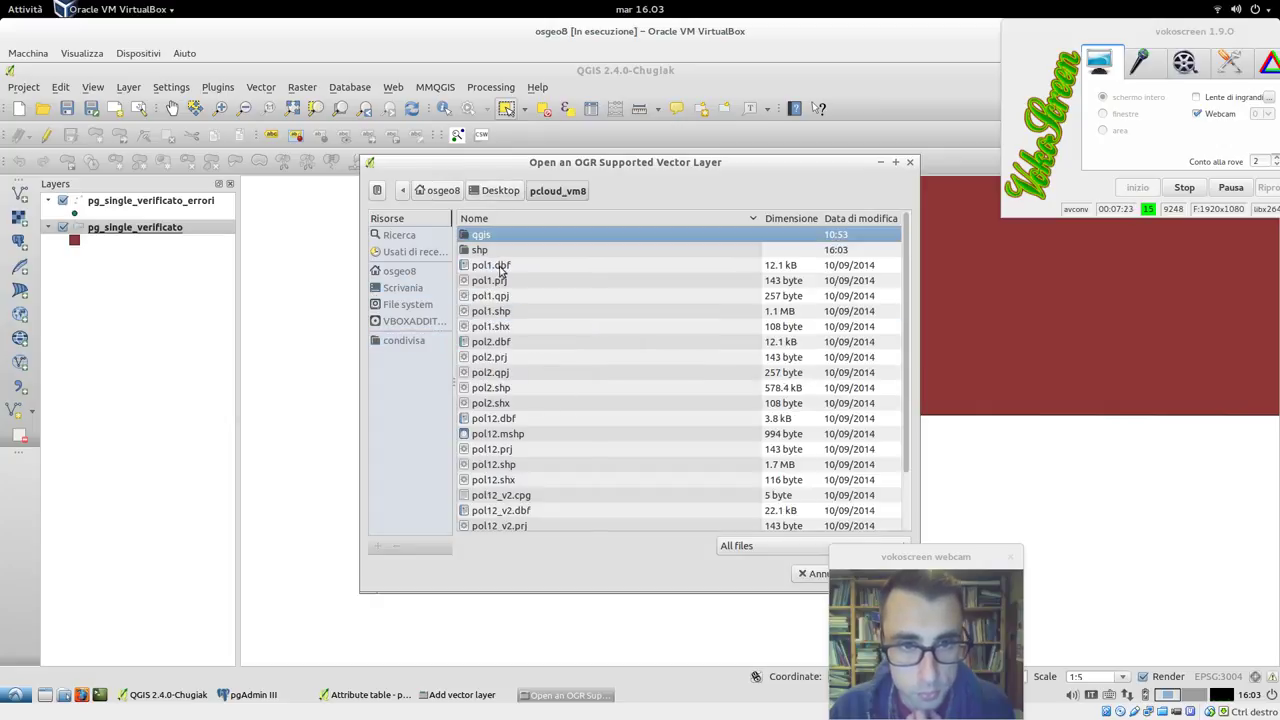
double_click(482, 249)
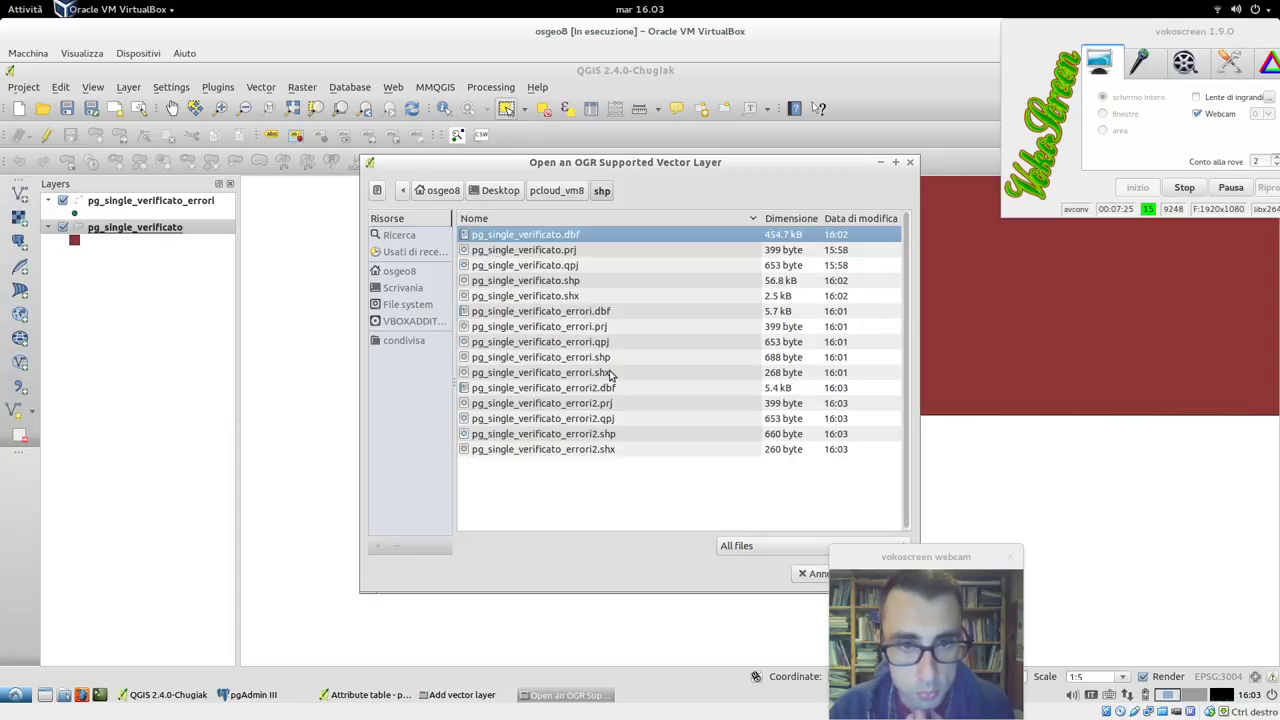
click(608, 432)
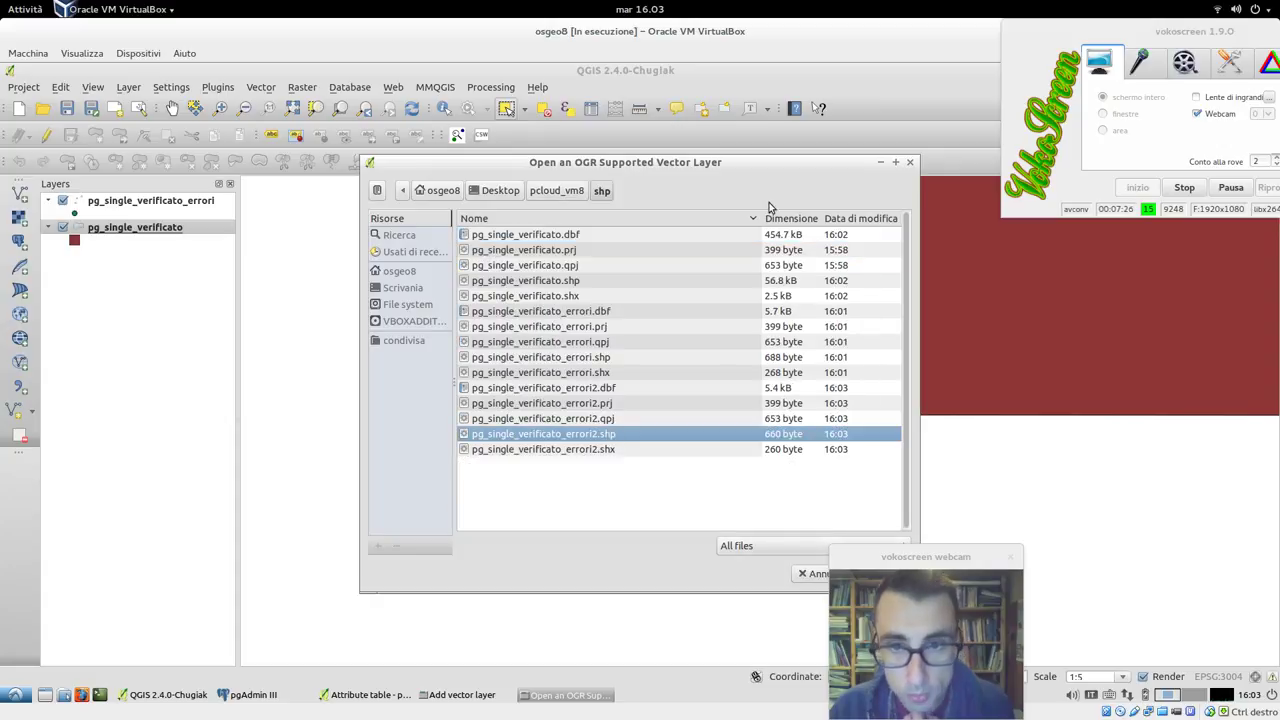
drag(761, 166, 680, 212)
click(764, 560)
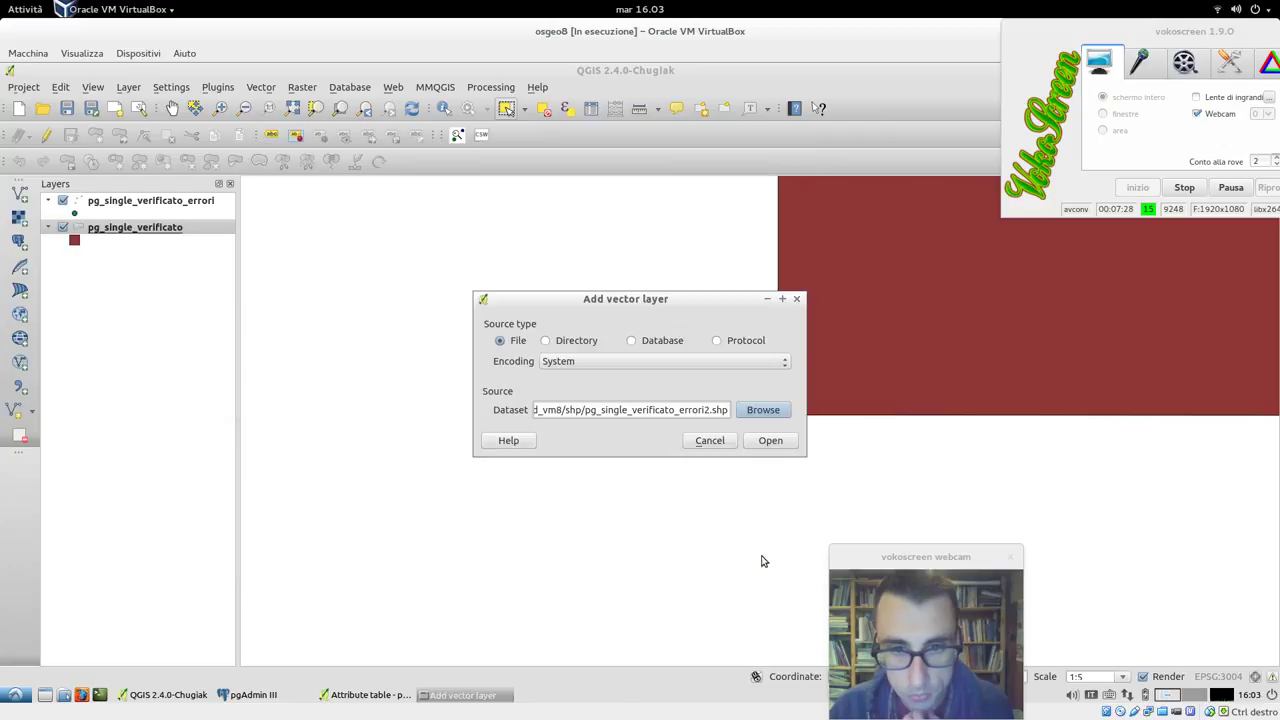
click(767, 440)
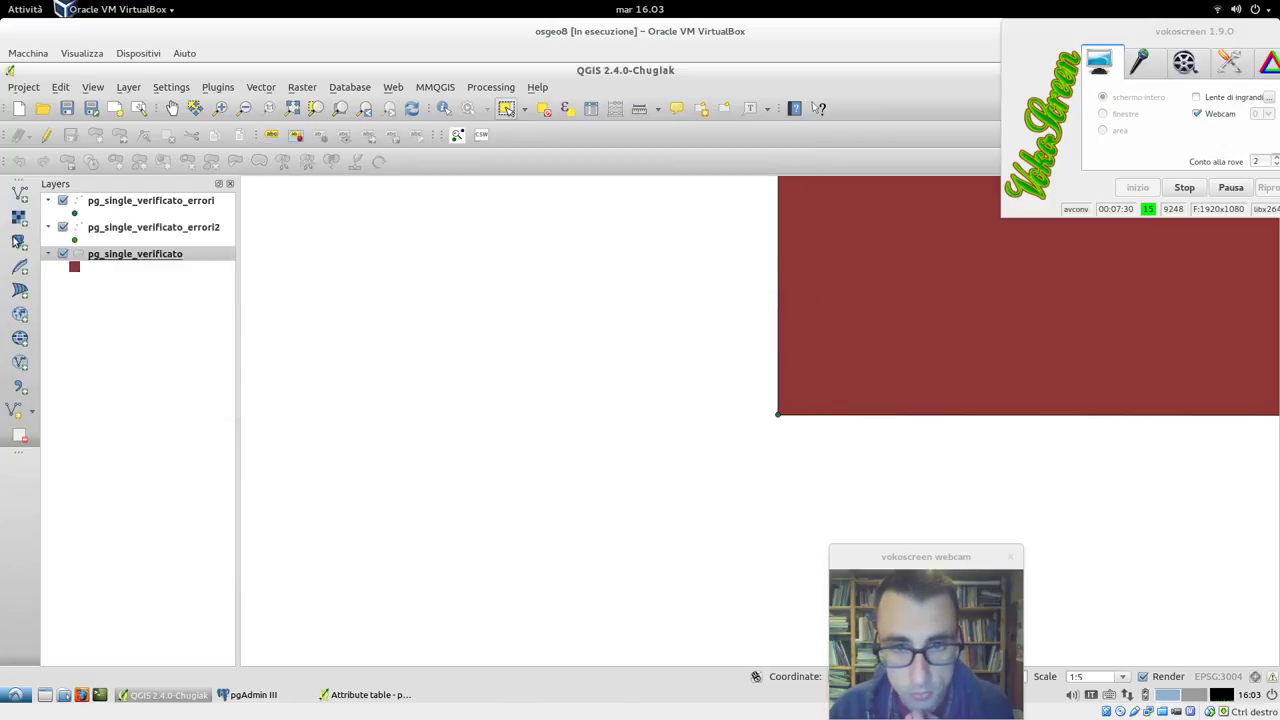
- Set the marker colour of pg_single_verificato_errori2 to blue and move the layer above pg_single_verificato_errori
double_click(75, 241)
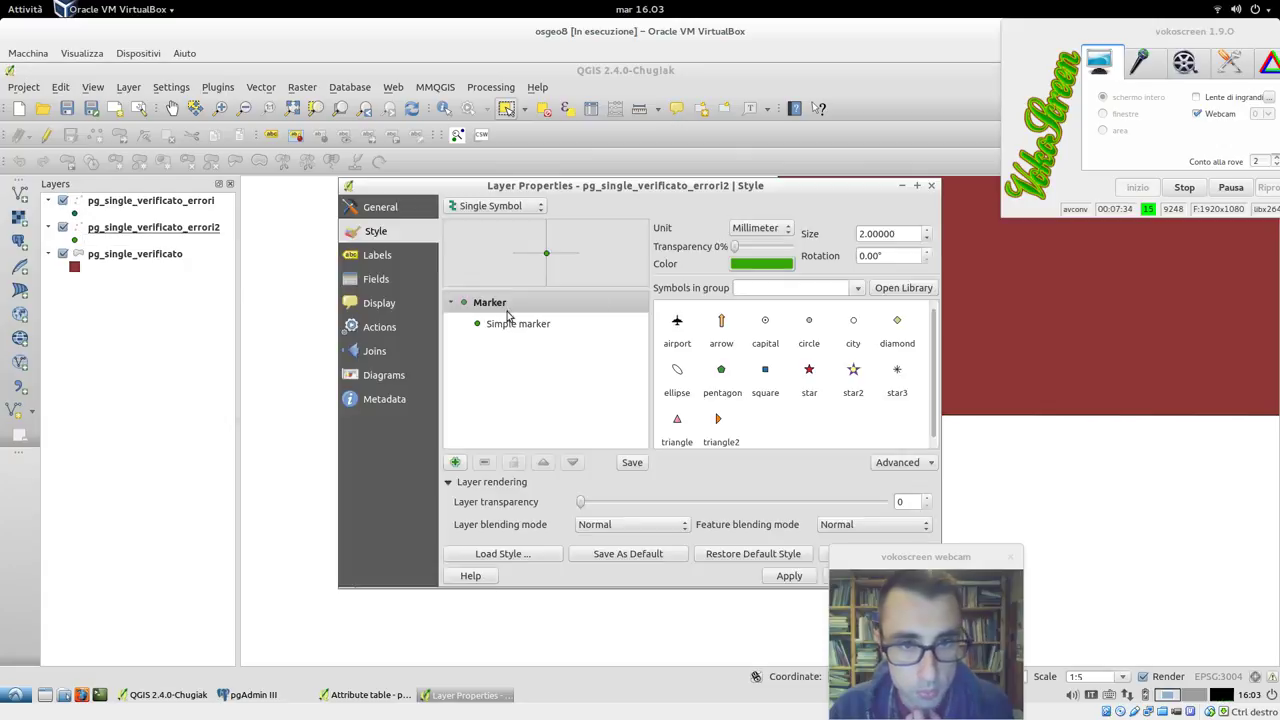
click(744, 264)
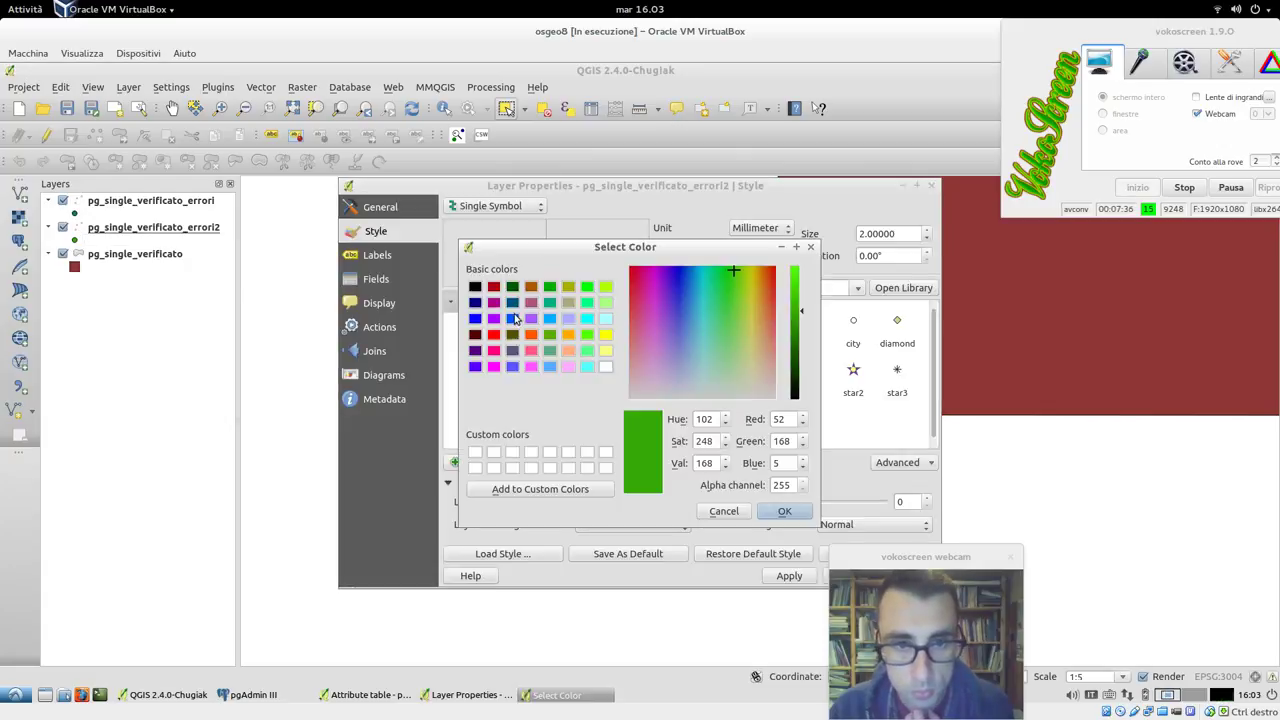
click(476, 318)
click(780, 511)
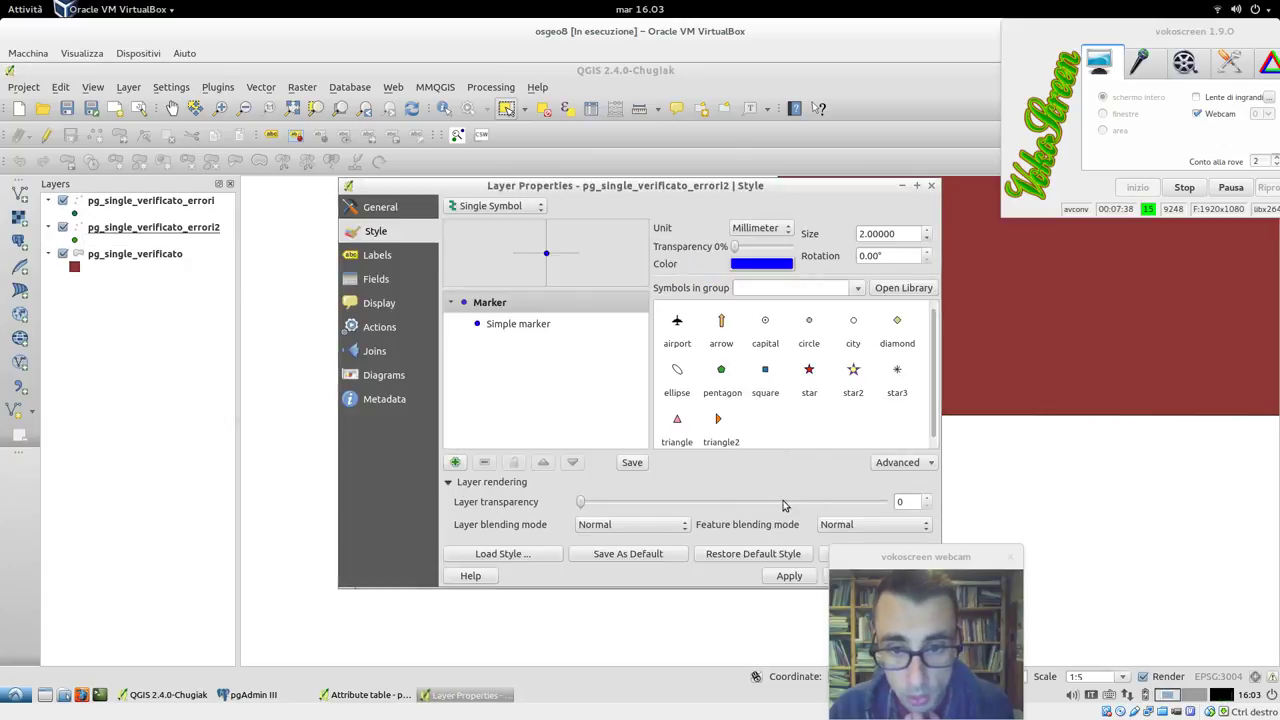
drag(790, 186, 565, 134)
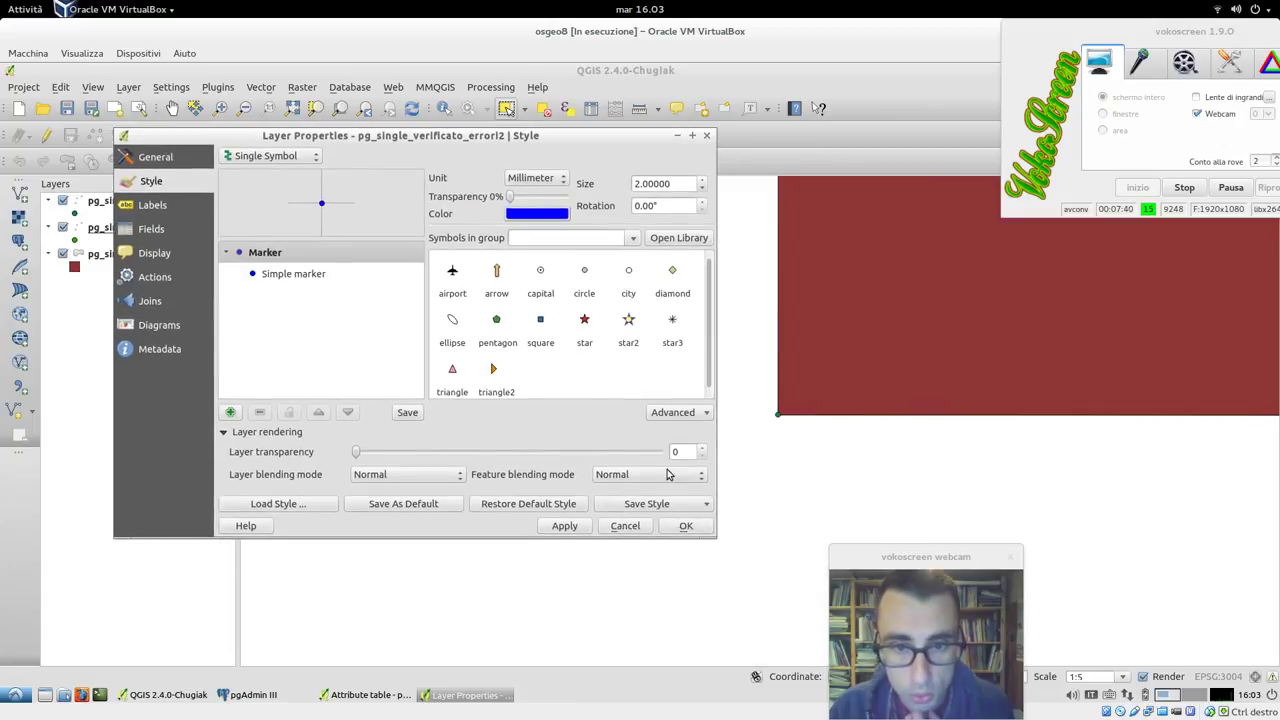
click(685, 528)
scroll(766, 431, down, 10)
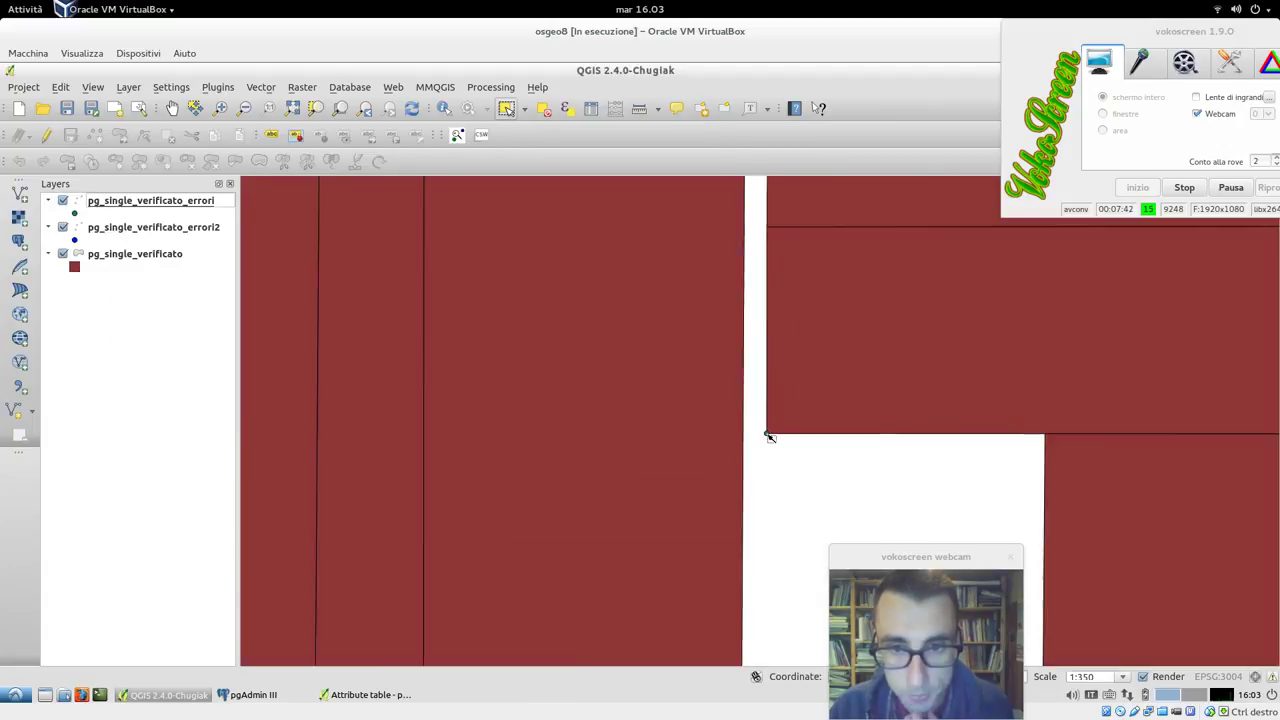
drag(142, 210, 136, 237)
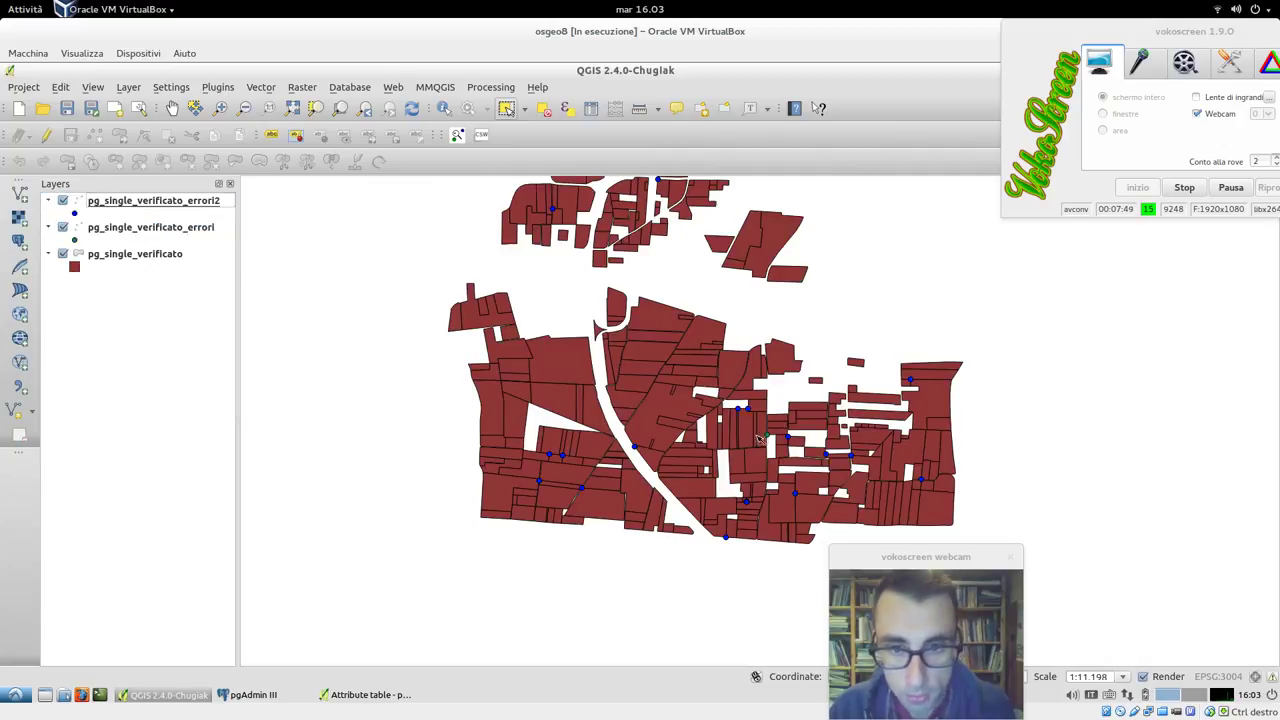
- Compare the repaired parcel corner with the remaining blue error points and examine the nearest one at close range
scroll(762, 434, up, 1)
scroll(769, 437, up, 1)
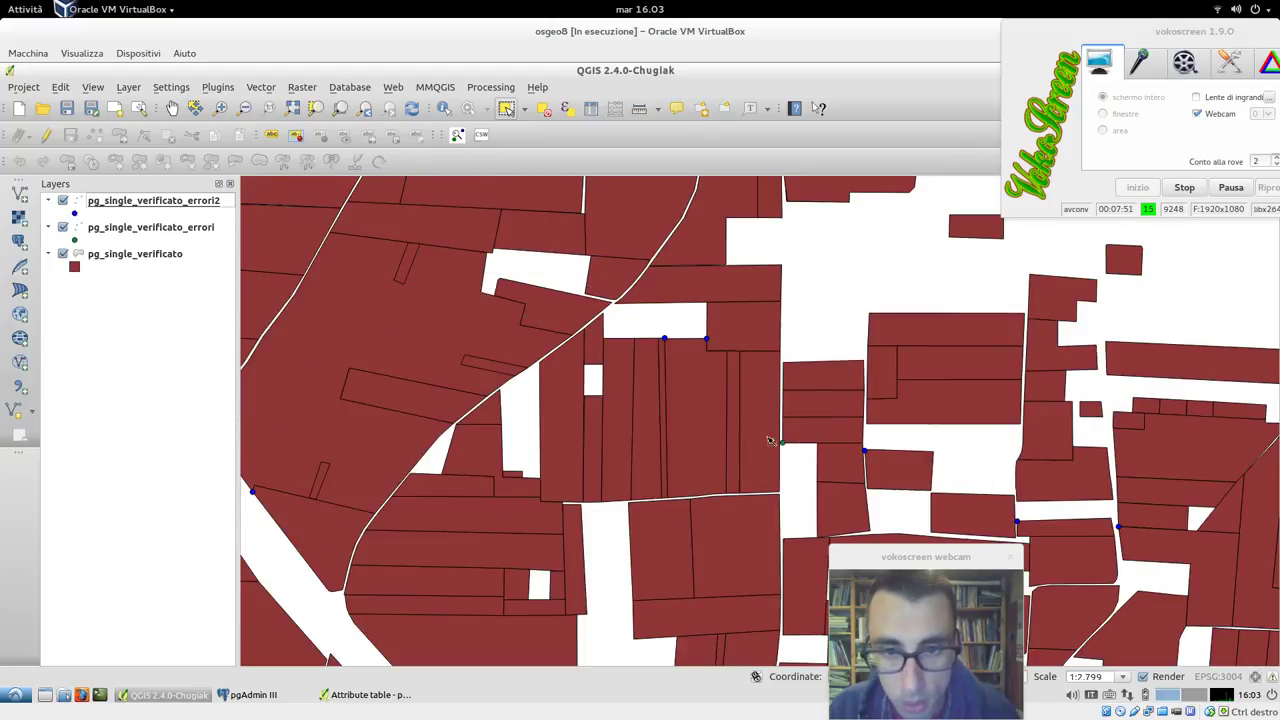
scroll(795, 455, up, 1)
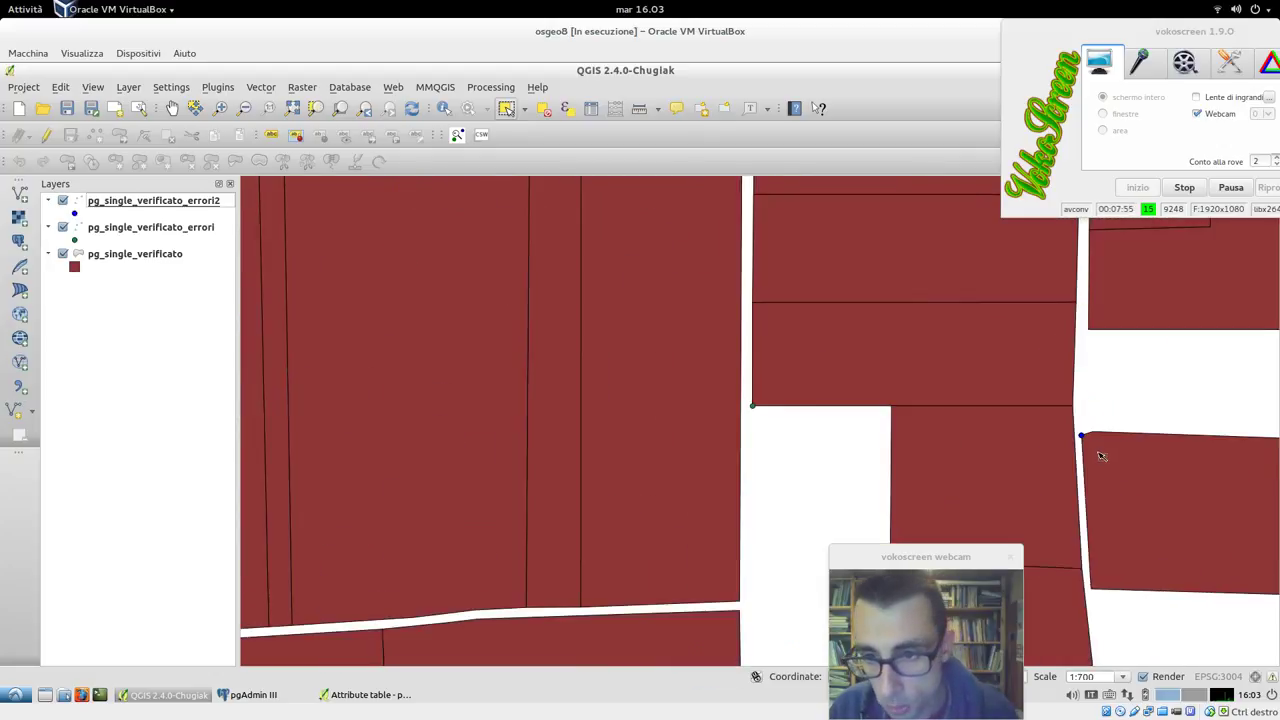
scroll(1100, 456, up, 7)
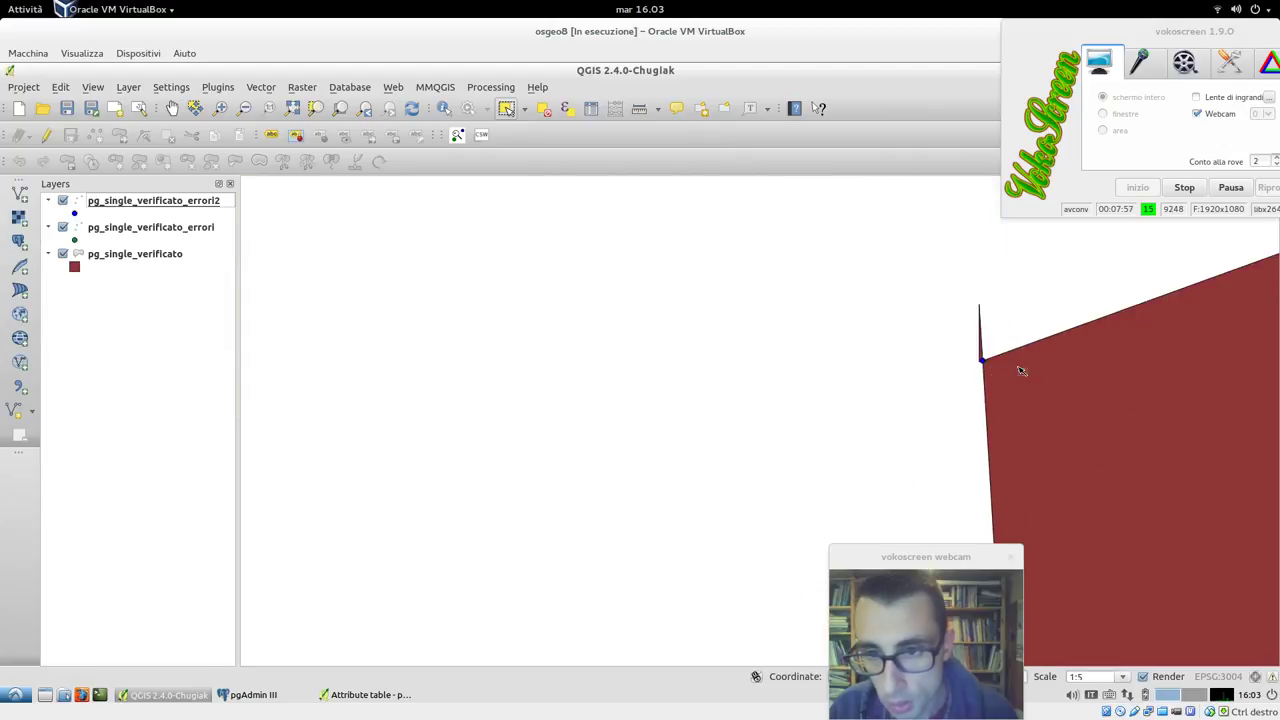
scroll(1020, 371, up, 2)
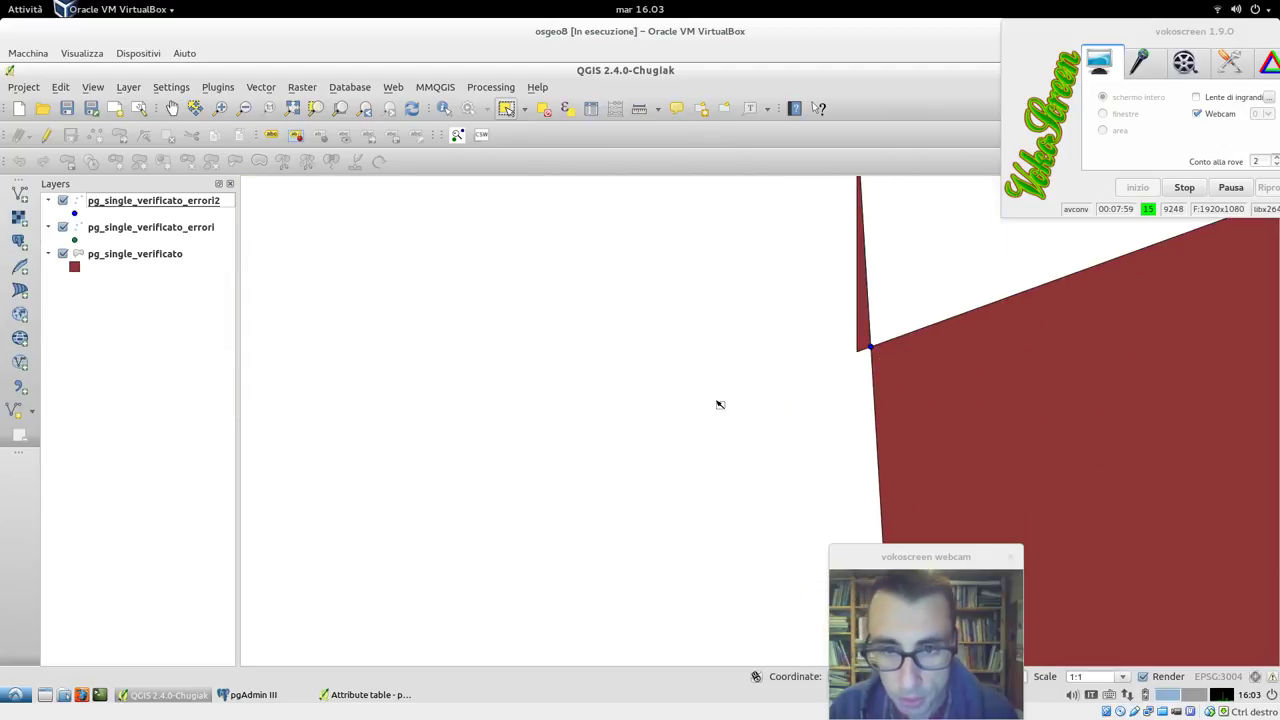
scroll(719, 404, down, 10)
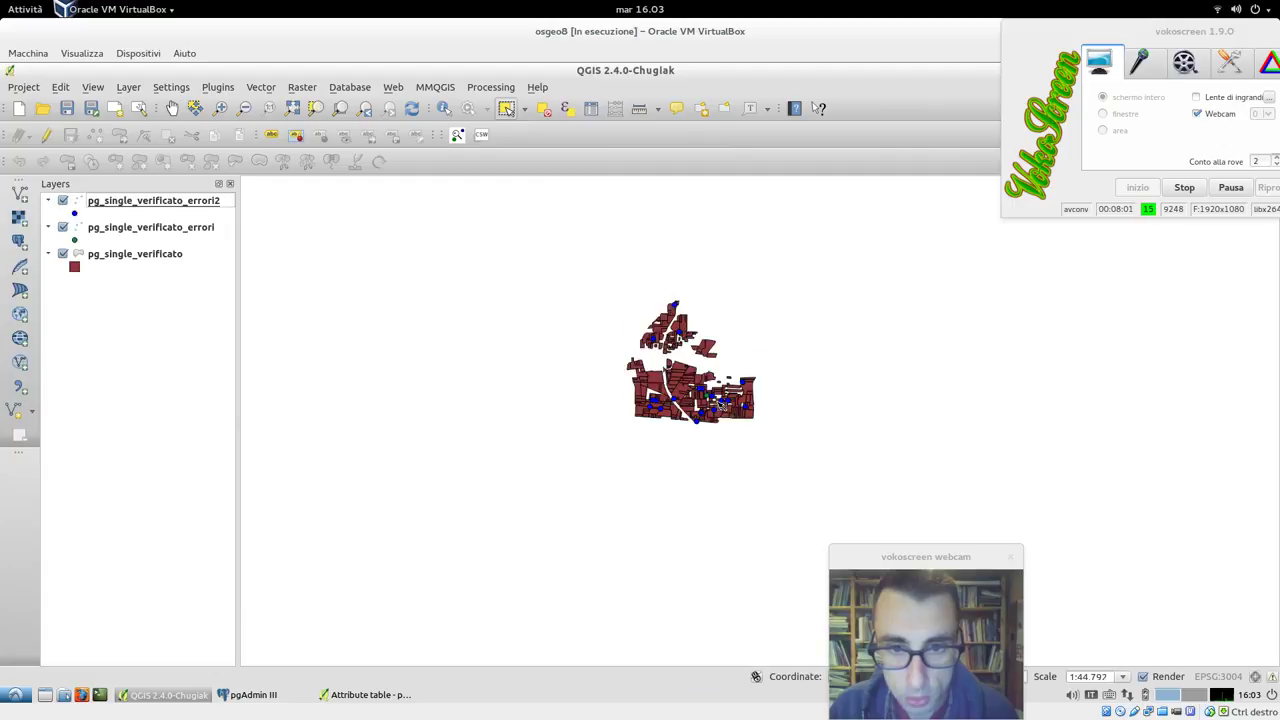
scroll(719, 404, up, 2)
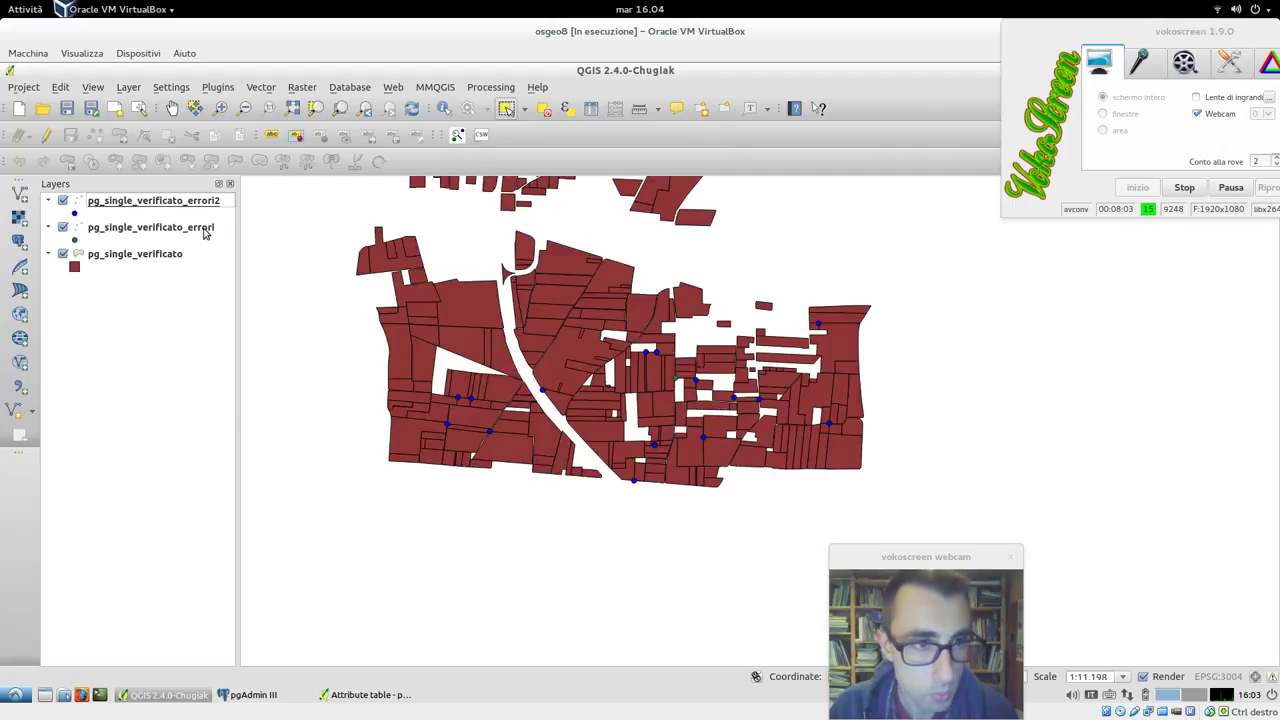
click(153, 202)
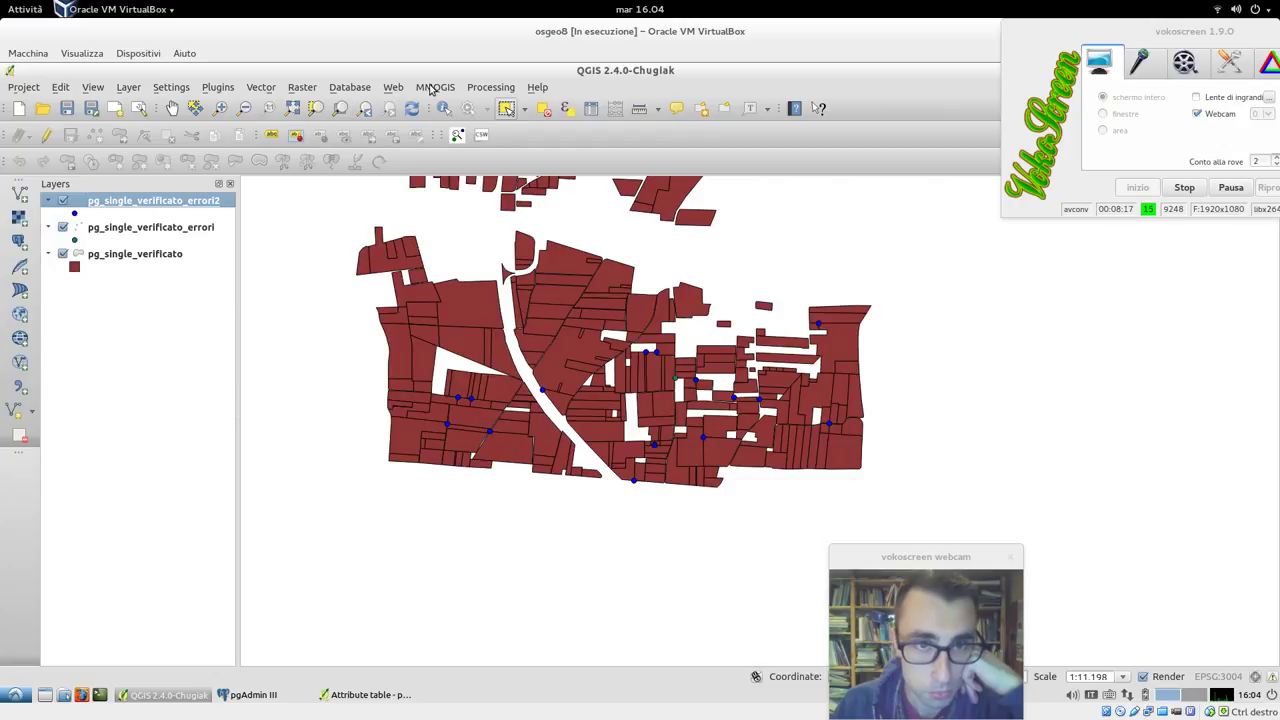
click(262, 88)
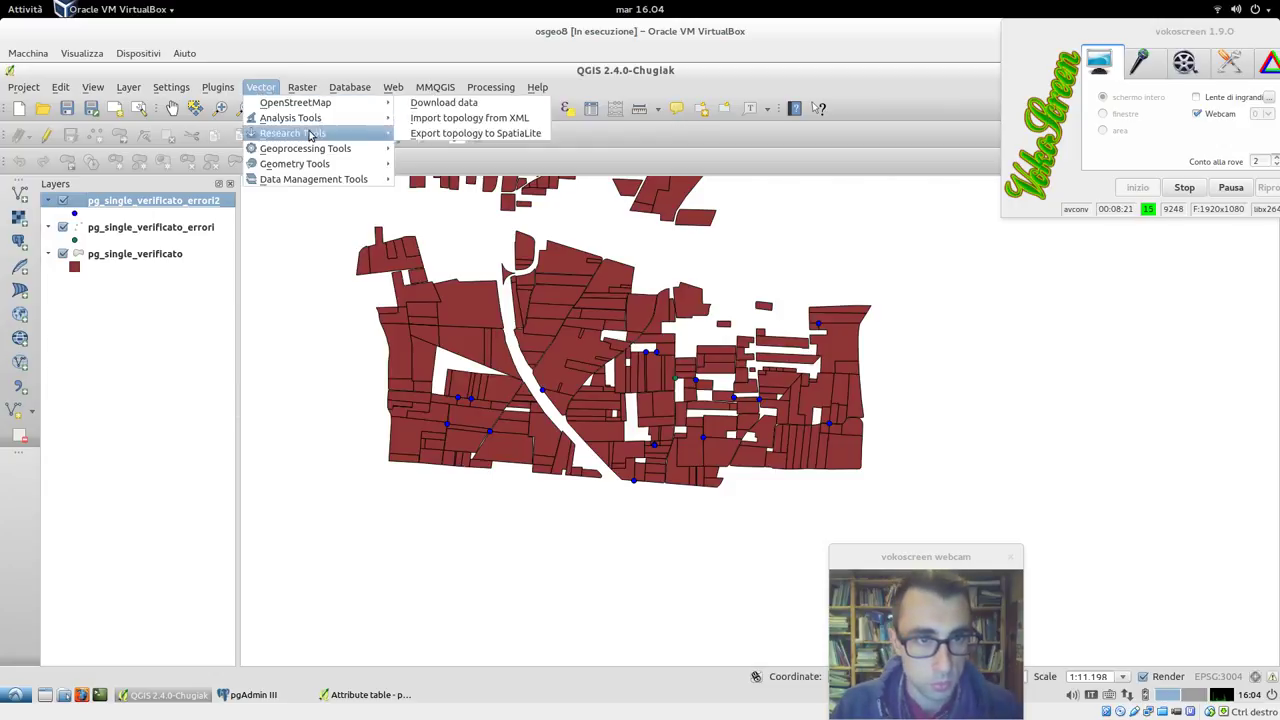
mouse_move(326, 178)
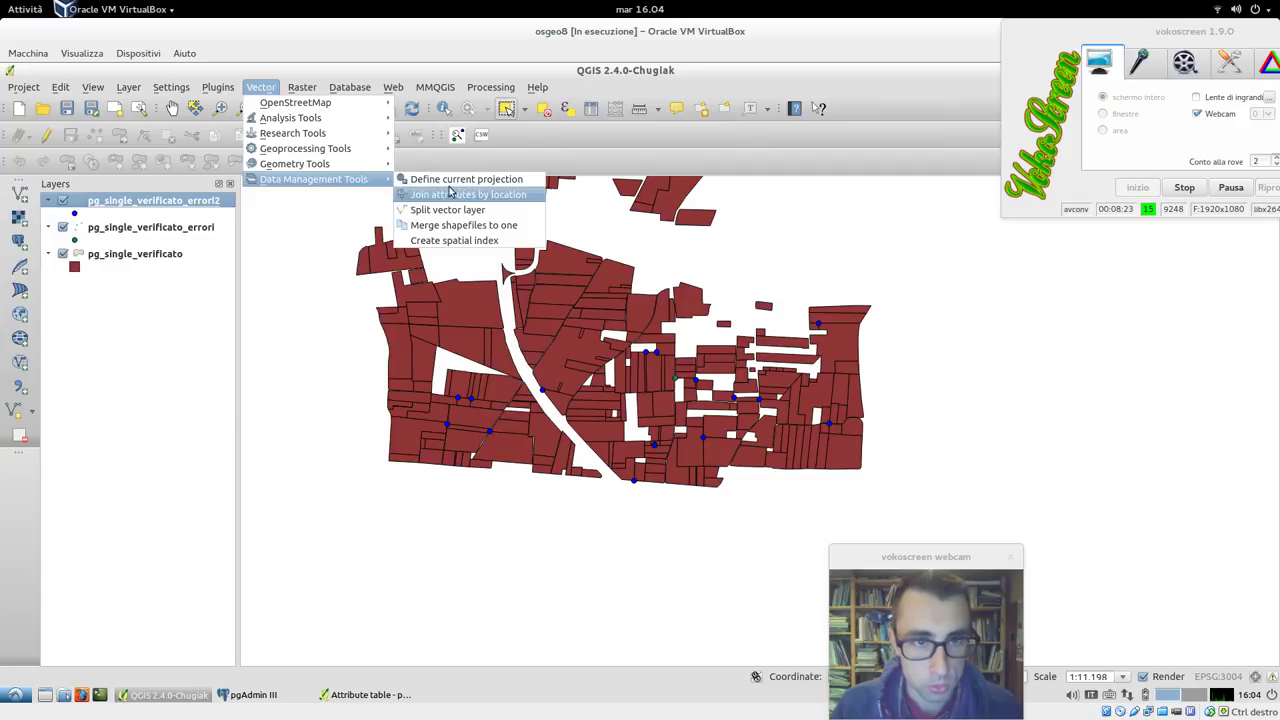
mouse_move(284, 101)
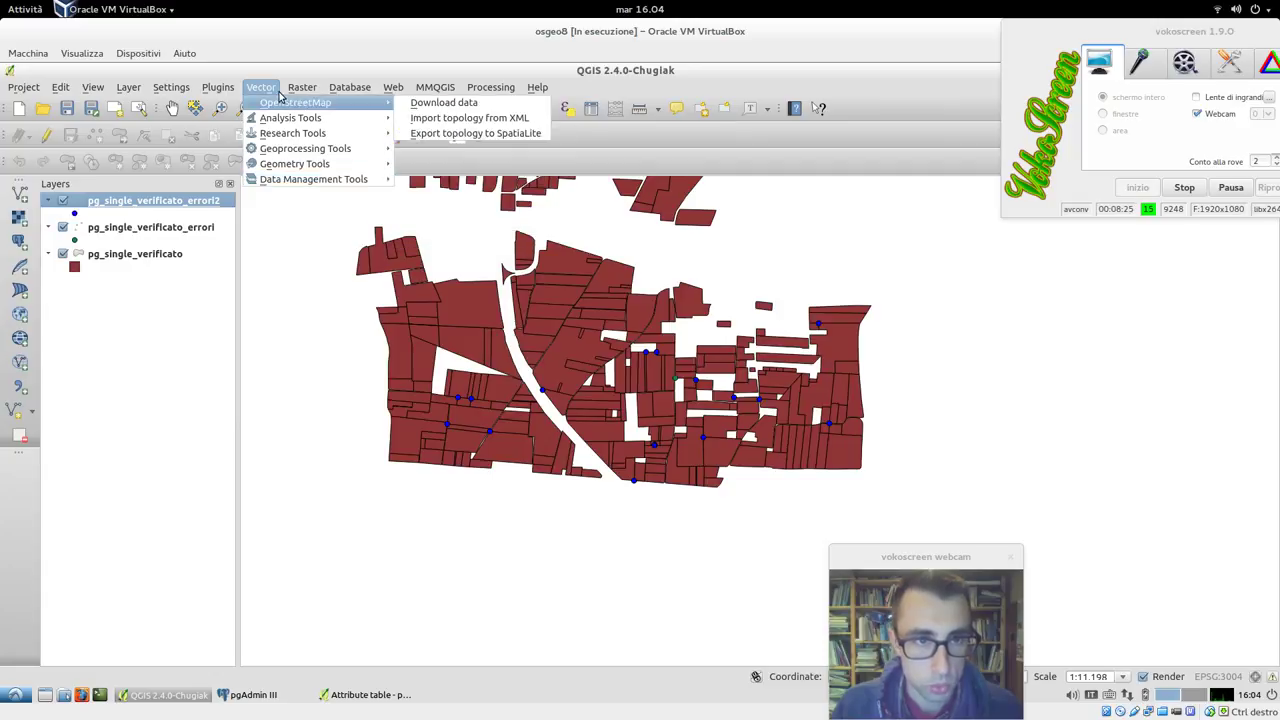
- Run Export/Add geometry columns on pg_single_verificato using the layer CRS, without saving to a new shapefile, and close the tool
mouse_move(380, 179)
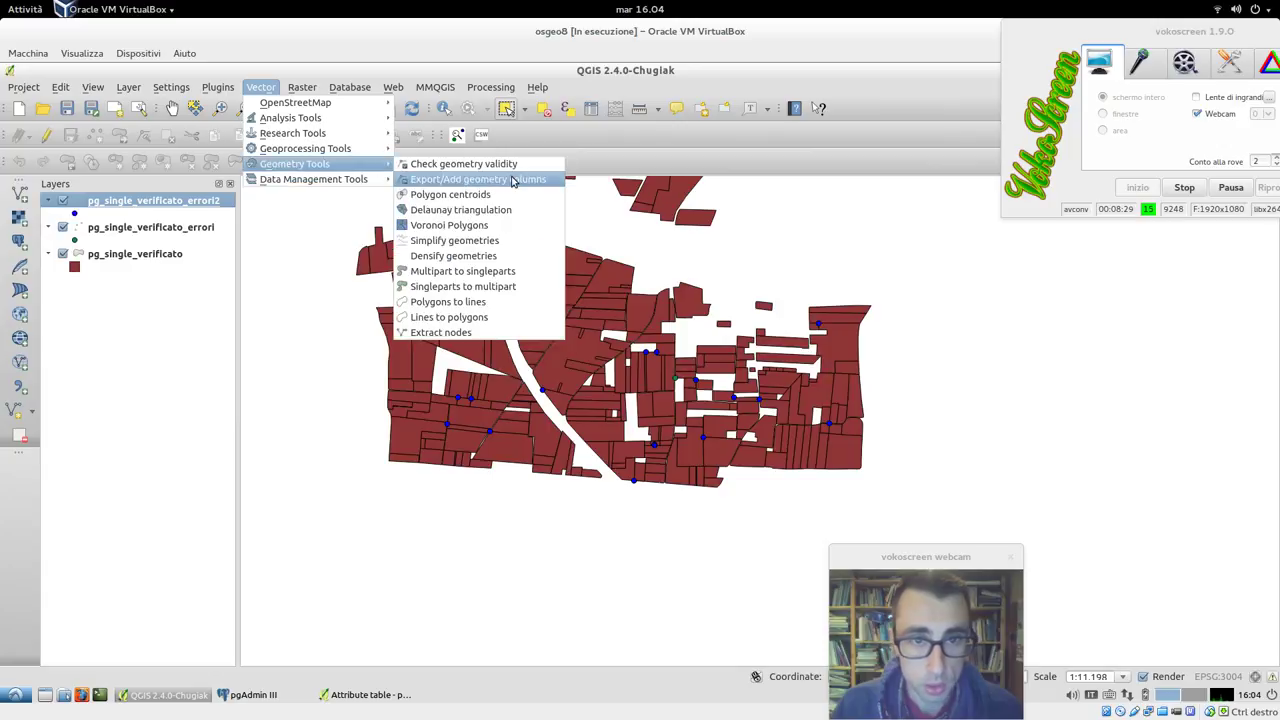
click(510, 179)
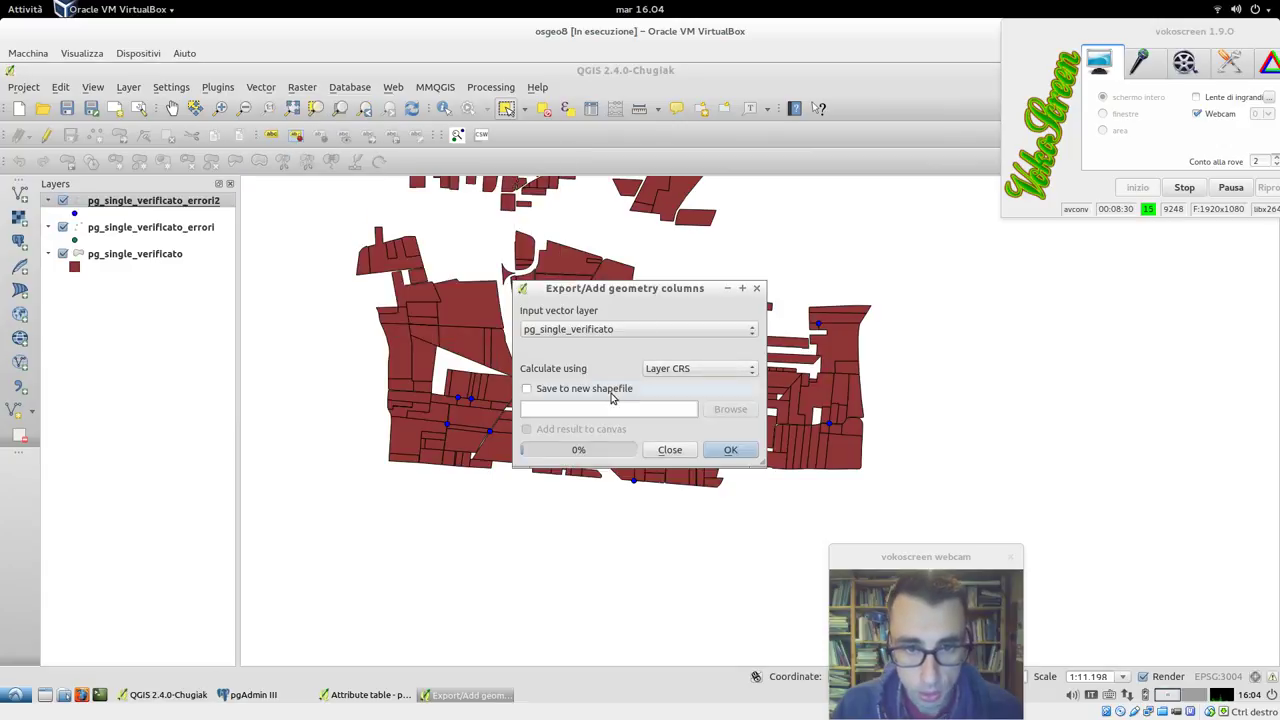
click(752, 450)
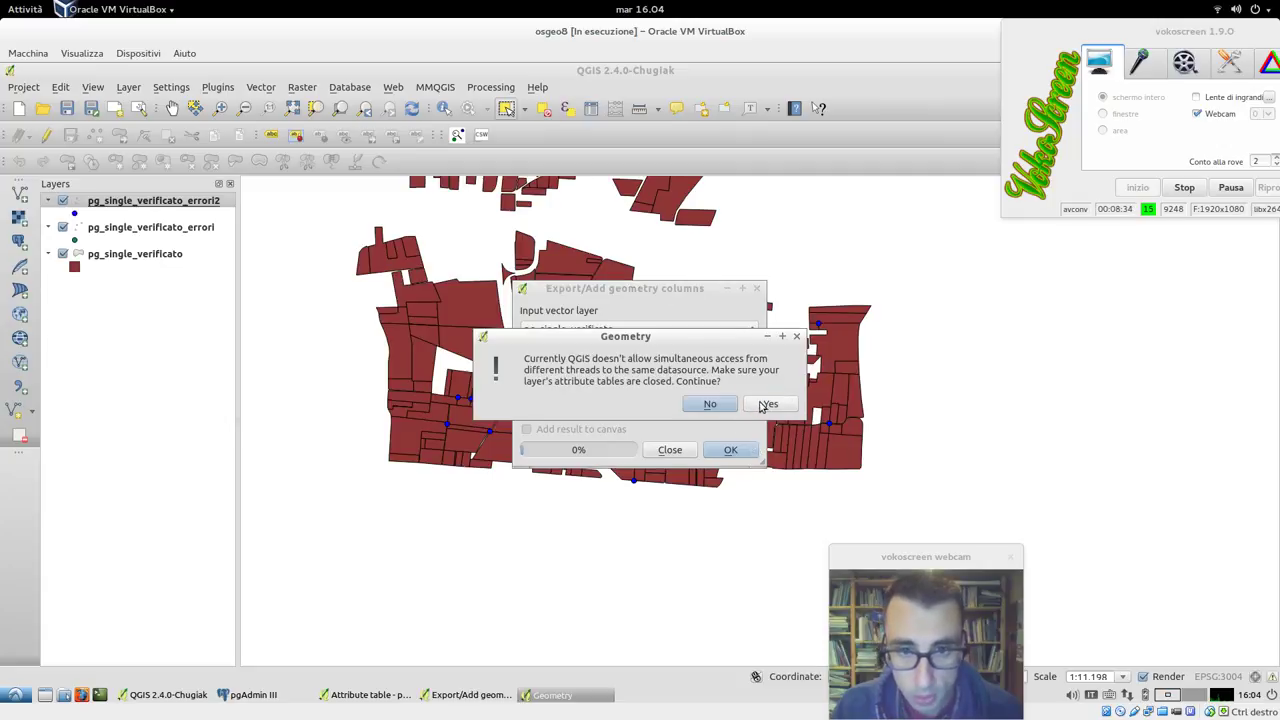
click(762, 407)
click(720, 408)
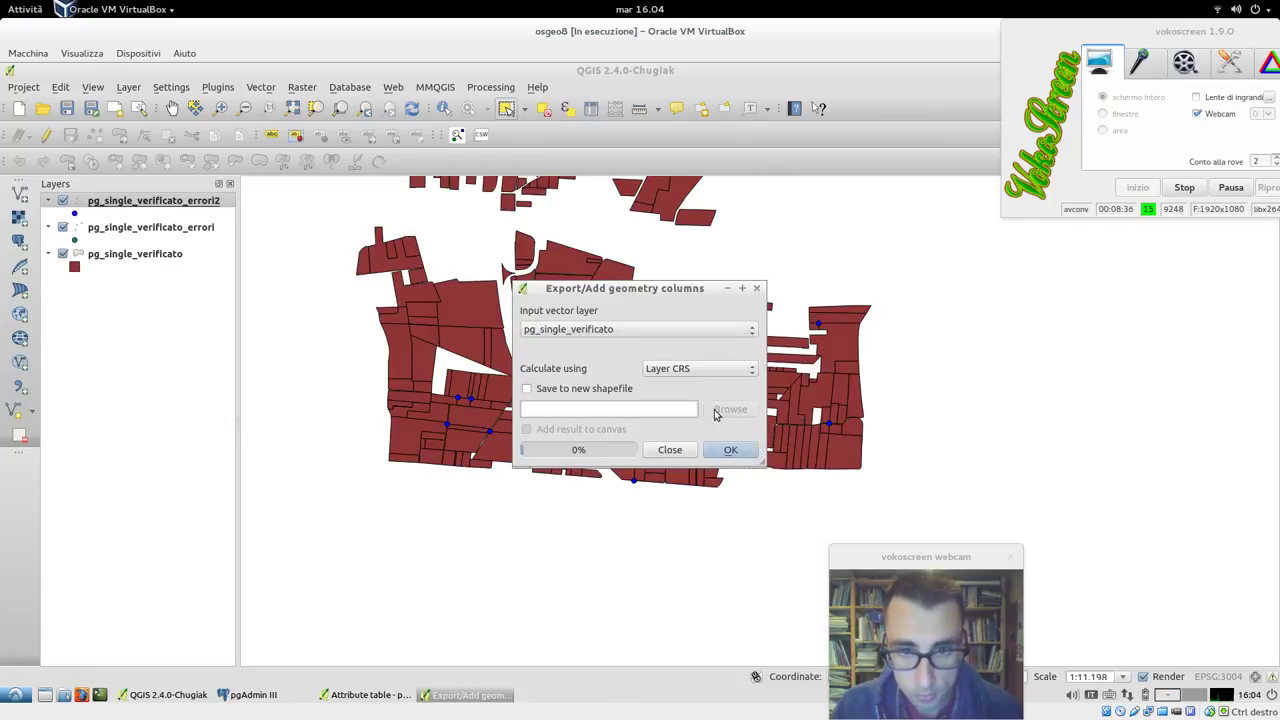
click(672, 449)
- Review the error records in the attribute table of pg_single_verificato_errori2 and close it
right_click(155, 207)
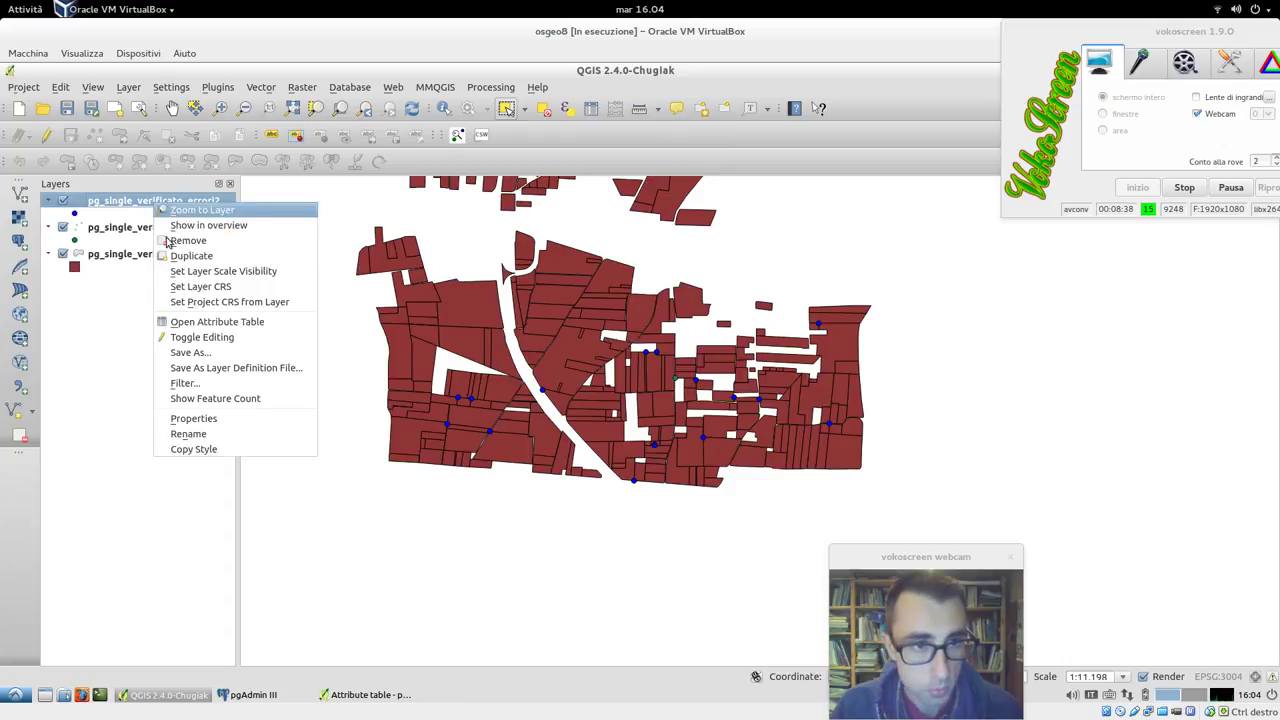
click(234, 321)
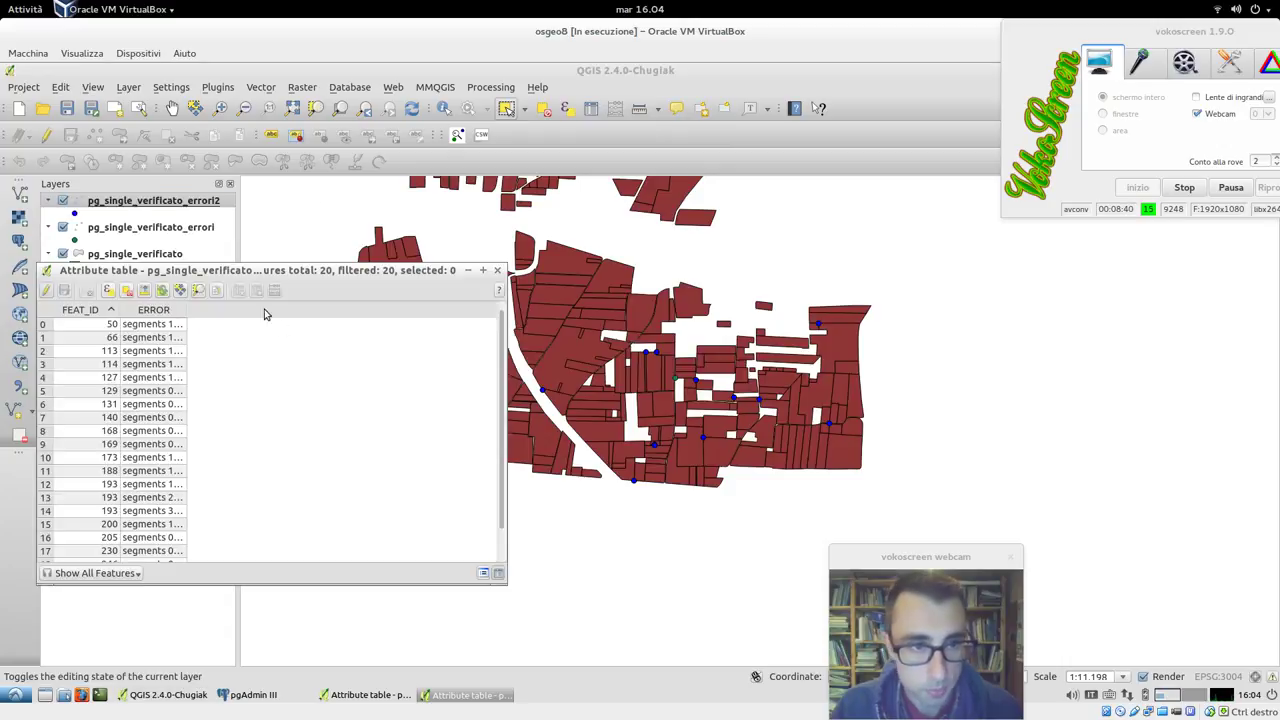
click(495, 271)
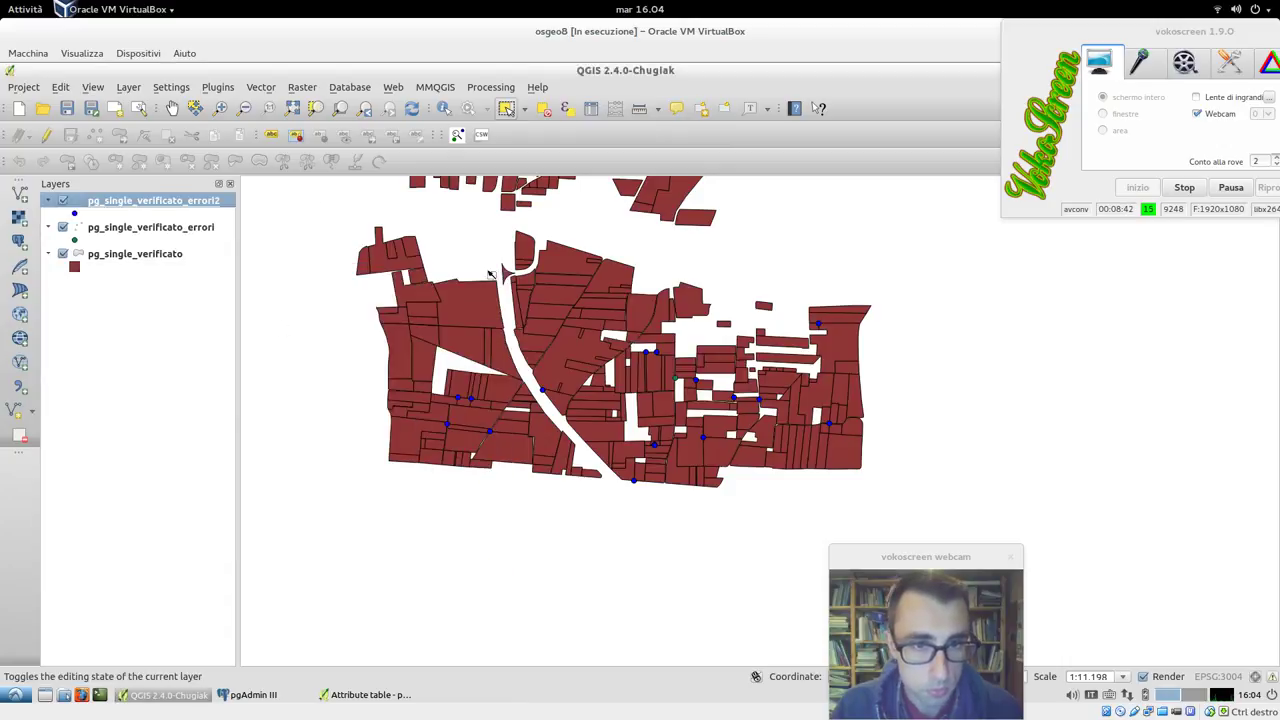
- Open the attribute table of pg_single_verificato, widen it and sort the records by ascending AREA
click(117, 257)
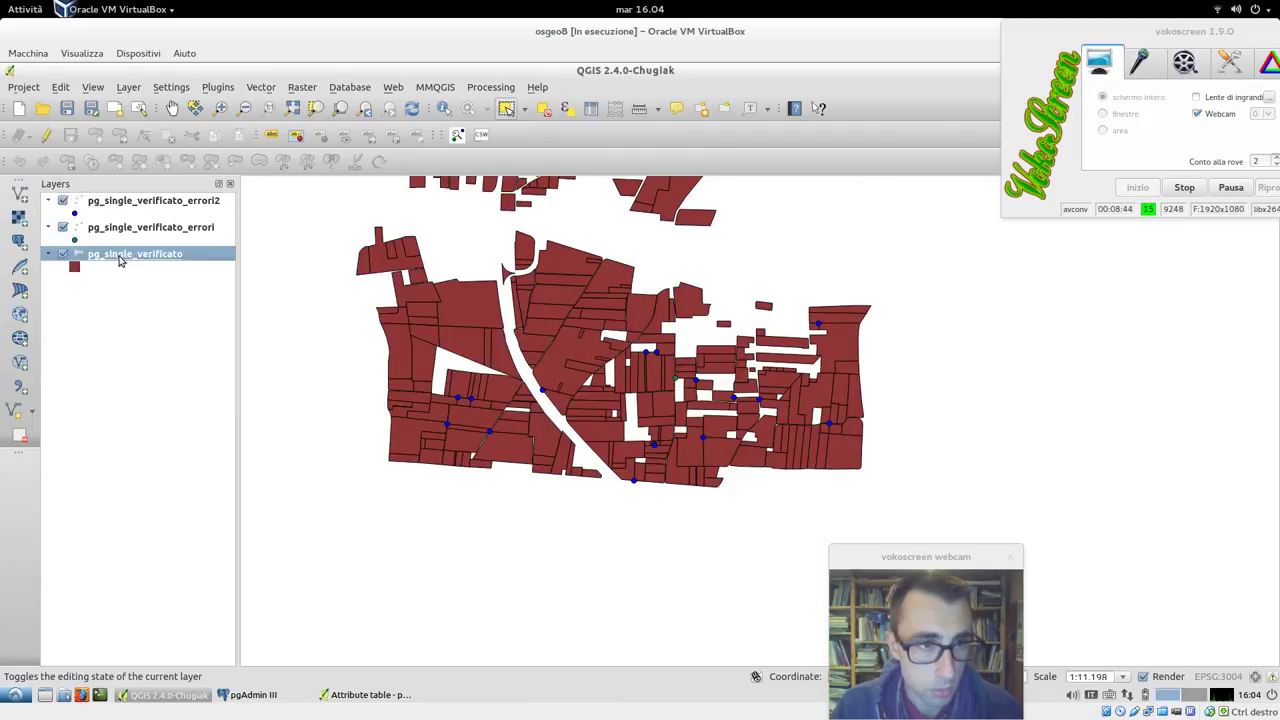
right_click(153, 263)
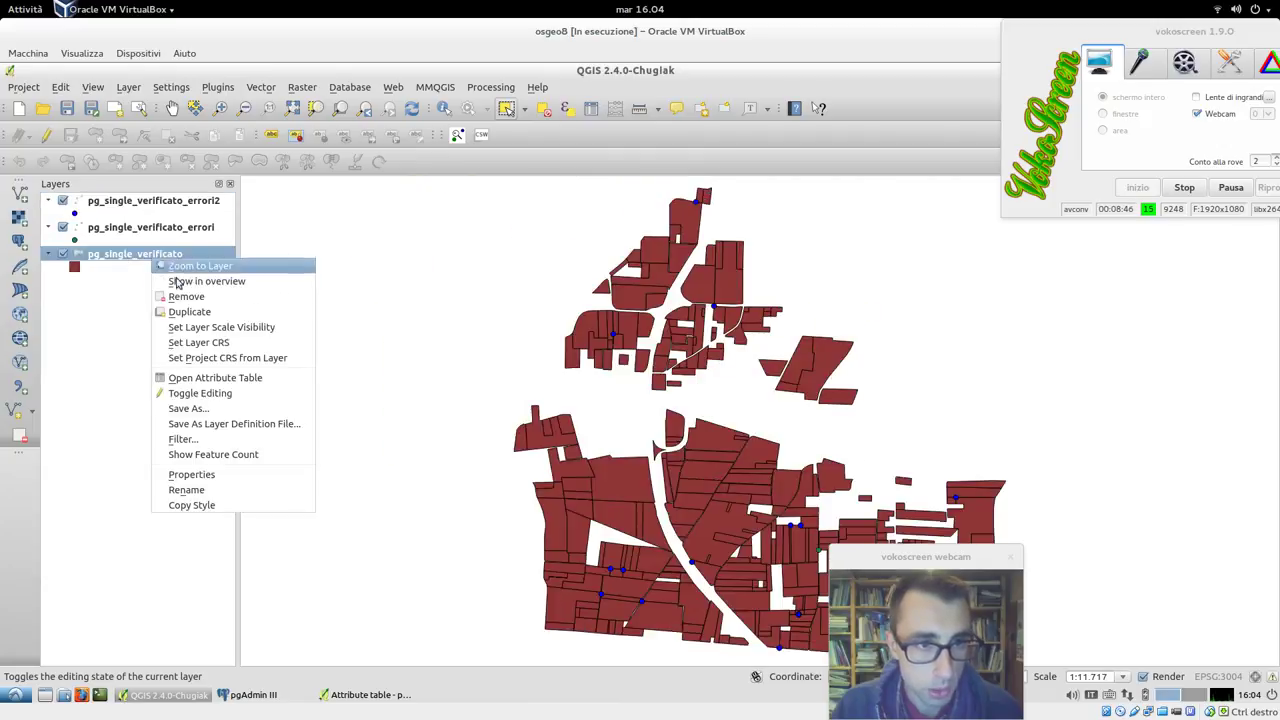
click(240, 381)
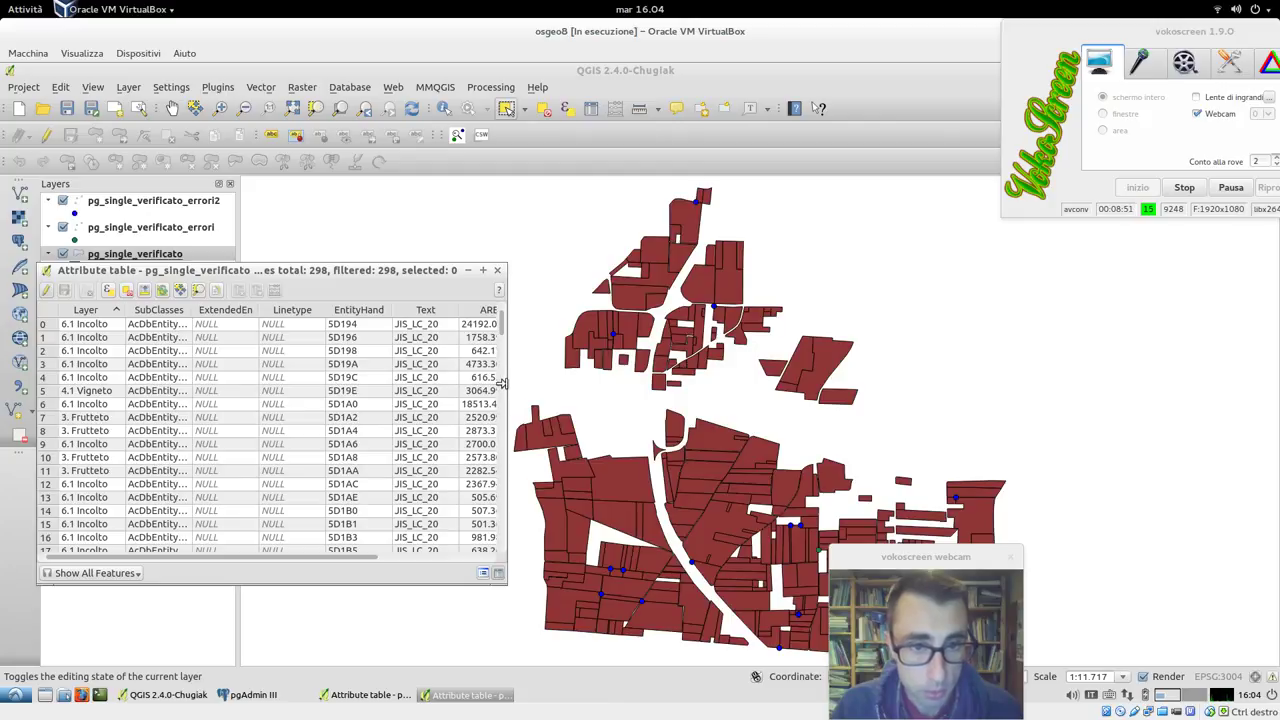
drag(502, 383, 752, 386)
click(508, 312)
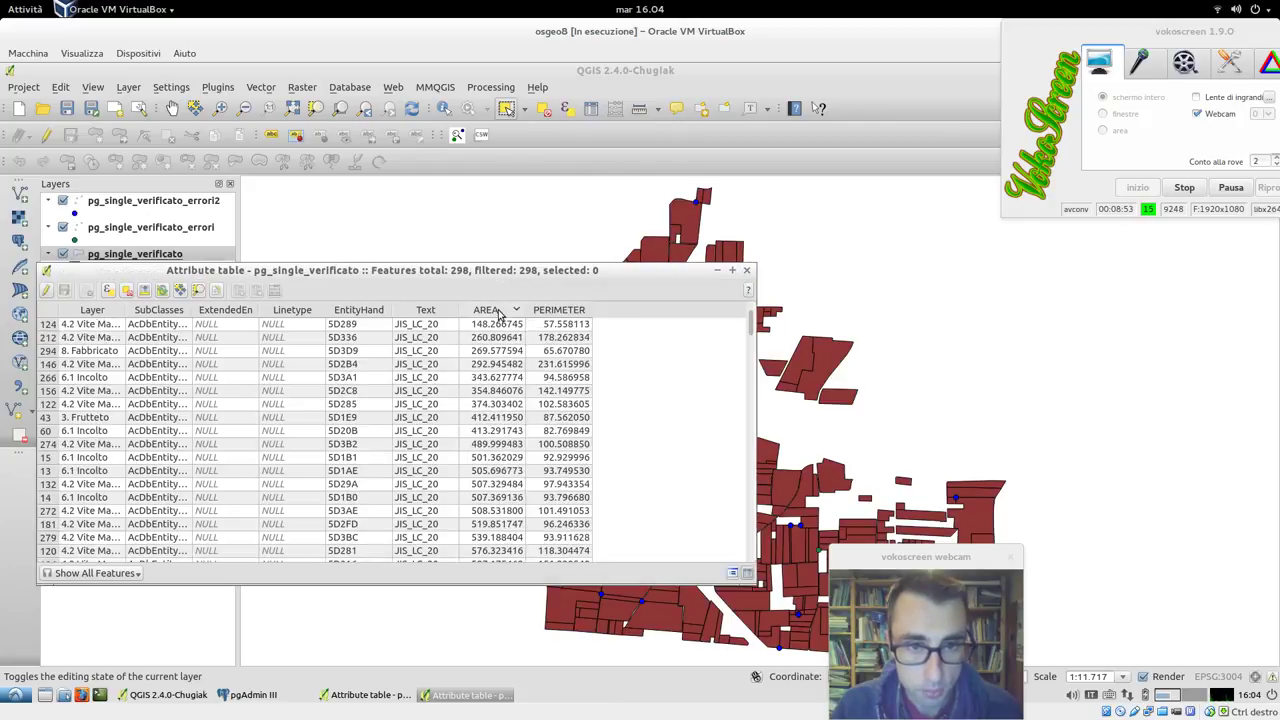
click(502, 314)
click(497, 314)
- Select the record with the smallest area, locate its parcel on the map and close the attribute table
click(50, 326)
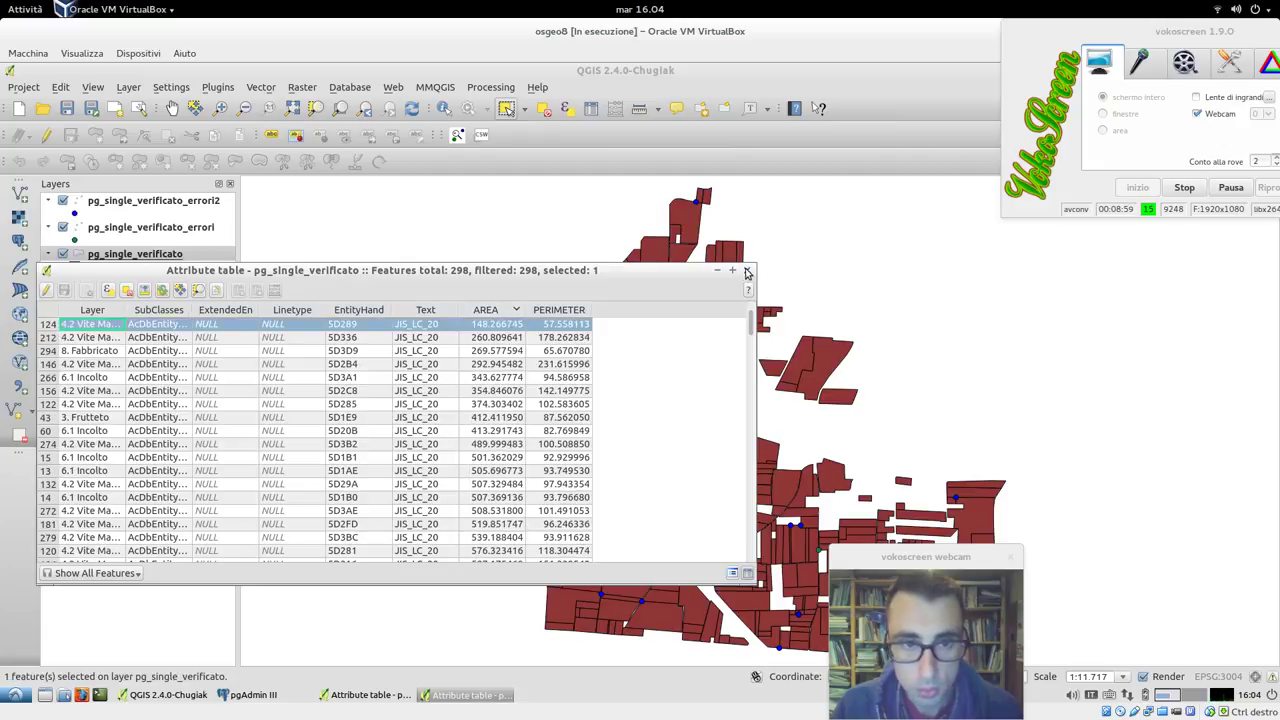
click(198, 290)
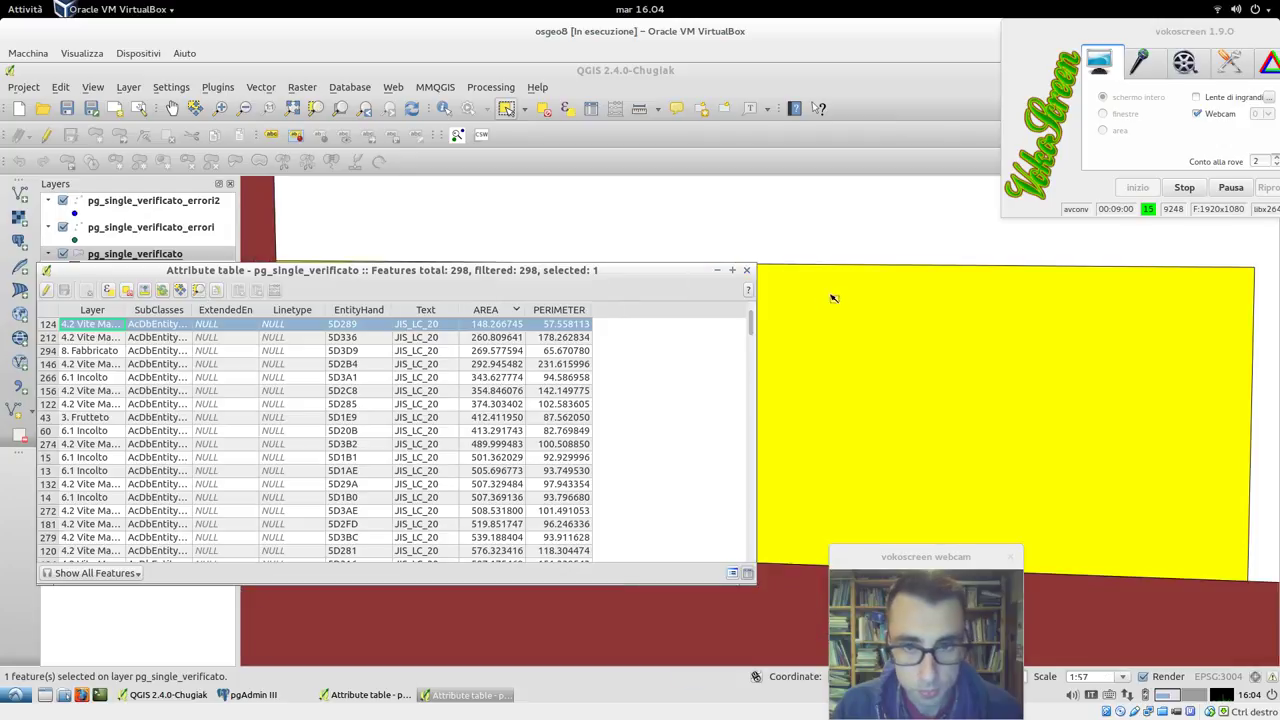
click(748, 270)
scroll(688, 362, down, 6)
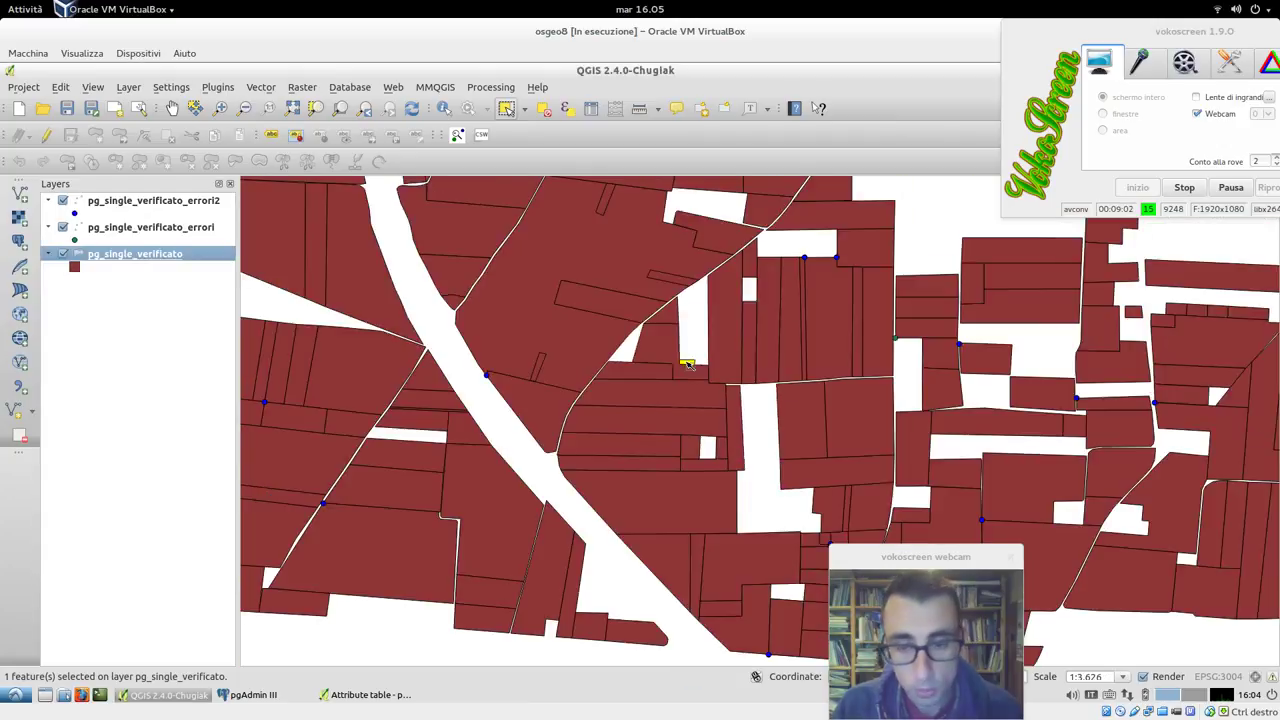
- Examine the blue error point beside the diagonal white strip at close range and select the large parcel adjoining it
scroll(486, 375, up, 2)
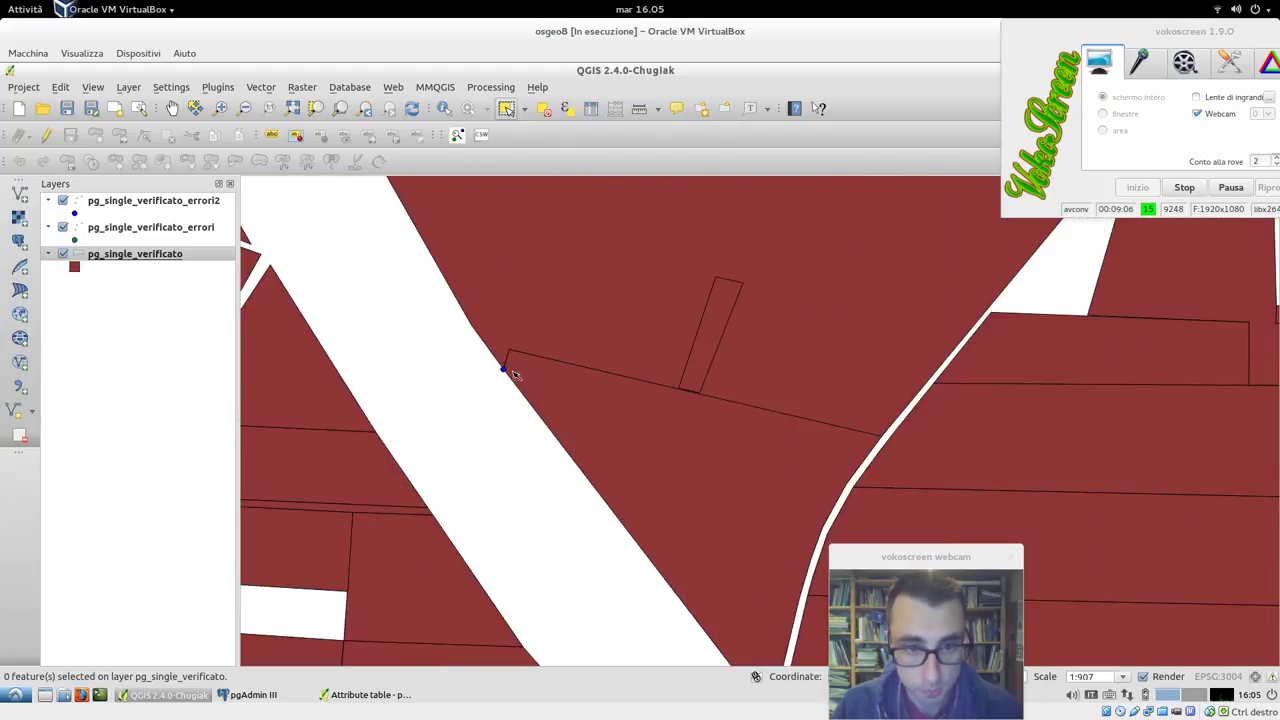
scroll(514, 375, up, 5)
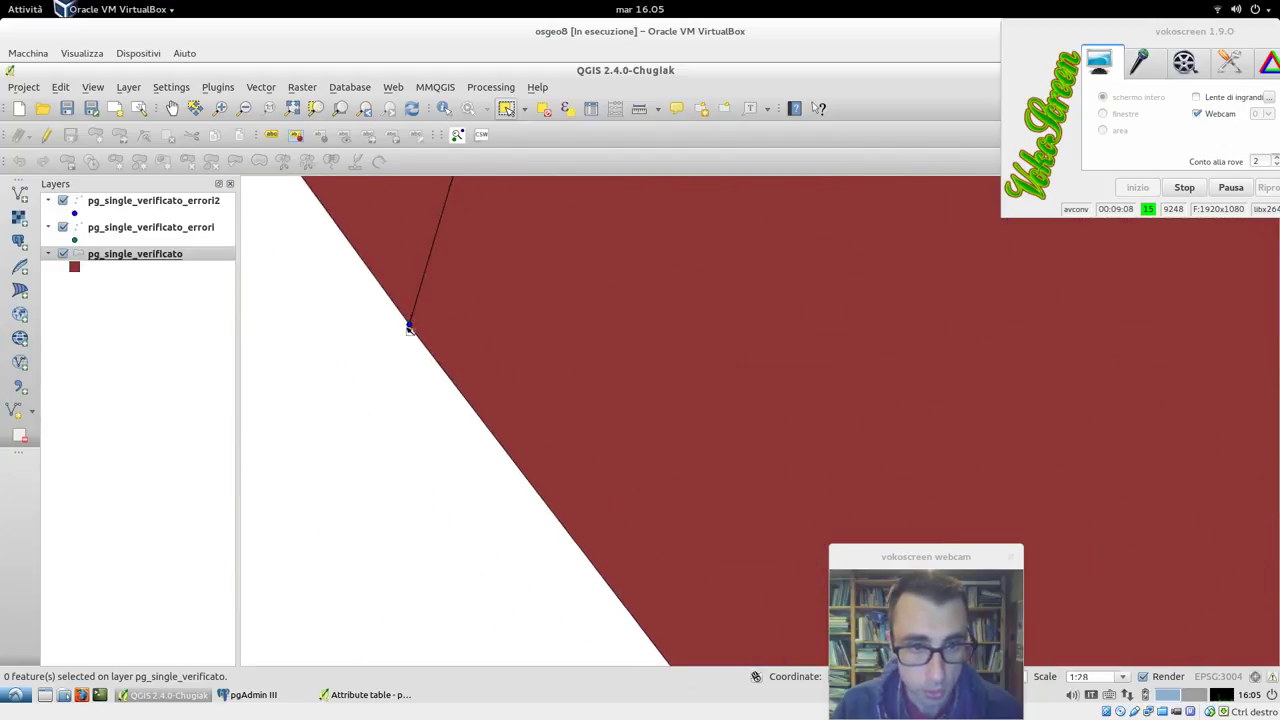
scroll(408, 328, up, 3)
scroll(522, 278, up, 2)
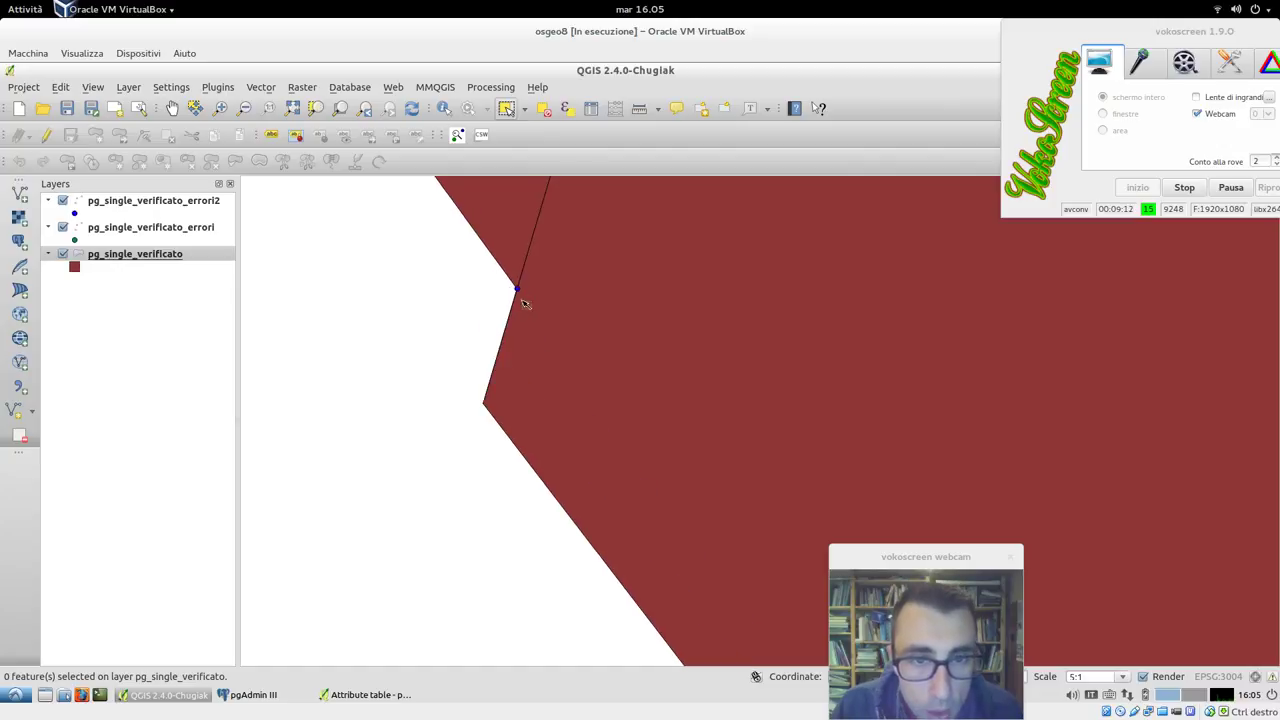
click(524, 304)
click(518, 246)
click(540, 290)
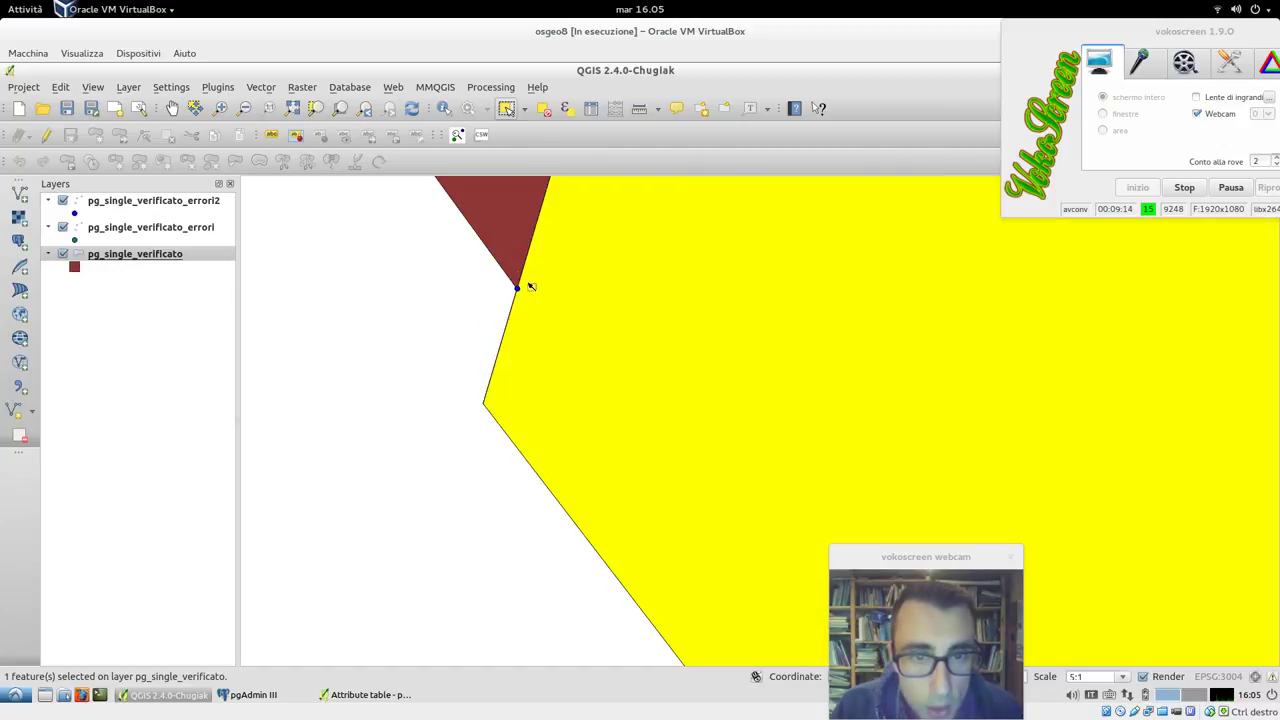
- Select the wedge-shaped parcel ending at the error point and inspect where its corner meets the large parcel's edge
click(510, 262)
click(460, 315)
click(518, 268)
scroll(575, 408, down, 3)
scroll(575, 408, up, 2)
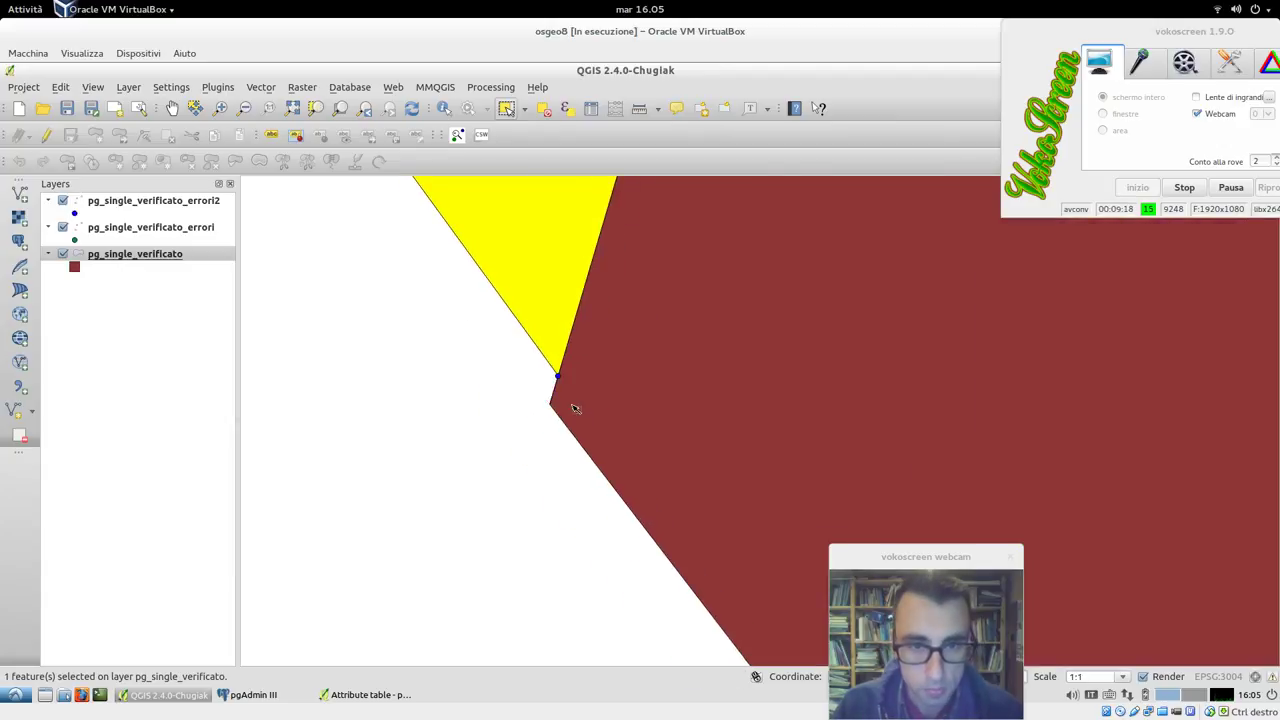
scroll(558, 376, up, 3)
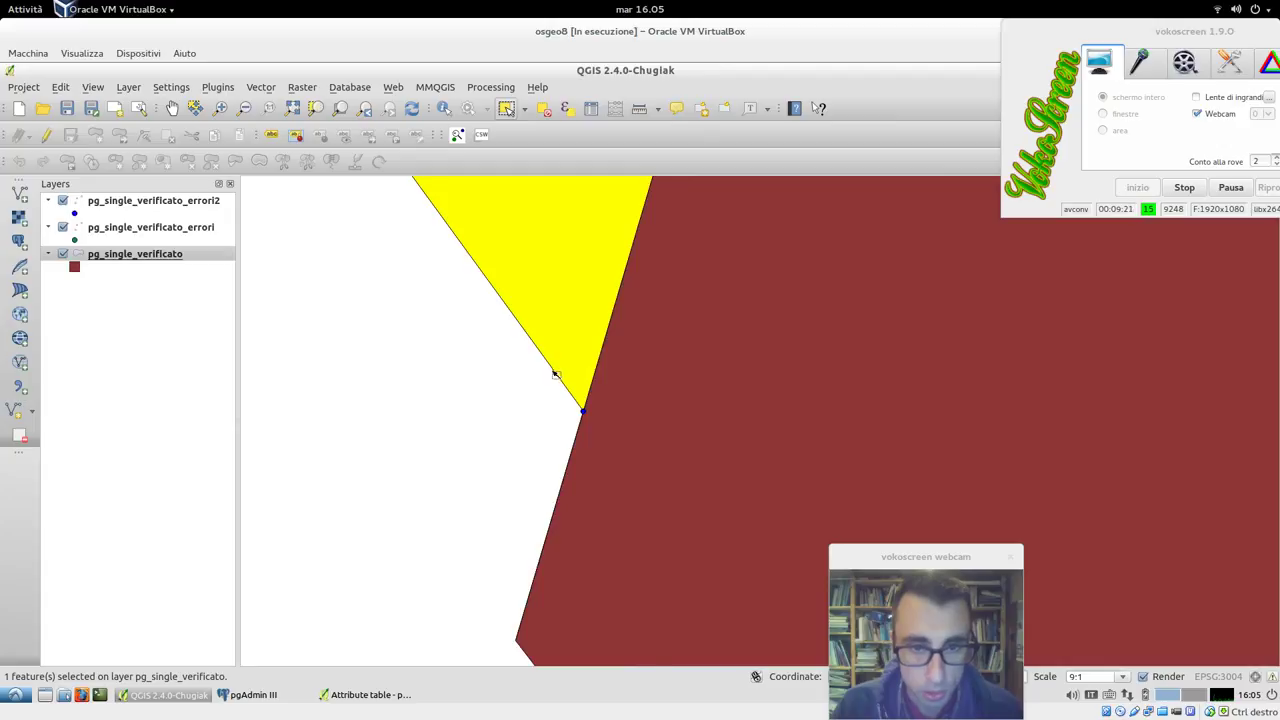
scroll(556, 374, down, 2)
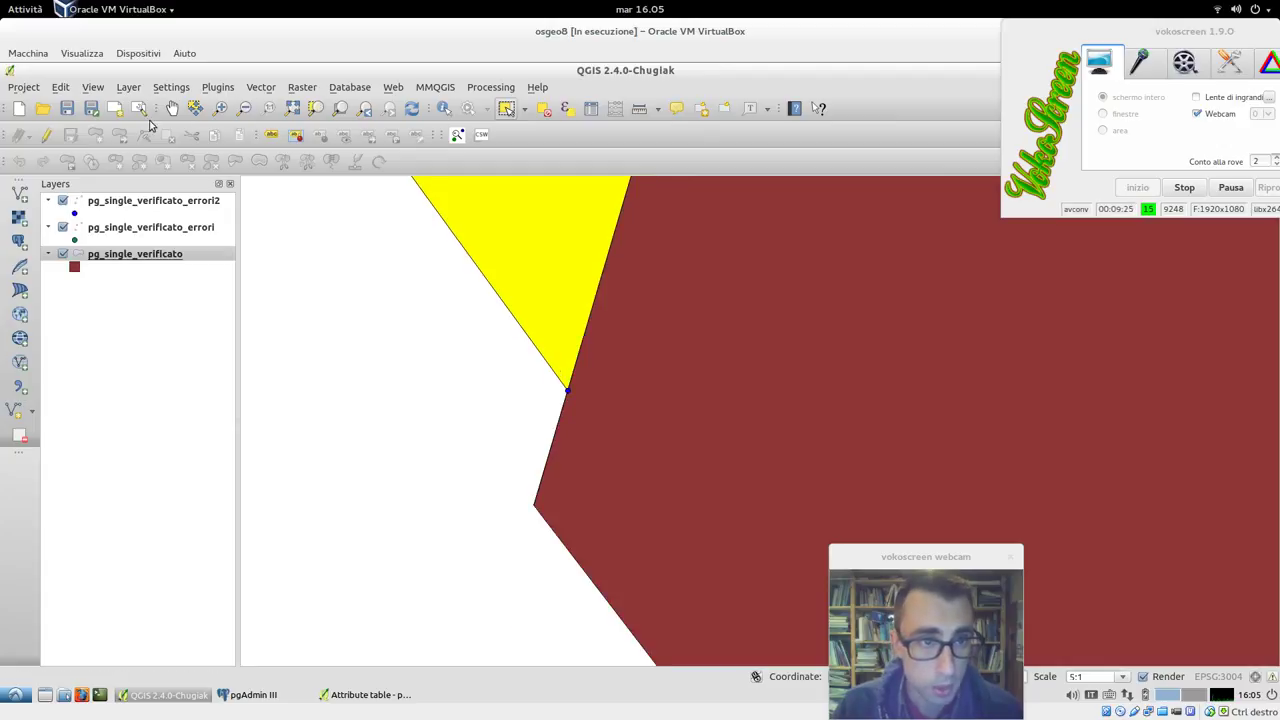
- Start editing pg_single_verificato with the Node Tool and hide the layers pg_single_verificato_errori2 and pg_single_verificato_errori
click(46, 135)
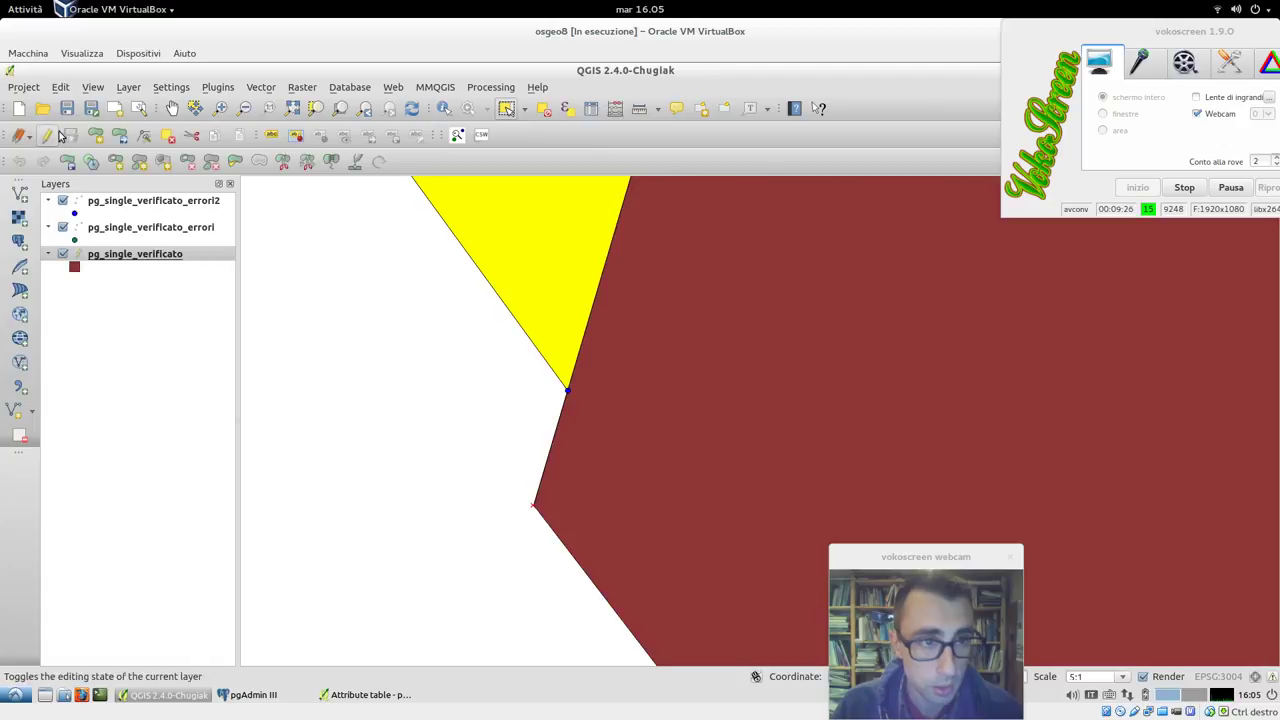
click(144, 135)
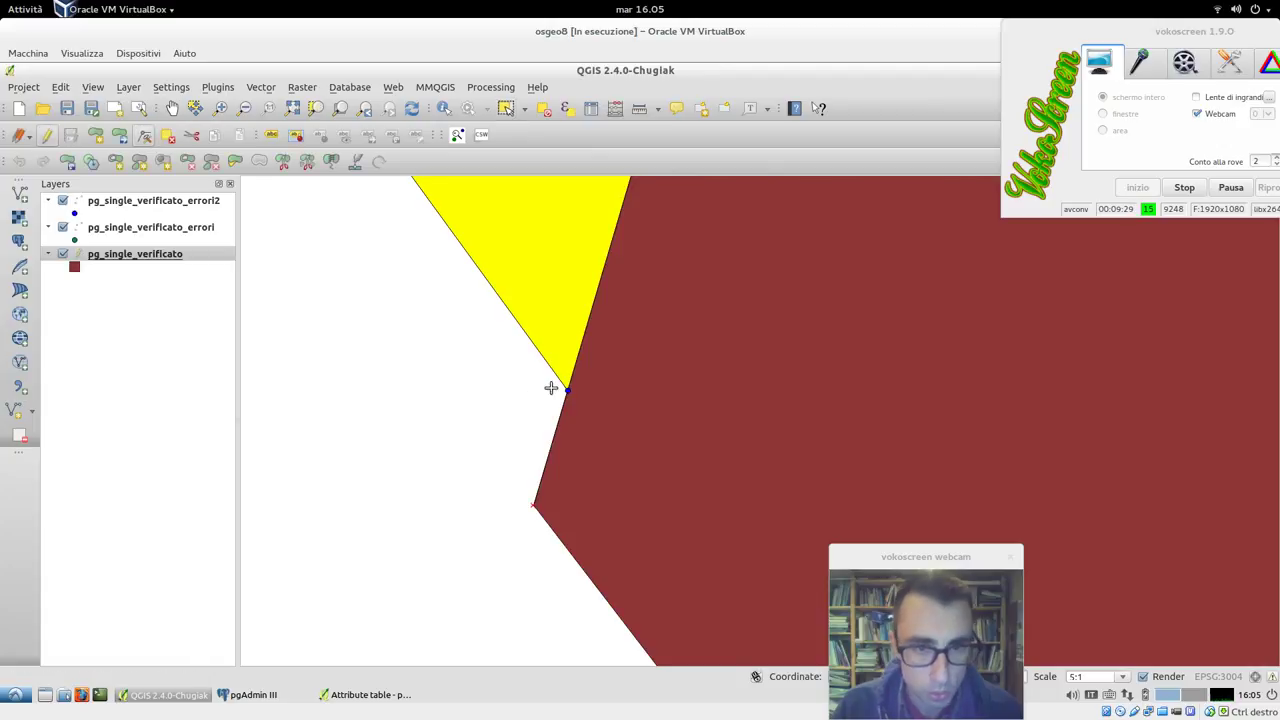
click(66, 201)
click(63, 227)
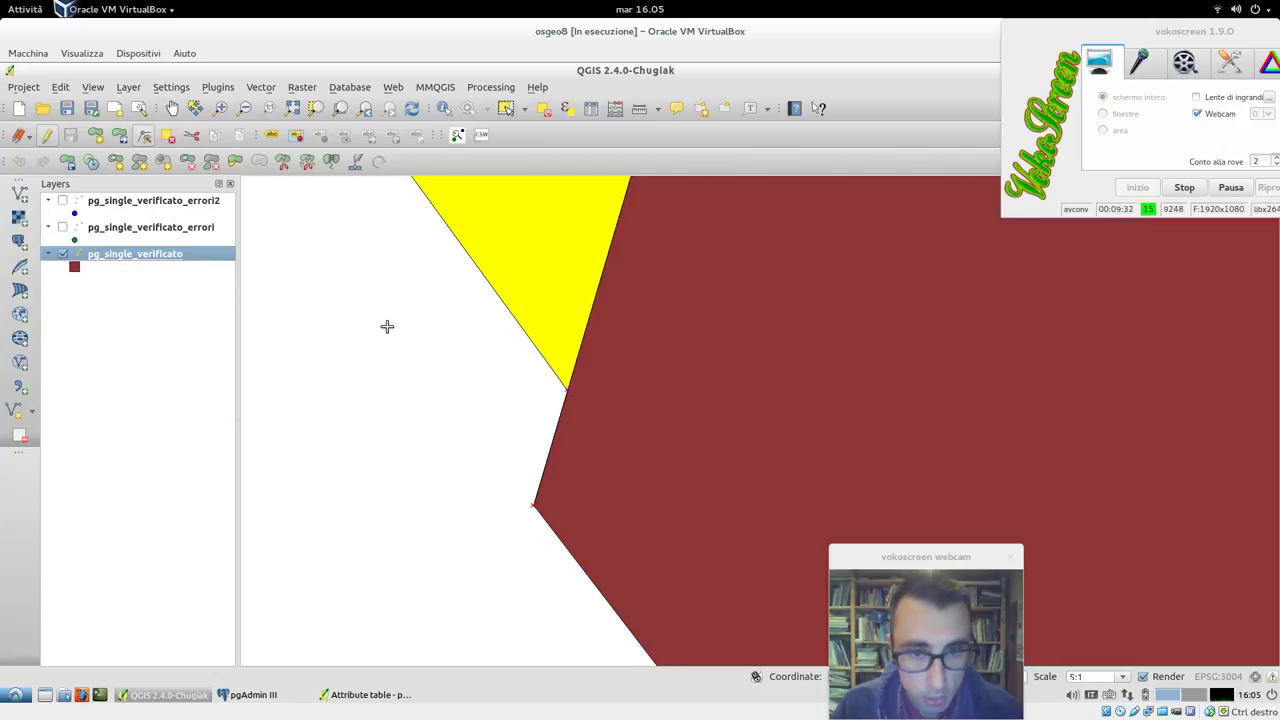
- Try moving the wedge parcel's corner vertex outward and the large parcel's coincident vertex inward, and undo both moves
click(567, 392)
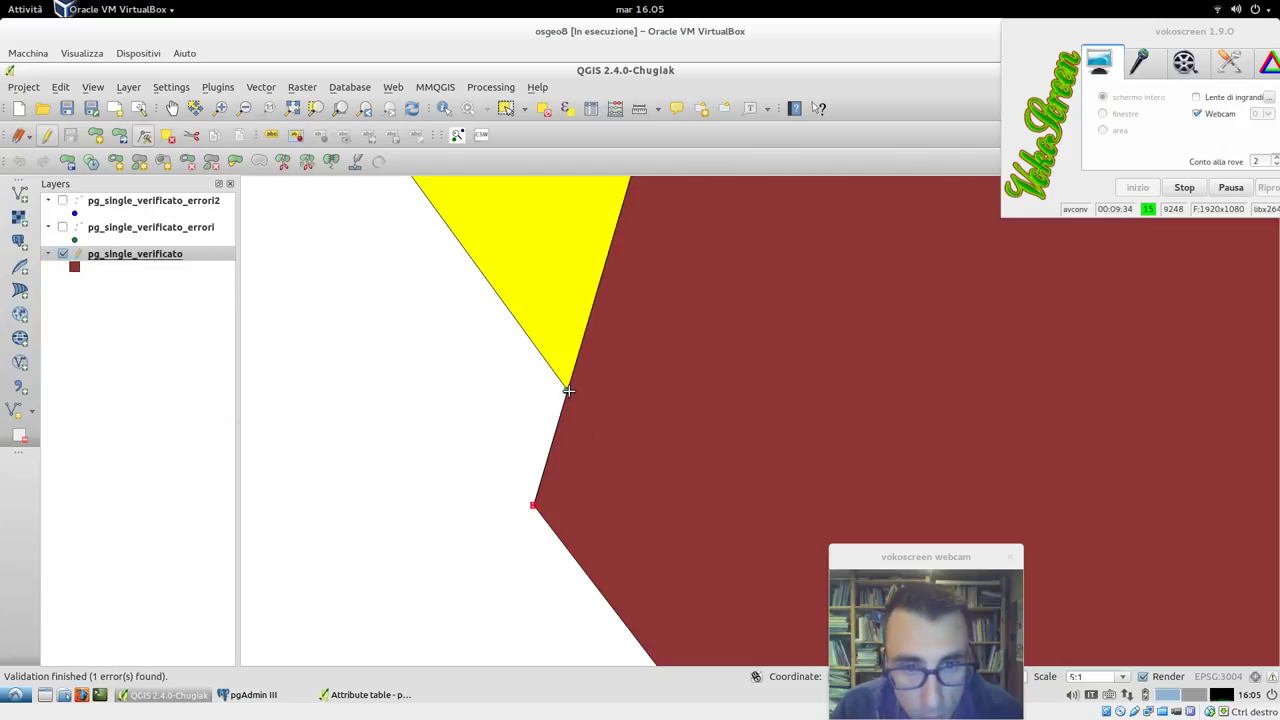
drag(568, 391, 501, 424)
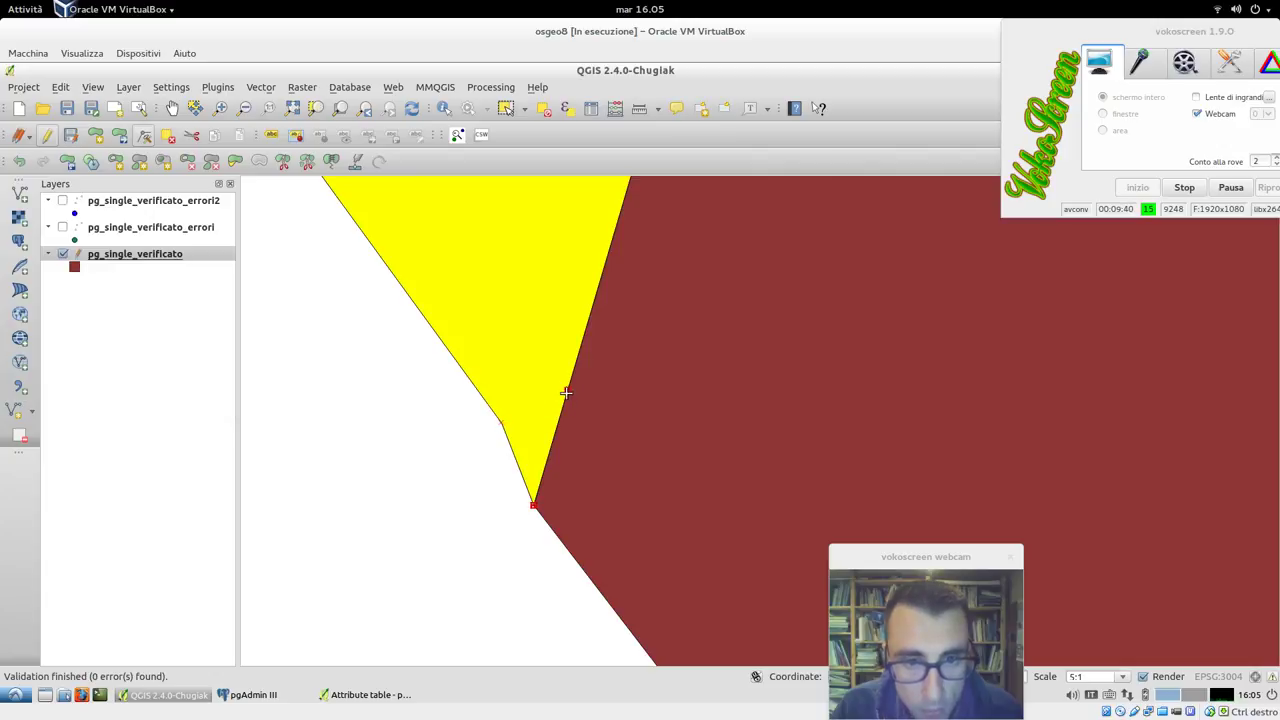
drag(567, 391, 600, 407)
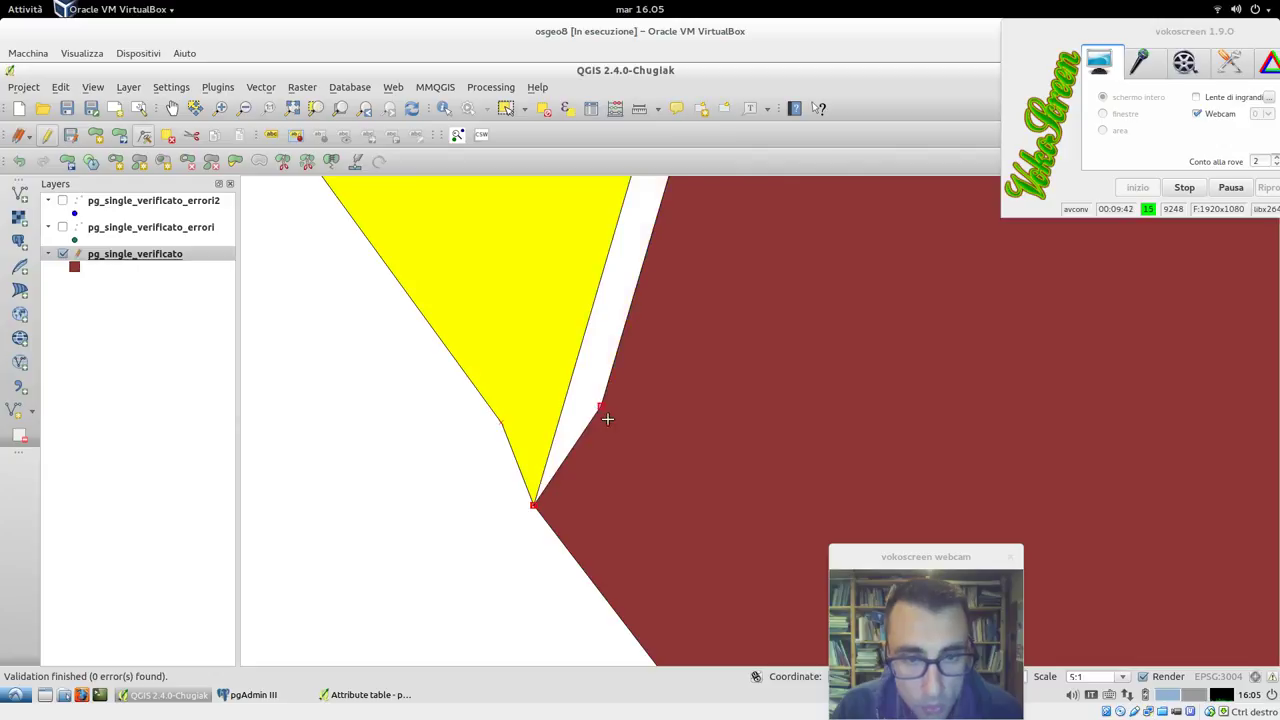
key(ctrl+z)
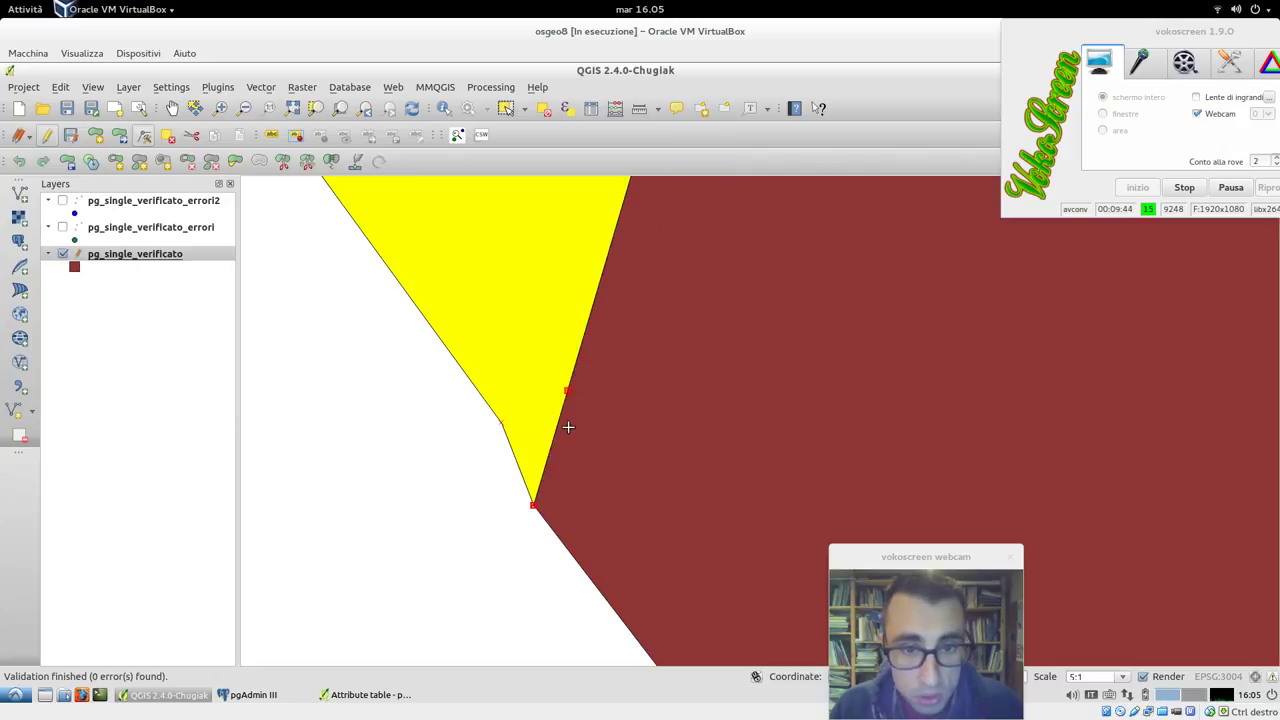
key(ctrl+z)
- Move the large parcel's vertex at the shared corner outward beyond the wedge parcel, and select the large parcel to inspect its outline
drag(564, 391, 490, 405)
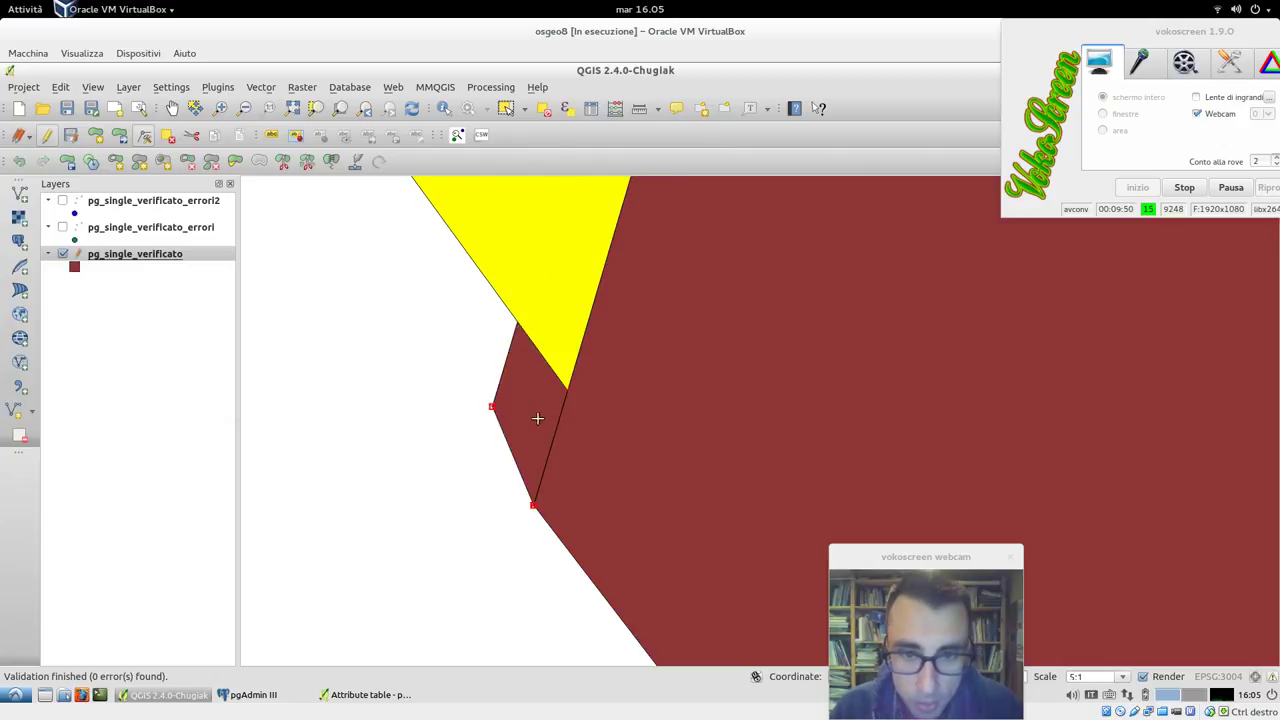
click(506, 108)
click(520, 457)
click(521, 457)
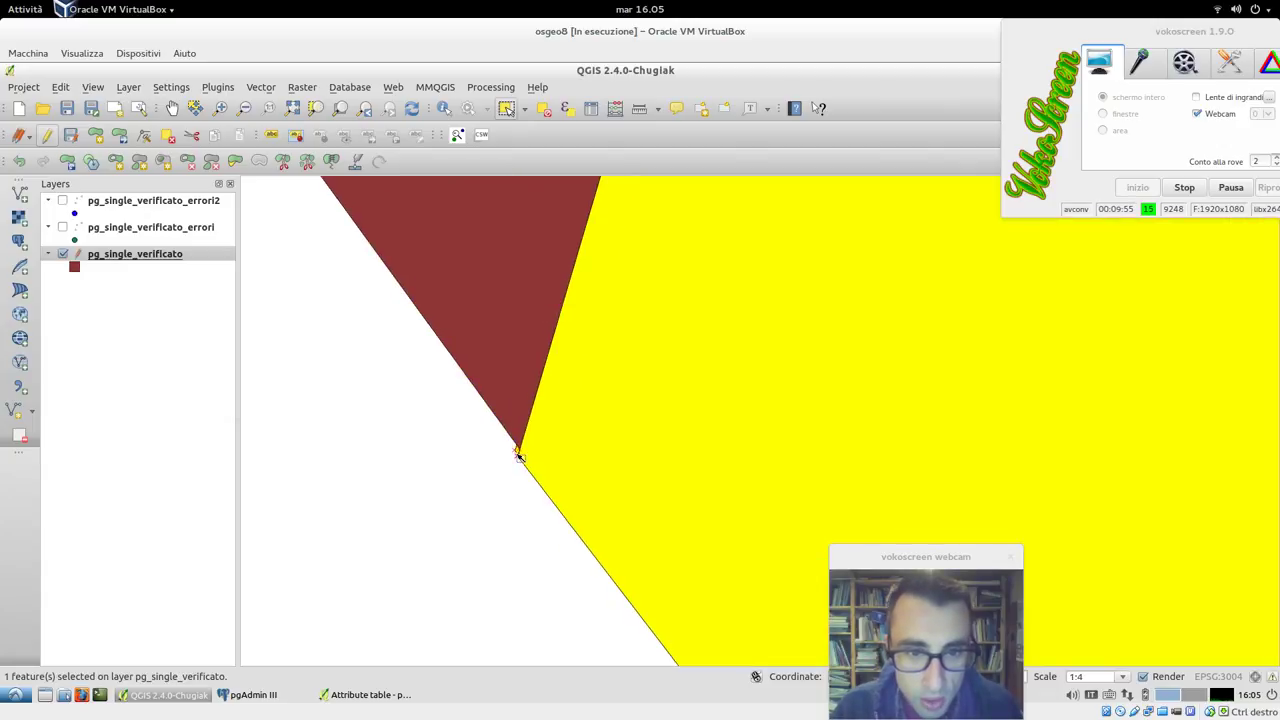
scroll(520, 457, up, 2)
scroll(520, 457, down, 2)
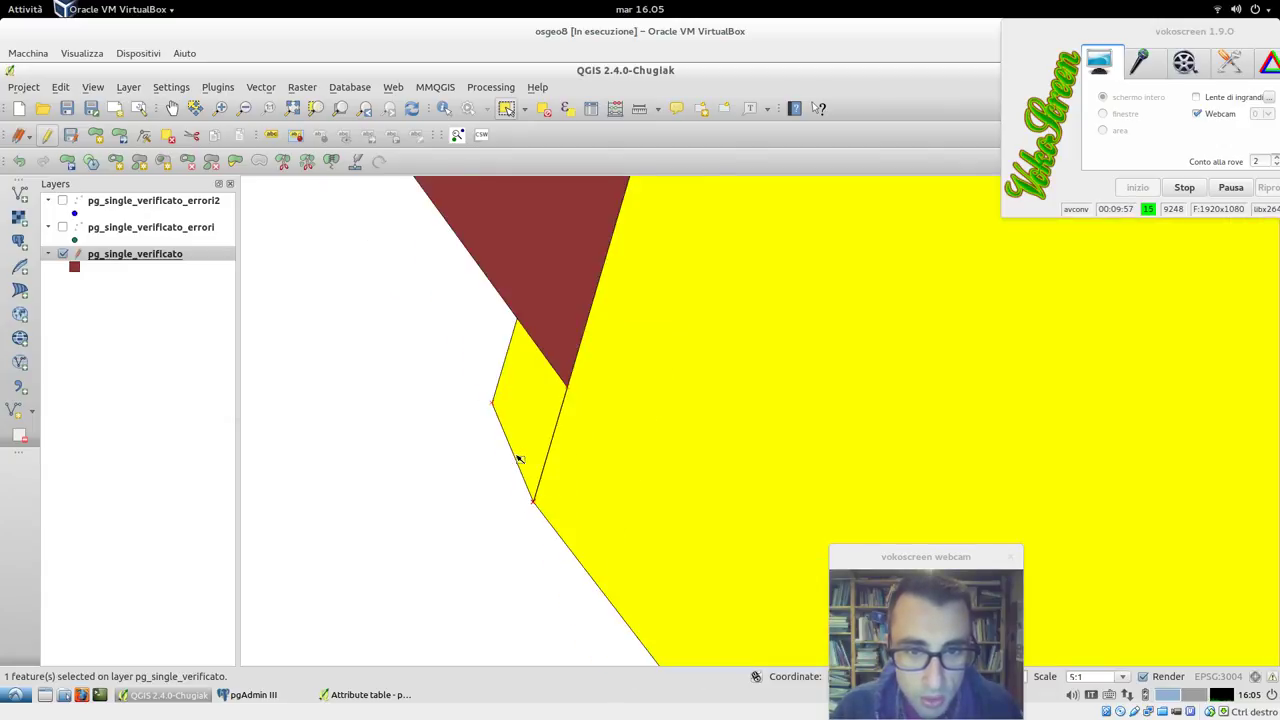
scroll(520, 457, down, 1)
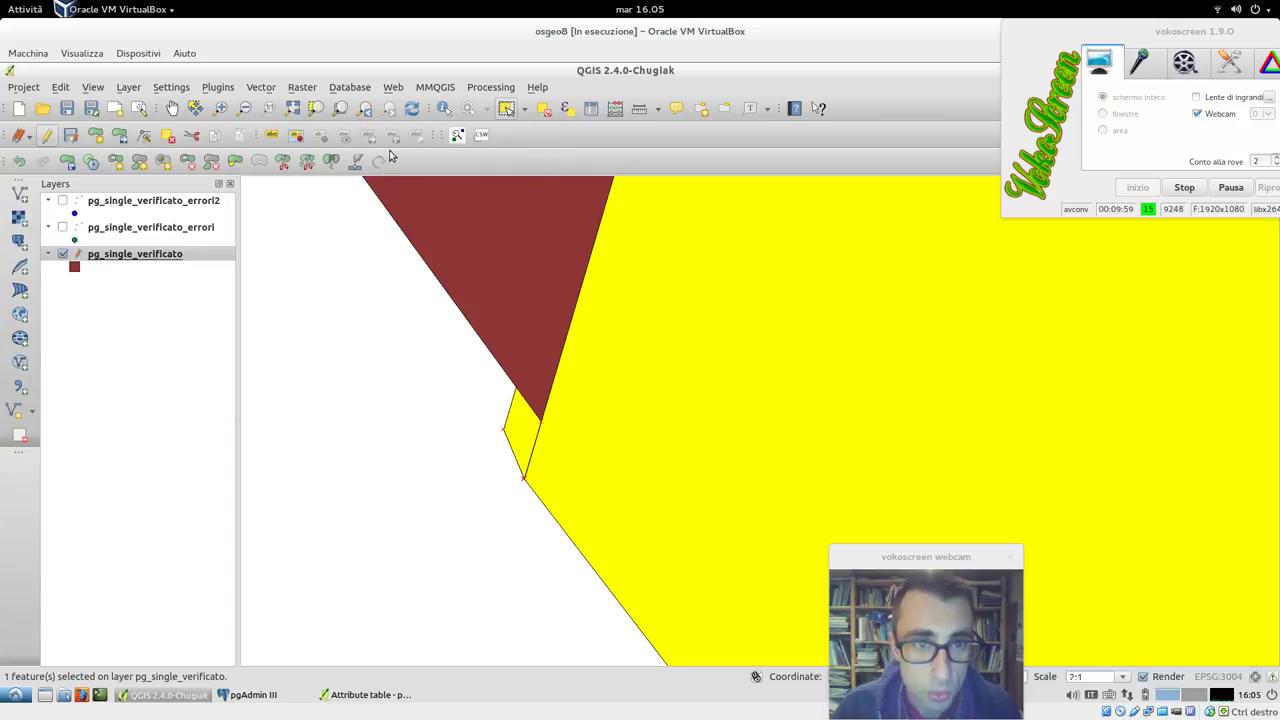
- Move the wedge parcel's corner vertex outward past the large parcel's displaced vertex and check the corner at a smaller scale
click(146, 135)
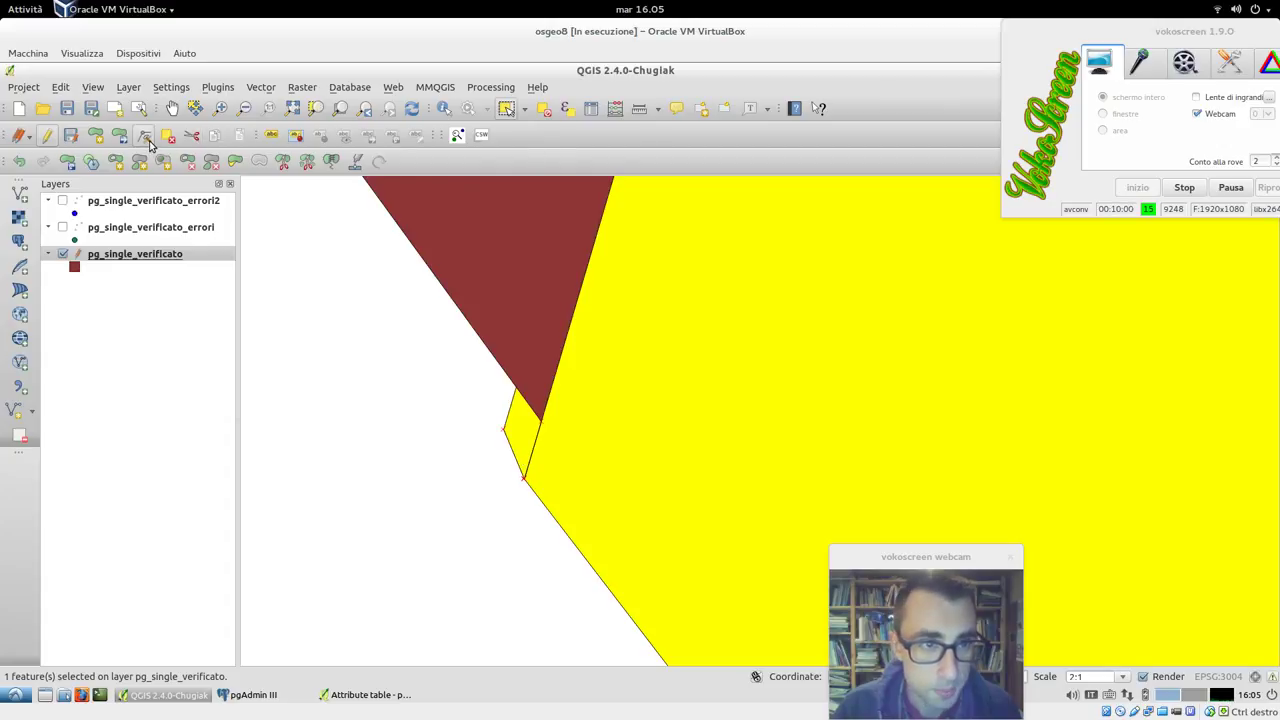
click(544, 426)
drag(543, 422, 472, 373)
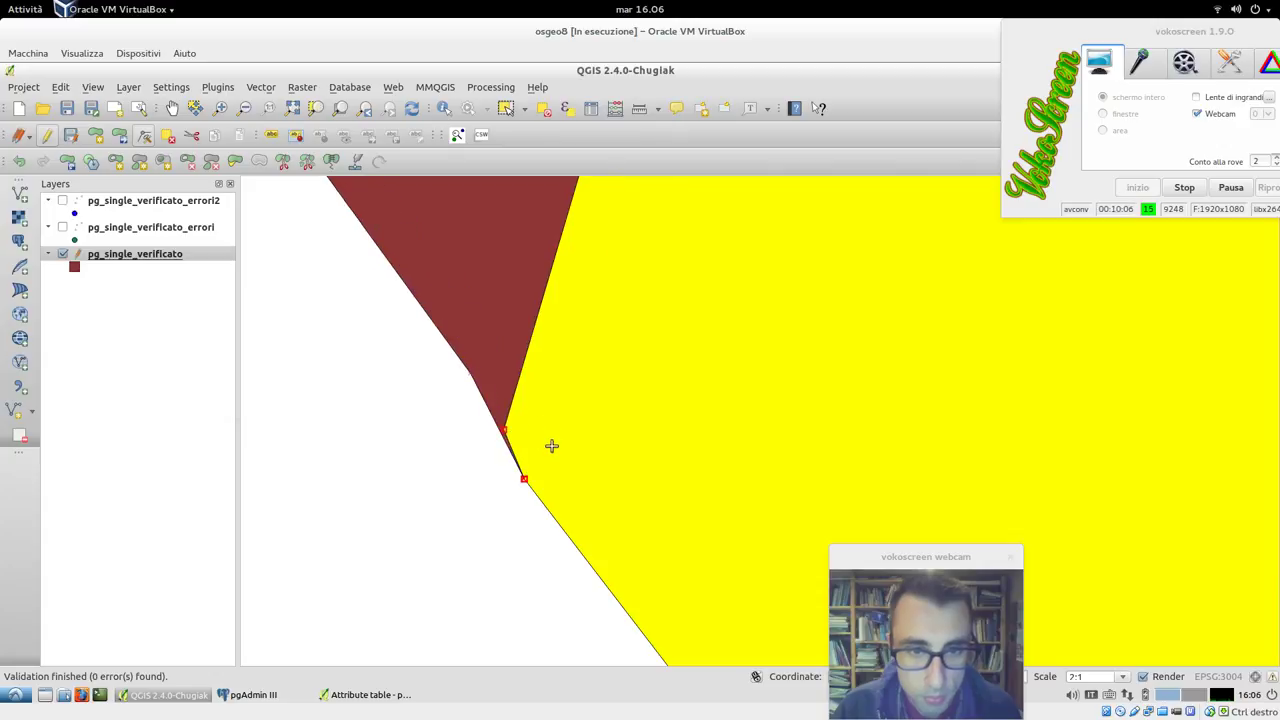
scroll(551, 446, down, 4)
scroll(550, 446, down, 5)
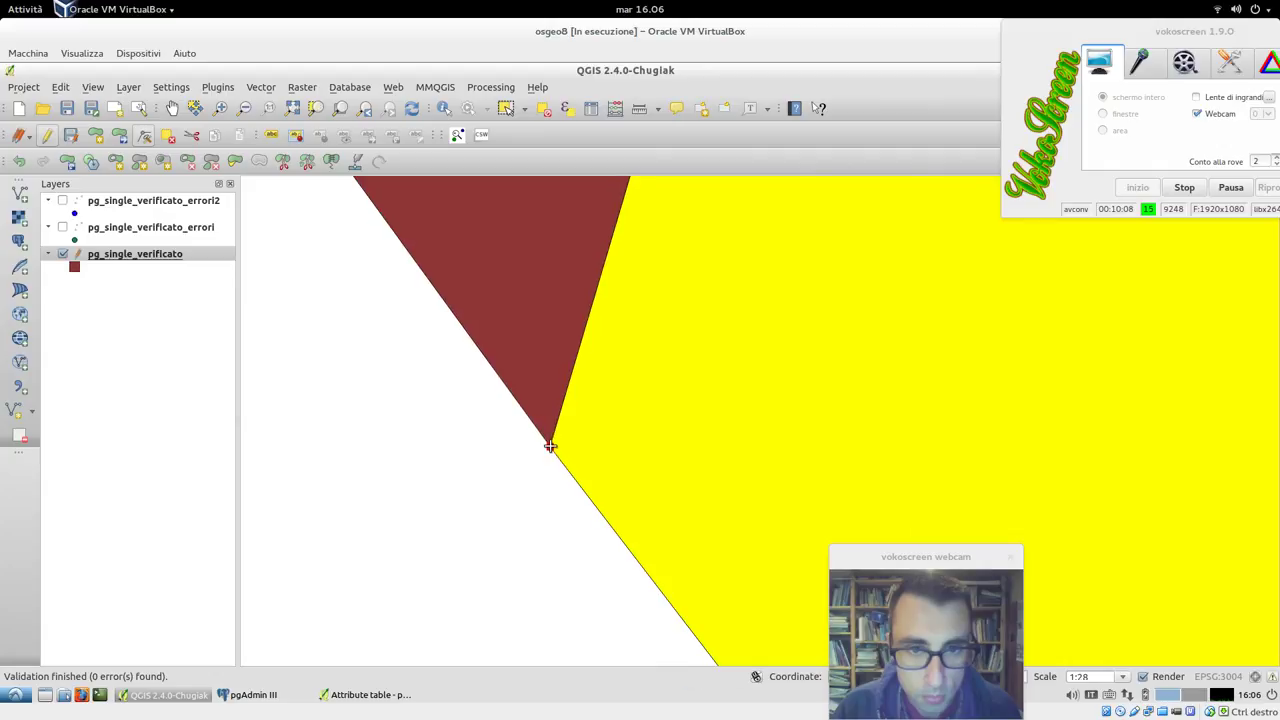
- Undo the remaining vertex move at the corner shared by the wedge parcel and the large parcel, and inspect the corner up close
scroll(550, 446, down, 6)
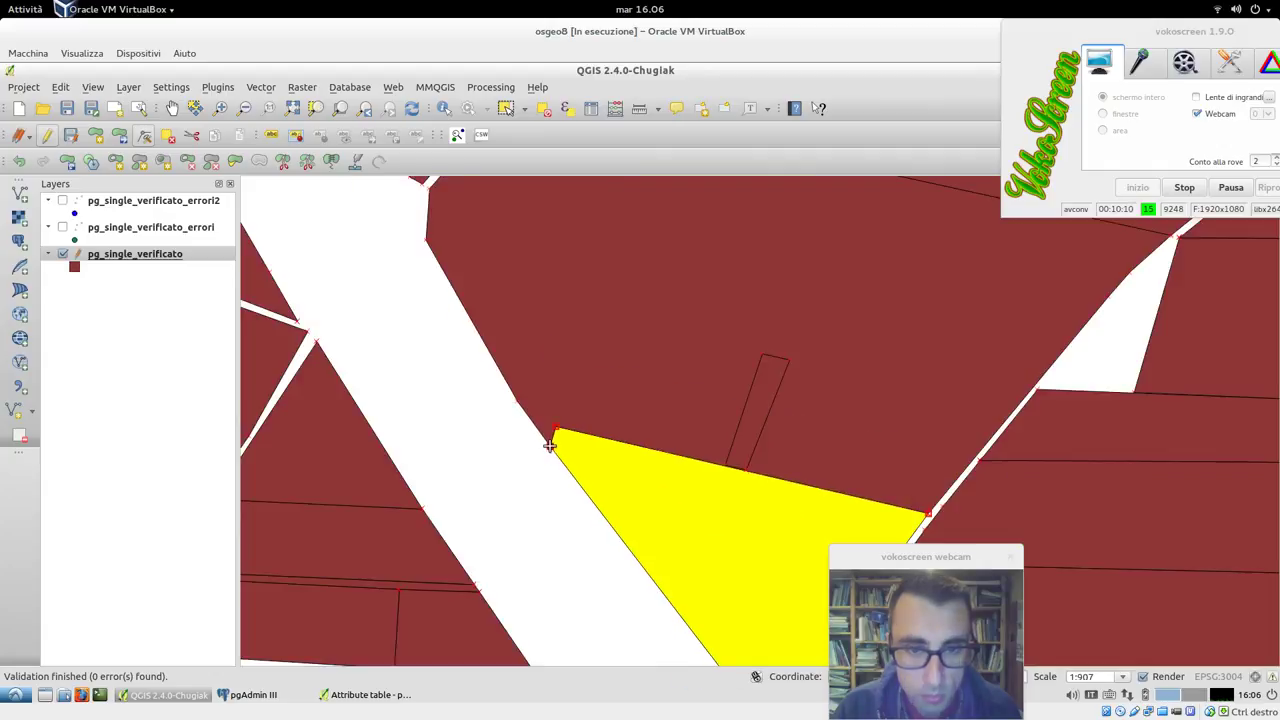
scroll(550, 446, up, 4)
scroll(550, 446, up, 3)
scroll(400, 445, up, 3)
key(ctrl+z)
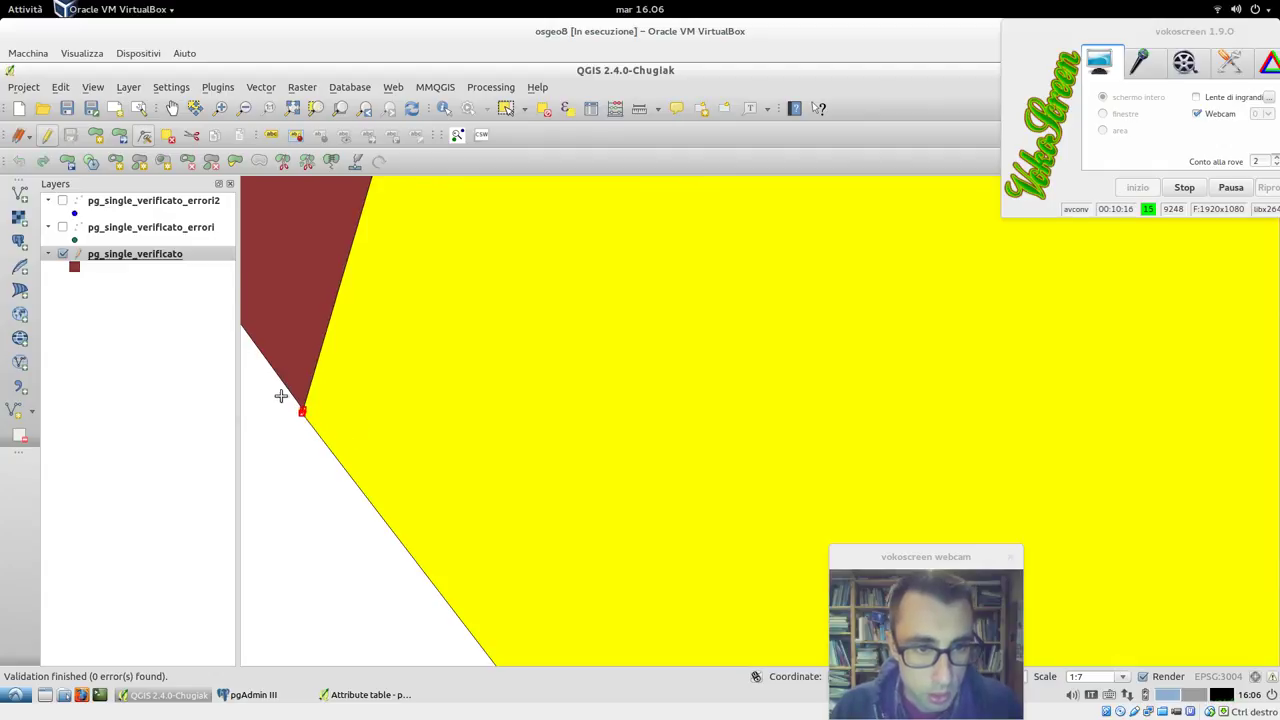
scroll(280, 395, up, 2)
scroll(280, 396, up, 2)
scroll(346, 456, down, 1)
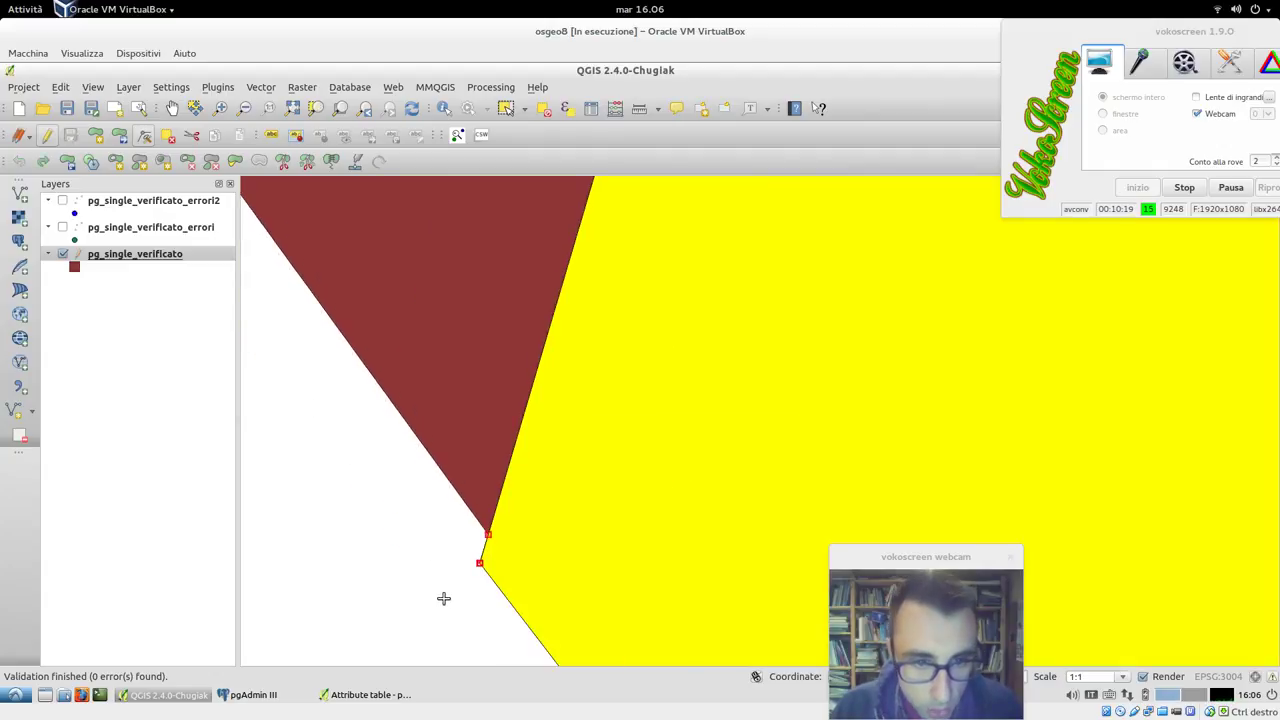
scroll(443, 600, down, 1)
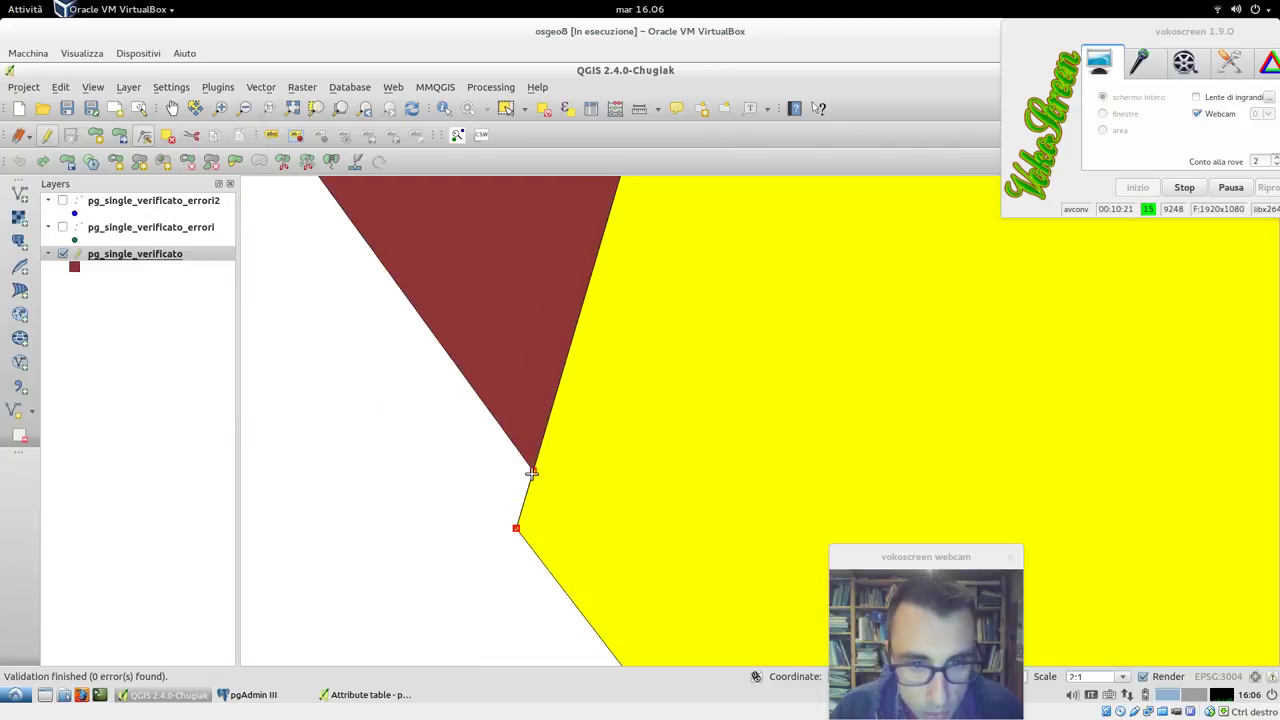
- Measure the distance between the wedge parcel's corner vertex and the large parcel's nearby vertex
click(640, 108)
click(534, 472)
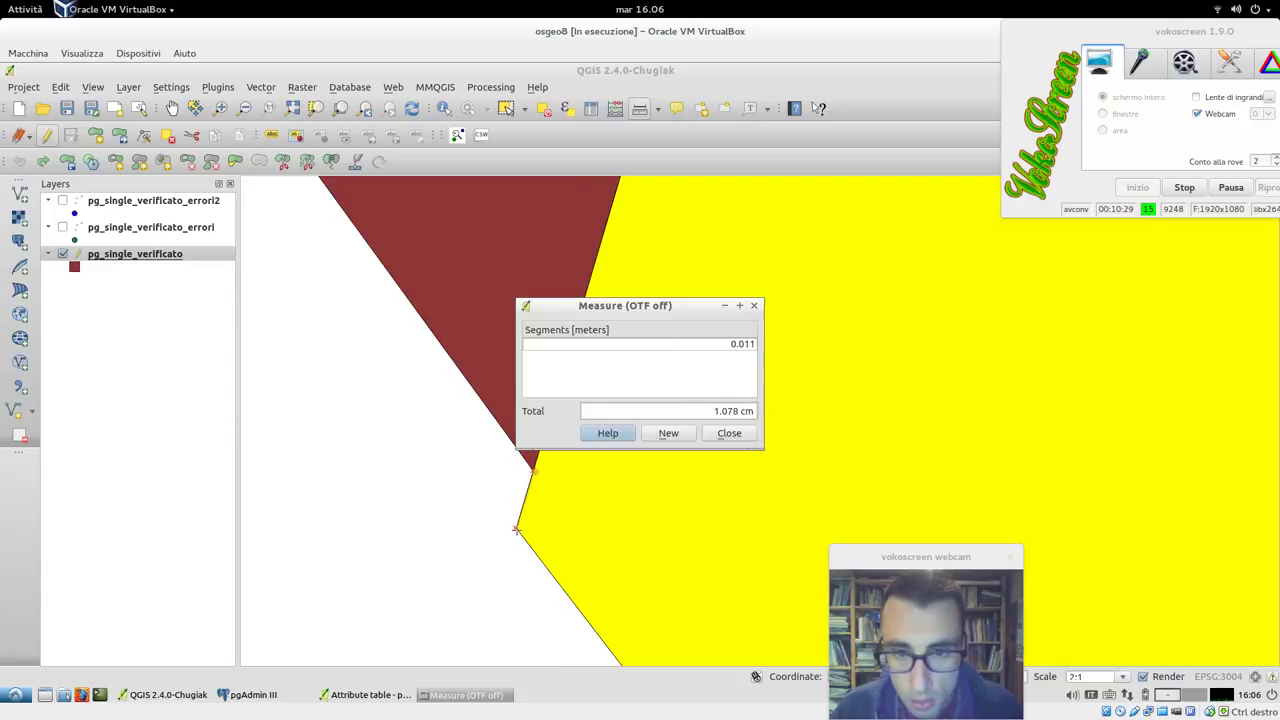
click(729, 433)
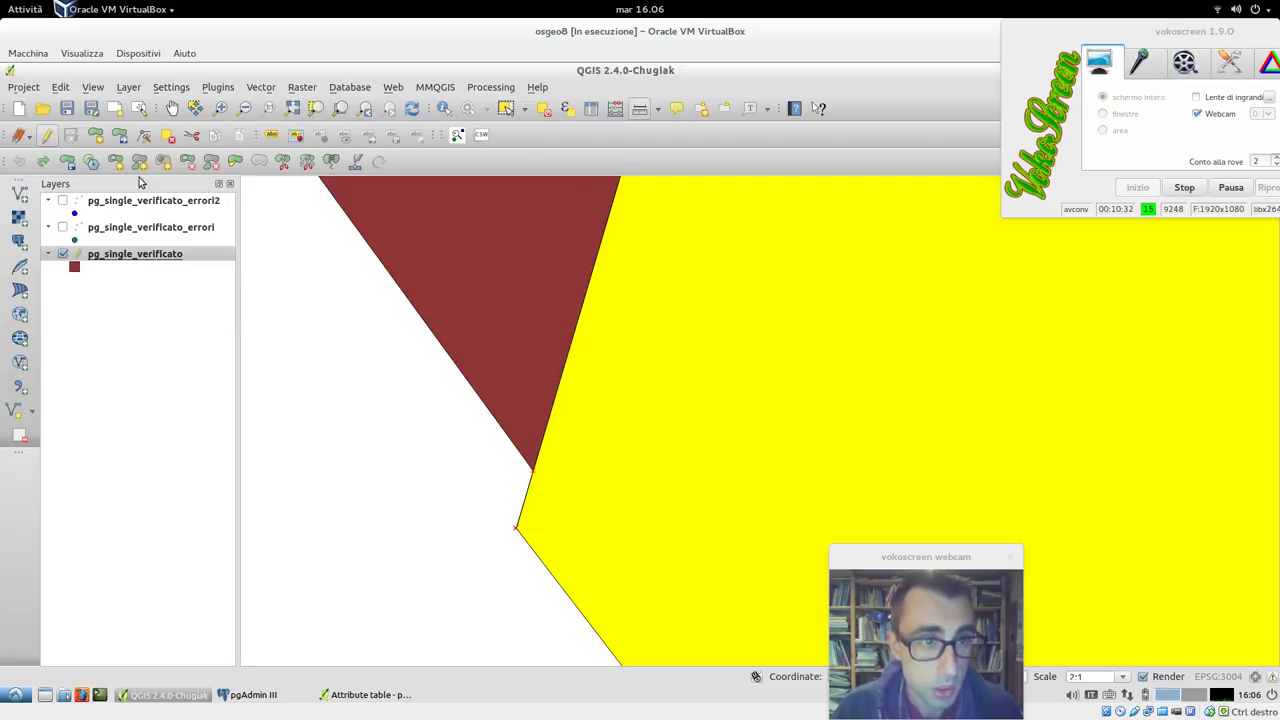
- Move the wedge parcel's corner vertex onto the large parcel's outer vertex with the Node Tool, and stop editing pg_single_verificato
click(145, 134)
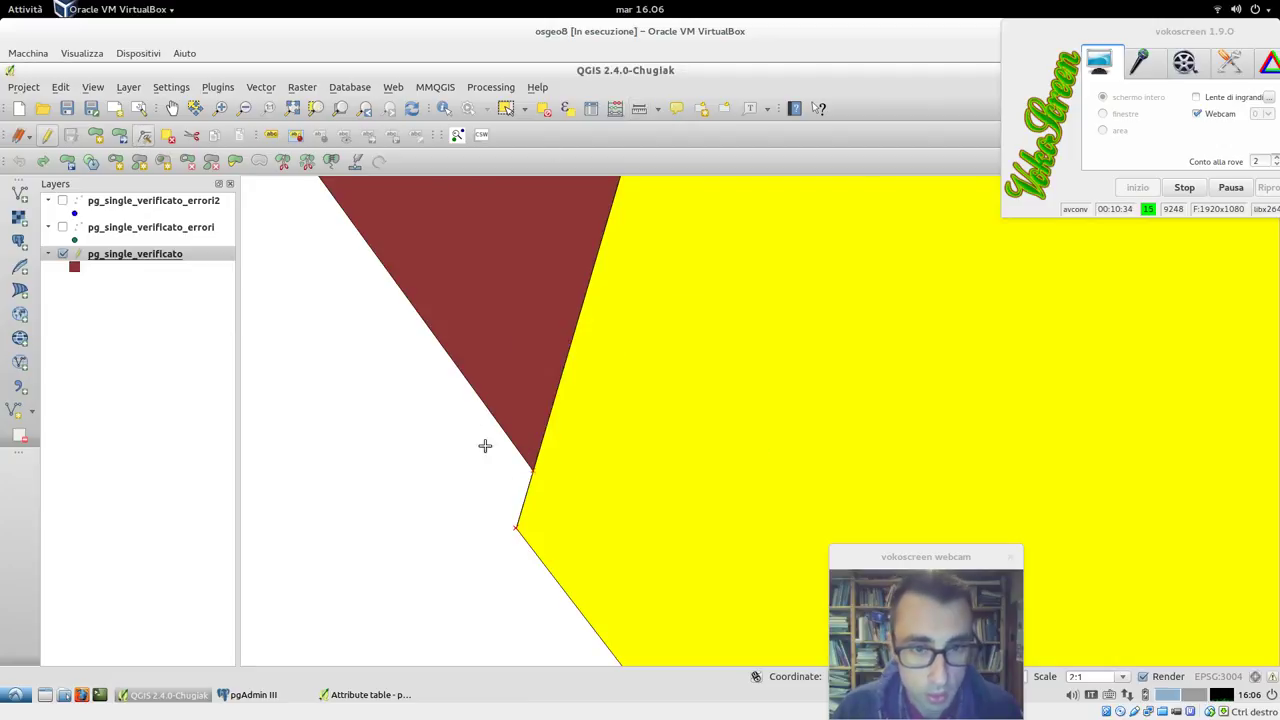
click(535, 472)
drag(534, 472, 476, 468)
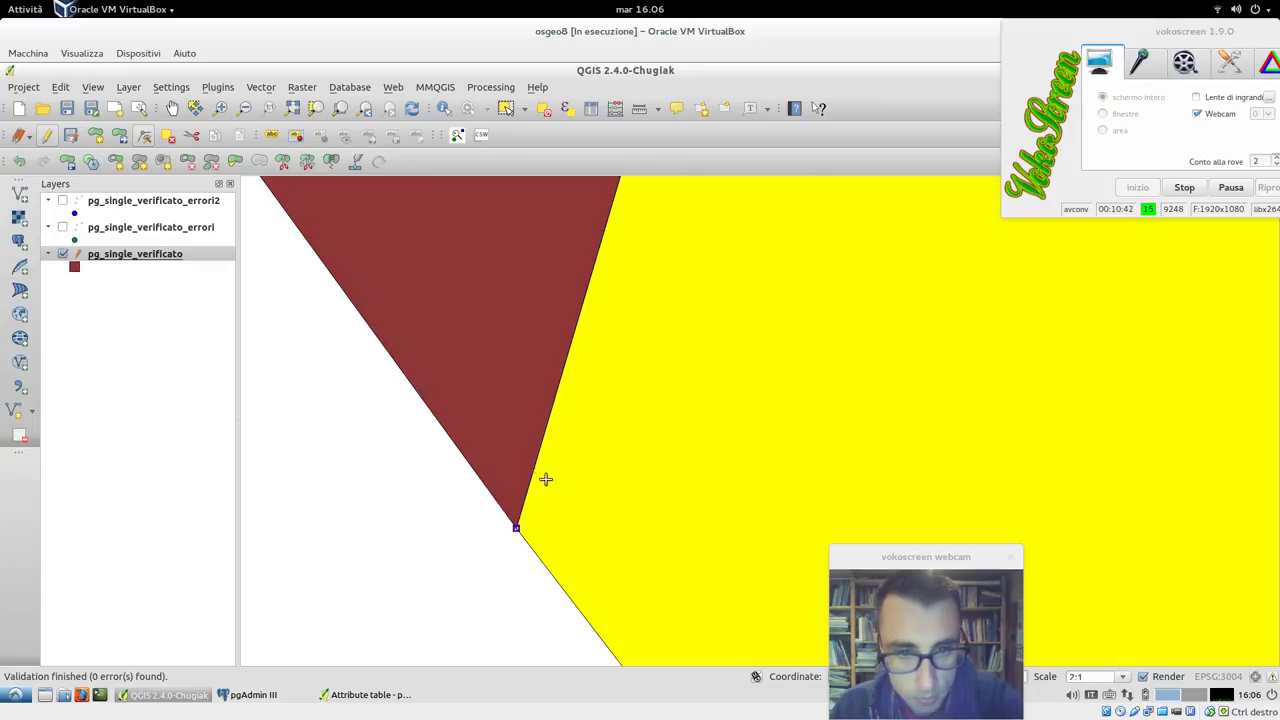
click(532, 470)
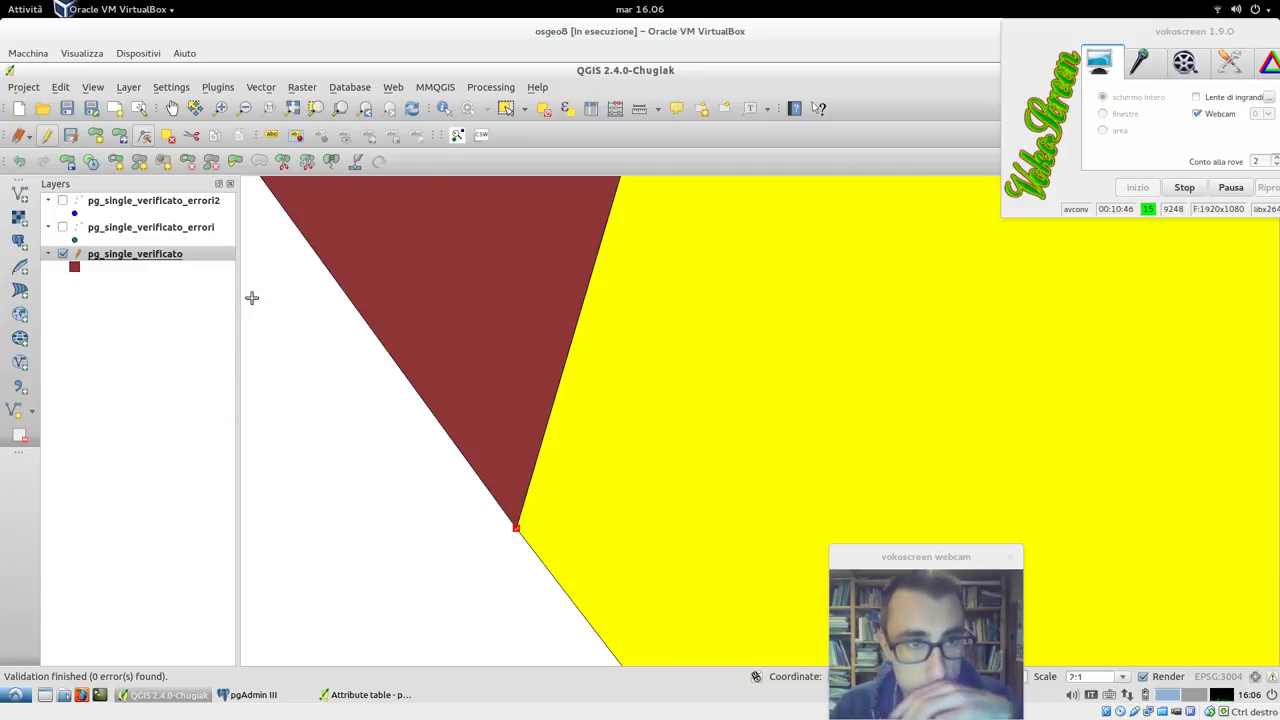
click(47, 138)
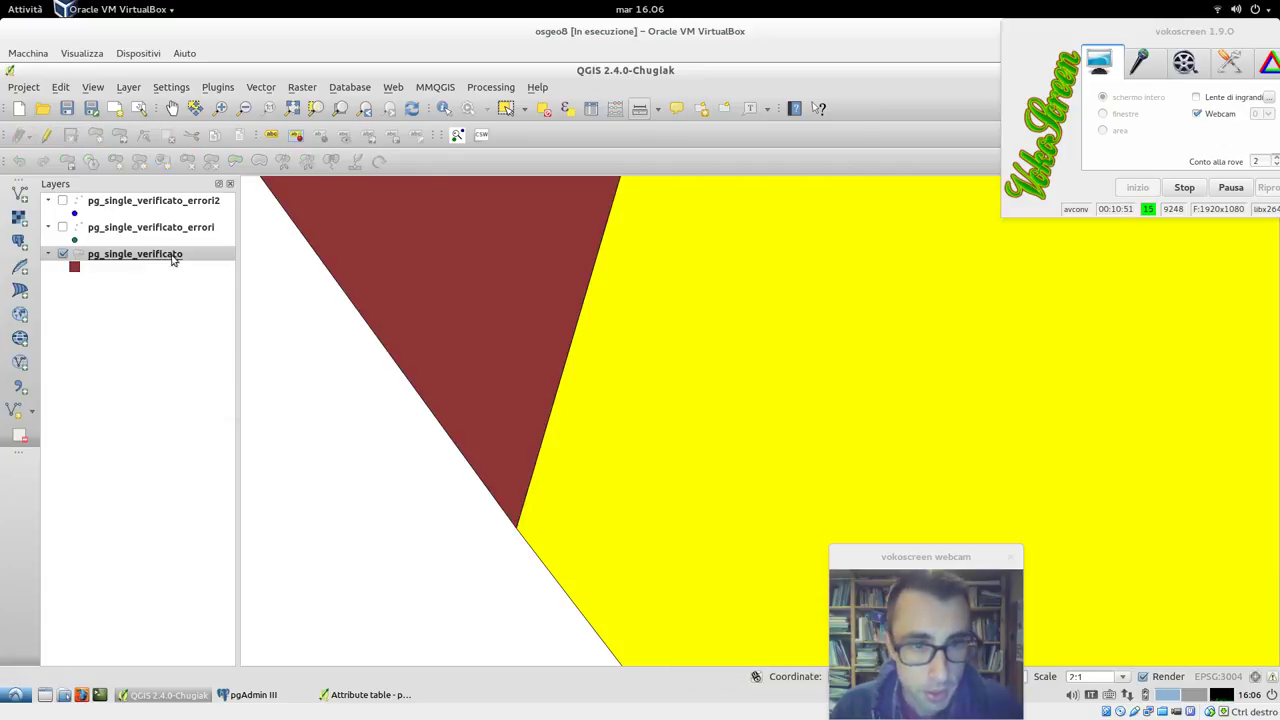
- Set up a geometry validity check of pg_single_verificato that saves the error locations to pg_single_verificato_errori3.shp
click(260, 87)
mouse_move(320, 179)
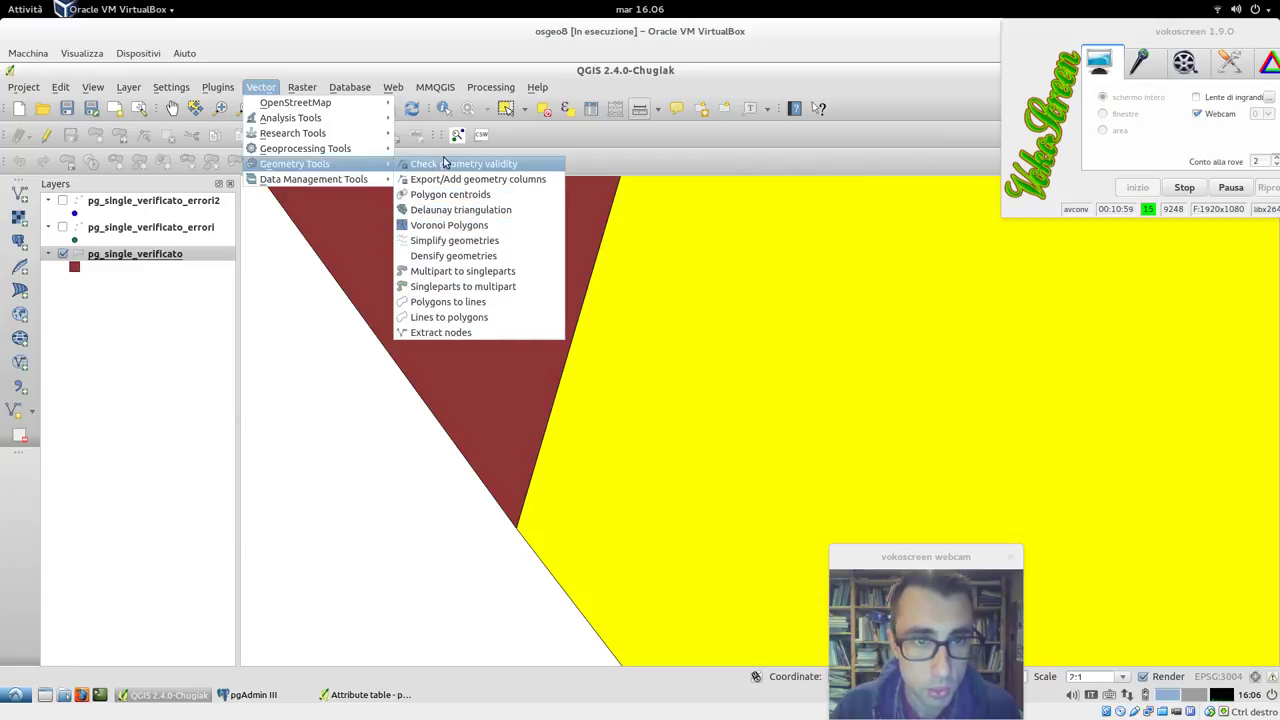
click(432, 164)
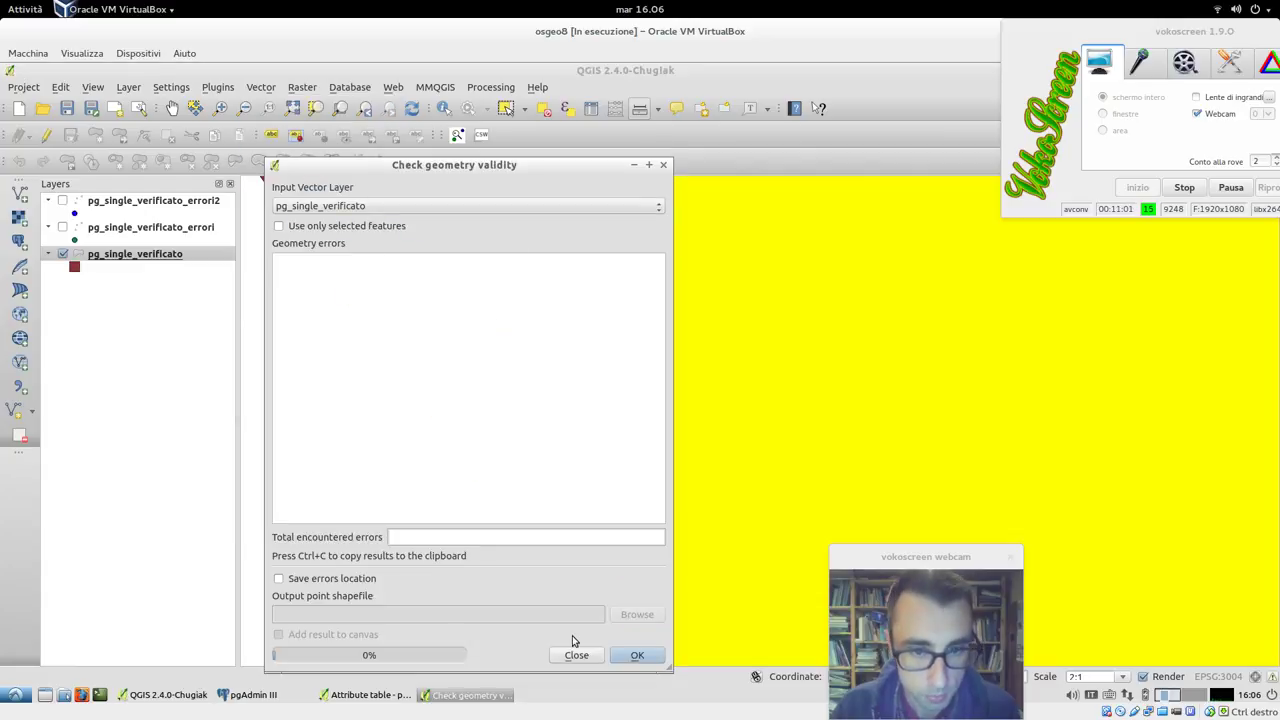
click(350, 580)
click(640, 614)
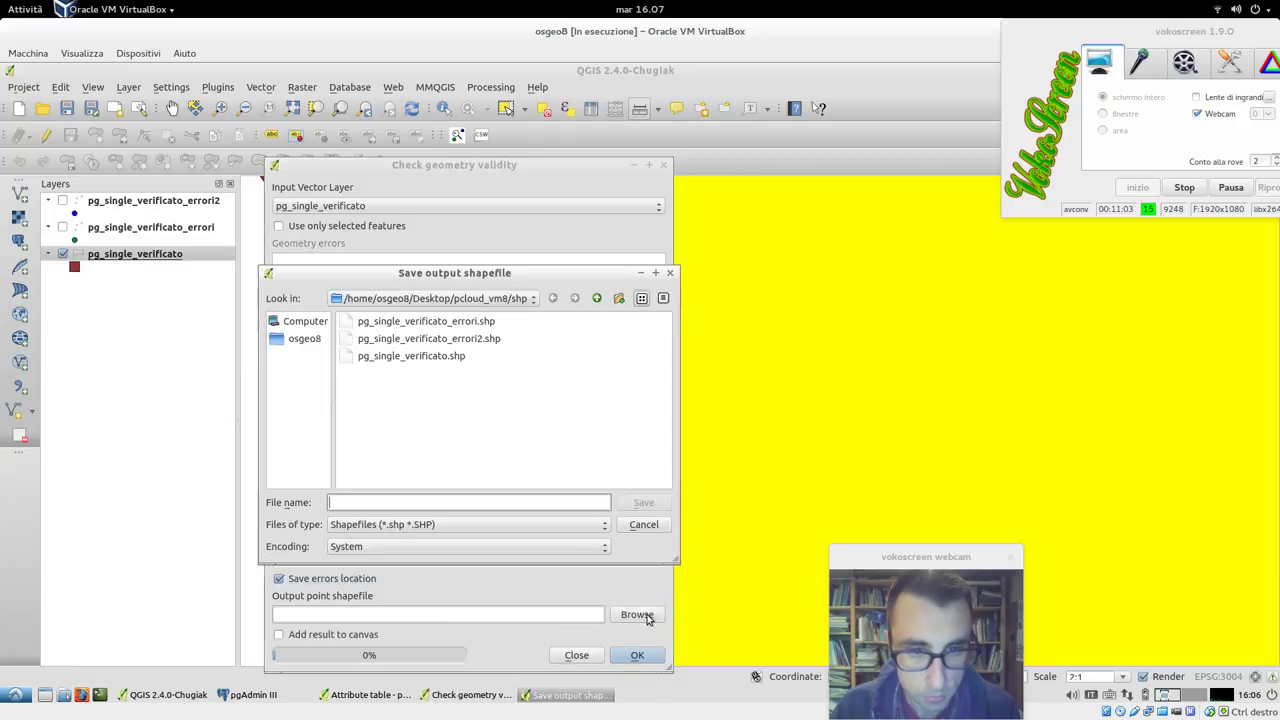
click(473, 340)
click(456, 502)
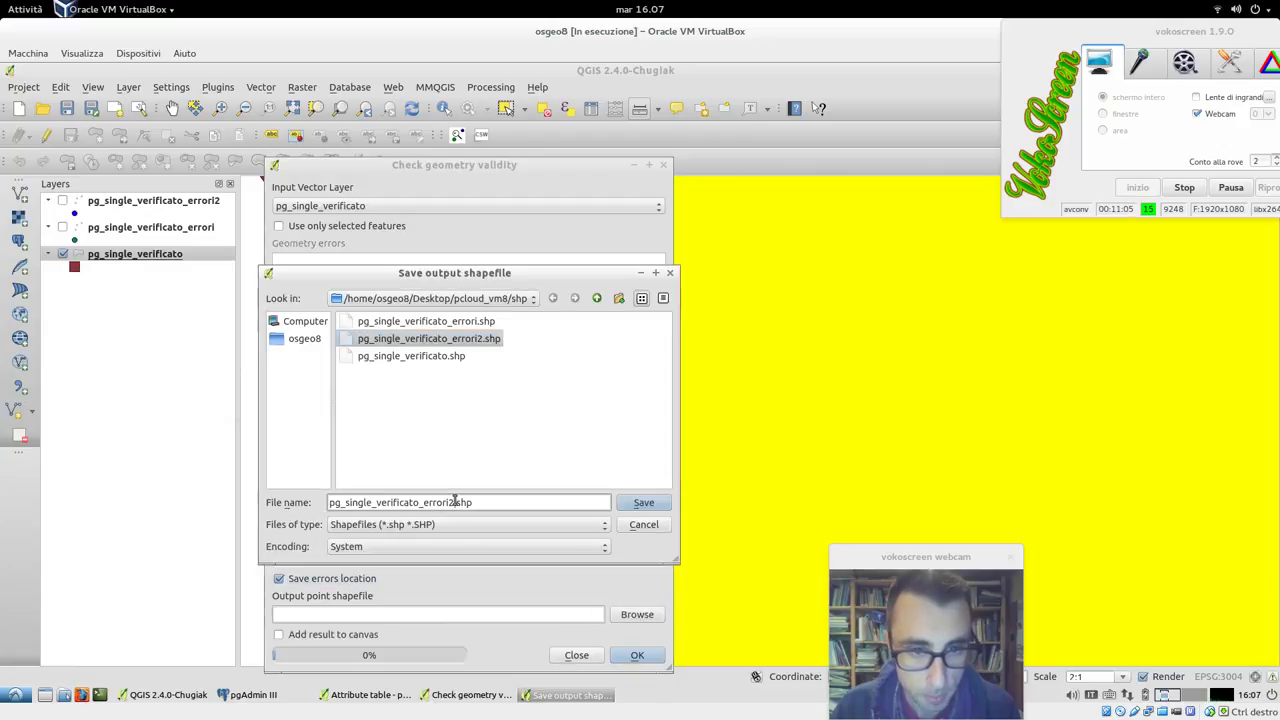
key(BackSpace)
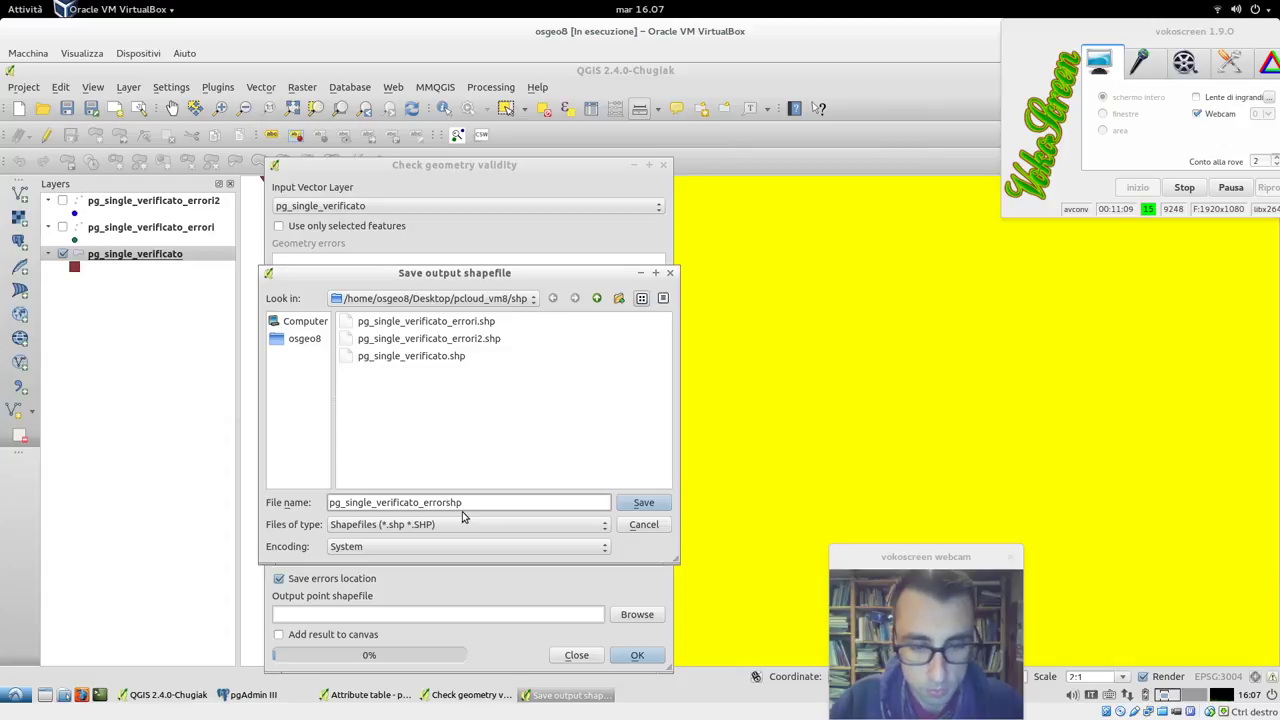
key(Return)
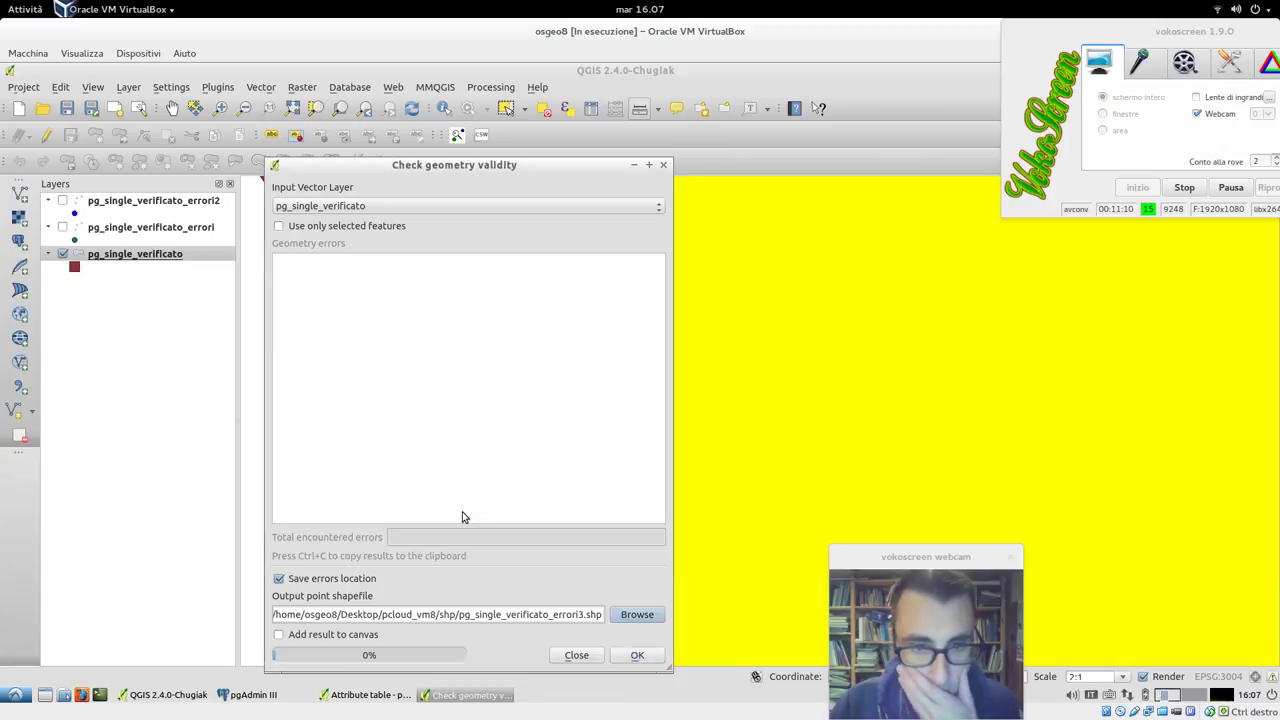
- Run the validity check with its result added to the canvas, and close the tool
click(310, 638)
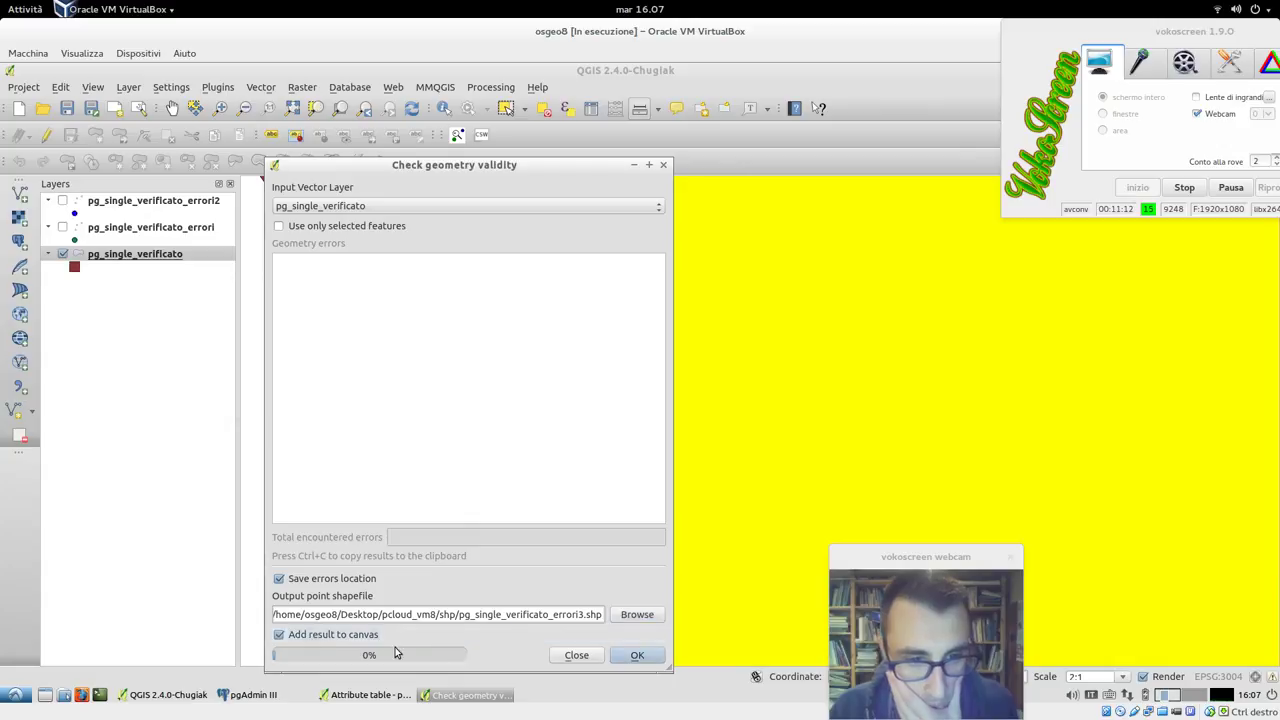
click(638, 656)
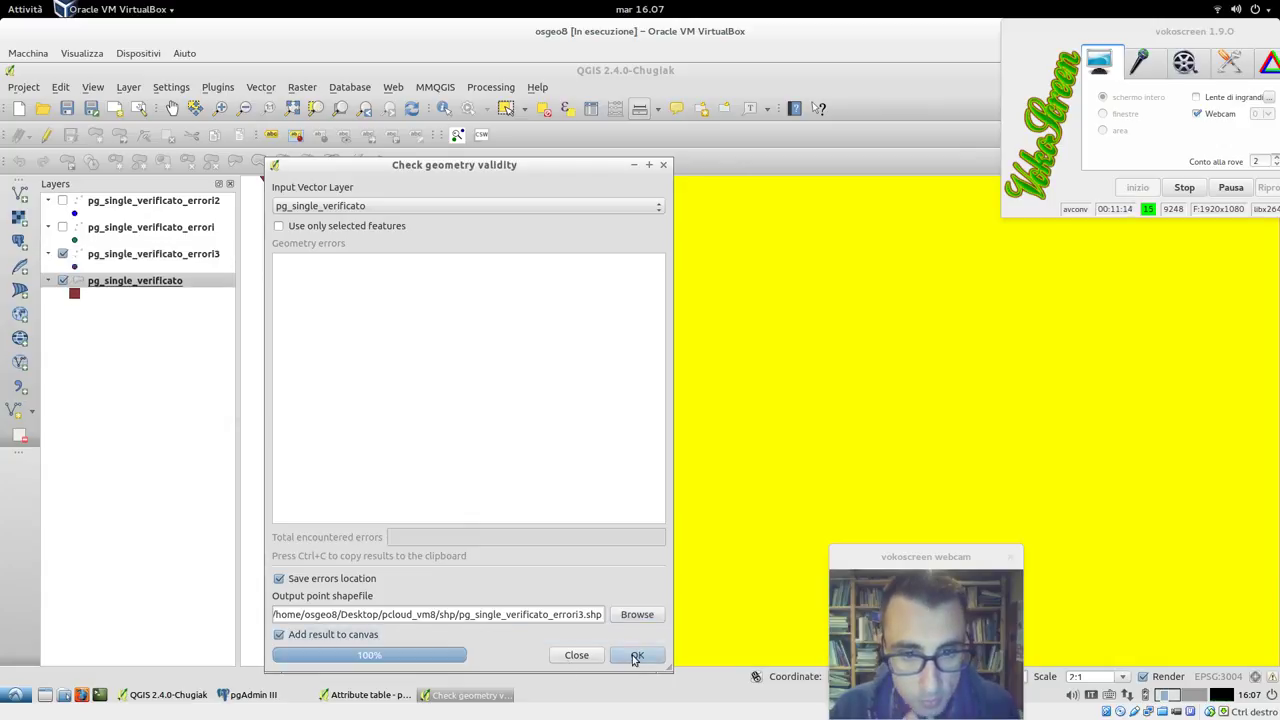
click(576, 655)
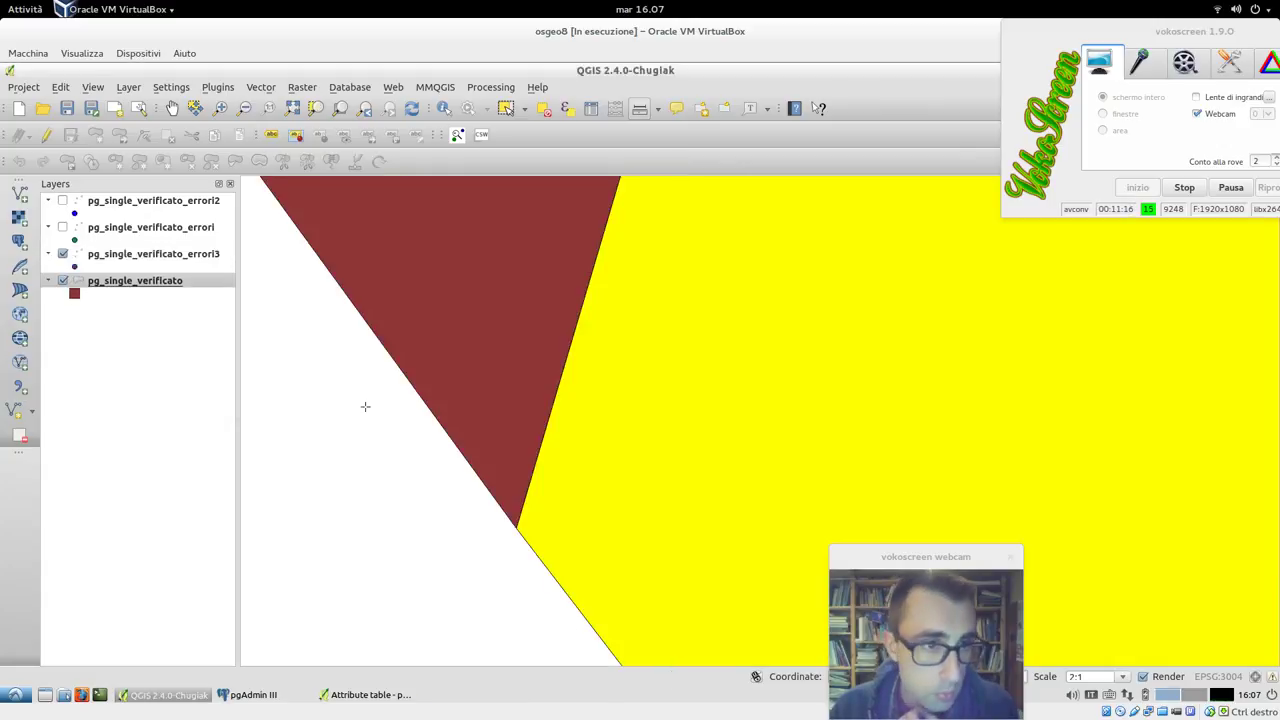
- Survey the new error points across the parcels, and open the pg_single_verificato_errori3 attribute table as a narrow window beside the map
scroll(392, 360, down, 15)
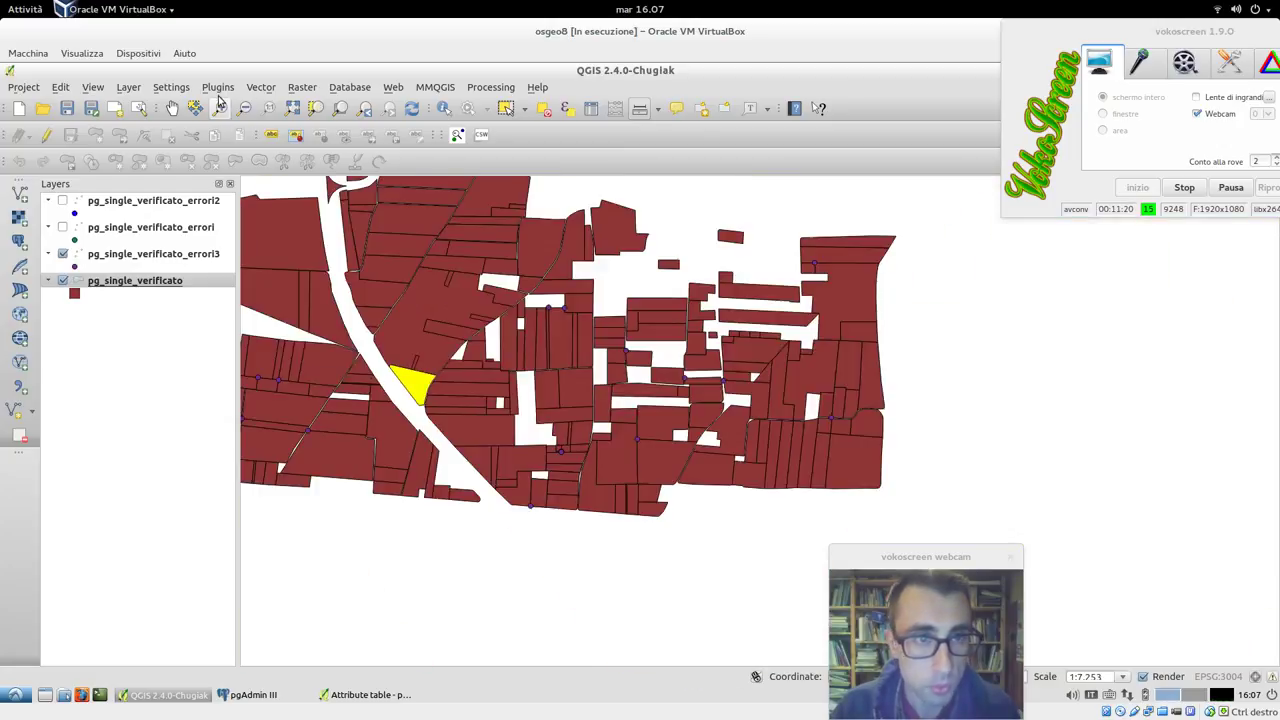
click(172, 108)
drag(638, 364, 875, 399)
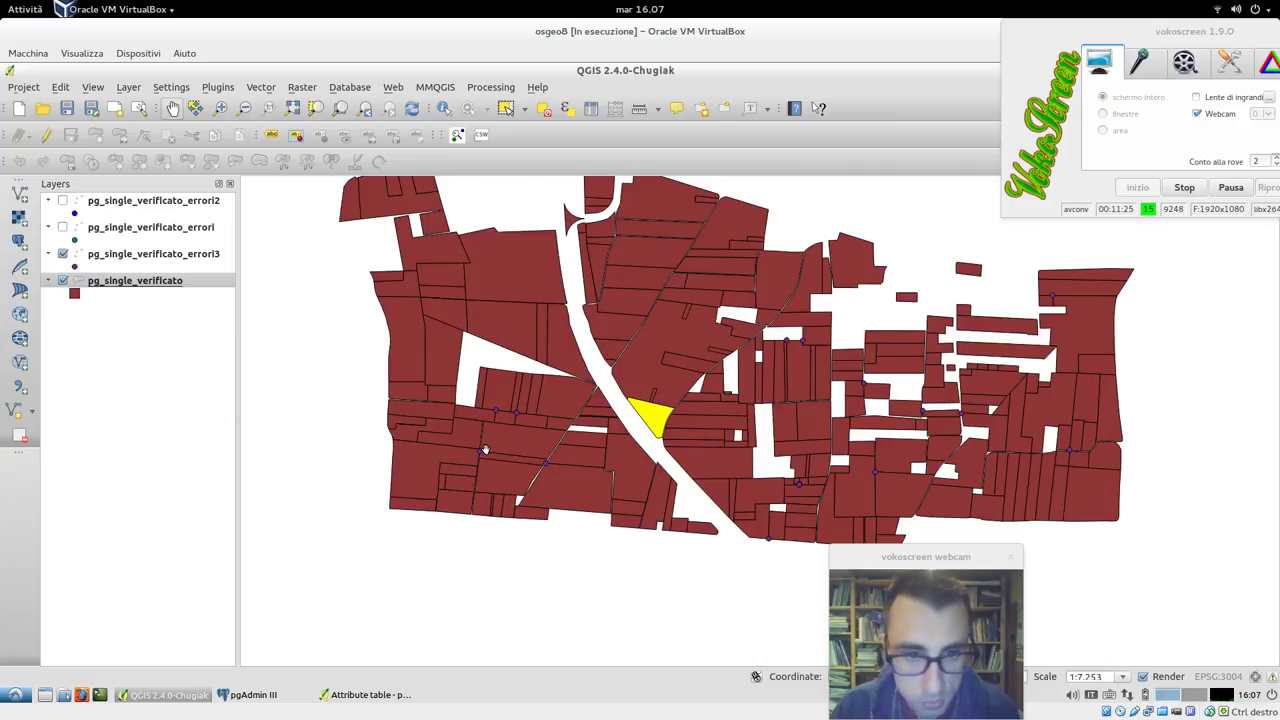
scroll(469, 463, up, 4)
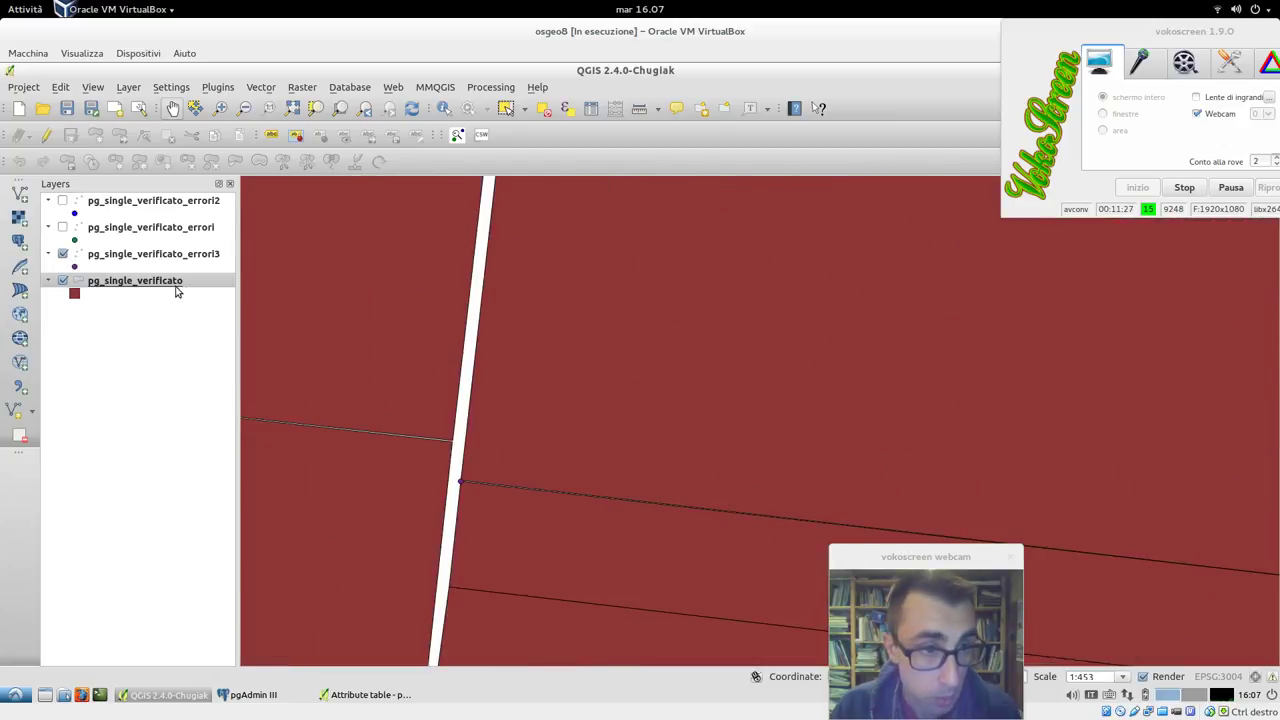
right_click(140, 262)
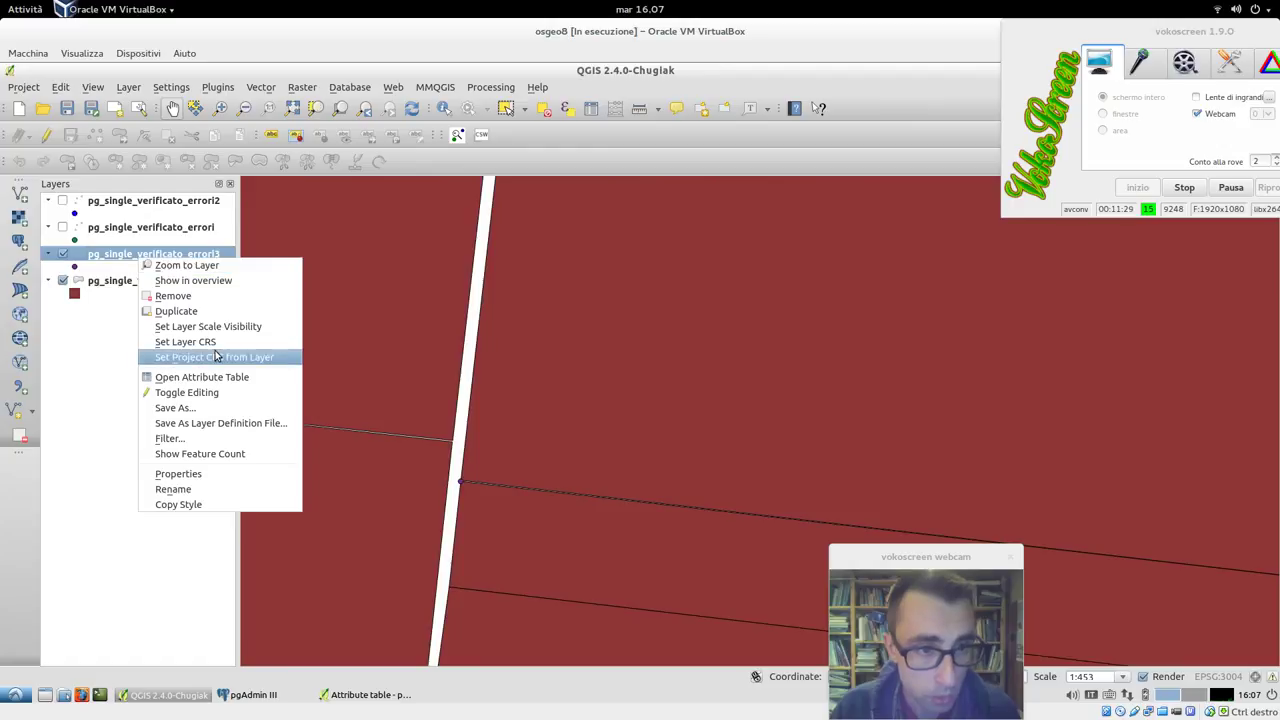
click(214, 377)
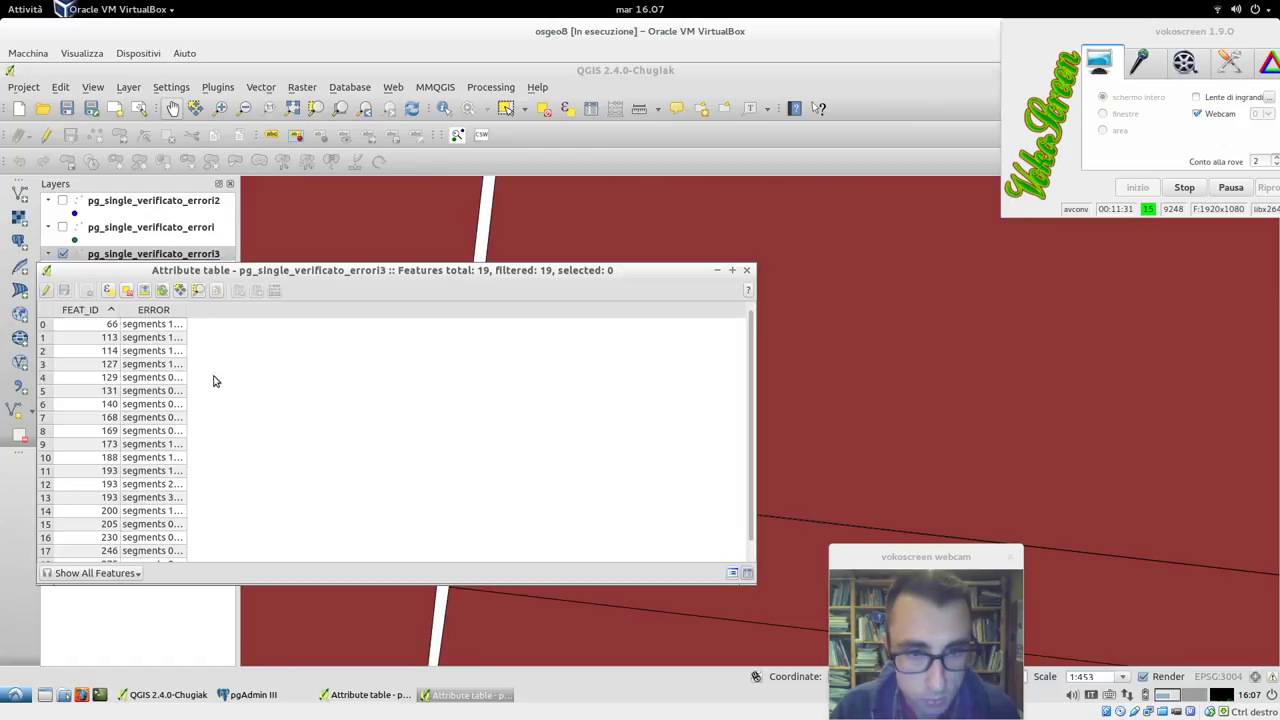
drag(236, 272, 744, 271)
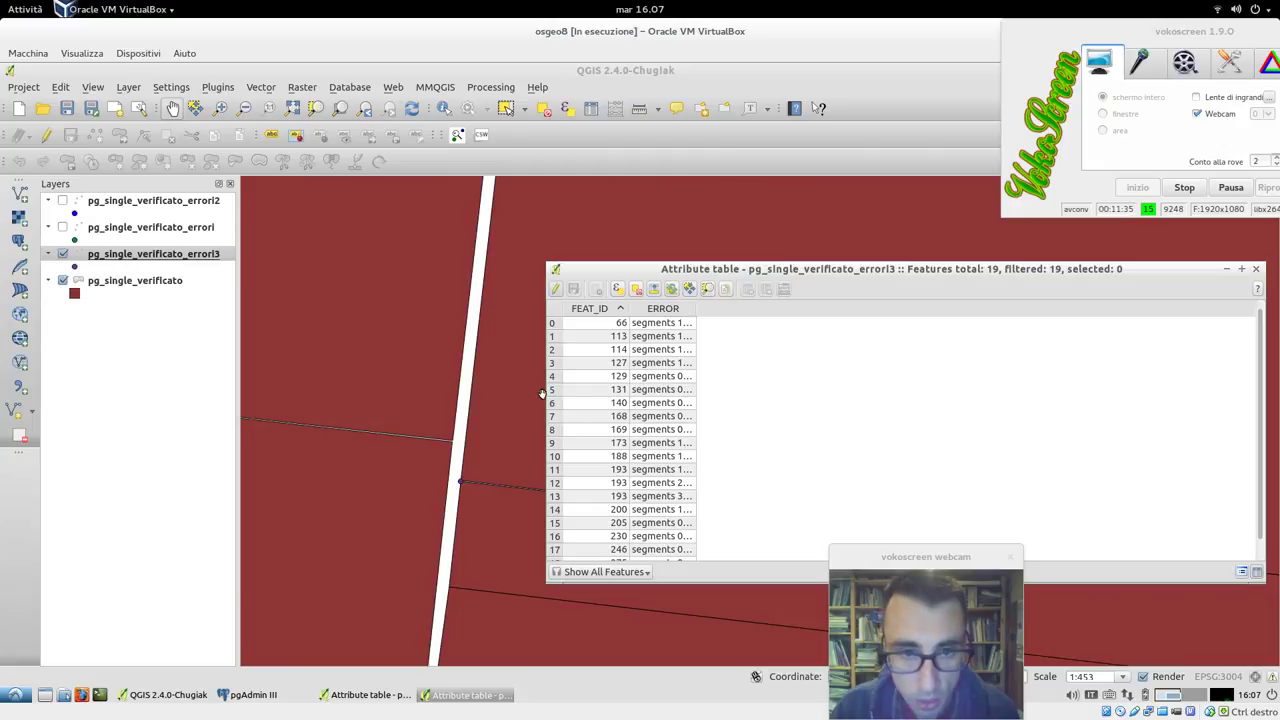
drag(549, 390, 1065, 387)
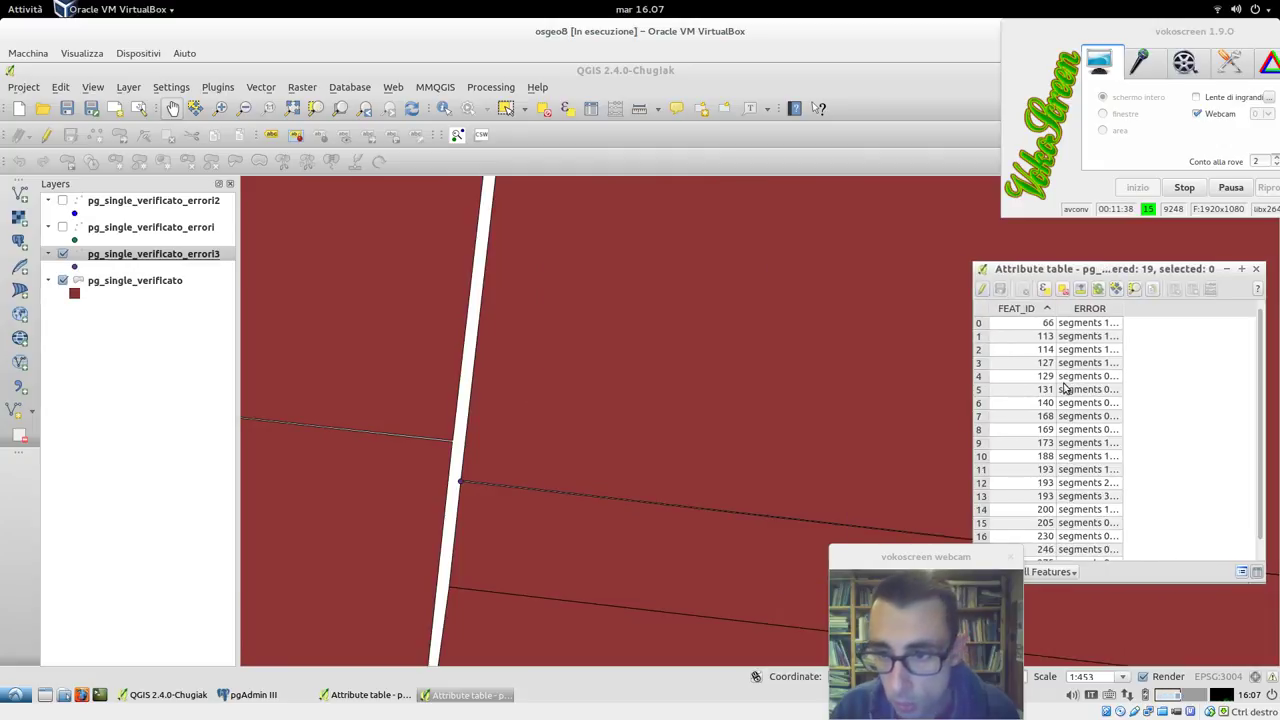
- Zoom to the selected errors with FEAT_ID 66 and 113 one after the other to examine their geometry
click(982, 326)
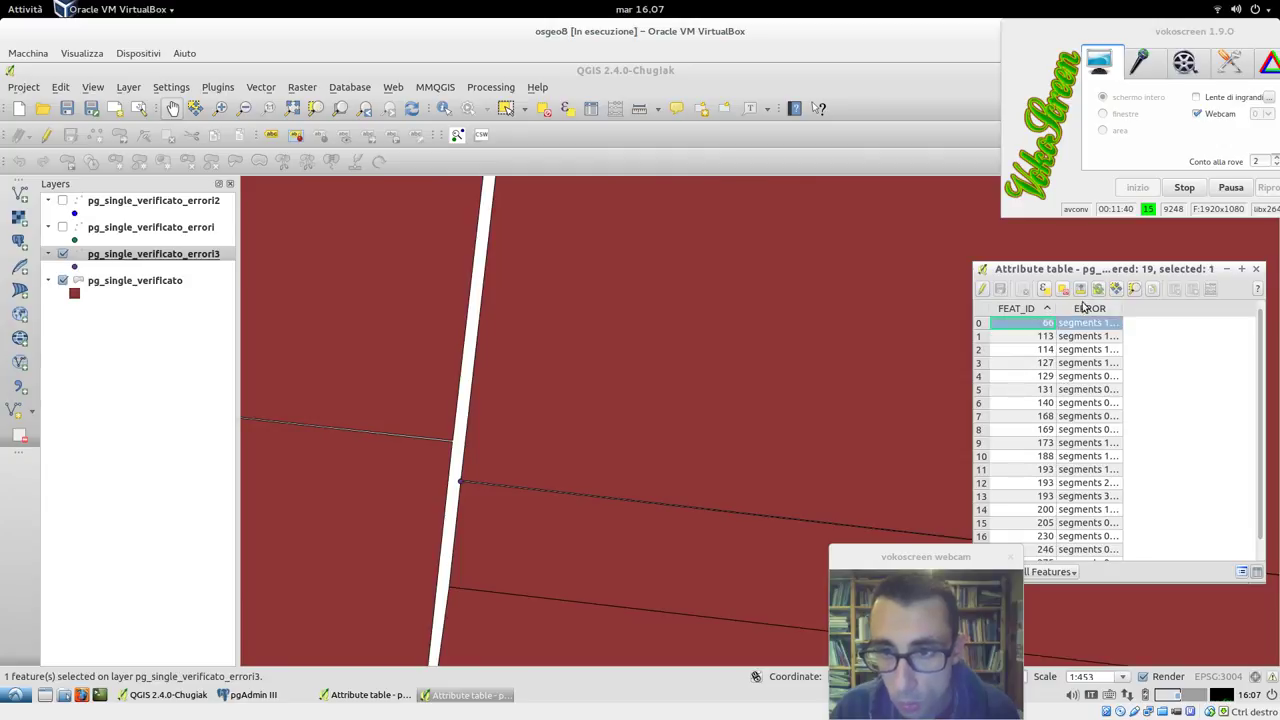
click(1134, 290)
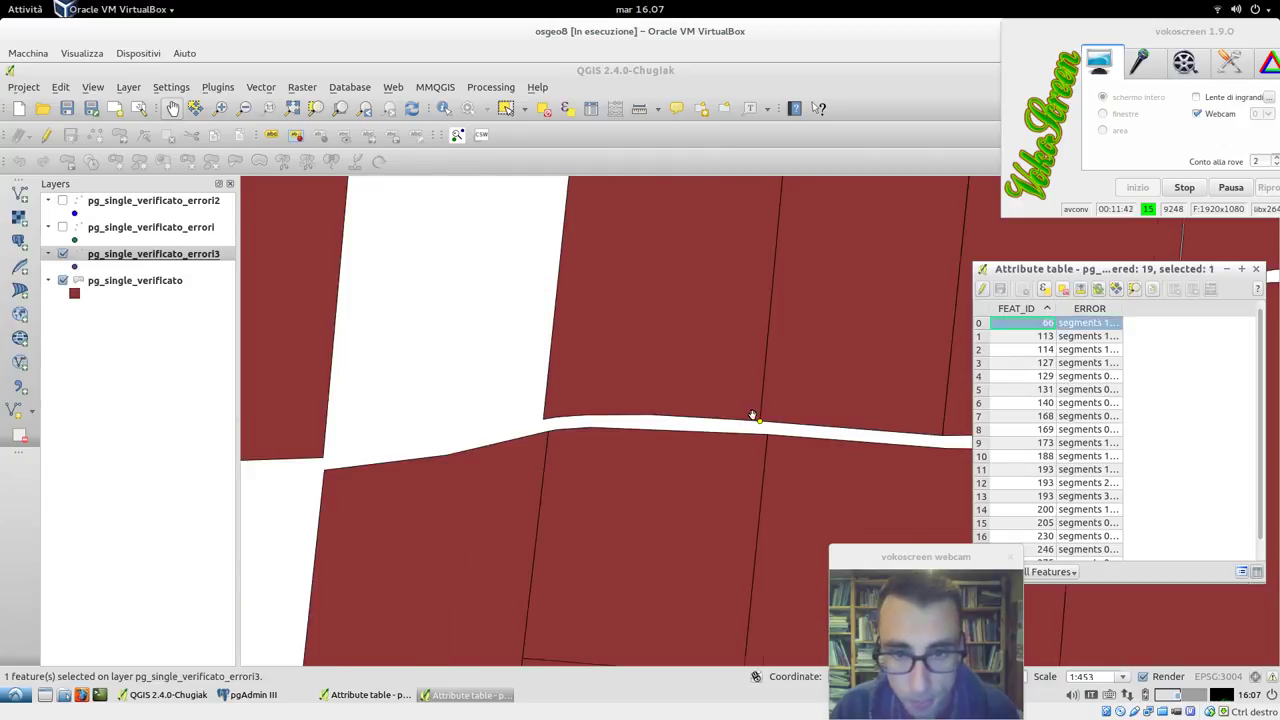
scroll(753, 415, up, 3)
drag(742, 386, 663, 480)
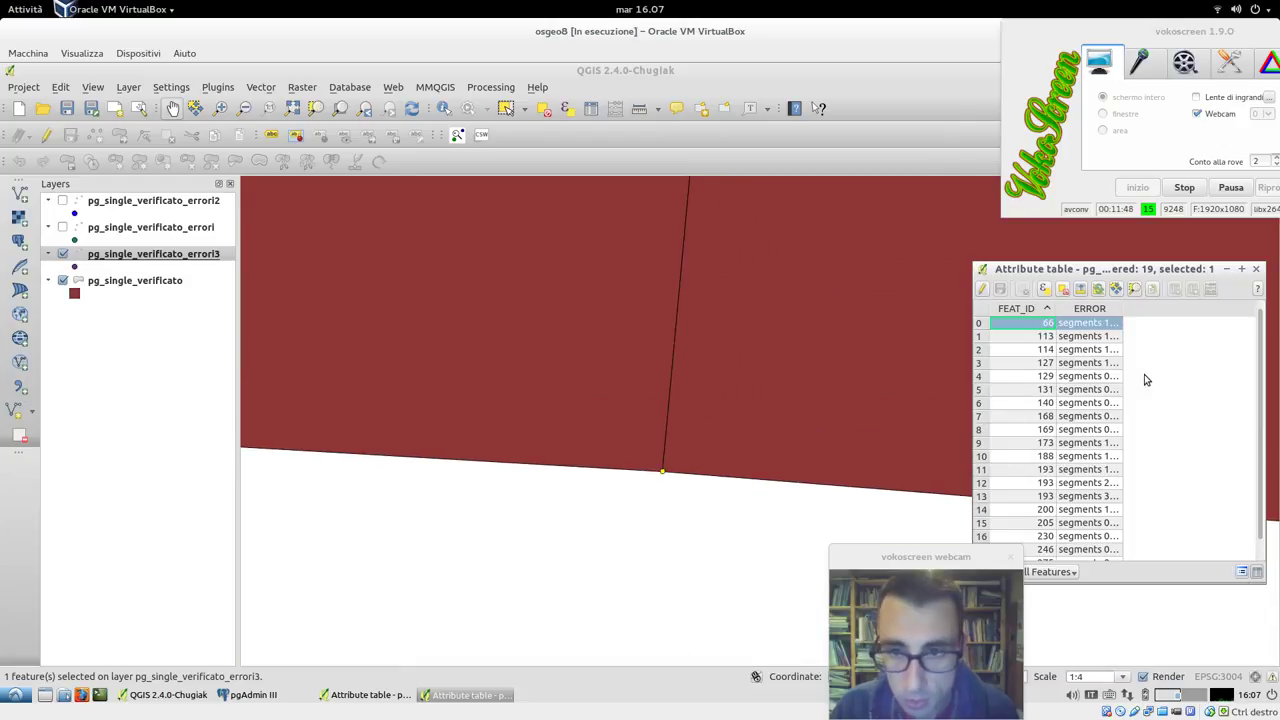
click(980, 338)
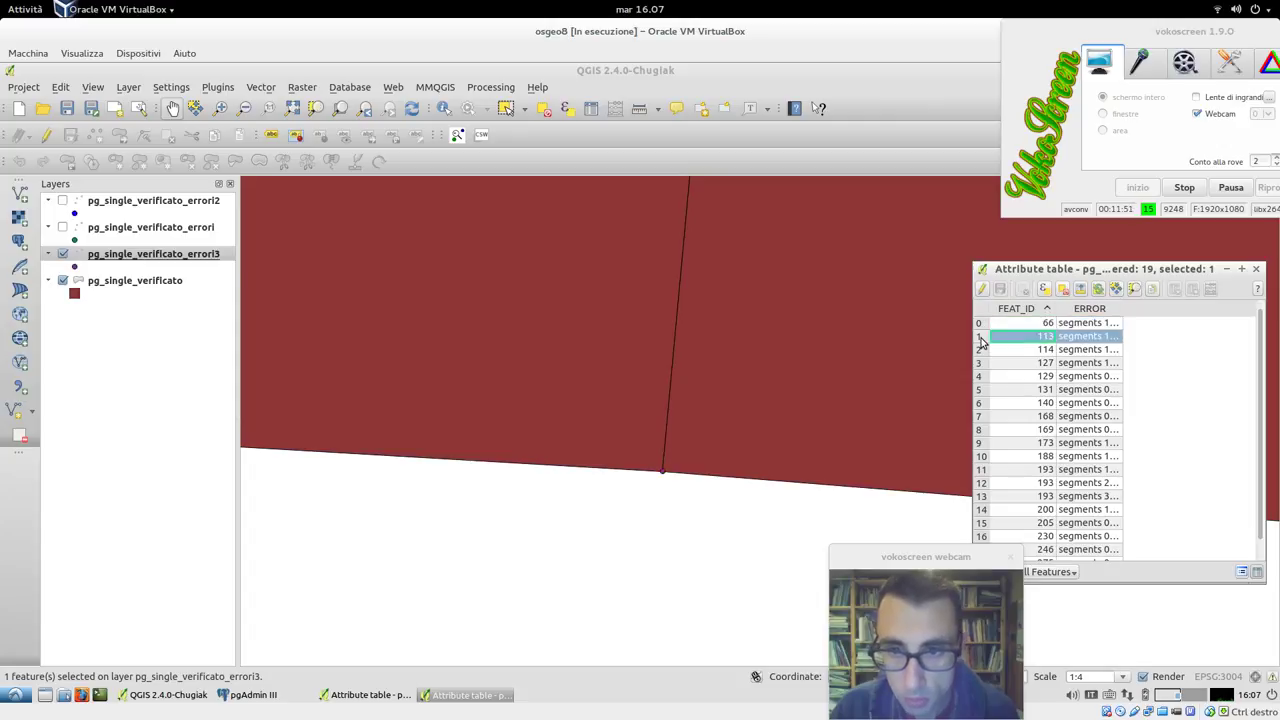
click(1133, 289)
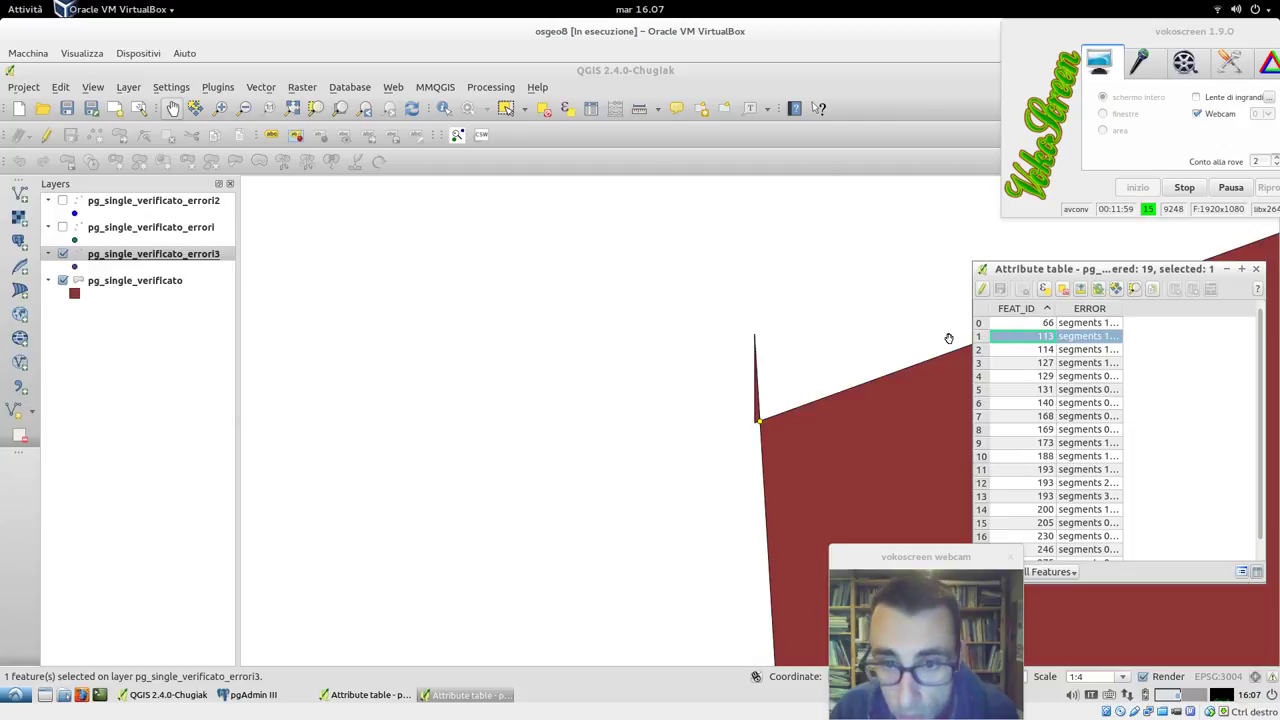
- Make pg_single_verificato the active layer and bring the pg_single_verificato_errori3 attribute table back in front of the map
click(117, 281)
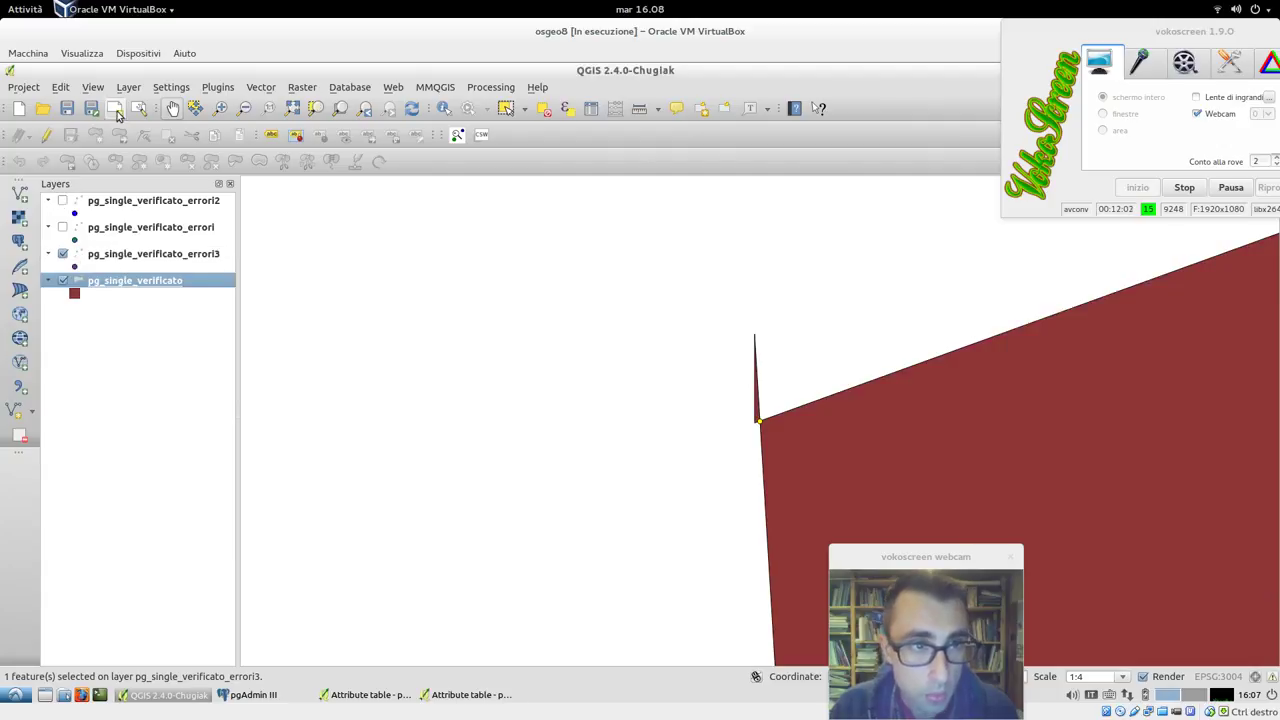
click(497, 694)
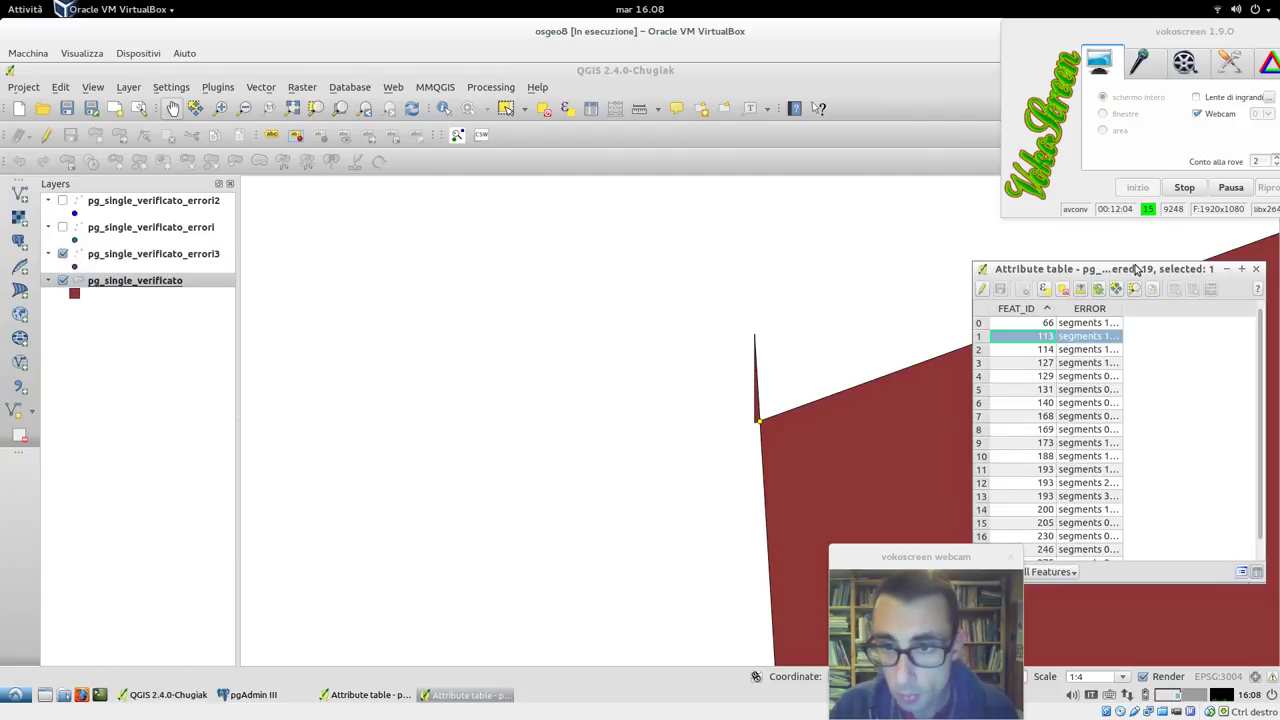
right_click(1137, 268)
mouse_move(1177, 282)
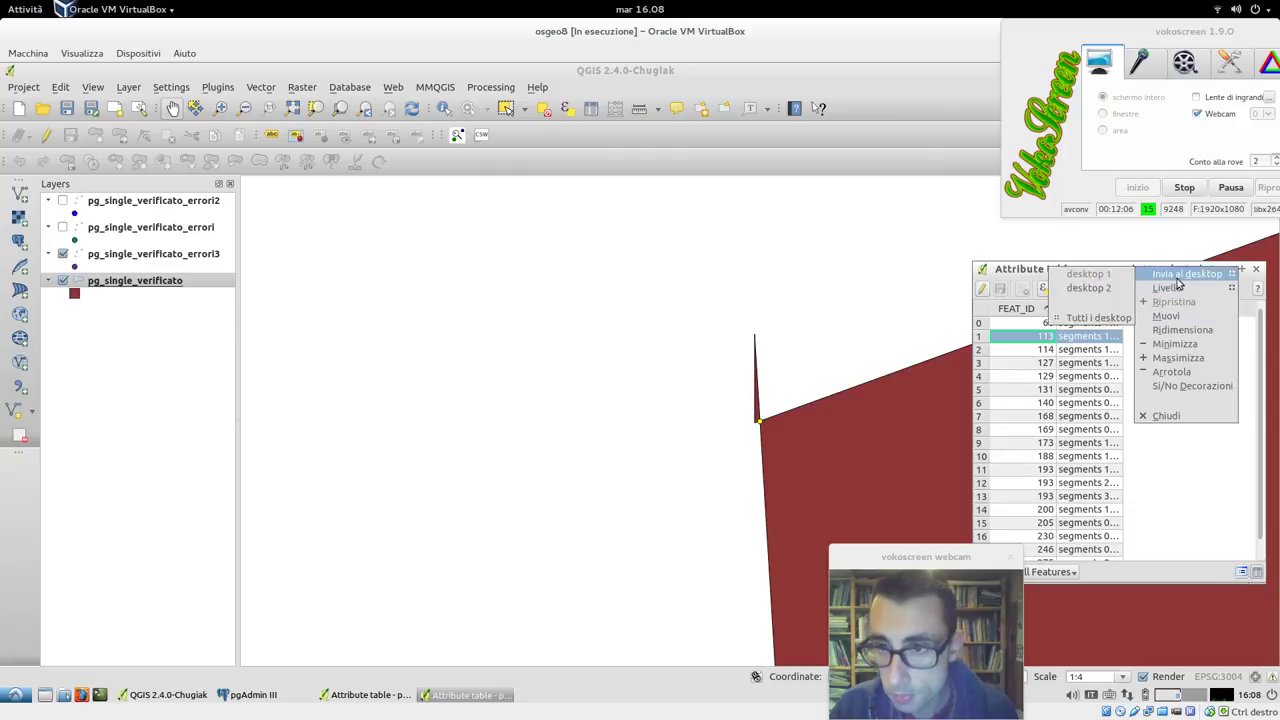
click(417, 236)
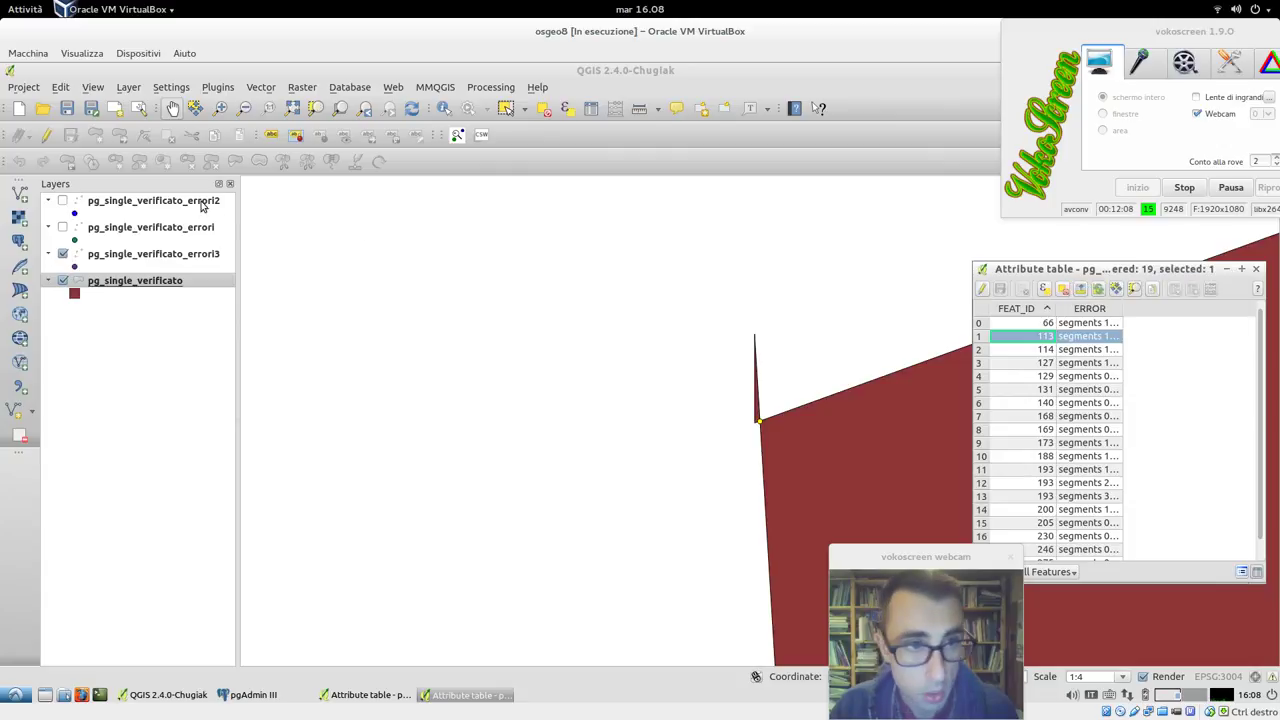
- Put pg_single_verificato in edit mode and delete the tip vertex of the narrow spike at the FEAT_ID 113 error with the Node Tool
click(46, 135)
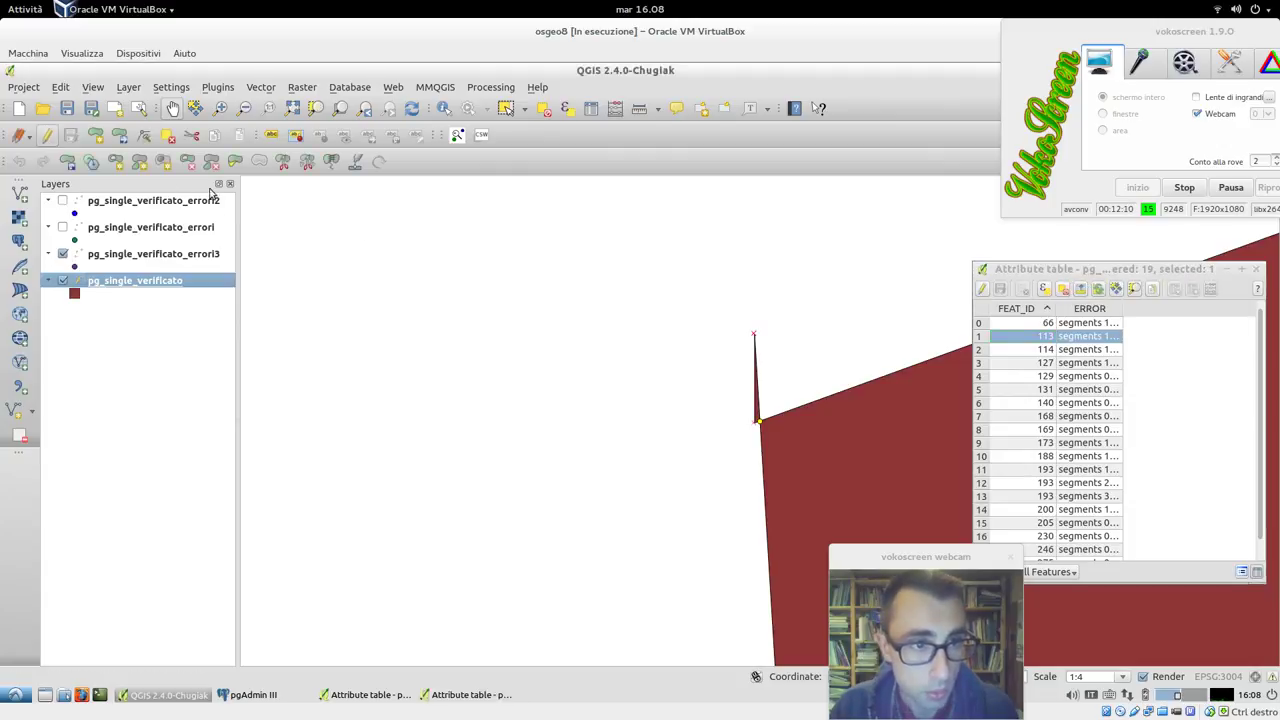
click(143, 135)
click(755, 333)
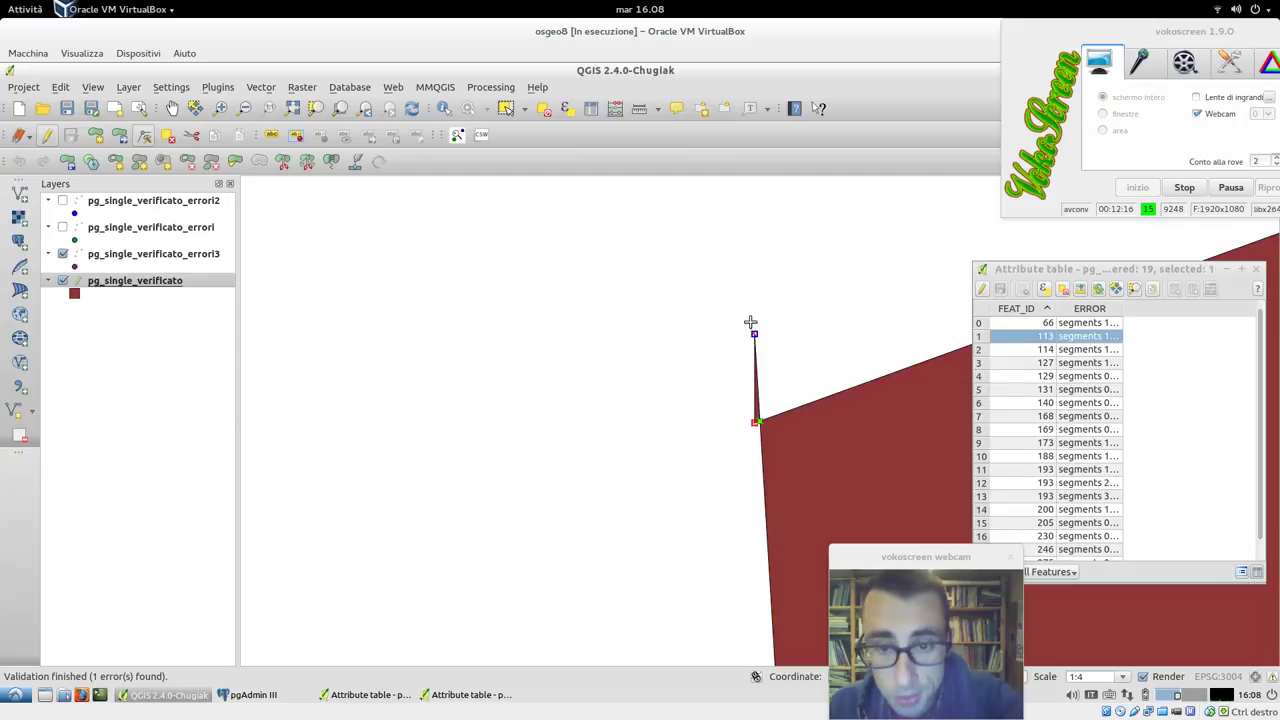
key(Delete)
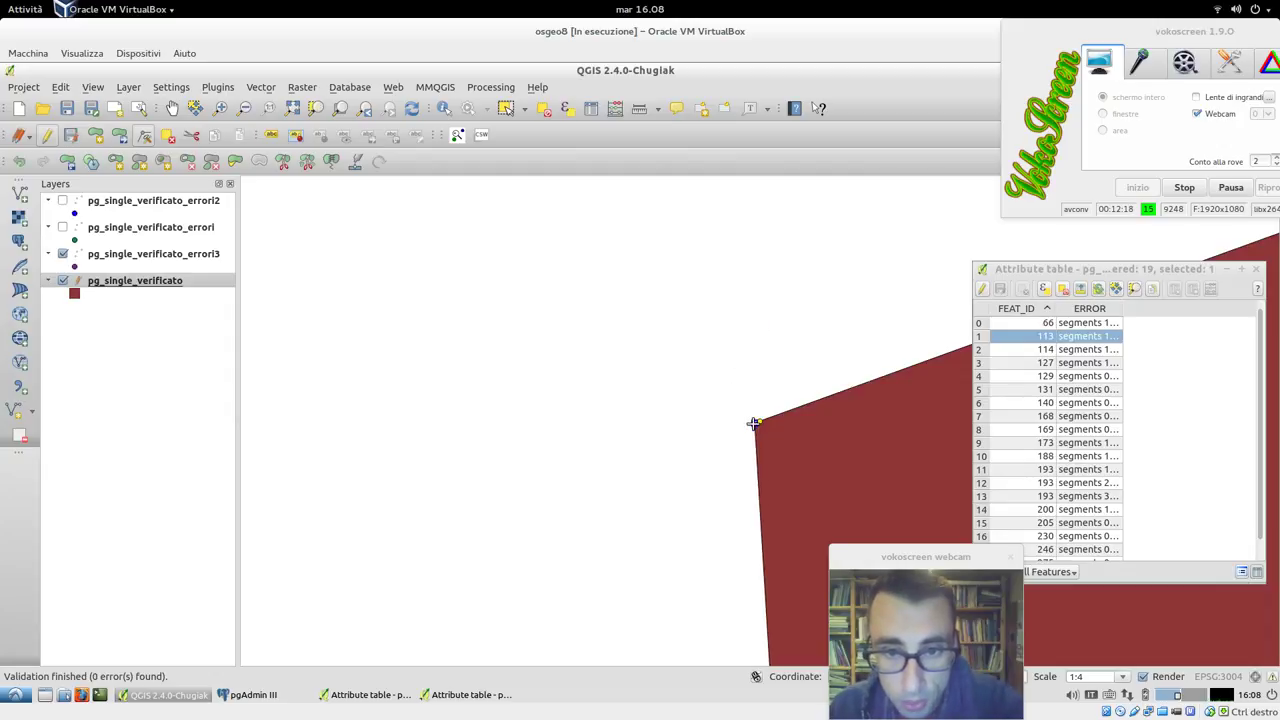
- Adjust the remaining corner vertex of the parcel onto the FEAT_ID 113 error point and save the layer edits
click(755, 422)
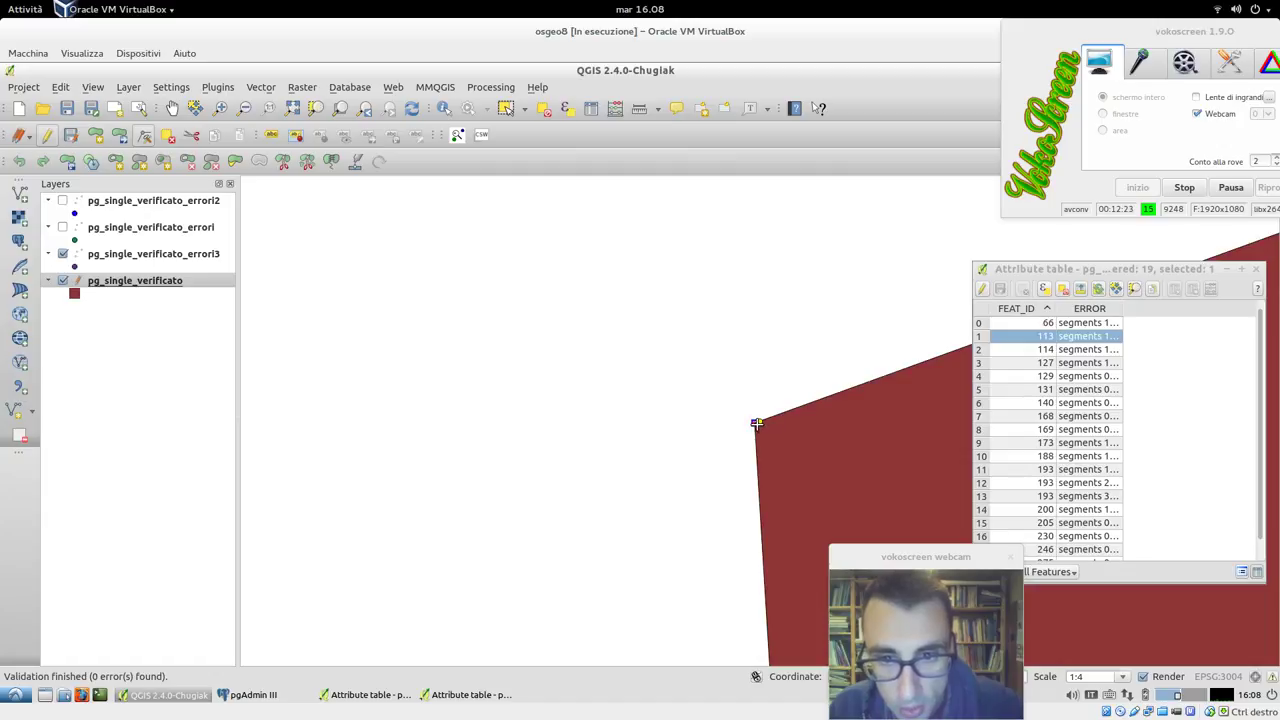
key(Delete)
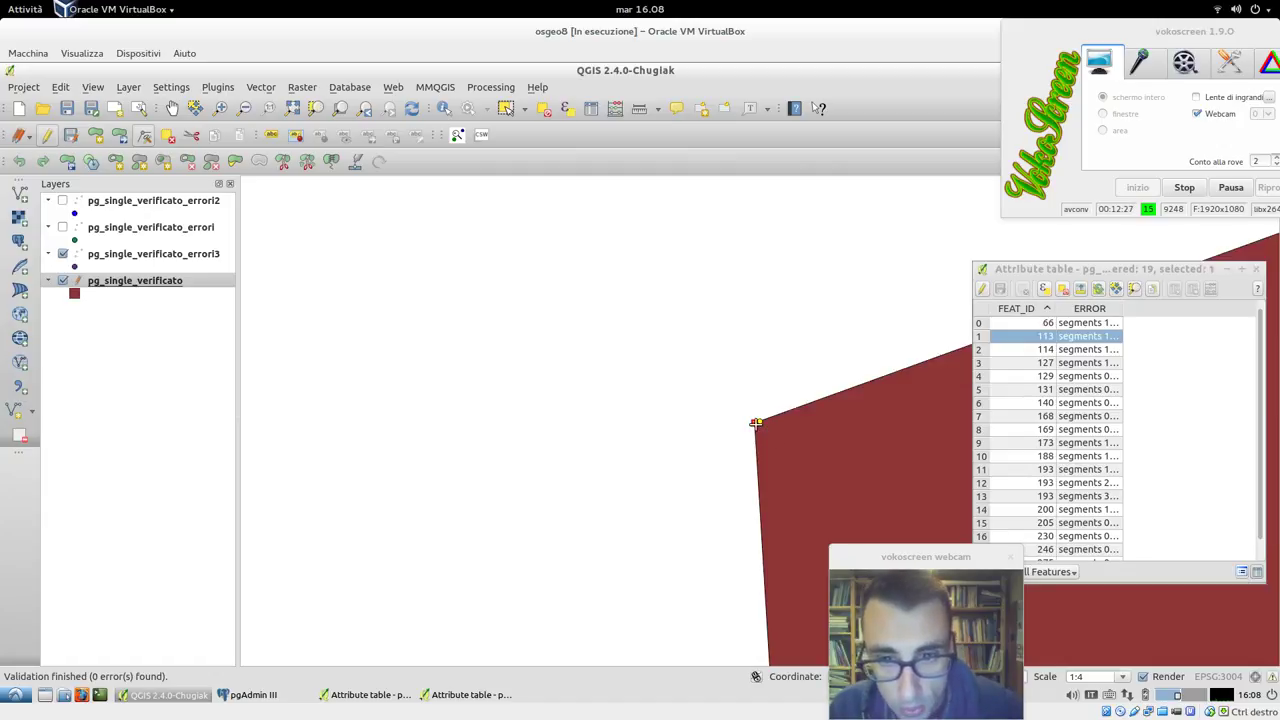
drag(759, 423, 761, 423)
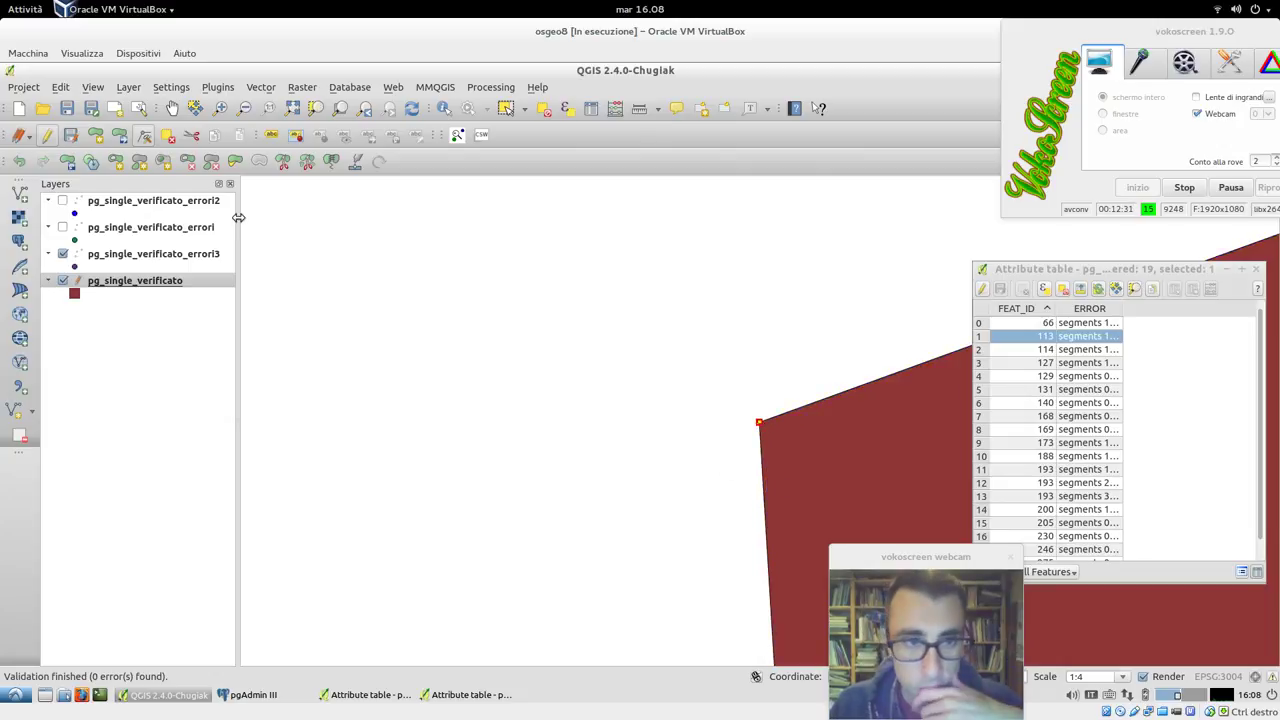
click(70, 134)
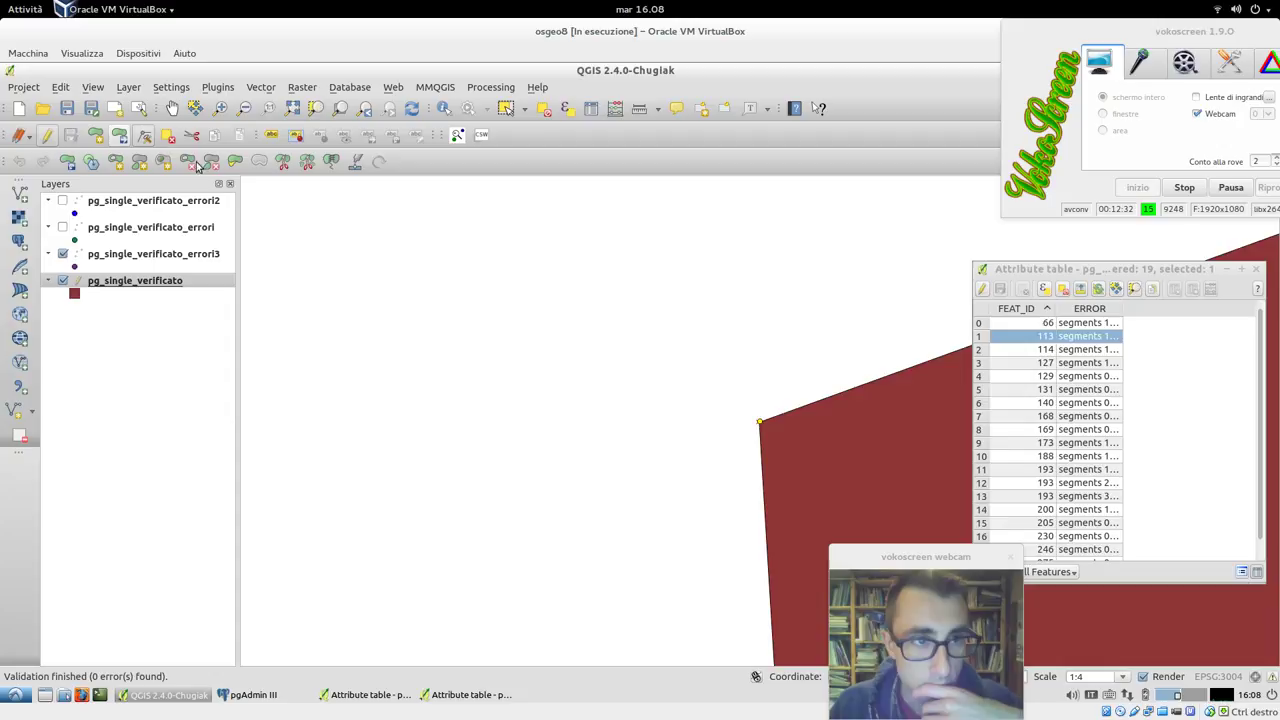
- Zoom to the error with FEAT_ID 66 and make pg_single_verificato ready for vertex editing with the Node Tool
click(980, 324)
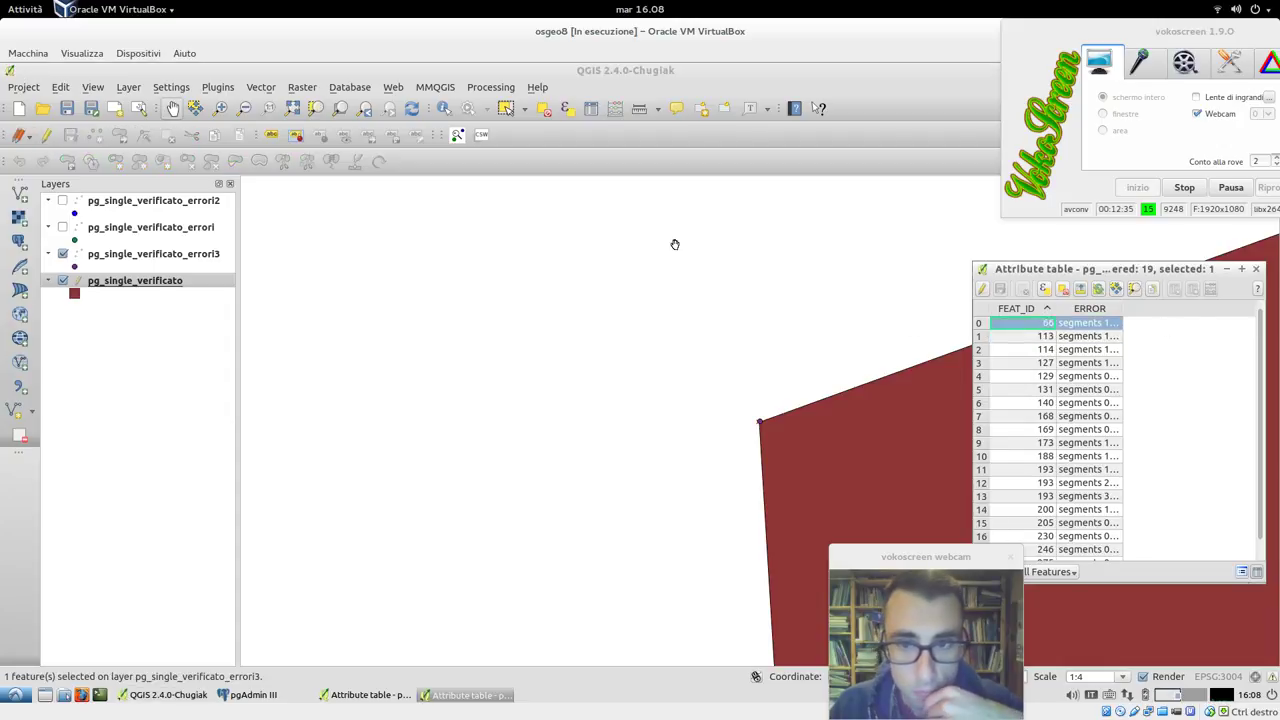
click(1137, 290)
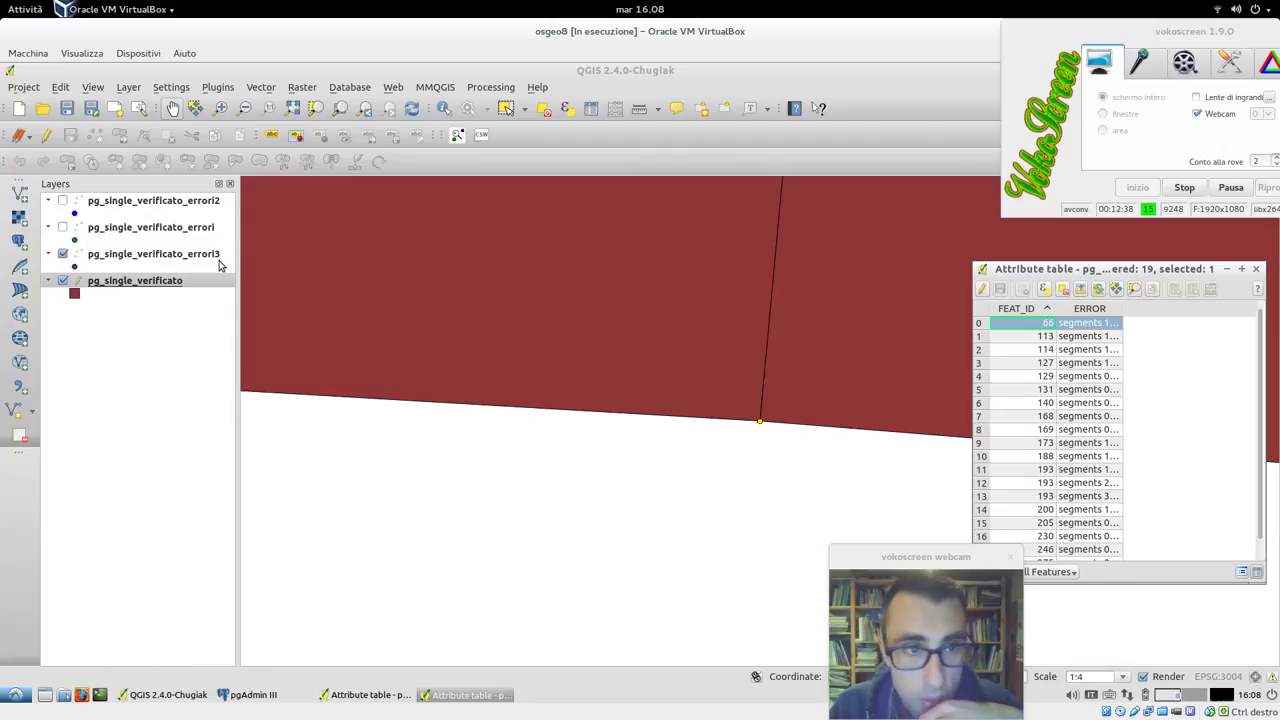
click(156, 282)
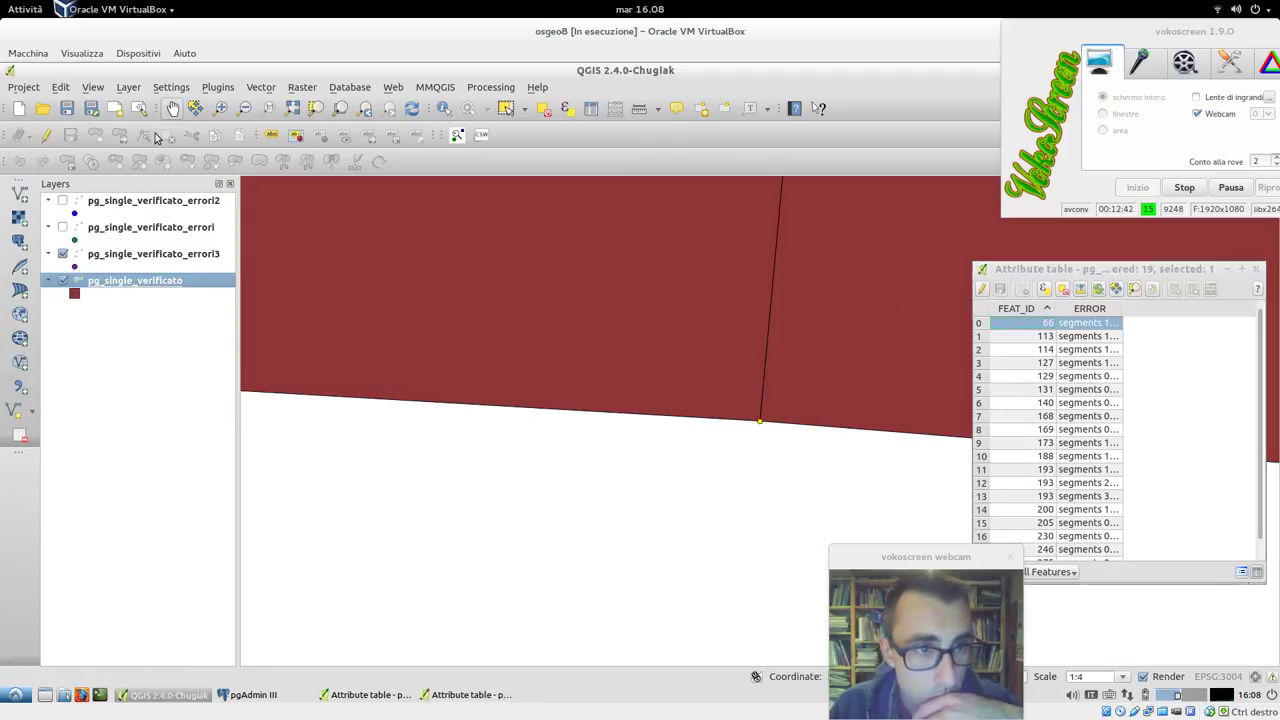
click(46, 134)
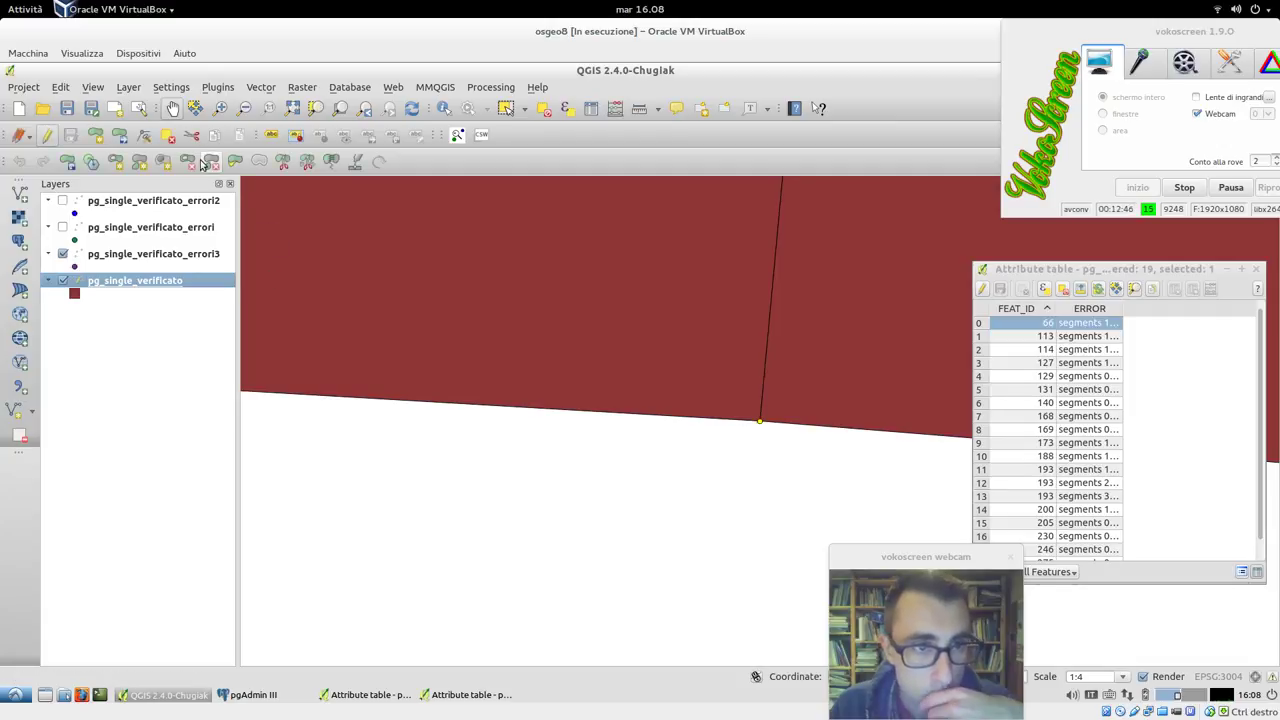
click(145, 134)
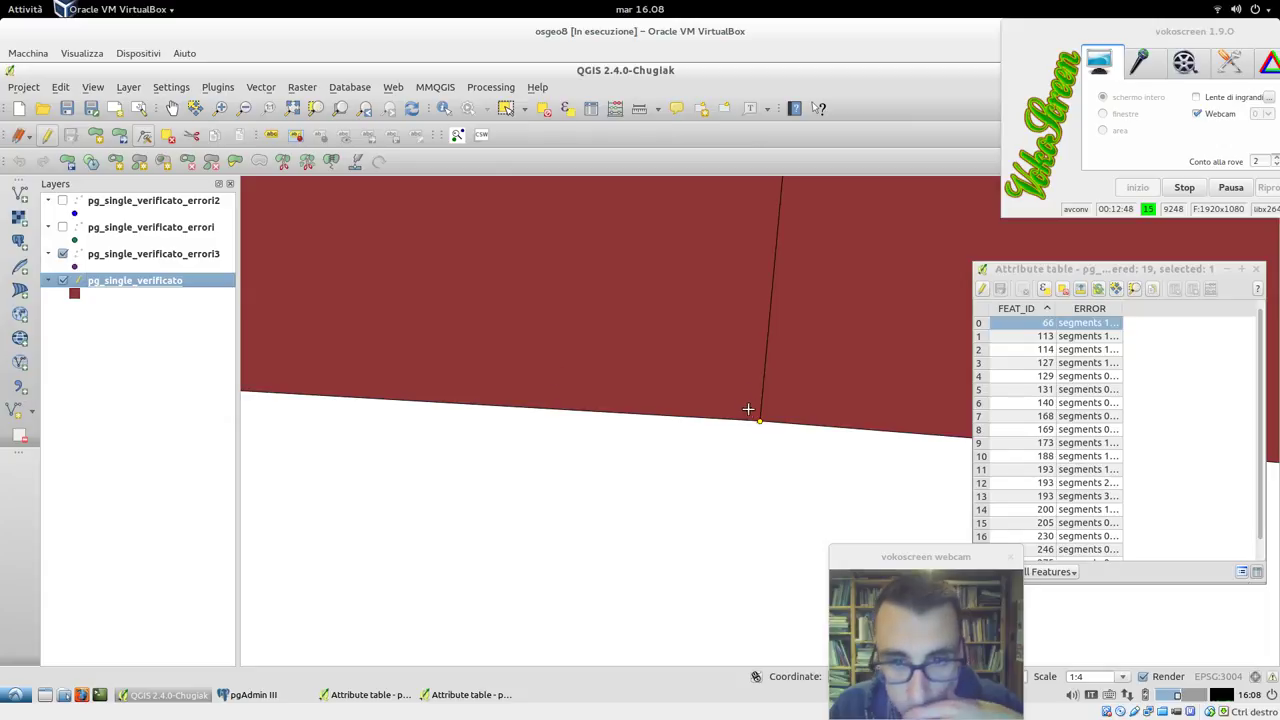
- Try moving the overlapping parcel vertices apart at the FEAT_ID 66 error point, and undo each move
click(759, 421)
mouse_move(760, 422)
mouse_down()
mouse_move(771, 394)
mouse_move(788, 400)
mouse_up()
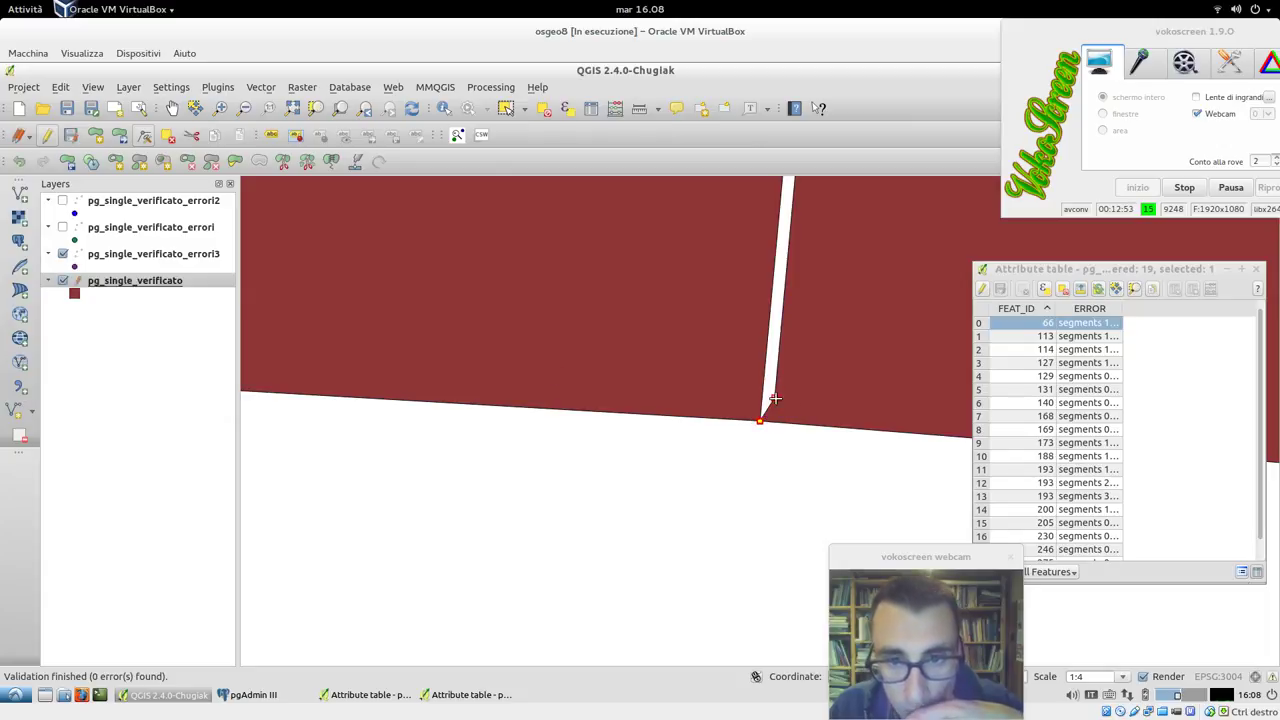
drag(774, 398, 728, 452)
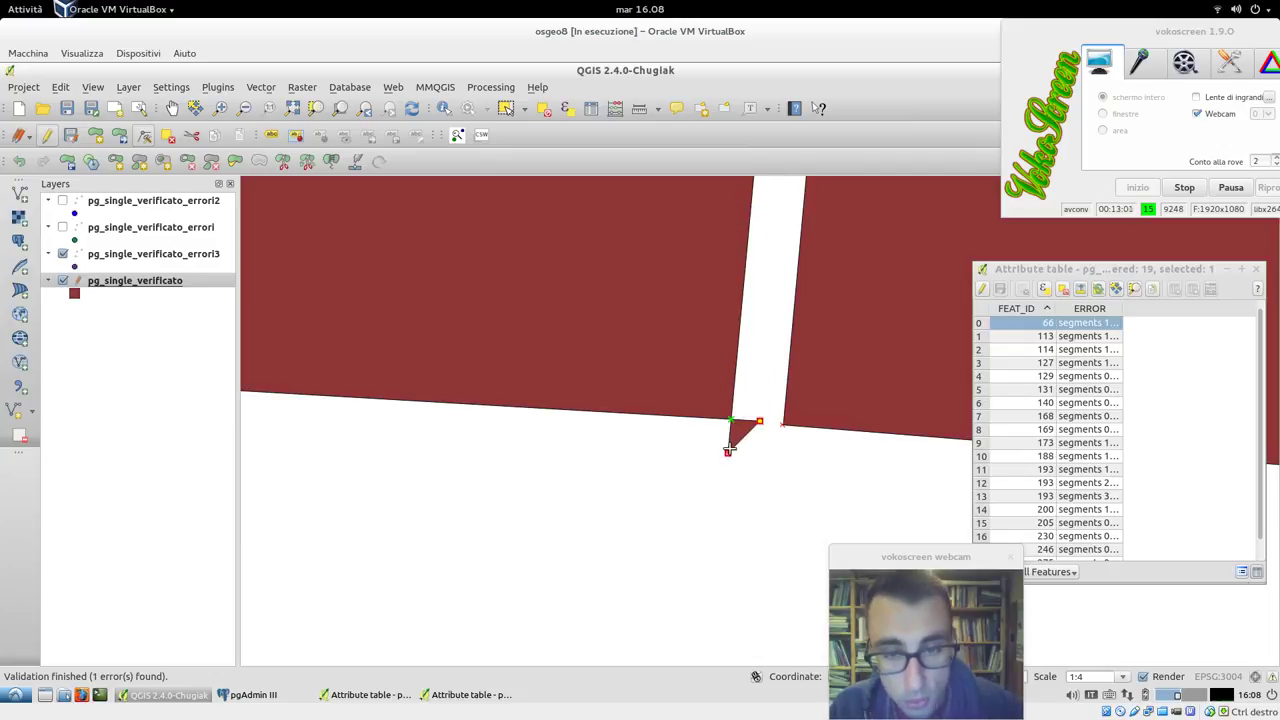
key(ctrl+z)
key(ctrl+z)
drag(760, 422, 720, 453)
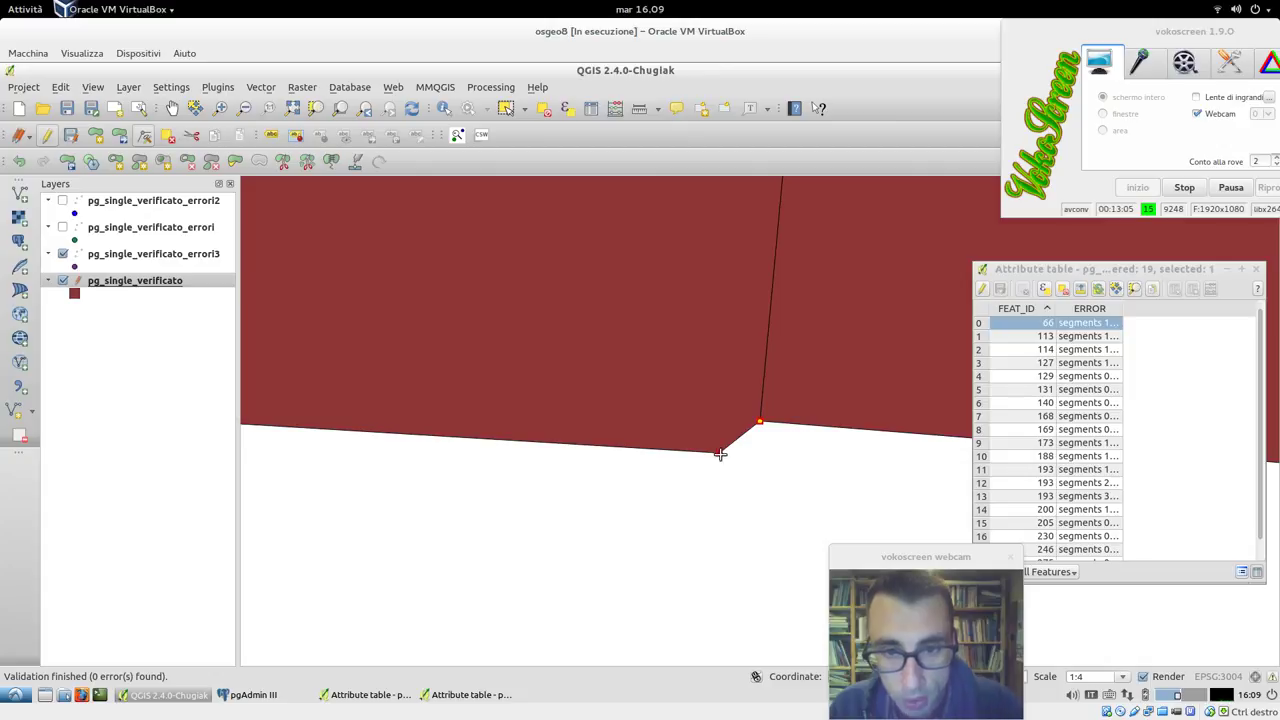
key(ctrl+z)
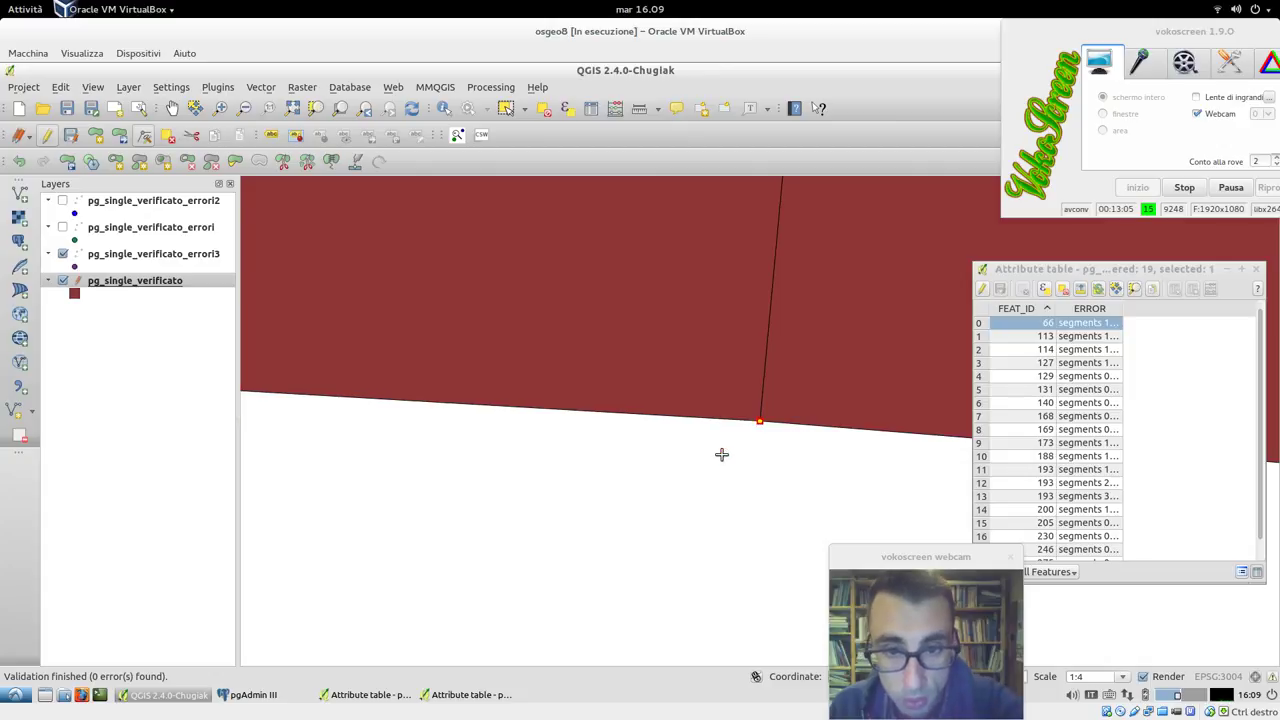
- Delete the surplus vertex at the shared parcel corner marked by the FEAT_ID 66 error and save the layer edits
click(762, 422)
click(780, 424)
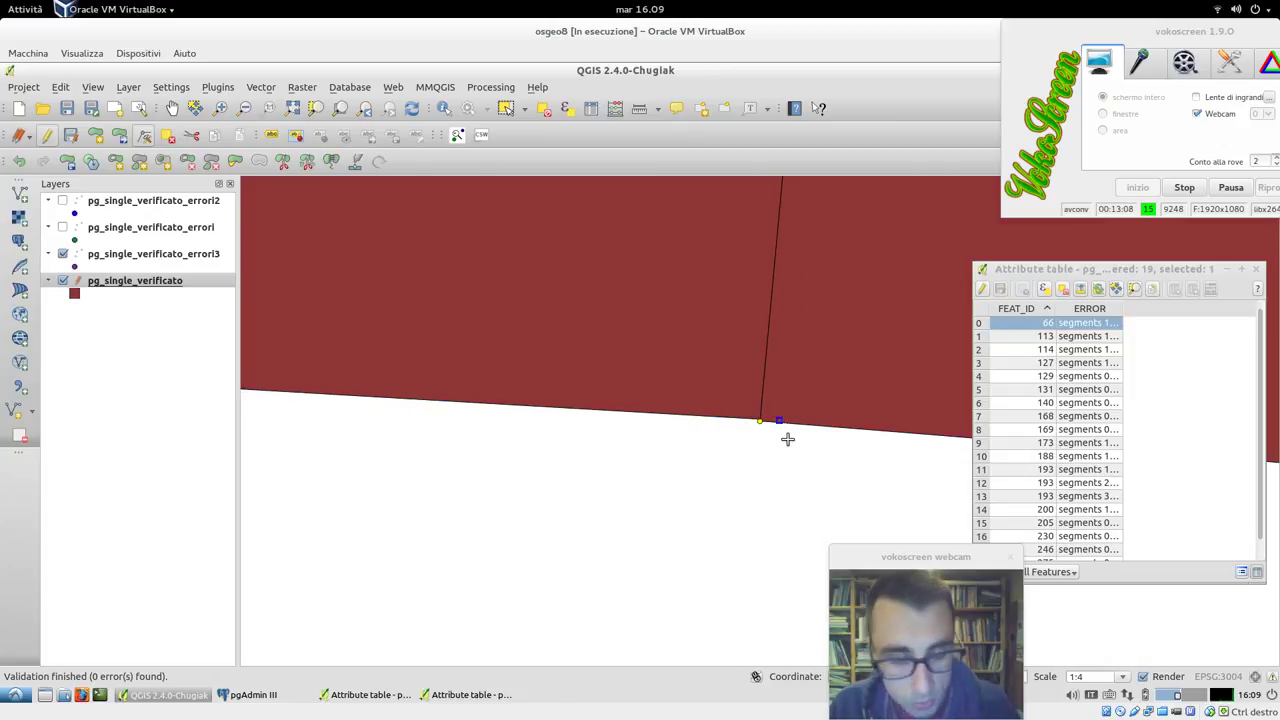
key(Delete)
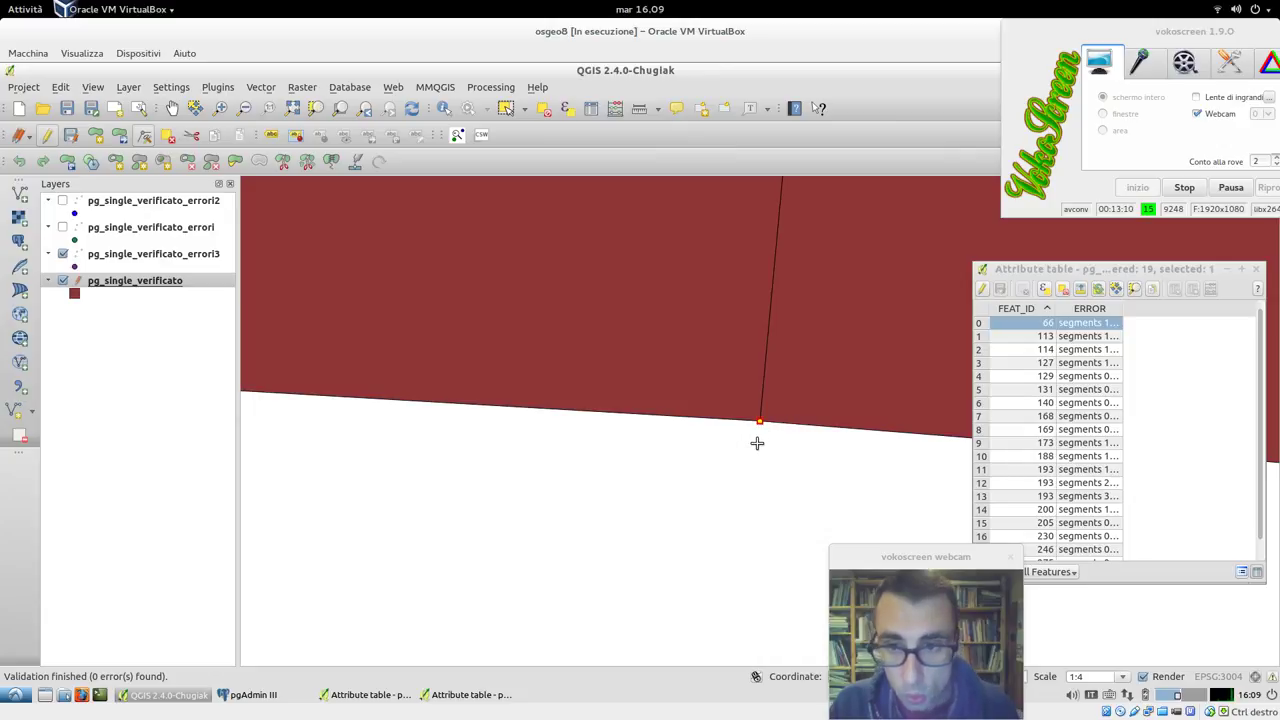
click(70, 135)
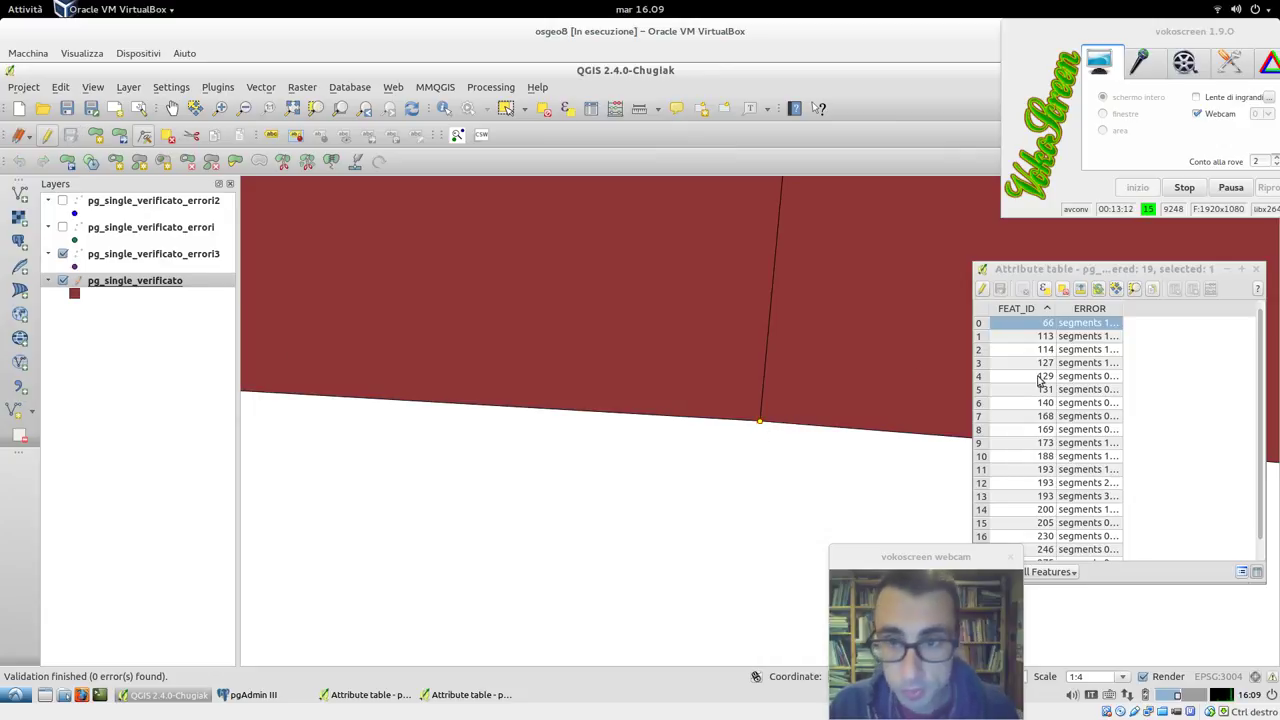
- Zoom to the error with FEAT_ID 114 and delete the outer tip vertex of the triangular spike in pg_single_verificato
click(979, 347)
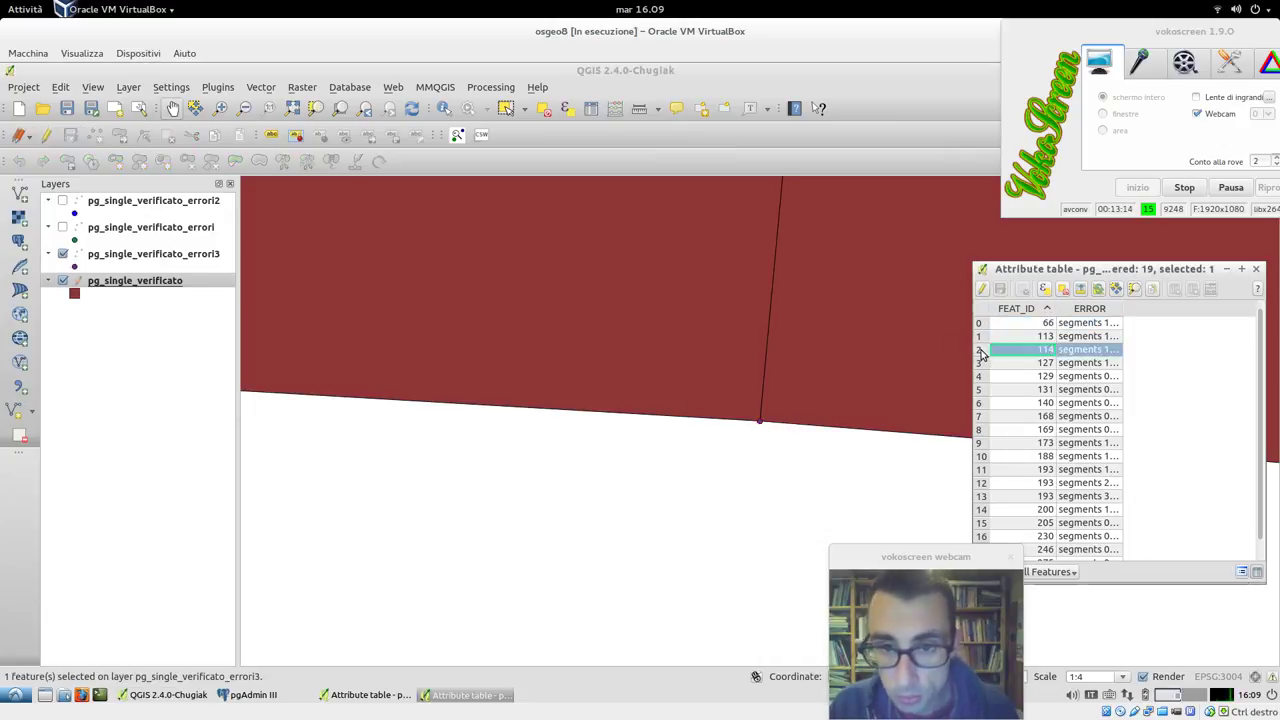
click(1135, 290)
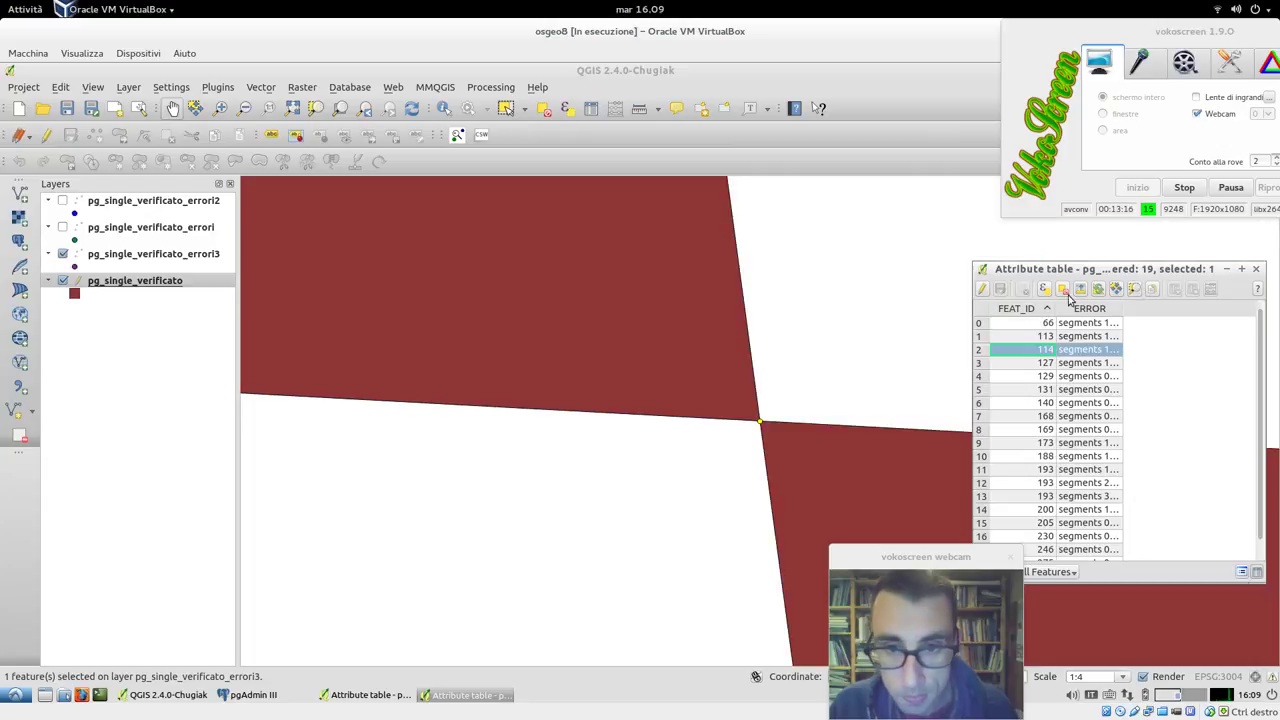
scroll(780, 421, down, 2)
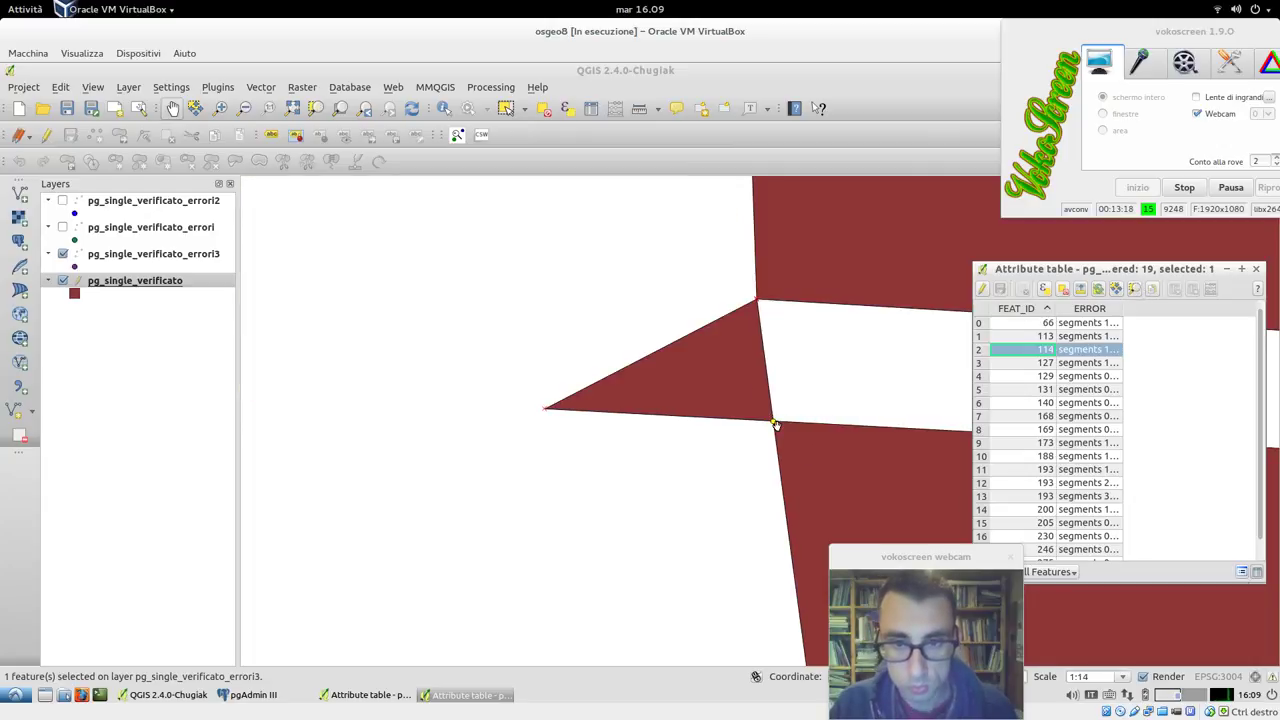
scroll(775, 425, down, 5)
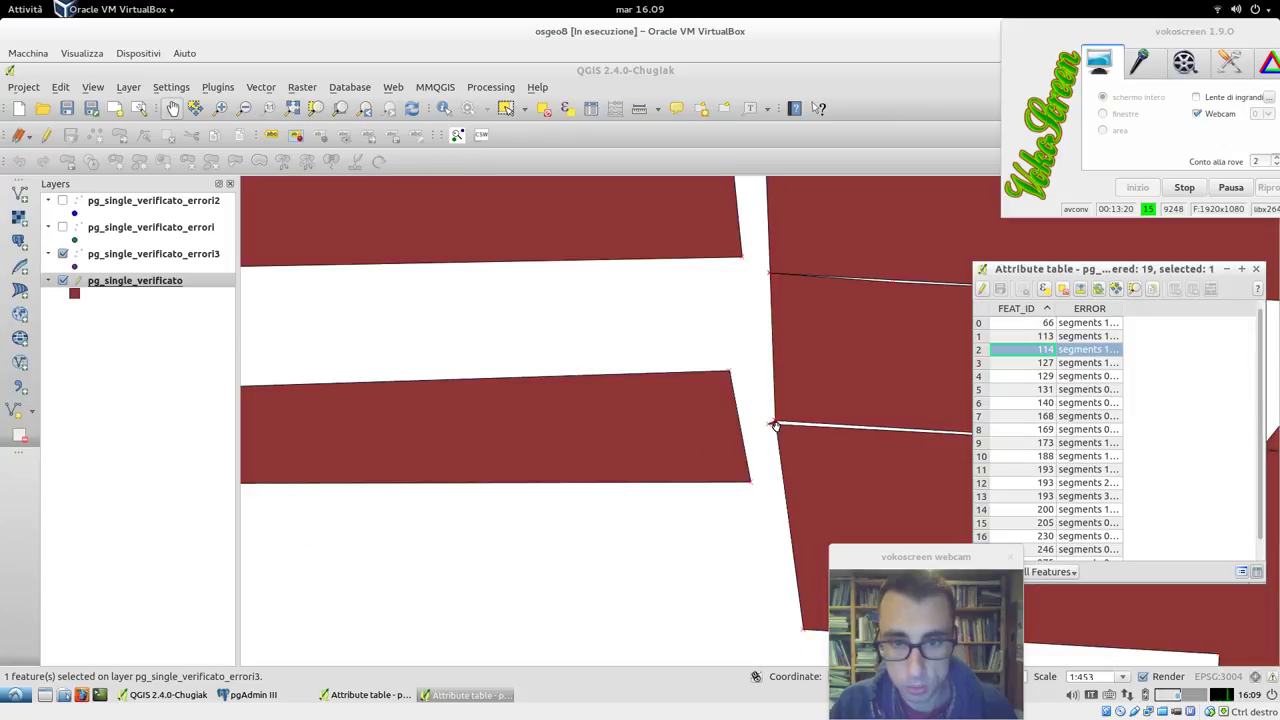
scroll(775, 425, up, 5)
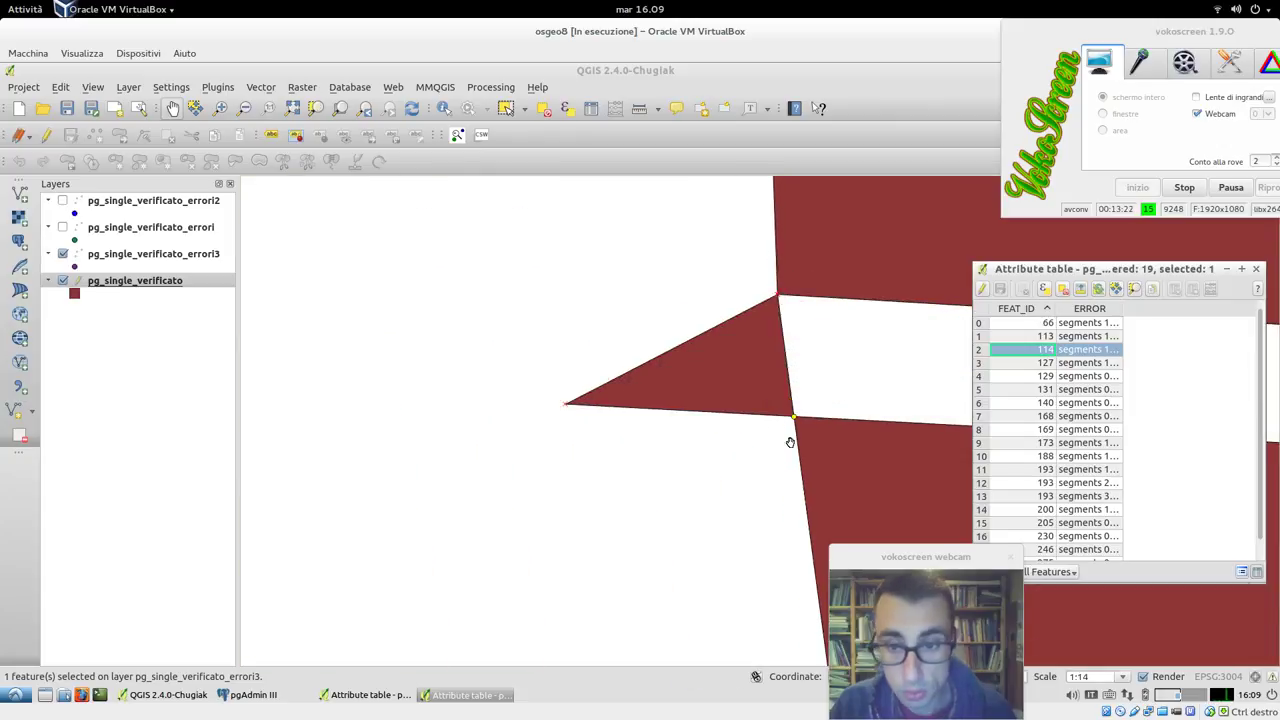
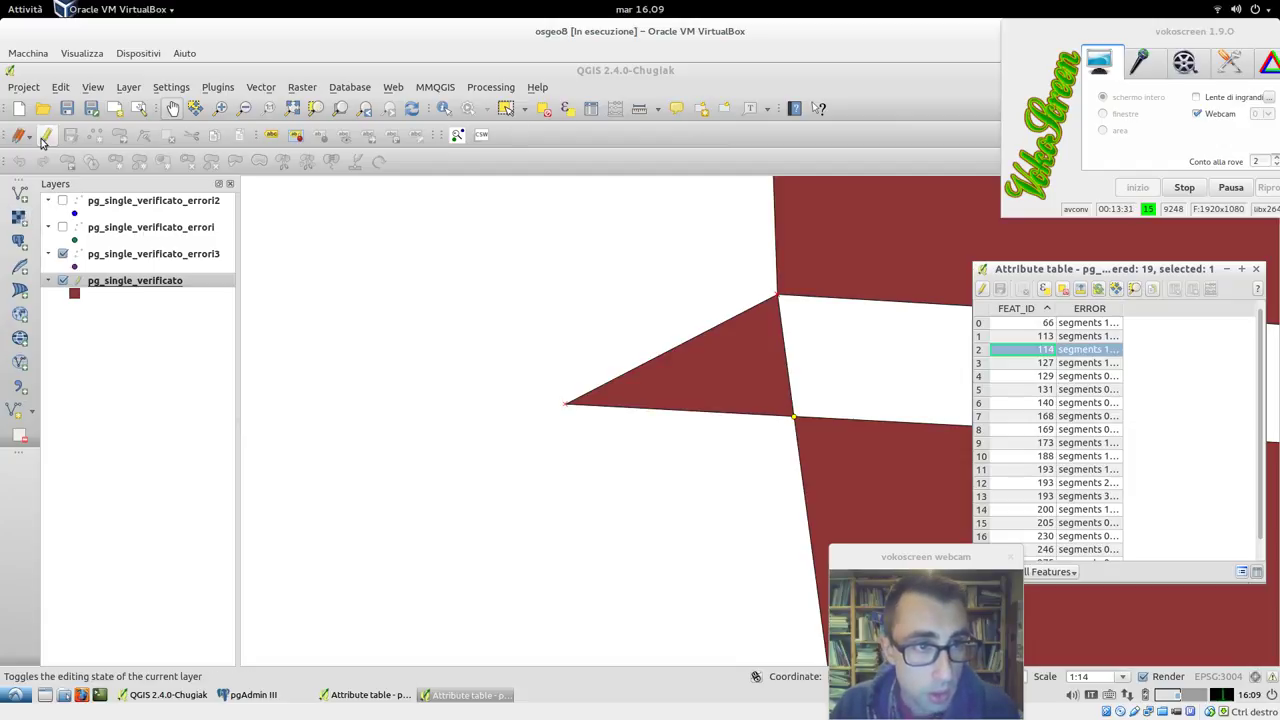
click(112, 255)
click(115, 281)
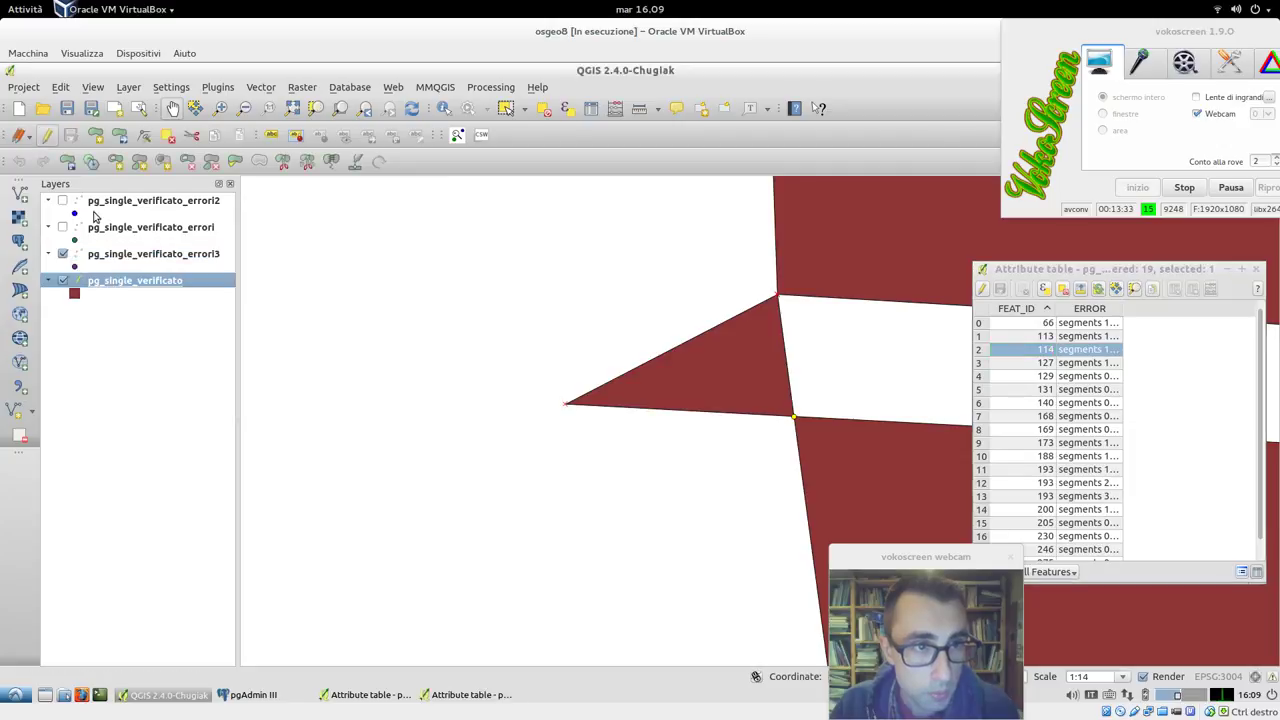
click(145, 135)
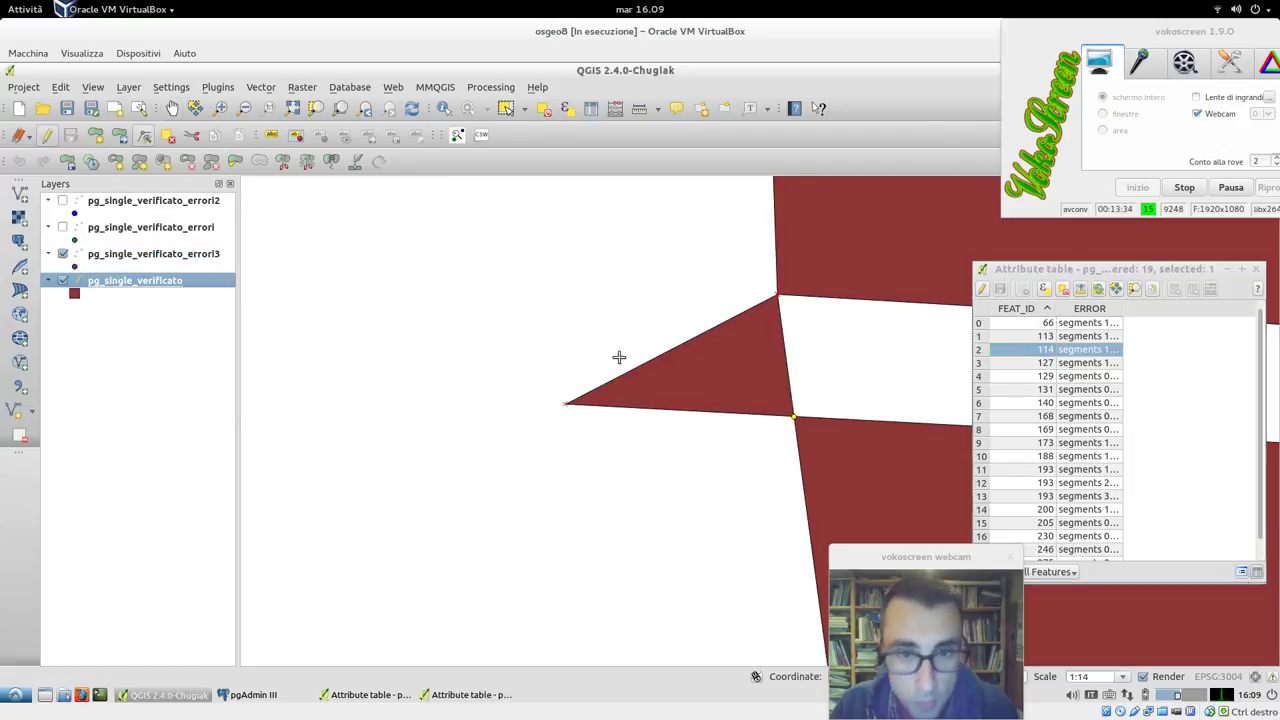
click(567, 405)
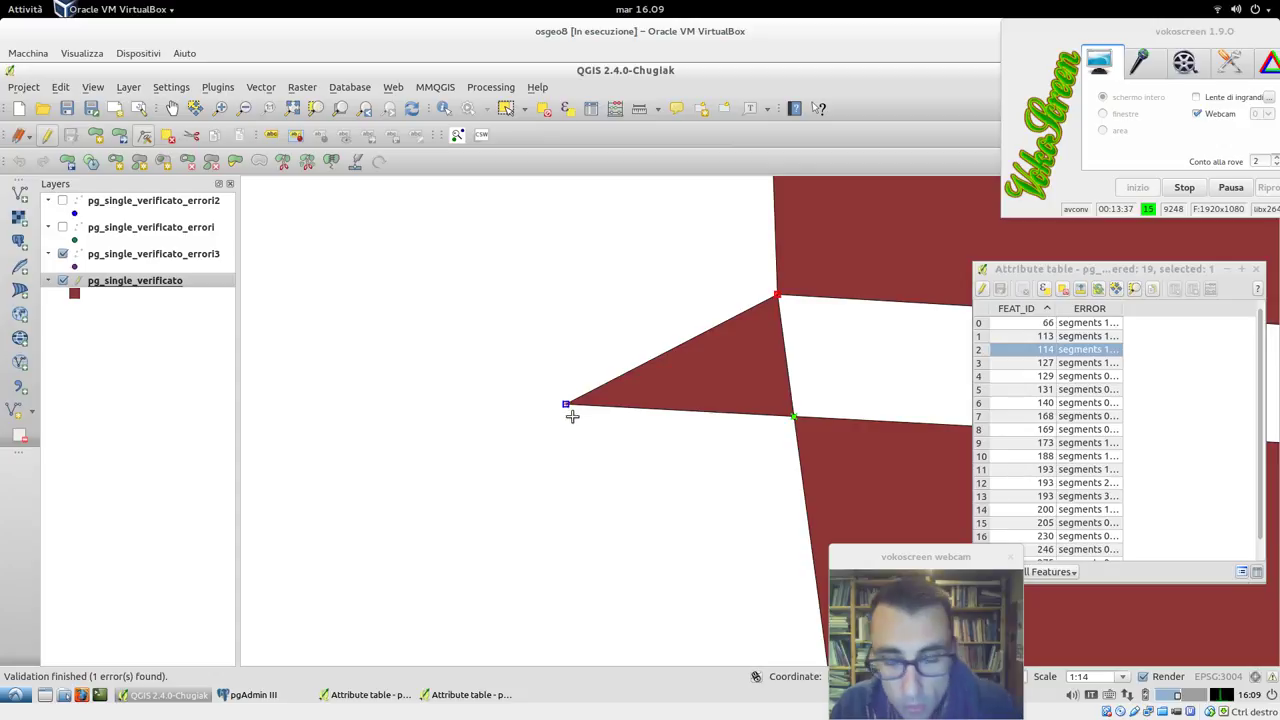
key(Delete)
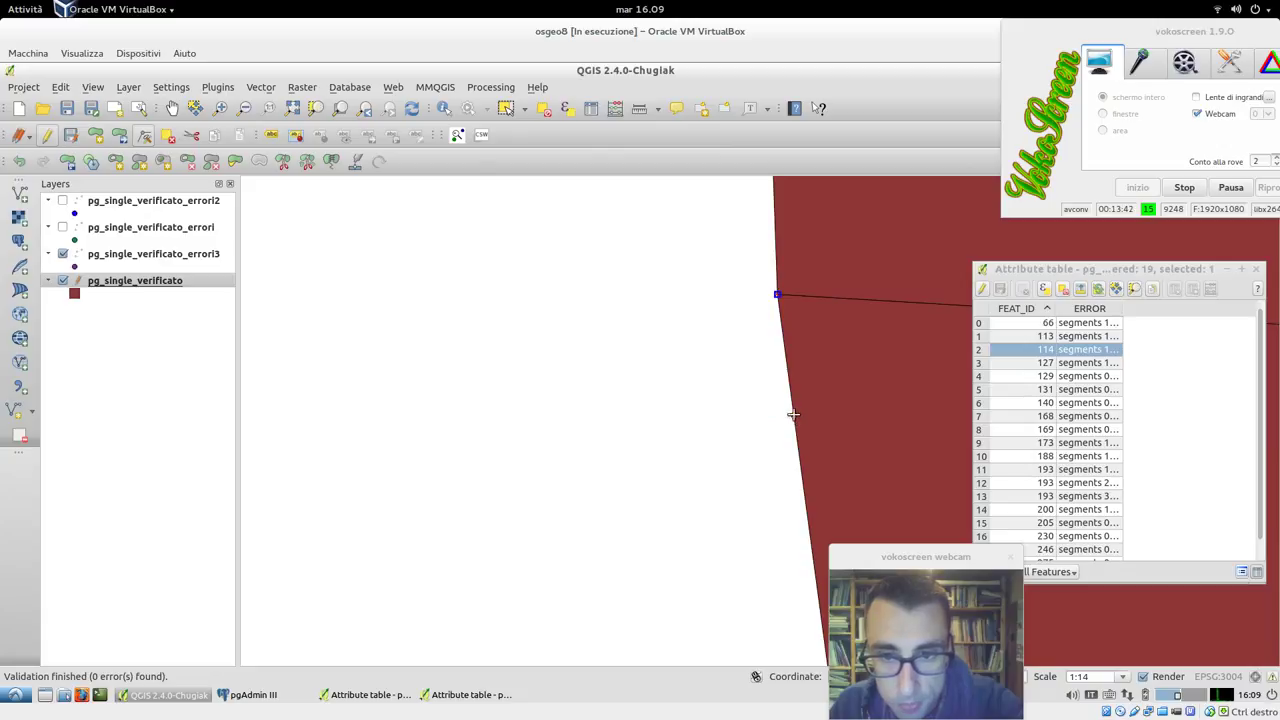
- Move the lower parcel's corner vertex slightly below the corner it shares with the upper parcel
drag(779, 296, 803, 319)
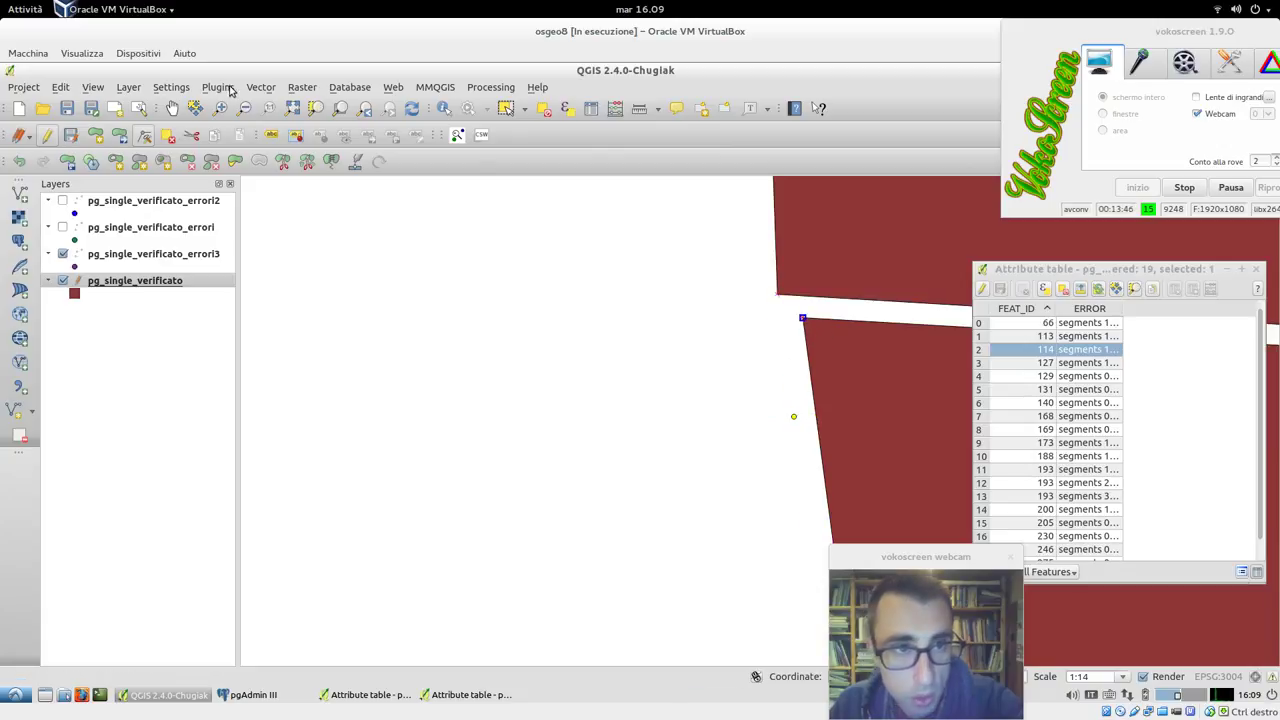
click(160, 90)
click(163, 90)
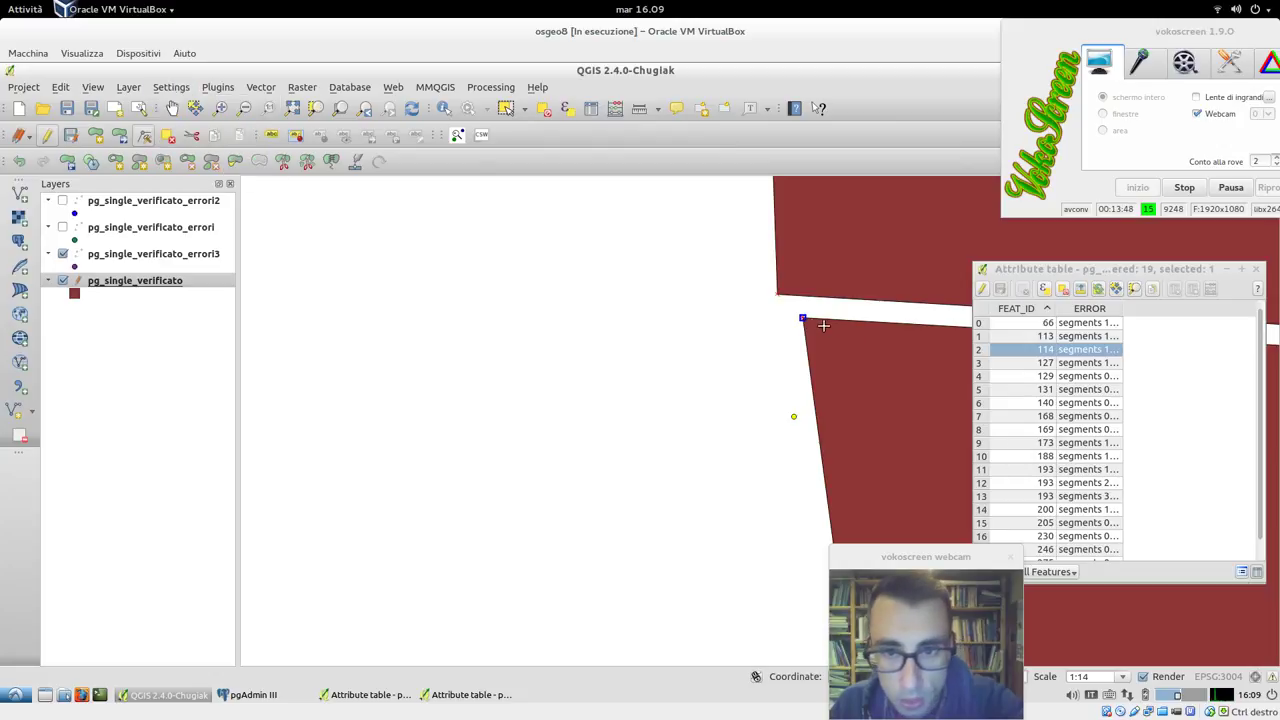
mouse_move(803, 318)
mouse_down()
mouse_move(751, 309)
mouse_move(766, 294)
mouse_move(782, 322)
mouse_up()
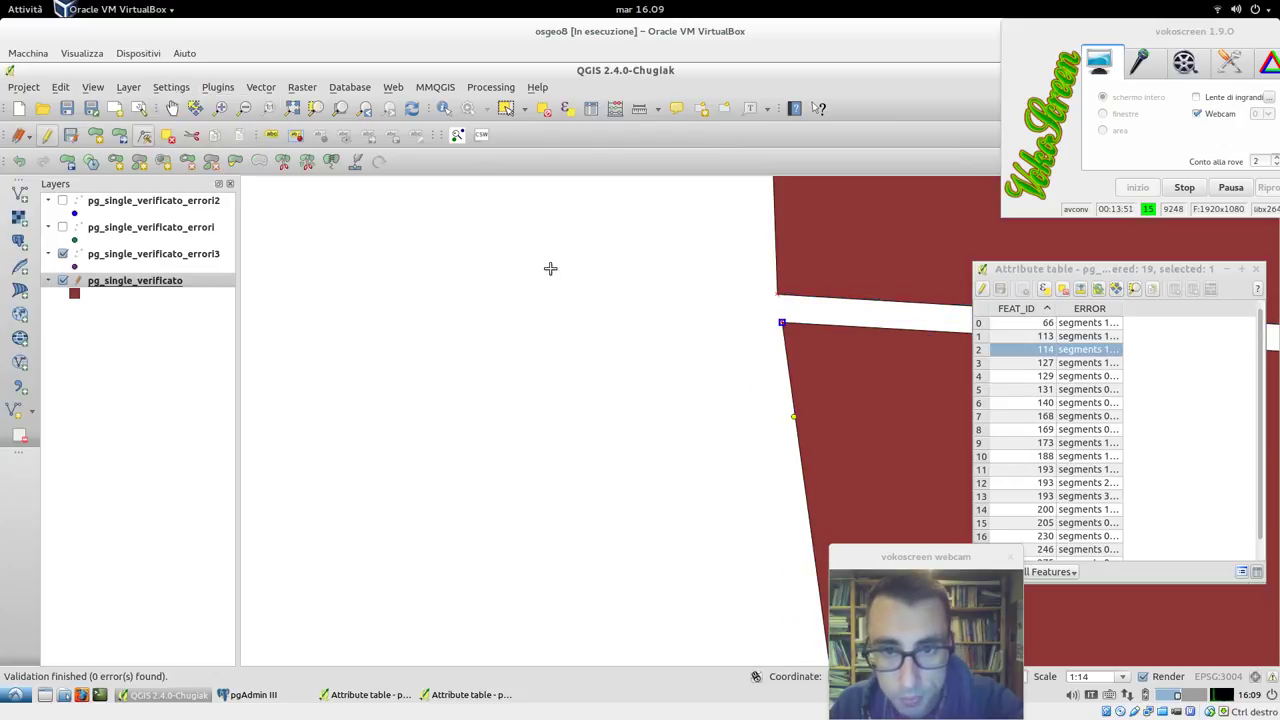
- Set the snapping tolerance of pg_single_verificato to 5 pixels and snap the lower parcel's corner vertex onto the upper parcel's corner
click(129, 88)
mouse_move(171, 88)
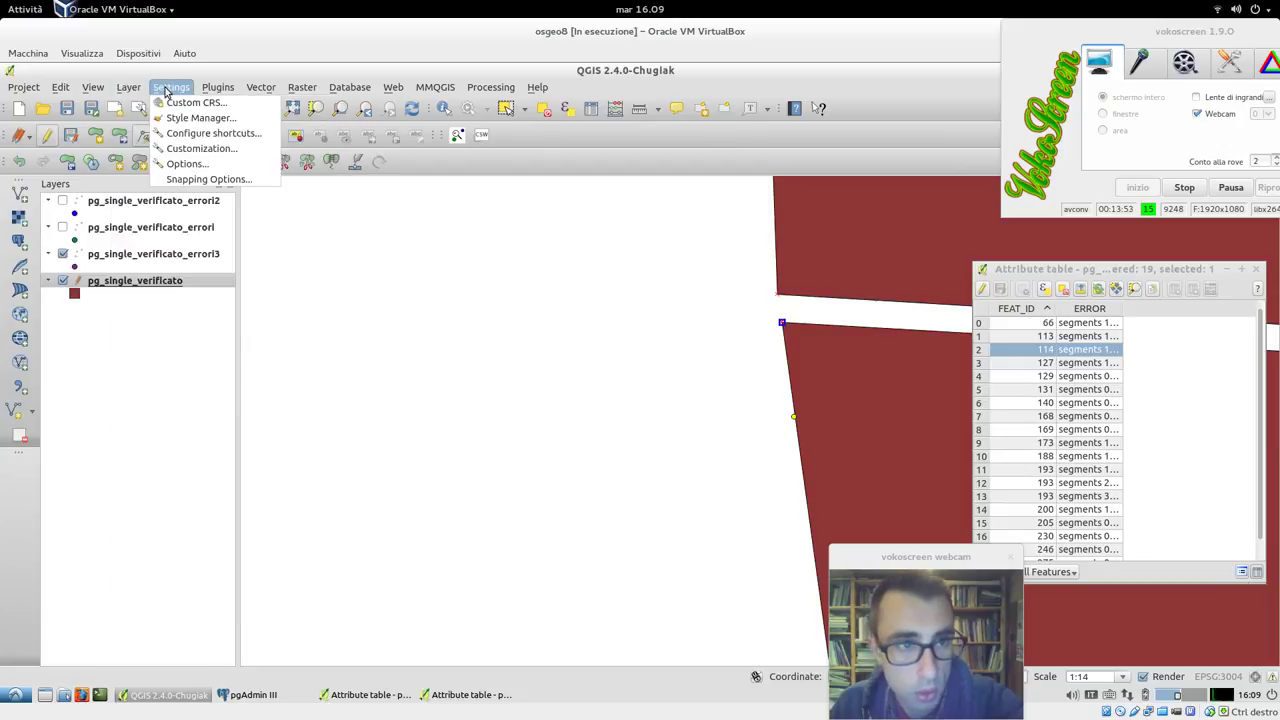
click(200, 180)
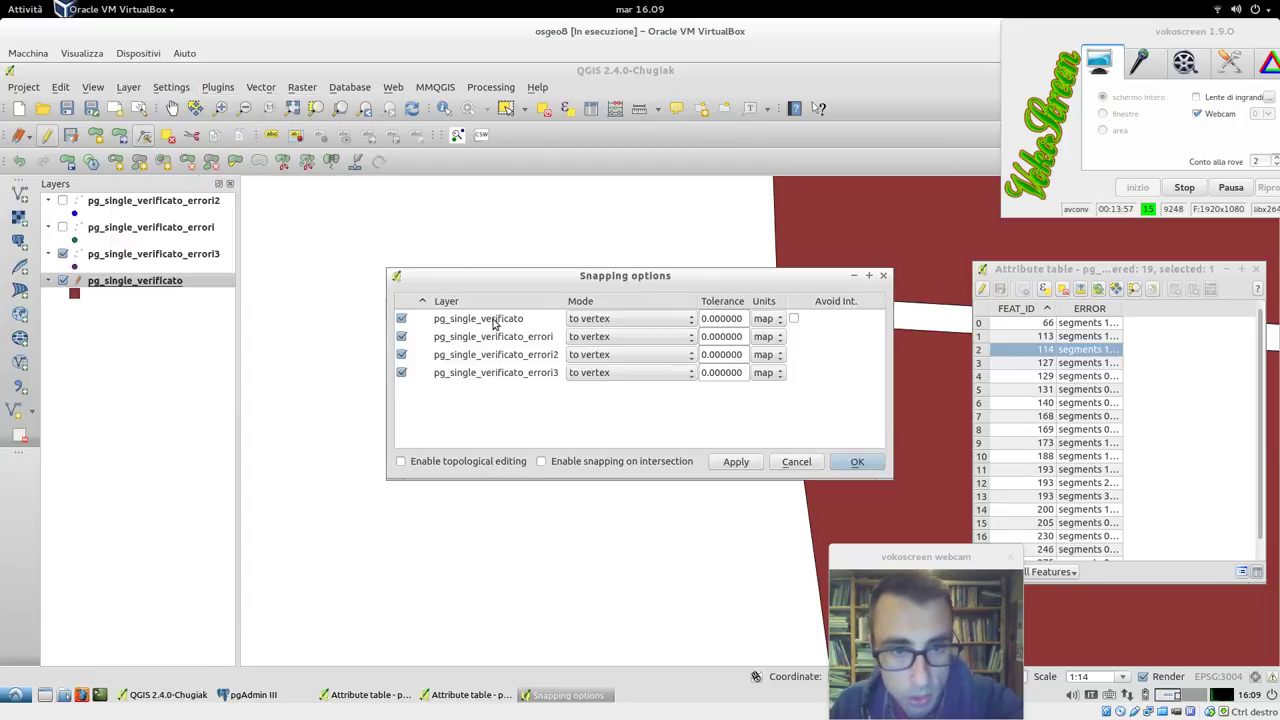
double_click(706, 318)
text(5)
click(759, 318)
click(770, 318)
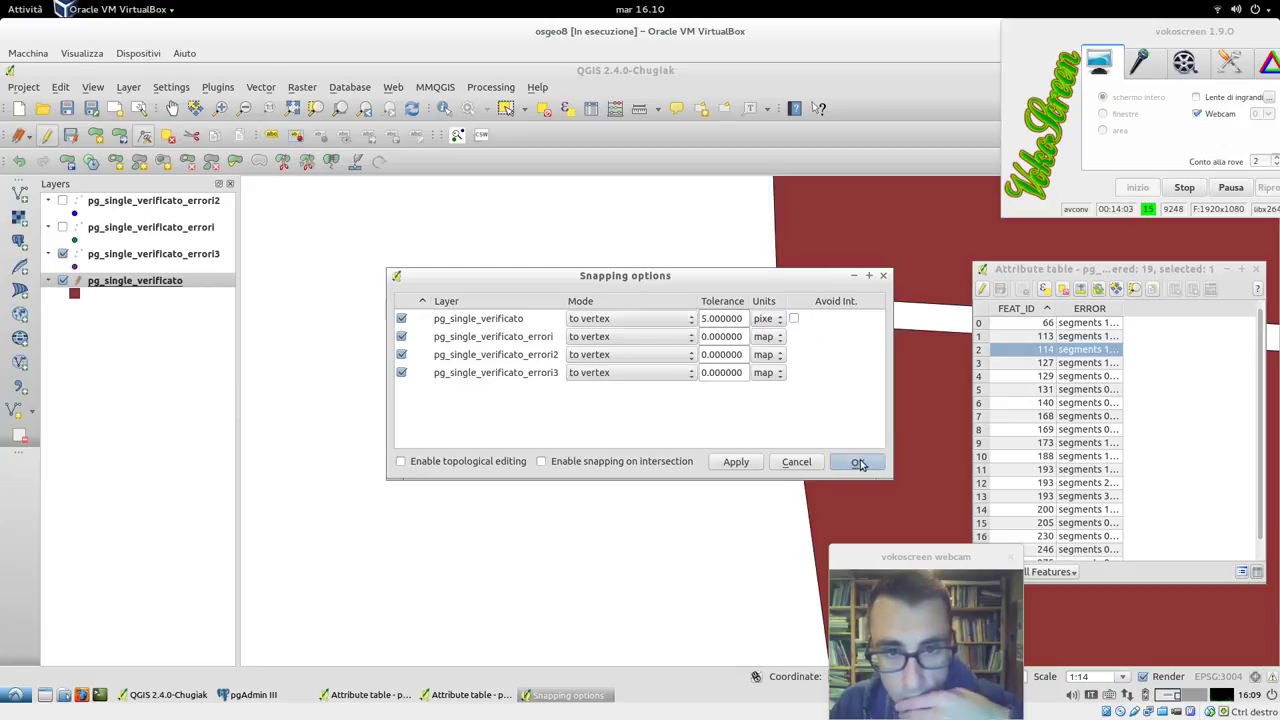
click(857, 461)
drag(782, 323, 777, 294)
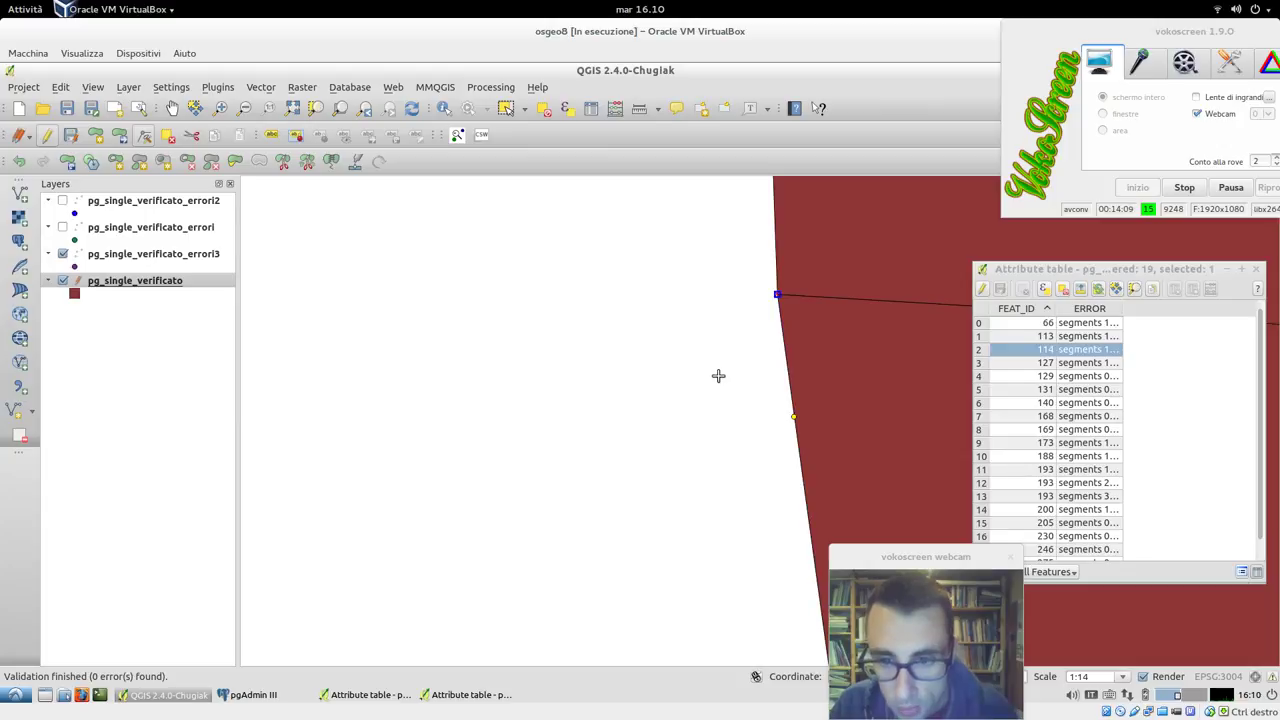
- Zoom to the error with FEAT_ID 127 and snap the spike's tip vertex onto the adjacent parcel's corner in pg_single_verificato
click(988, 370)
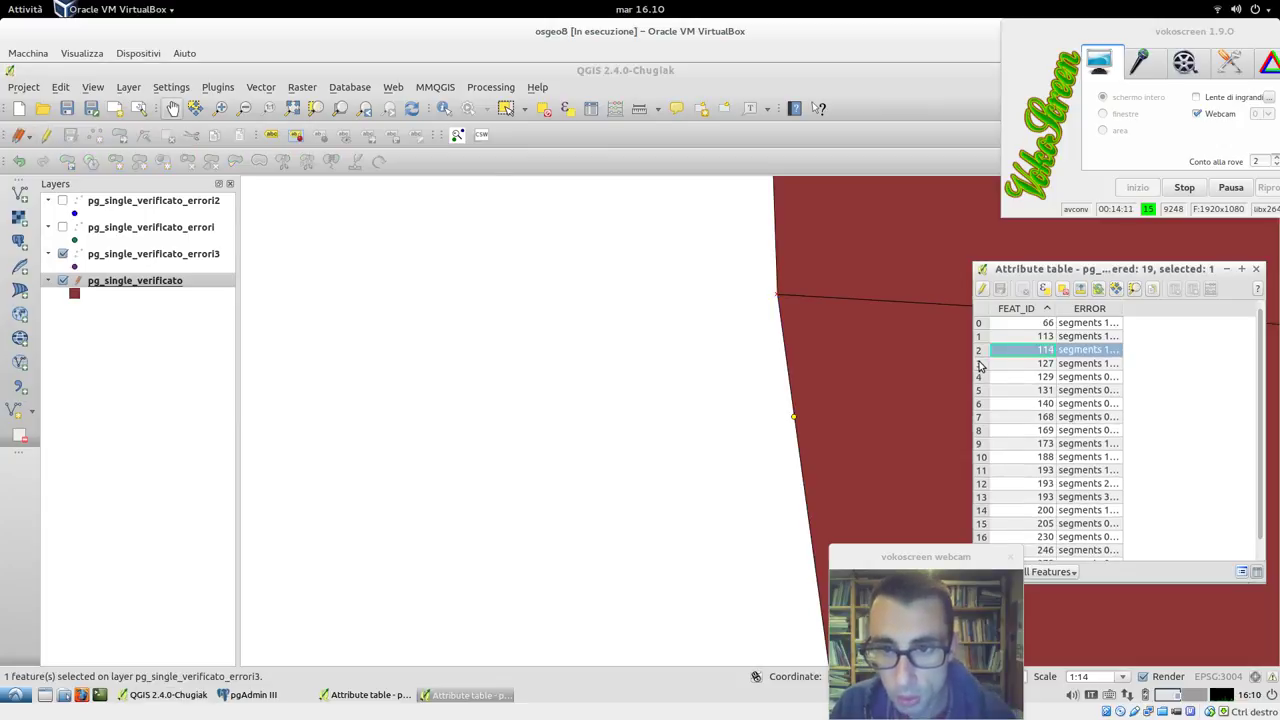
click(980, 366)
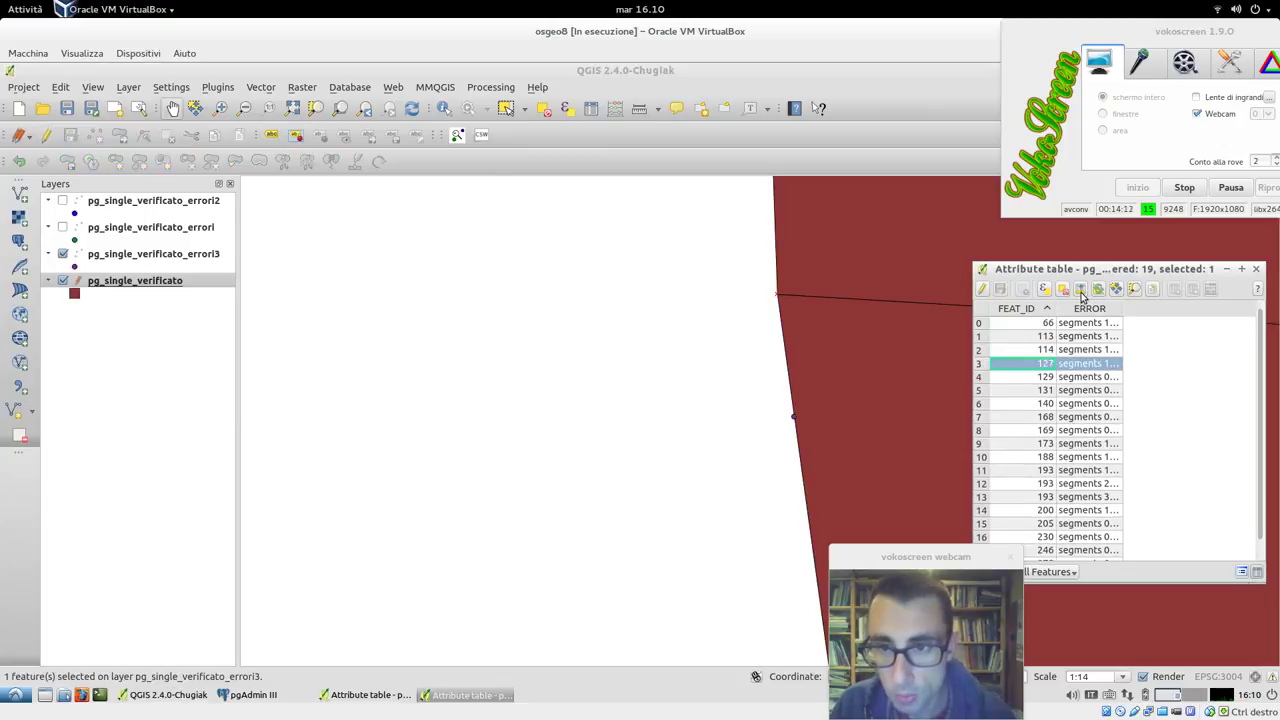
click(1116, 289)
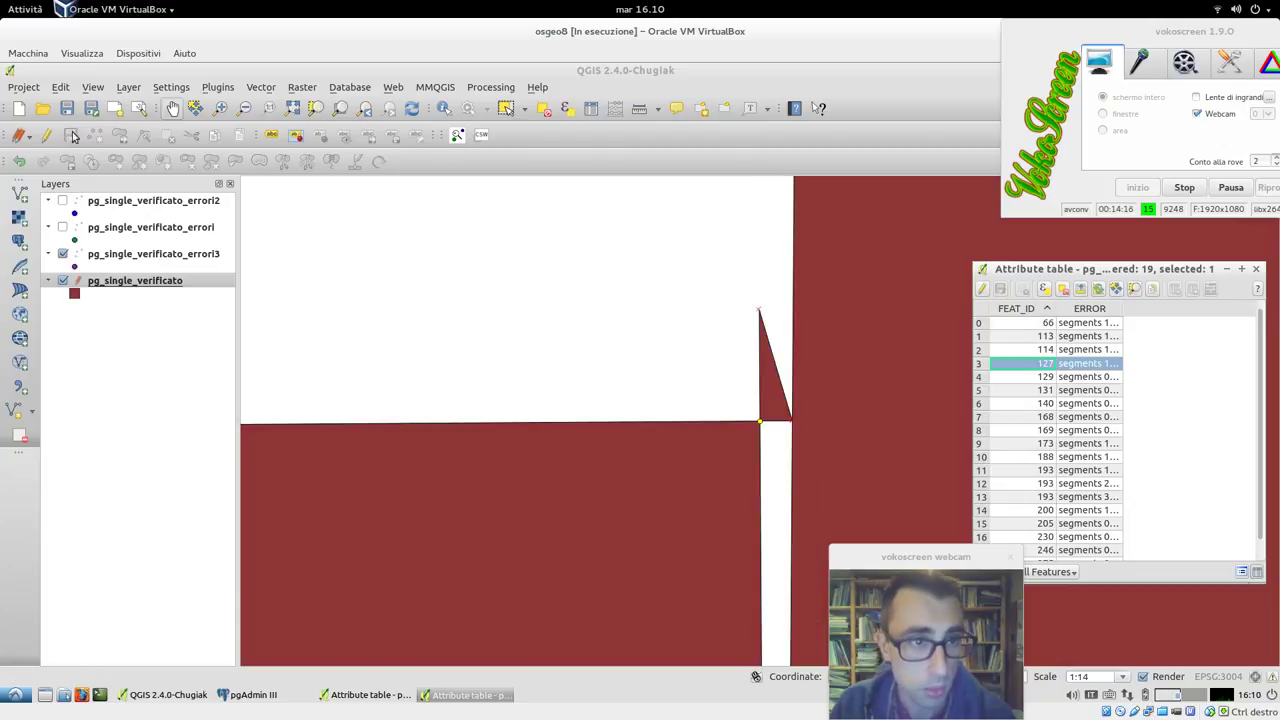
click(137, 263)
click(138, 283)
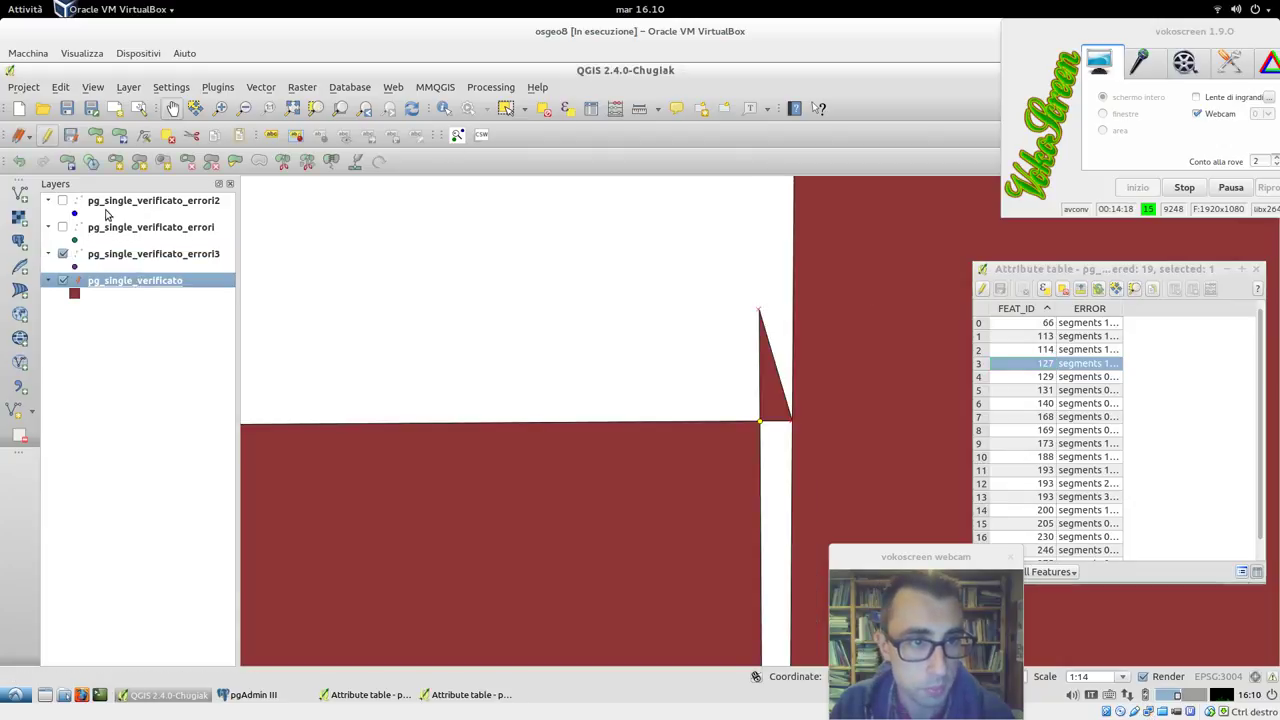
click(145, 136)
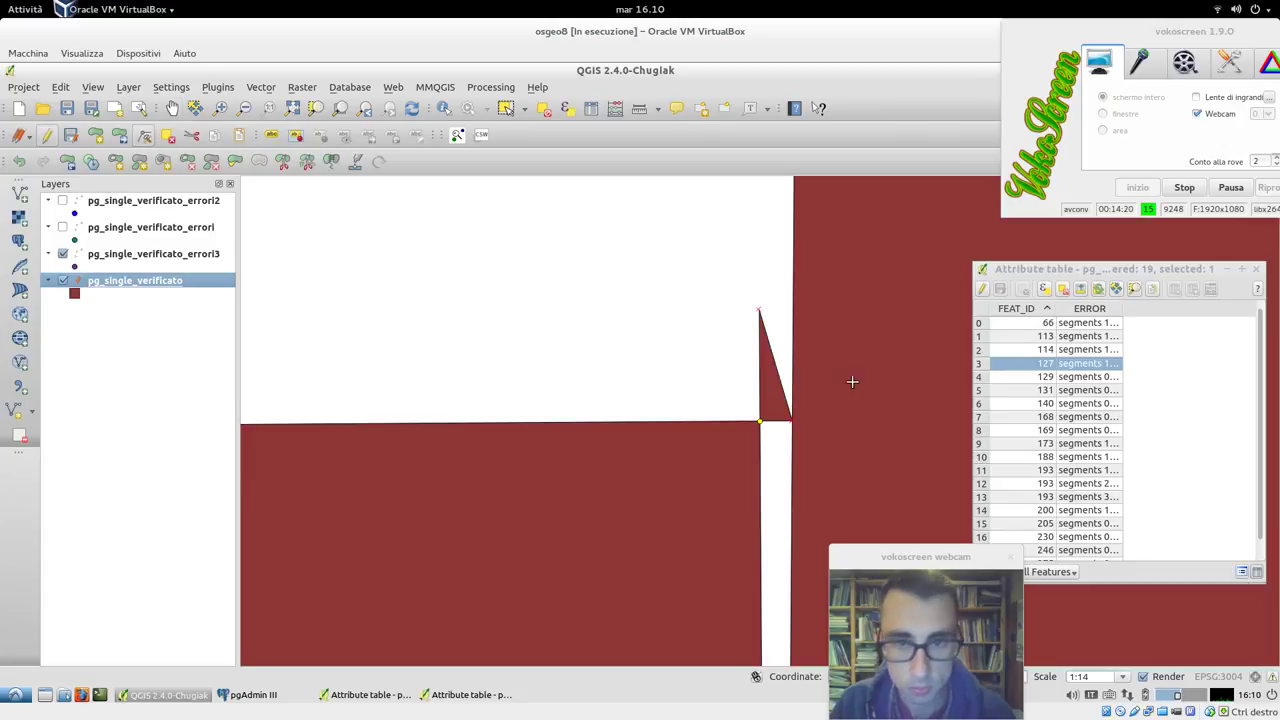
click(759, 309)
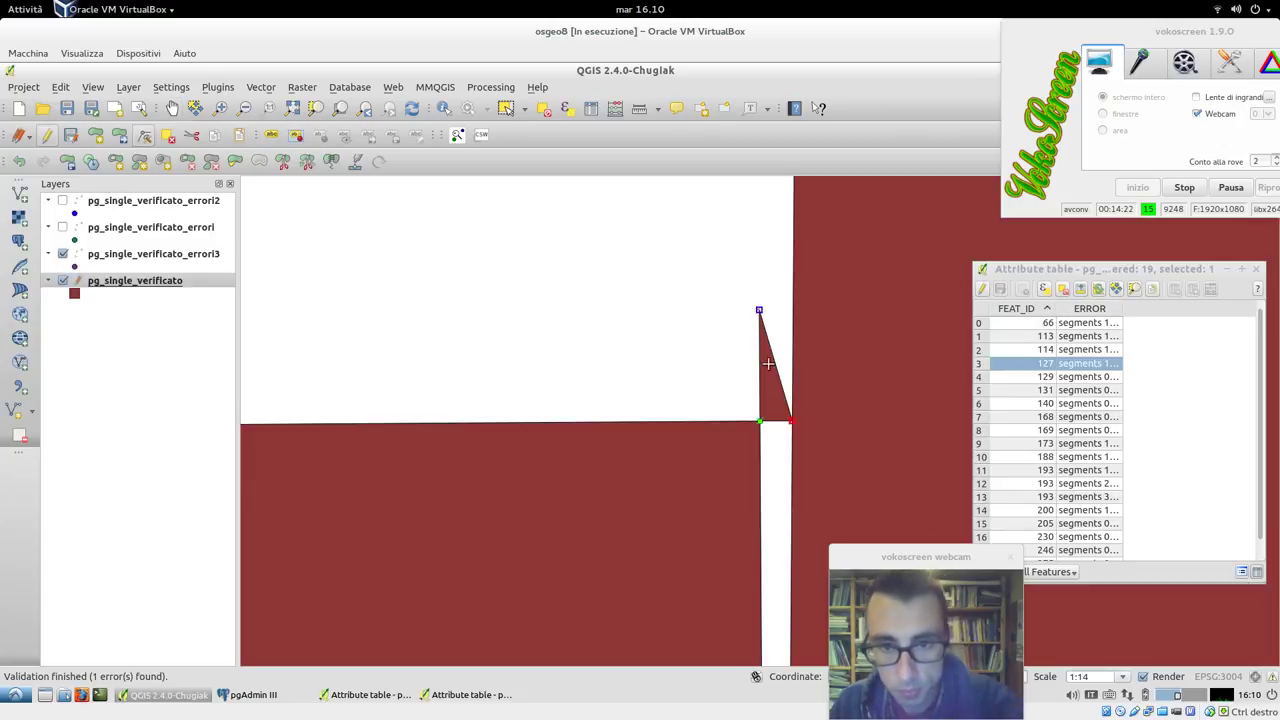
drag(759, 311, 791, 422)
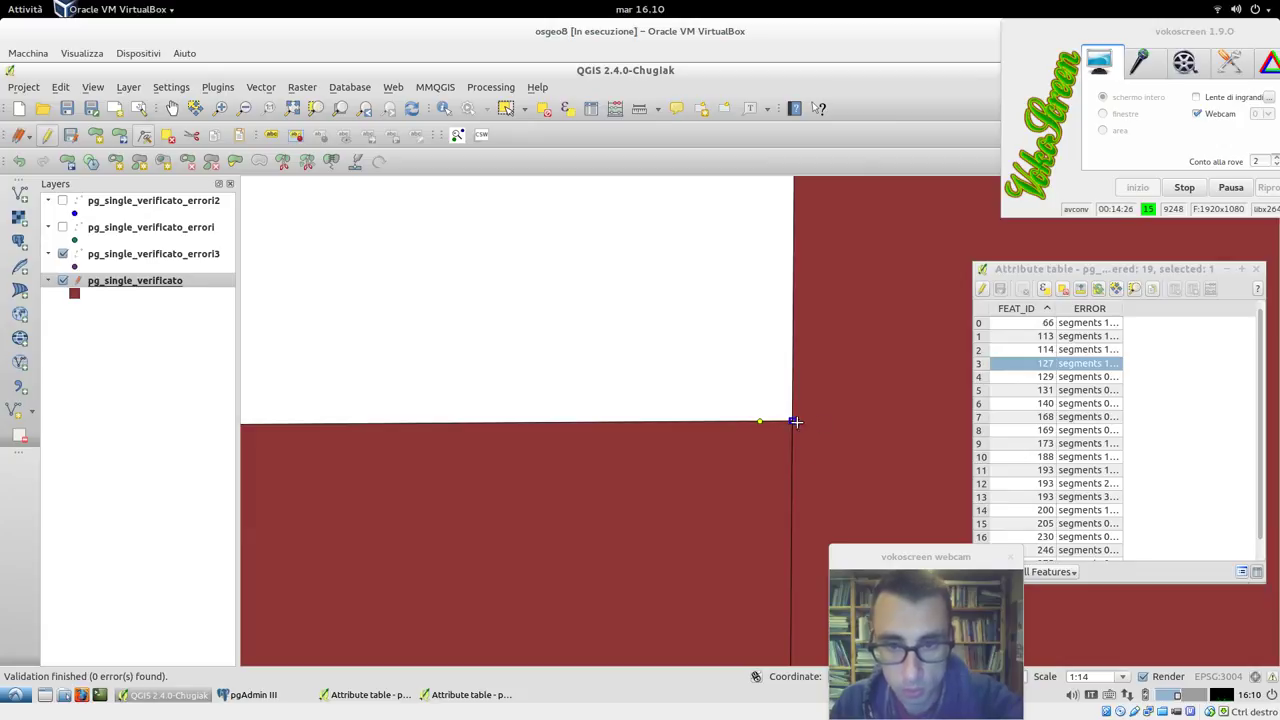
- Zoom to the error with FEAT_ID 129, try moving the parcel's corner vertex outward, and undo the move
click(981, 378)
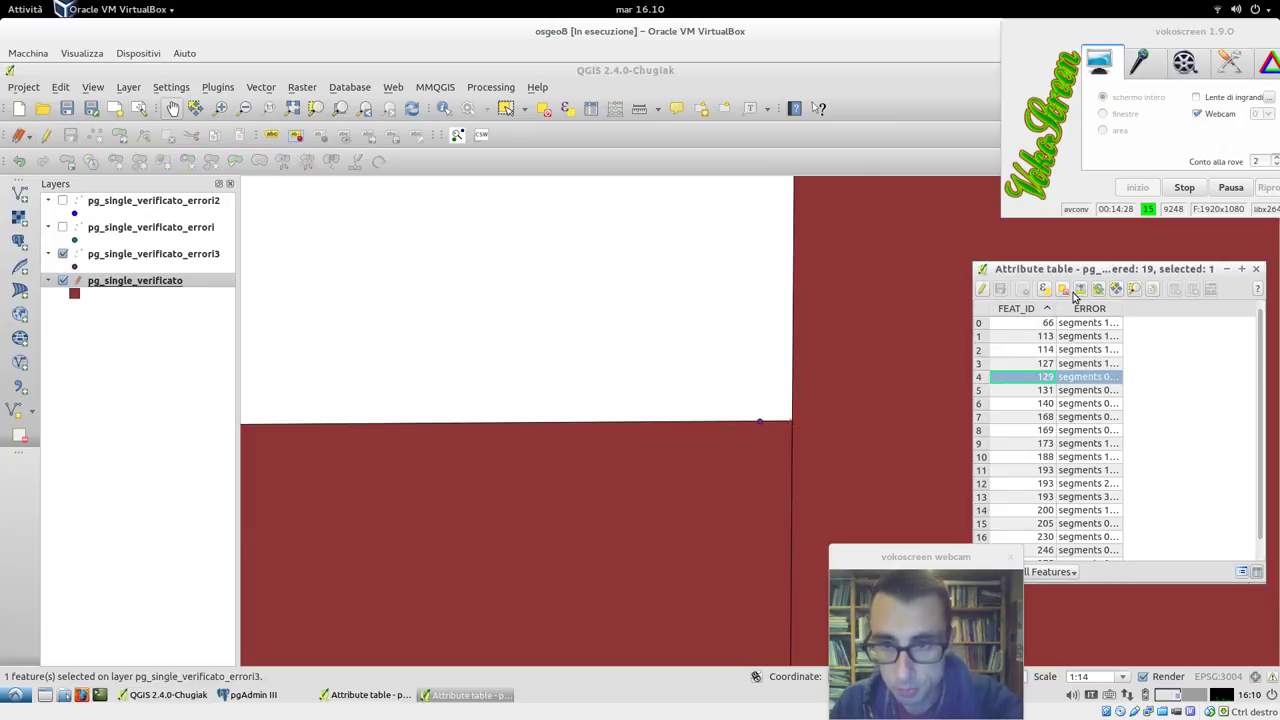
click(1138, 290)
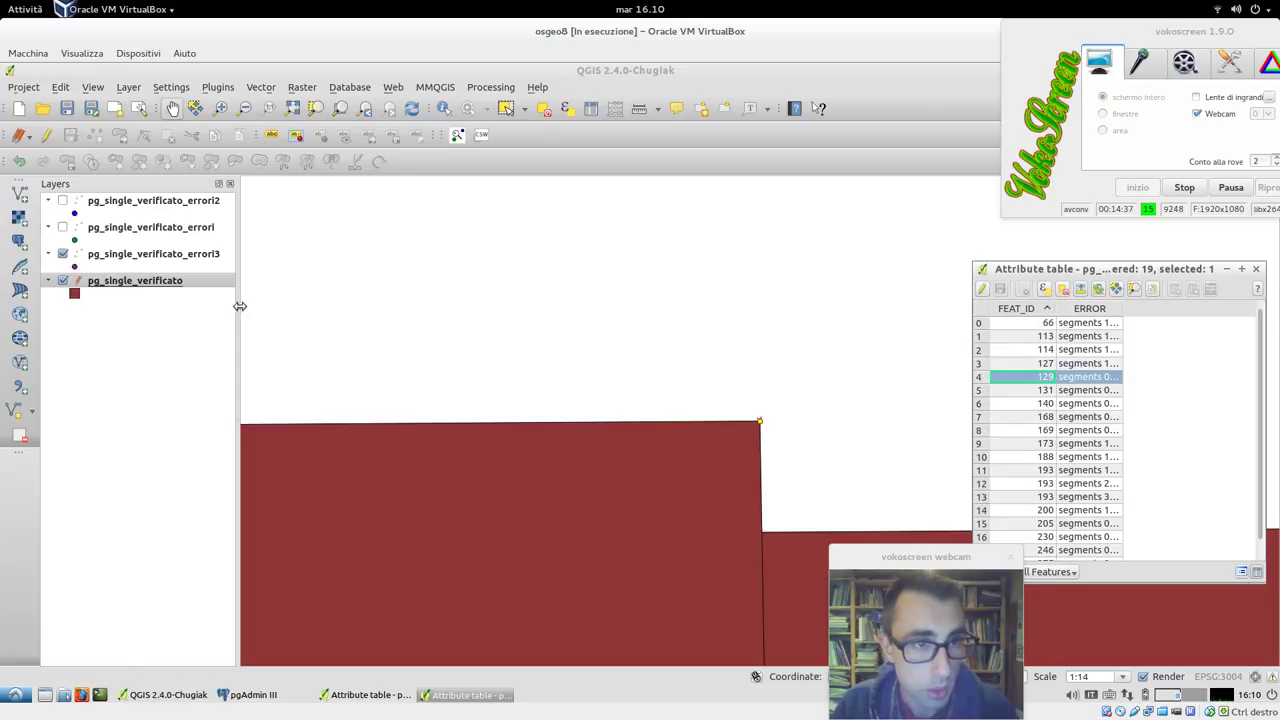
click(155, 258)
click(153, 281)
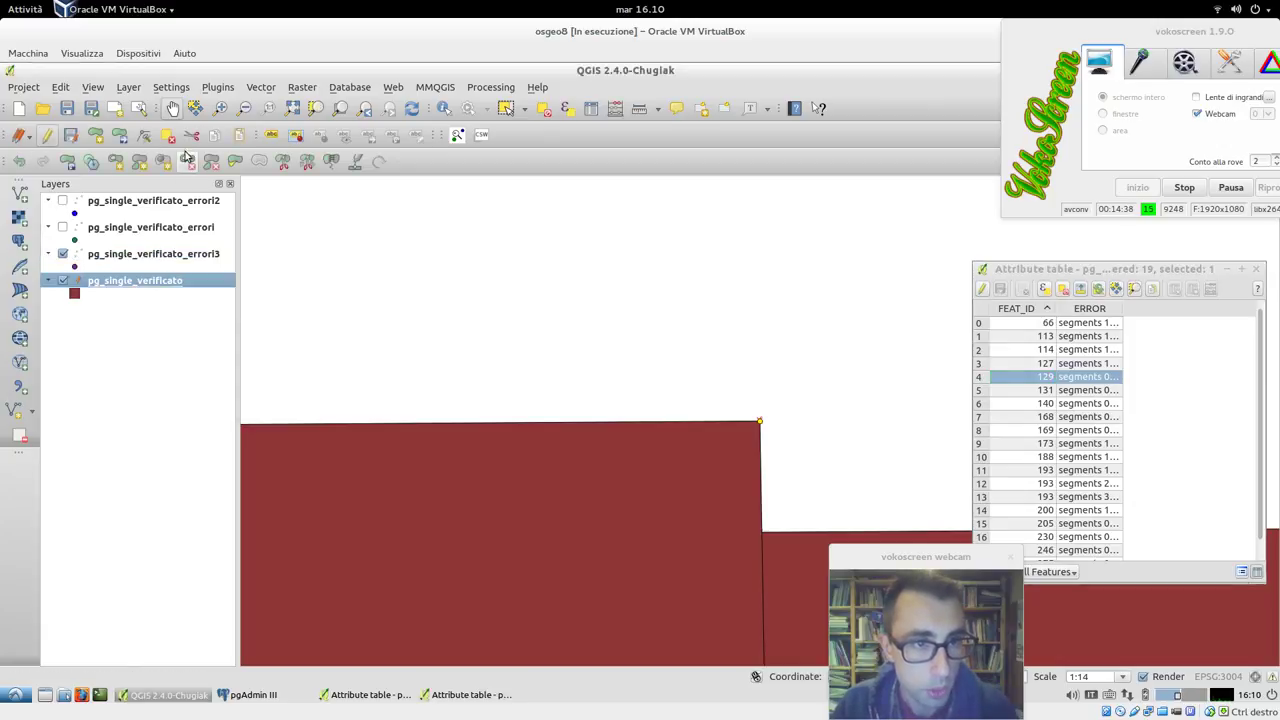
click(144, 136)
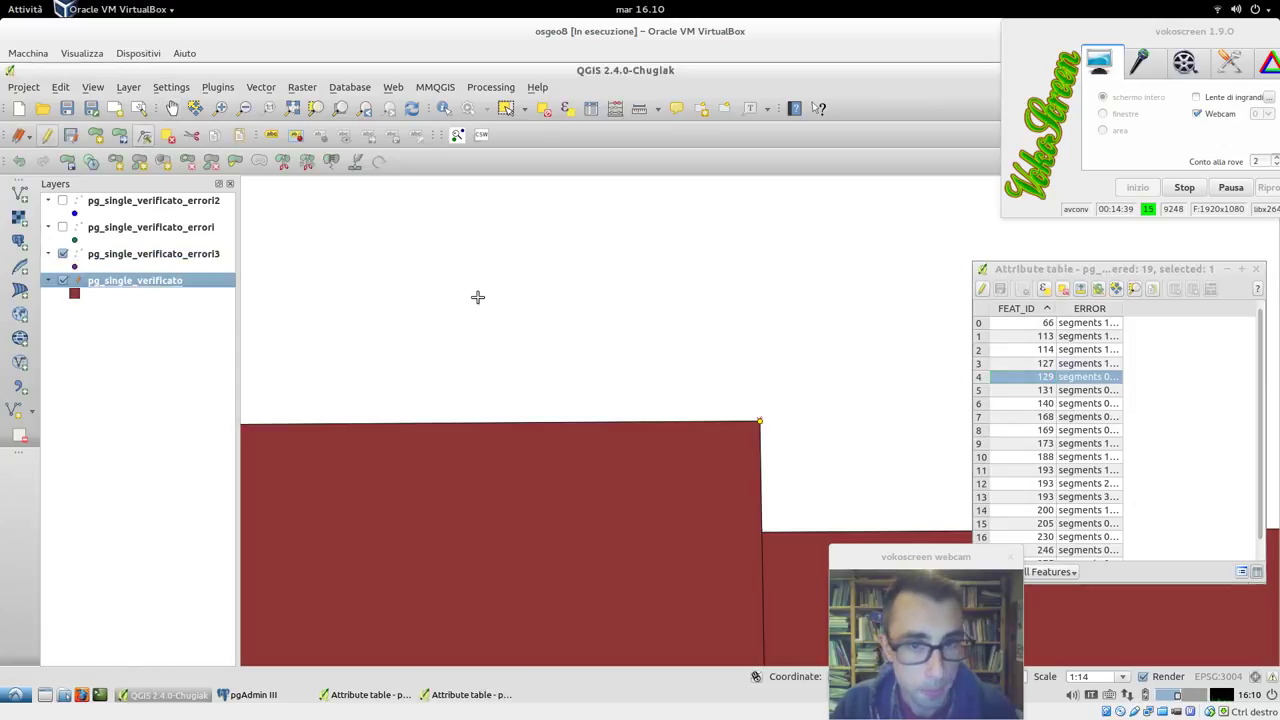
click(762, 421)
drag(762, 421, 786, 410)
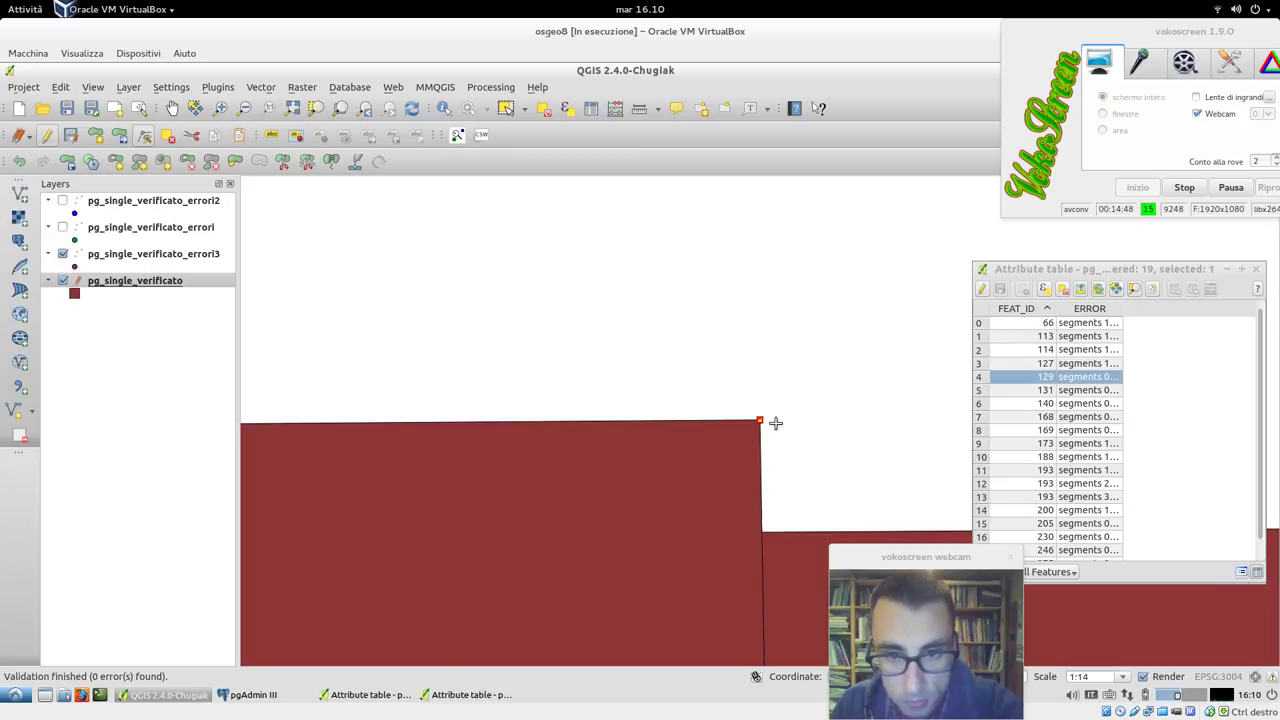
drag(757, 420, 777, 408)
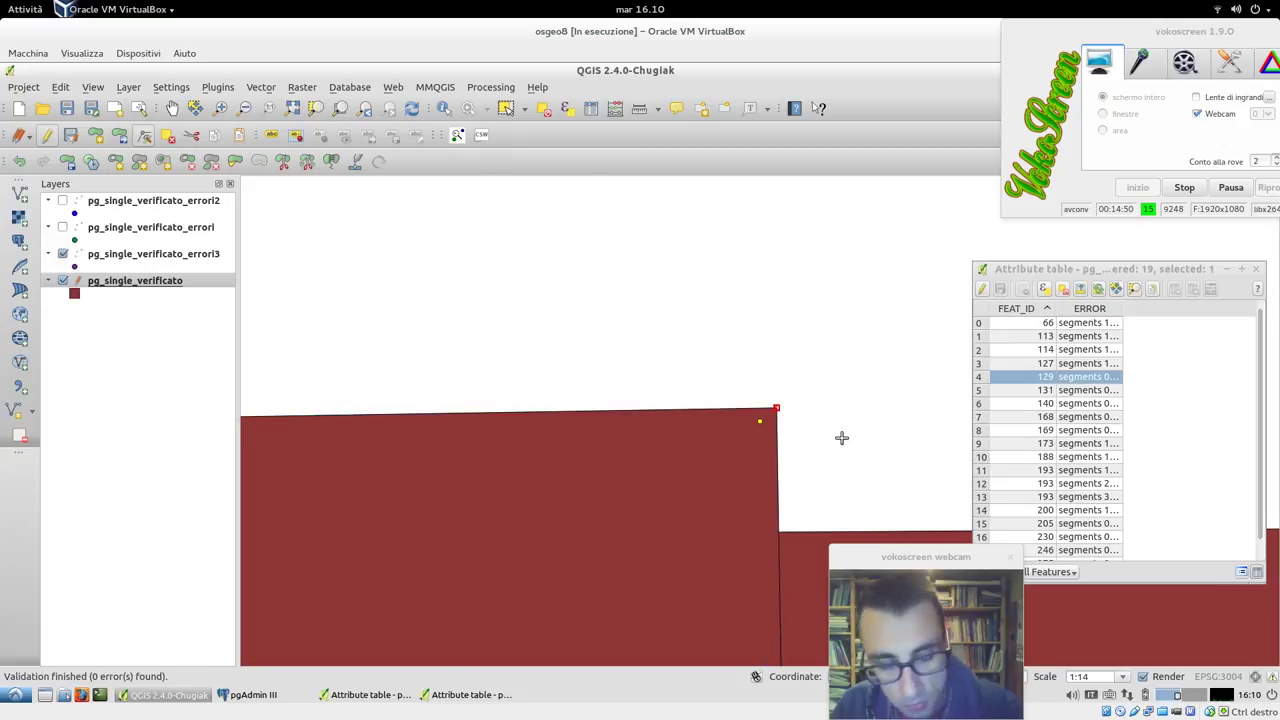
key(ctrl+z)
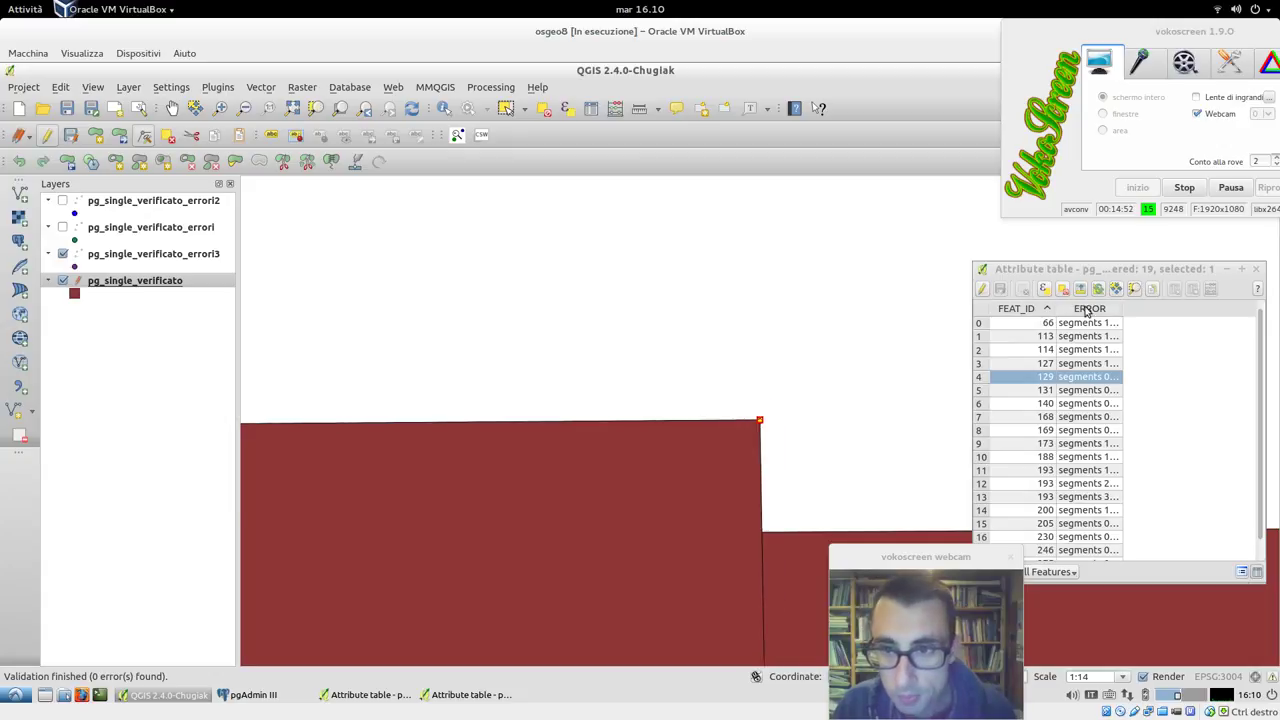
- Zoom to the error with FEAT_ID 131 and move the two lower parcels' corner vertices away from the shared corner
click(979, 390)
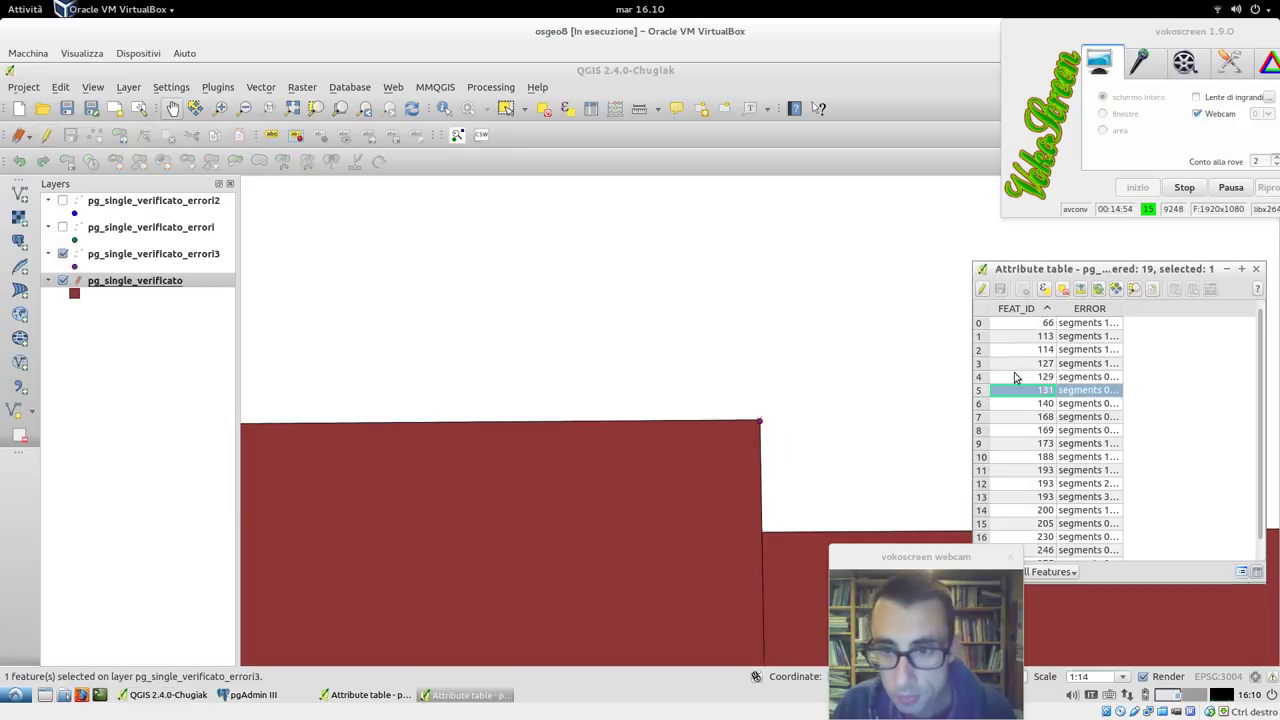
click(1135, 290)
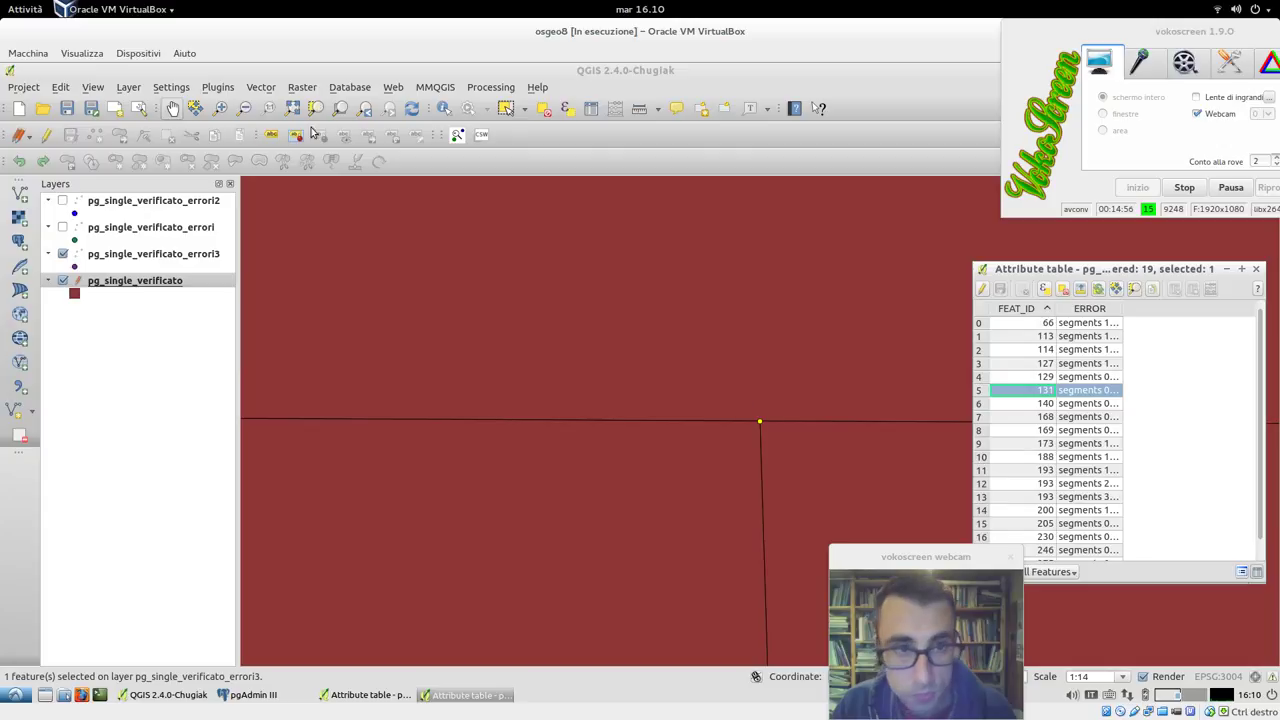
click(173, 270)
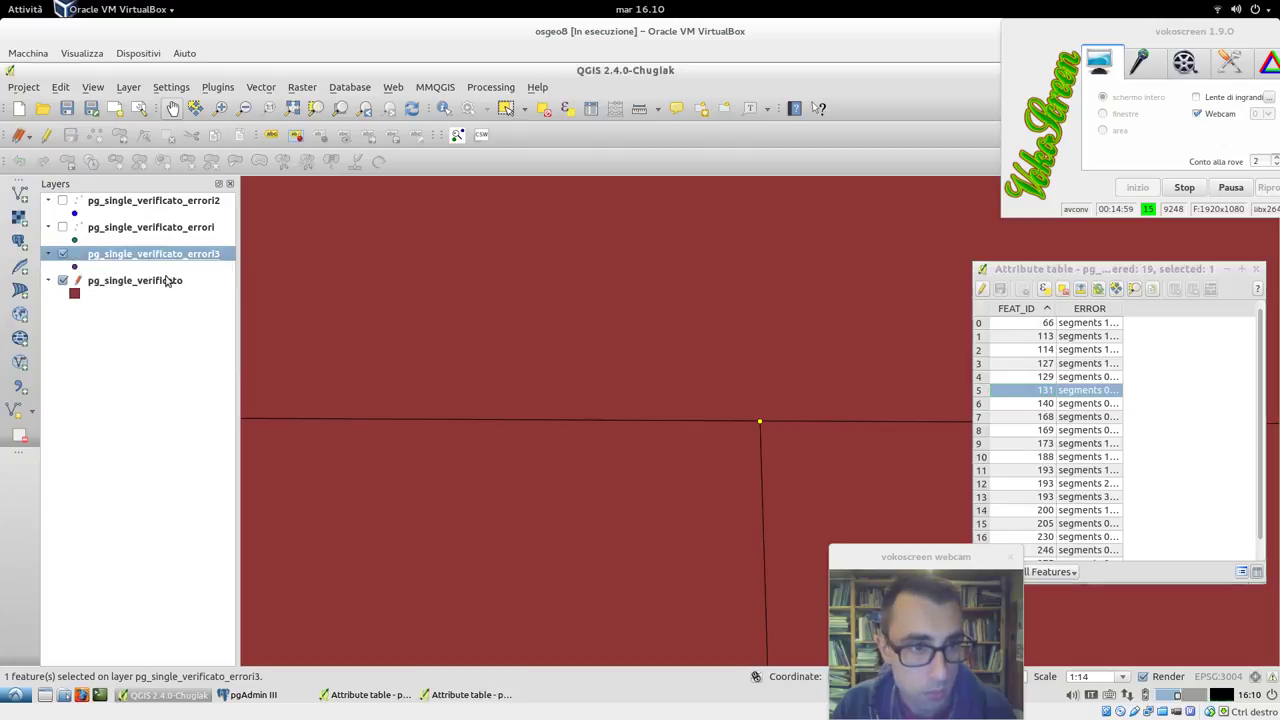
click(166, 283)
click(143, 134)
drag(758, 419, 785, 440)
key(ctrl+z)
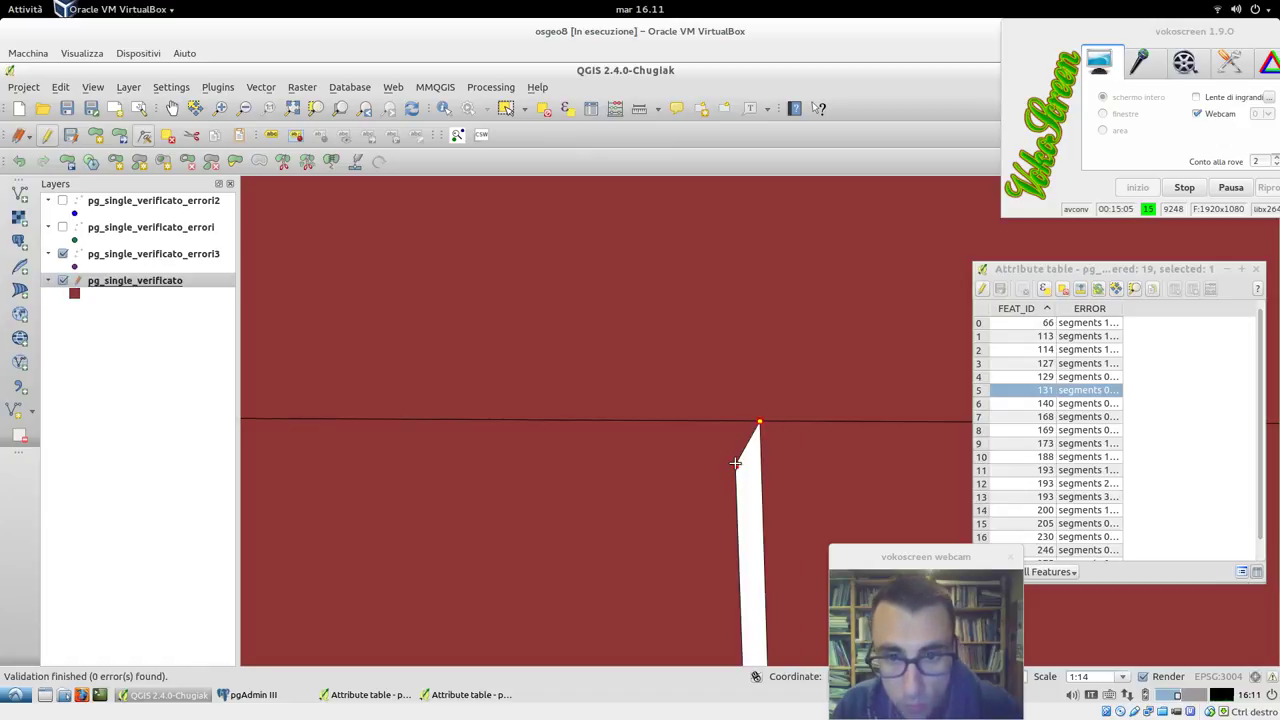
click(760, 424)
mouse_move(760, 424)
mouse_down()
mouse_move(741, 437)
mouse_move(778, 438)
mouse_up()
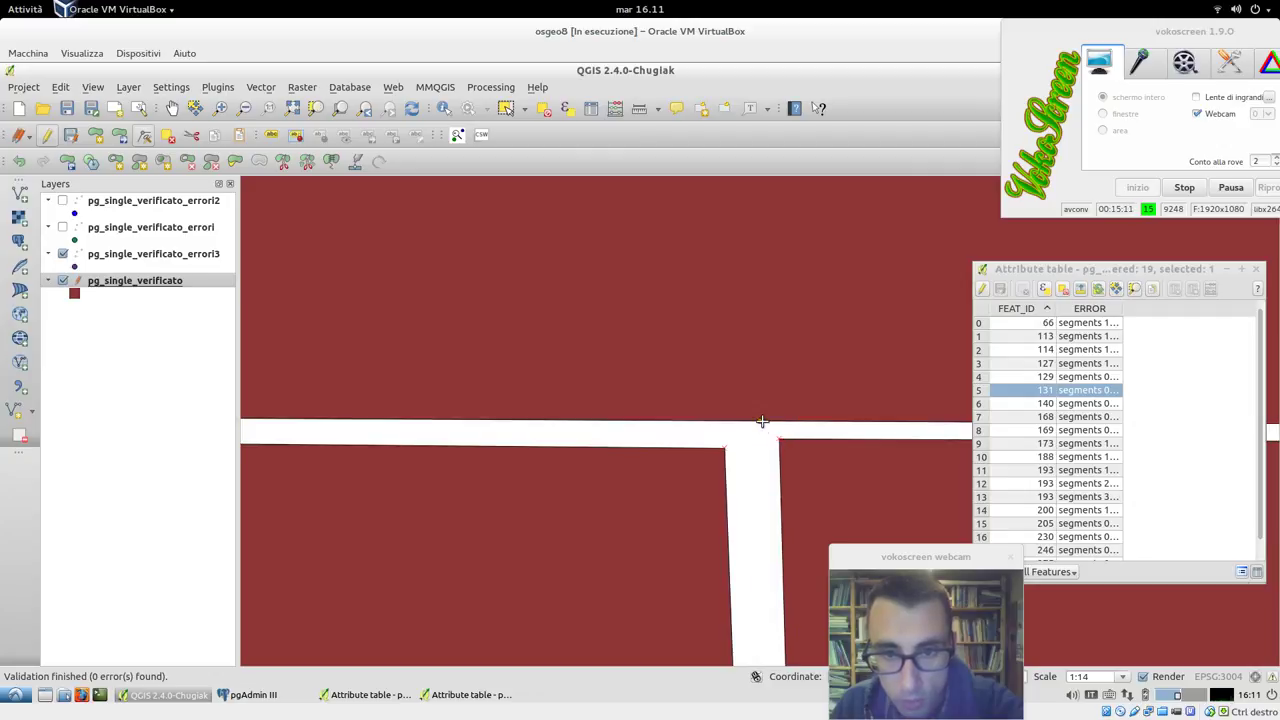
- Snap both lower parcels' corner vertices back onto the upper parcel's edge at the error point and save the layer edits
click(763, 421)
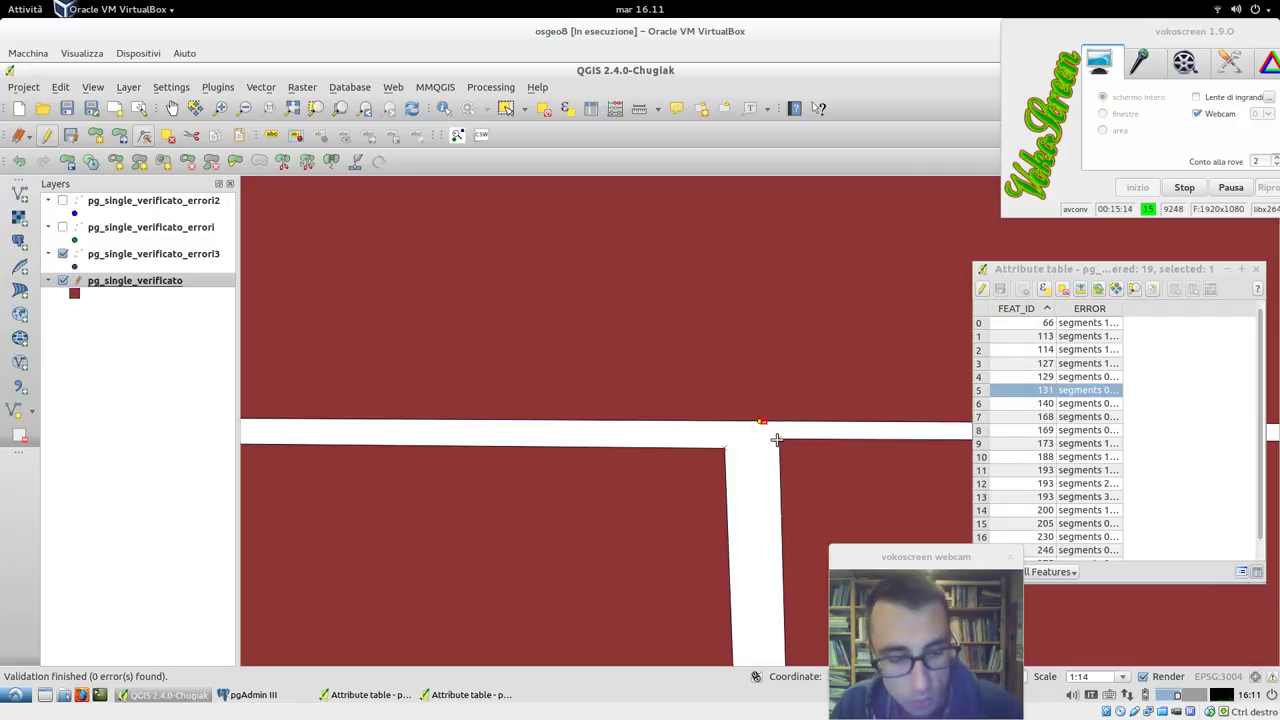
drag(775, 438, 758, 428)
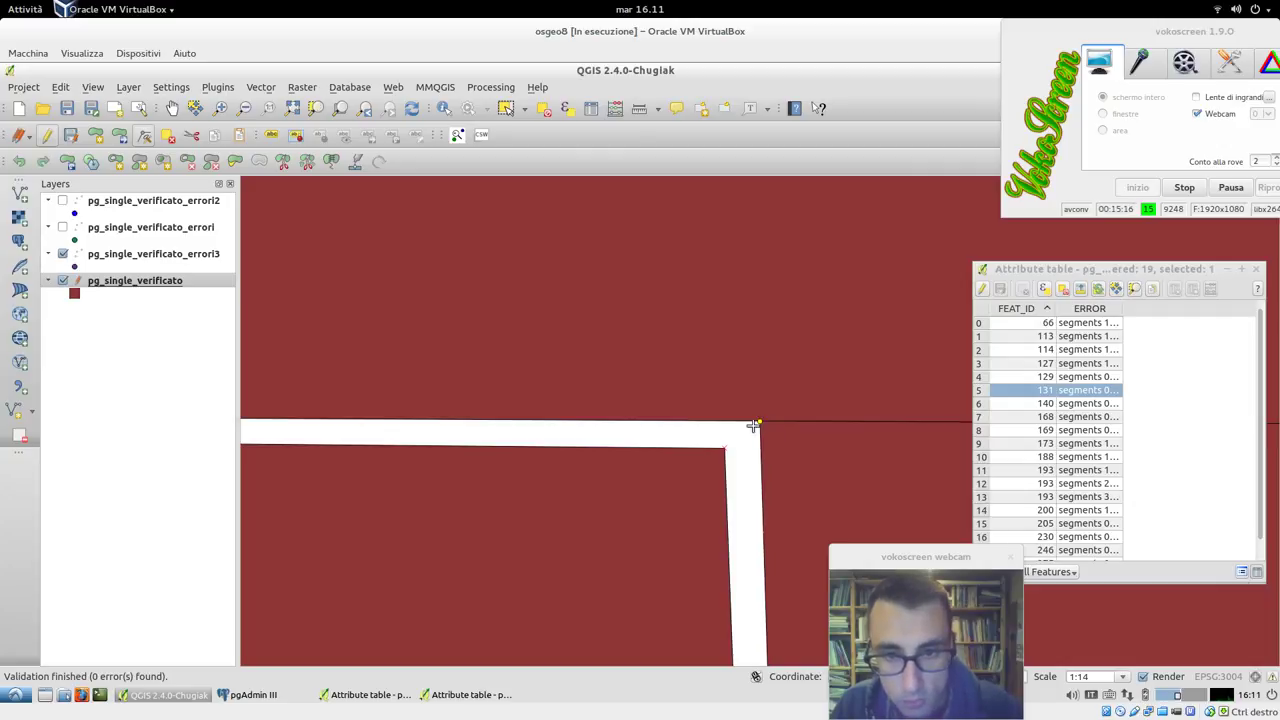
click(751, 423)
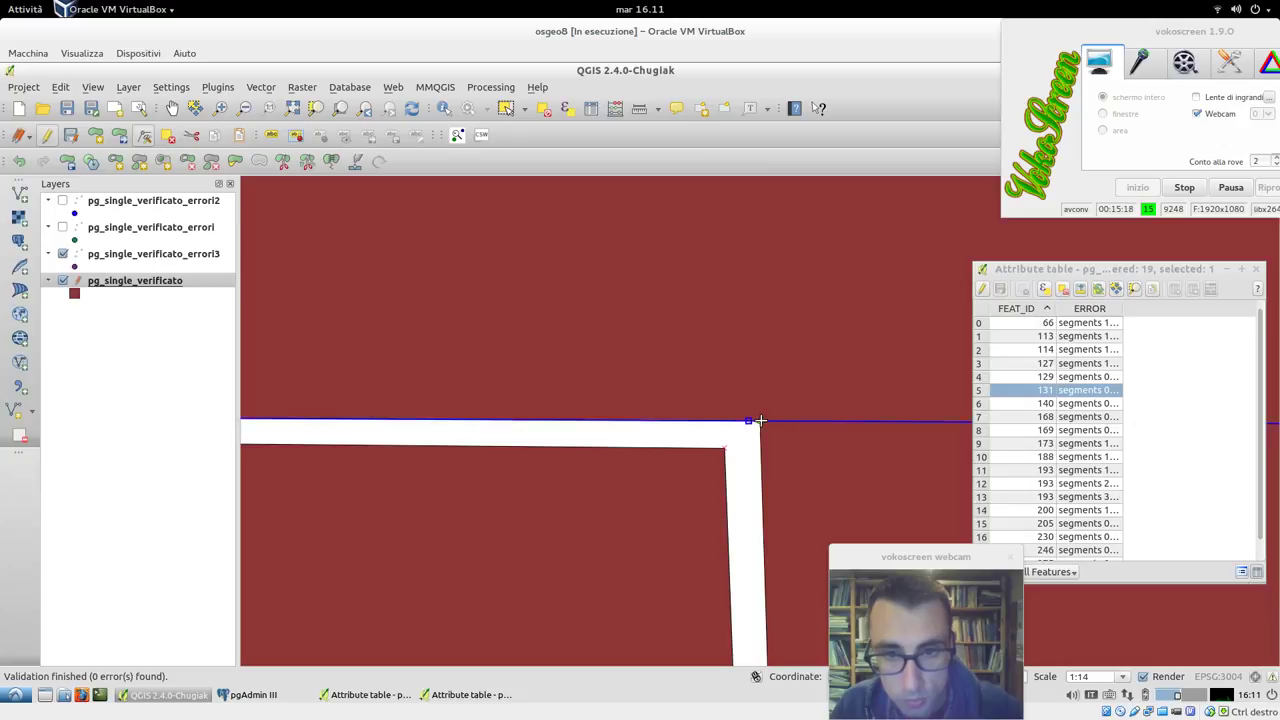
drag(727, 448, 760, 423)
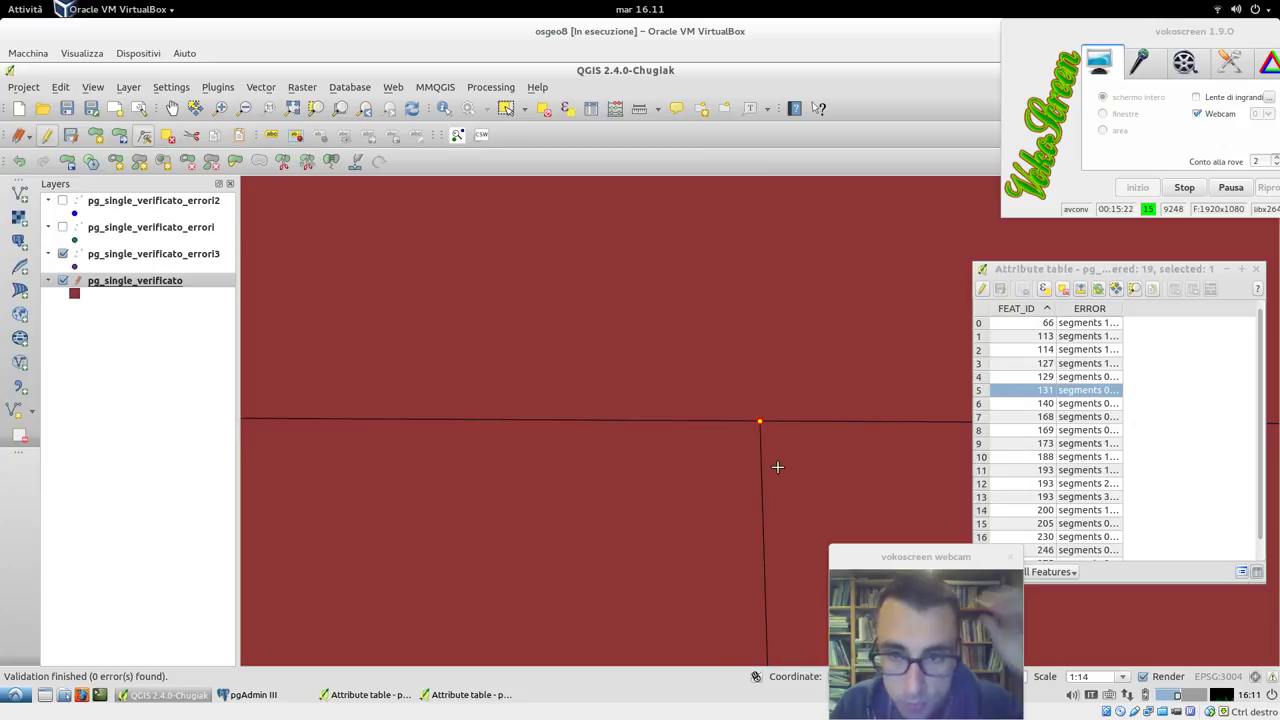
click(70, 140)
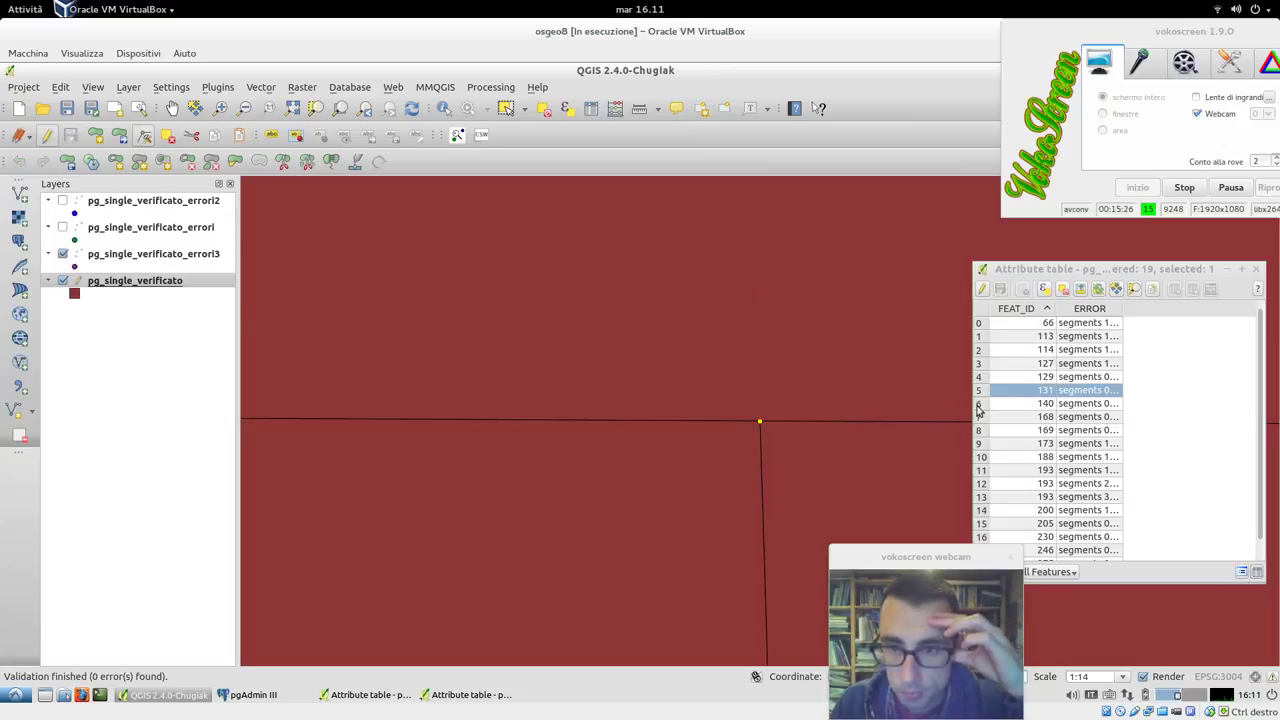
- Zoom to the error record with FEAT_ID 140 and activate the Node tool on the pg_single_verificato layer
click(978, 404)
scroll(978, 406, down, 1)
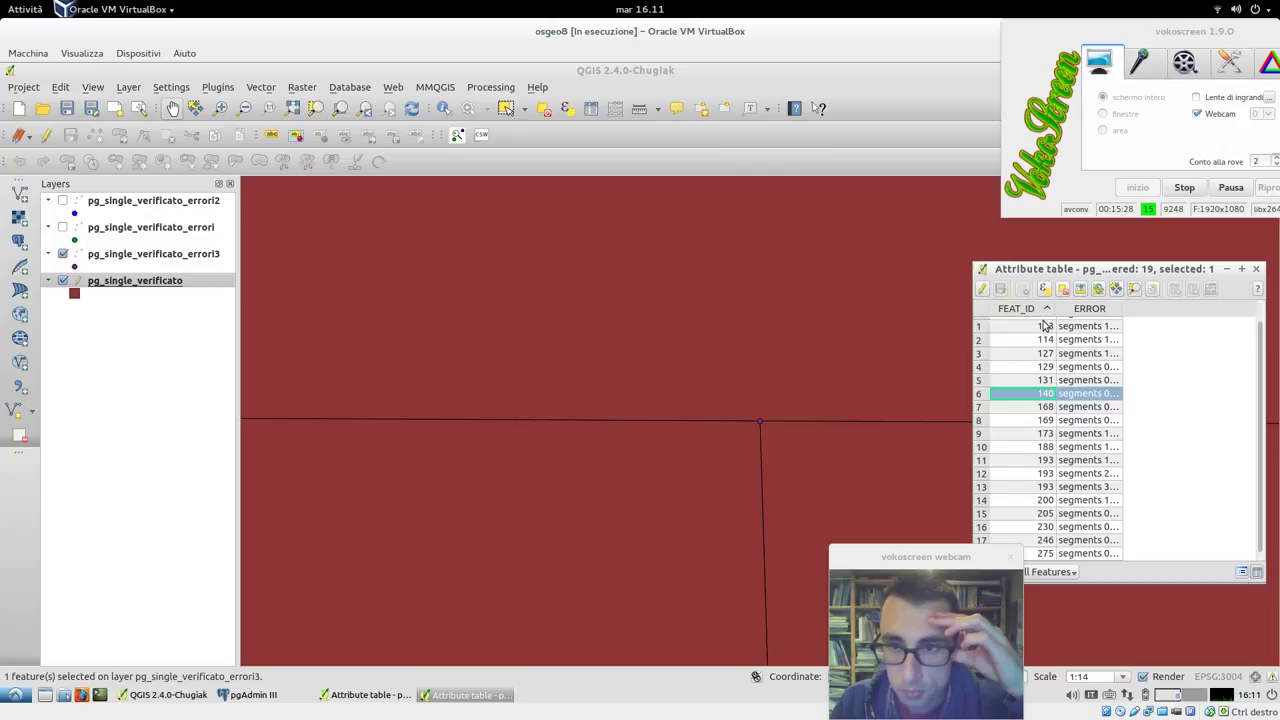
click(1123, 296)
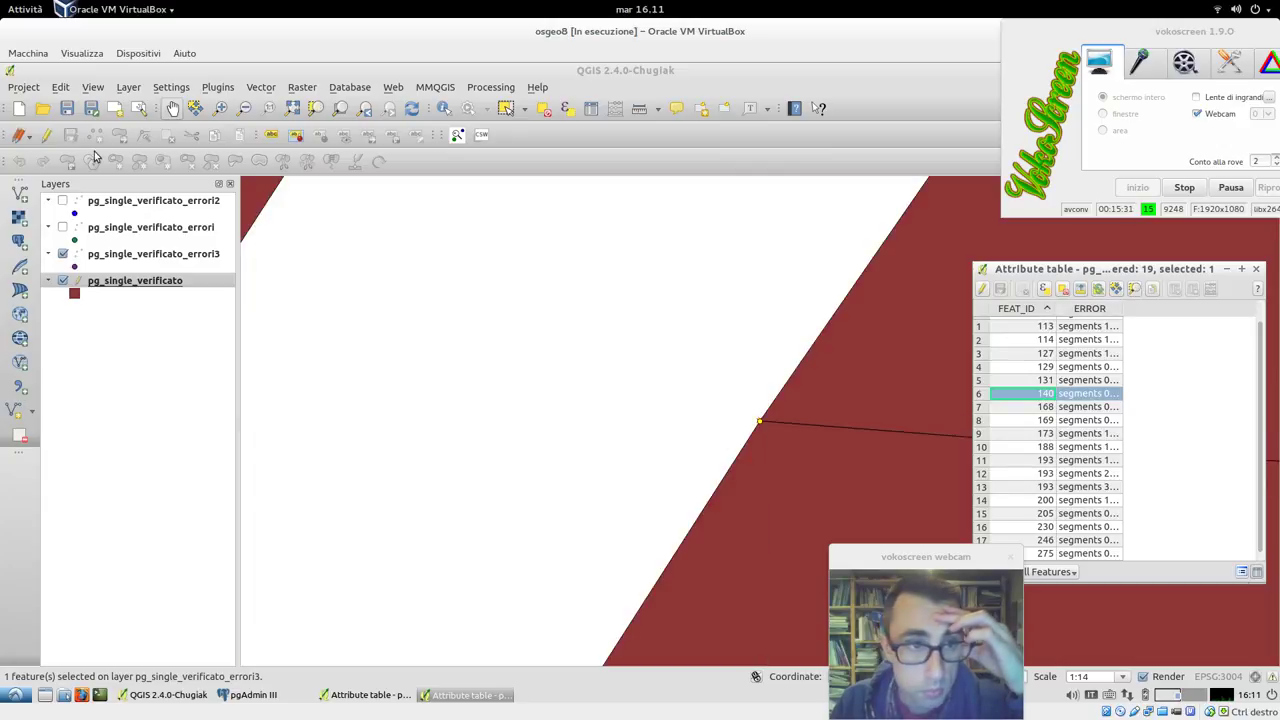
click(143, 281)
click(144, 135)
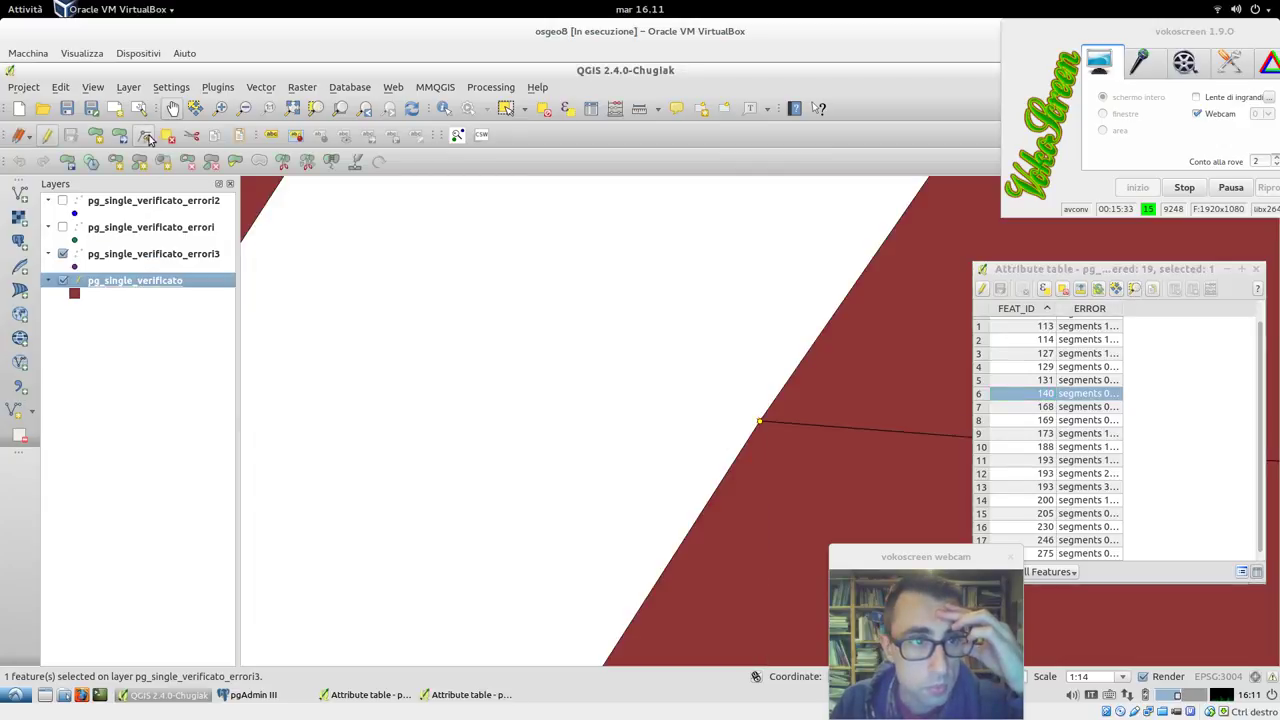
- Delete the lower polygon's duplicate corner vertex, snap the upper polygon's corner back to the shared point, and save the layer edits
click(761, 424)
drag(761, 421, 720, 431)
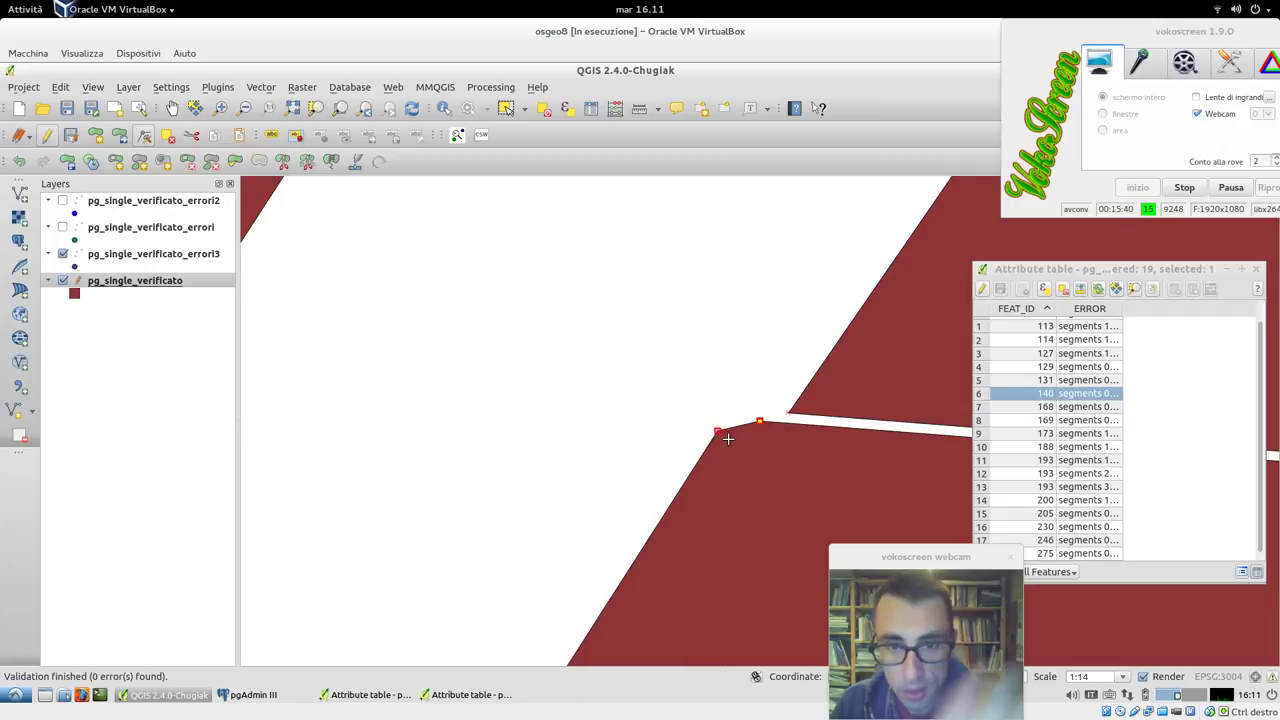
key(Delete)
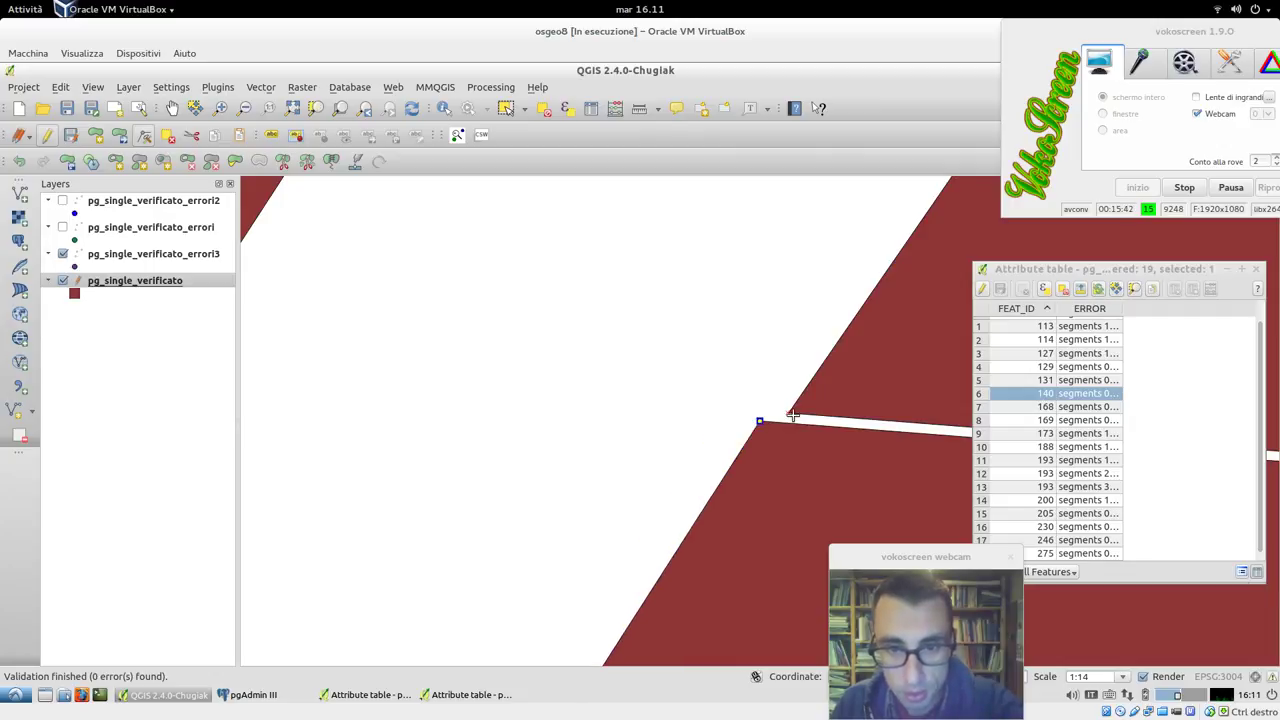
drag(790, 413, 760, 421)
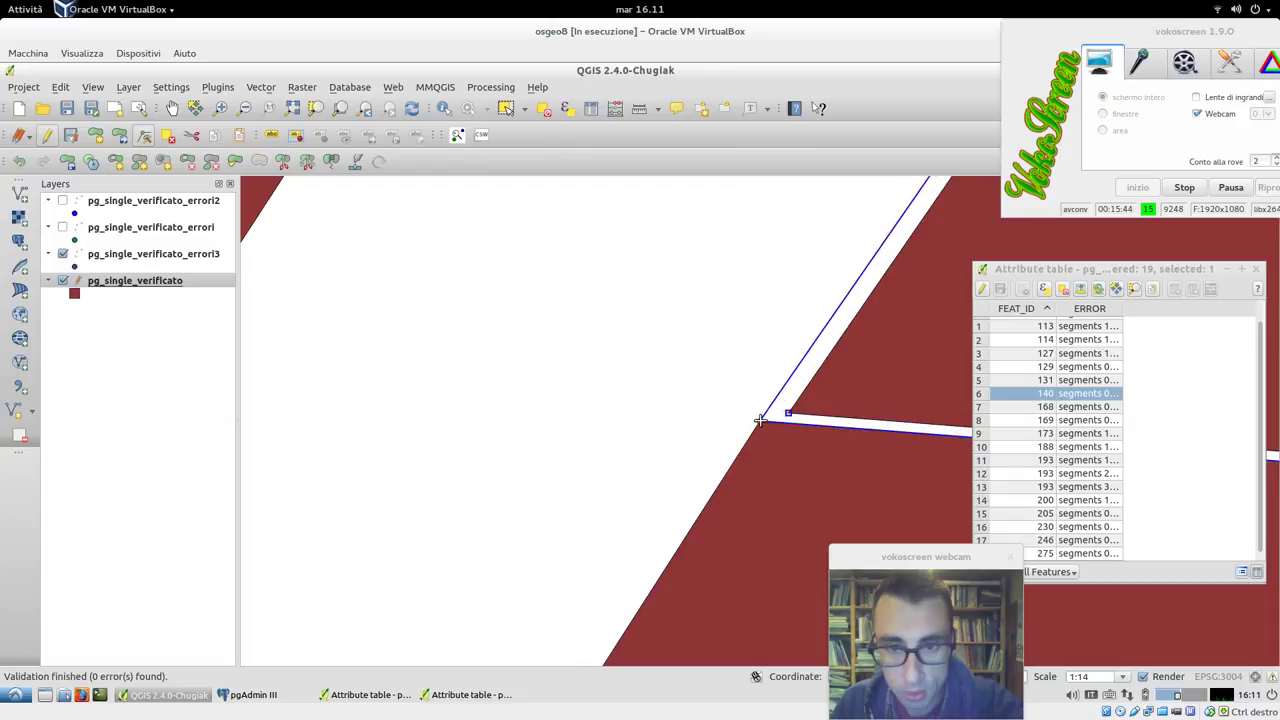
click(70, 135)
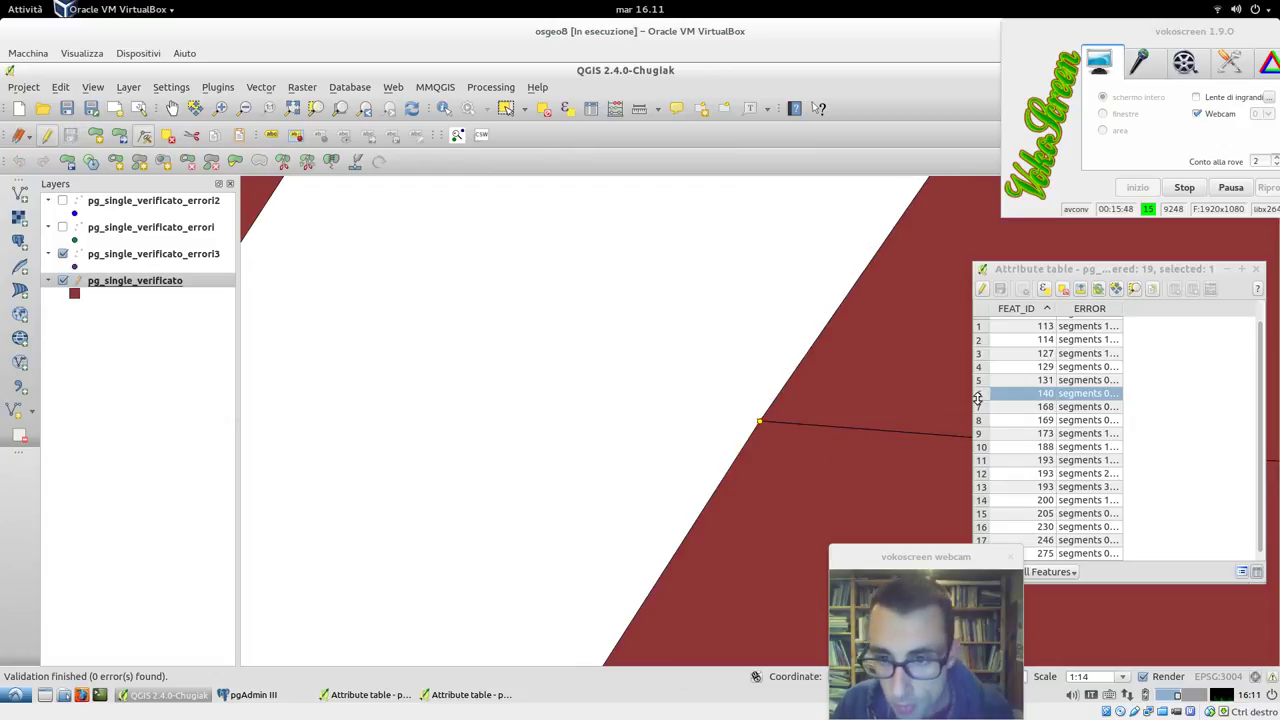
- Zoom to the error record with FEAT_ID 168 and activate the Node tool on the pg_single_verificato layer
click(979, 407)
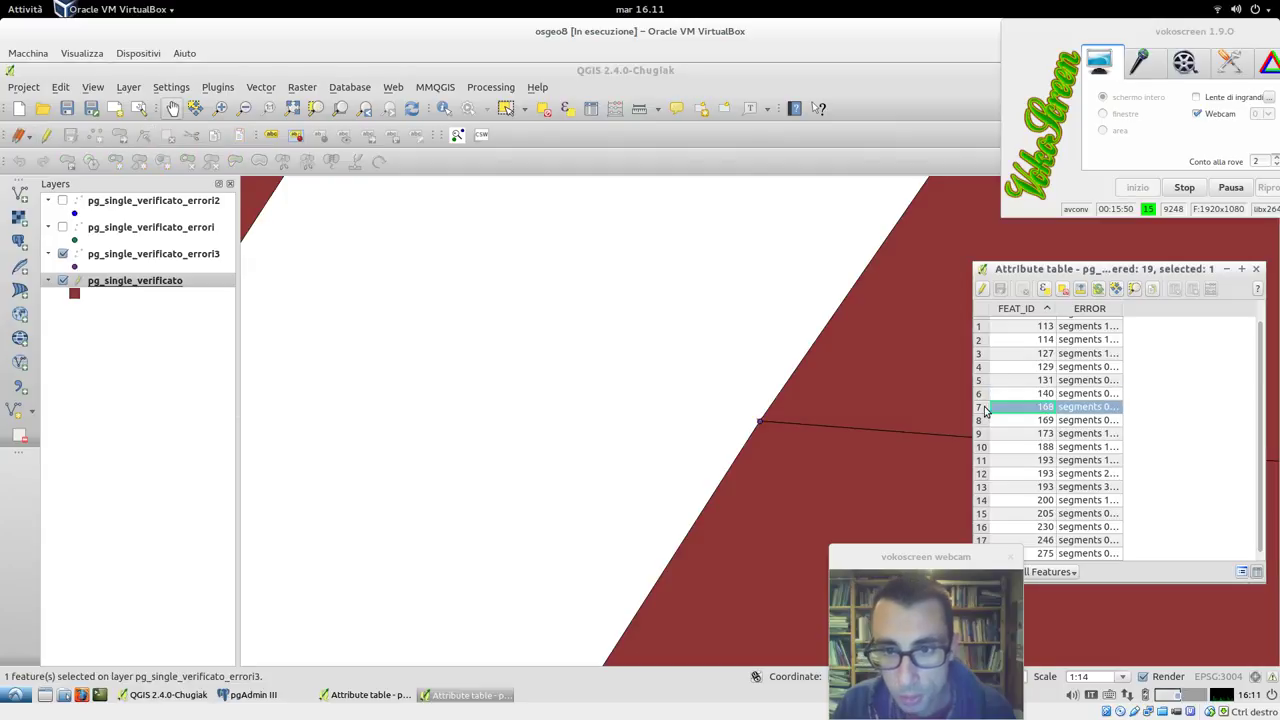
click(1135, 290)
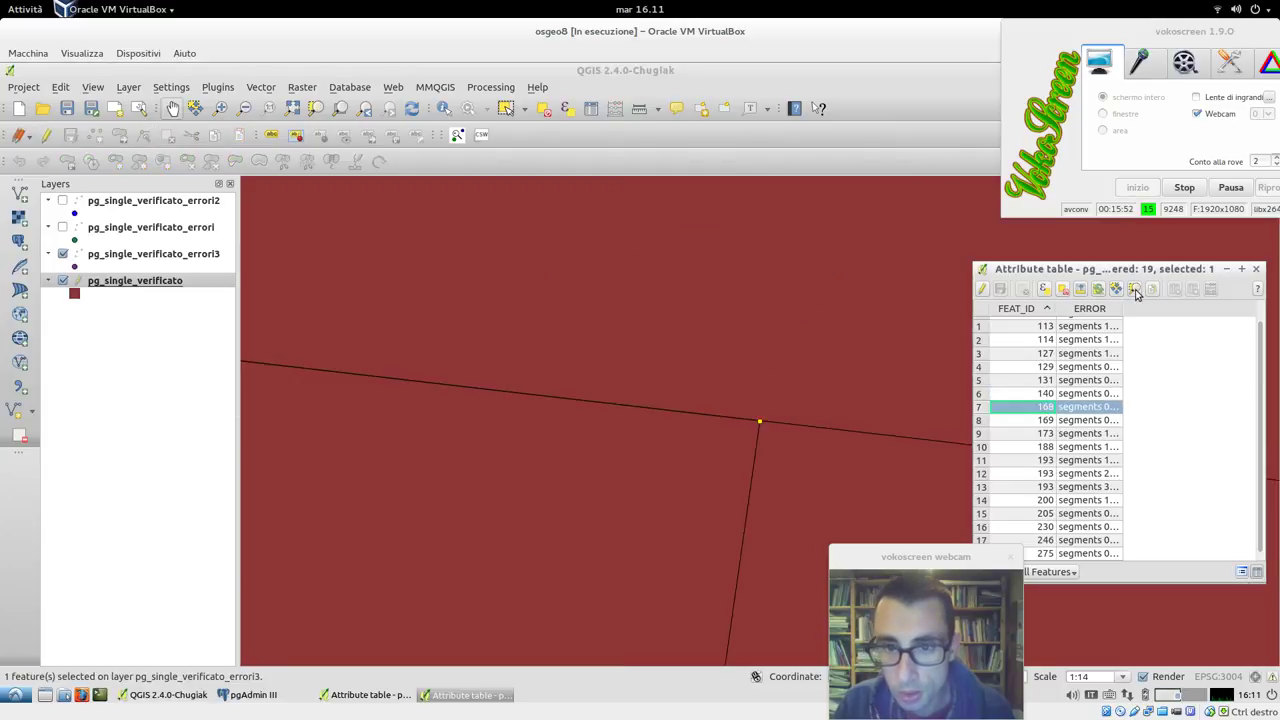
click(130, 253)
click(130, 281)
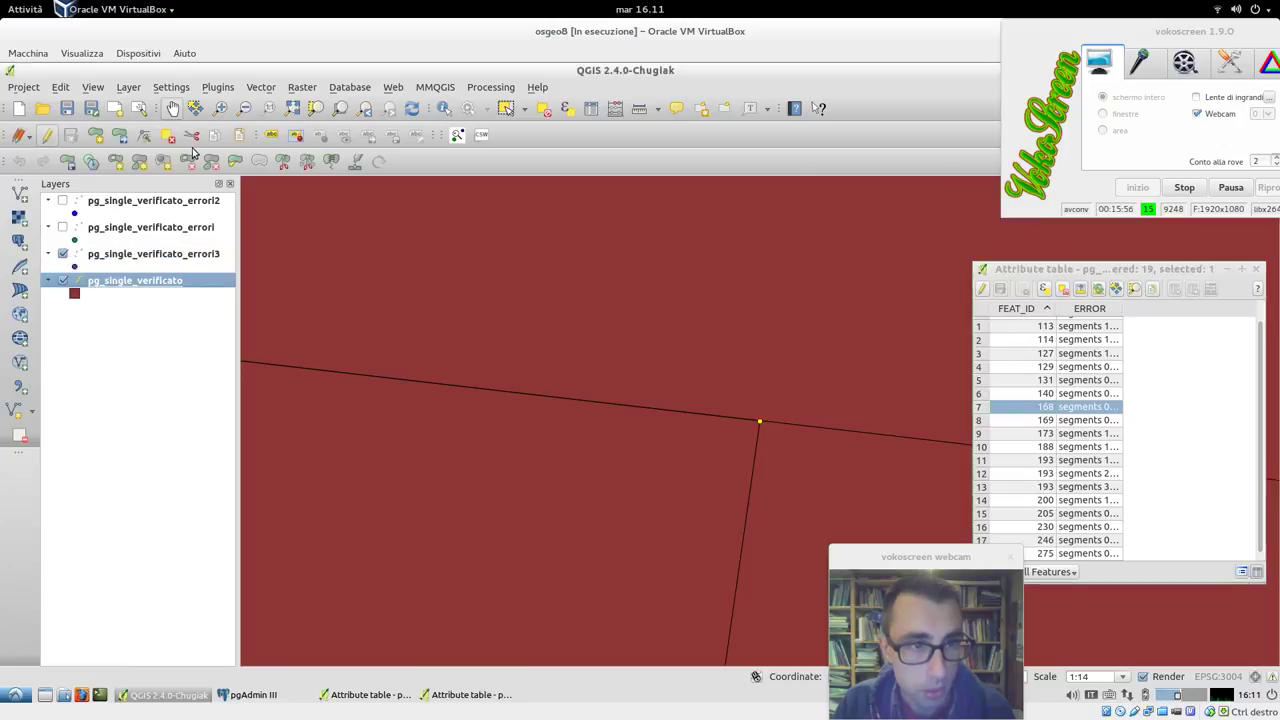
click(145, 138)
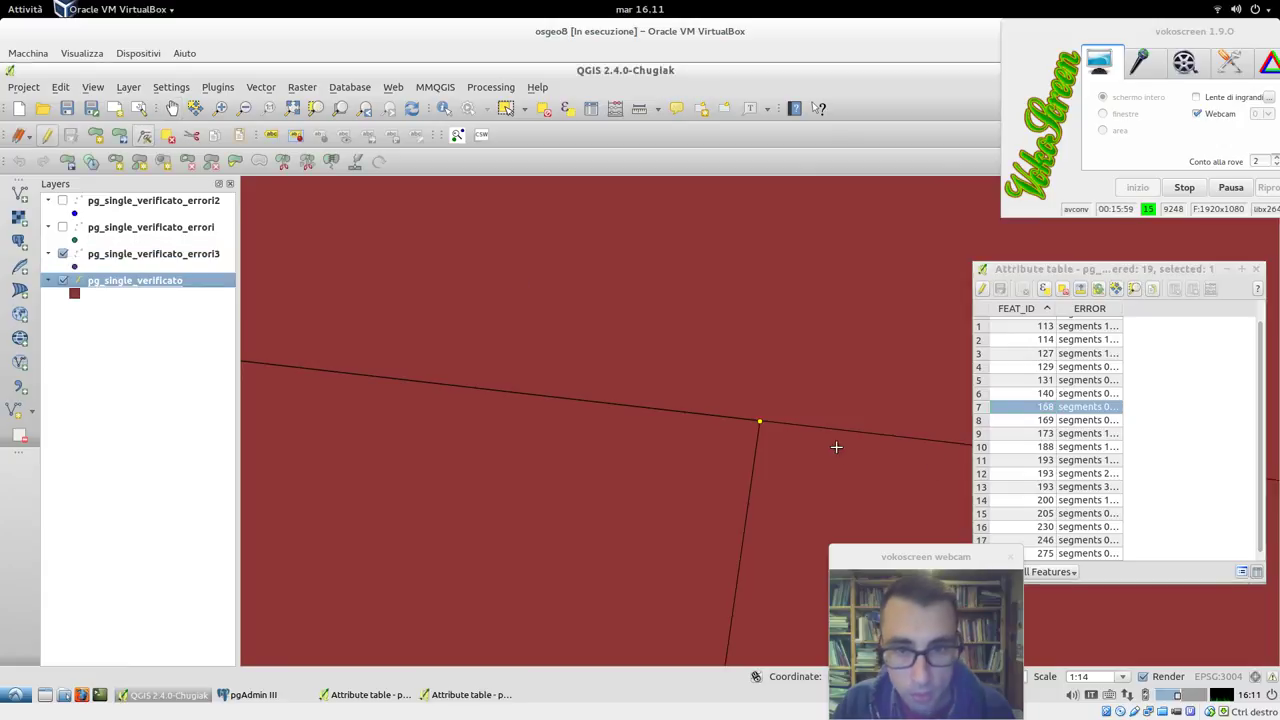
- Separate the three polygon corners at the error point to check for duplicate vertices, and snap them back together
click(761, 425)
mouse_move(761, 422)
mouse_down()
mouse_move(766, 434)
mouse_move(727, 433)
mouse_move(773, 435)
mouse_up()
key(ctrl+z)
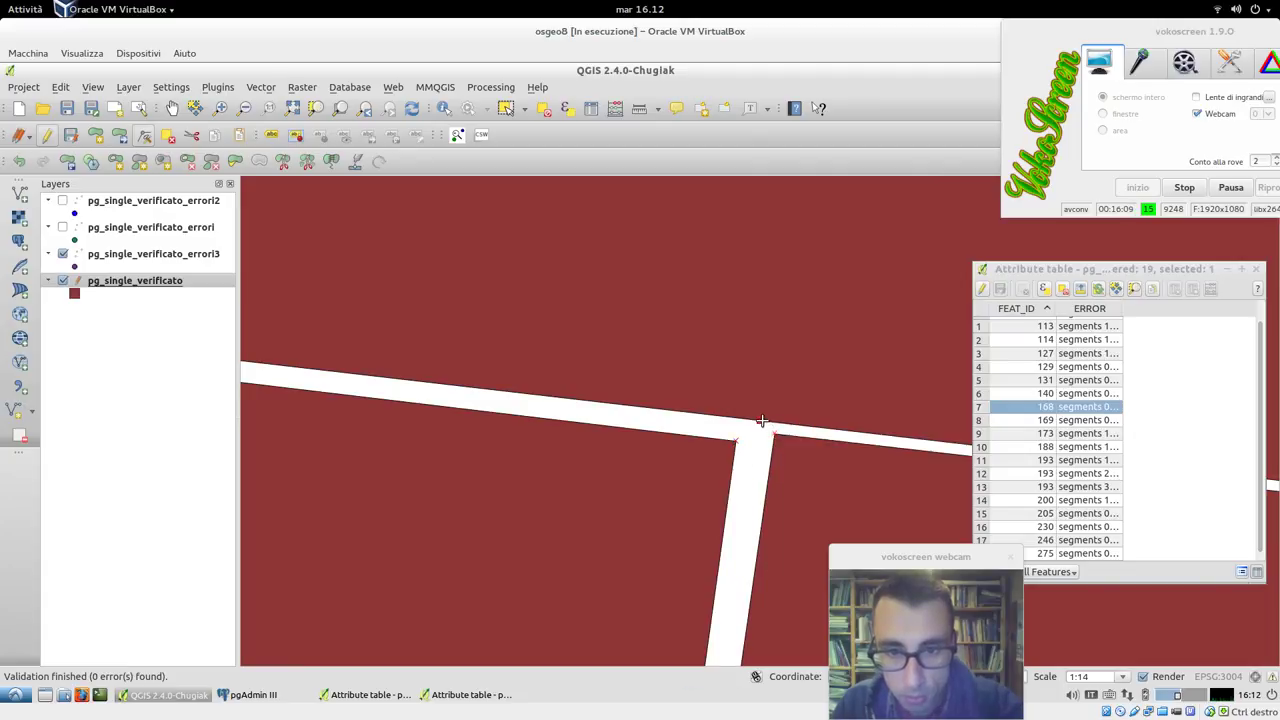
click(761, 421)
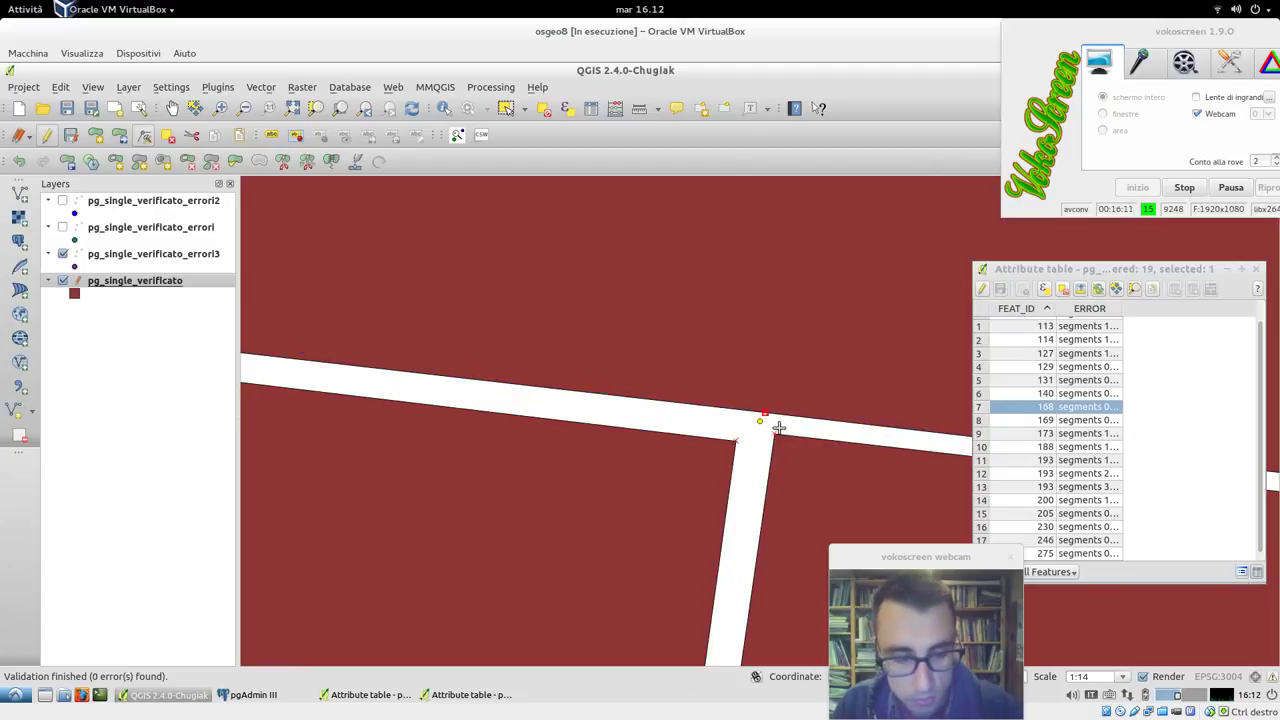
drag(776, 435, 759, 421)
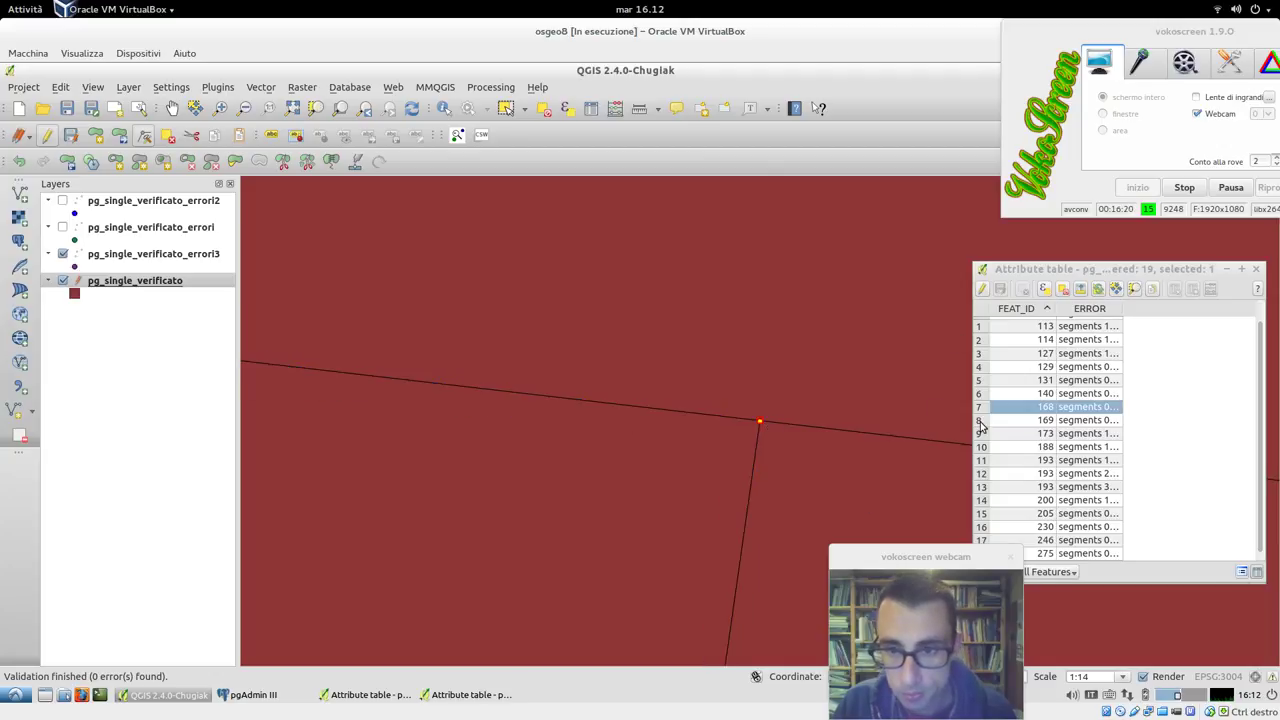
- Zoom to the error record with FEAT_ID 169 and make pg_single_verificato the active layer for editing
click(980, 421)
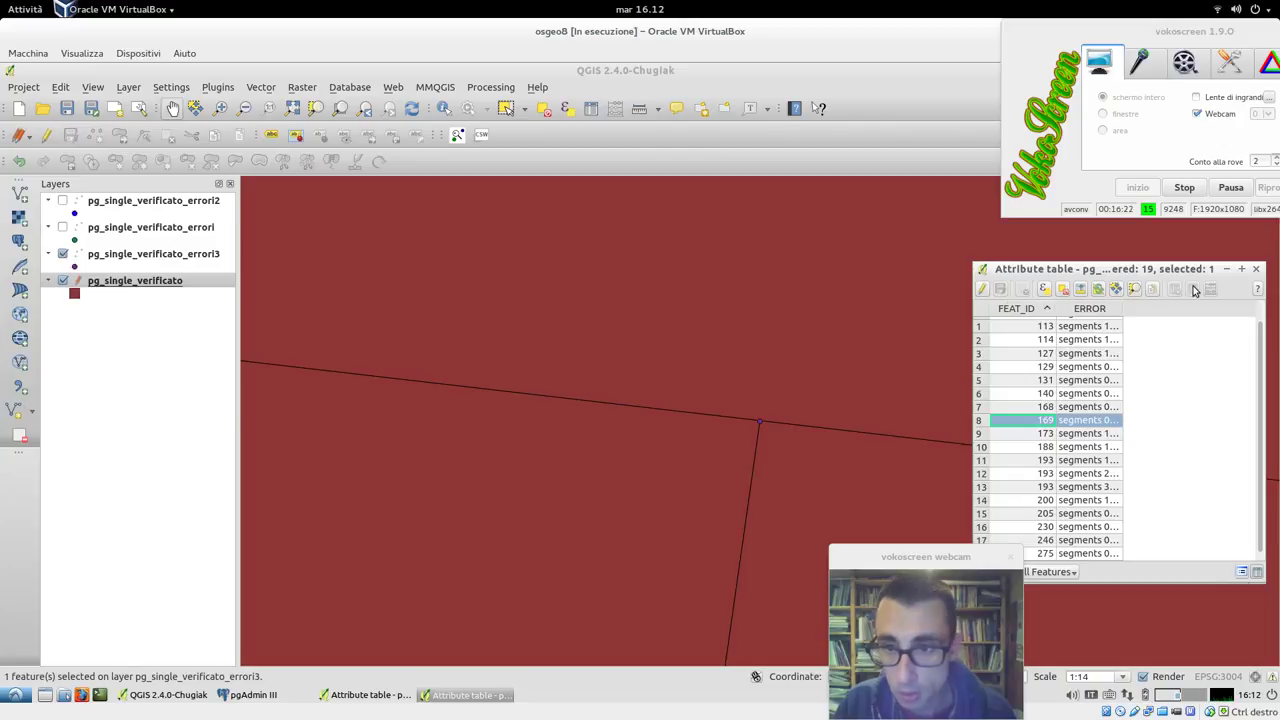
click(1136, 290)
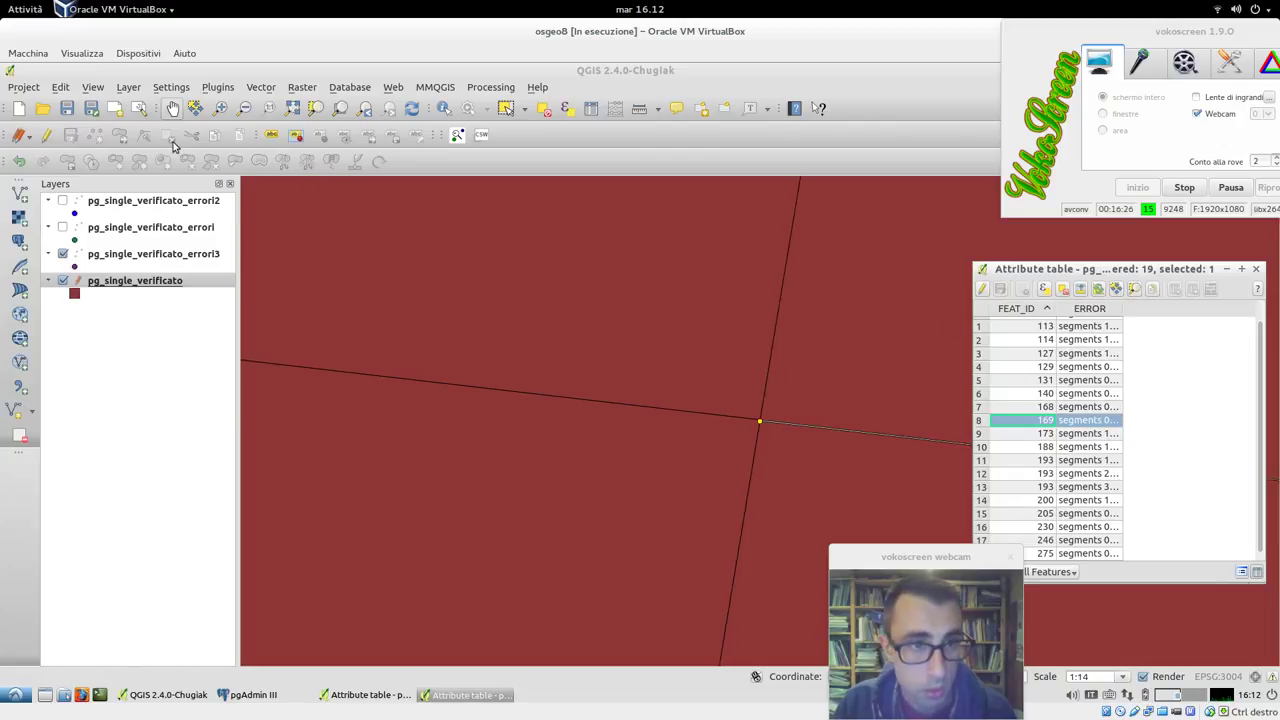
click(145, 263)
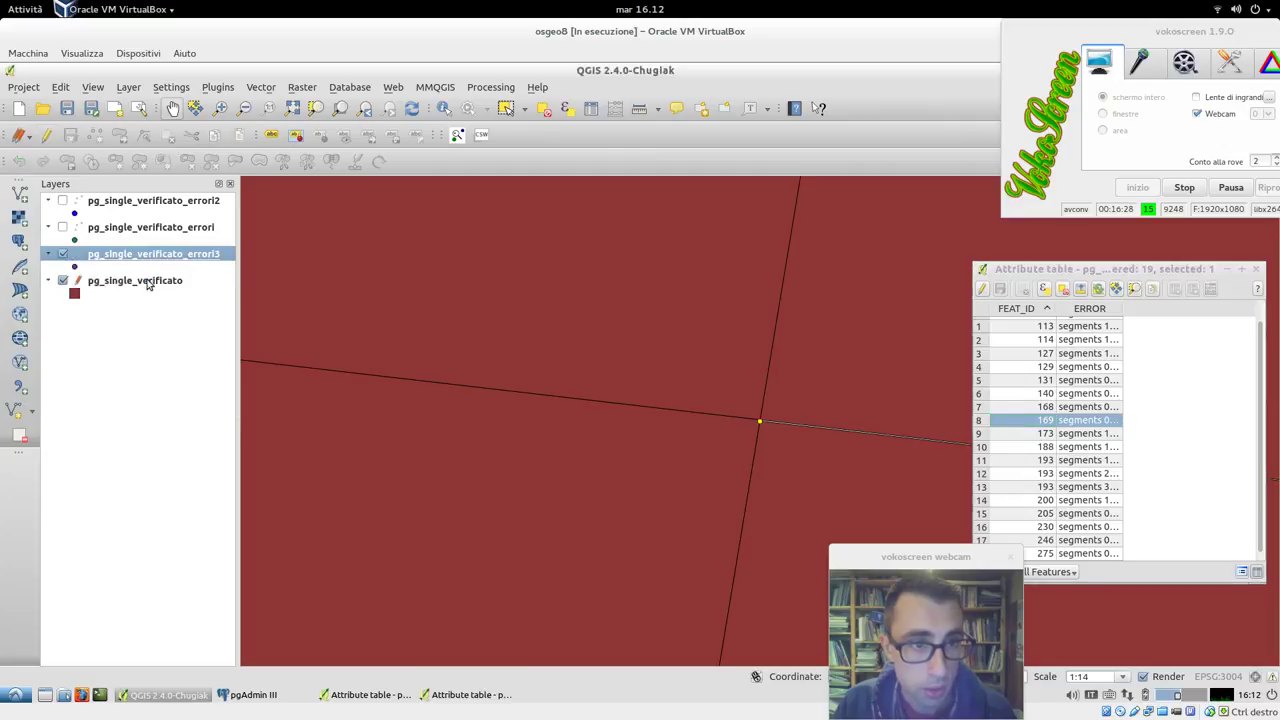
click(145, 282)
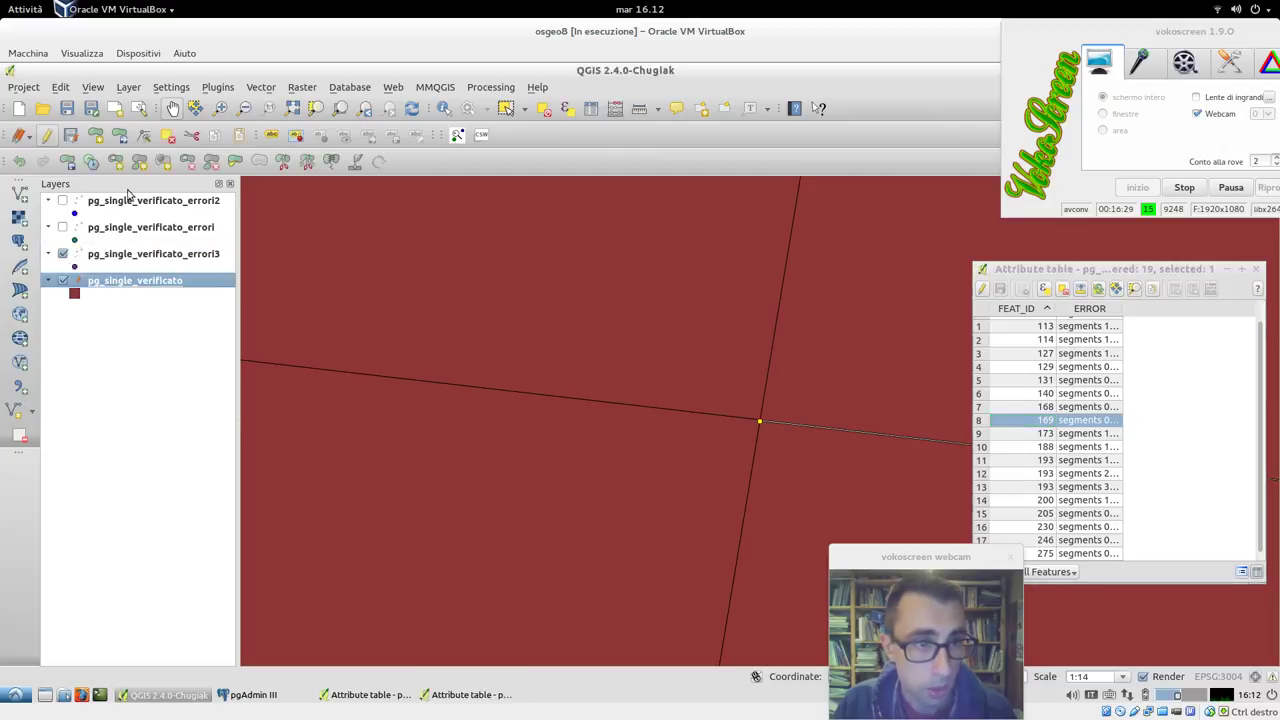
- With the Node tool, pull the polygon corners apart at the four-way junction to check each for duplicate vertices
click(760, 421)
click(748, 427)
drag(762, 423, 772, 433)
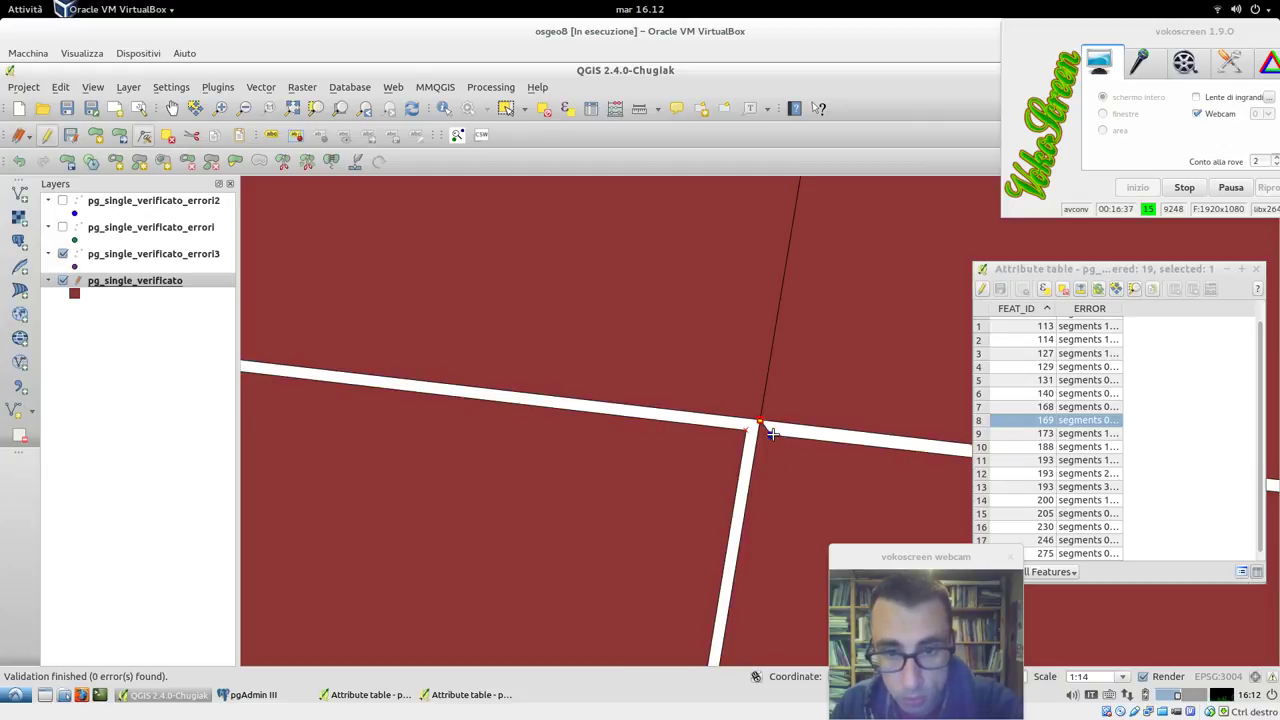
click(763, 425)
click(763, 436)
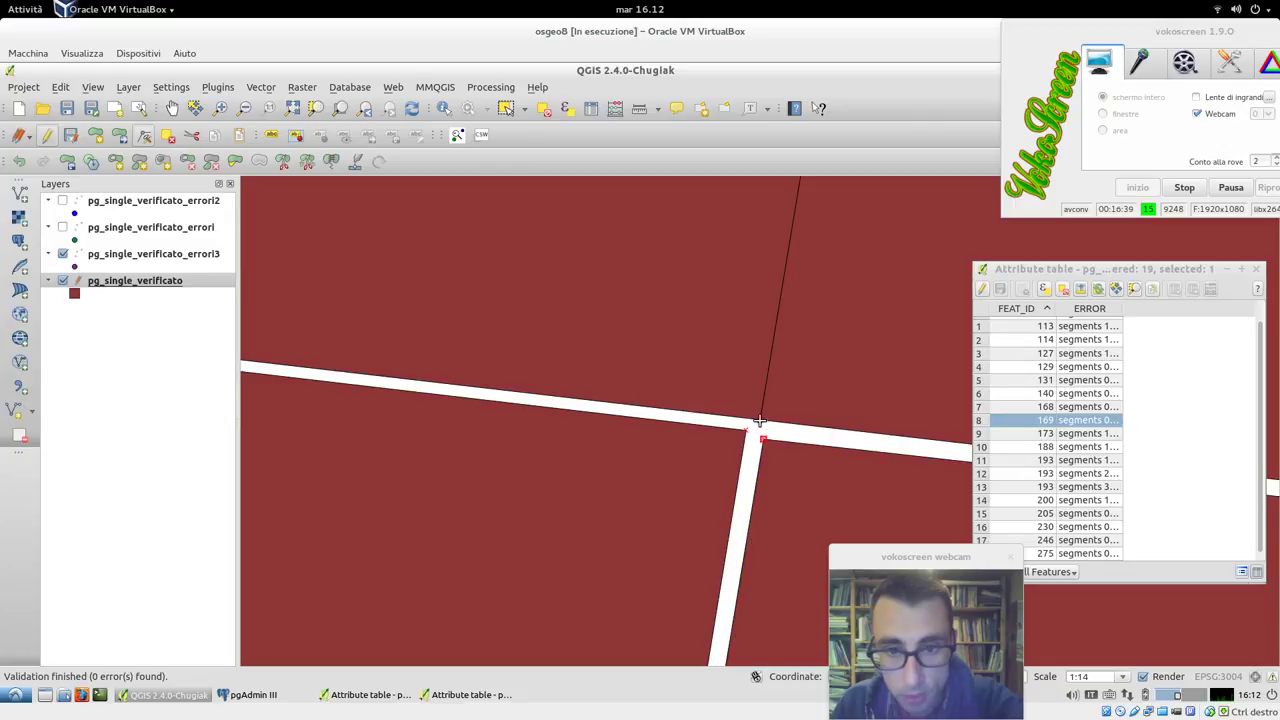
drag(762, 421, 686, 393)
drag(761, 421, 770, 413)
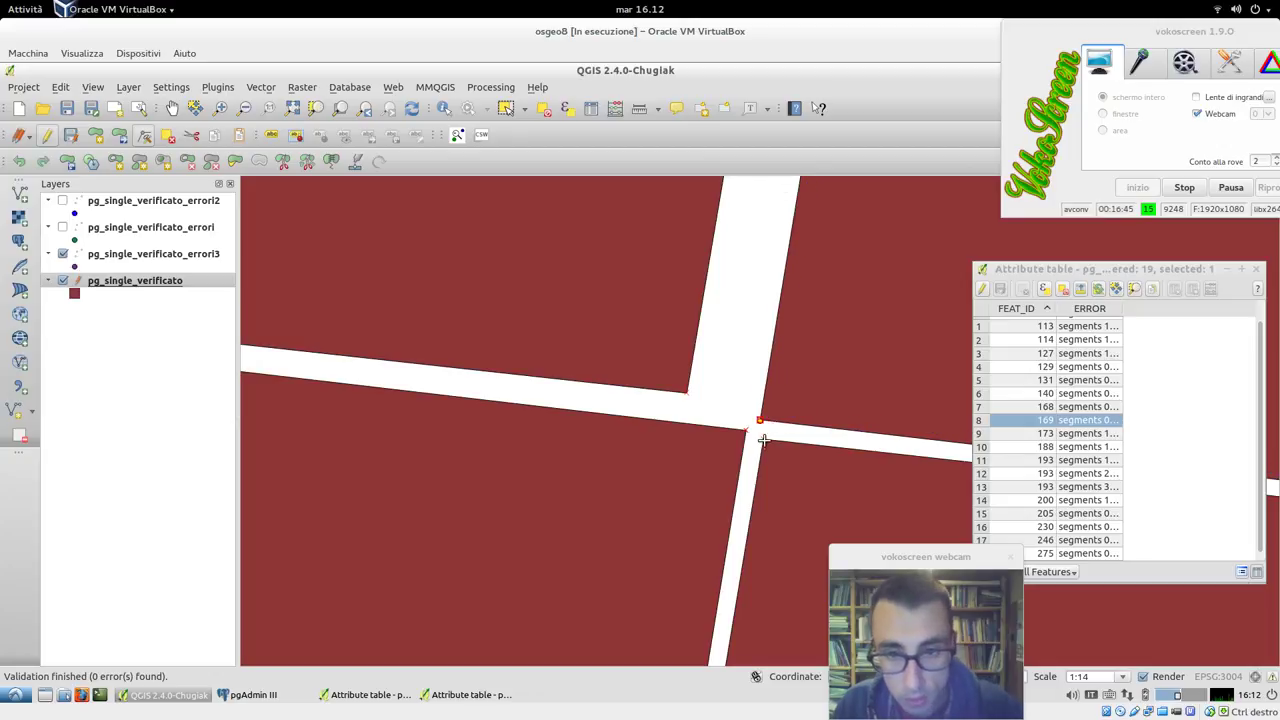
- Snap the lower-right, lower-left and upper-left polygon corners back onto the shared junction, and save the layer edits
click(761, 433)
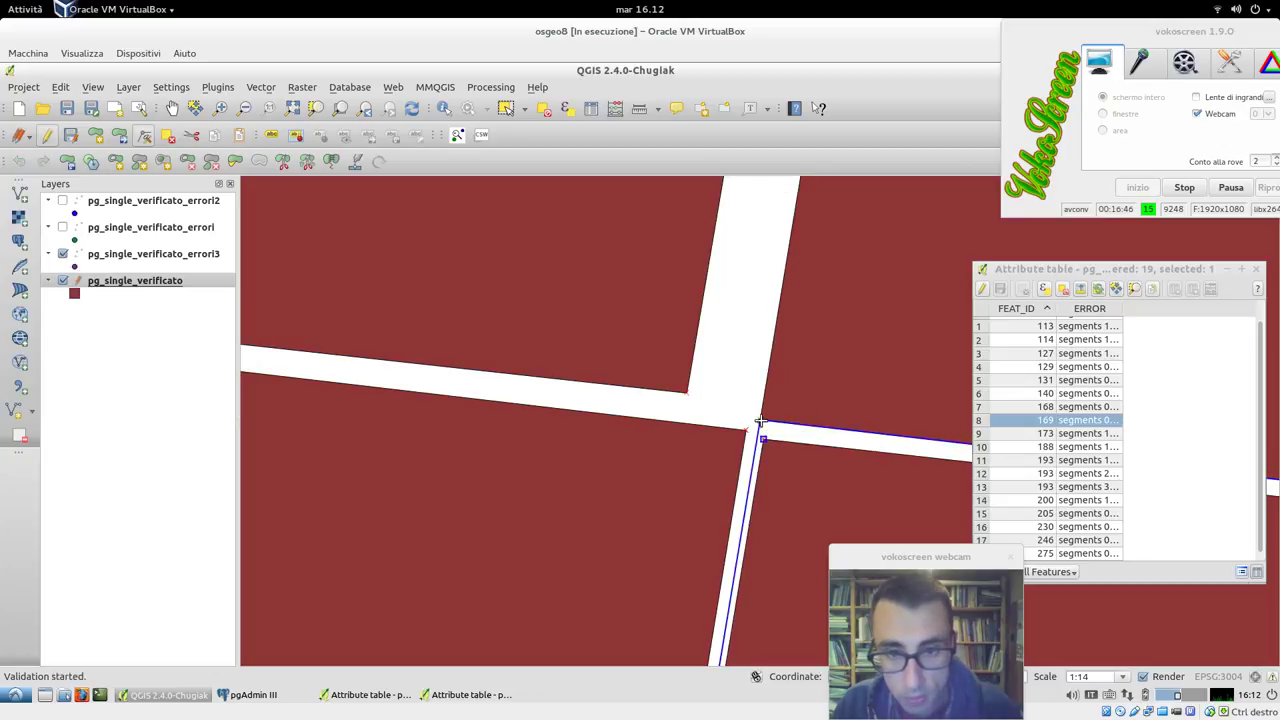
click(761, 421)
click(744, 429)
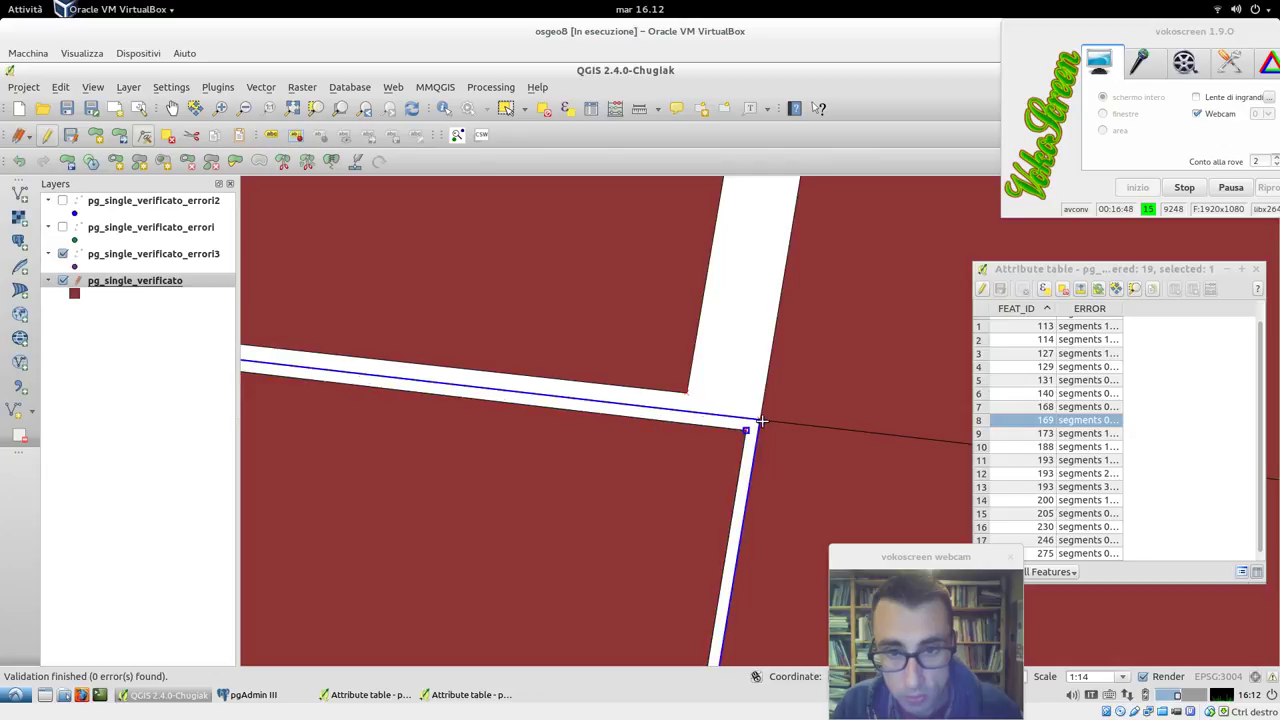
click(758, 421)
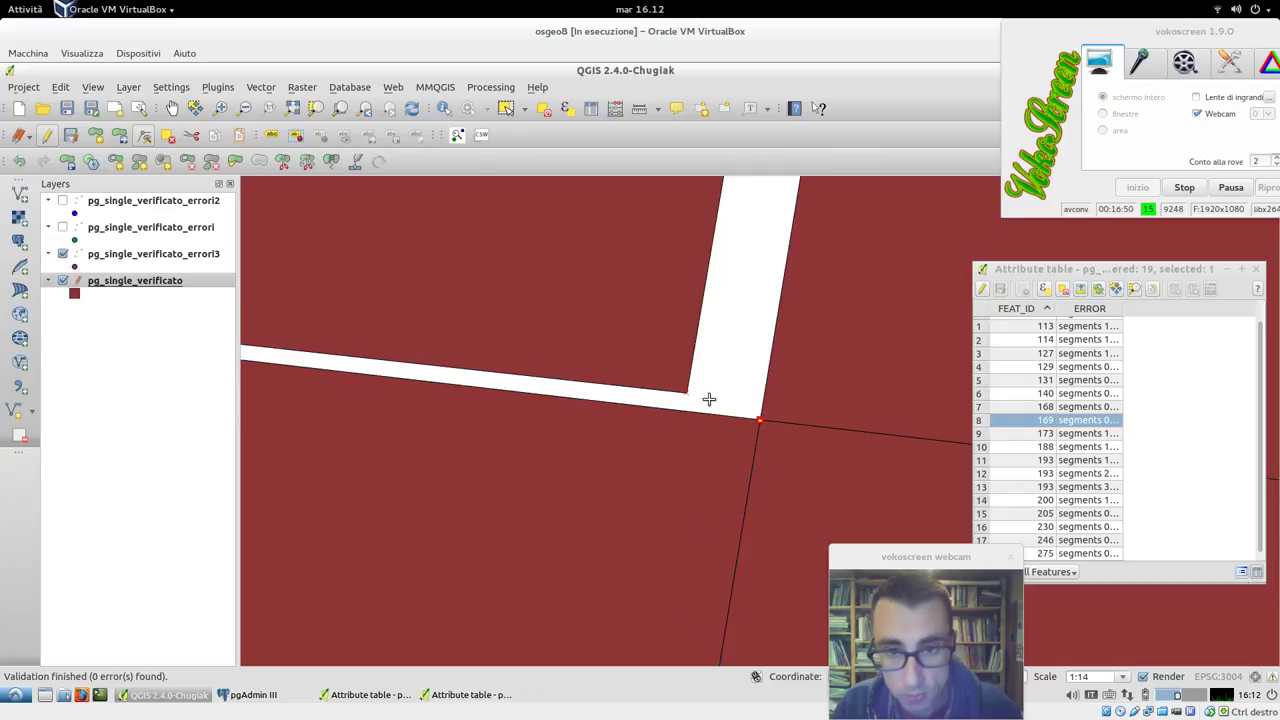
drag(688, 393, 760, 421)
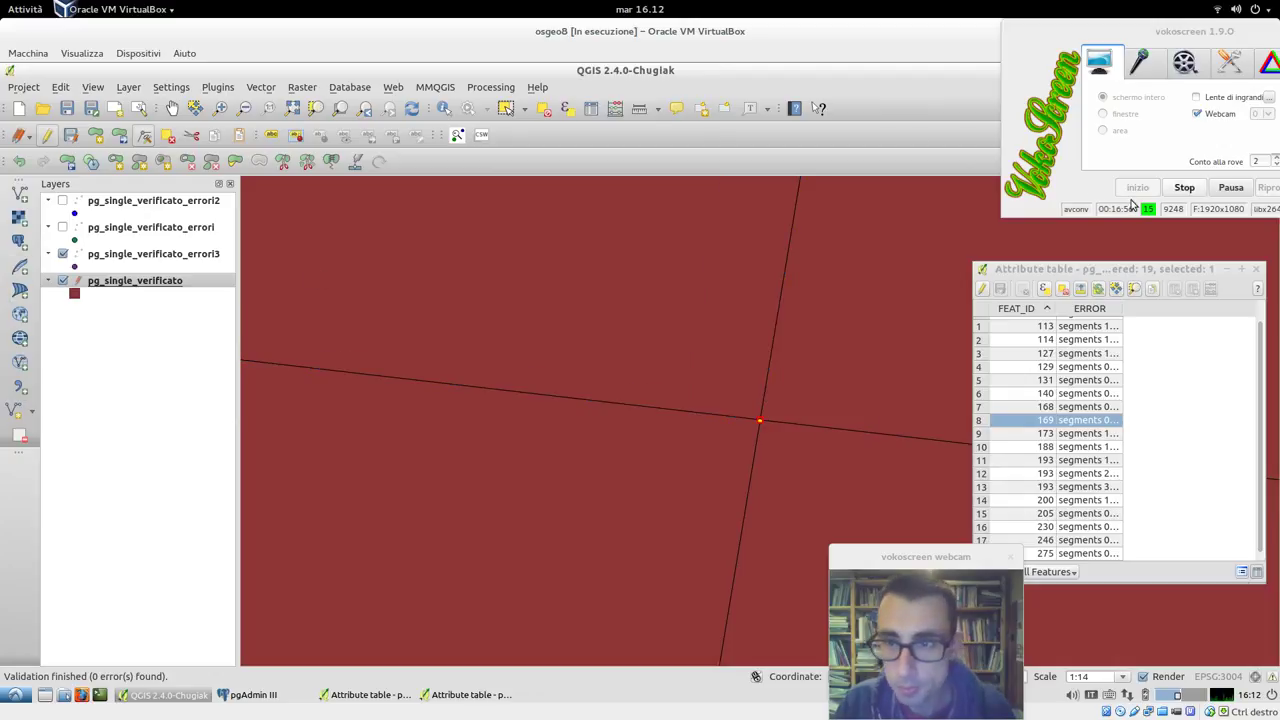
click(47, 135)
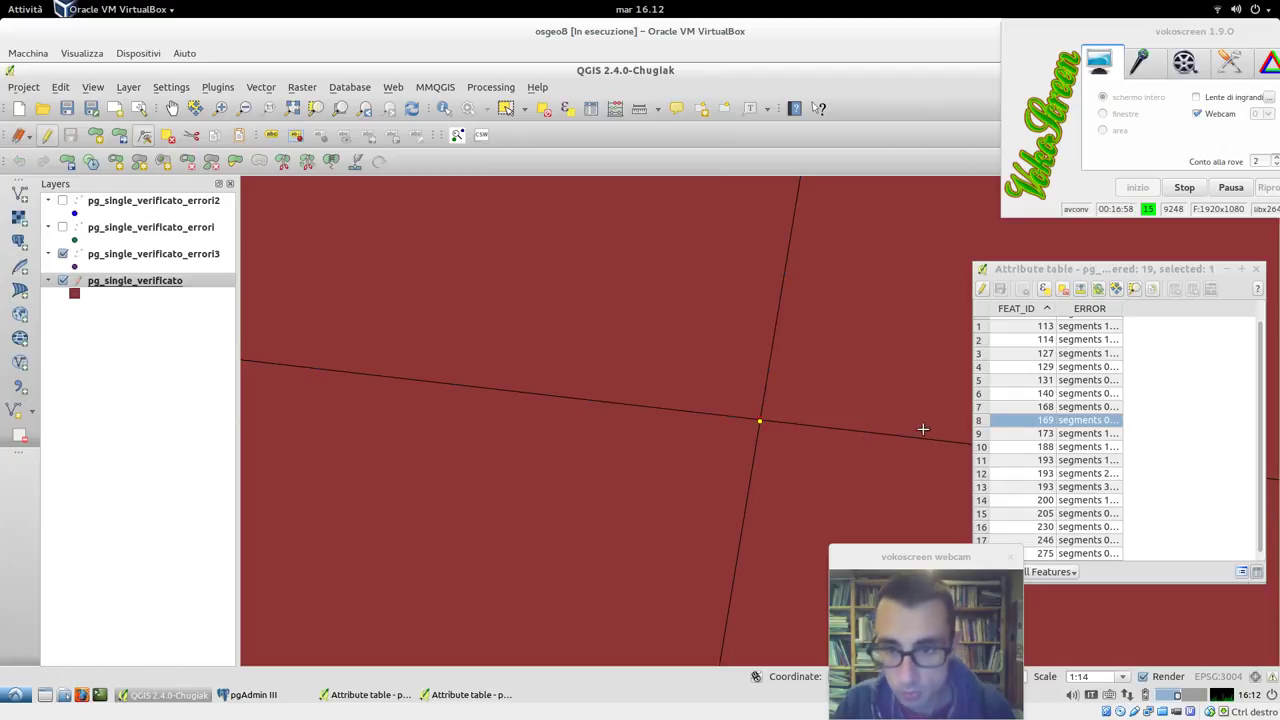
- Zoom to the error record with FEAT_ID 173 and make pg_single_verificato the active layer for editing
click(980, 434)
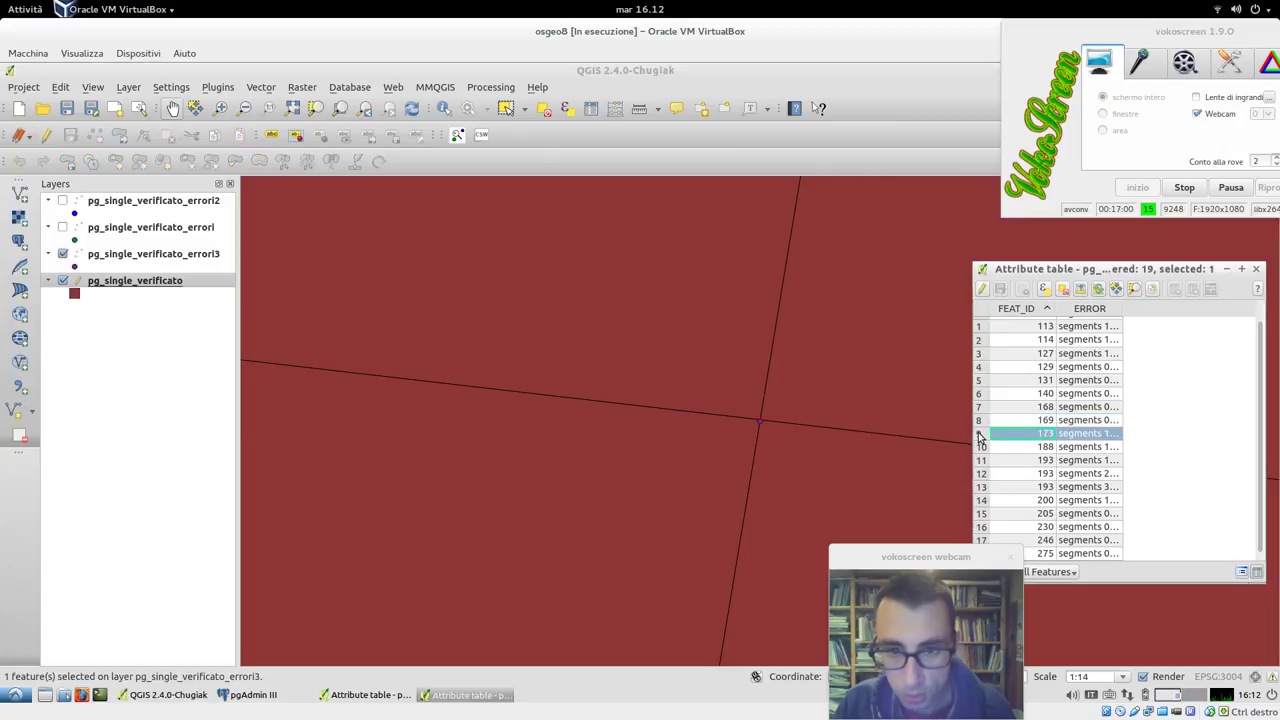
click(1134, 291)
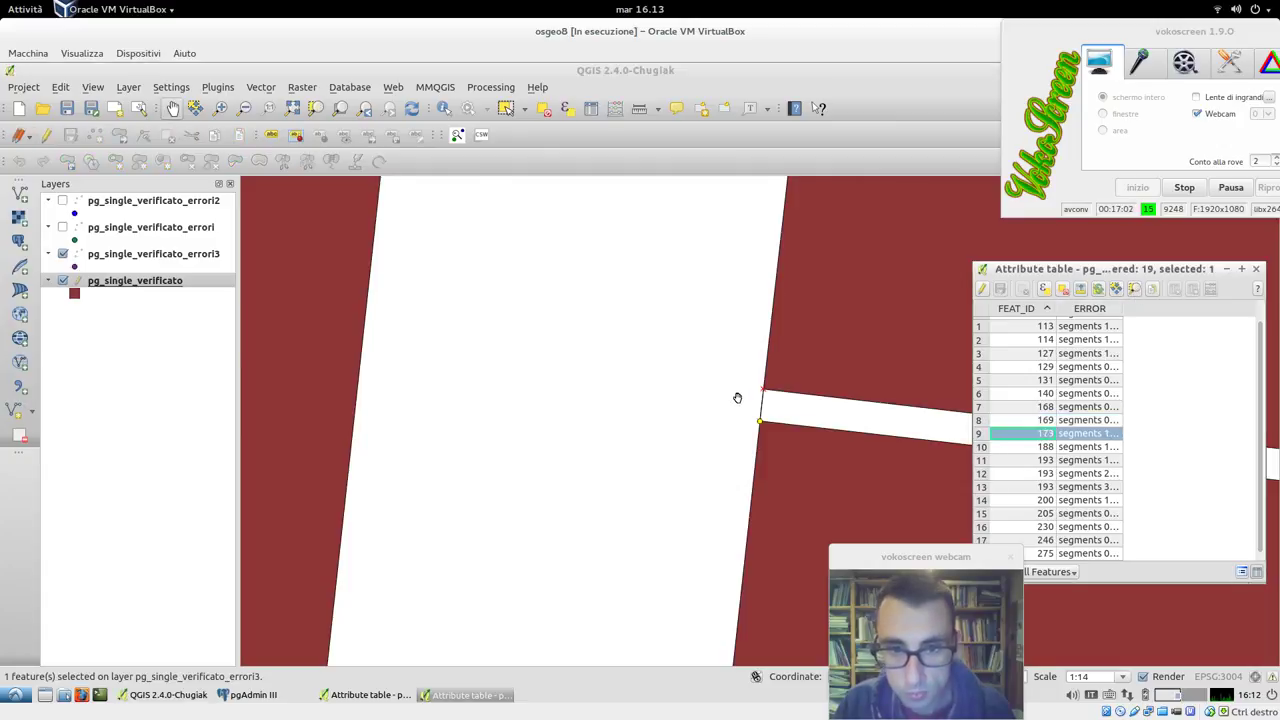
click(152, 256)
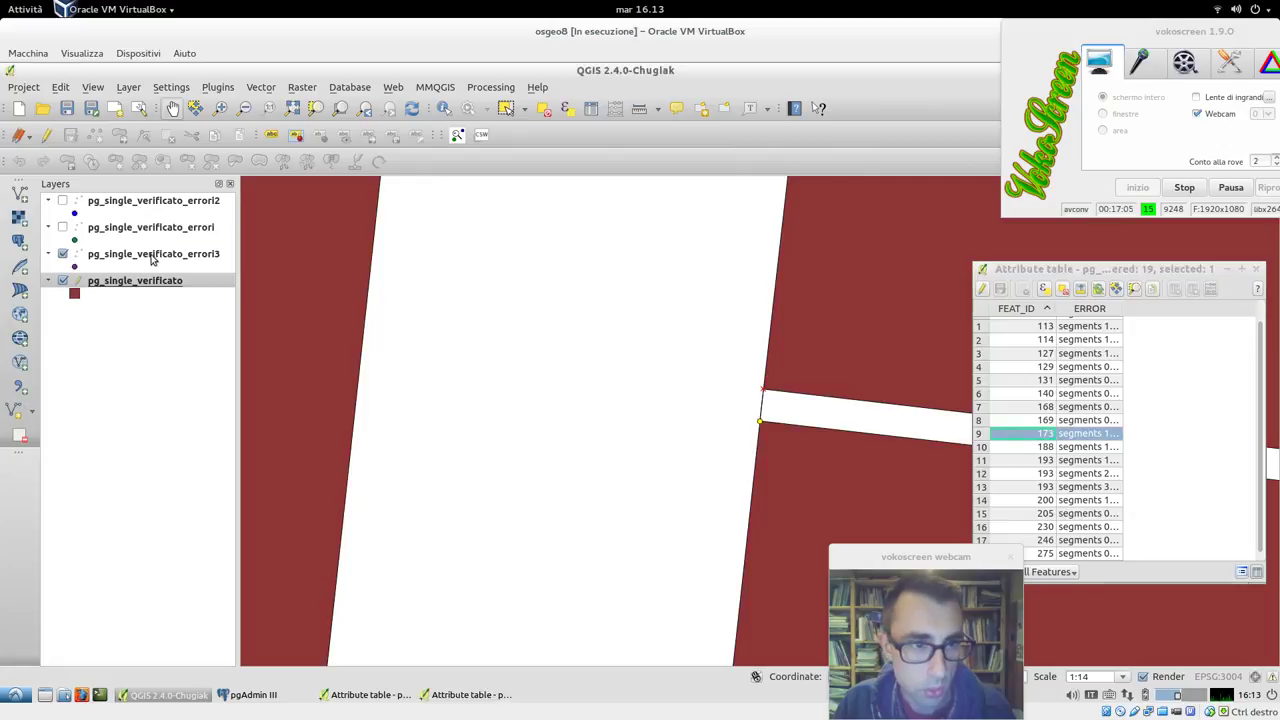
click(148, 283)
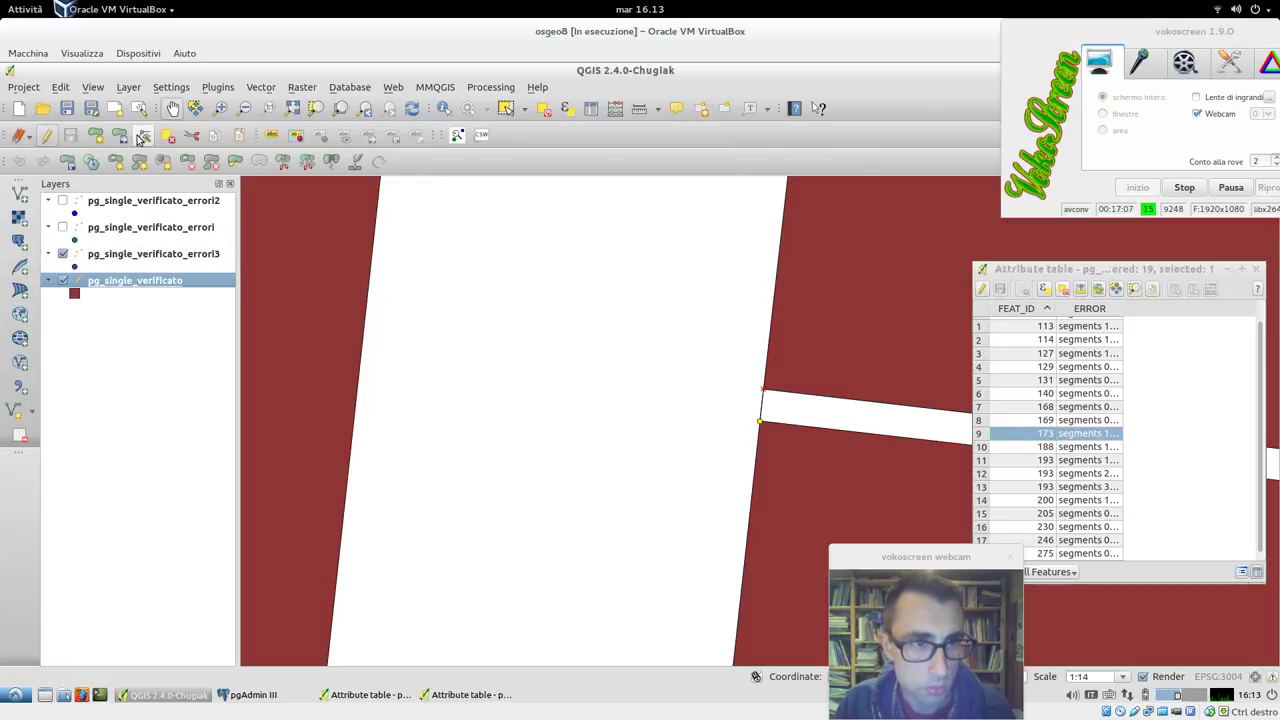
- Move the lower polygon's duplicate corner vertex onto the upper polygon's corner to close the gap, and save the layer edits
mouse_move(762, 389)
mouse_down()
mouse_move(722, 397)
mouse_move(762, 390)
mouse_up()
key(ctrl+z)
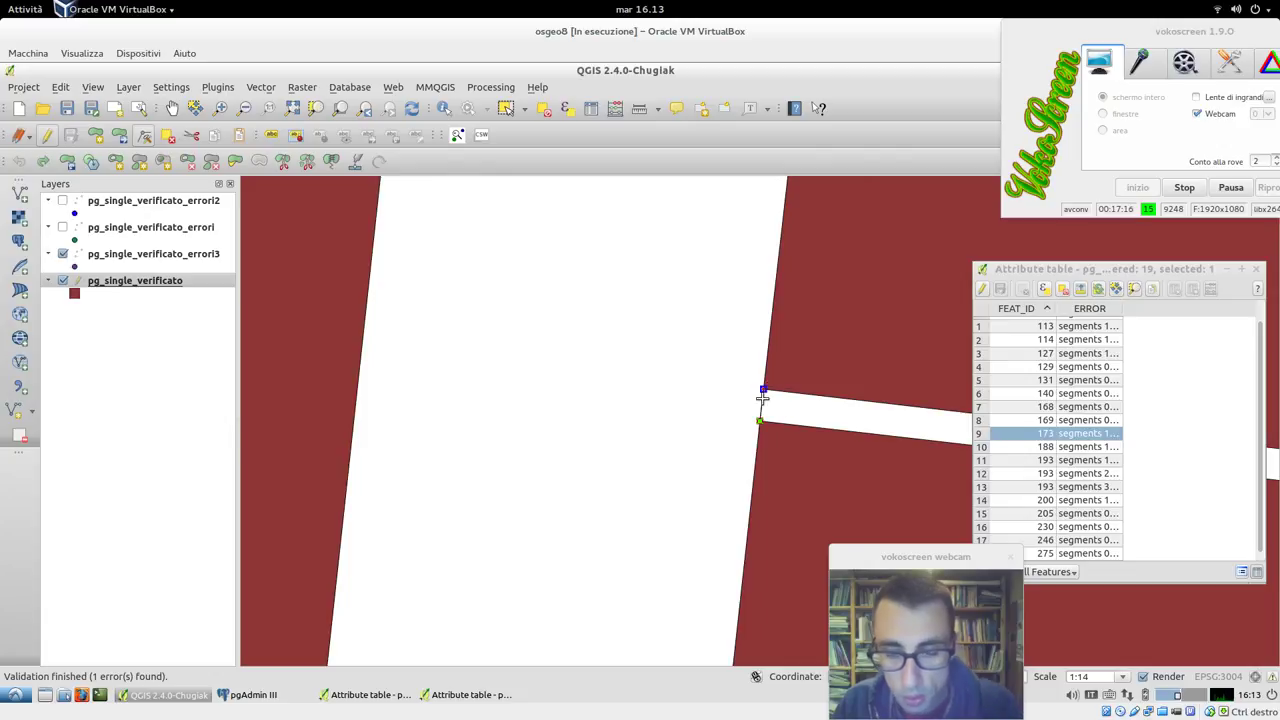
click(762, 397)
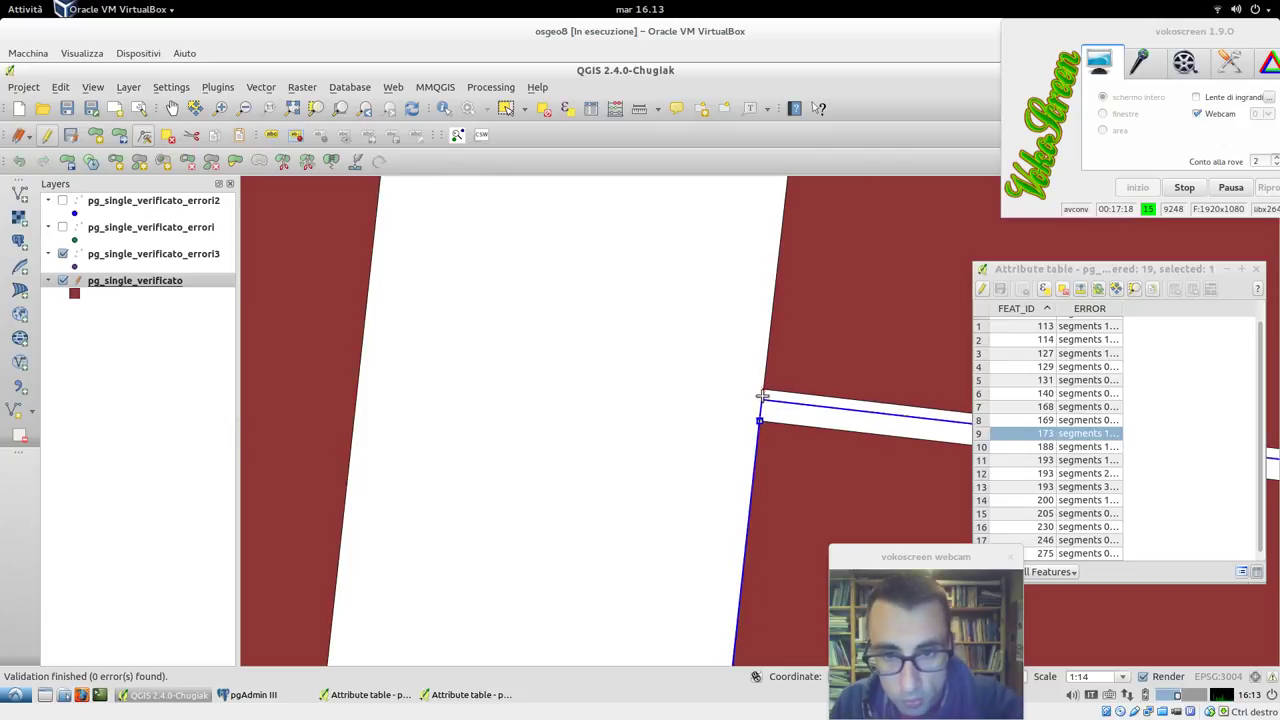
click(762, 392)
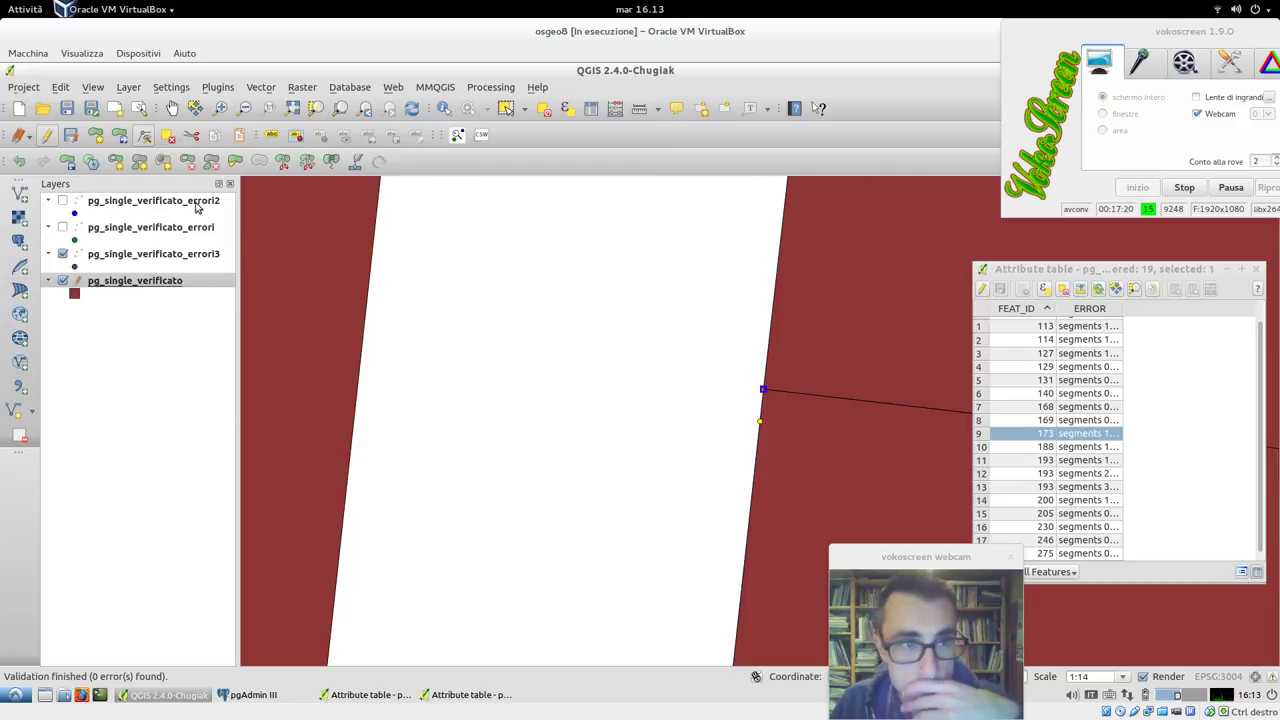
click(70, 135)
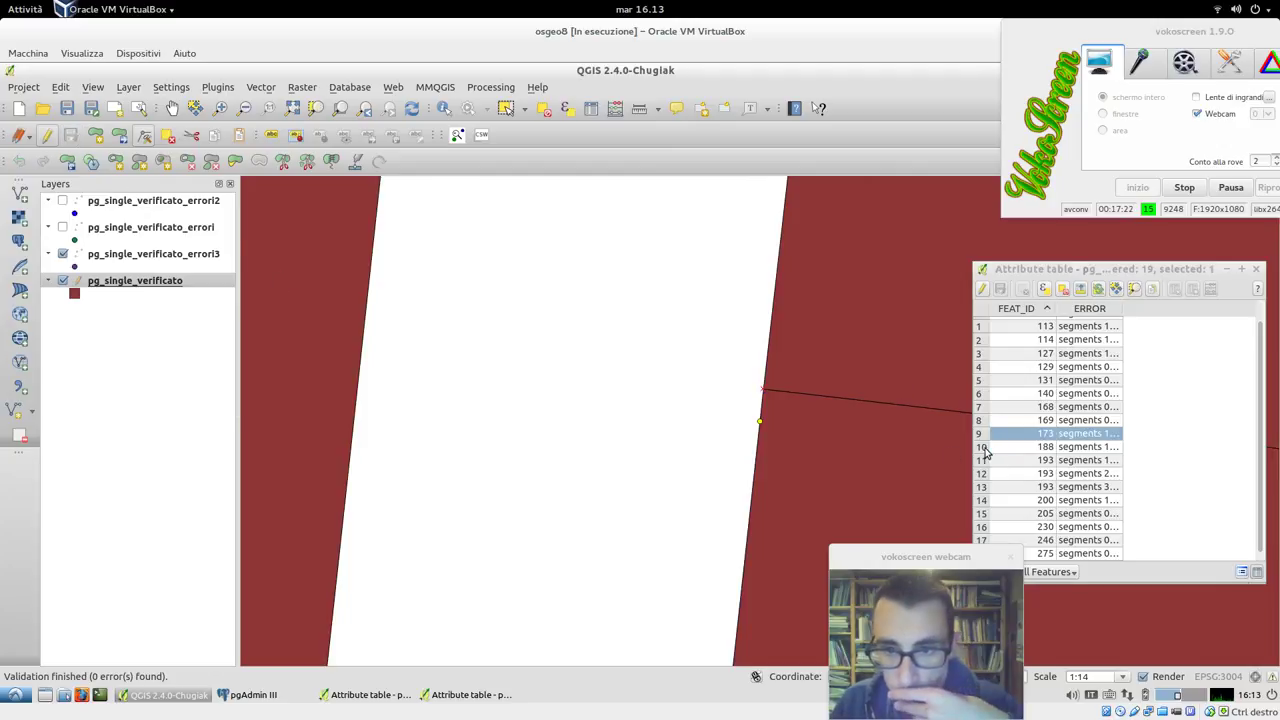
- Zoom to the error record with FEAT_ID 188 and make pg_single_verificato the active layer for node editing
click(983, 448)
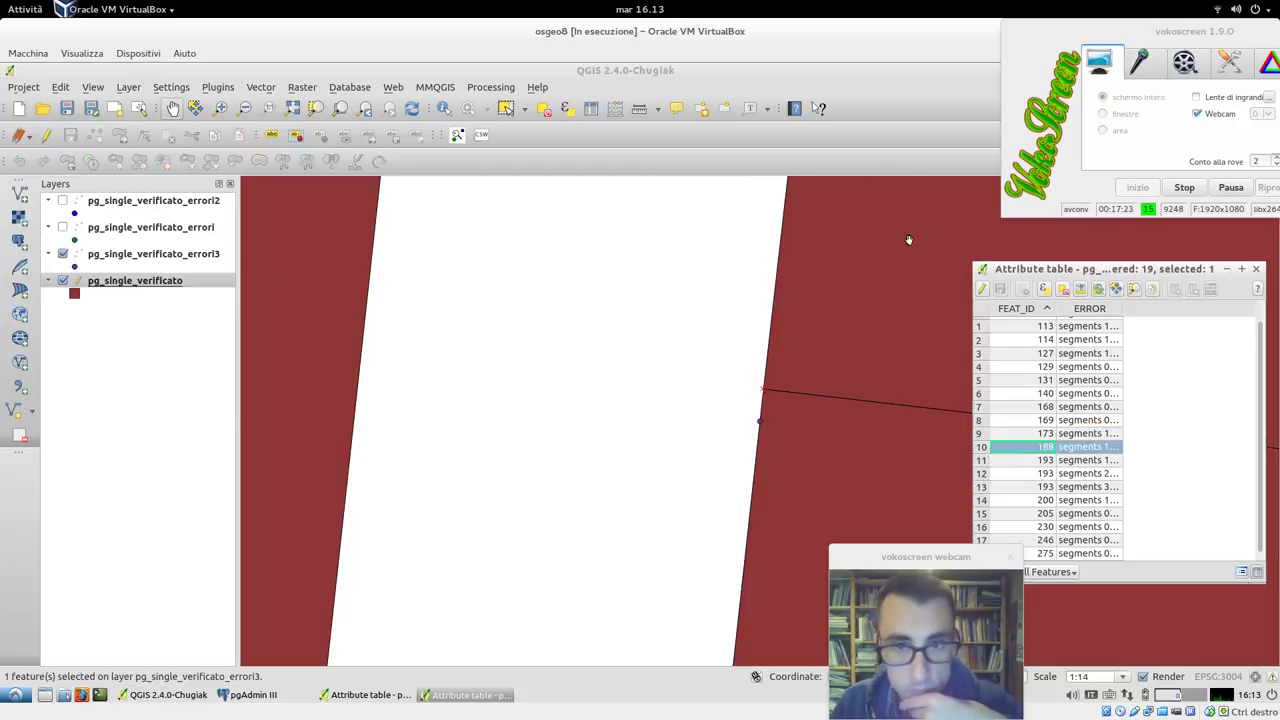
click(1133, 289)
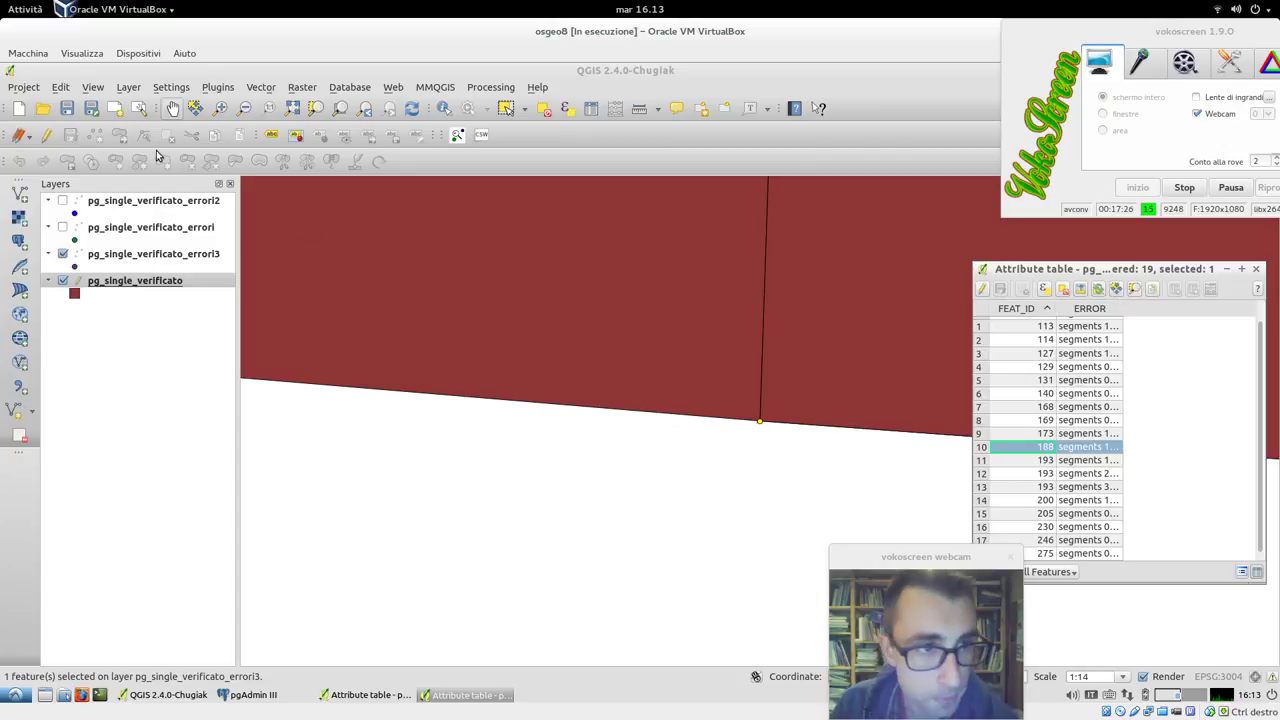
click(160, 256)
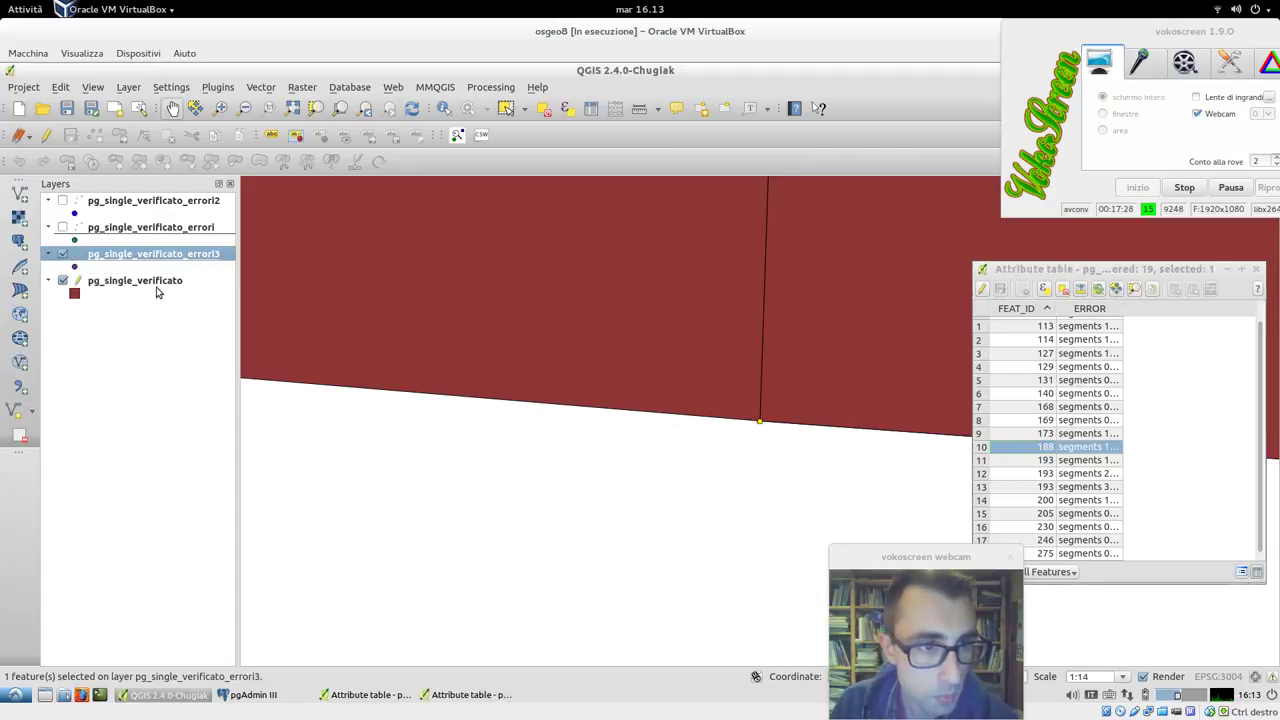
click(157, 283)
click(144, 134)
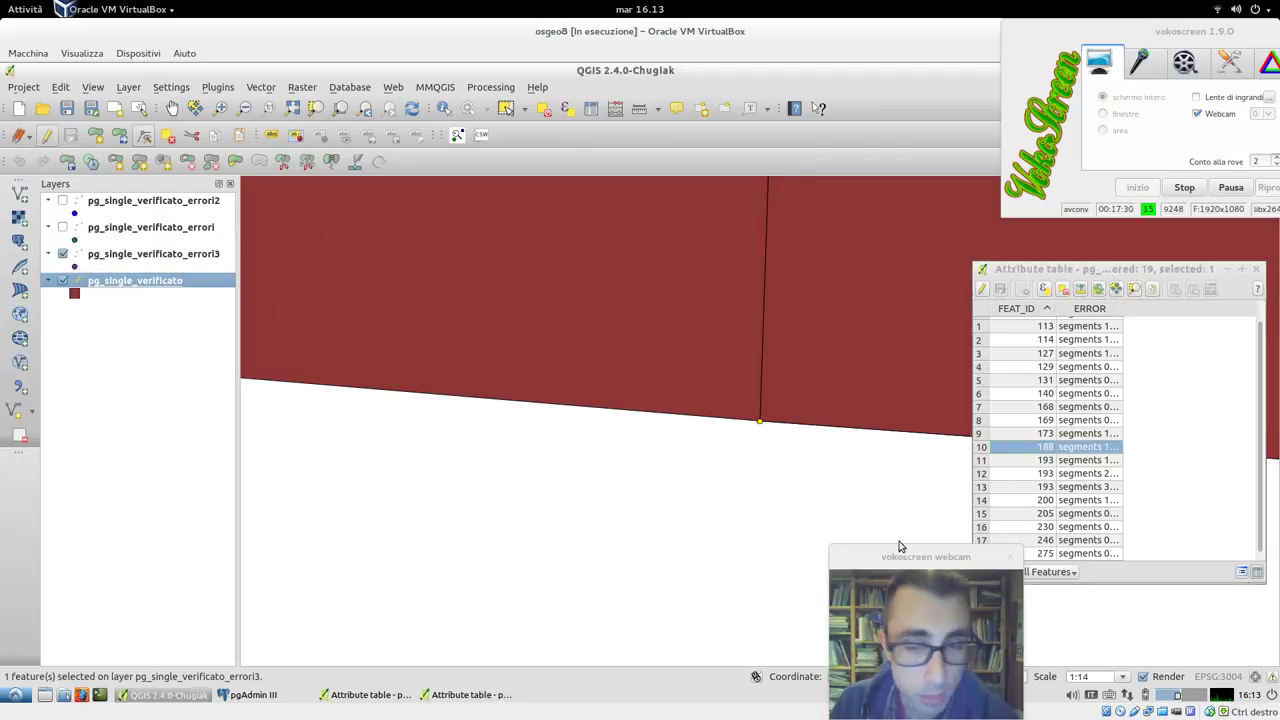
- Move the polygon corners apart at the marked boundary junction to check for duplicate vertices or overlapping polygons
click(758, 420)
click(760, 422)
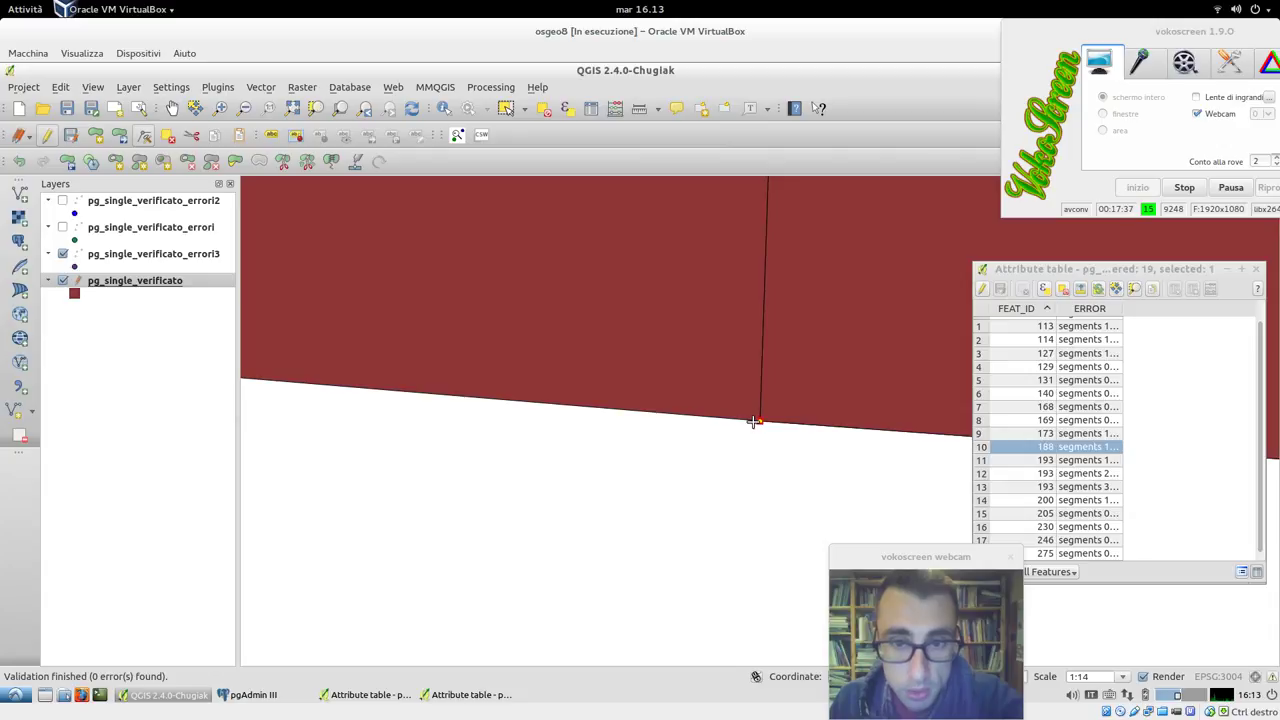
click(759, 421)
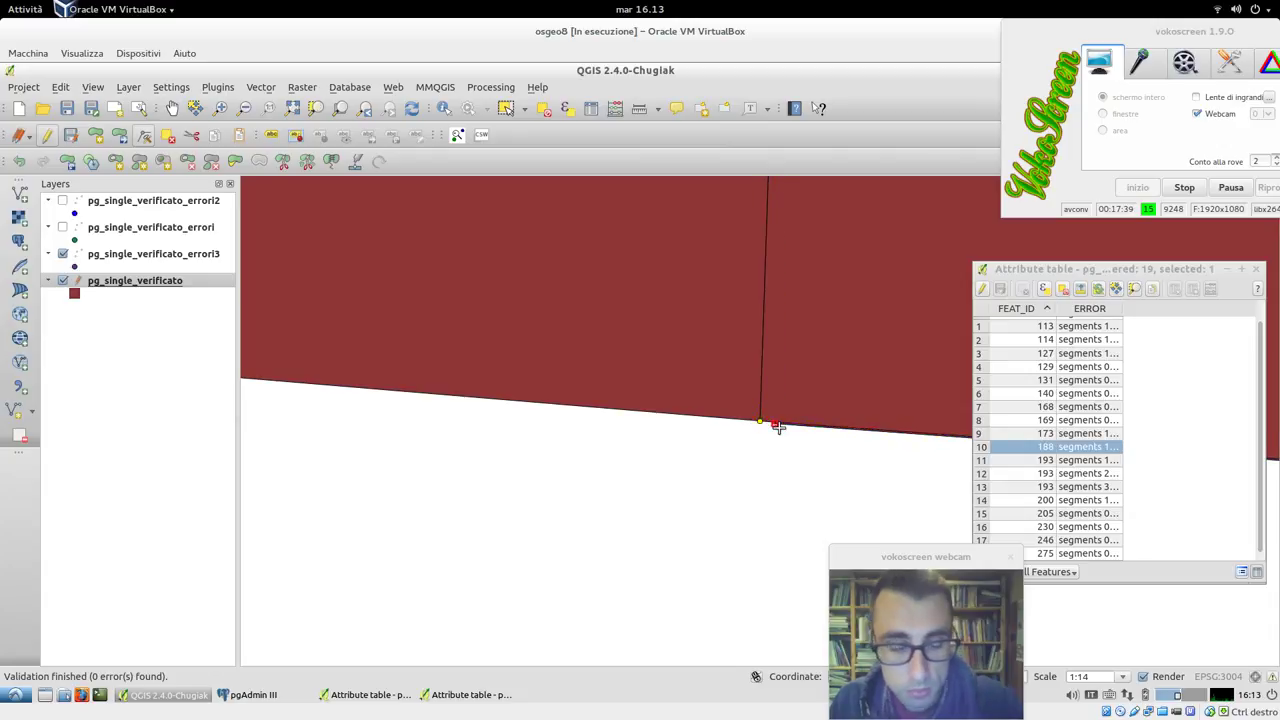
click(790, 442)
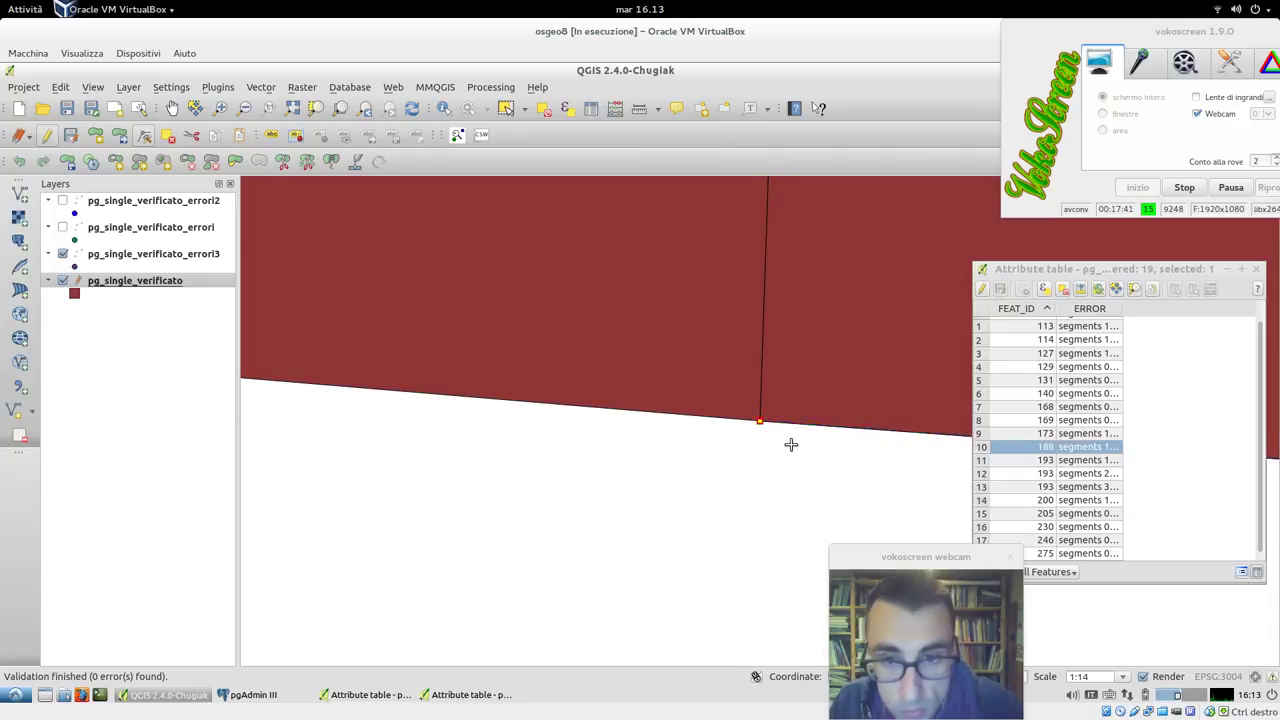
click(760, 421)
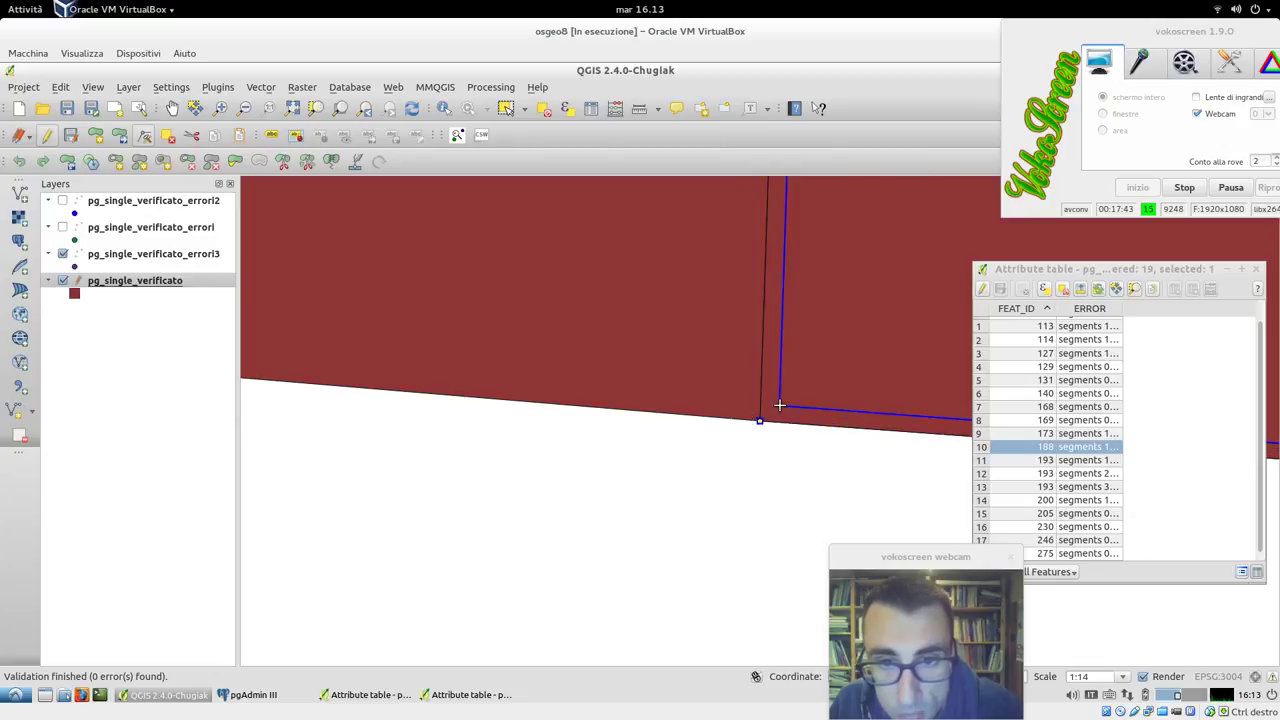
click(755, 411)
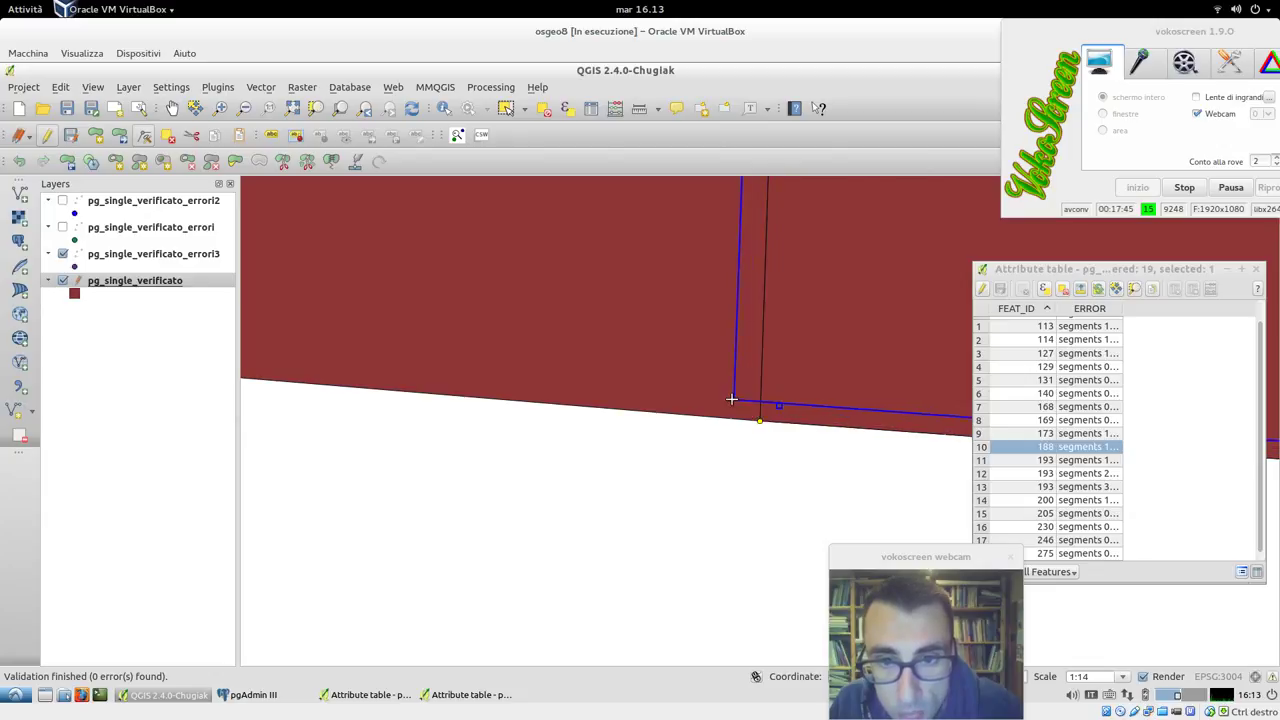
click(761, 421)
drag(761, 421, 749, 459)
- Try pulling the left polygon's corner away from the junction, and undo that move
scroll(749, 459, down, 8)
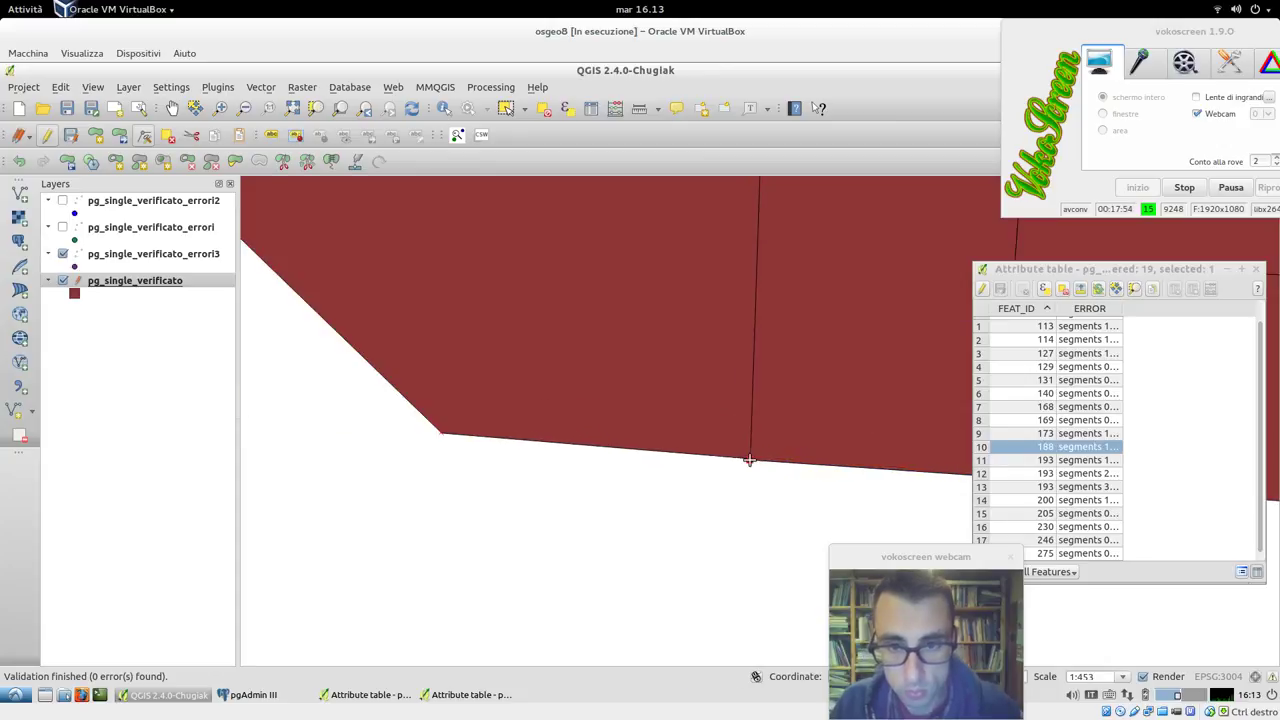
scroll(749, 459, up, 8)
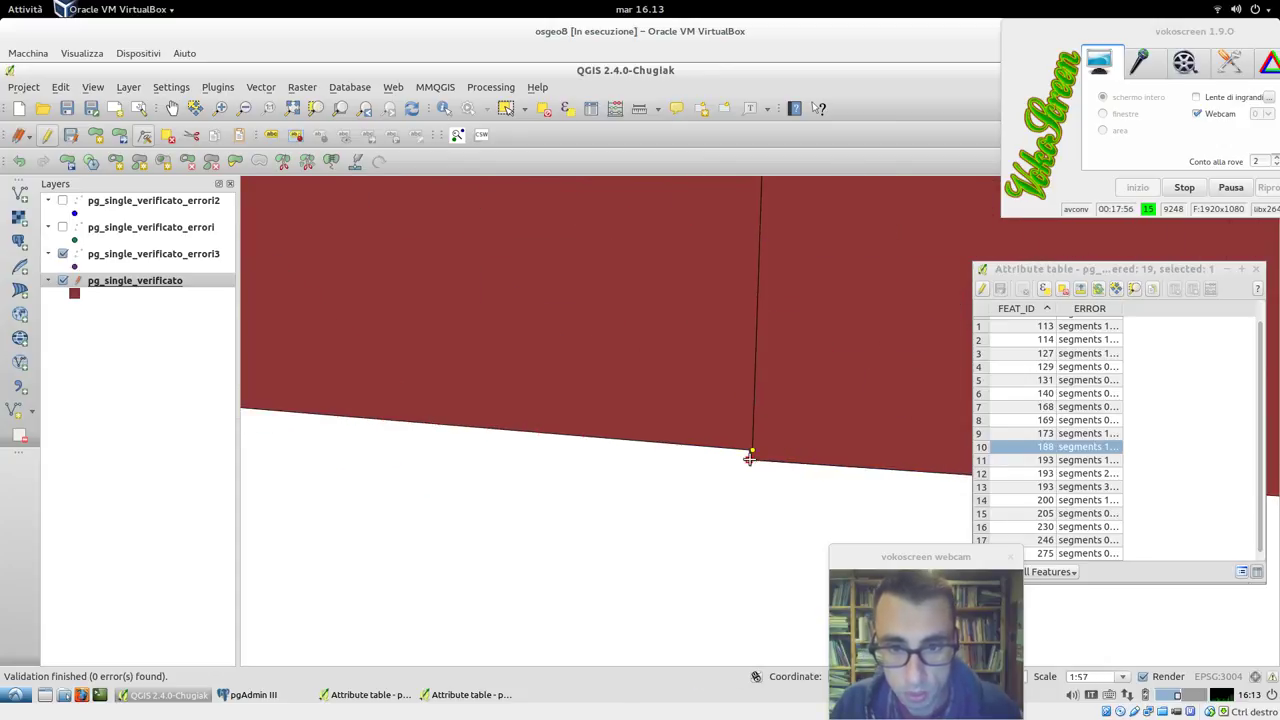
drag(748, 463, 711, 419)
scroll(723, 454, down, 5)
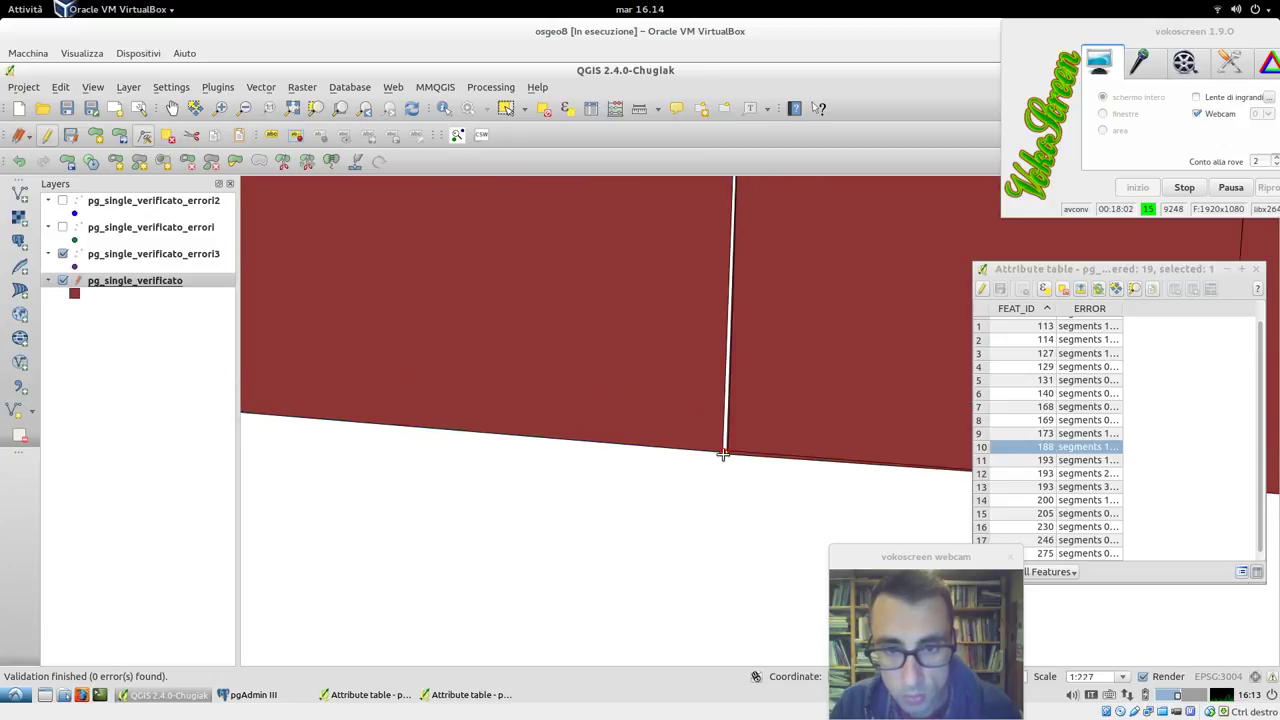
scroll(723, 455, up, 2)
scroll(723, 455, up, 1)
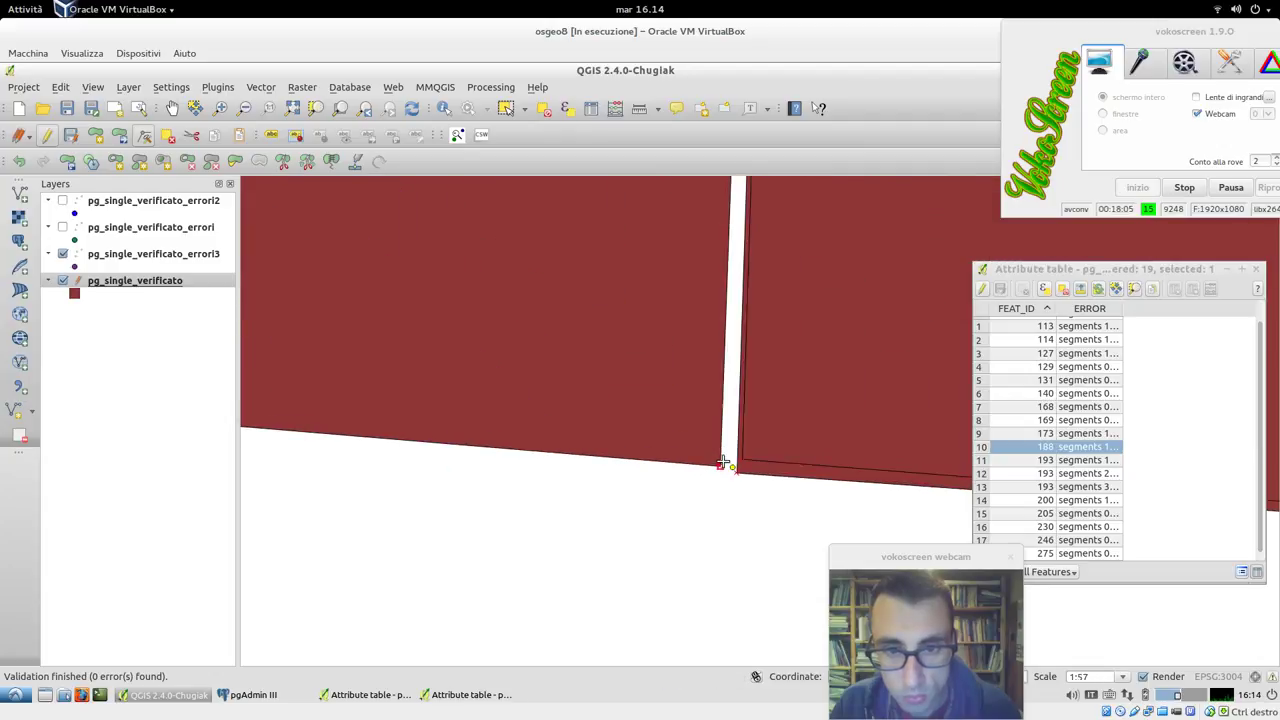
key(ctrl+z)
- Select the overlapping duplicate polygon on the right side of the junction and delete it
click(507, 108)
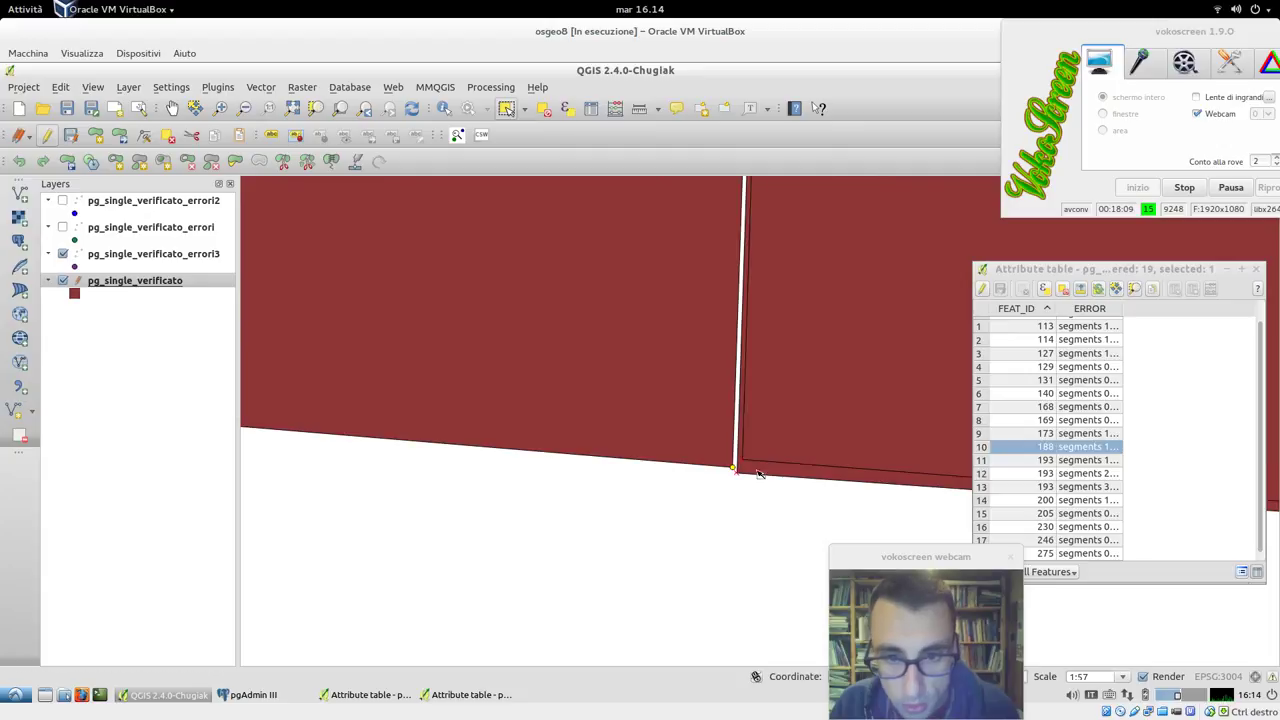
click(758, 474)
scroll(758, 474, down, 5)
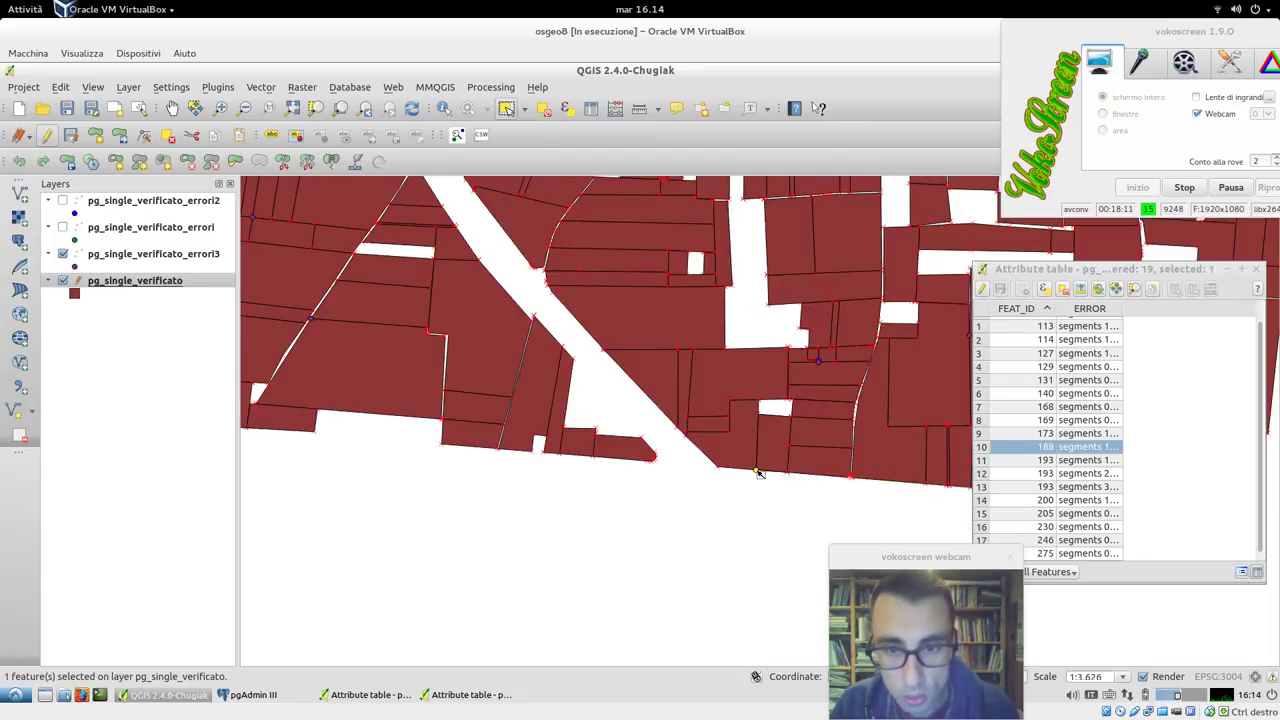
scroll(758, 474, up, 1)
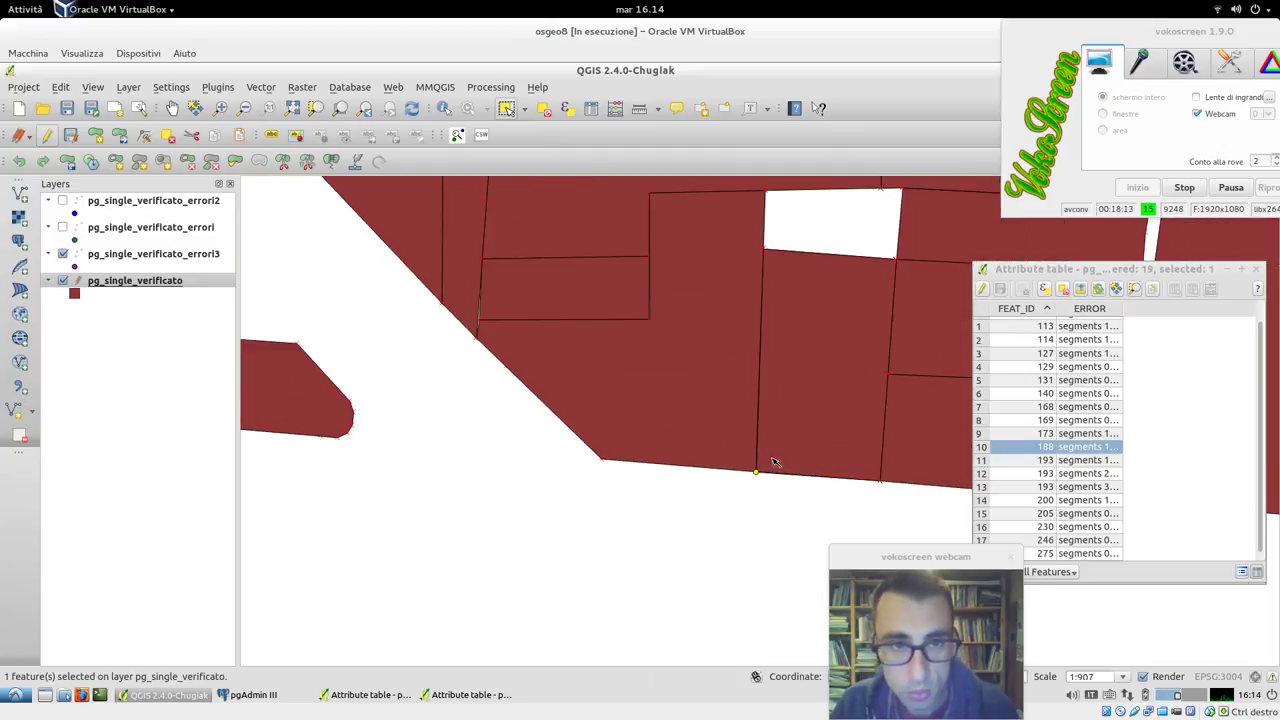
key(Delete)
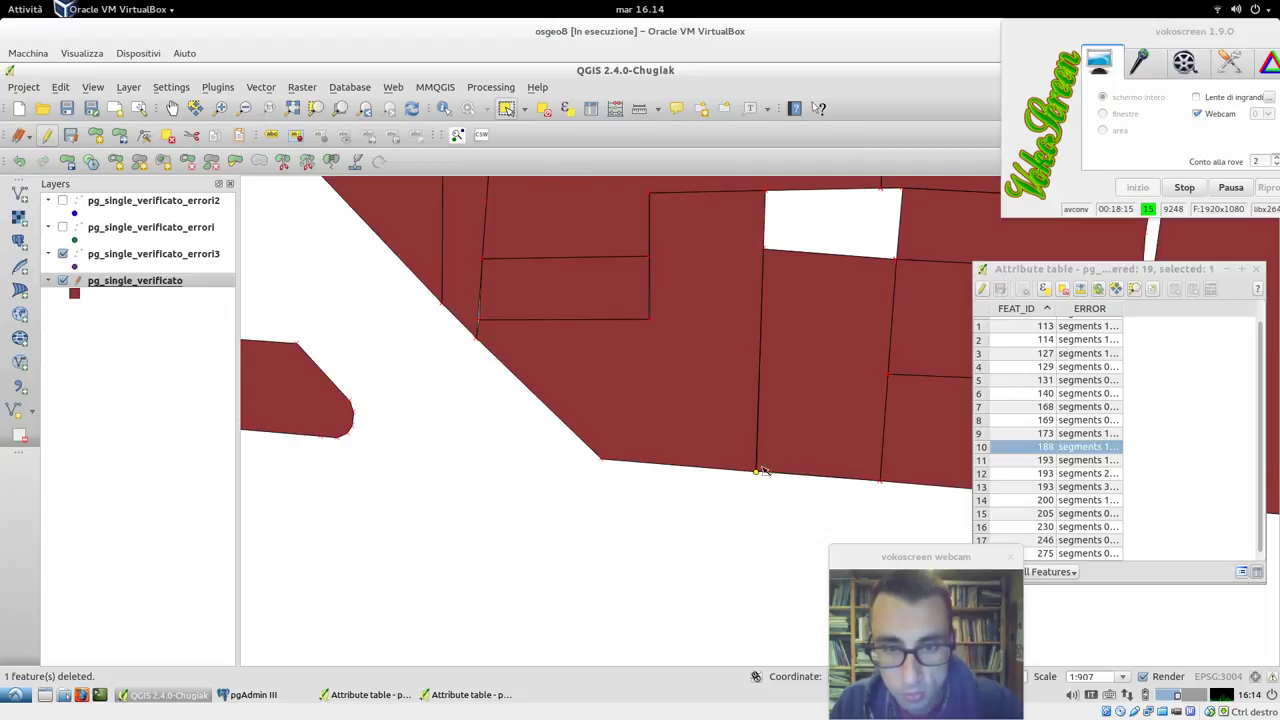
- Snap the remaining right polygon's corner onto the left polygon's corner with the Node tool, and save the layer edits
scroll(765, 479, up, 4)
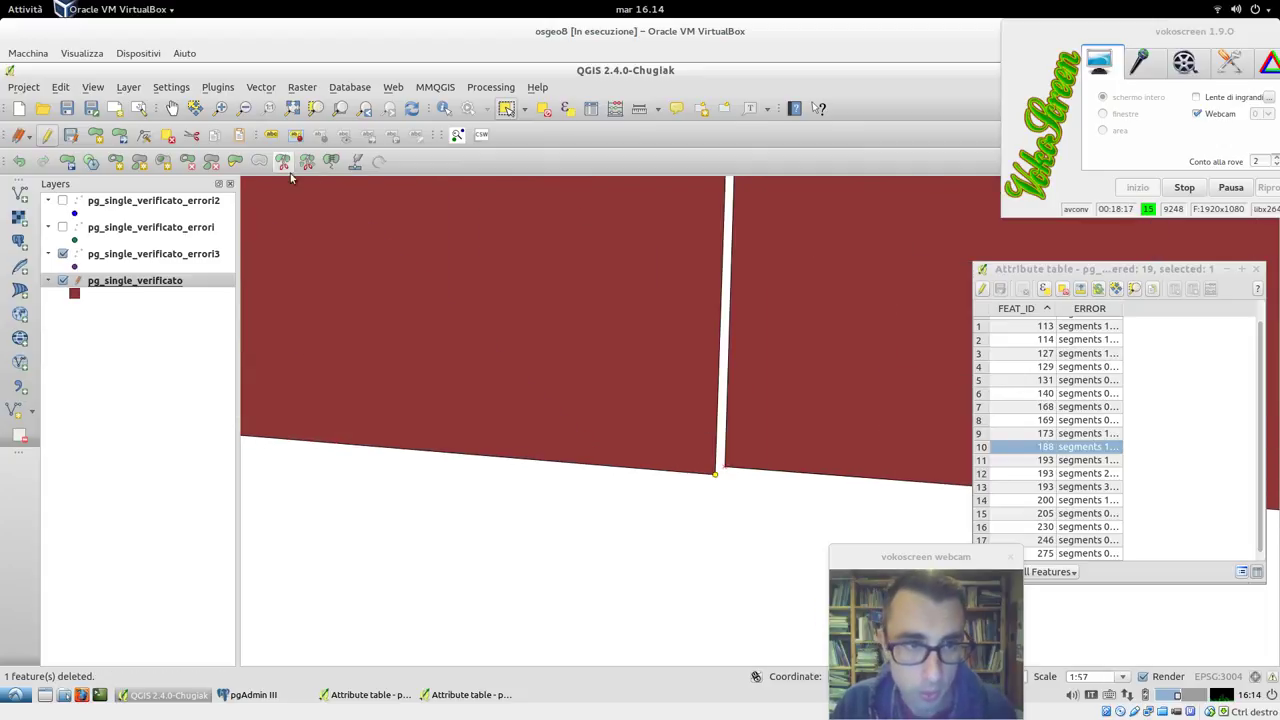
click(143, 135)
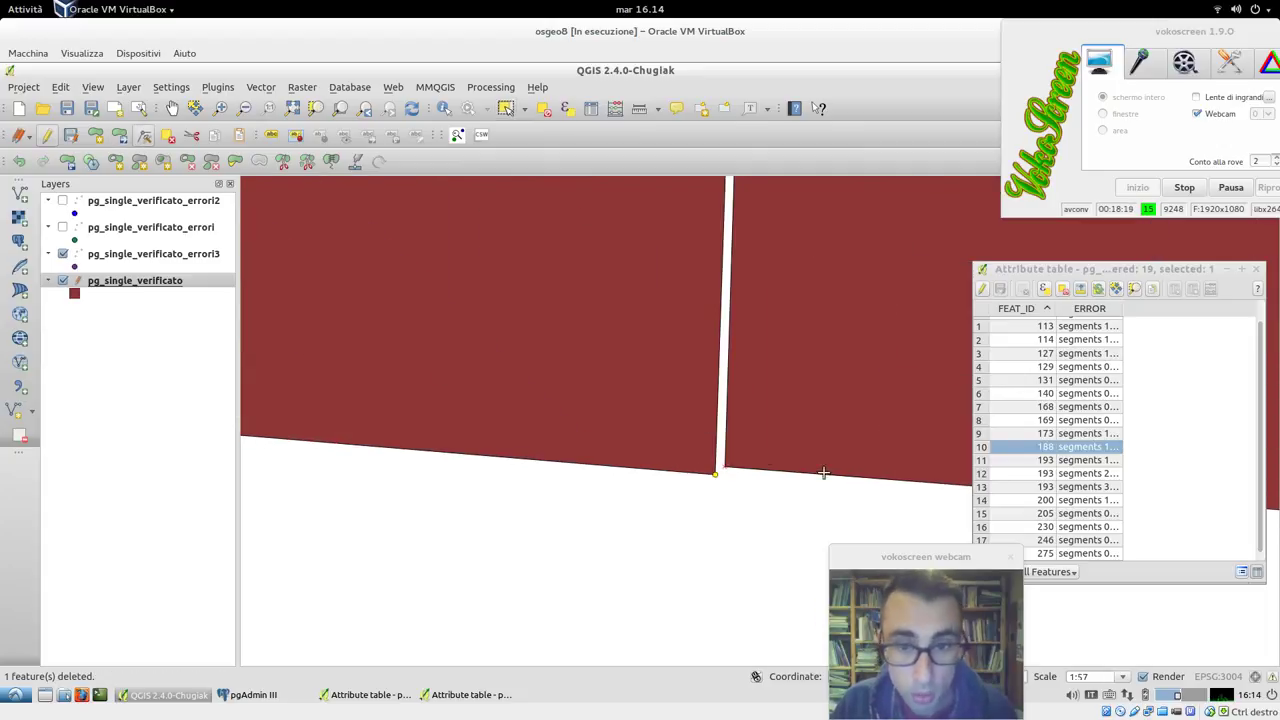
click(723, 471)
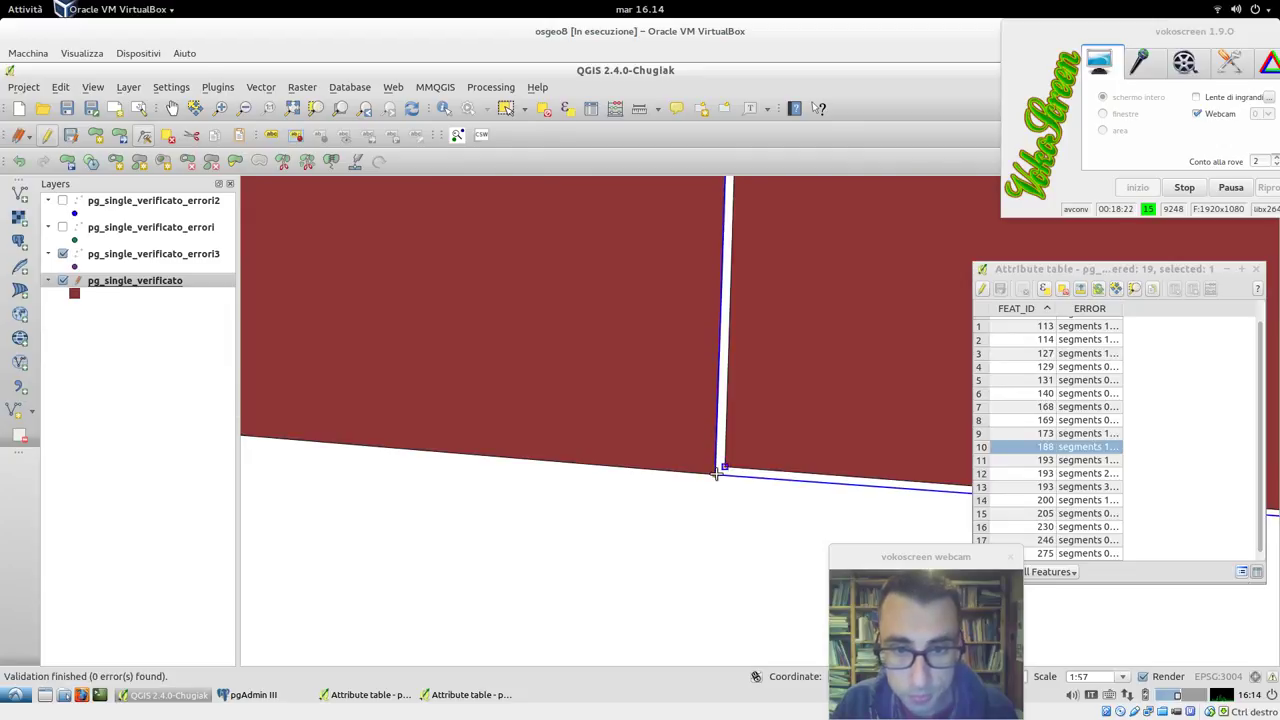
drag(716, 474, 715, 475)
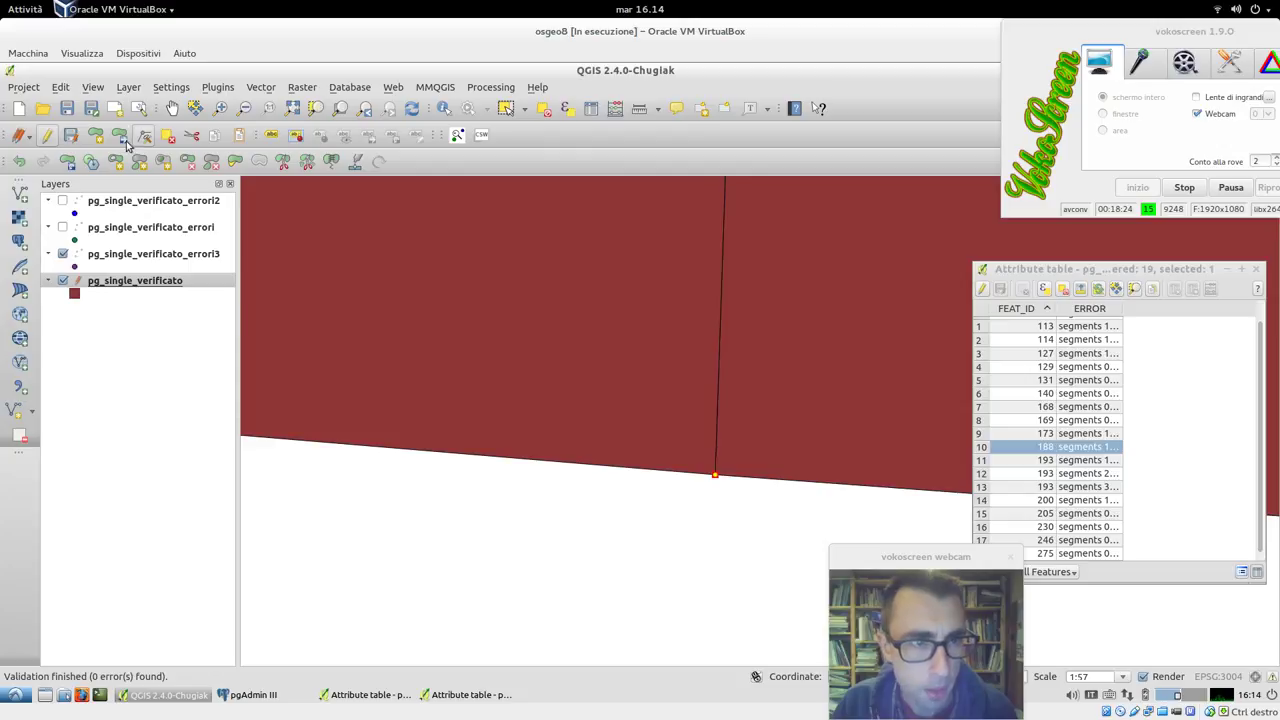
click(47, 135)
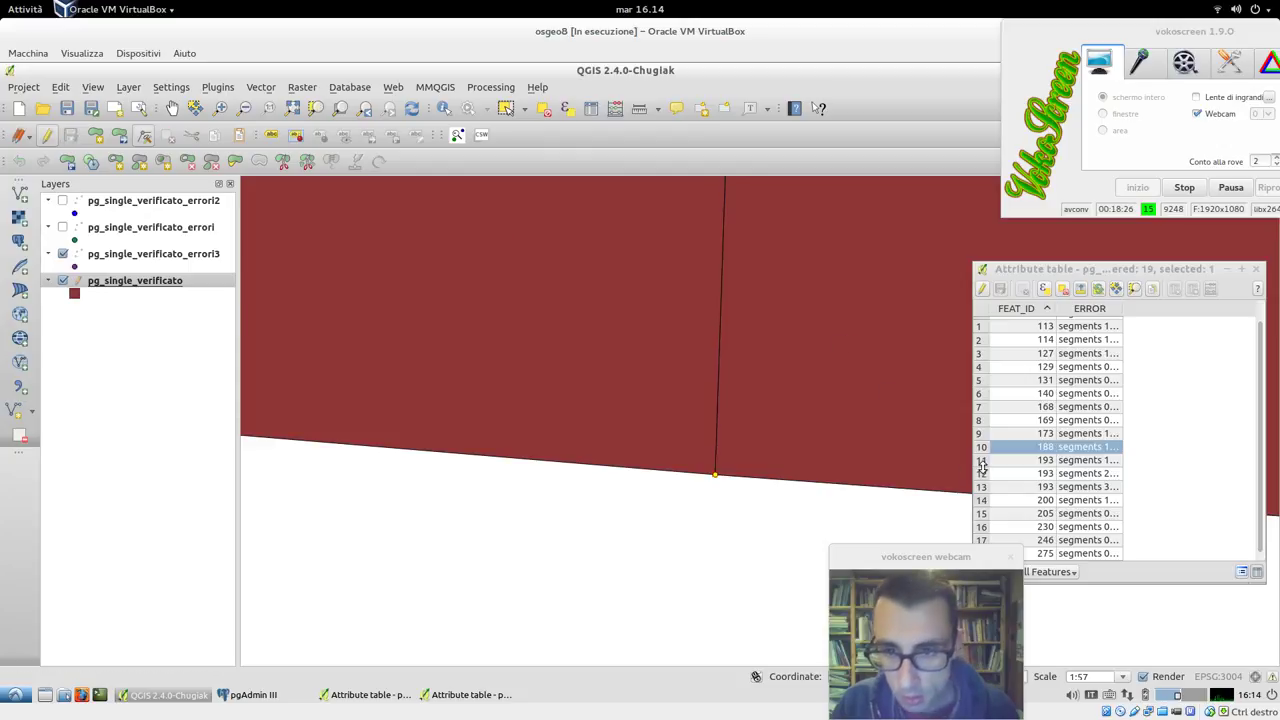
- Zoom to the first error record with FEAT_ID 193 and make pg_single_verificato the active layer for node editing
click(982, 462)
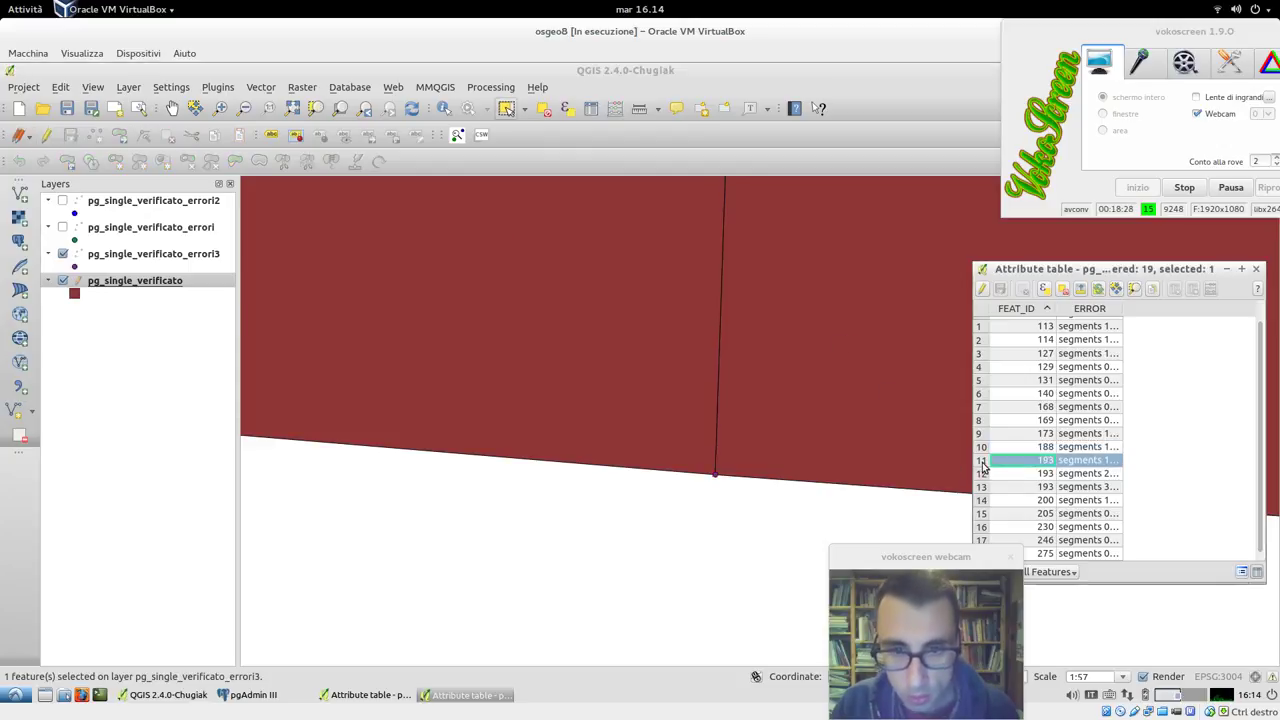
click(1136, 290)
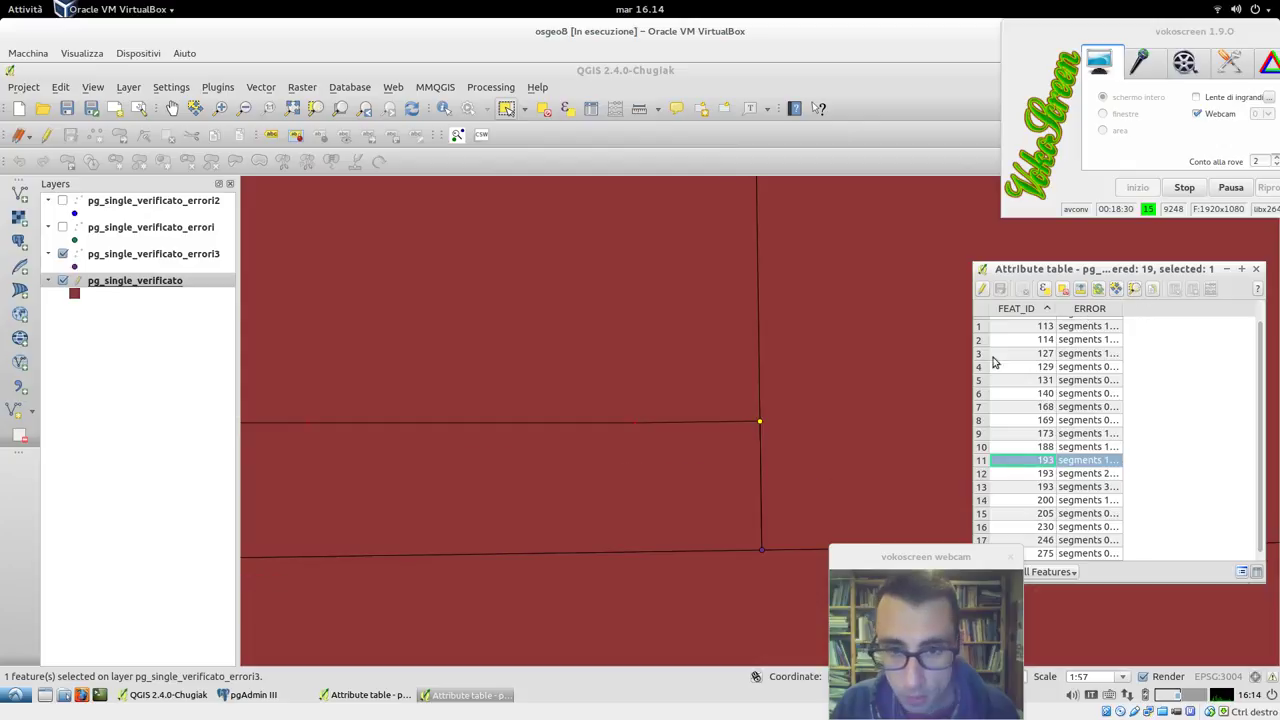
click(103, 255)
click(105, 285)
click(143, 136)
- Pull the lower and upper polygon corners apart at the marked junction, snap them back onto it, and save the layer edits
click(761, 421)
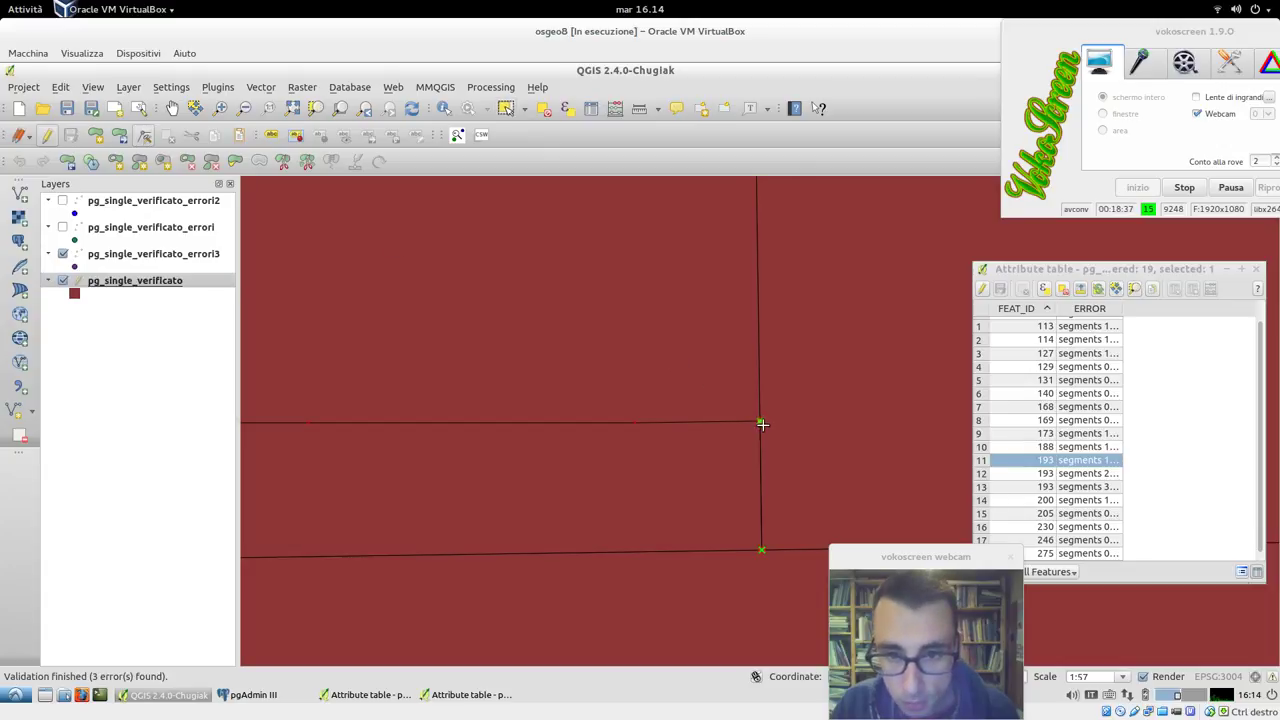
drag(761, 422, 712, 454)
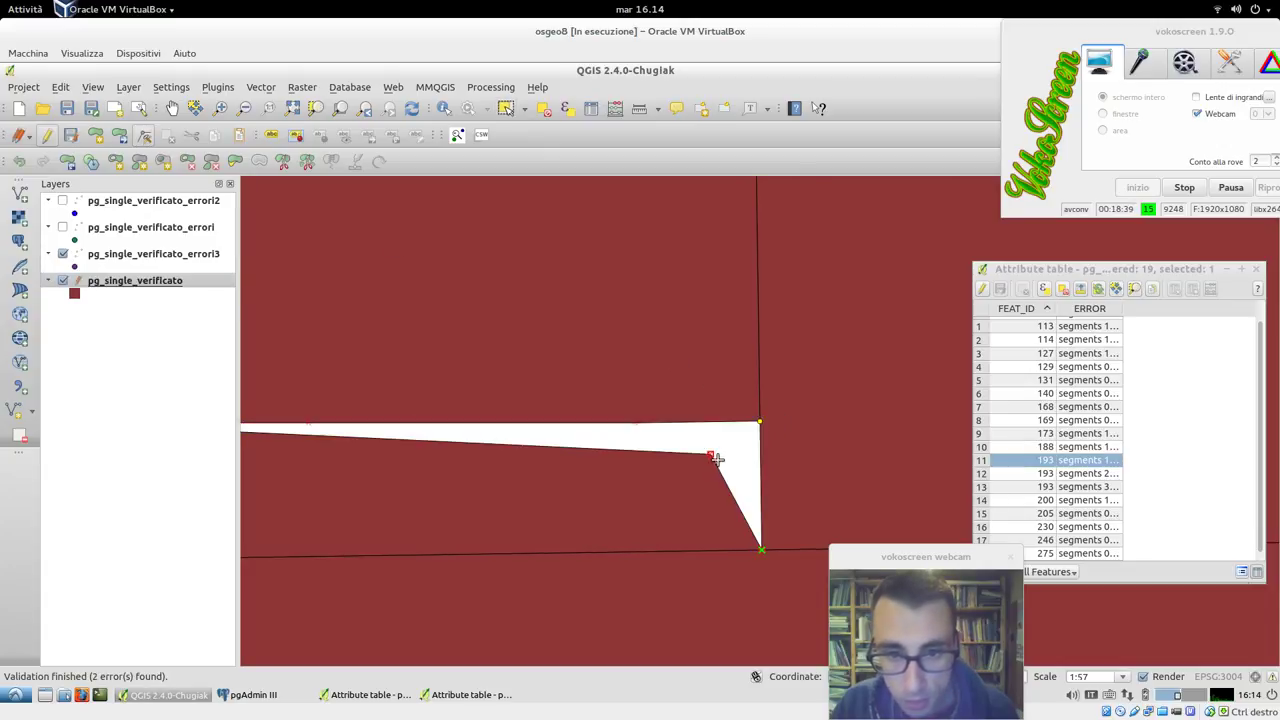
click(761, 421)
key(Delete)
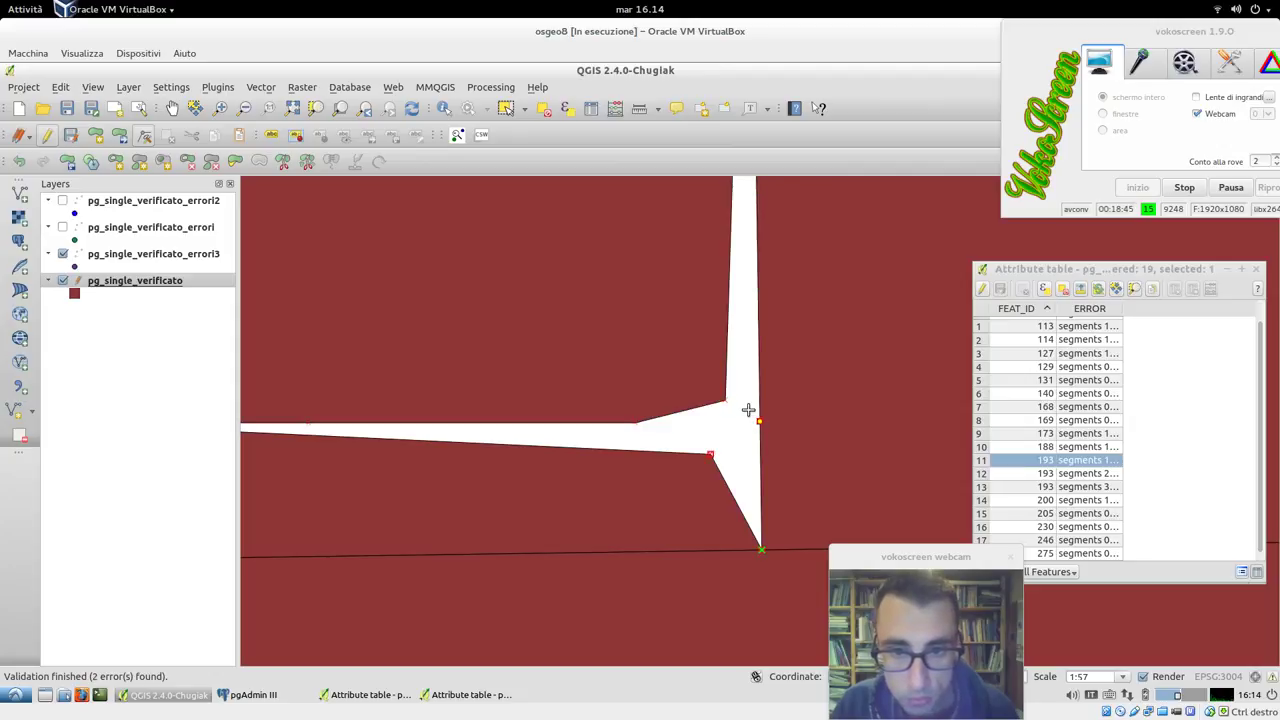
mouse_move(725, 401)
mouse_down()
mouse_move(759, 422)
mouse_move(694, 449)
mouse_move(635, 425)
mouse_up()
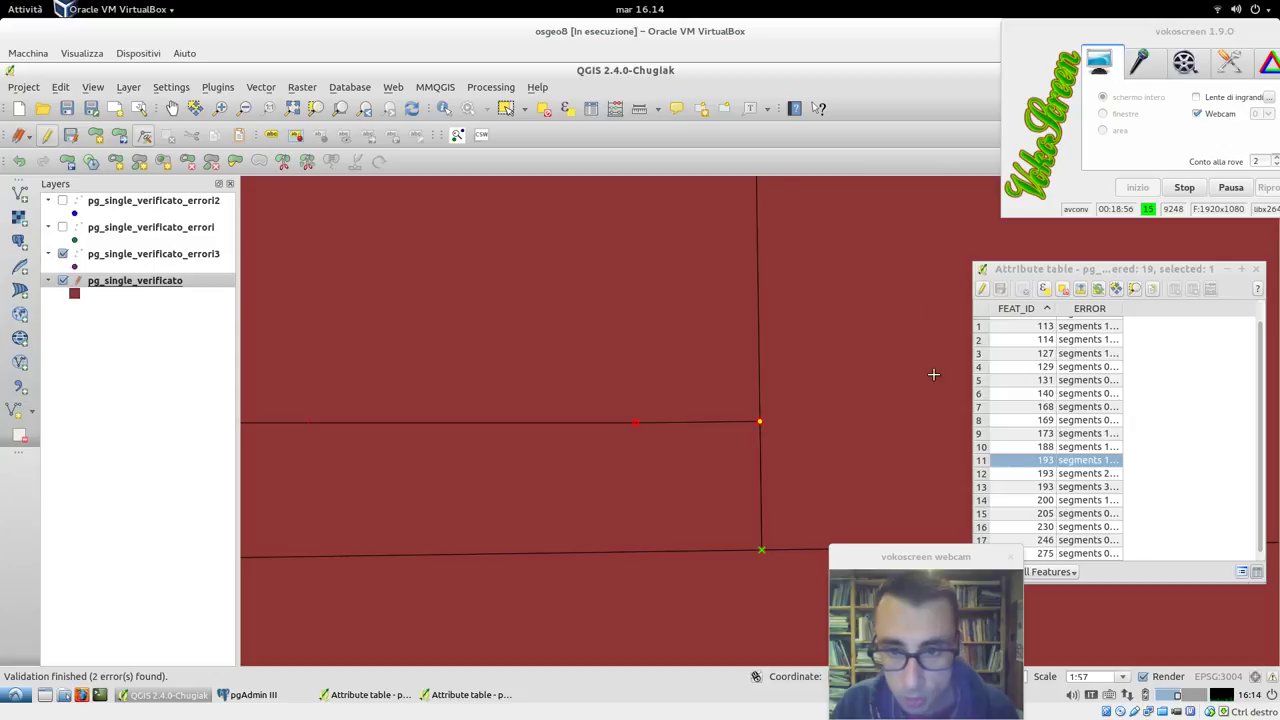
click(71, 137)
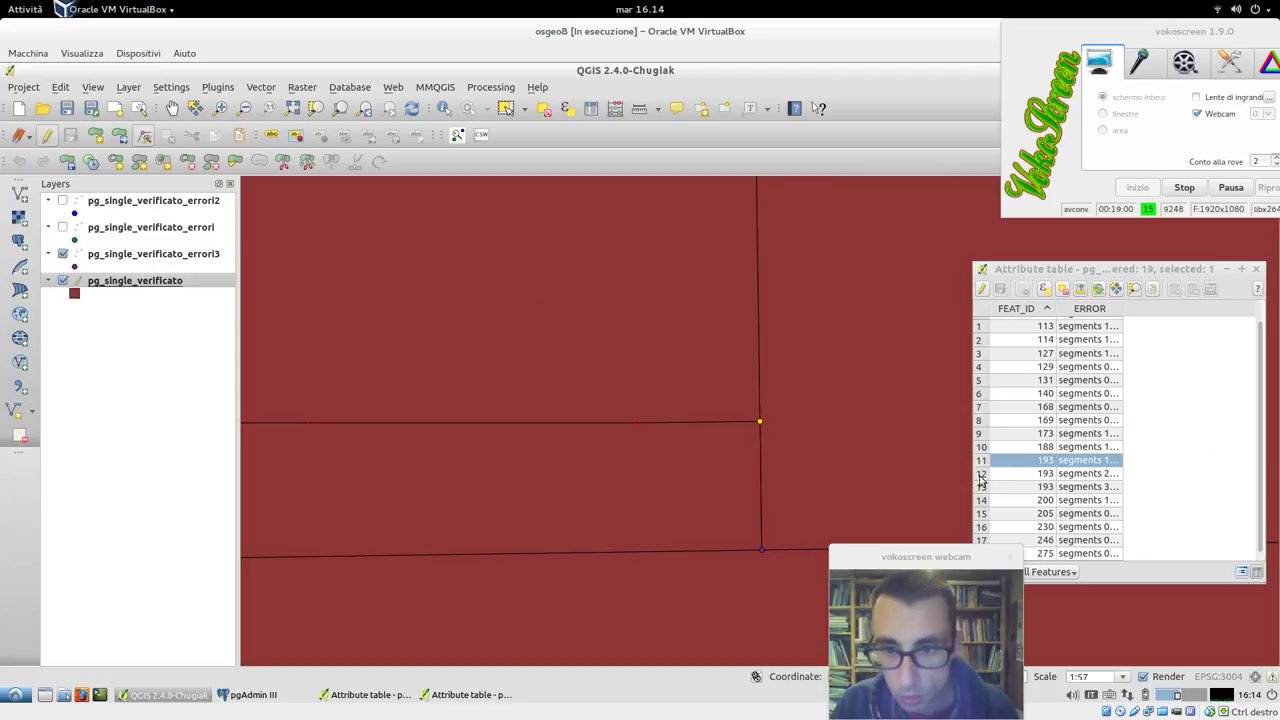
- Zoom to the second error record with FEAT_ID 193 and select the third record with that FEAT_ID
click(981, 476)
click(1133, 290)
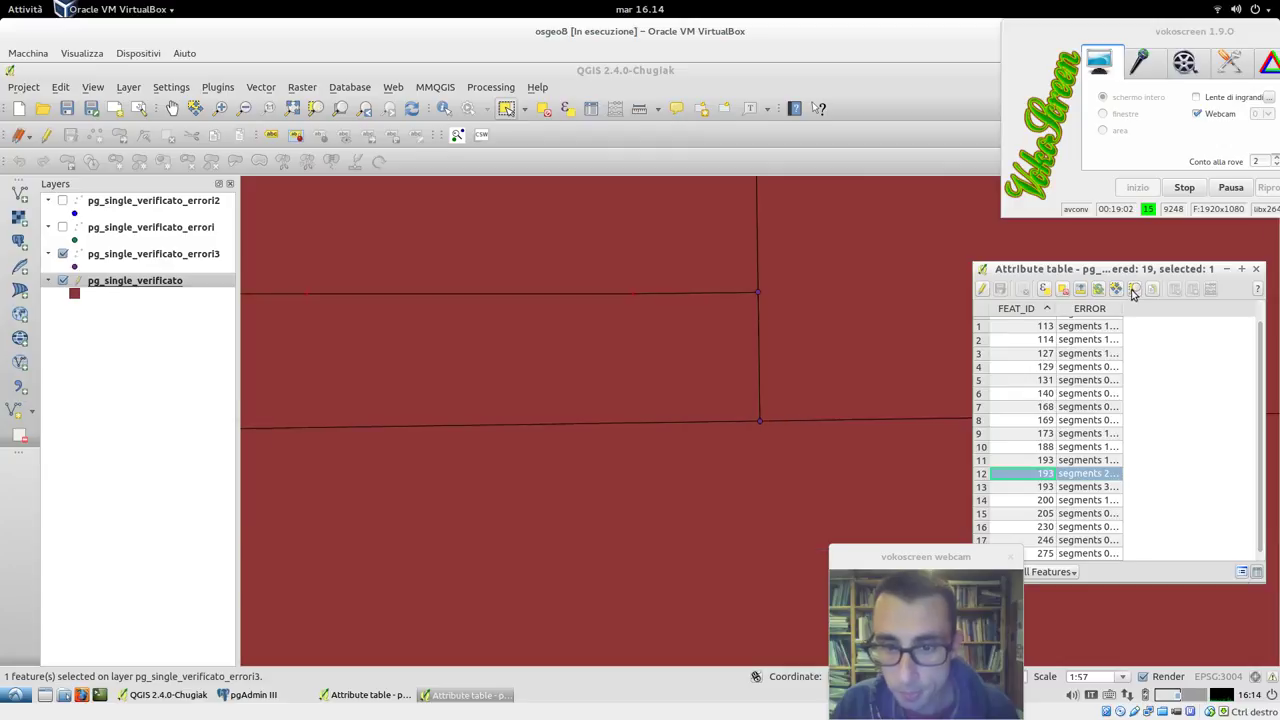
click(983, 487)
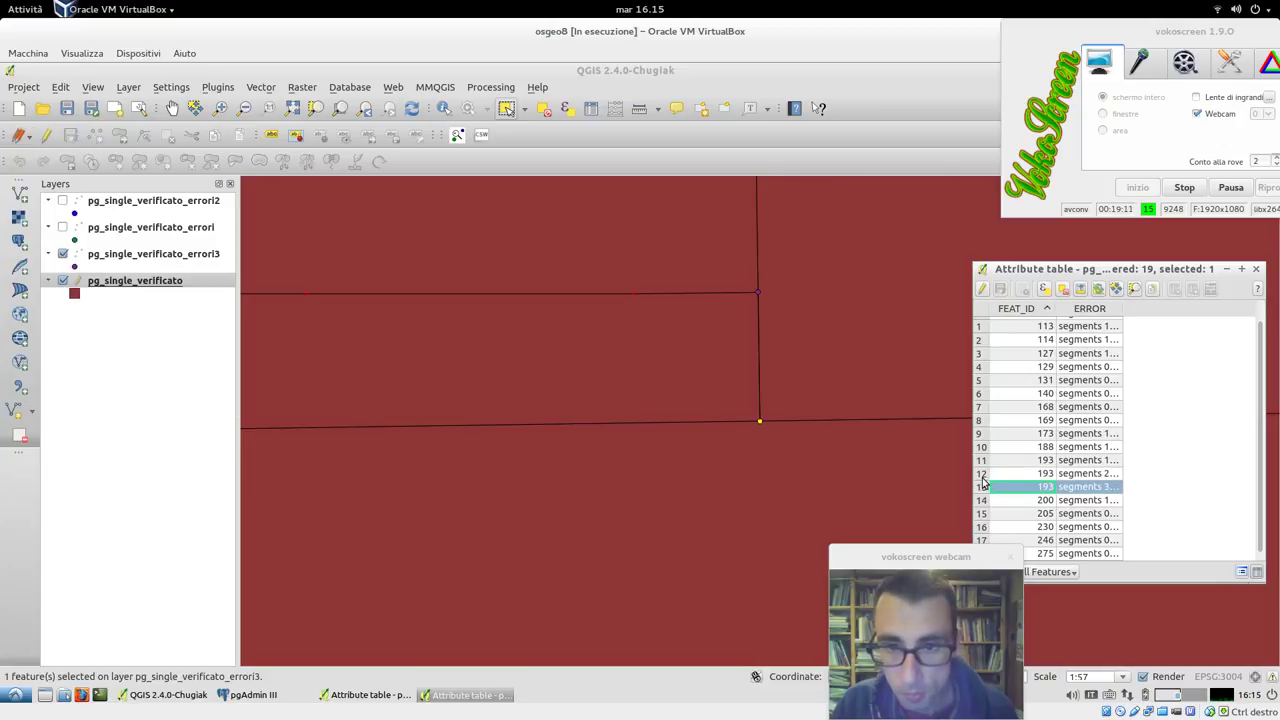
click(982, 474)
click(983, 488)
- Make pg_single_verificato the active layer and remove the stray vertical edge above the marked junction with the Node tool
click(112, 258)
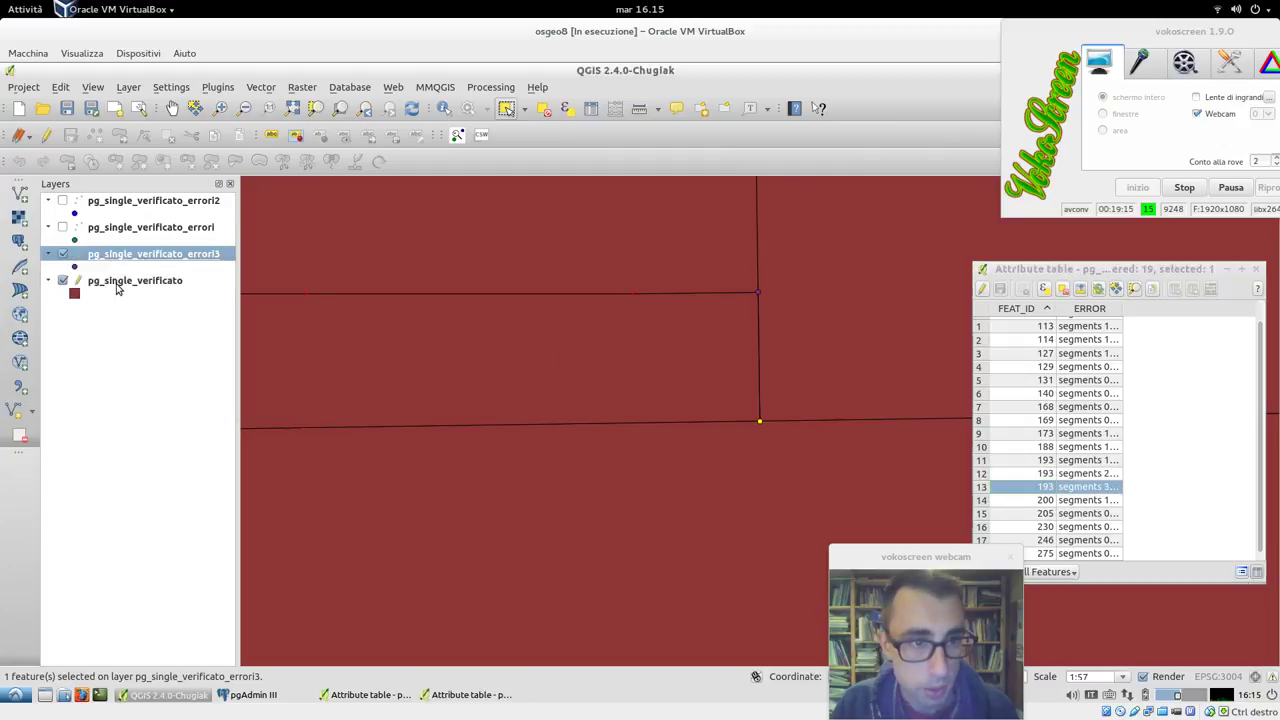
click(117, 284)
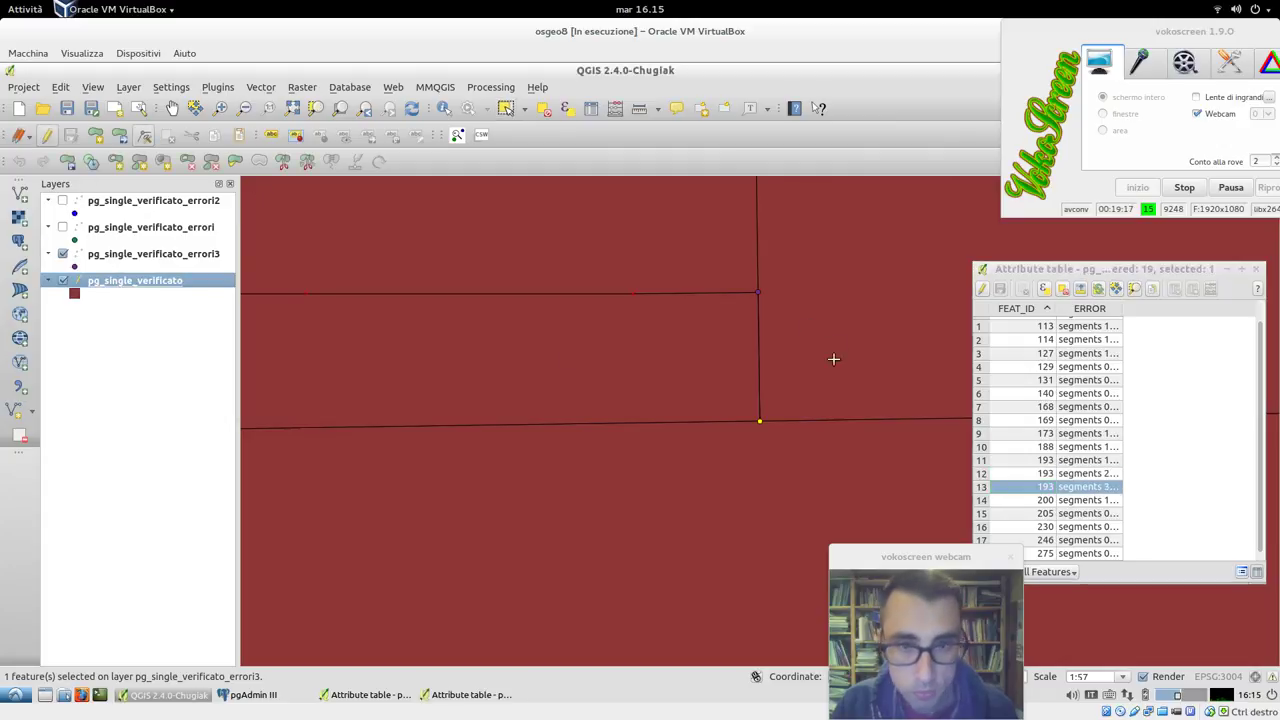
click(762, 420)
drag(760, 421, 783, 406)
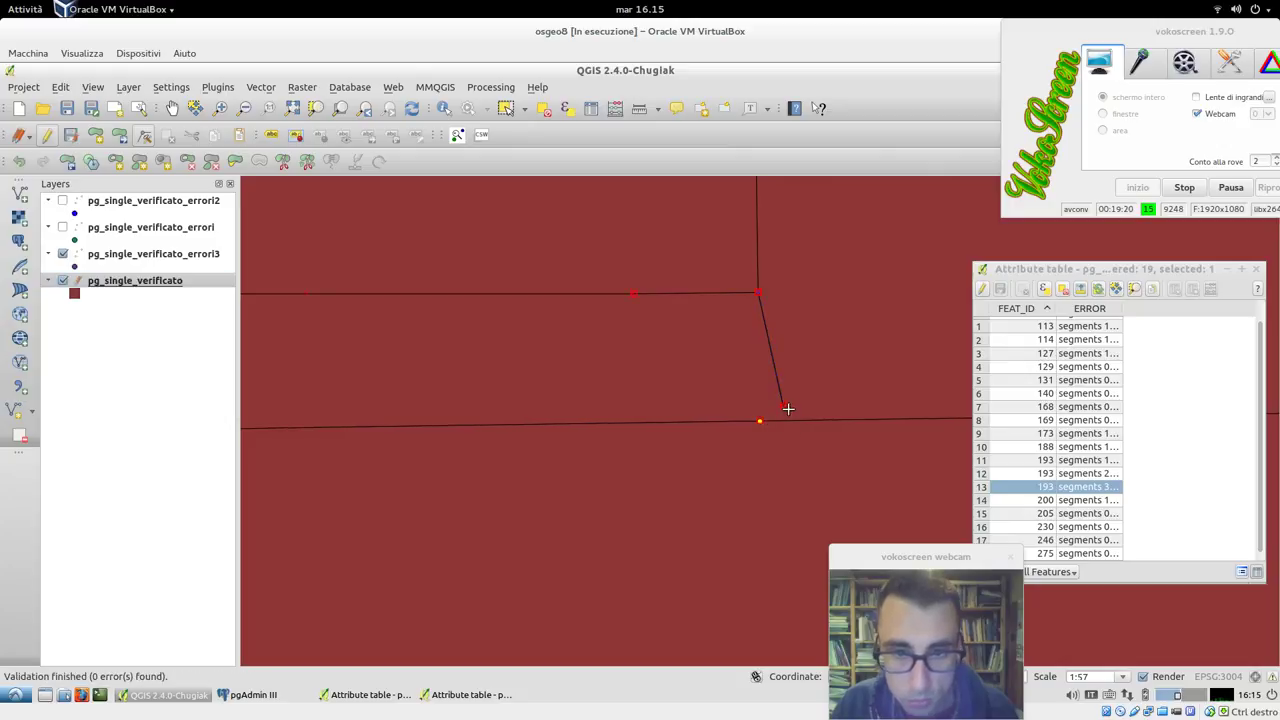
drag(784, 404, 765, 415)
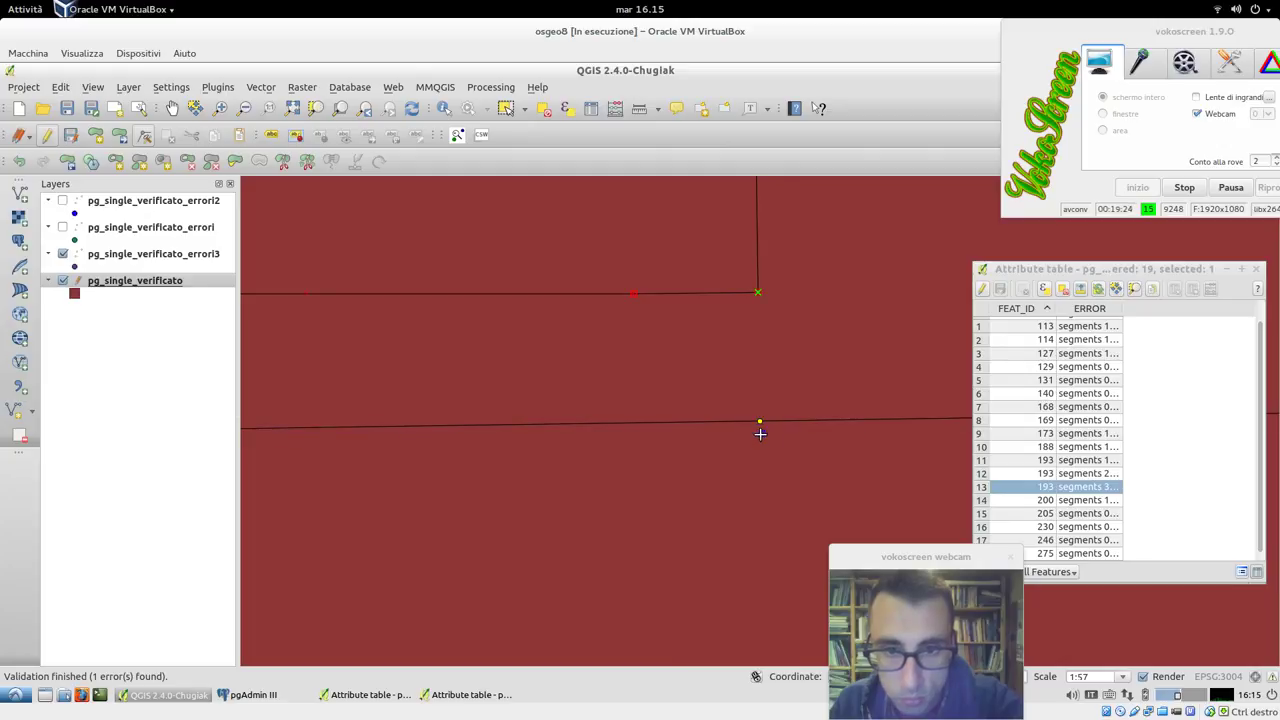
- Pull the upper polygon's vertex off the marked junction, snap it back onto the lower boundary, and save the layer edits
click(761, 419)
click(760, 419)
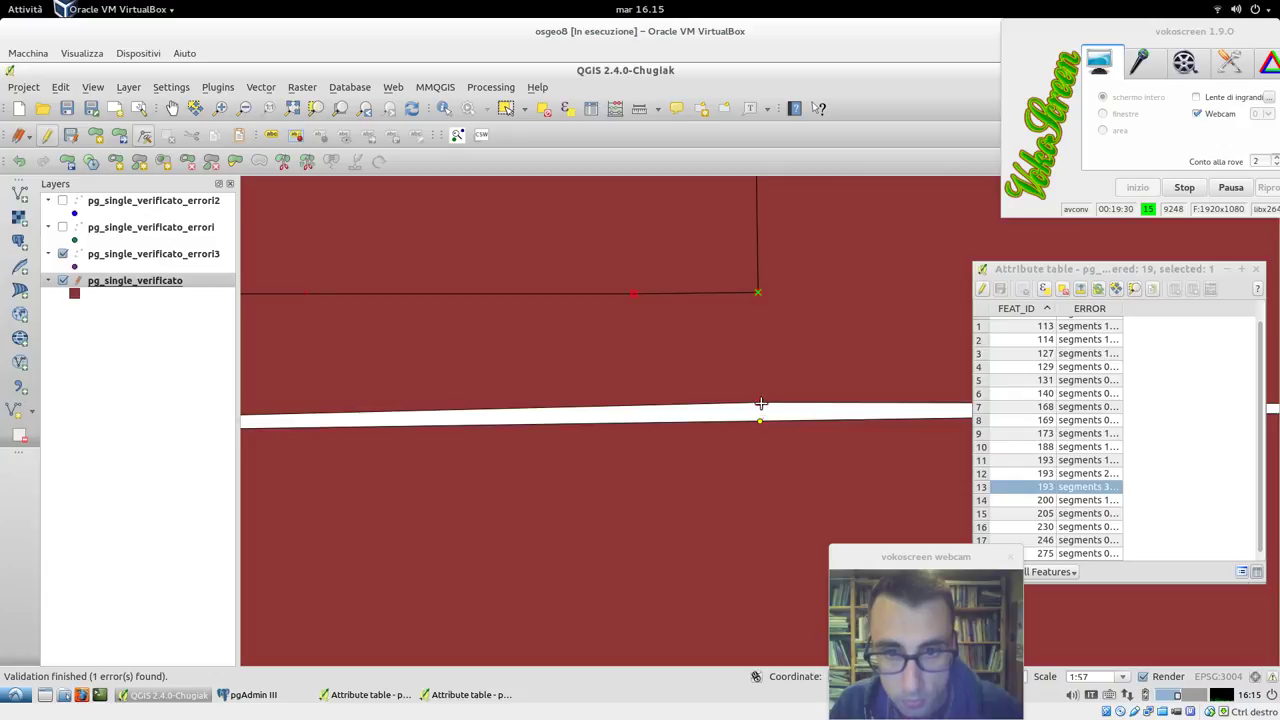
click(772, 416)
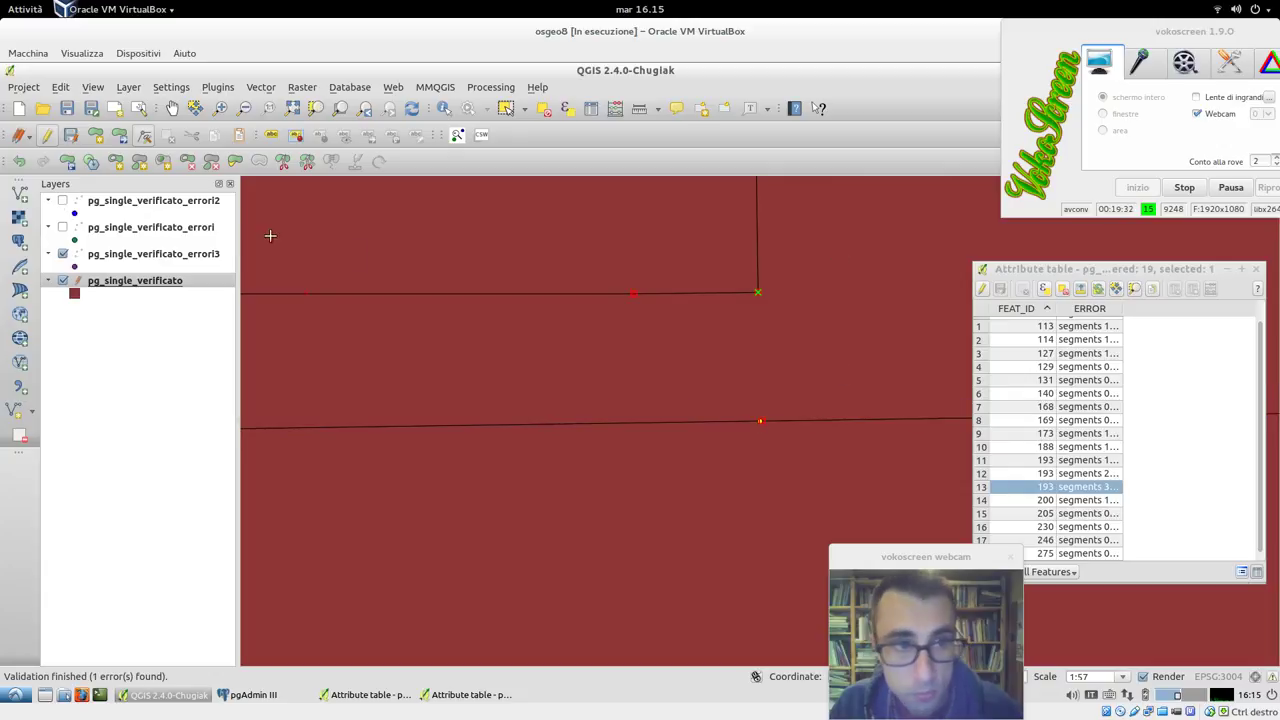
click(47, 135)
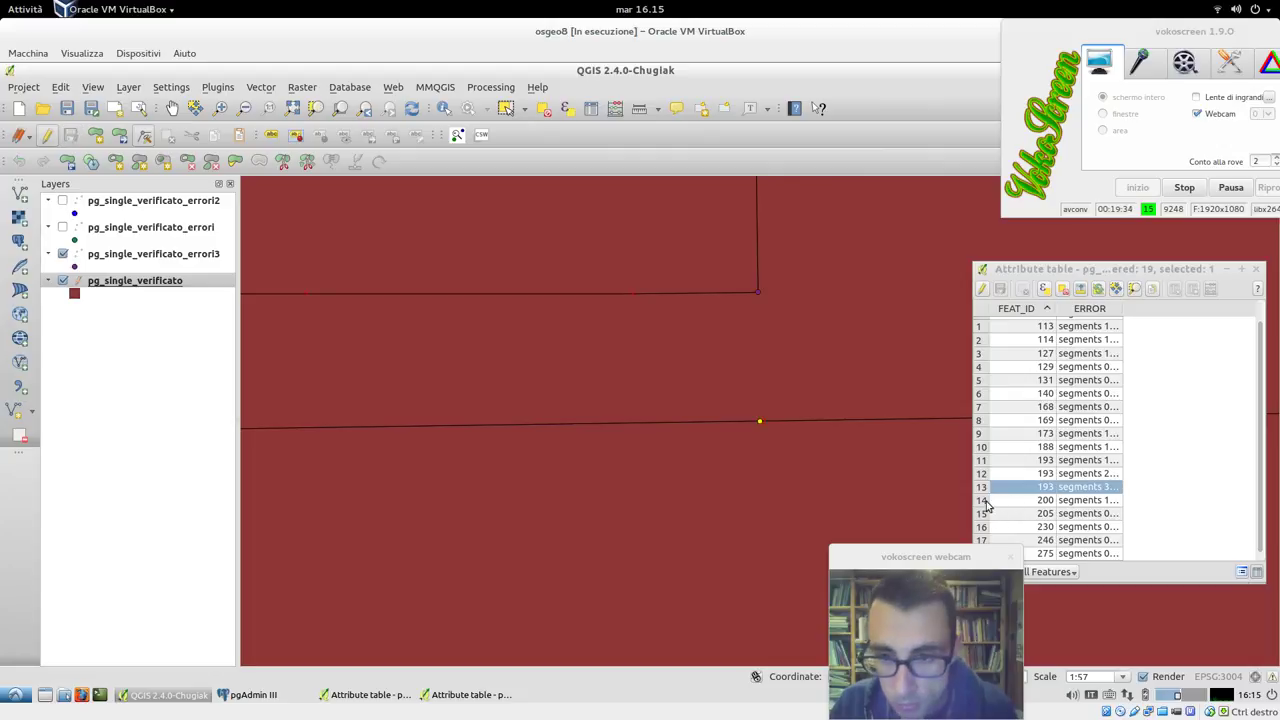
- Zoom to the error record with FEAT_ID 200 and make pg_single_verificato the active layer
click(983, 500)
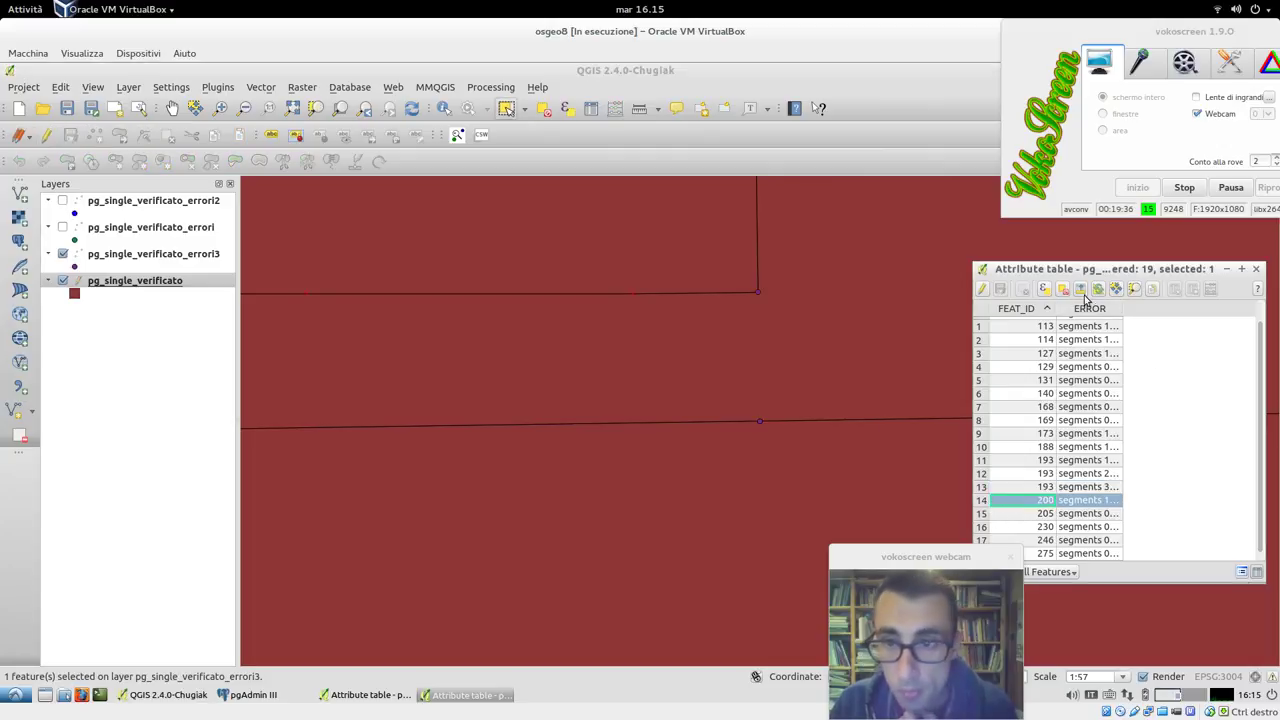
click(1135, 290)
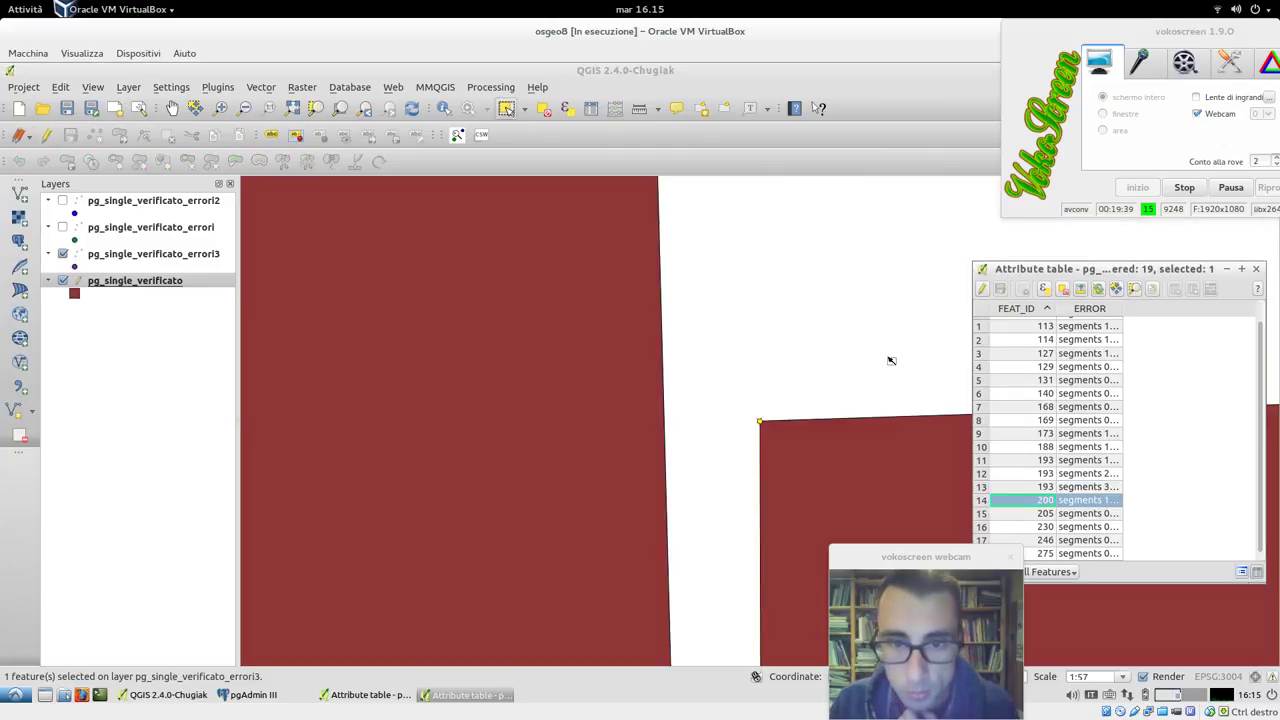
click(128, 258)
click(128, 283)
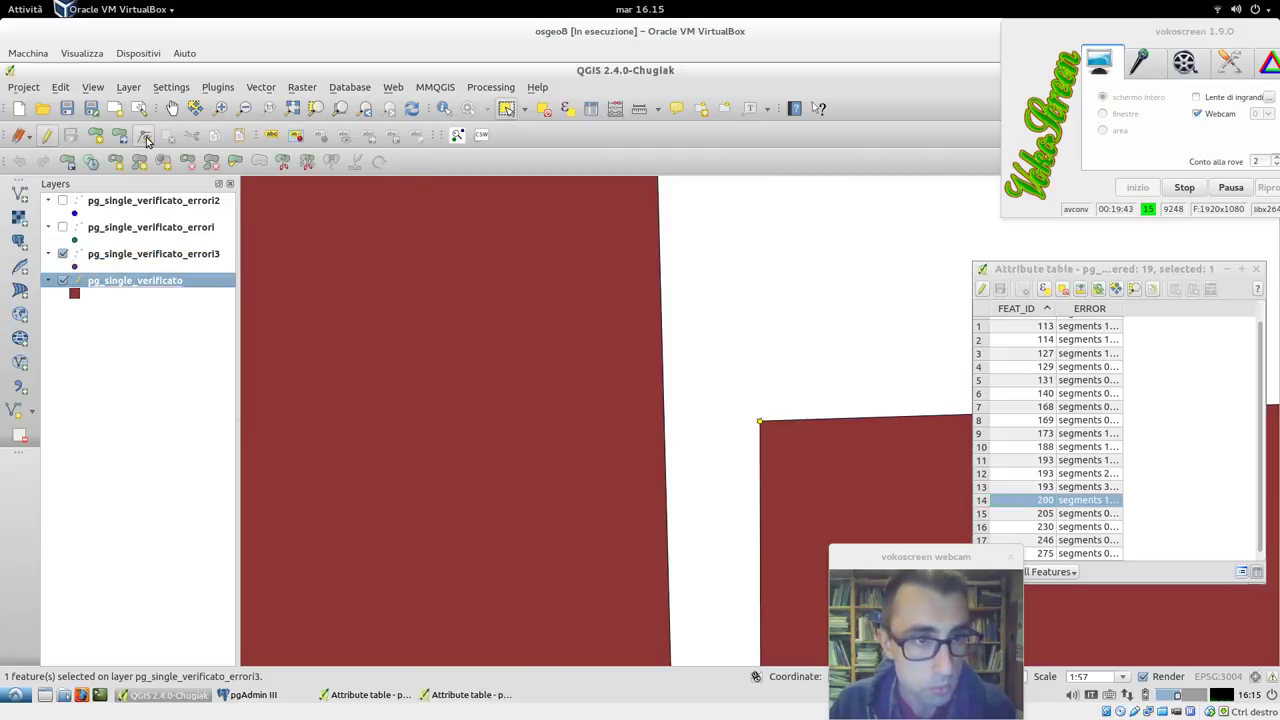
- Try moving the polygon's upper-left corner vertices off the marked point with the Node tool, undoing each move
click(762, 421)
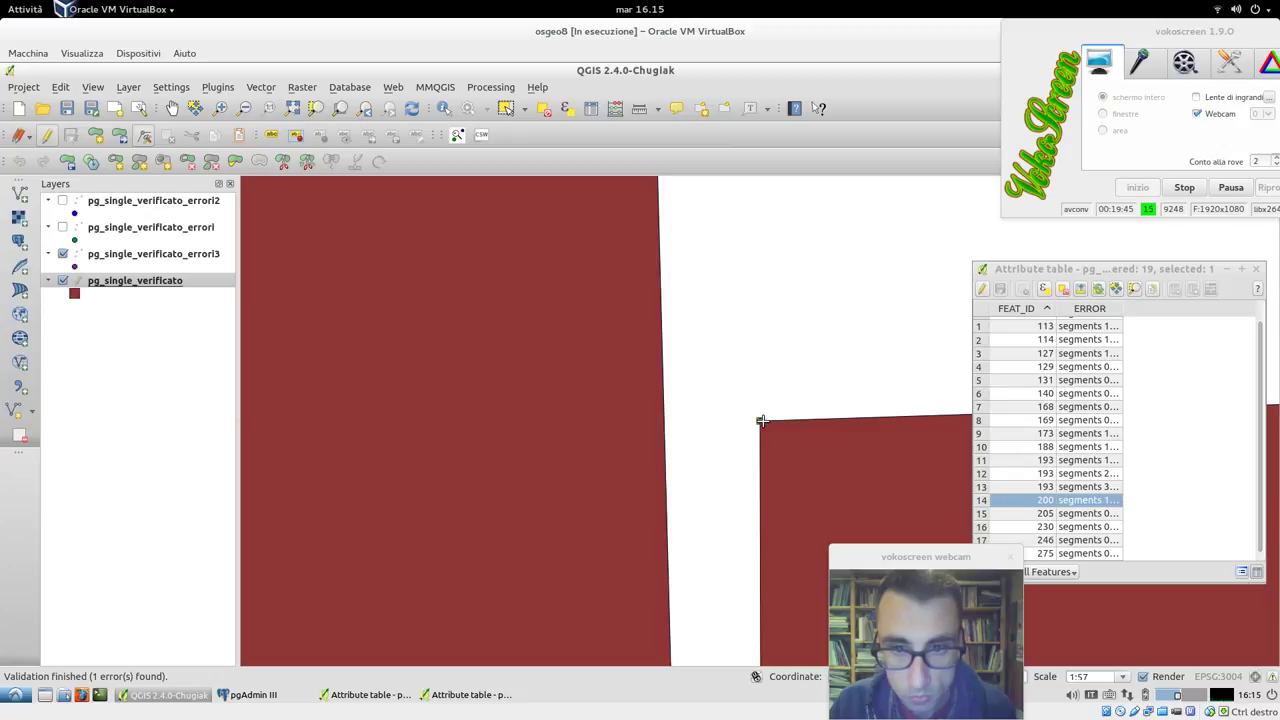
drag(759, 422, 766, 366)
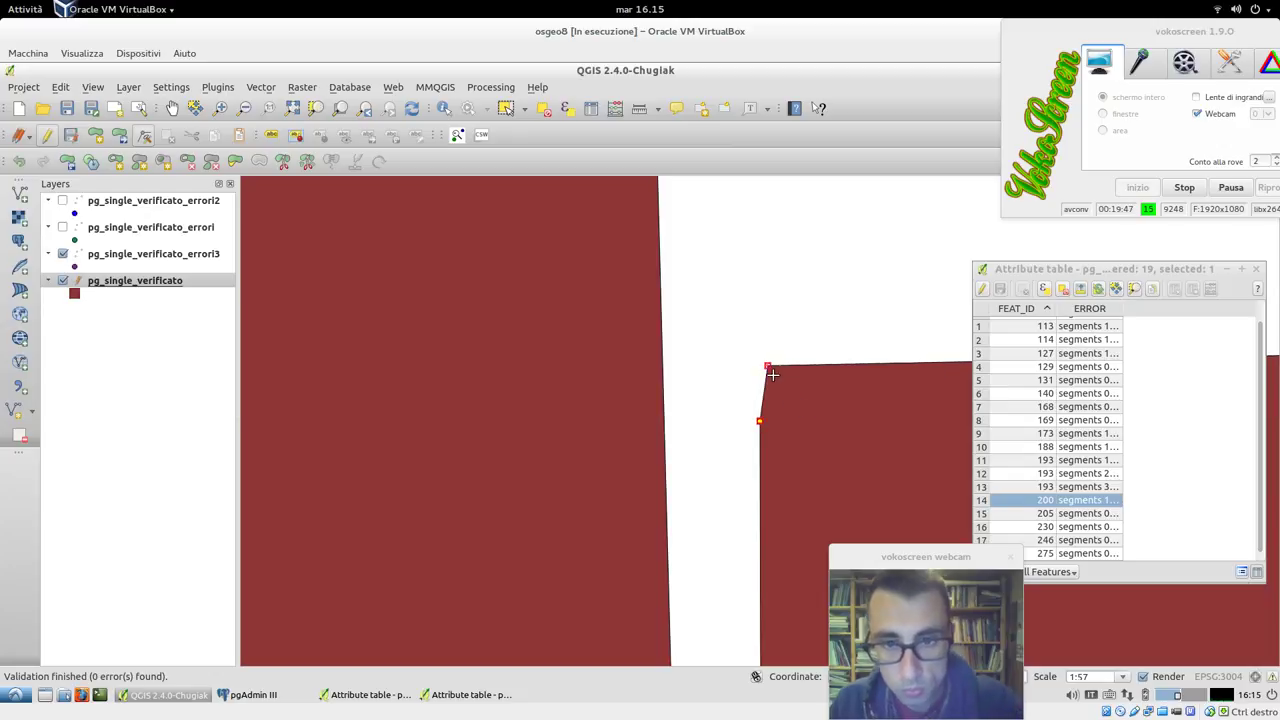
key(ctrl+z)
drag(757, 420, 770, 397)
key(ctrl+z)
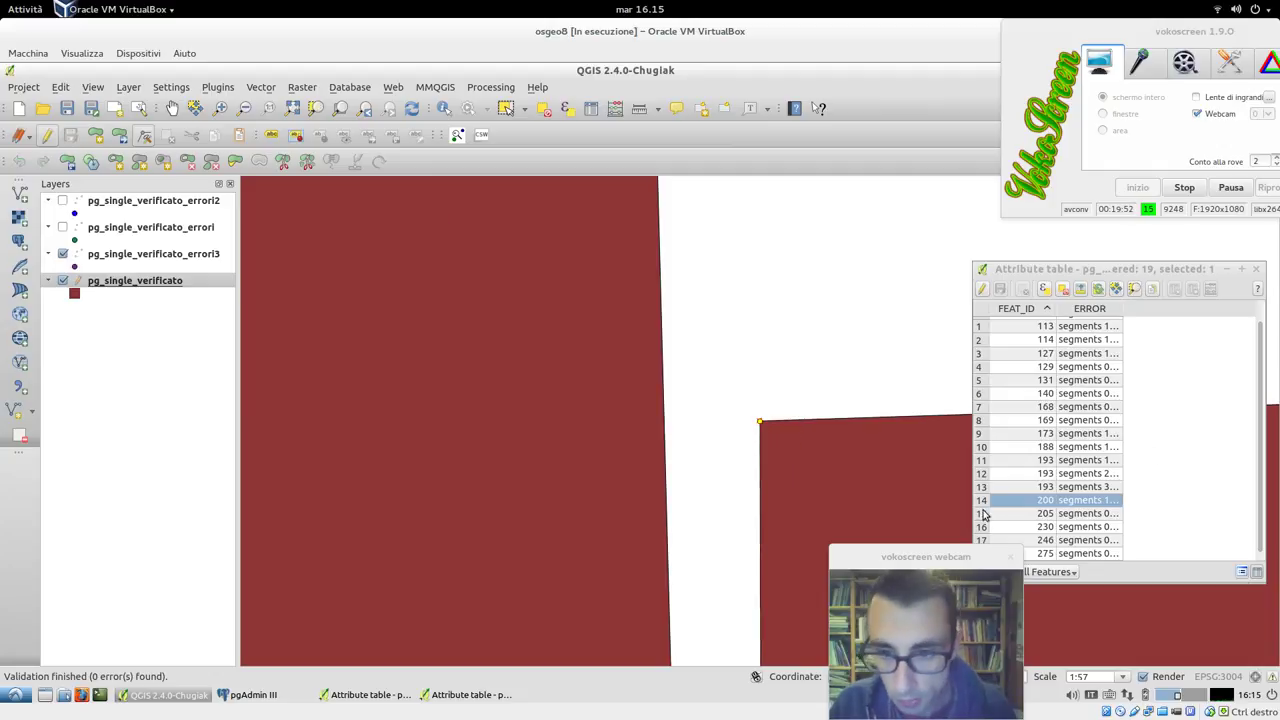
- Zoom to the error record with FEAT_ID 205 and make pg_single_verificato the active layer
click(983, 514)
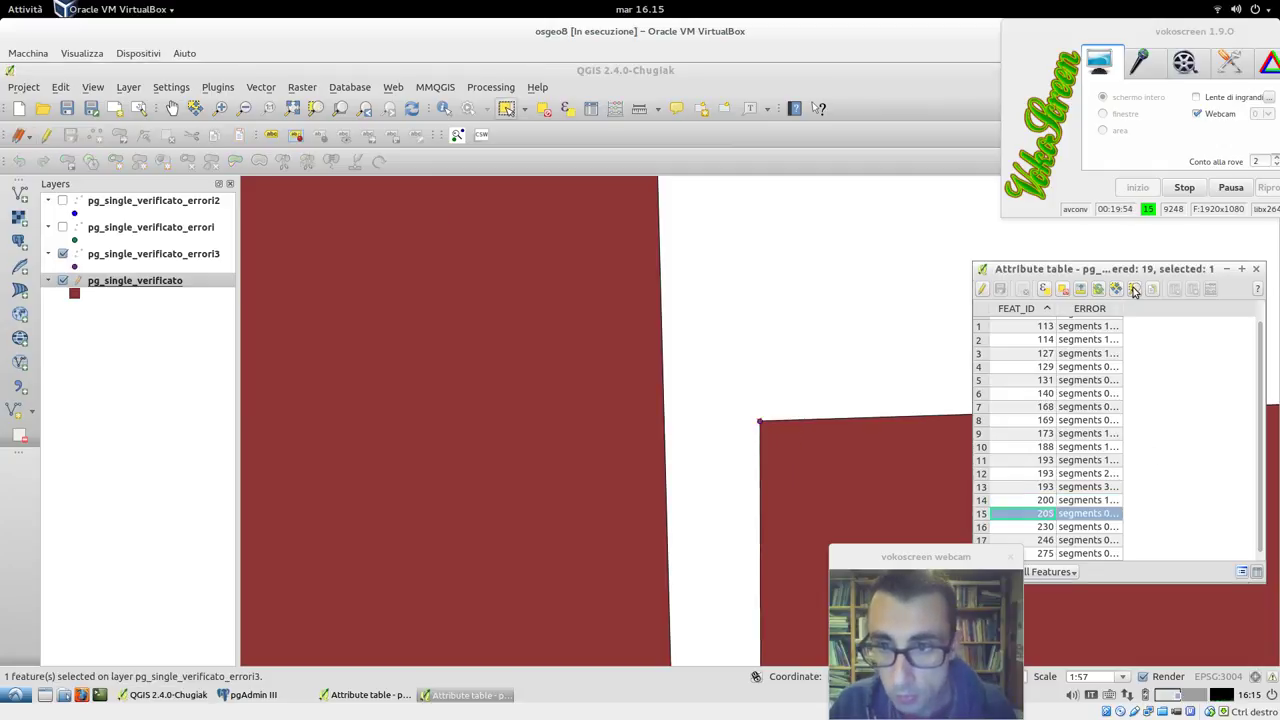
click(1134, 289)
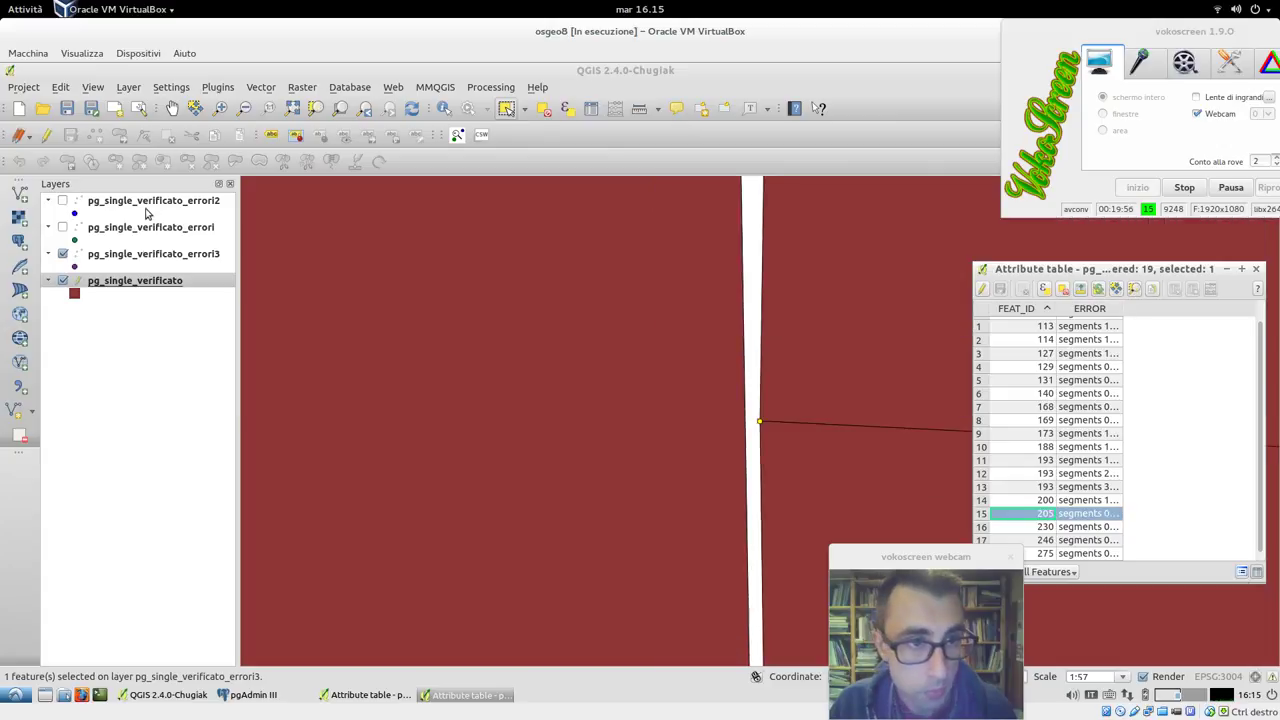
click(143, 258)
click(145, 281)
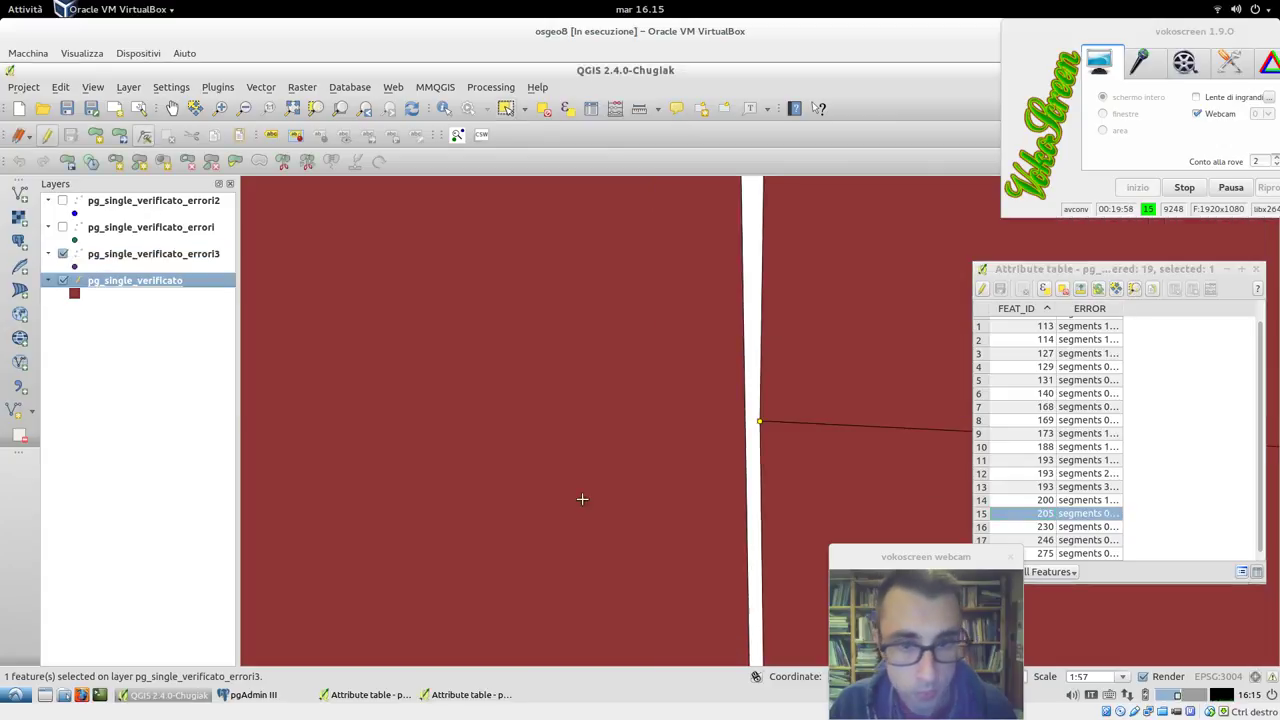
- Pull the upper and lower polygon corners apart at the marked point, return them to it, and save the layer edits
click(762, 423)
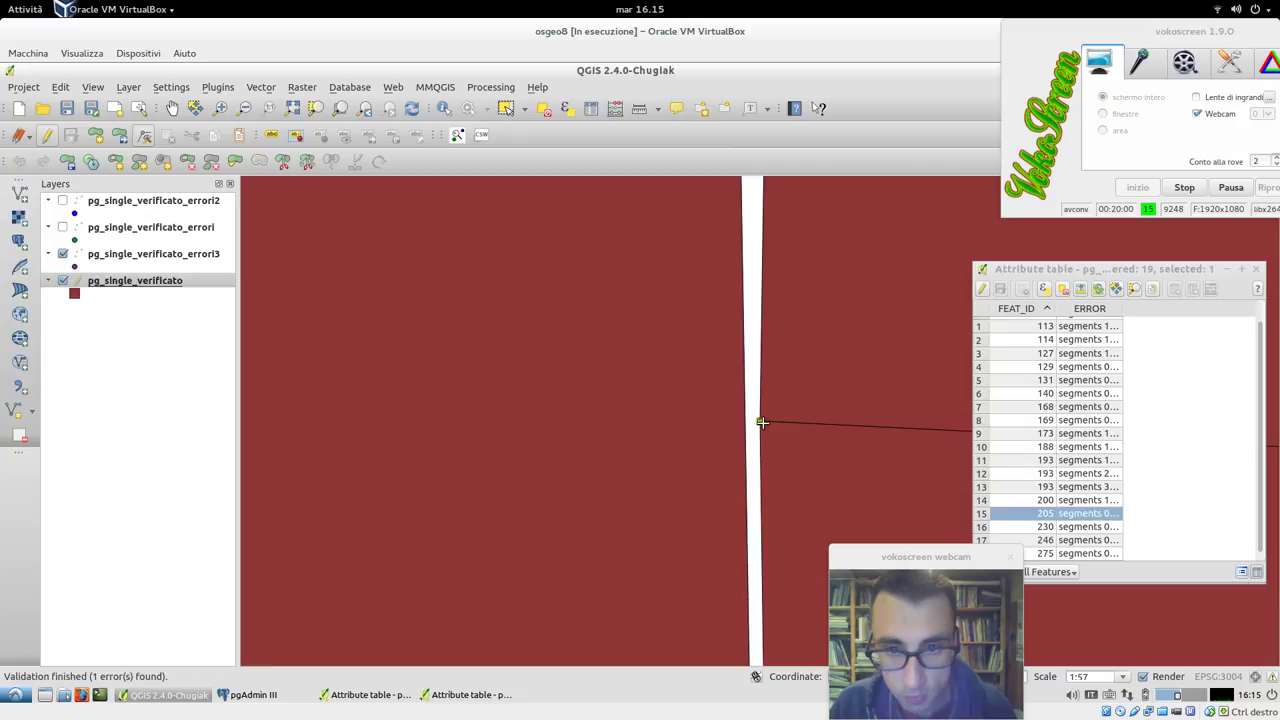
drag(762, 421, 770, 444)
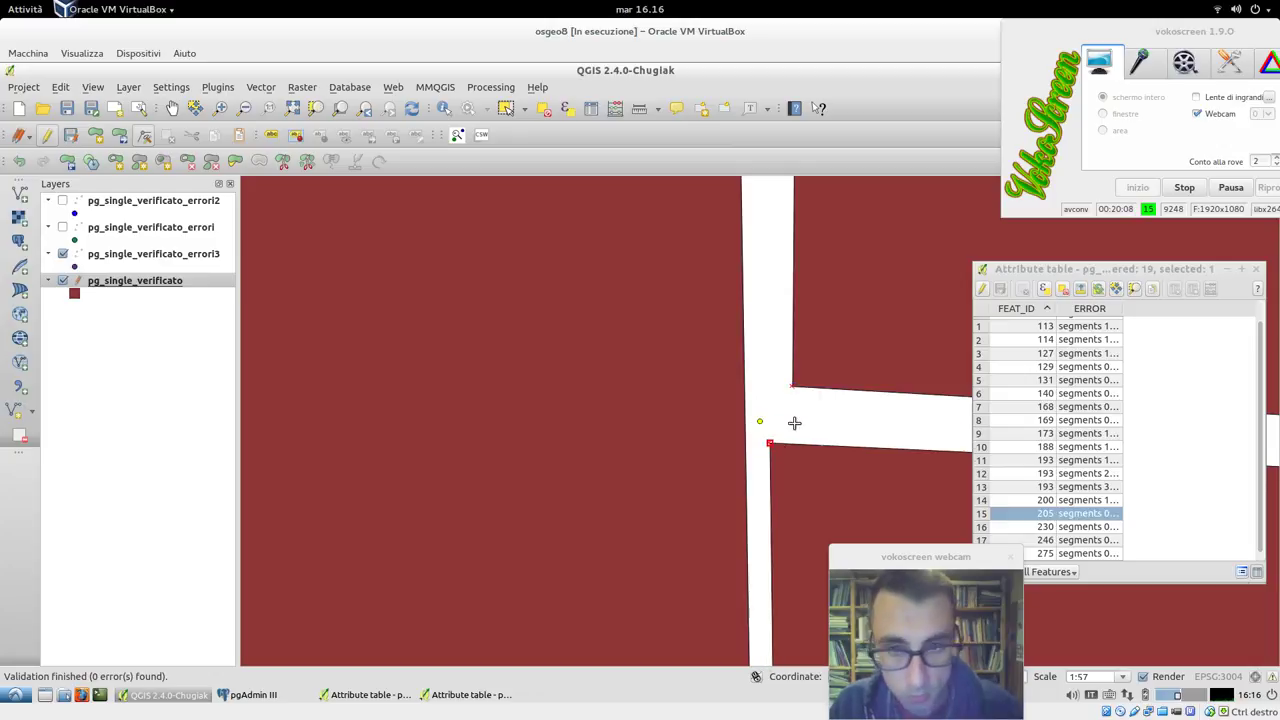
key(ctrl+z)
drag(792, 386, 760, 421)
click(70, 135)
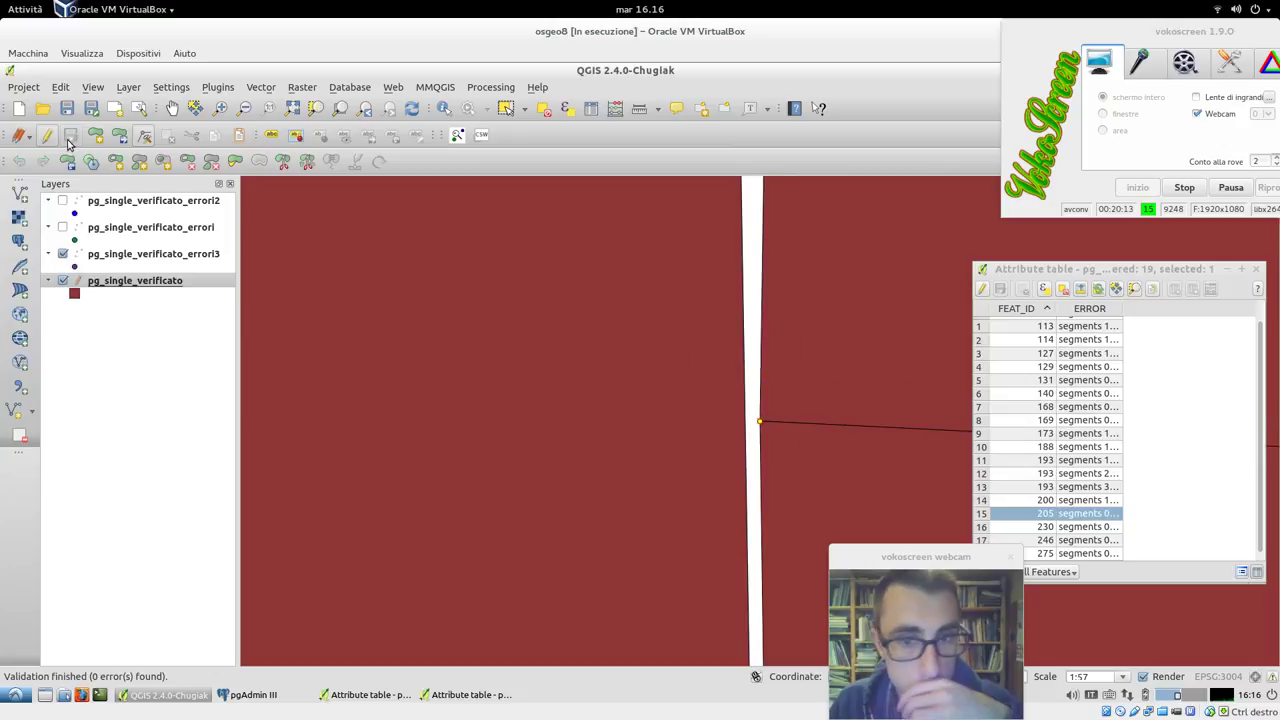
- Zoom to the error record with FEAT_ID 230 and make pg_single_verificato the active layer for node editing
click(981, 527)
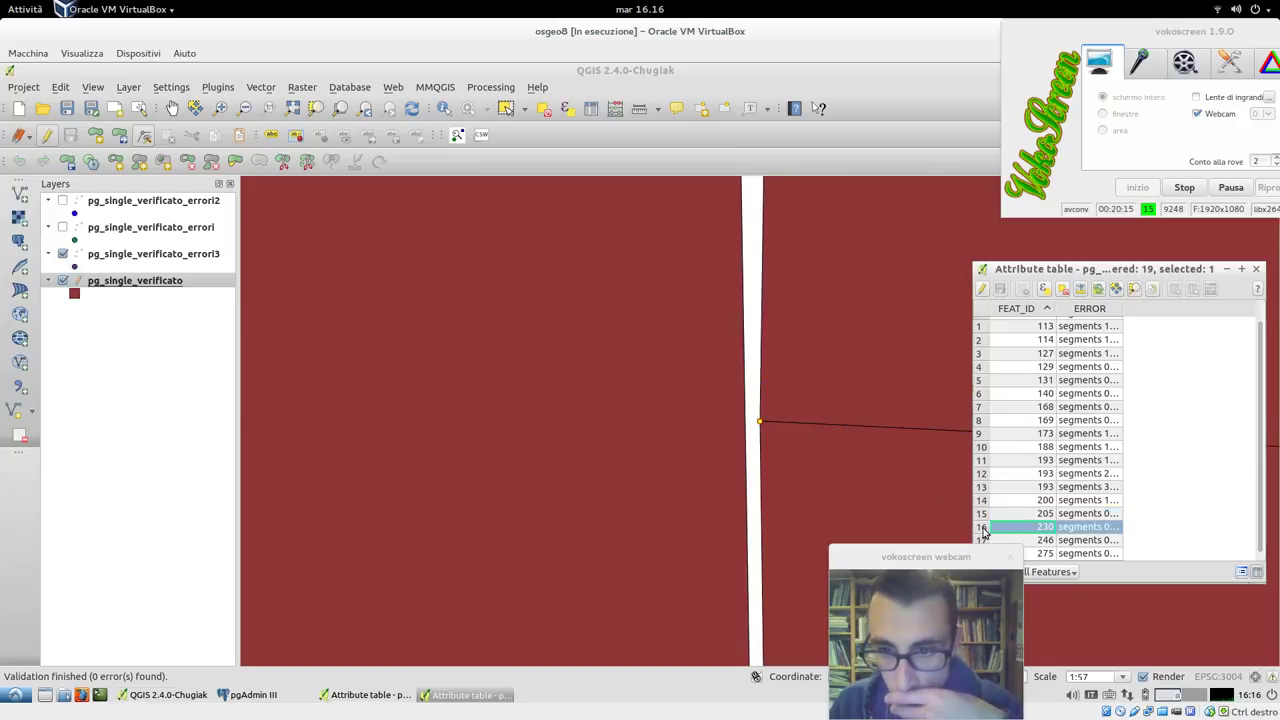
click(1130, 291)
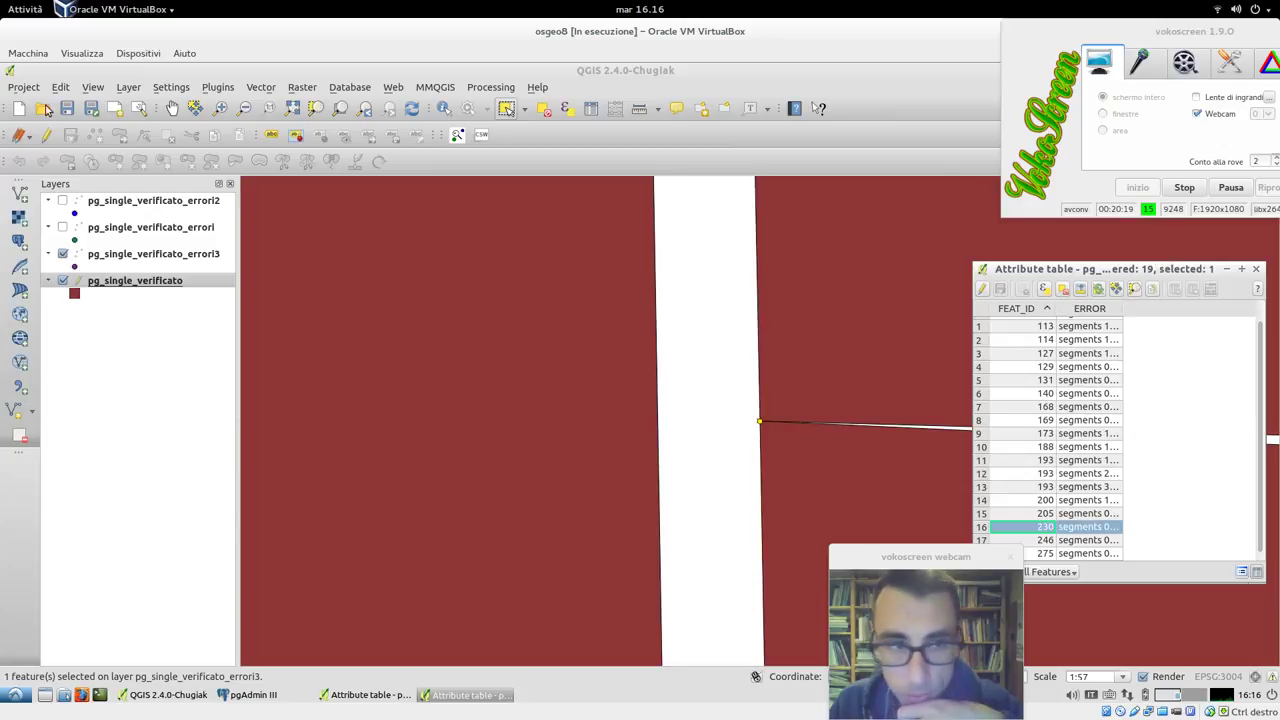
click(121, 262)
click(120, 284)
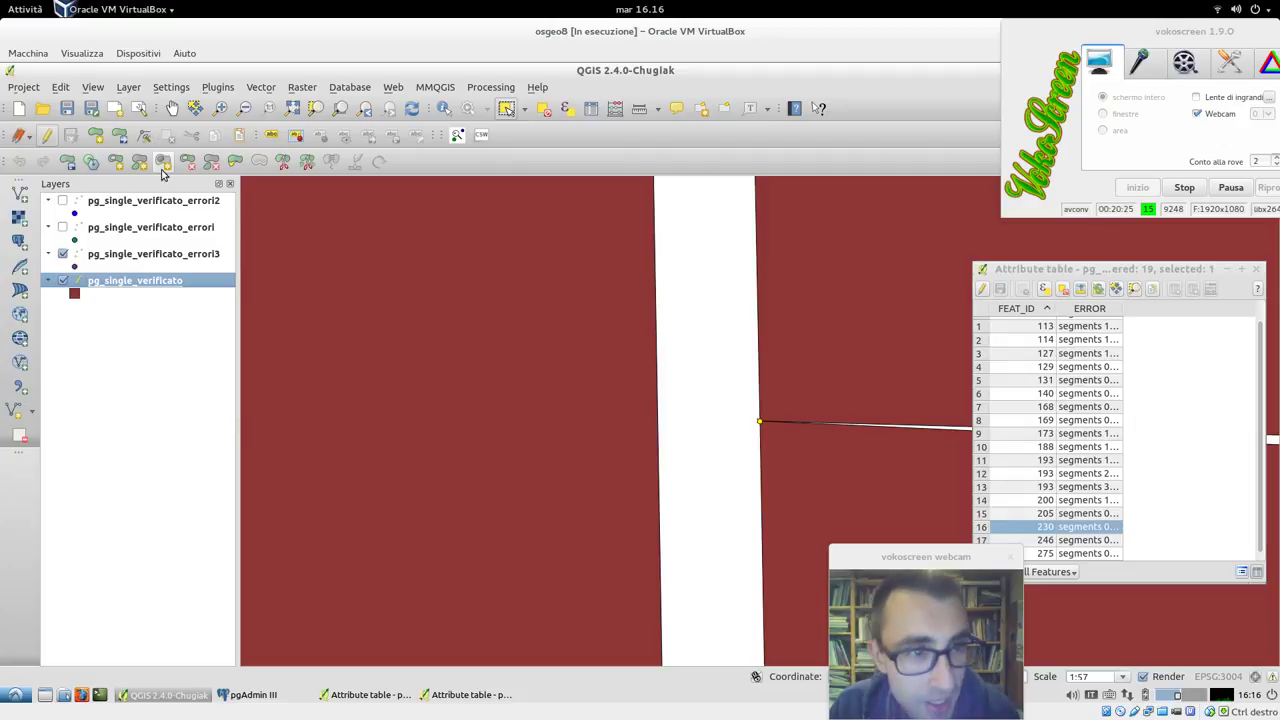
click(143, 136)
- Pull the upper polygon's corner off the marked point and snap it back onto the lower polygon's corner
click(759, 419)
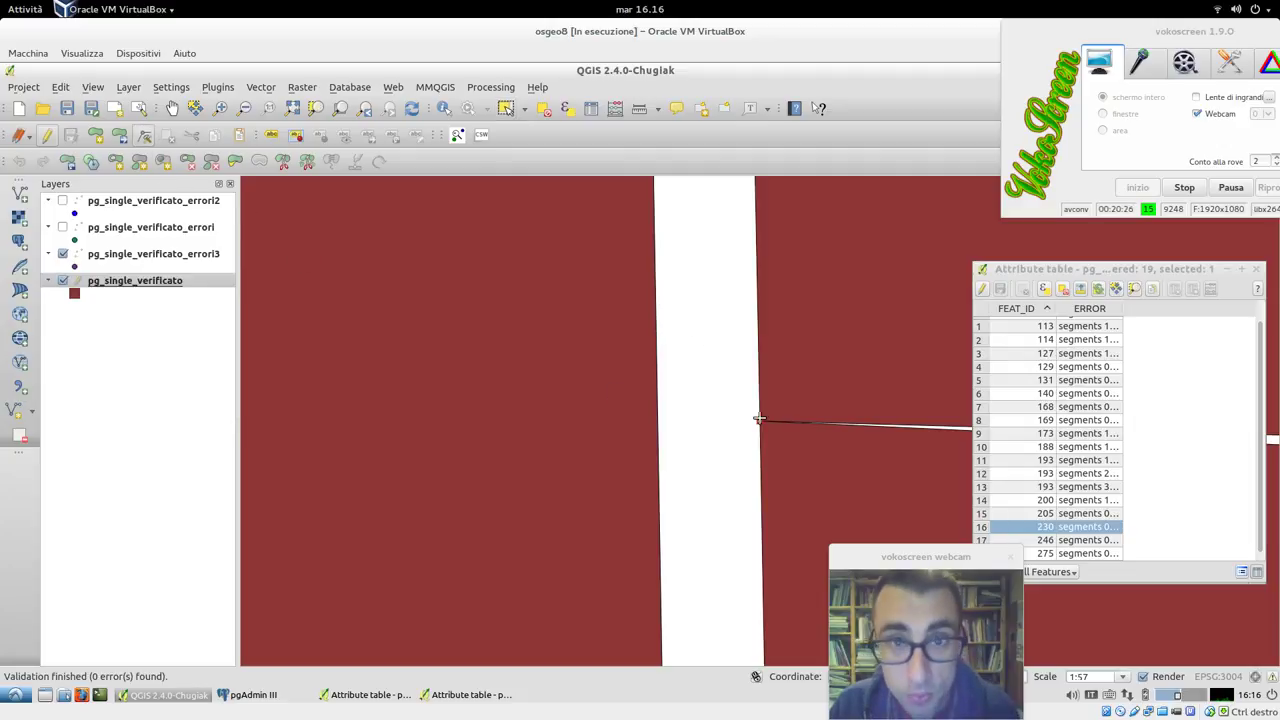
drag(760, 421, 761, 425)
click(760, 423)
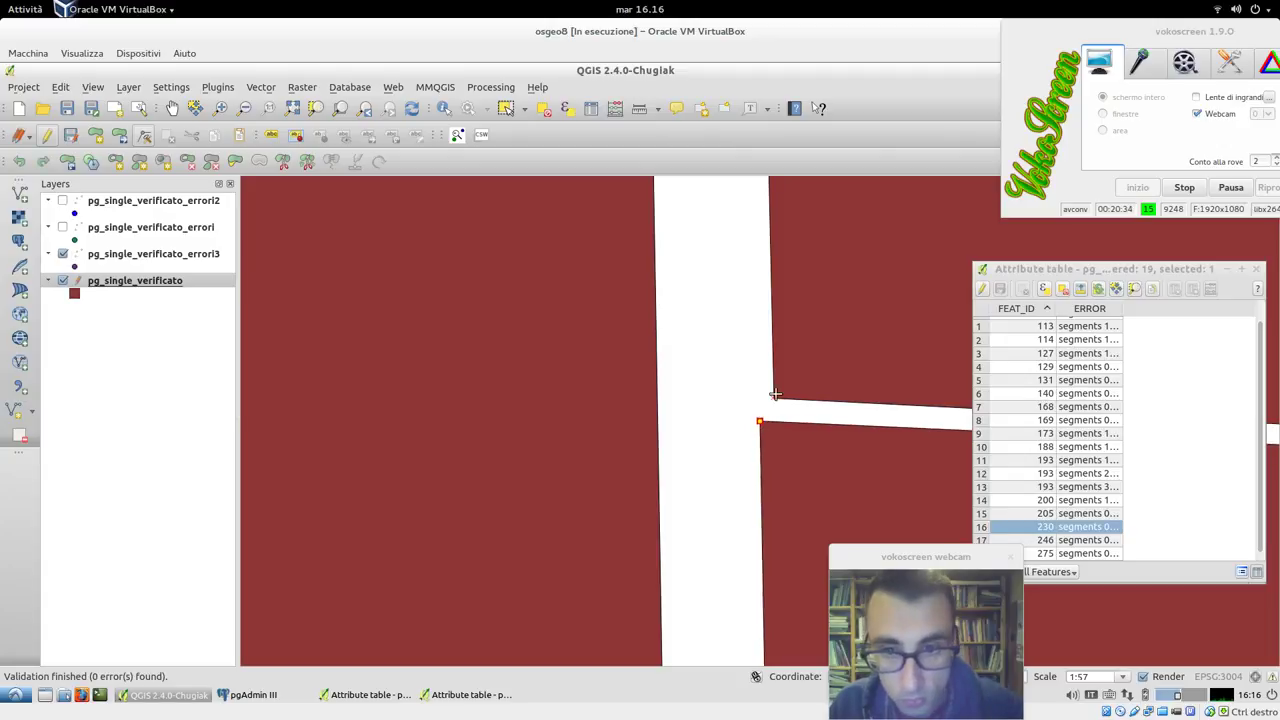
drag(774, 397, 760, 423)
- Close the gap along the shared boundary by snapping the upper polygons' common corner onto the lower polygon's vertex
scroll(797, 433, down, 4)
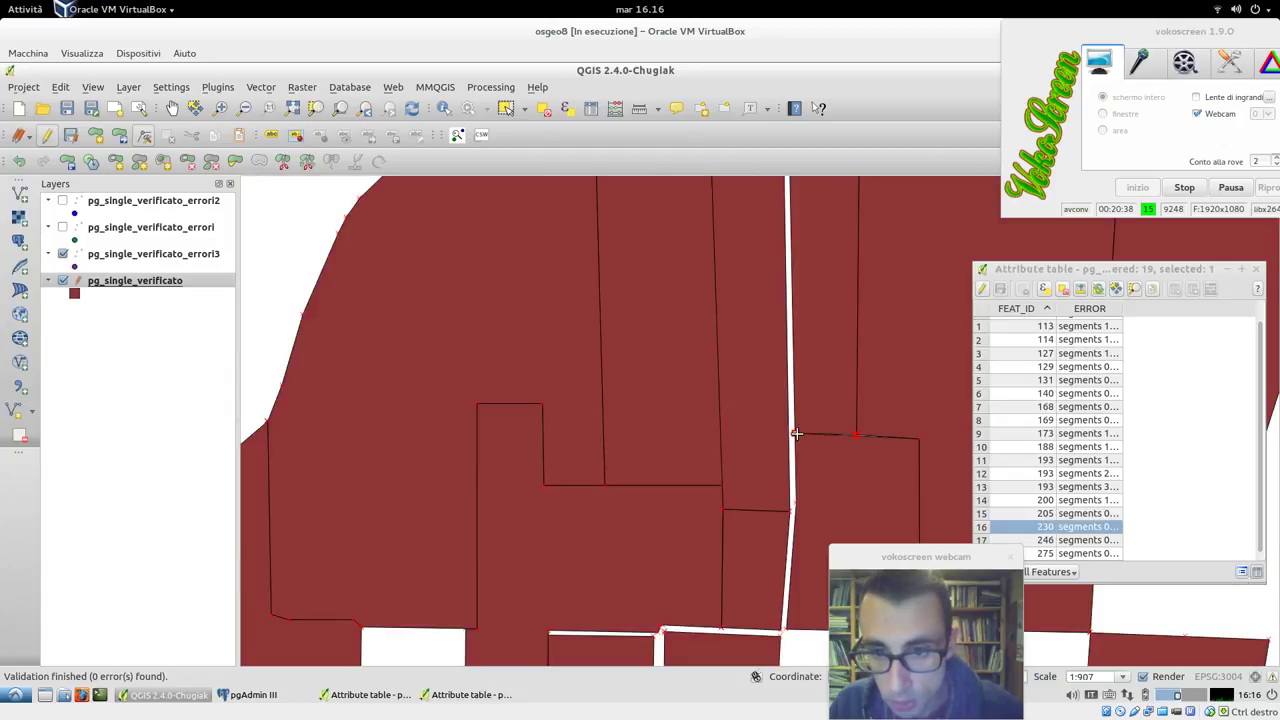
scroll(833, 436, up, 2)
scroll(877, 427, up, 3)
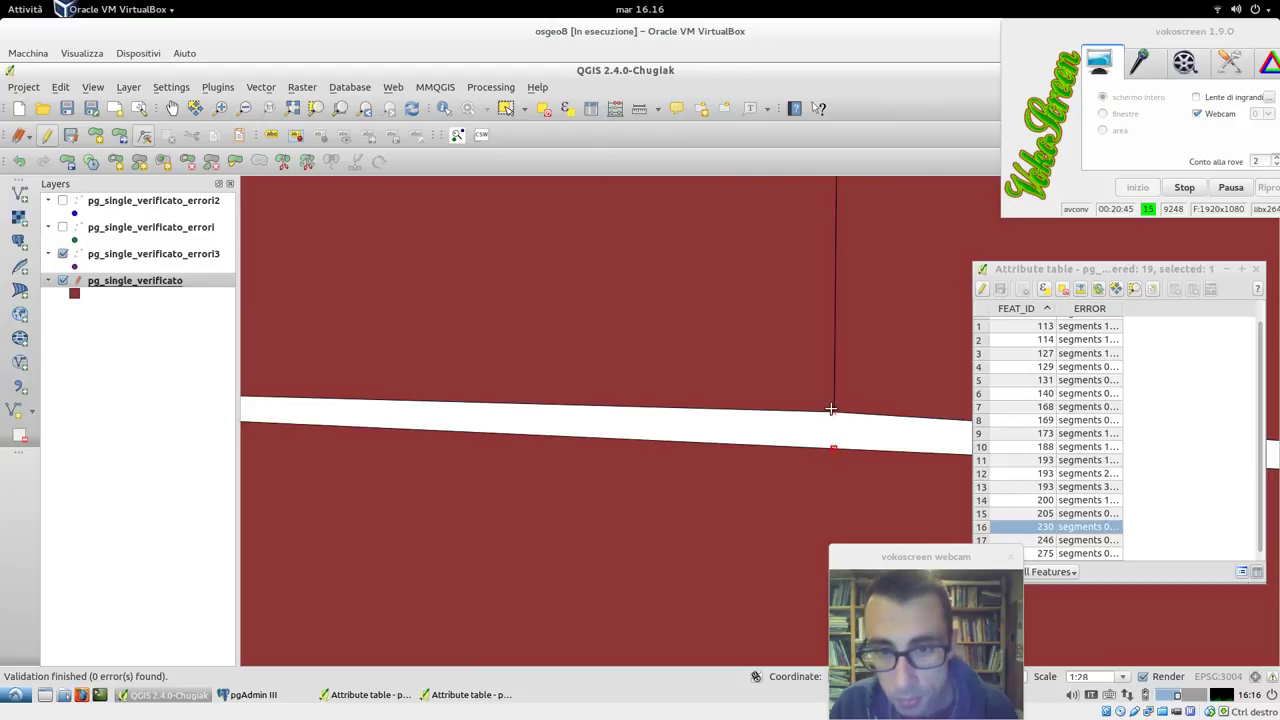
drag(836, 411, 834, 449)
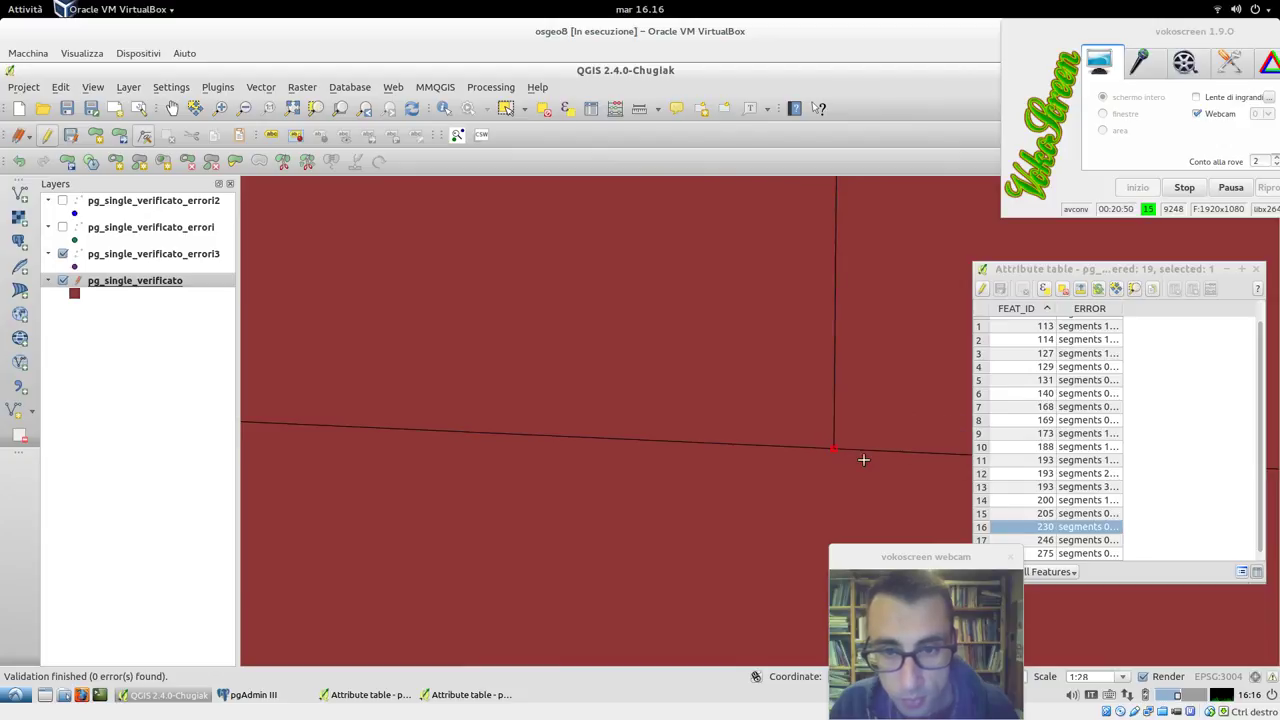
- Zoom to the error record with FEAT_ID 246 and make pg_single_verificato the active layer for node editing
click(982, 540)
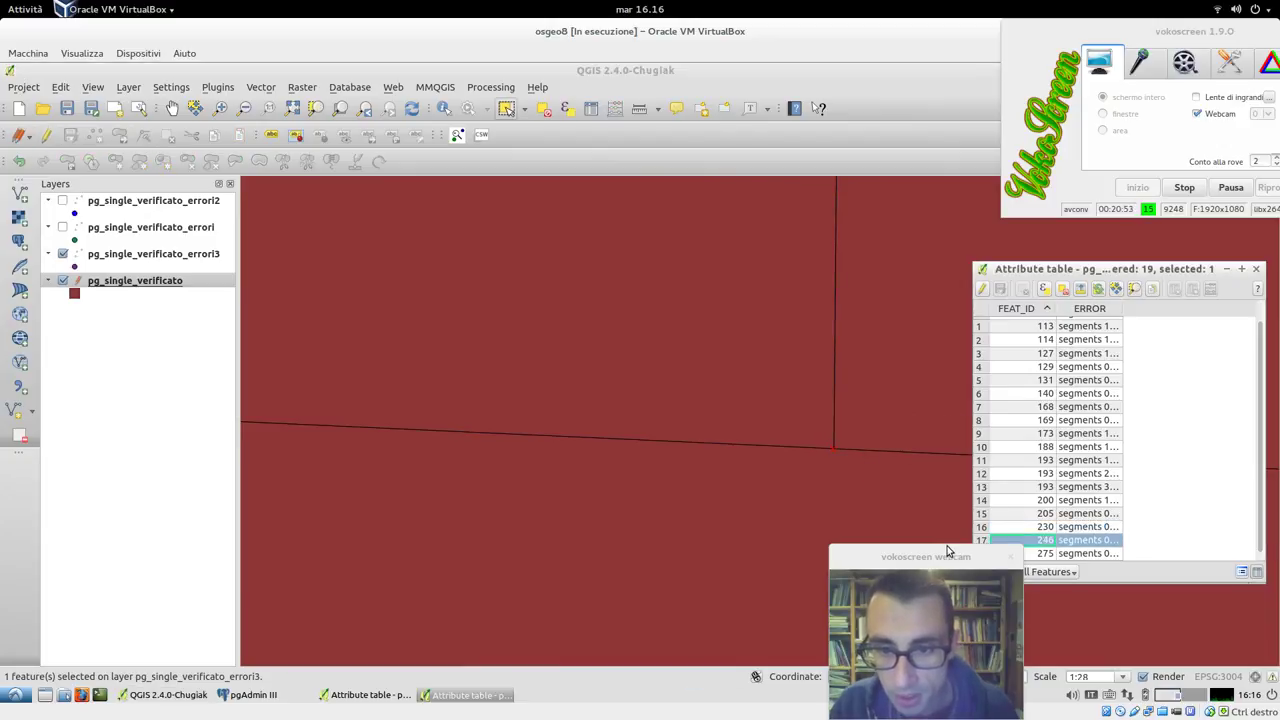
drag(1088, 276, 1090, 239)
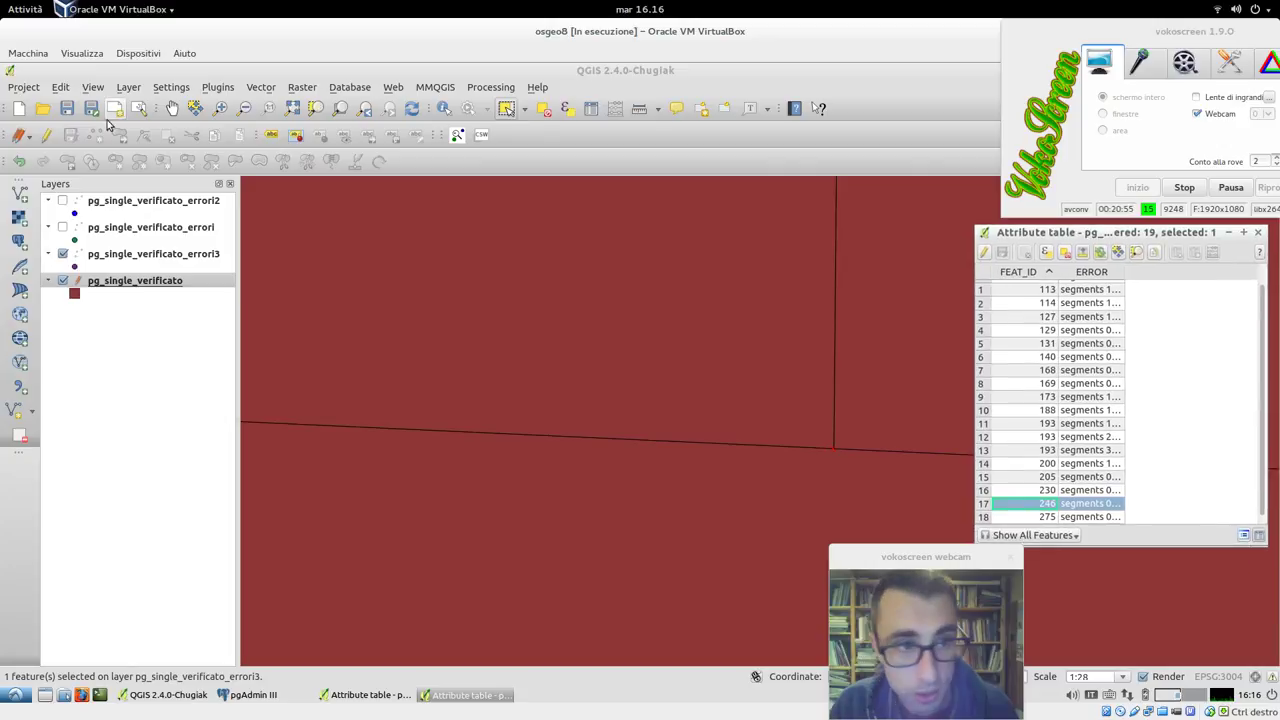
click(126, 256)
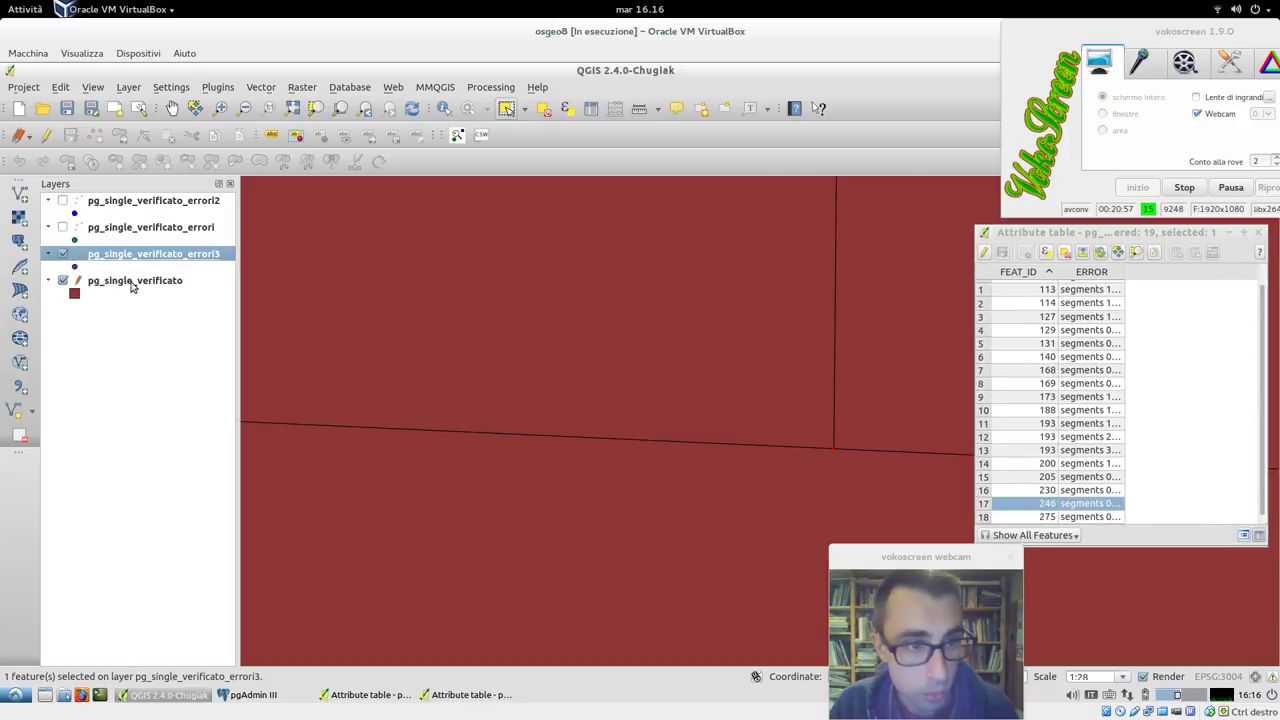
click(128, 281)
click(1137, 252)
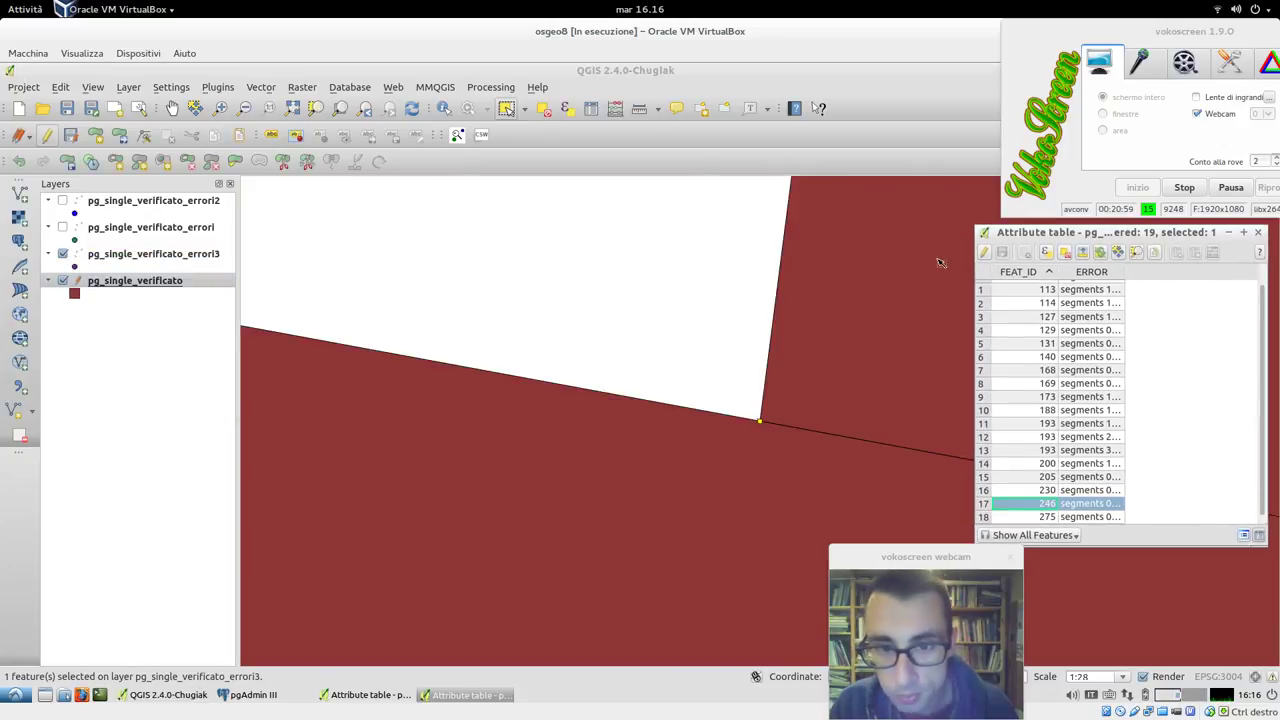
click(145, 135)
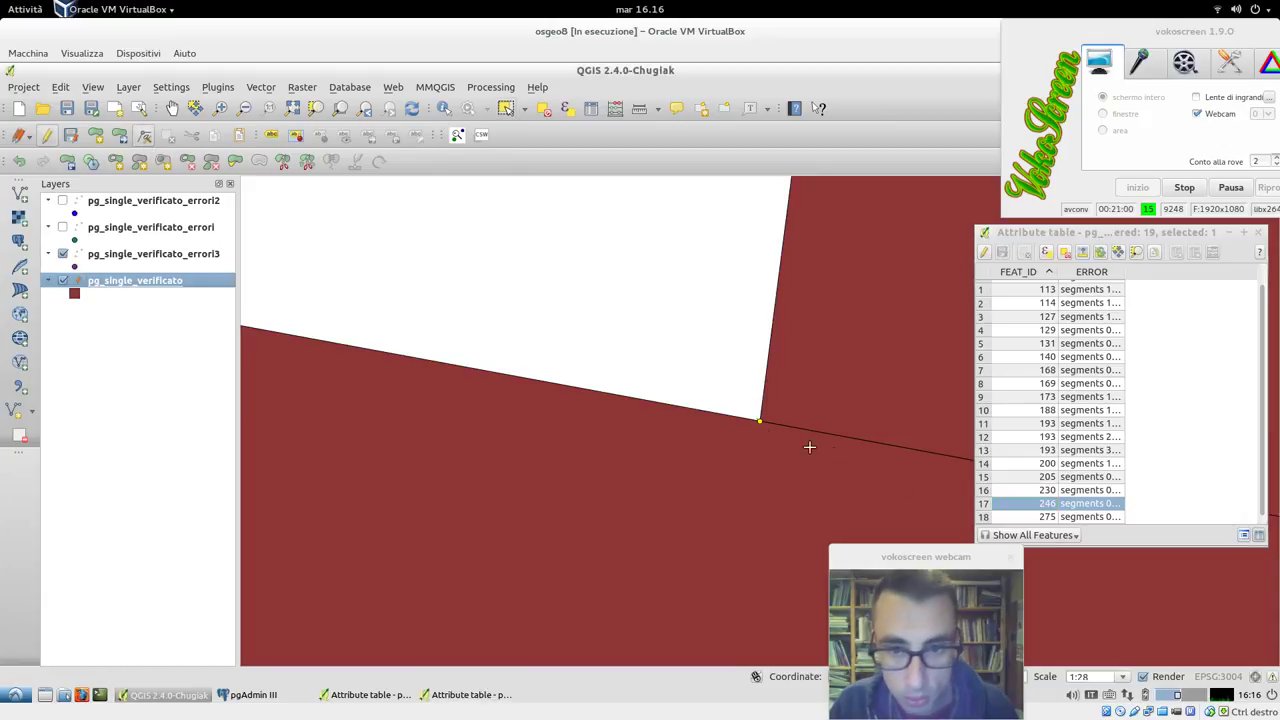
- Pull the upper polygon's corner vertex off the marked point, delete the redundant vertex, and adjust the remaining corner
click(761, 424)
drag(761, 424, 794, 388)
key(Delete)
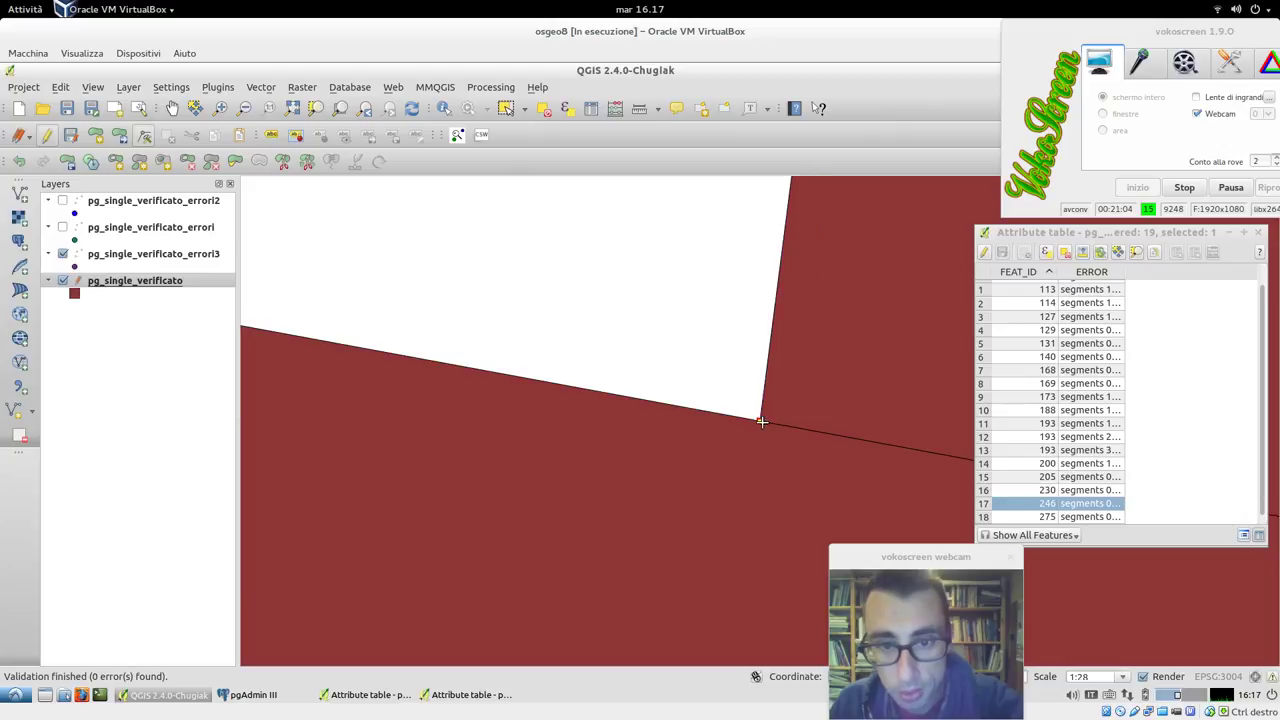
mouse_move(761, 421)
mouse_down()
mouse_move(774, 408)
mouse_move(761, 421)
mouse_up()
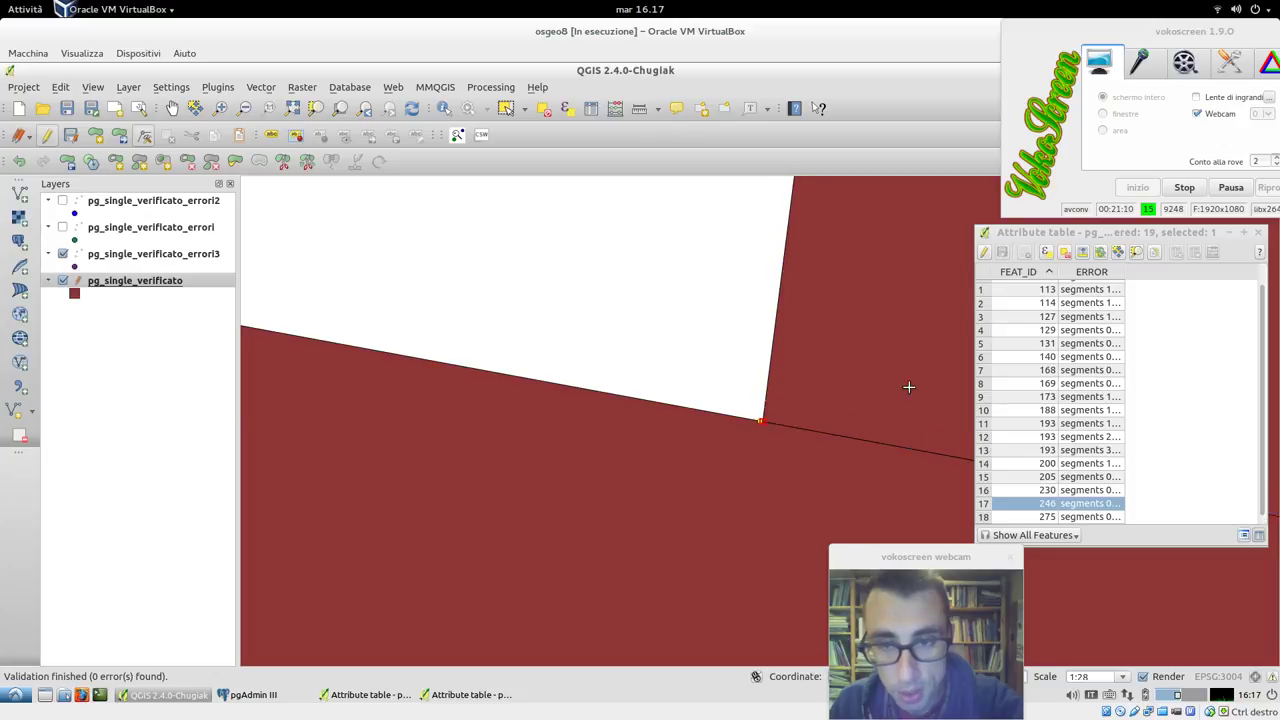
- Zoom to the error record with FEAT_ID 275 and make pg_single_verificato the active layer for node editing
click(985, 518)
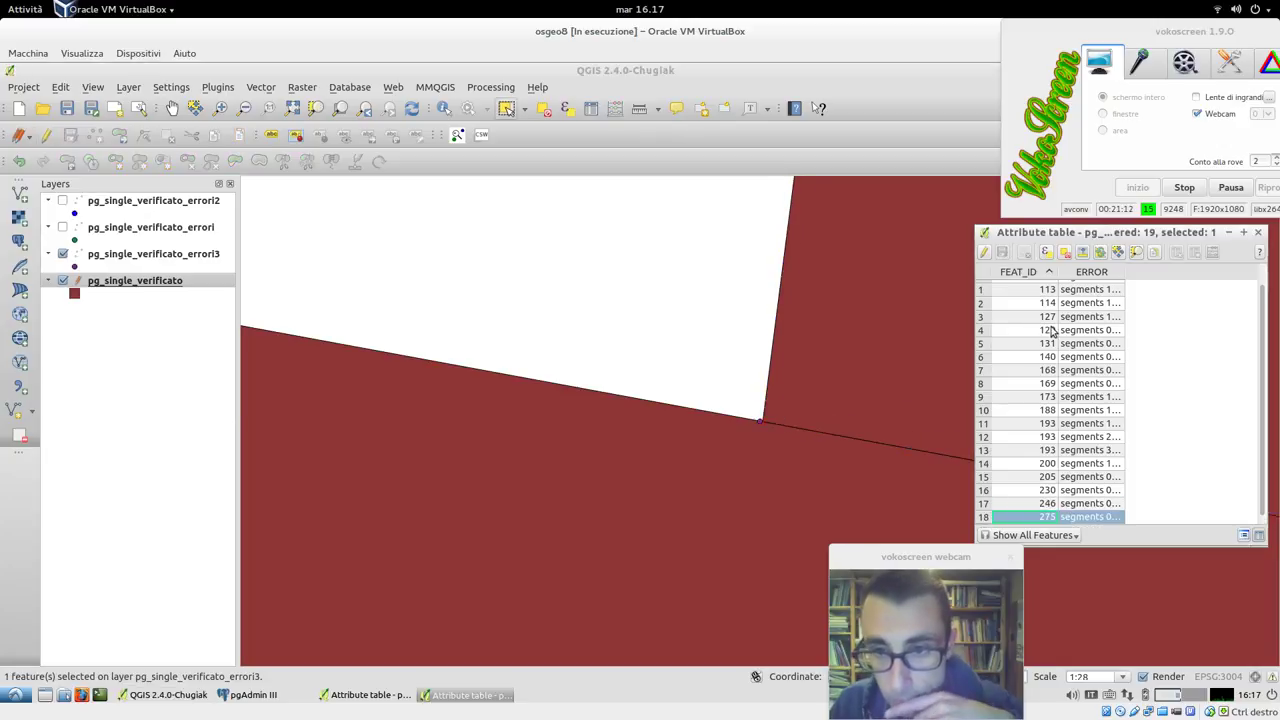
click(1136, 252)
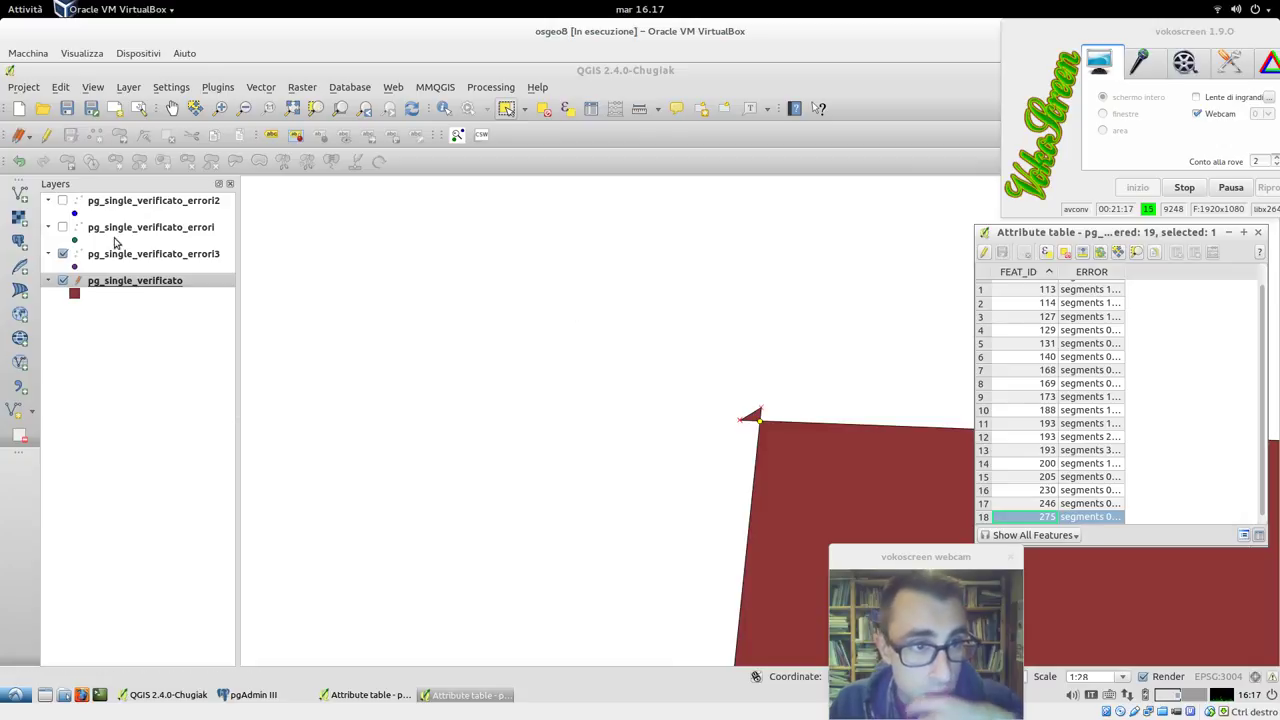
click(137, 285)
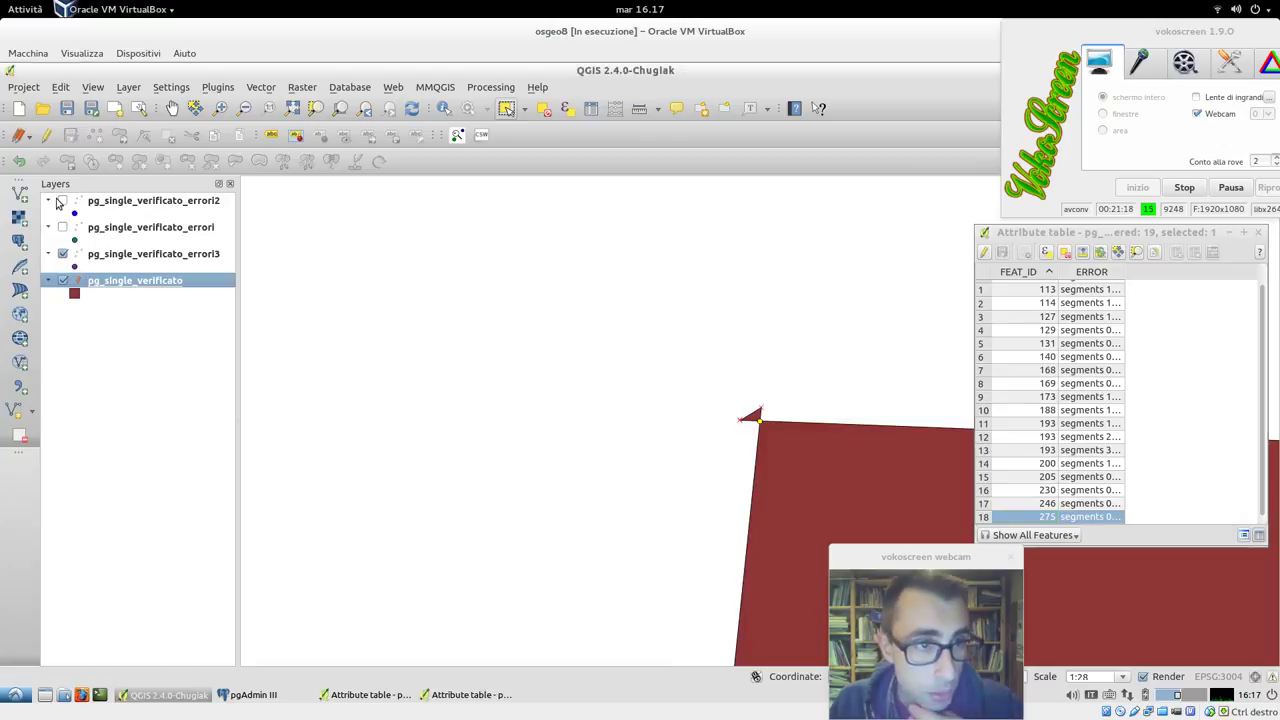
click(106, 256)
click(113, 281)
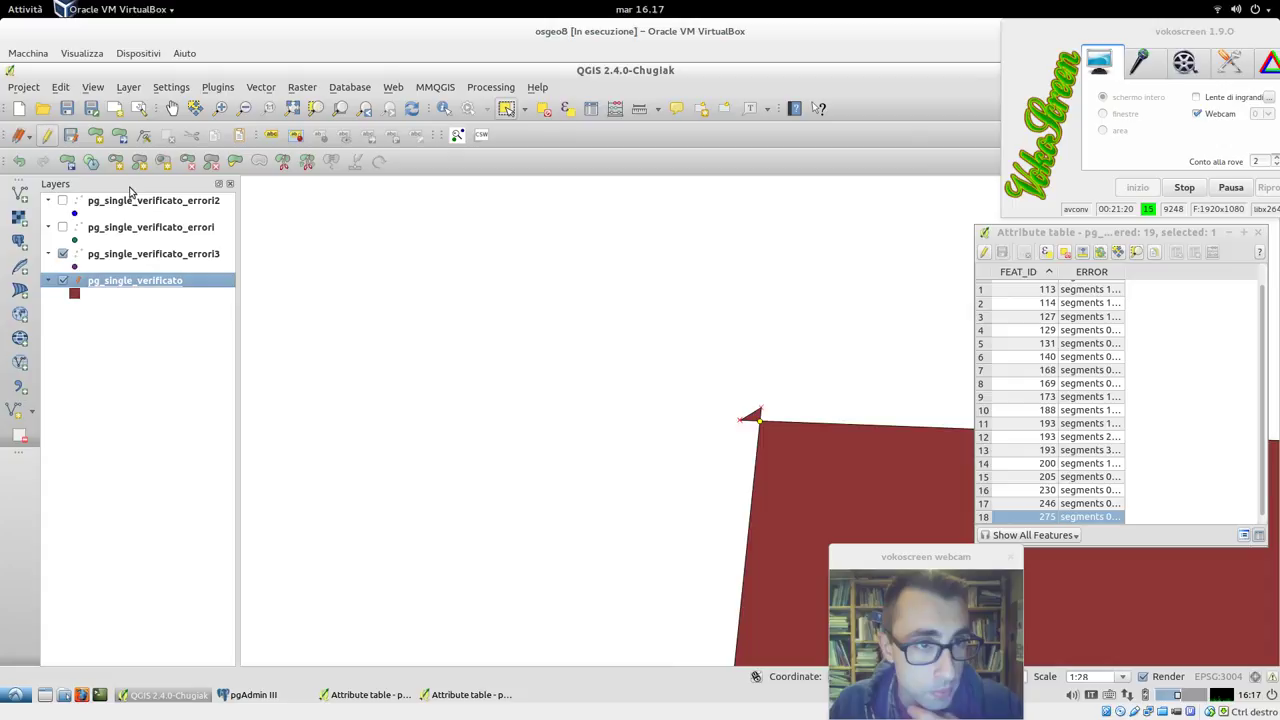
click(144, 135)
- Remove the small spike at the polygon's marked corner by deleting the extra vertex above it
click(738, 420)
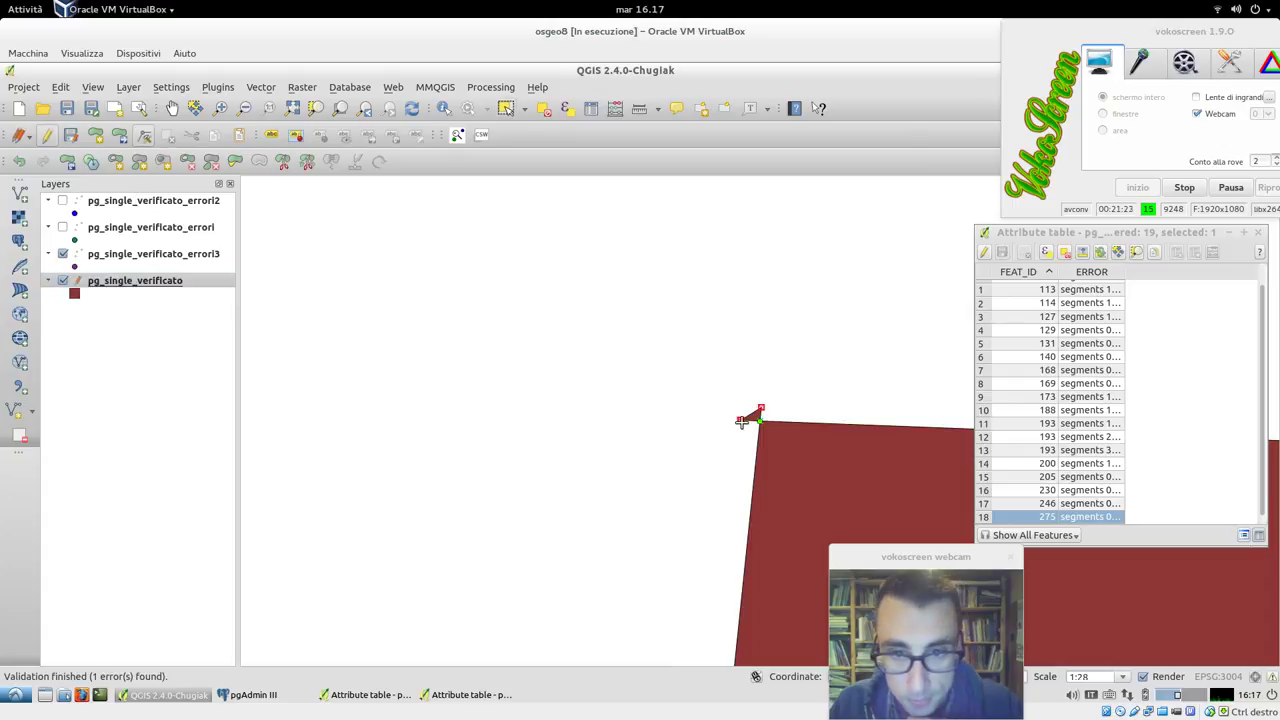
drag(742, 418, 784, 386)
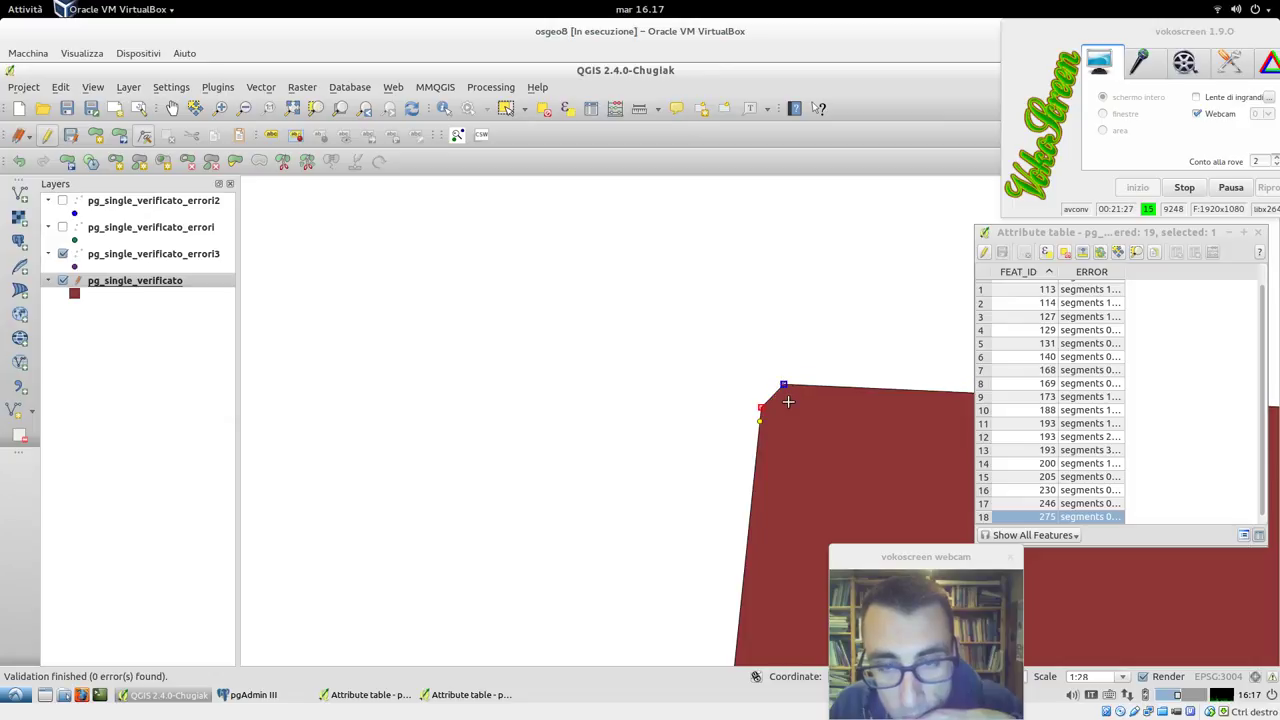
key(ctrl+z)
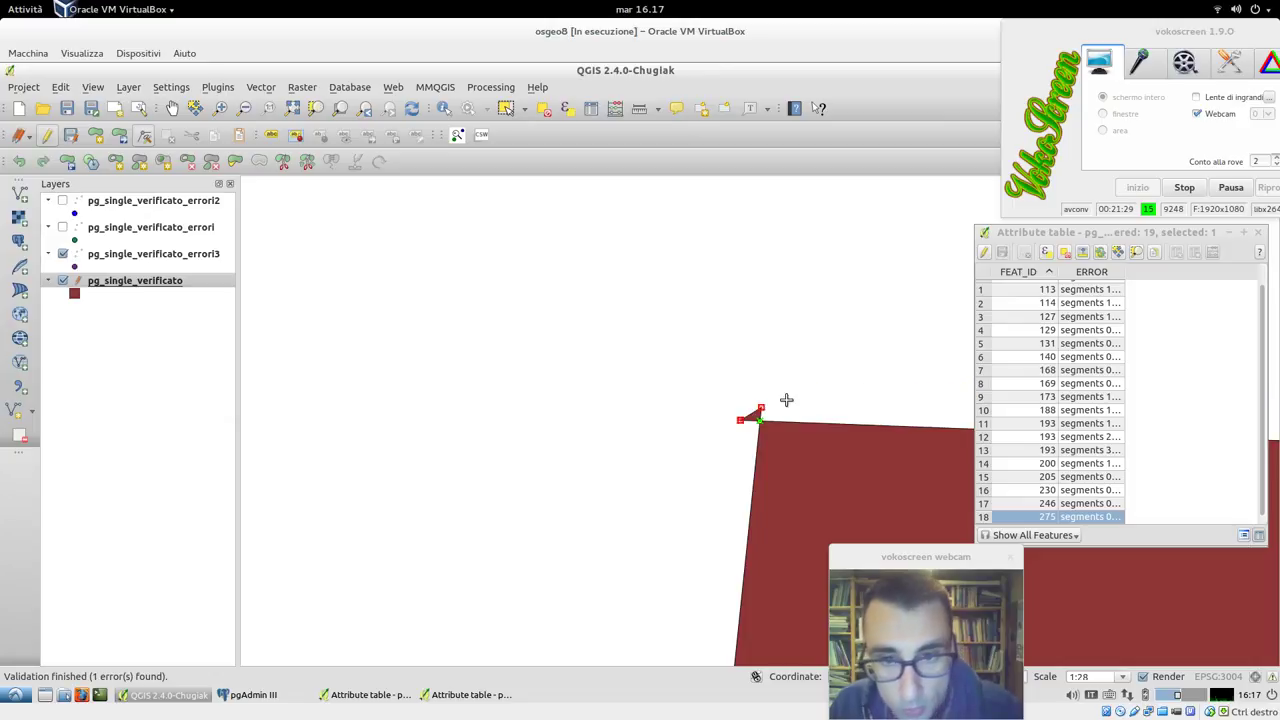
click(762, 409)
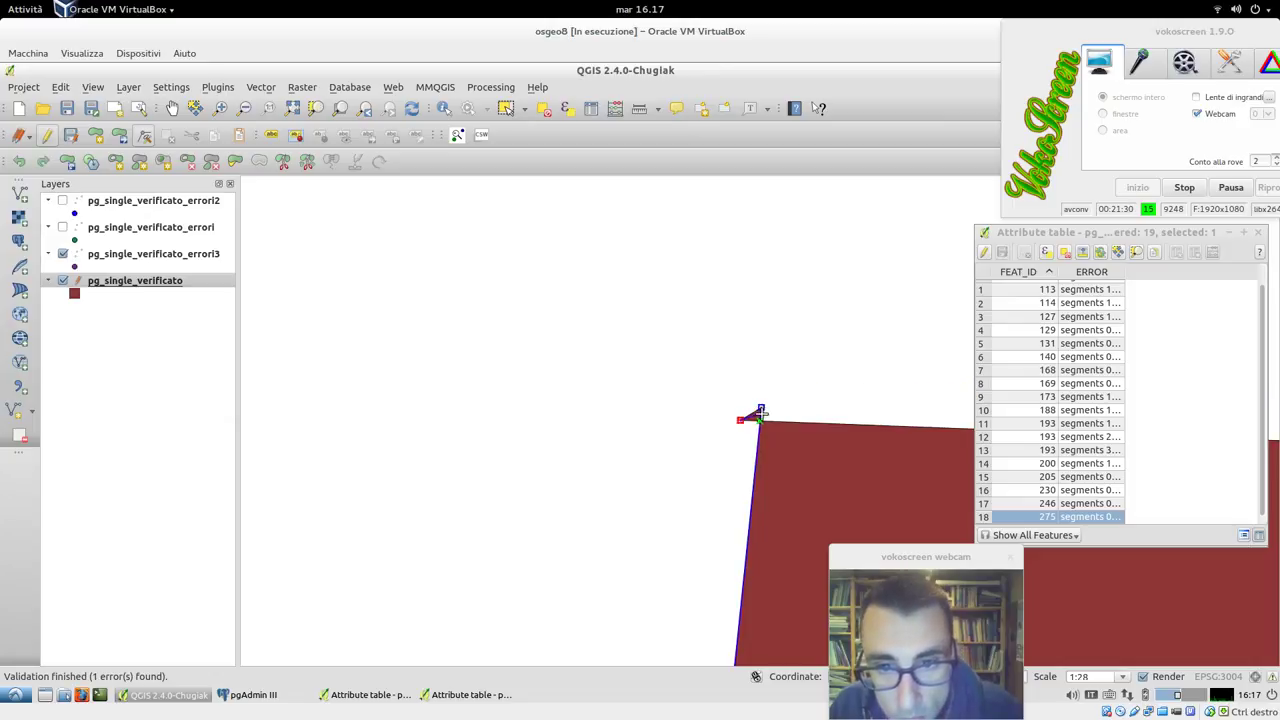
key(Delete)
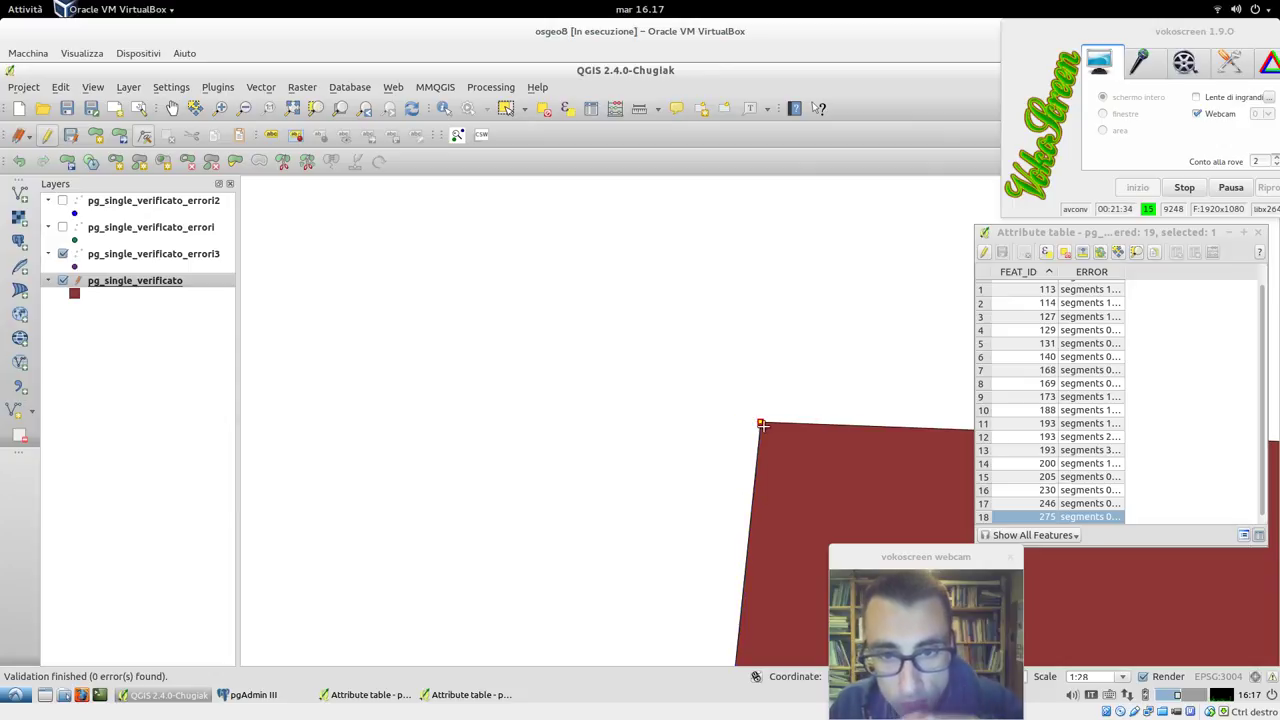
- Try pulling the polygon's corner off the marked point, undo the move, and end editing of pg_single_verificato with its edits saved
drag(760, 422, 775, 407)
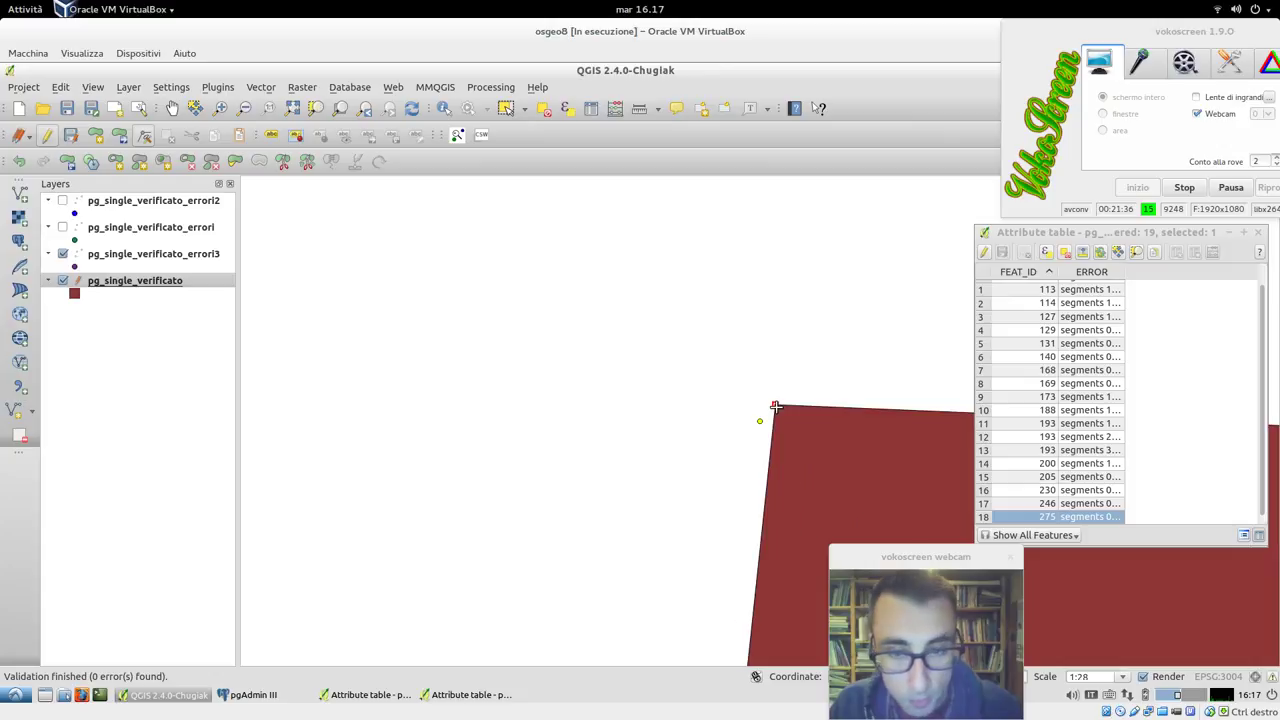
key(ctrl+z)
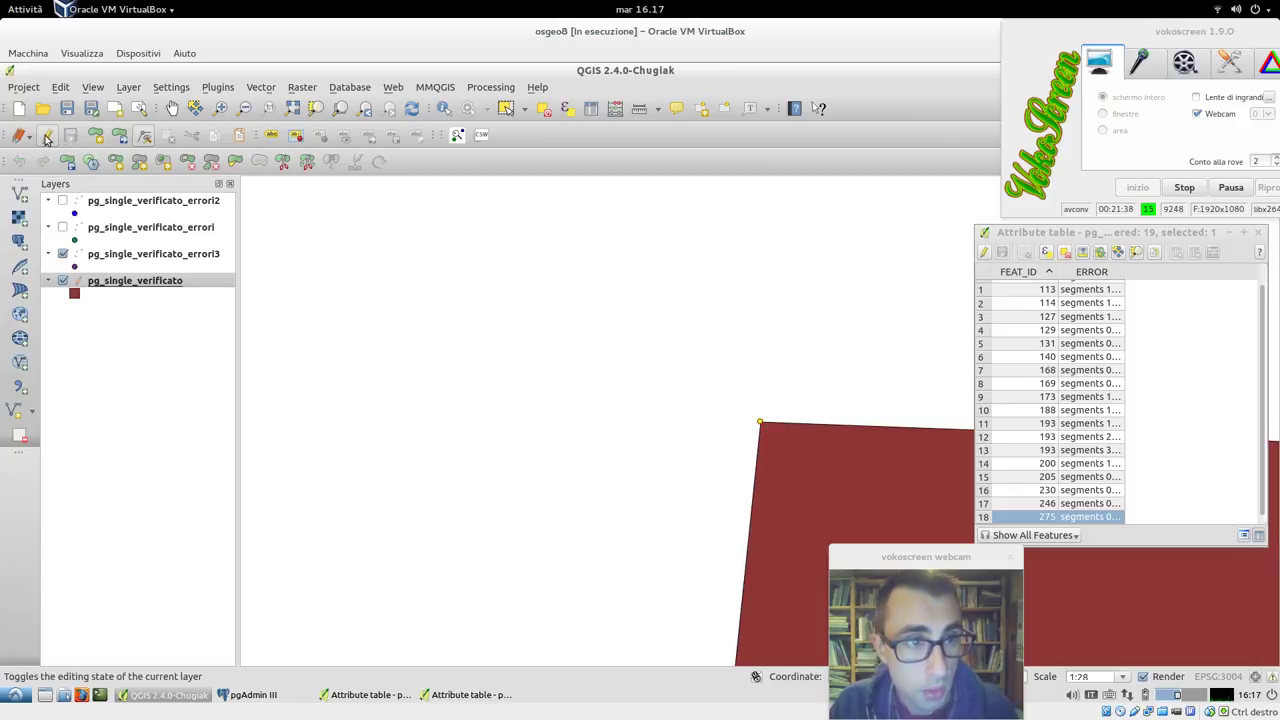
click(46, 137)
- Hide pg_single_verificato_errori3 and run Check geometry validity on the whole pg_single_verificato layer, looking through the listed errors
right_click(116, 280)
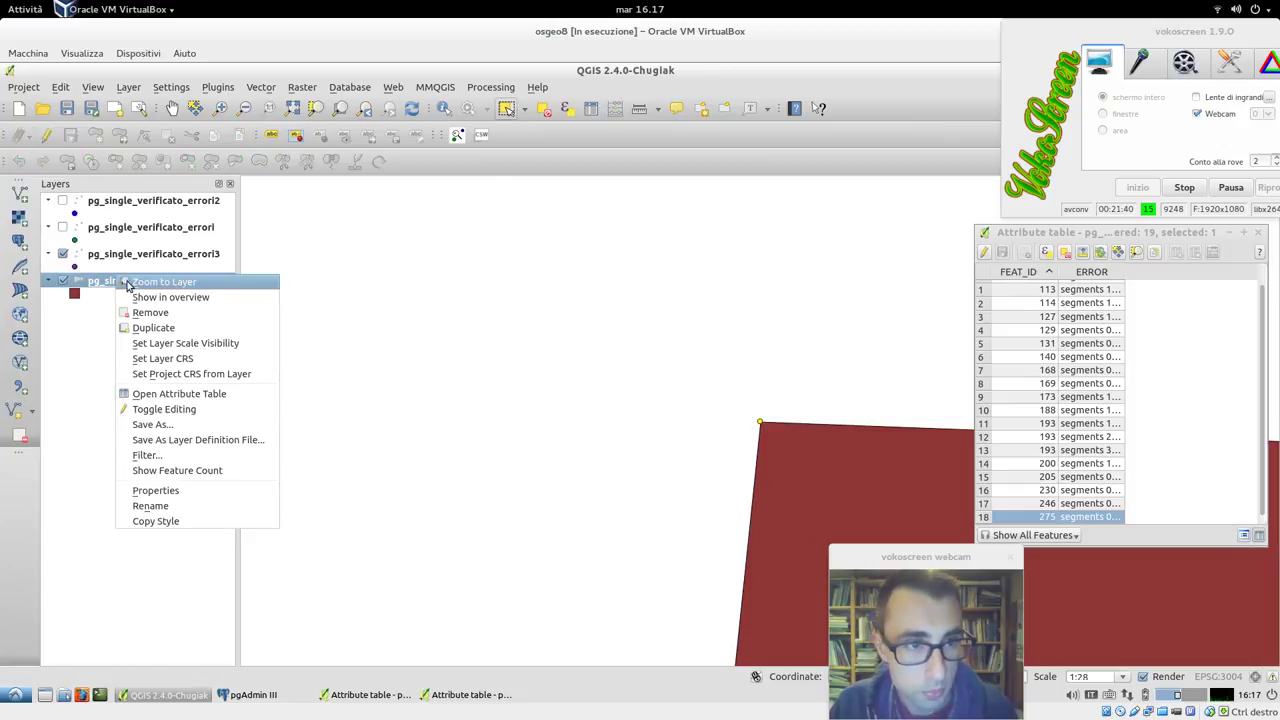
click(124, 285)
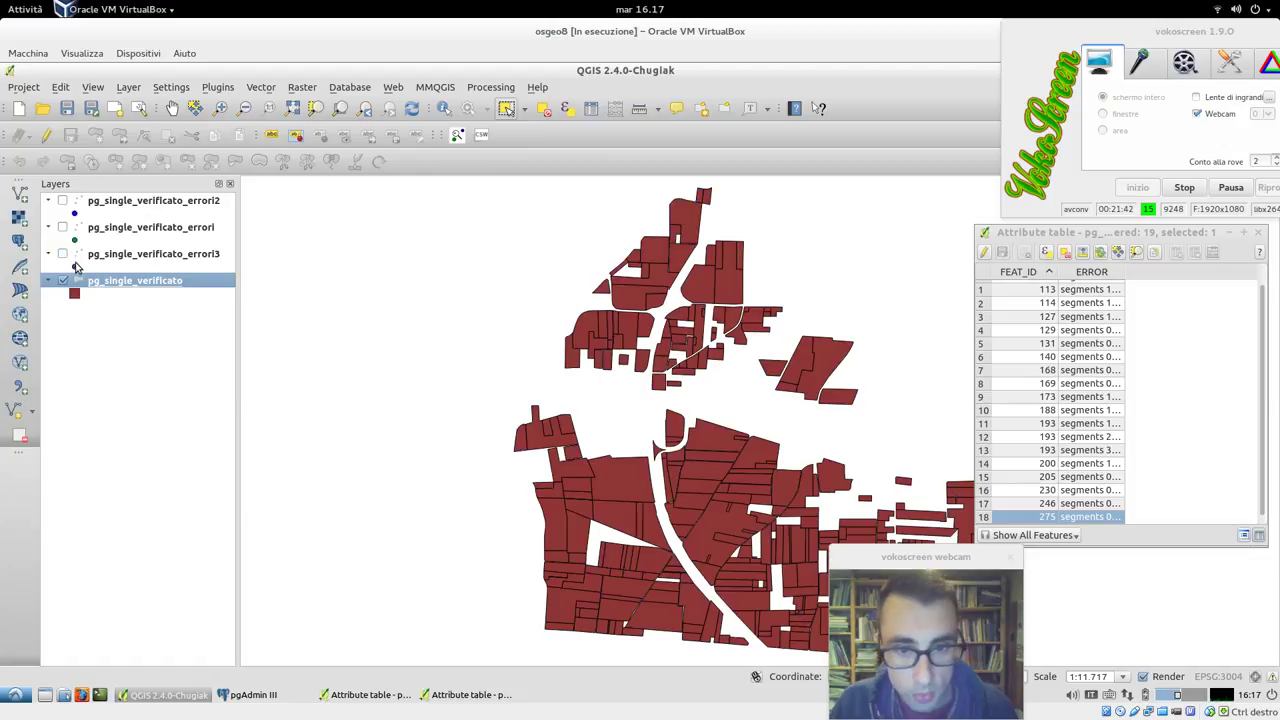
click(262, 88)
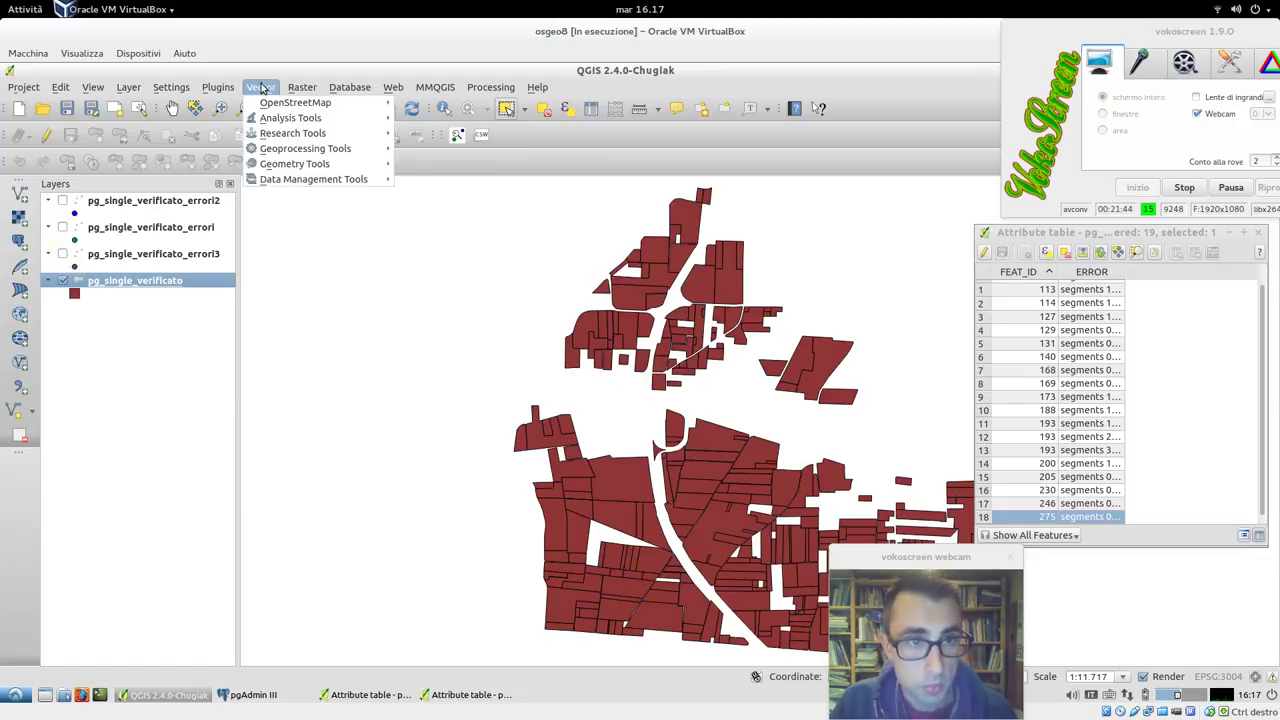
mouse_move(314, 178)
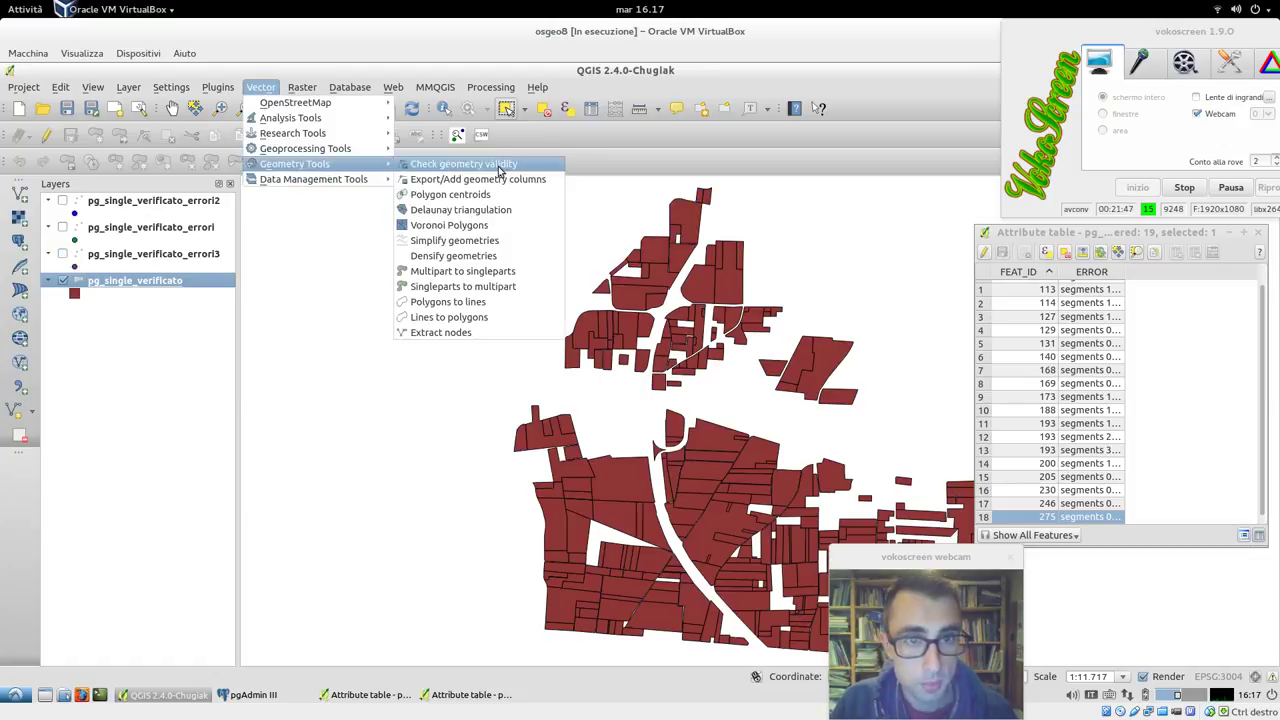
click(470, 166)
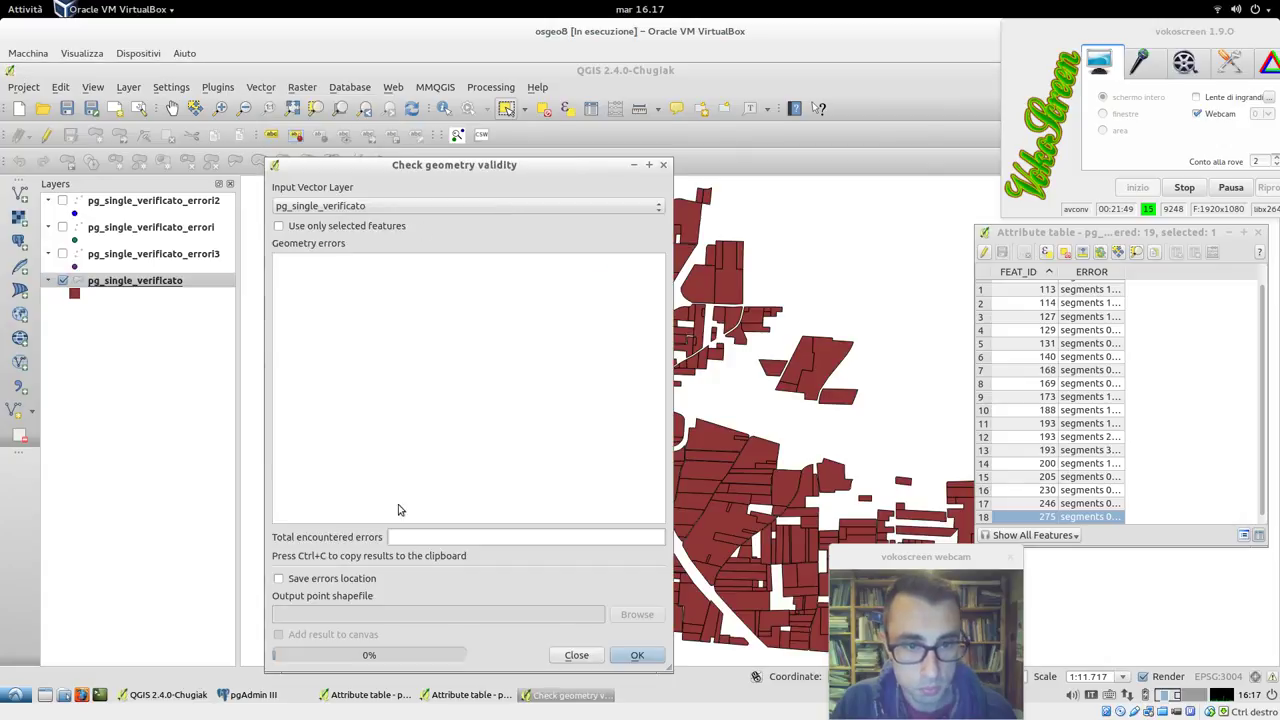
click(641, 655)
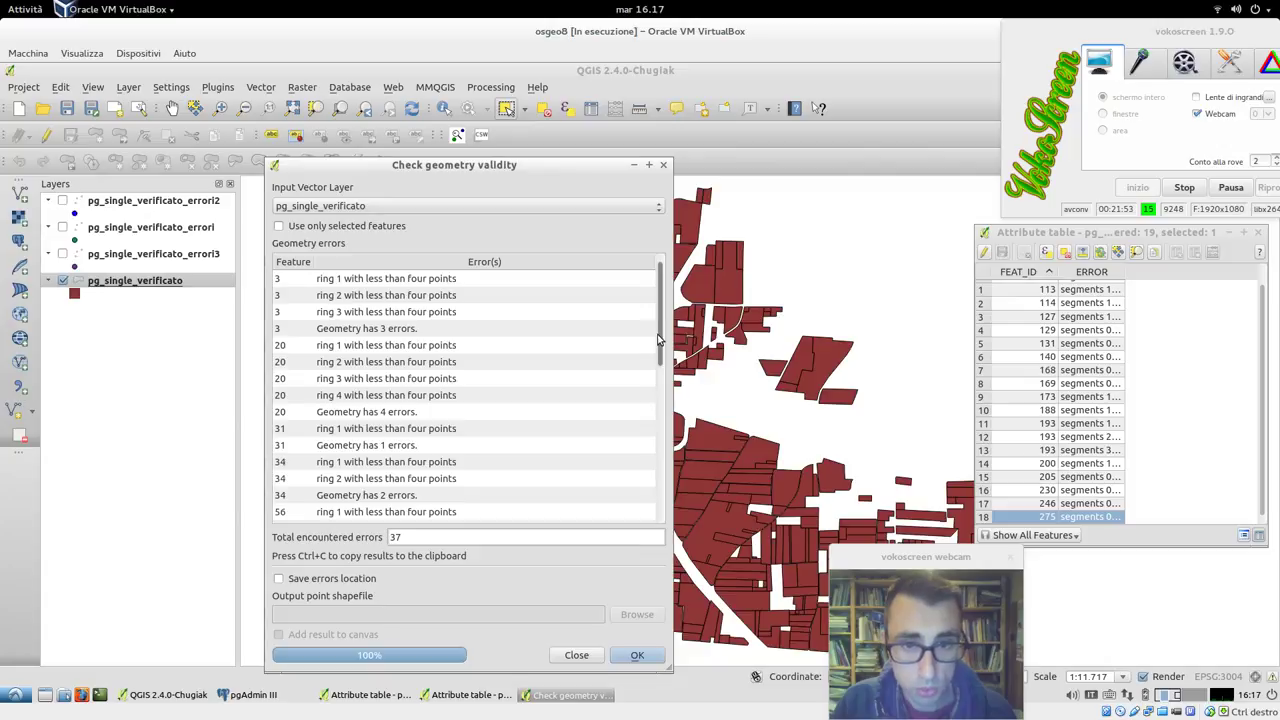
drag(657, 362, 650, 244)
- Rerun the validity check, saving the error locations as pg_single_verificato_errori4.shp and adding the result to the canvas
click(314, 578)
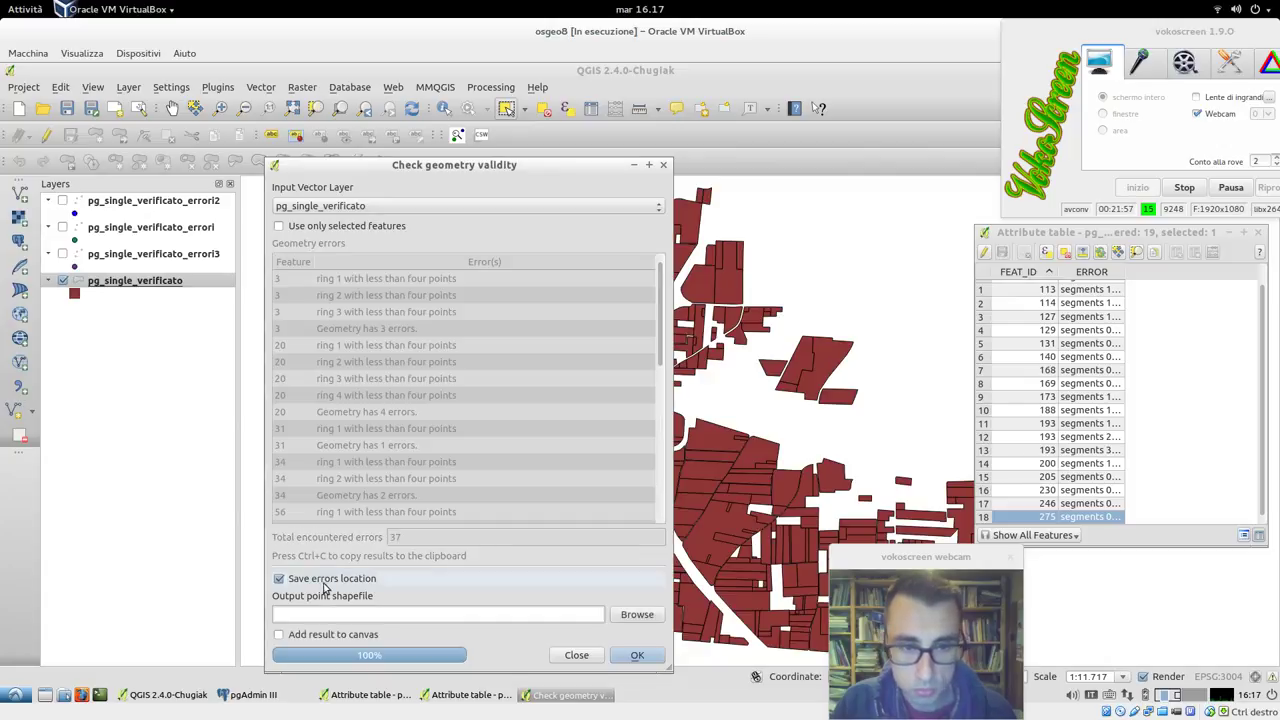
click(637, 614)
click(478, 360)
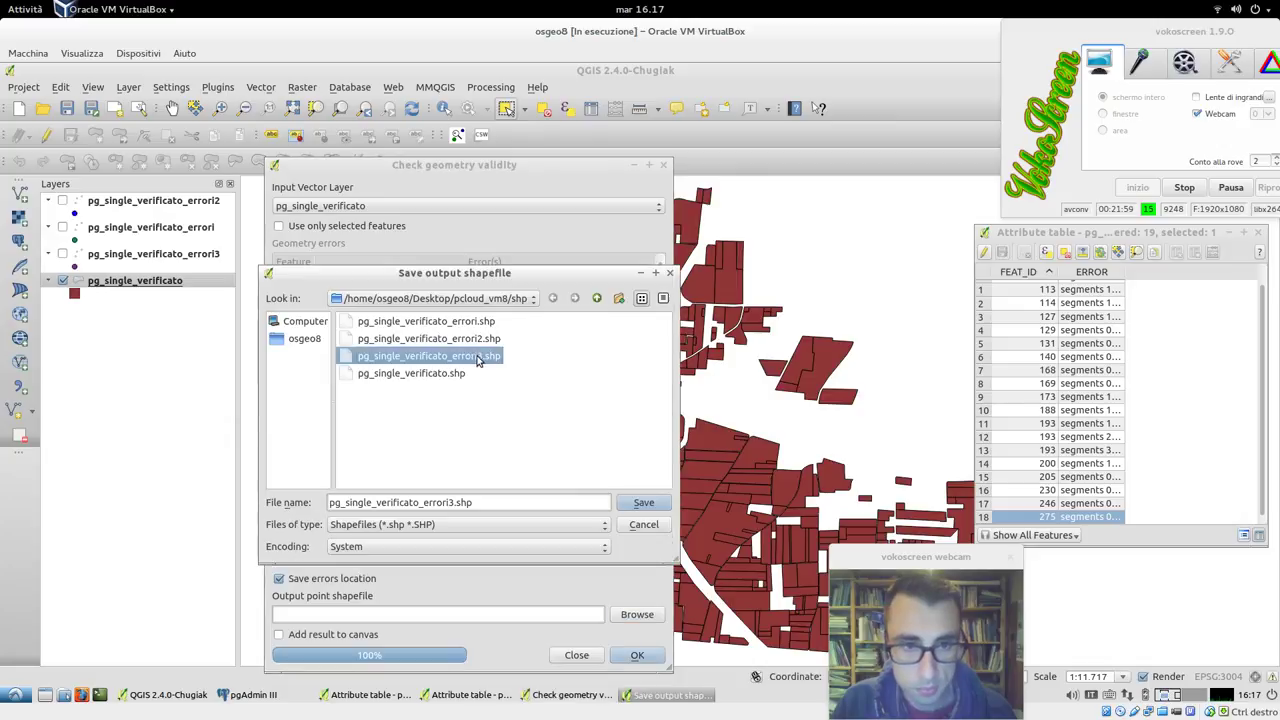
click(460, 502)
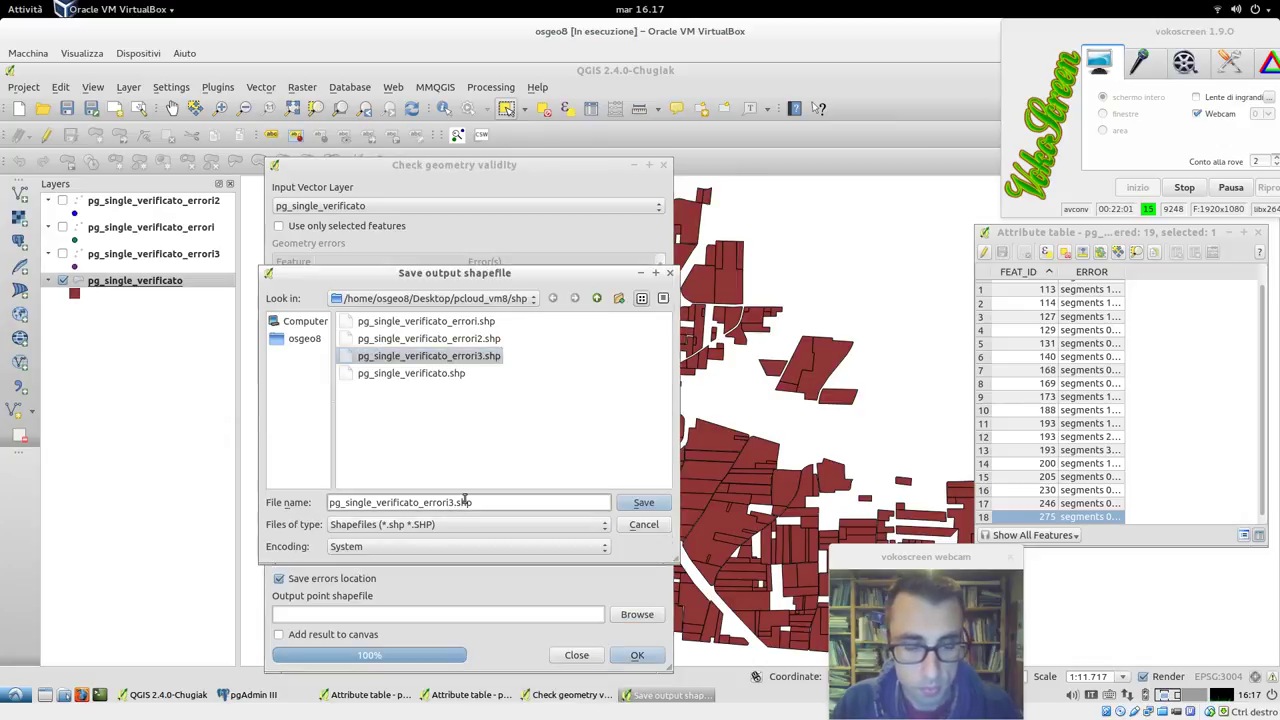
key(BackSpace)
text(4)
key(Return)
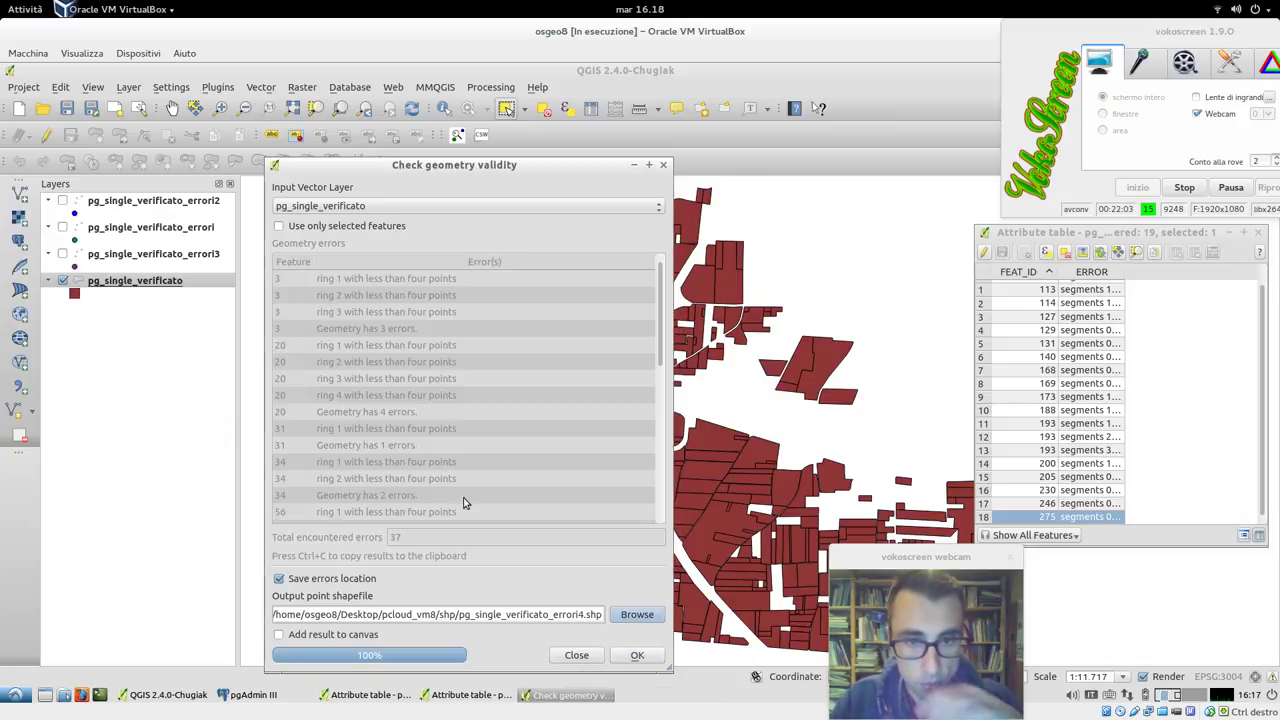
click(348, 638)
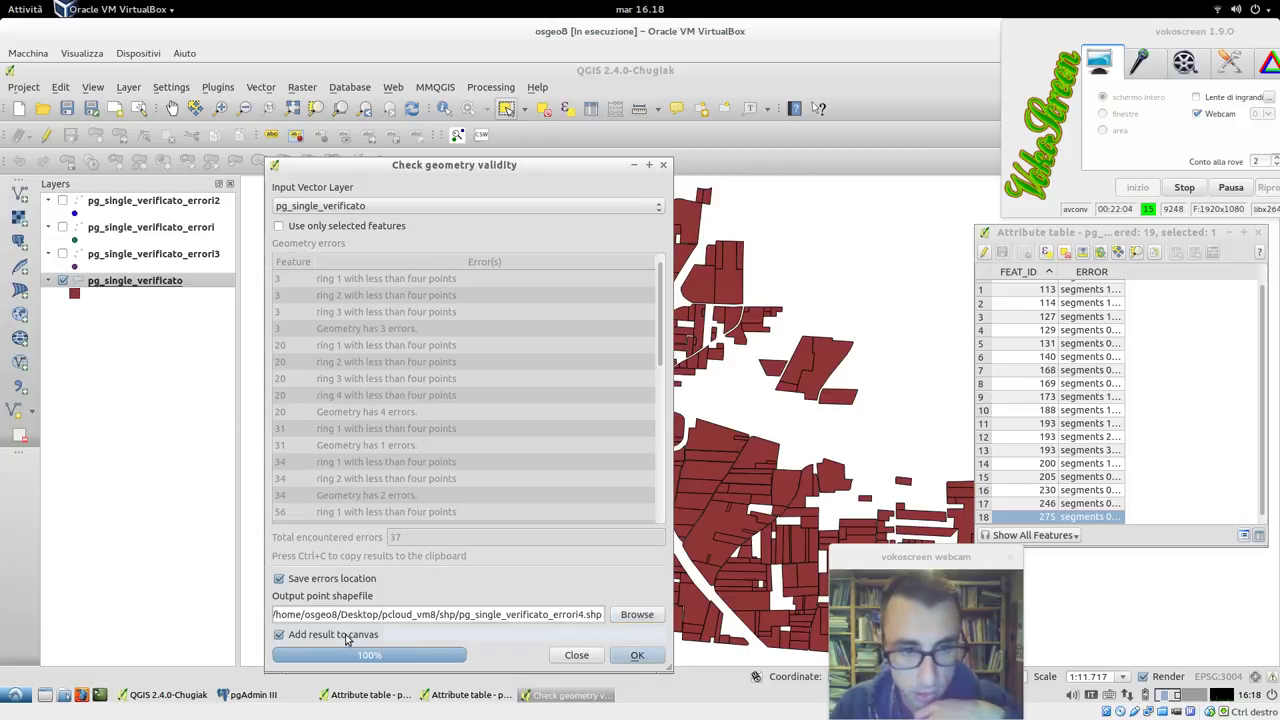
click(632, 655)
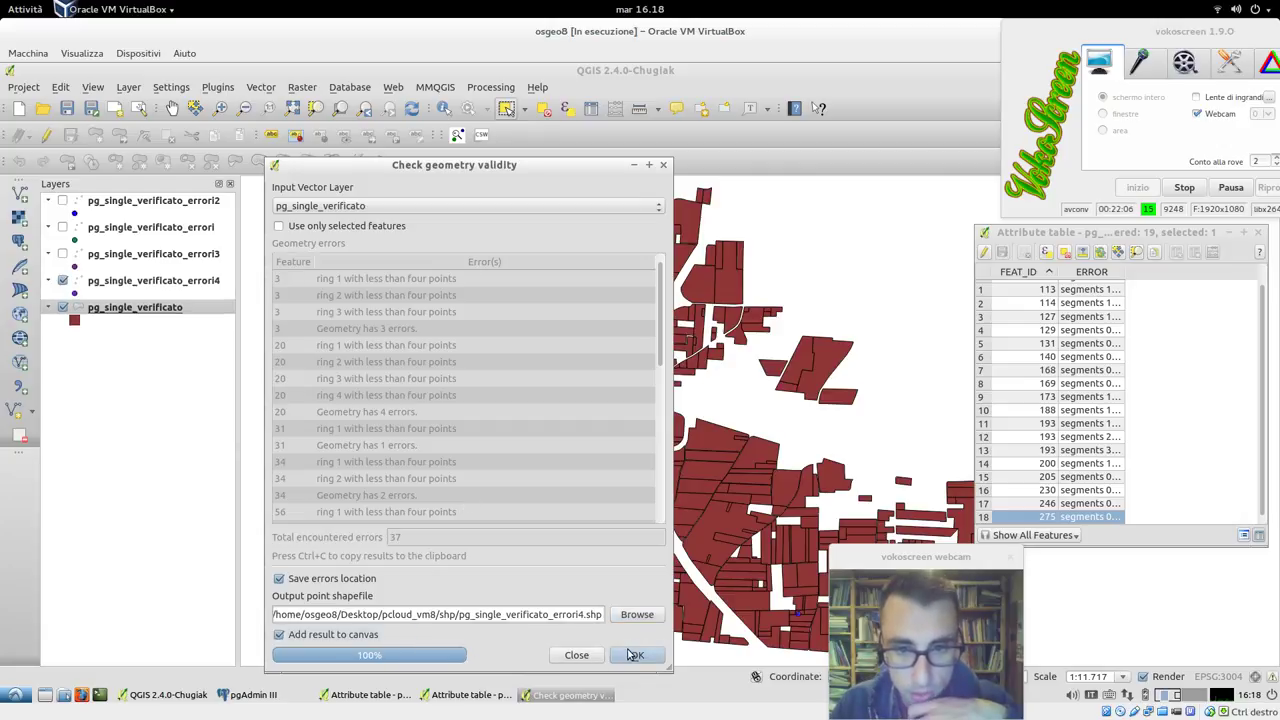
click(576, 655)
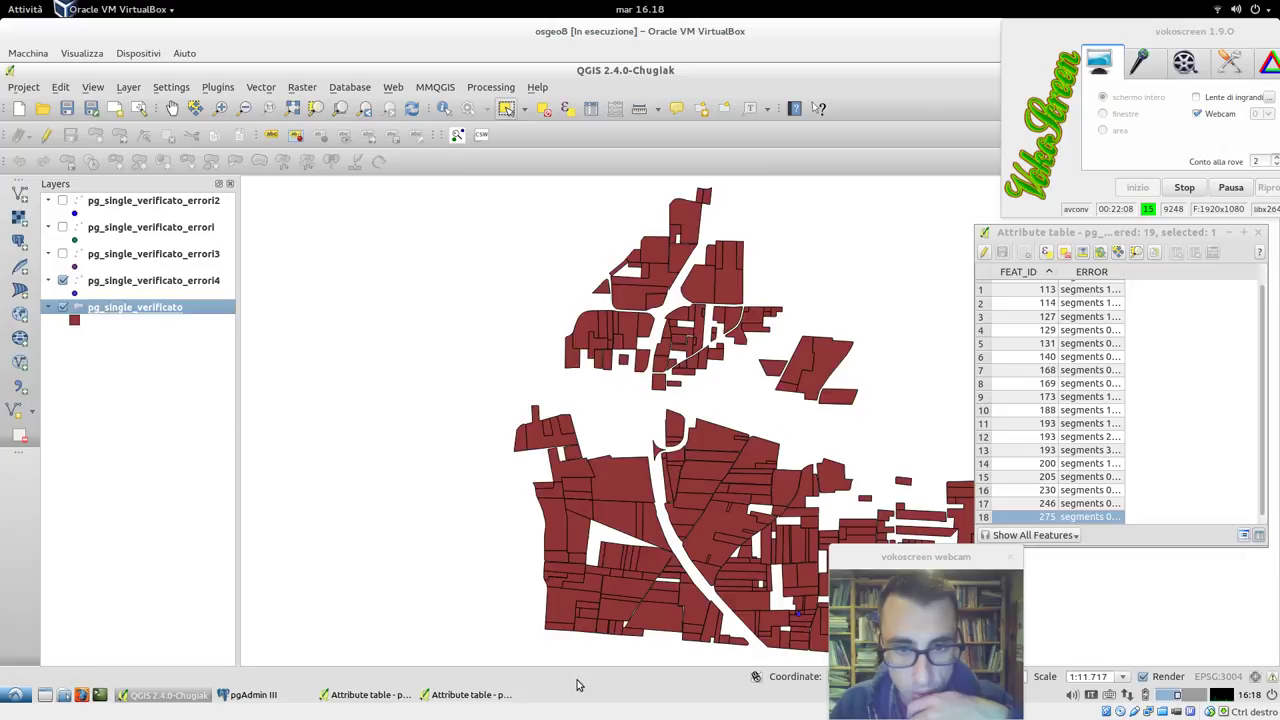
- Zoom to the pg_single_verificato_errori4 error point at the corner of the small polygon
click(140, 283)
right_click(140, 284)
click(140, 292)
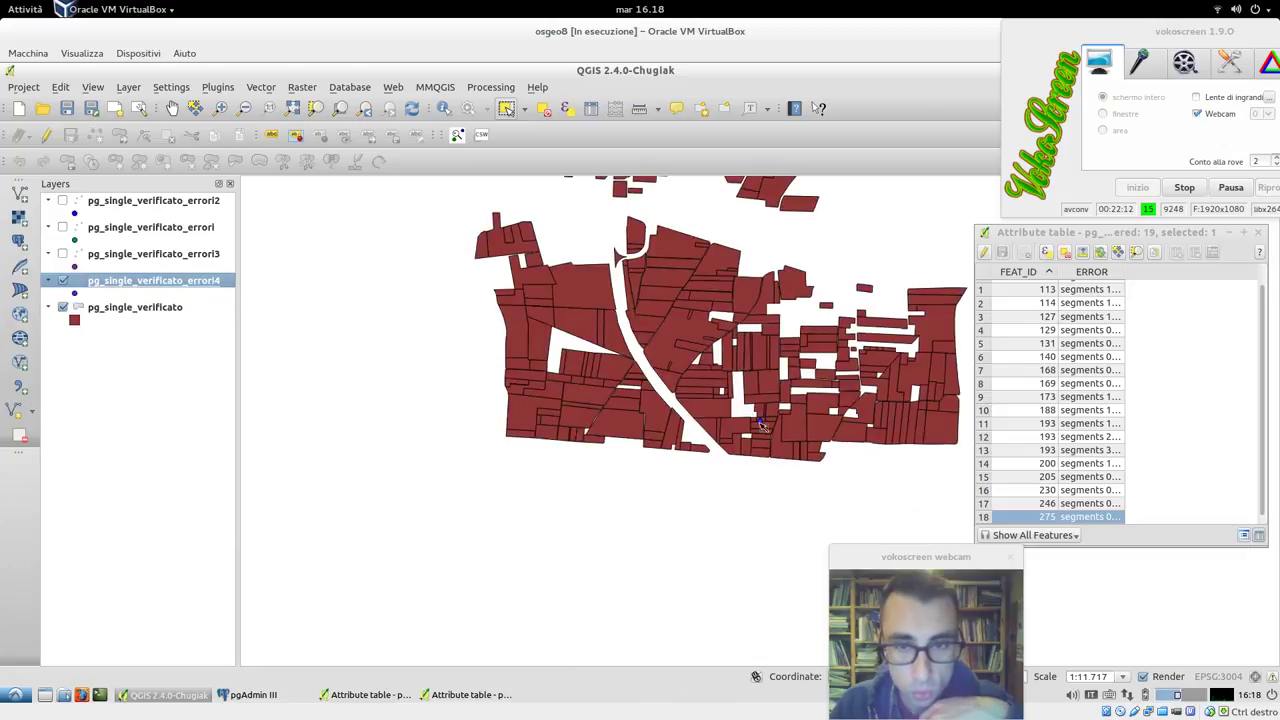
scroll(760, 425, up, 5)
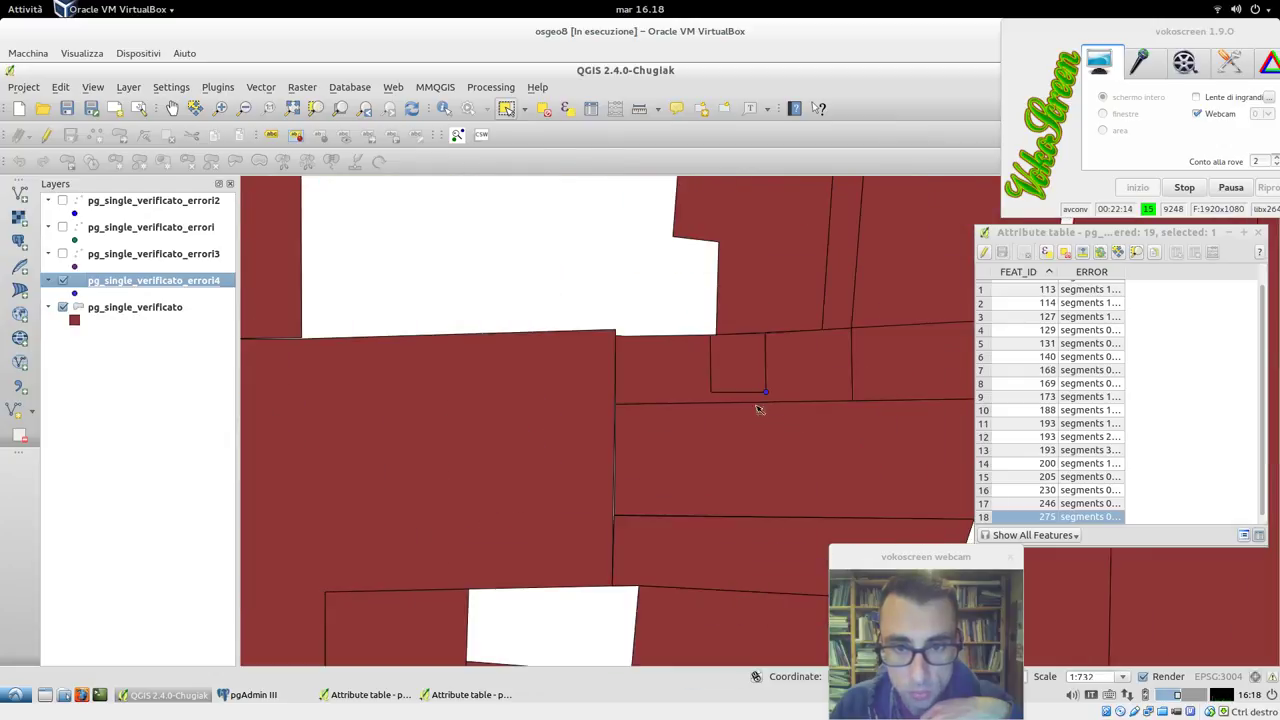
scroll(764, 397, up, 4)
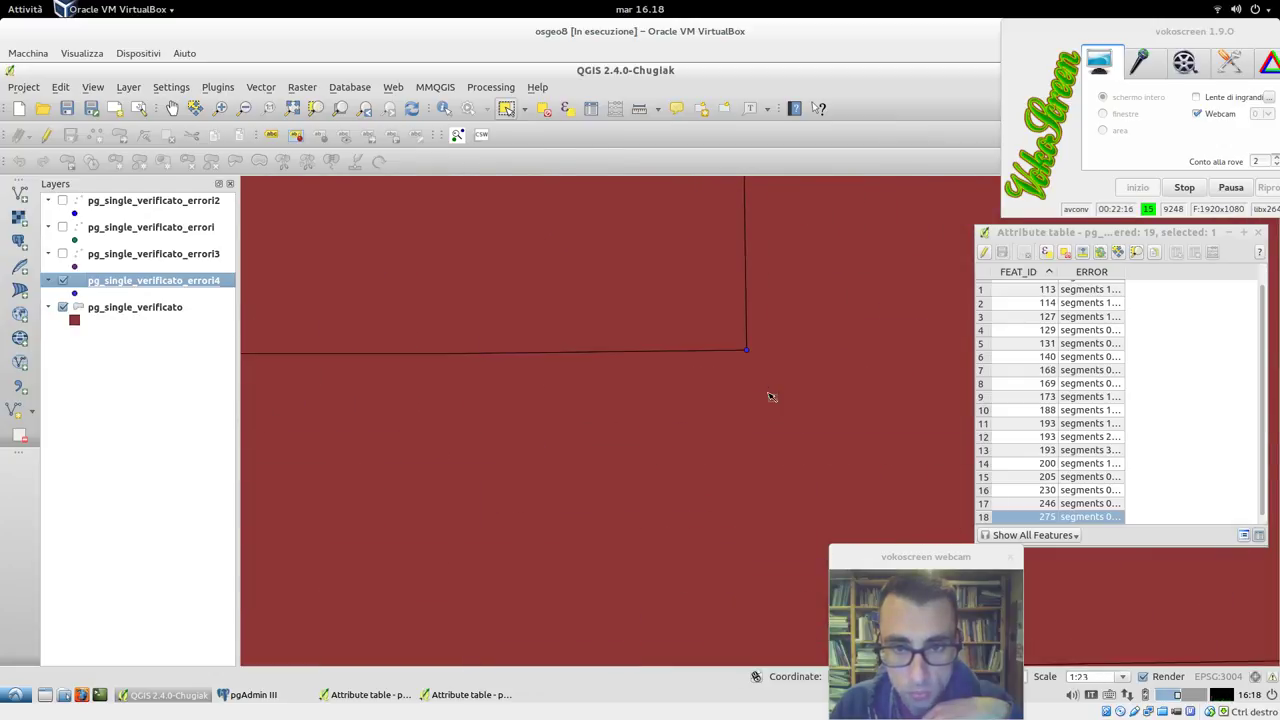
scroll(770, 397, down, 2)
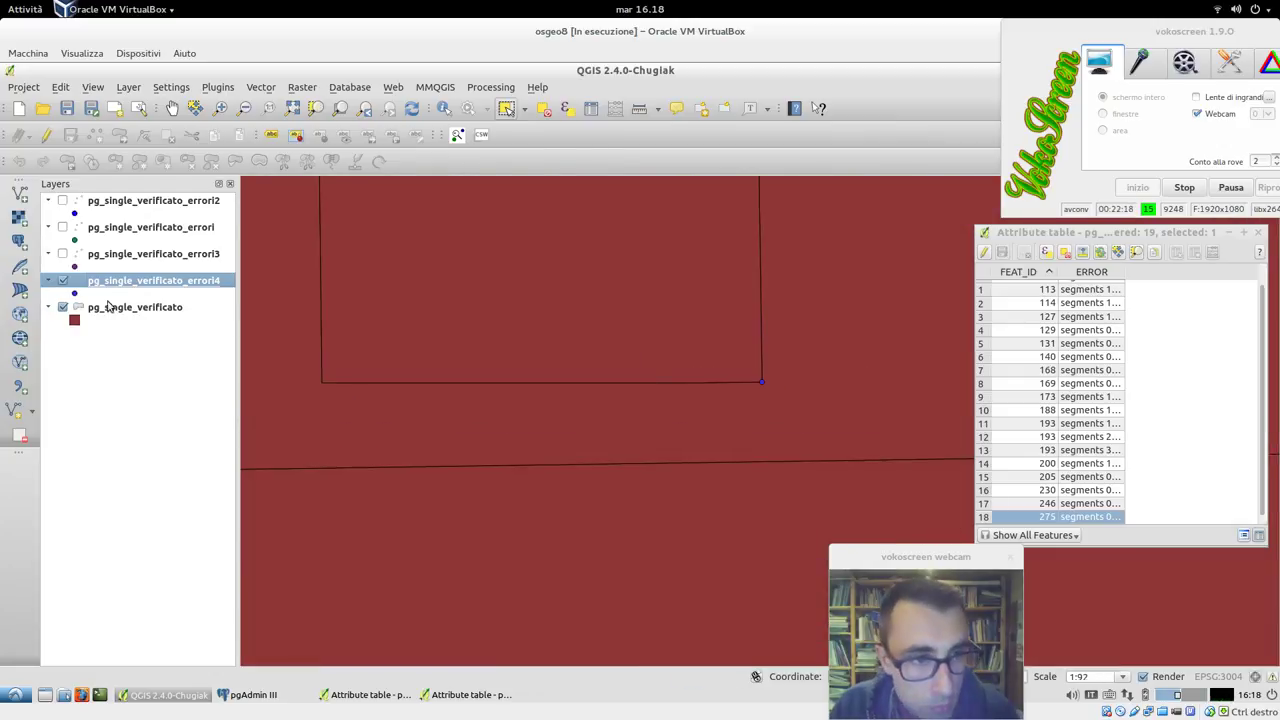
- Try moving the marked corner vertex in pg_single_verificato with the node tool, undo the move, and end editing
click(110, 309)
right_click(112, 311)
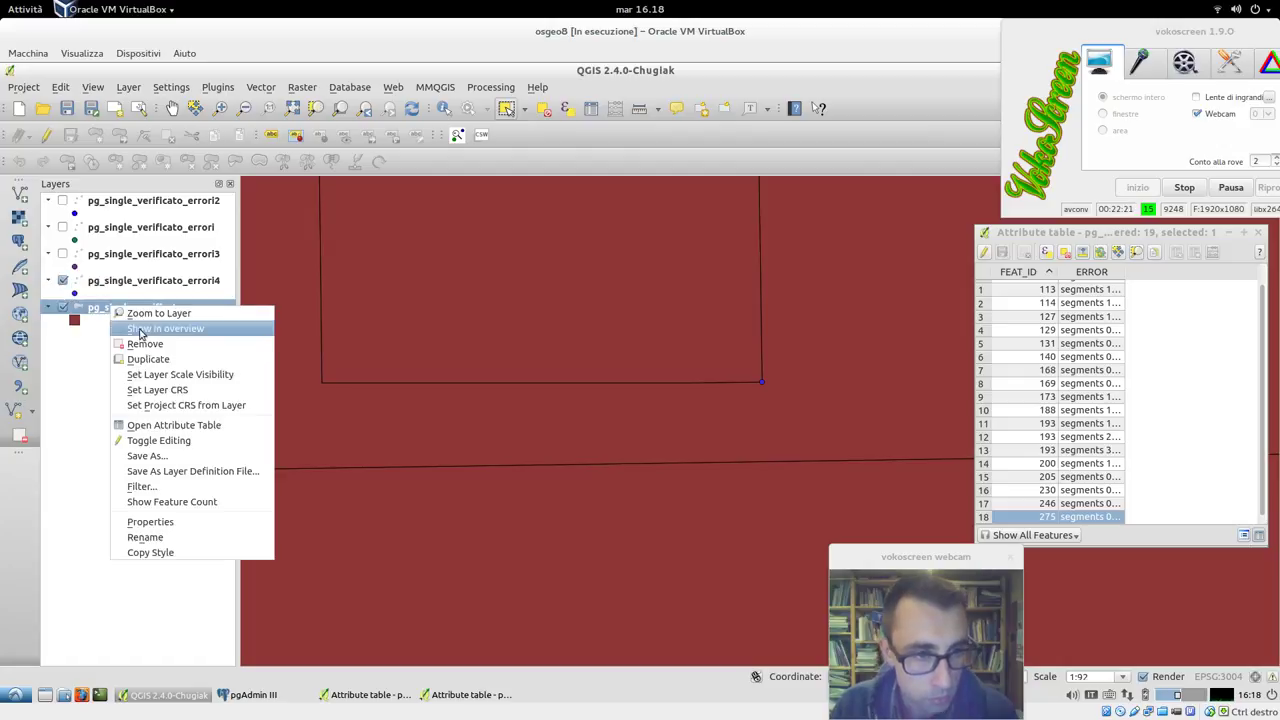
click(160, 441)
click(144, 135)
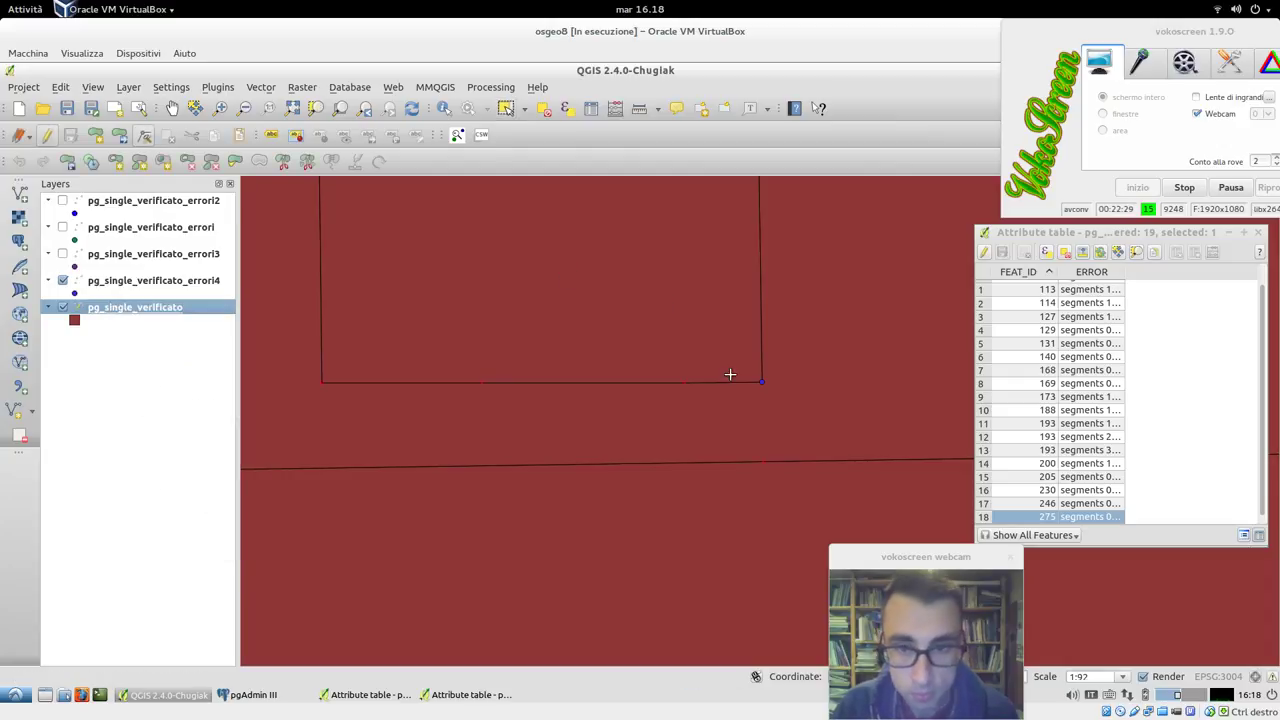
click(762, 381)
drag(764, 381, 763, 396)
key(ctrl+z)
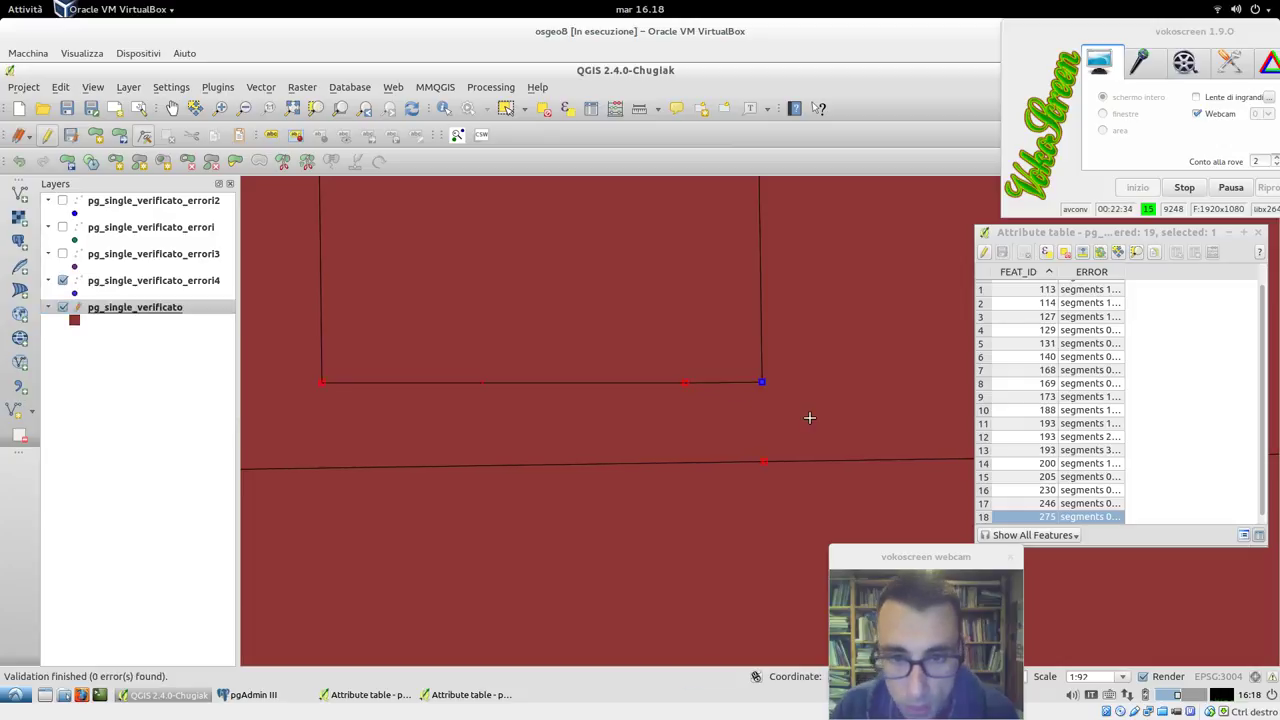
click(46, 135)
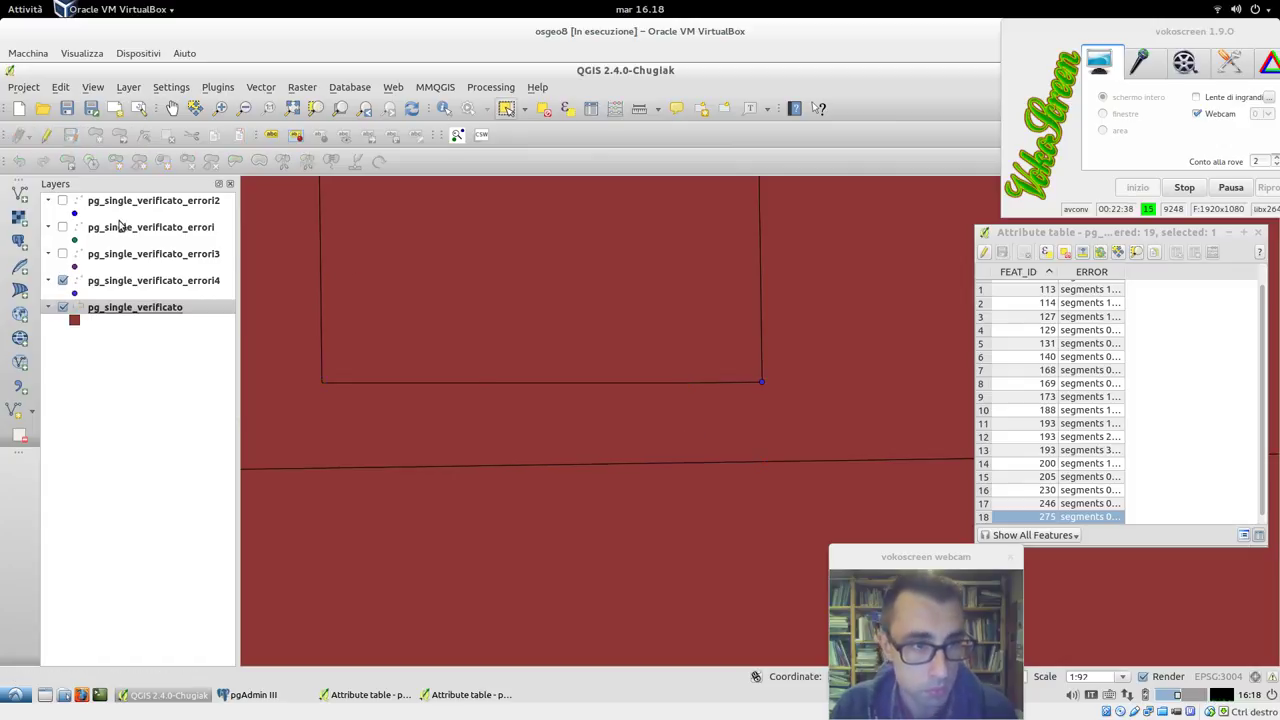
- Zoom to the full extent of the pg_single_verificato layer
right_click(139, 315)
click(150, 326)
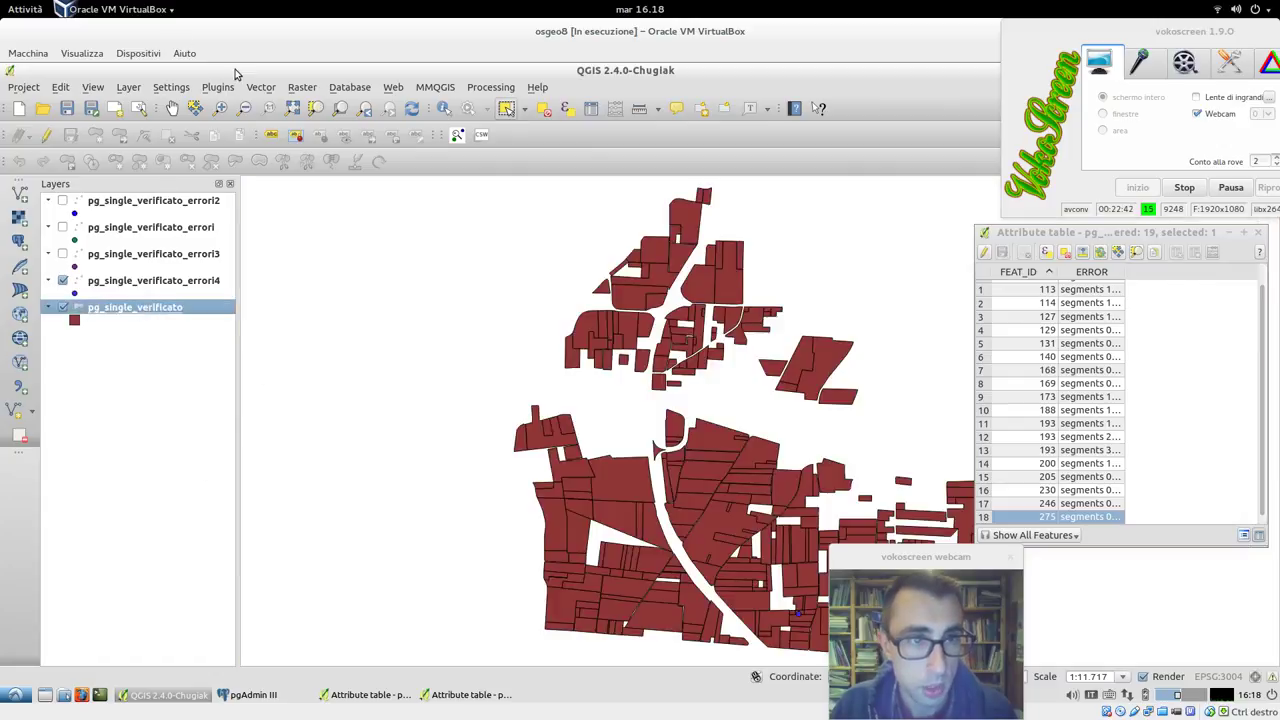
click(260, 87)
mouse_move(336, 181)
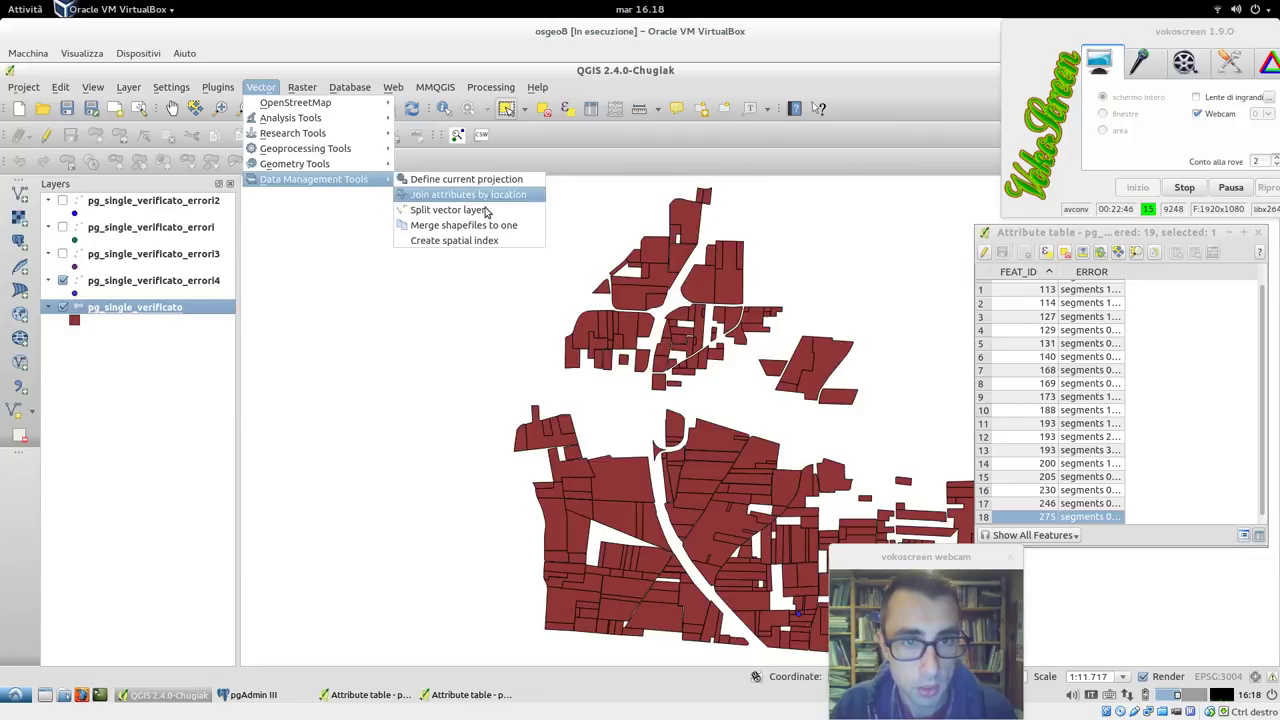
click(428, 174)
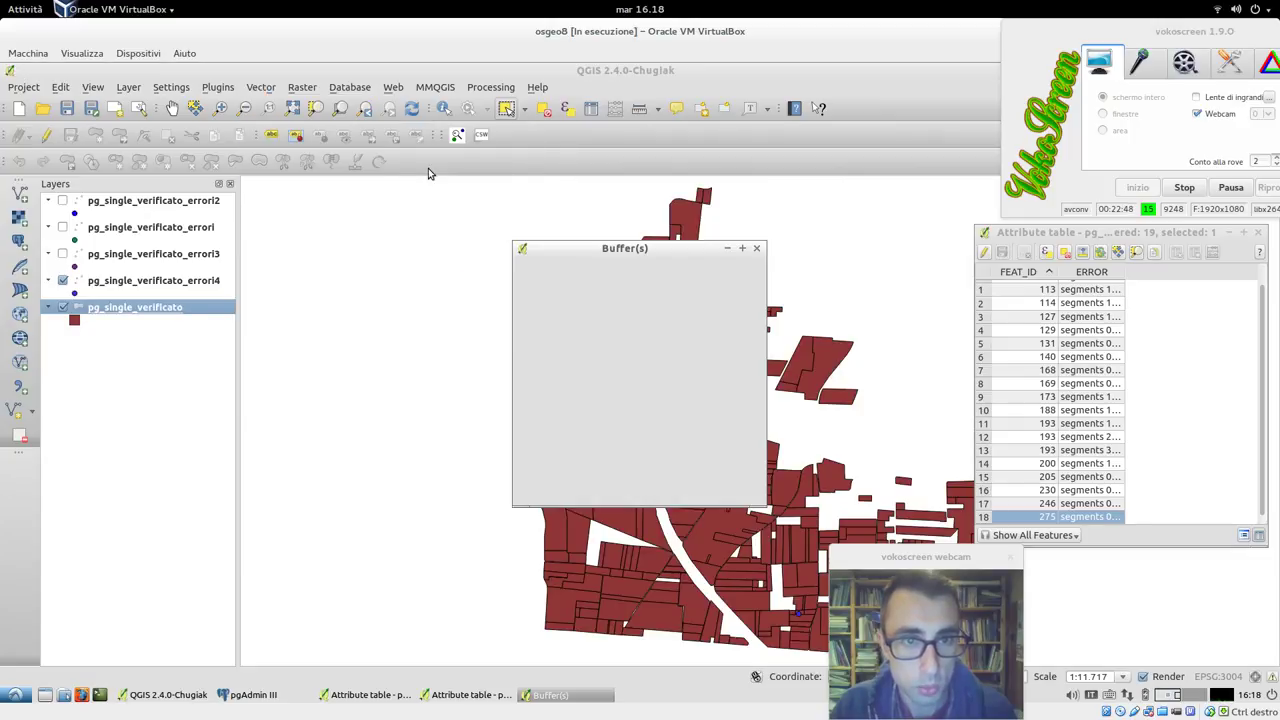
click(669, 489)
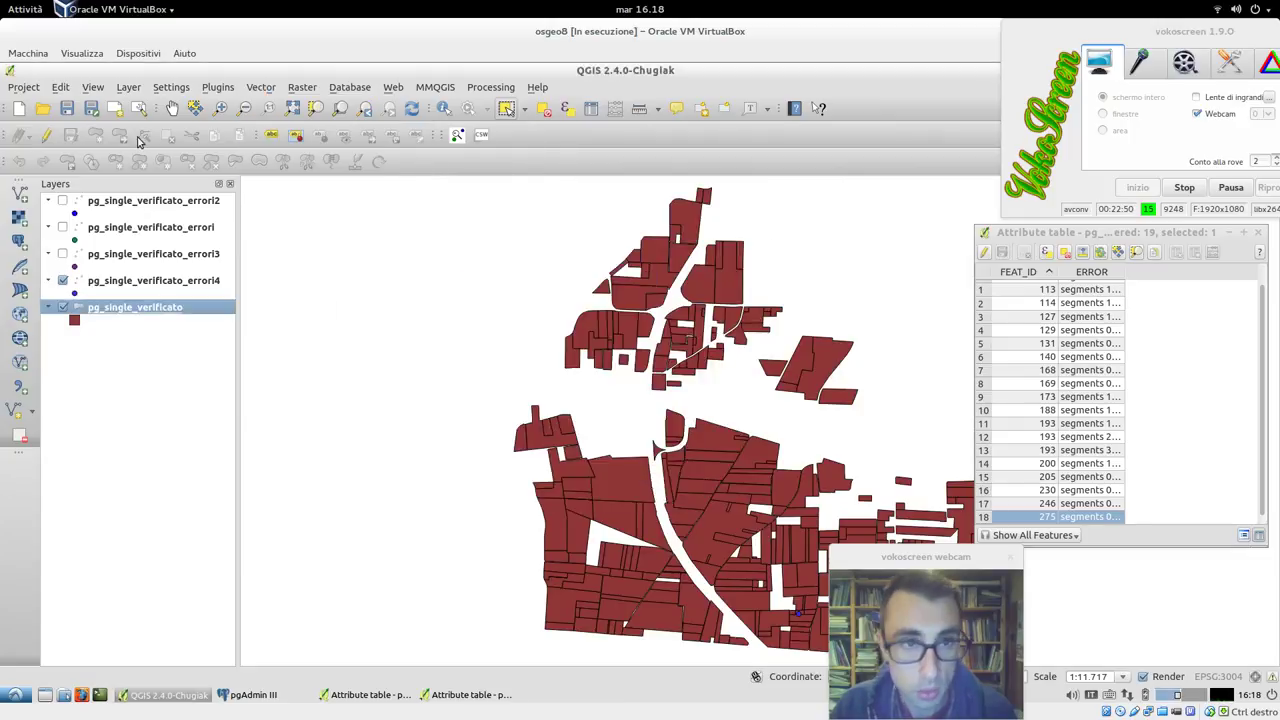
- Set up Check geometry validity on pg_single_verificato with the error locations saved as pg_single_verificato_errori5.shp
click(260, 87)
mouse_move(300, 163)
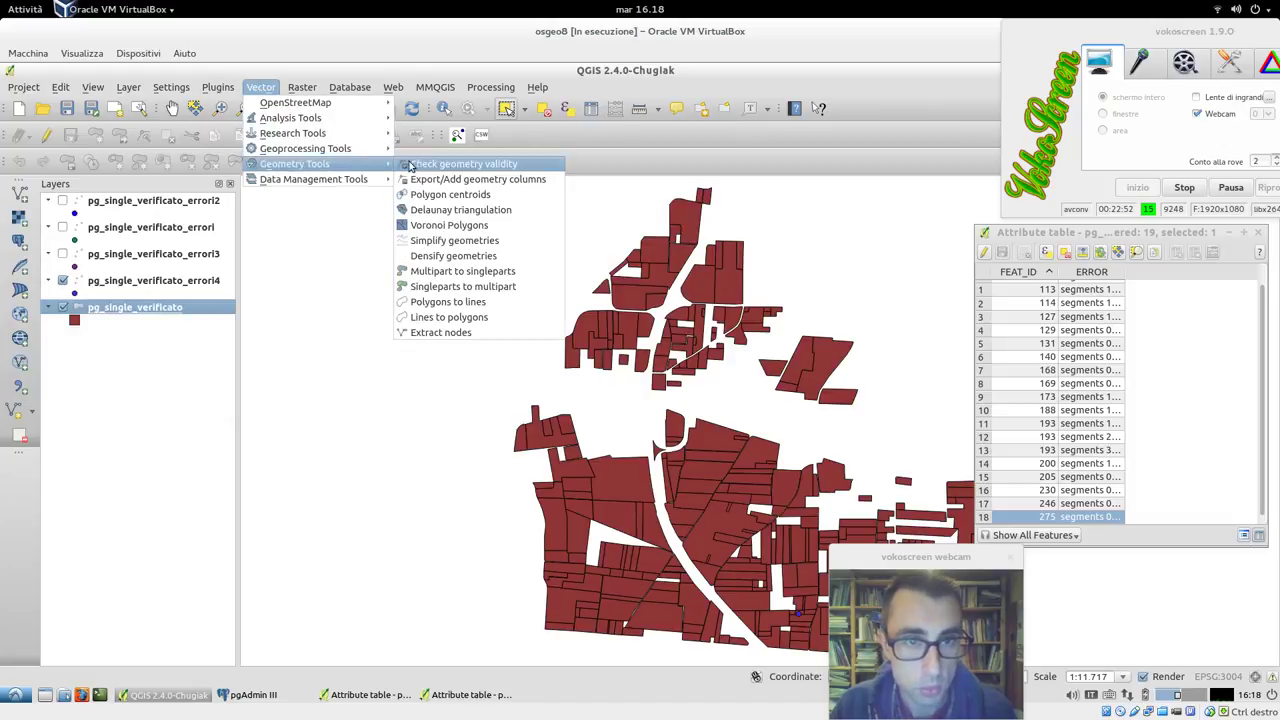
click(418, 166)
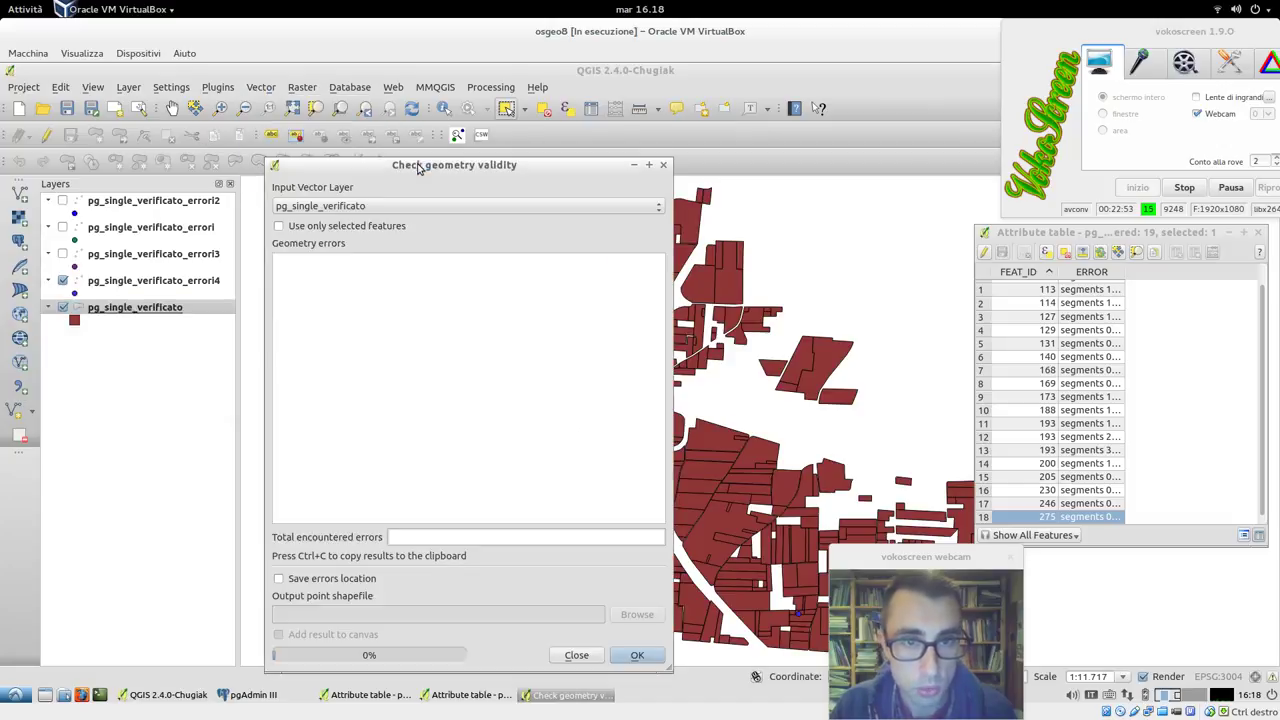
click(358, 580)
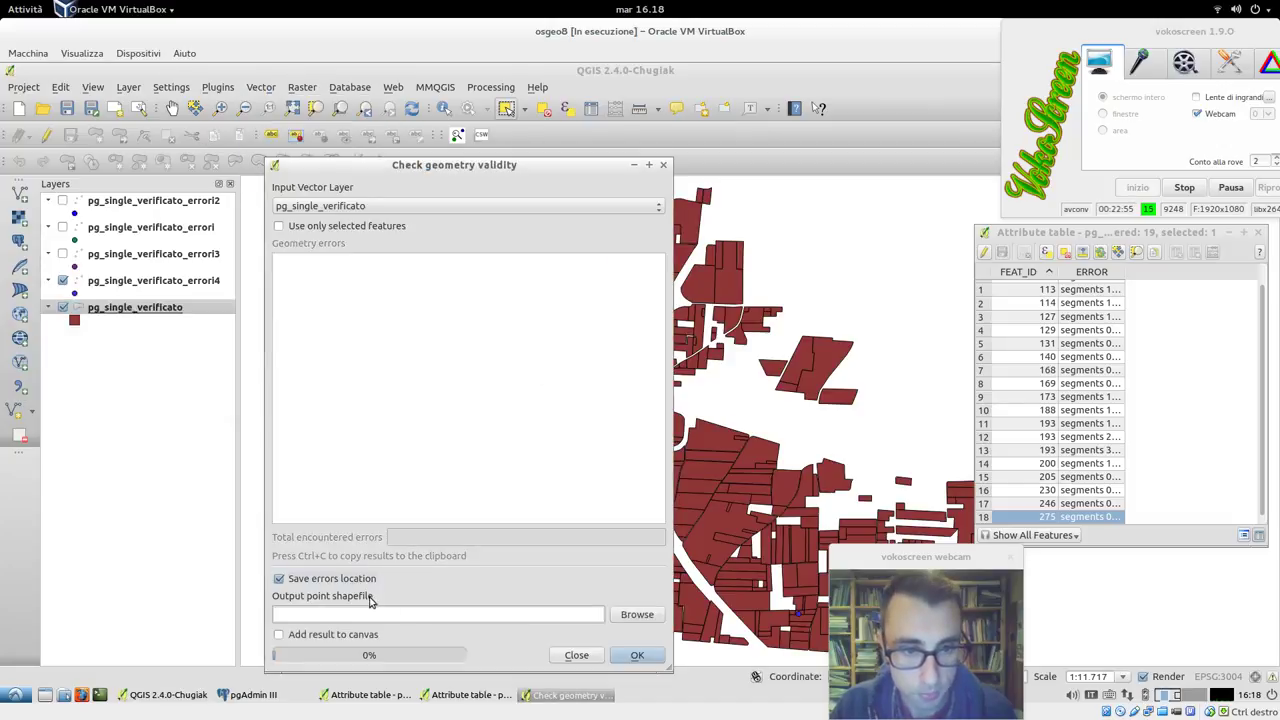
click(643, 613)
click(445, 374)
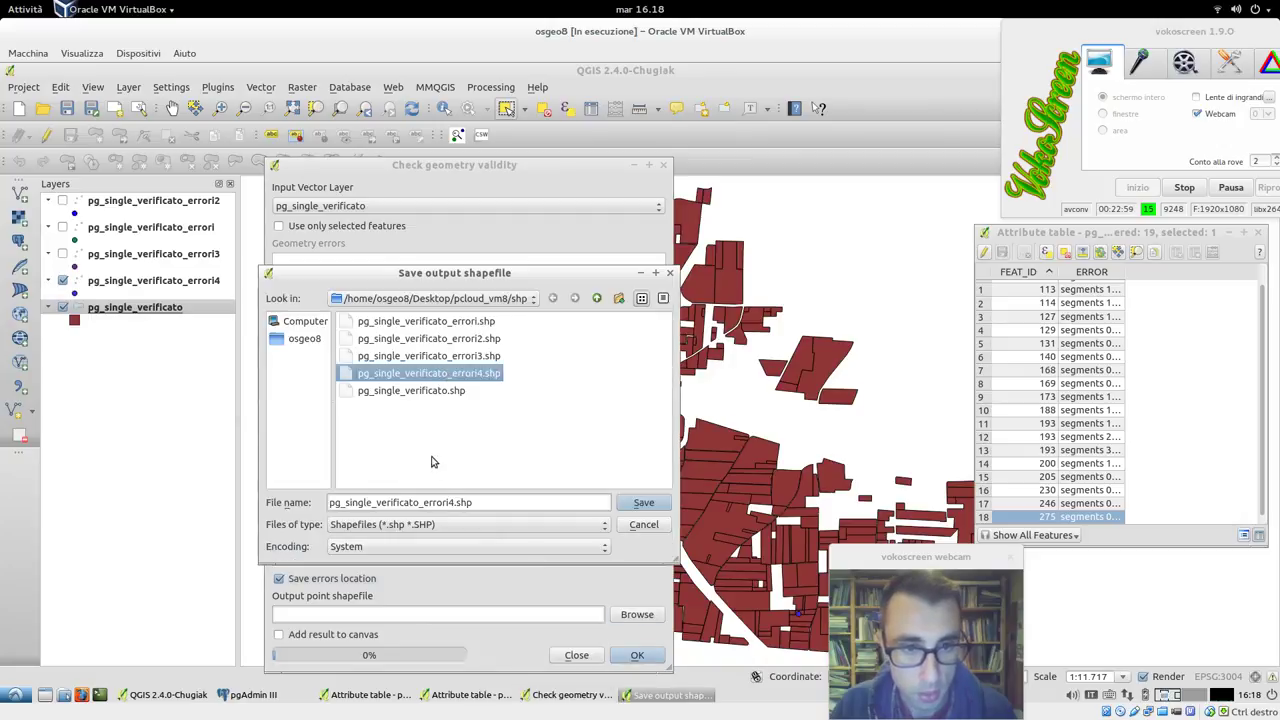
click(449, 503)
key(Delete)
text(5)
click(643, 503)
- Have the errori5 result added to the canvas, run the validity check and close its dialog
click(300, 635)
click(628, 658)
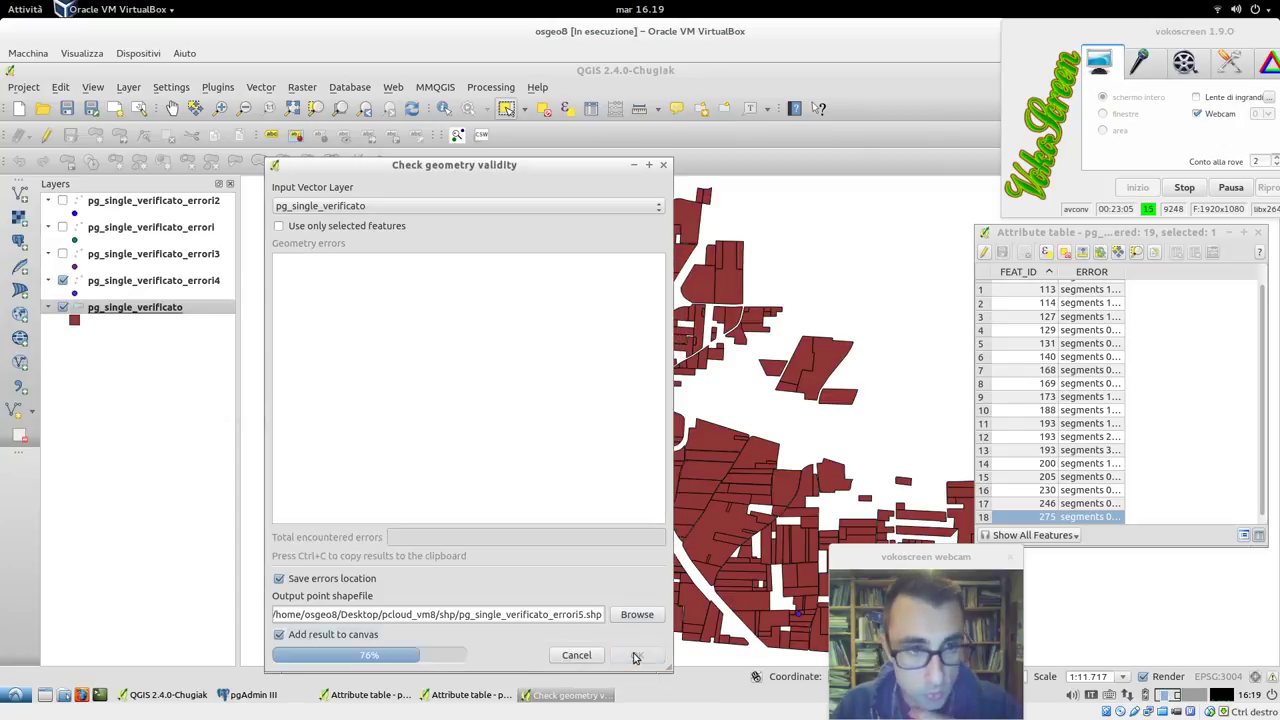
click(574, 656)
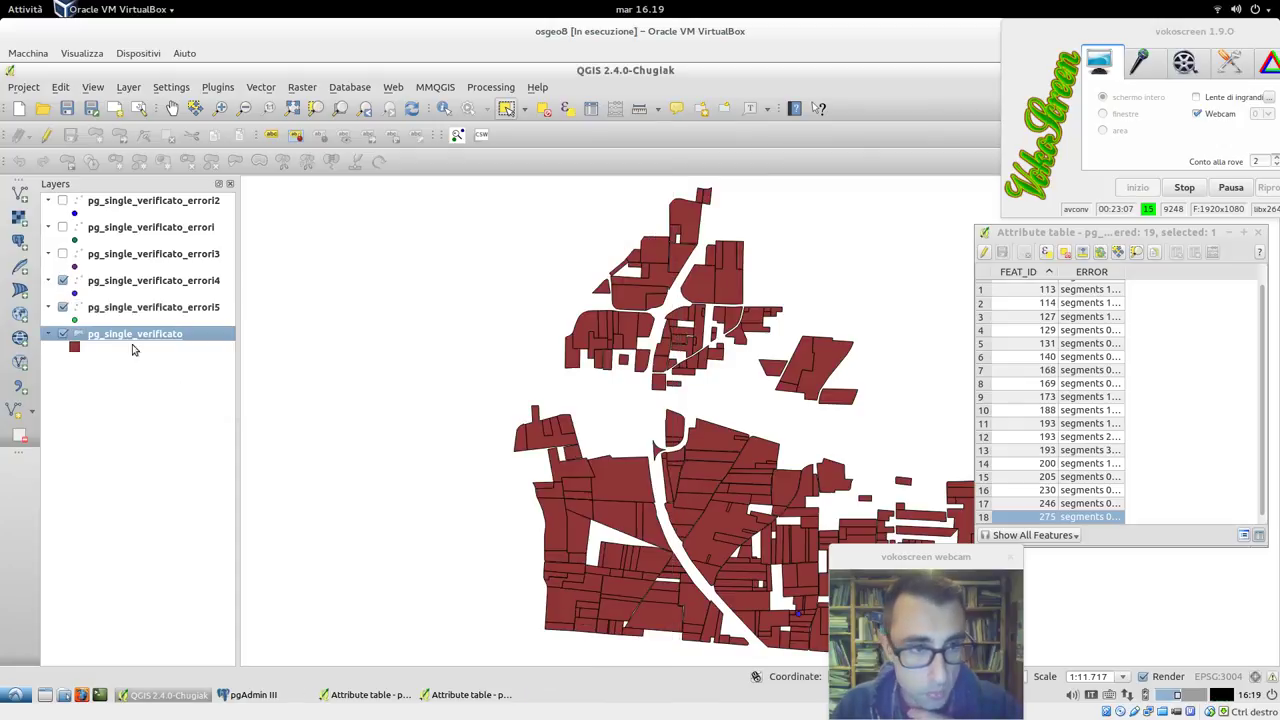
- Hide pg_single_verificato_errori4, look at the attribute table of pg_single_verificato_errori5, and close the open attribute tables
click(62, 281)
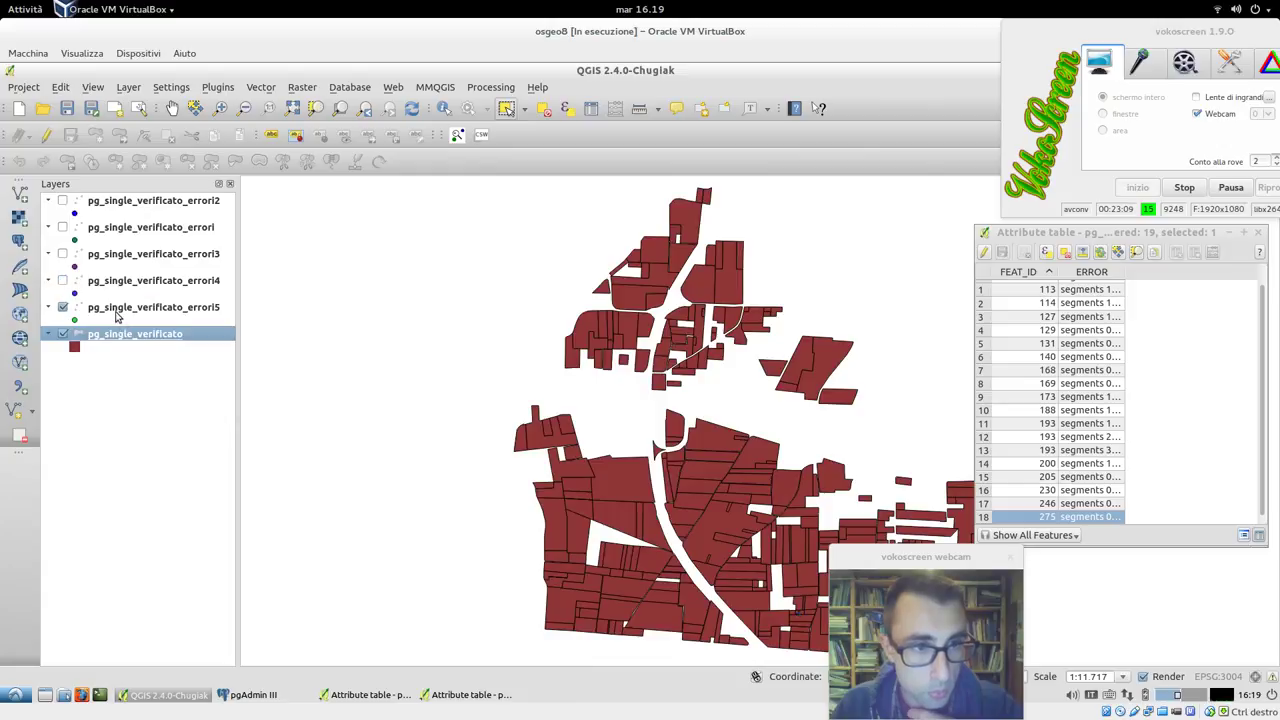
right_click(117, 312)
click(201, 432)
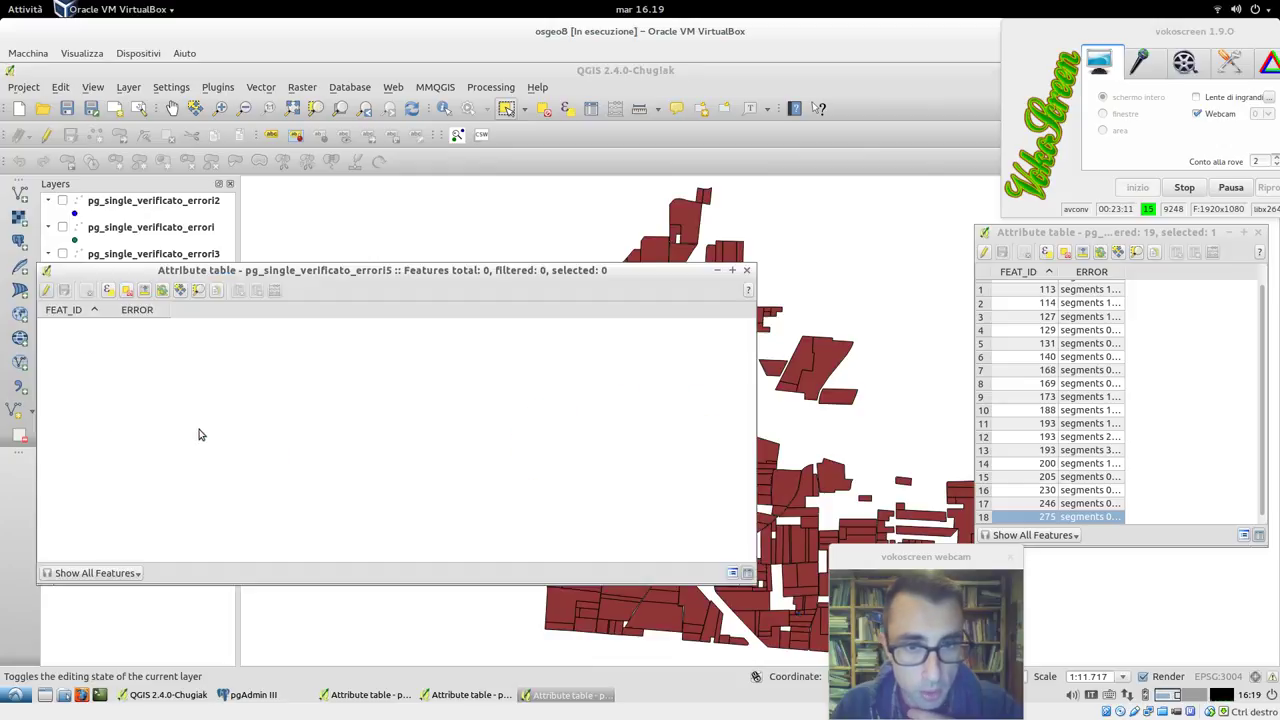
click(746, 271)
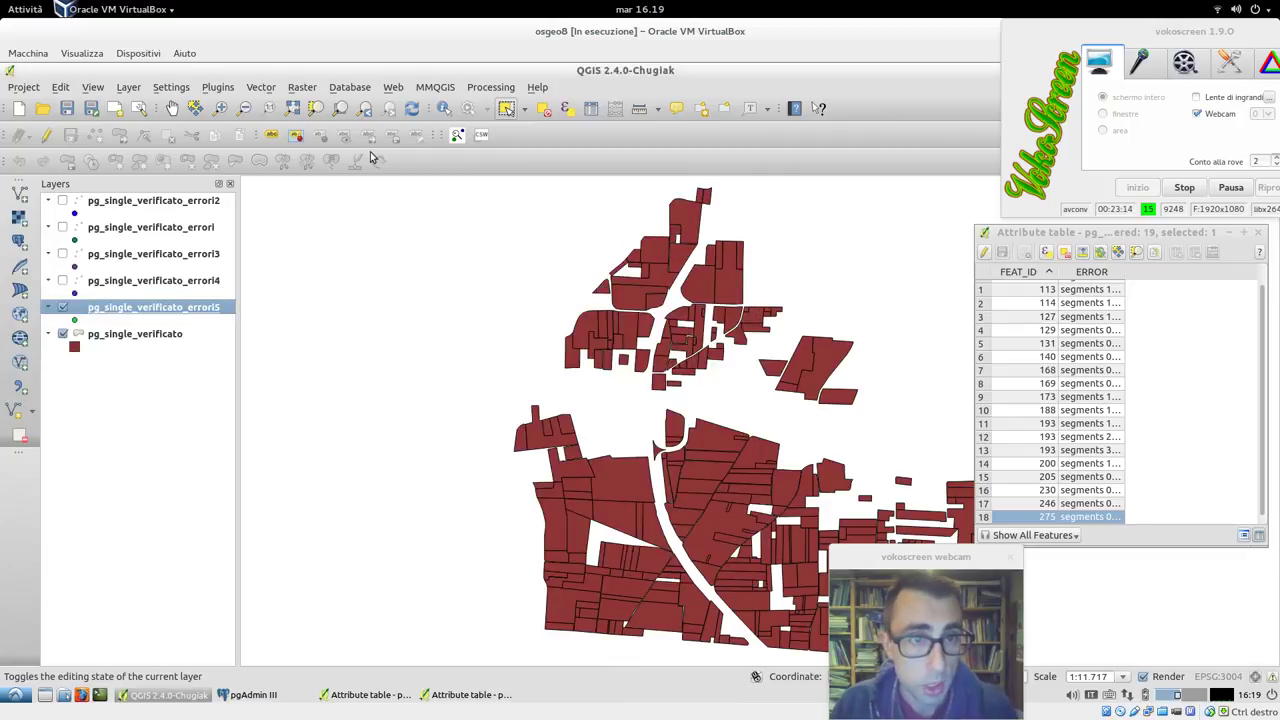
click(1258, 232)
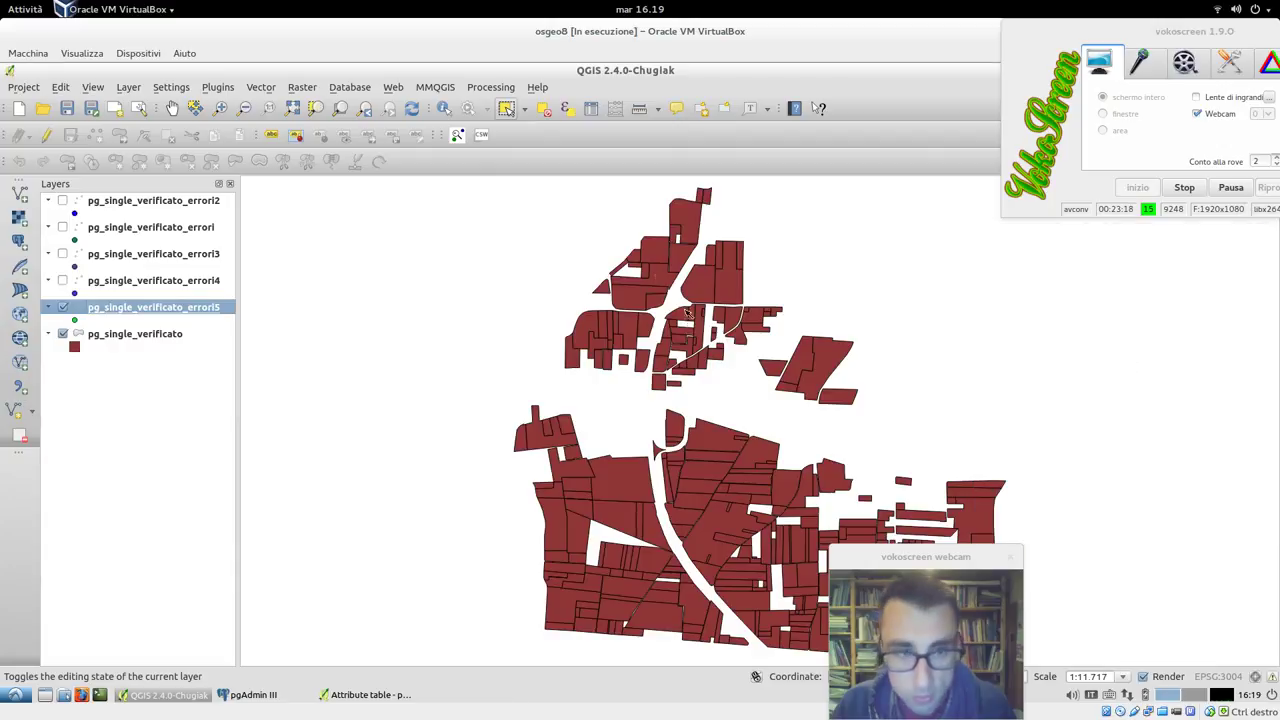
- Open DB Manager, connect to the PostGIS database esercizi (local) and select its public schema
click(349, 87)
mouse_move(376, 104)
click(428, 110)
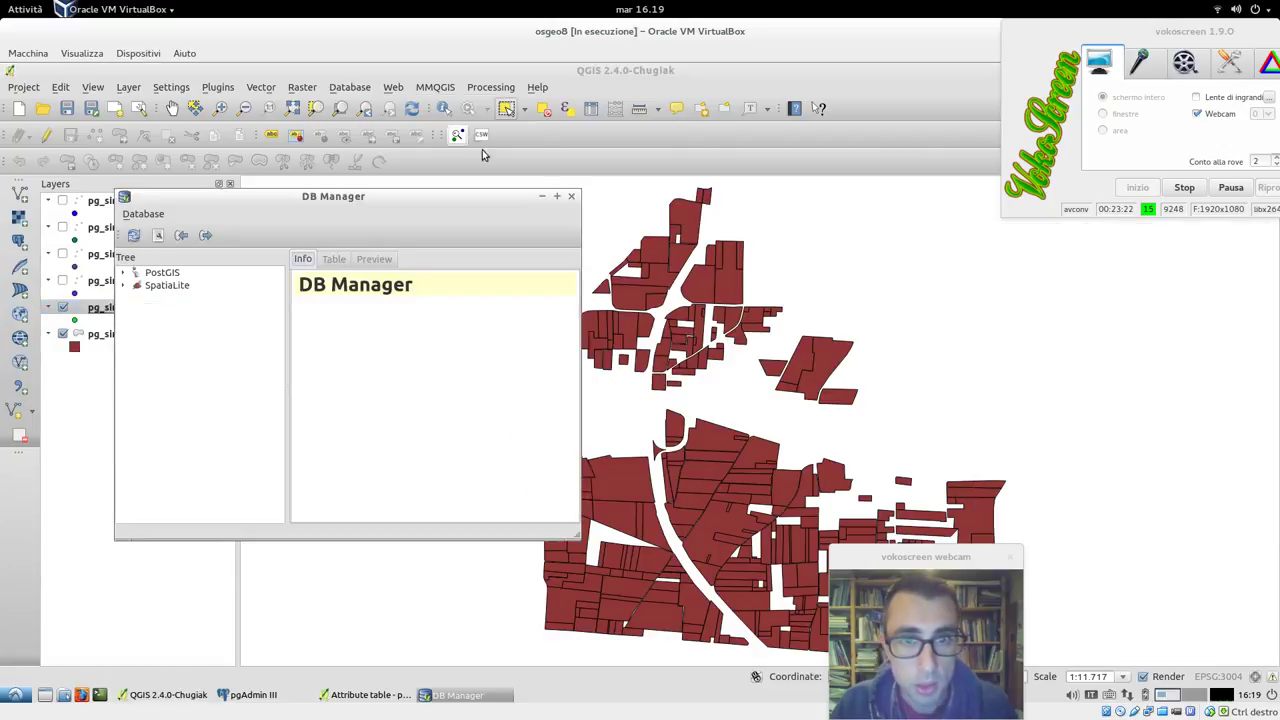
double_click(165, 286)
double_click(163, 274)
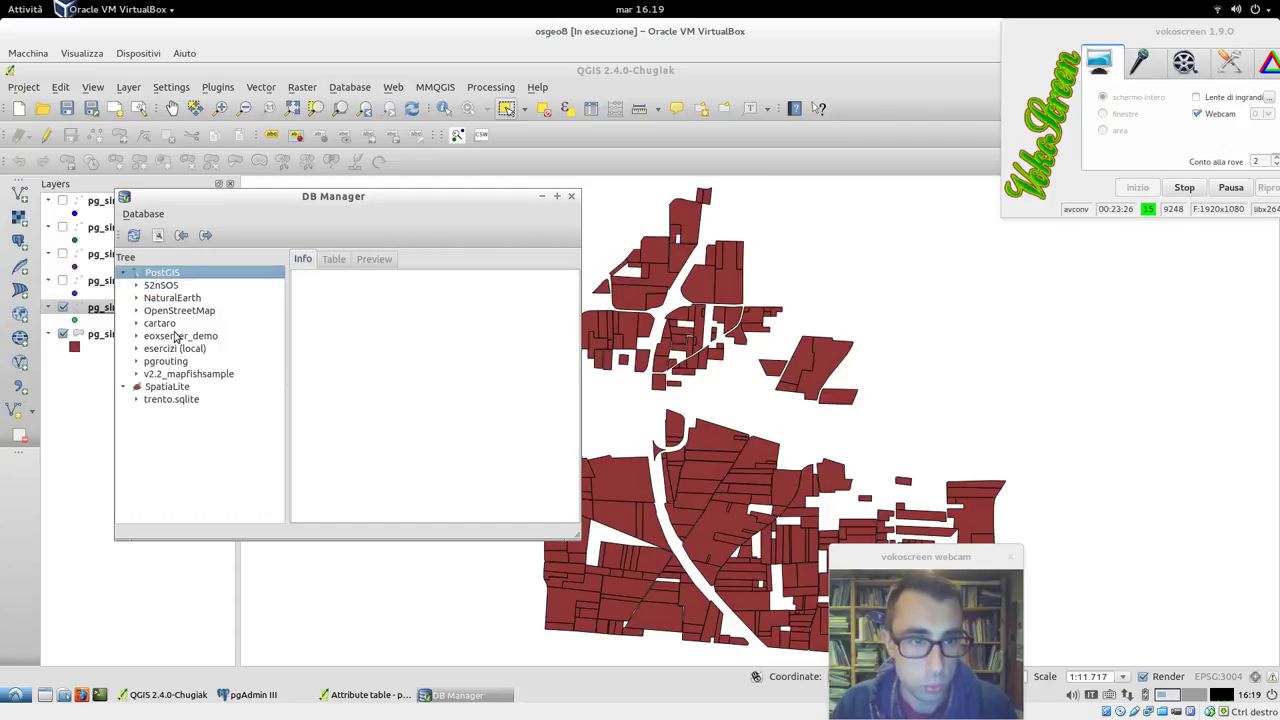
double_click(186, 349)
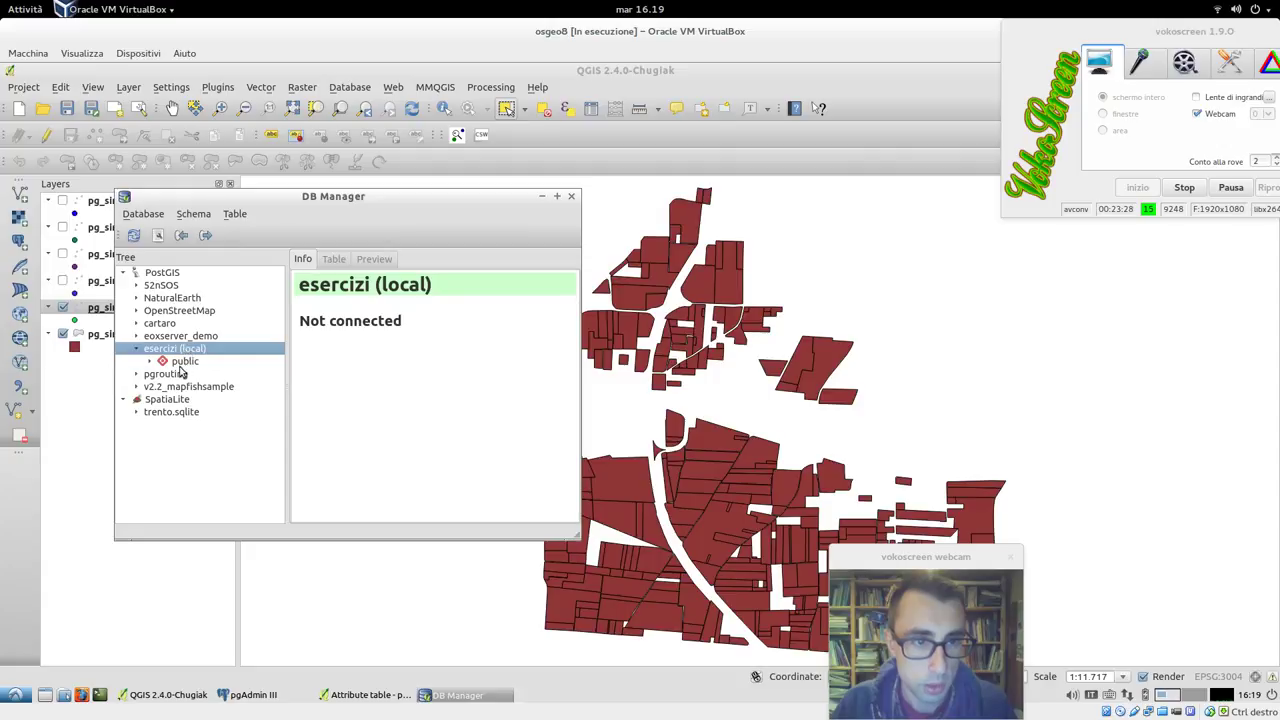
click(183, 362)
- Try importing the pg_single_verificato layer into the public schema as a new table named pg_single_verificato
click(181, 235)
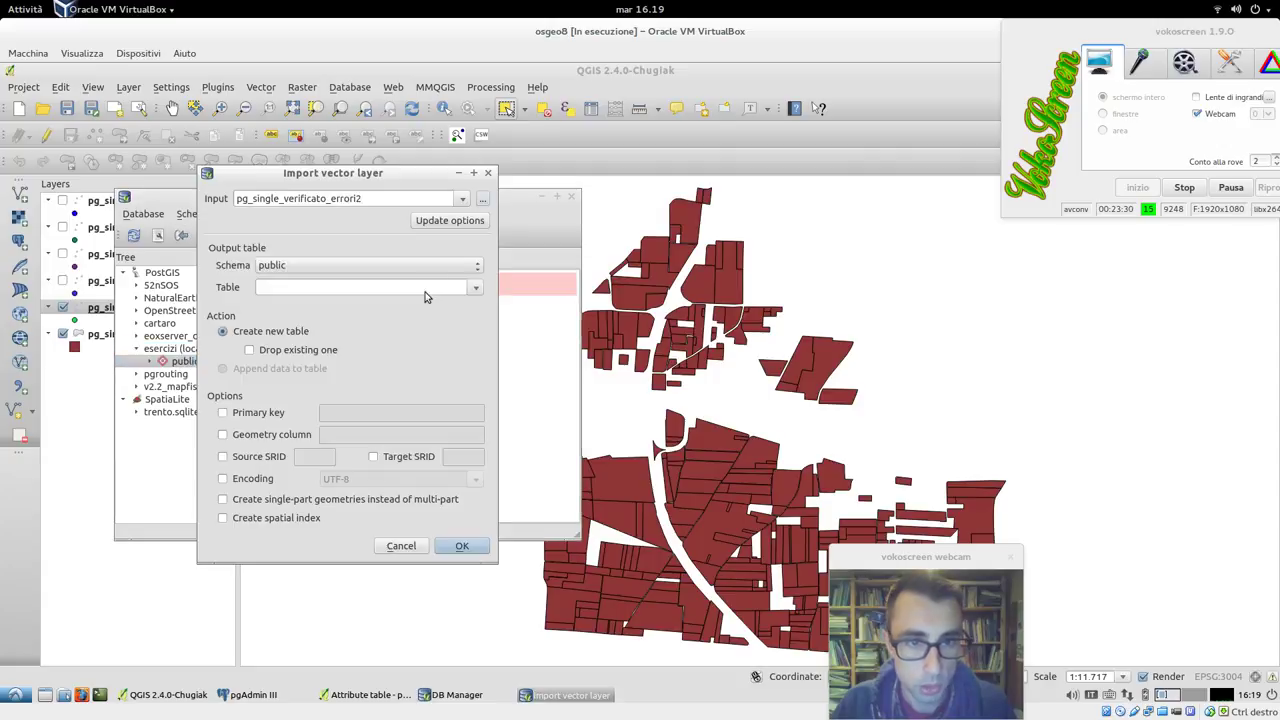
click(450, 222)
click(464, 200)
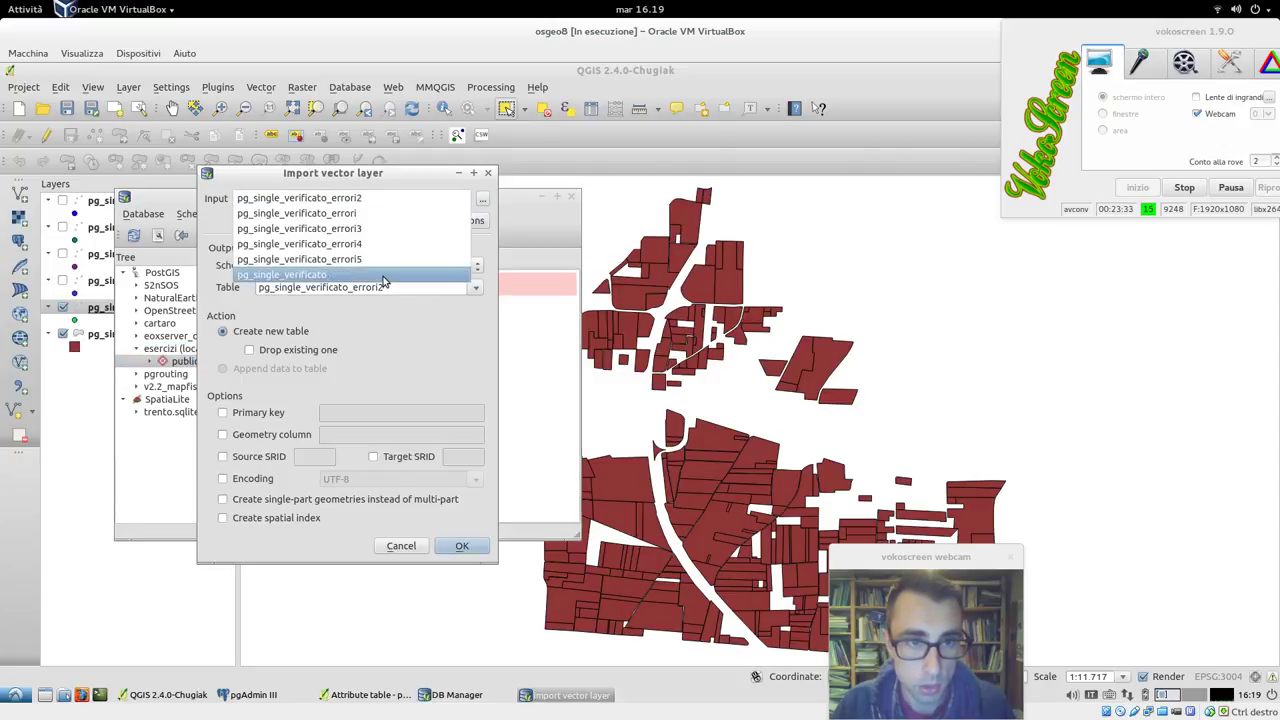
click(383, 276)
click(445, 223)
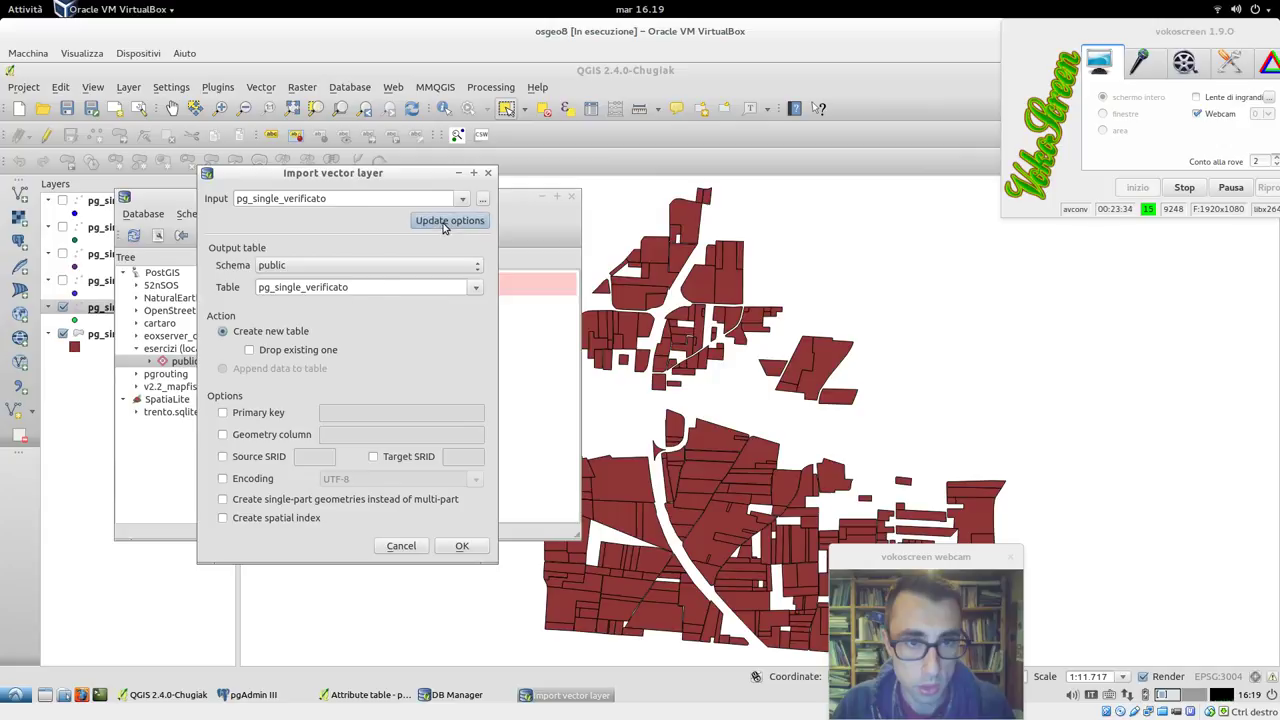
click(462, 547)
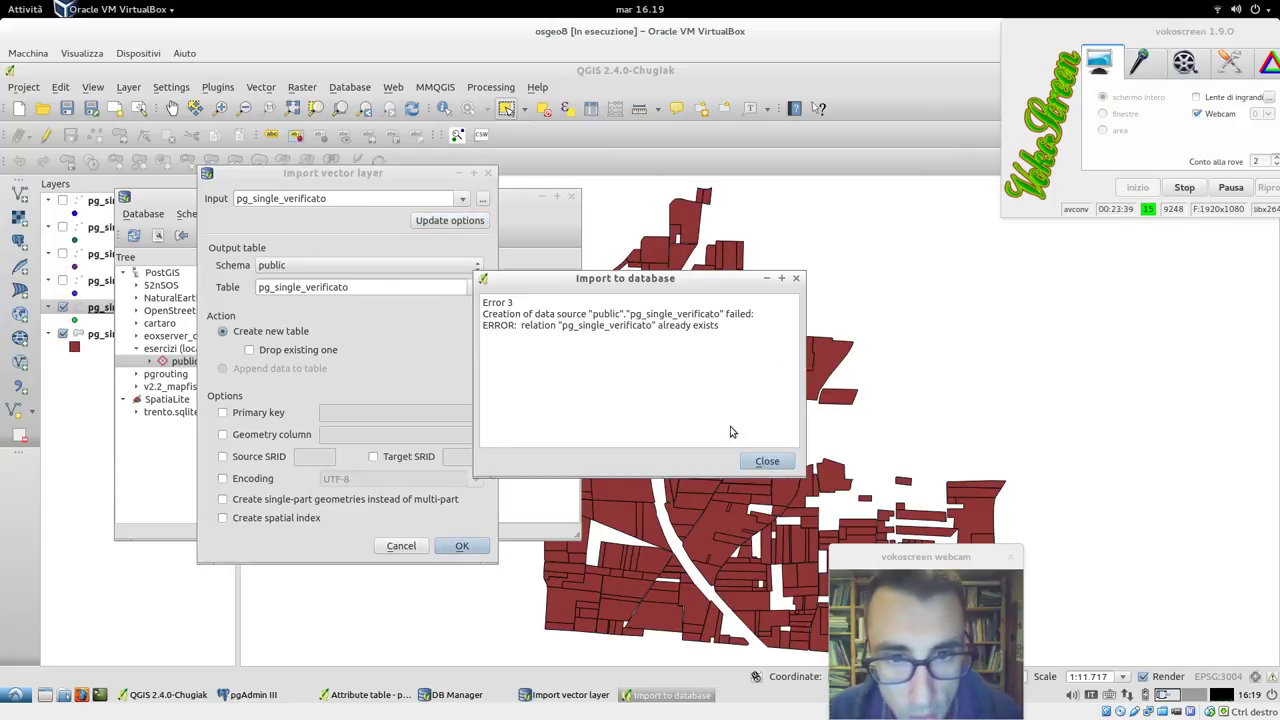
click(767, 461)
- Try the import again with the table name pg_single_verificato1, then cancel it and close DB Manager
click(356, 287)
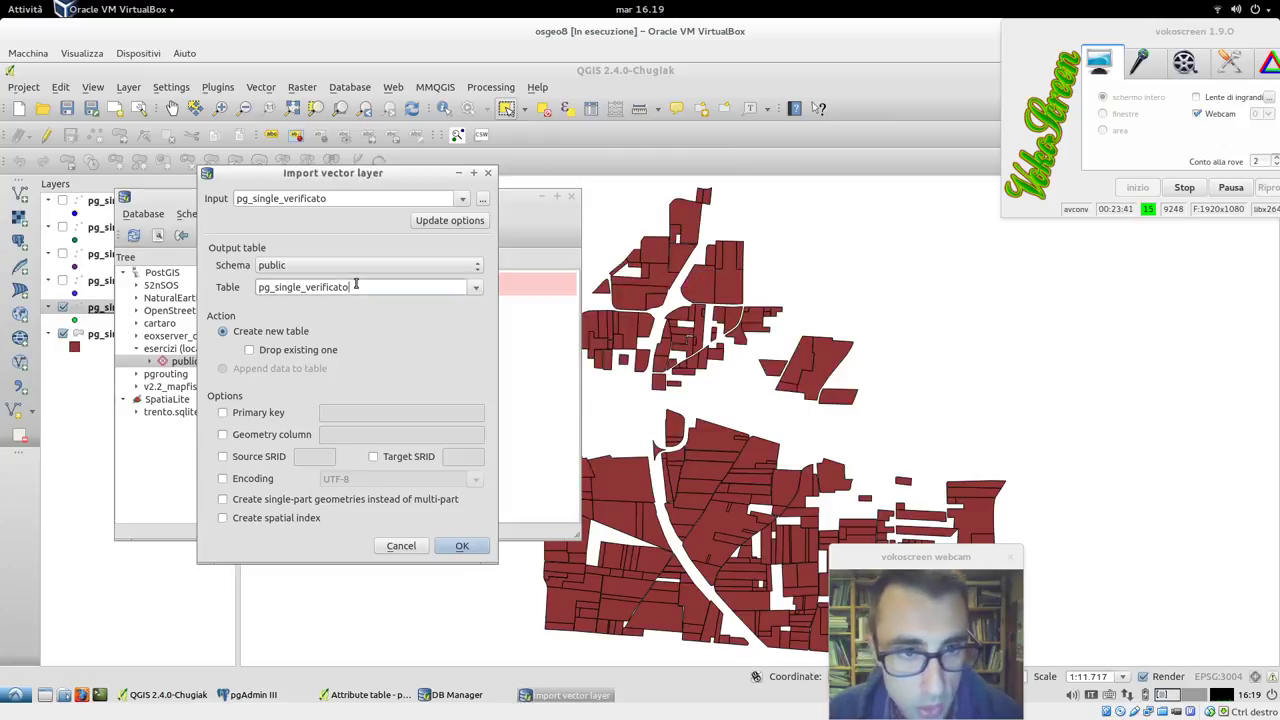
click(474, 545)
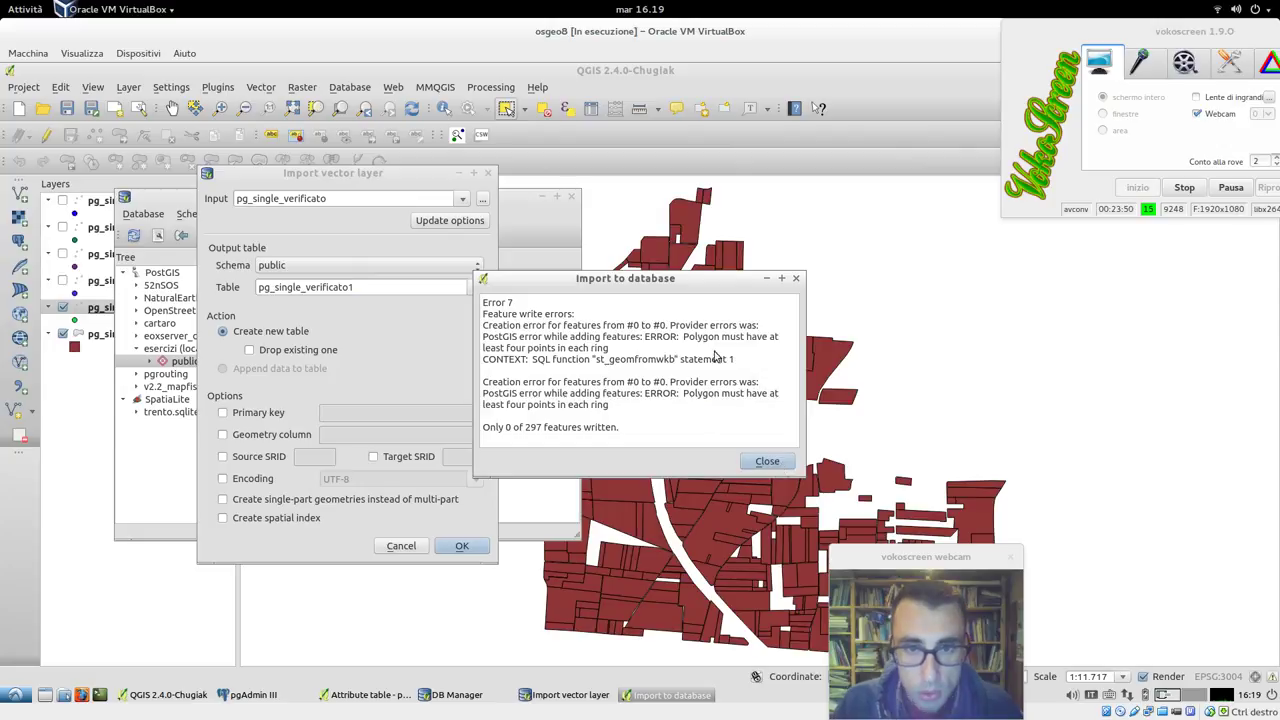
click(760, 461)
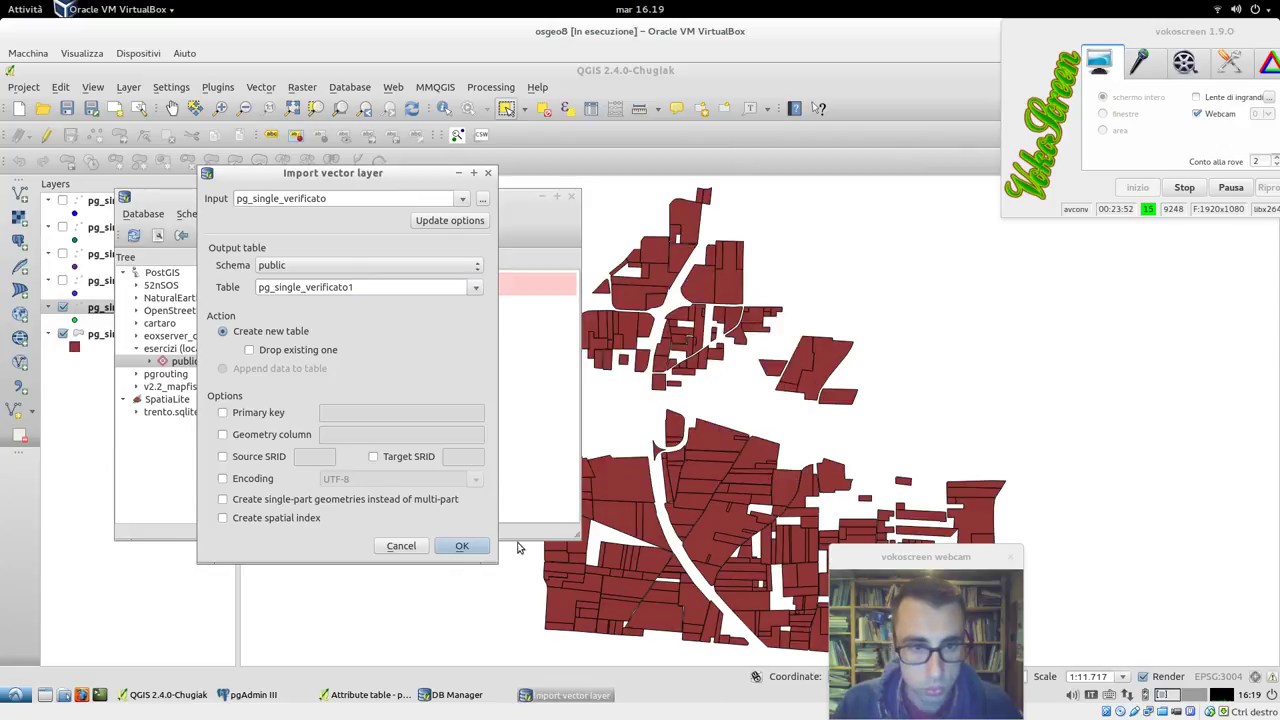
click(403, 546)
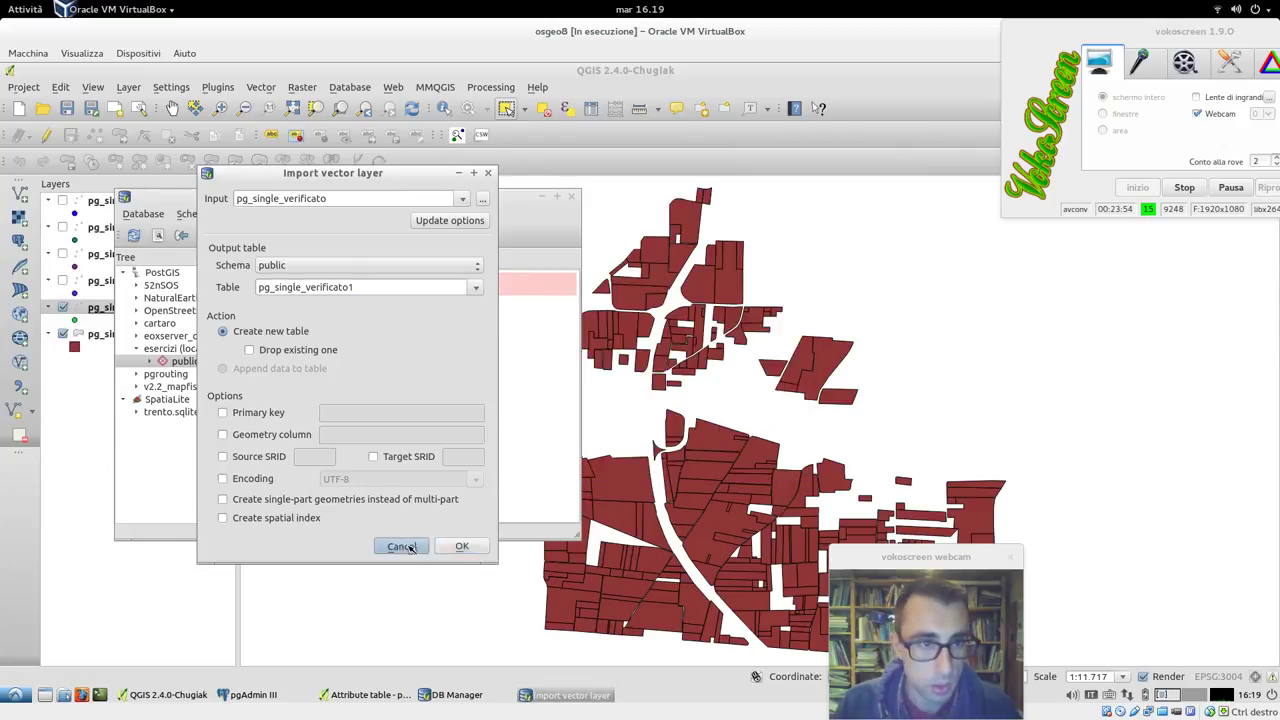
click(571, 196)
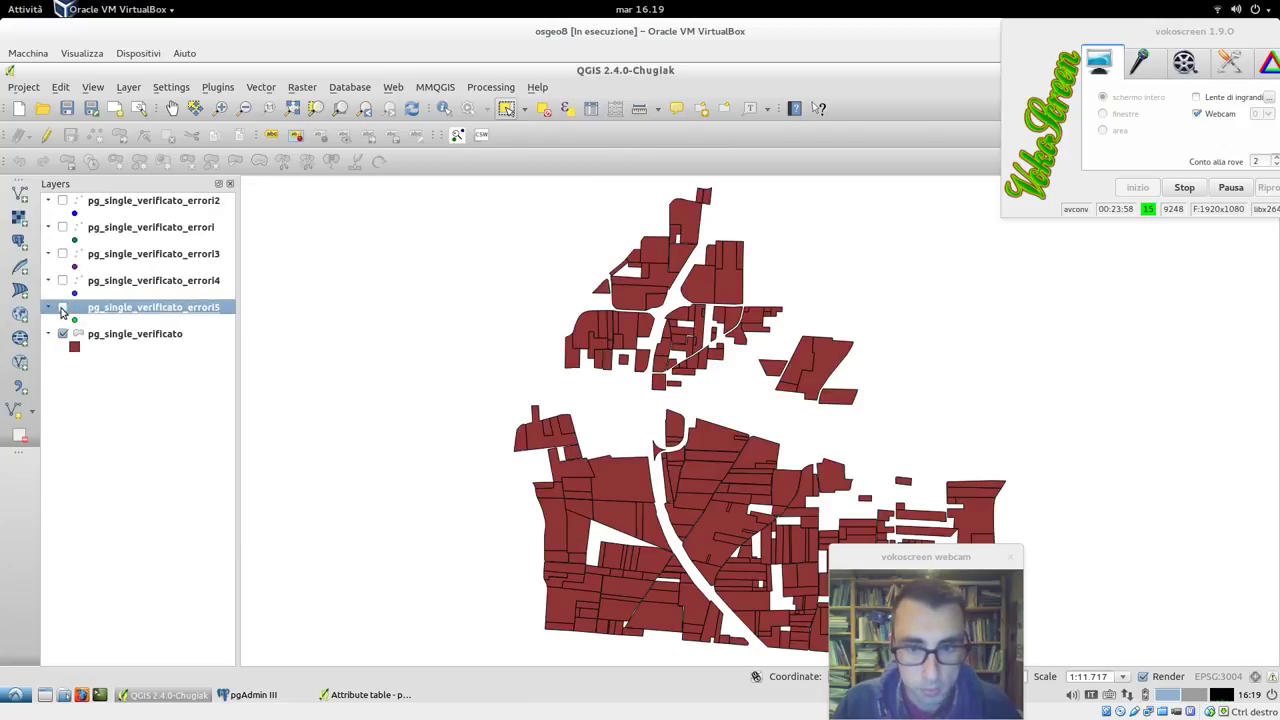
- Run Check geometry validity on the whole pg_single_verificato layer without saving, and inspect the location of feature 3's errors
click(154, 338)
right_click(156, 338)
click(170, 345)
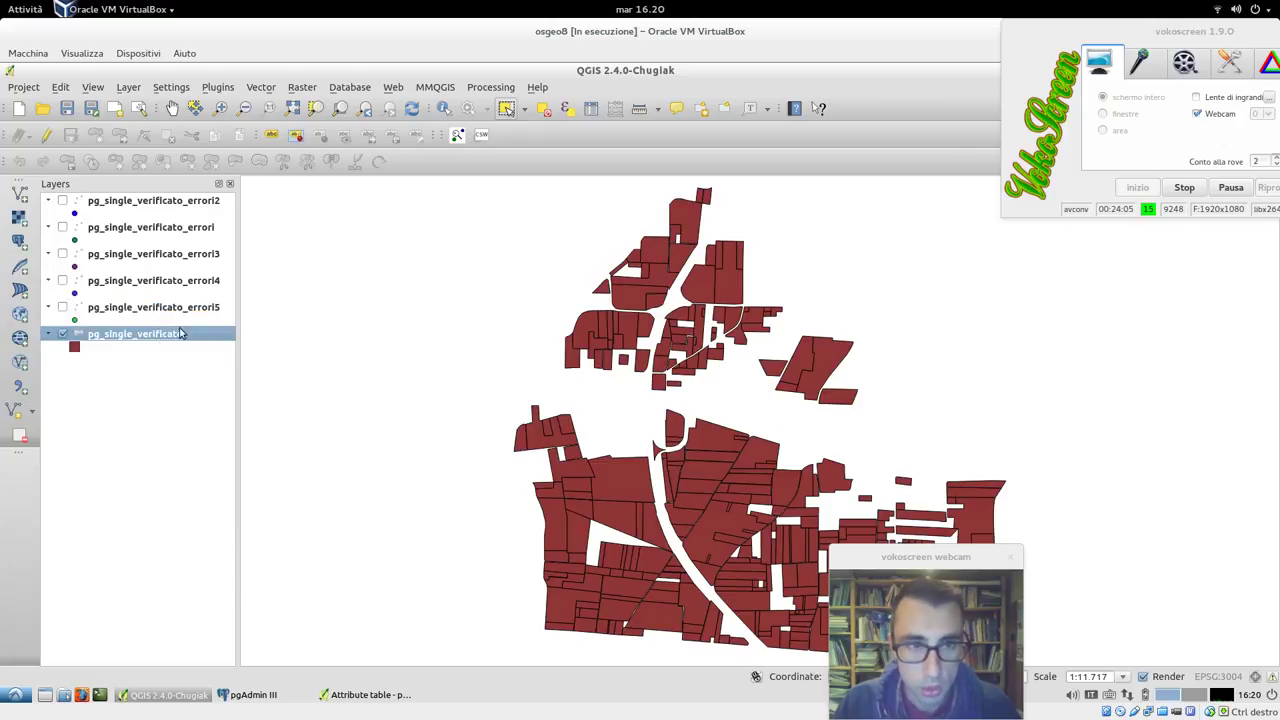
click(262, 87)
mouse_move(330, 165)
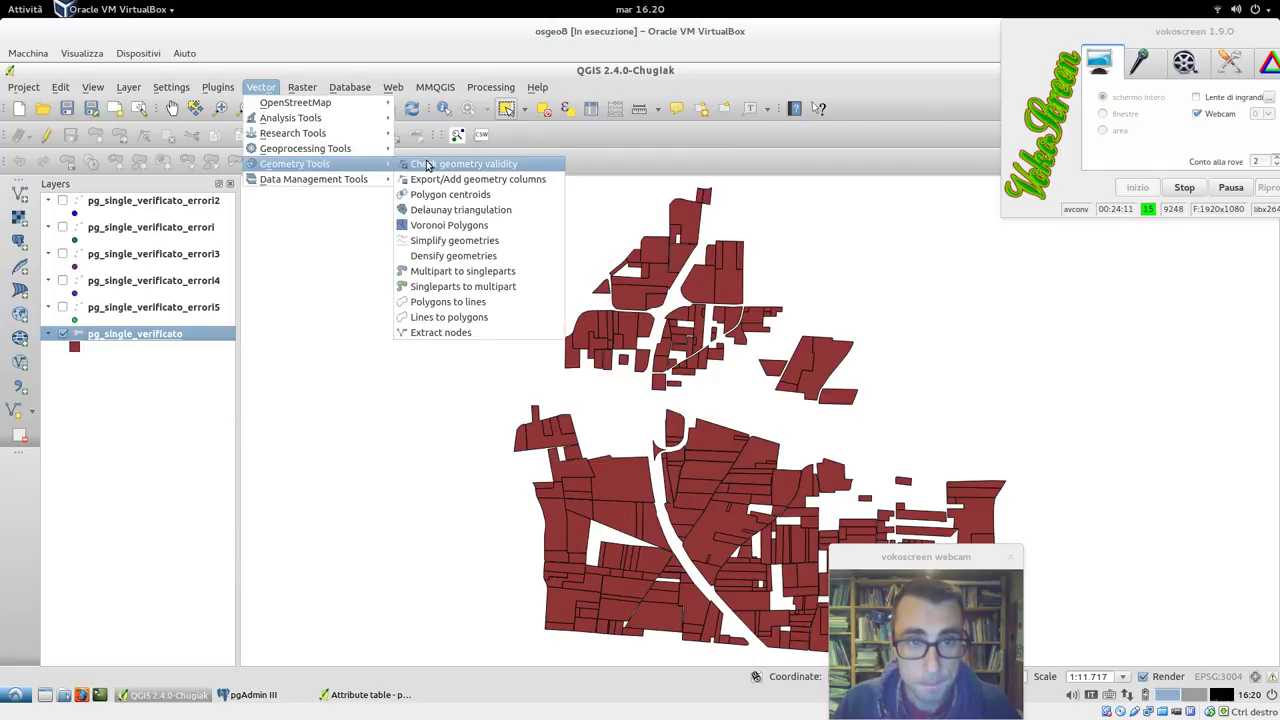
click(428, 165)
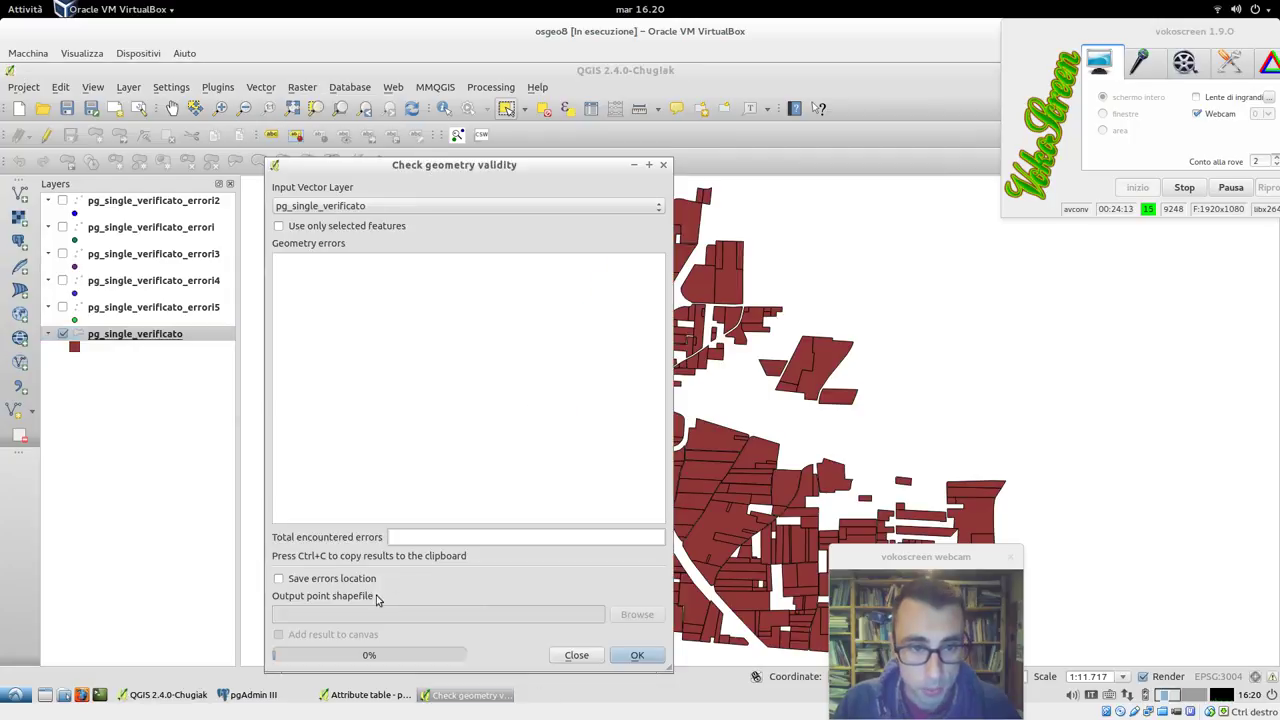
click(648, 660)
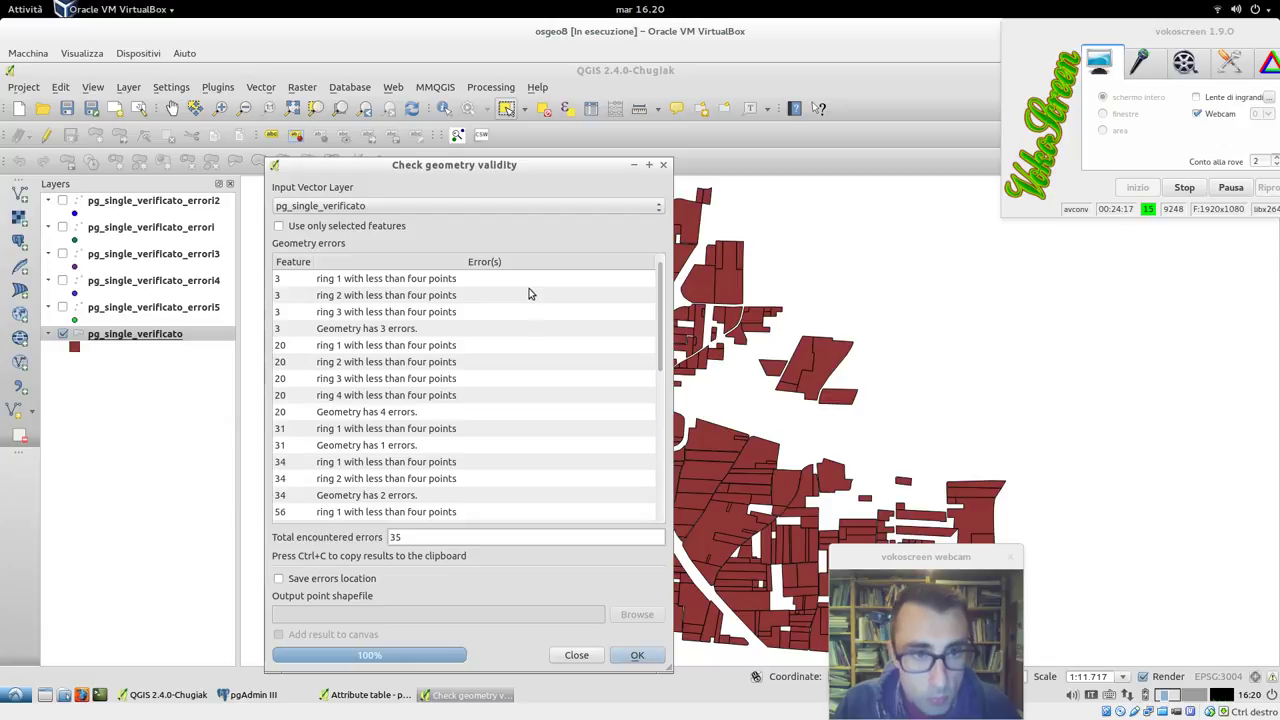
click(433, 328)
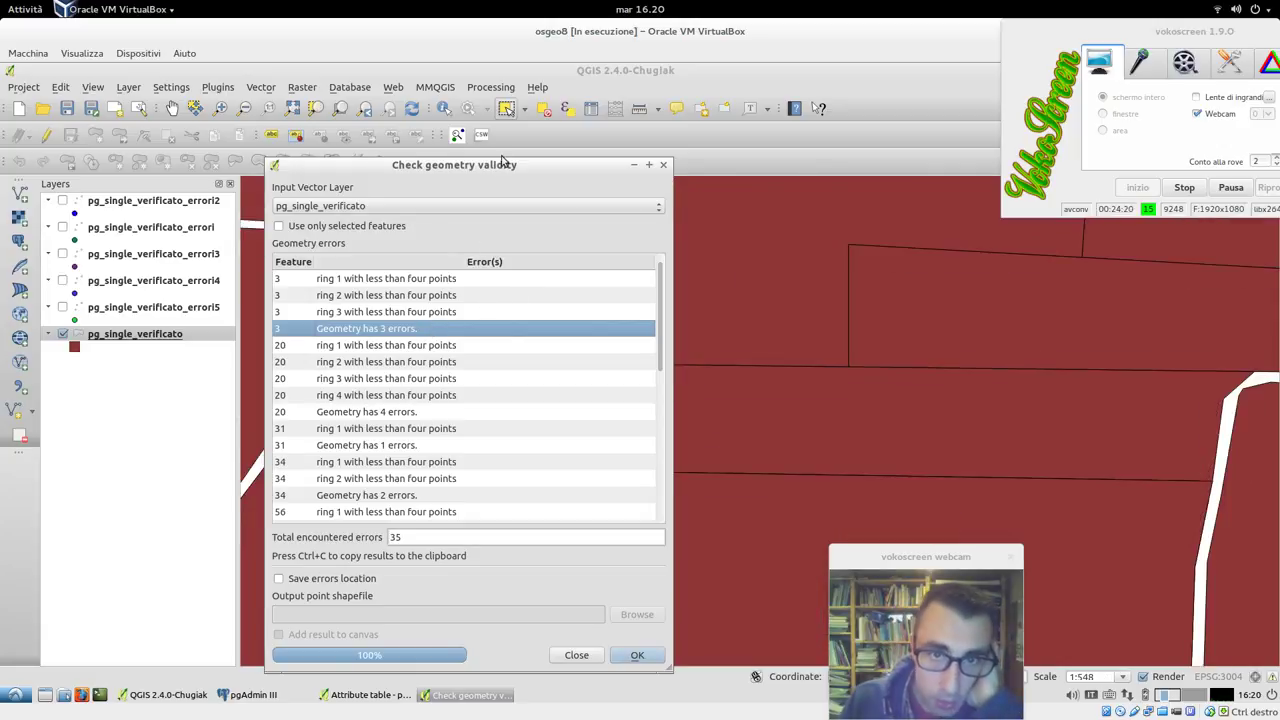
drag(423, 188, 444, 105)
- Rerun the validity check on pg_single_verificato, saving the error locations to pg_single_verificato_errori6.shp and adding the result to the canvas
click(385, 510)
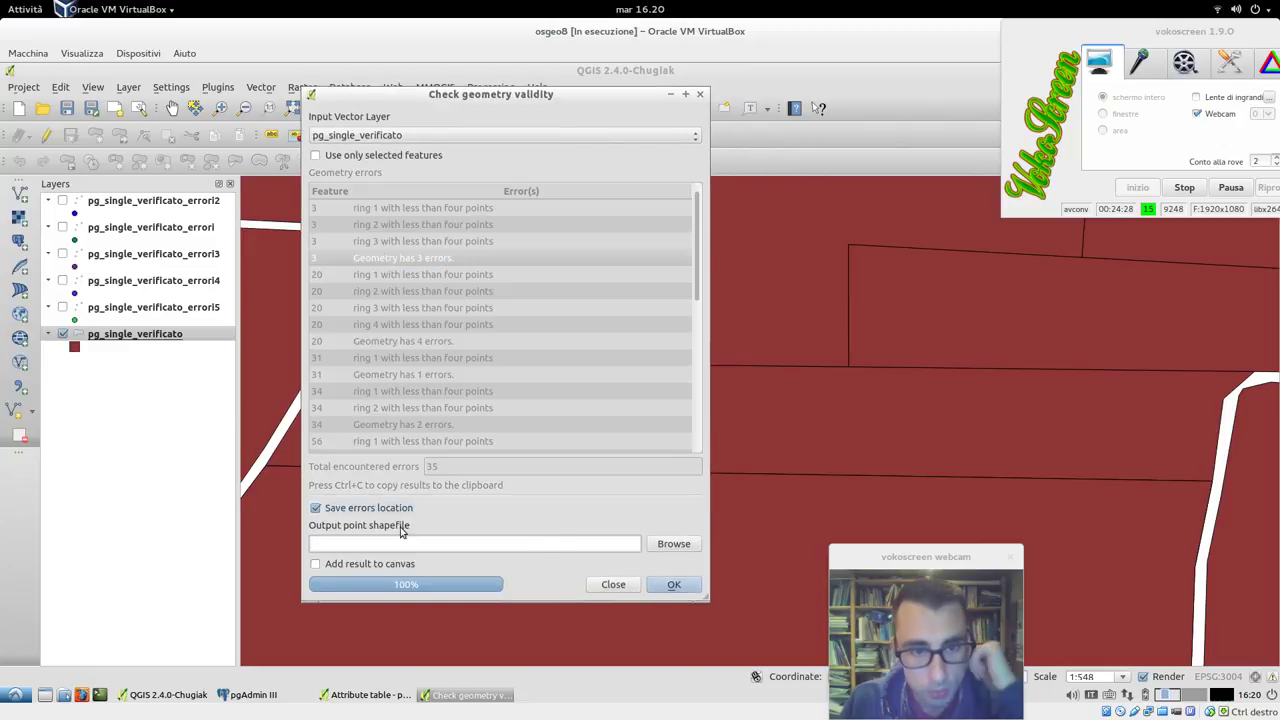
click(674, 544)
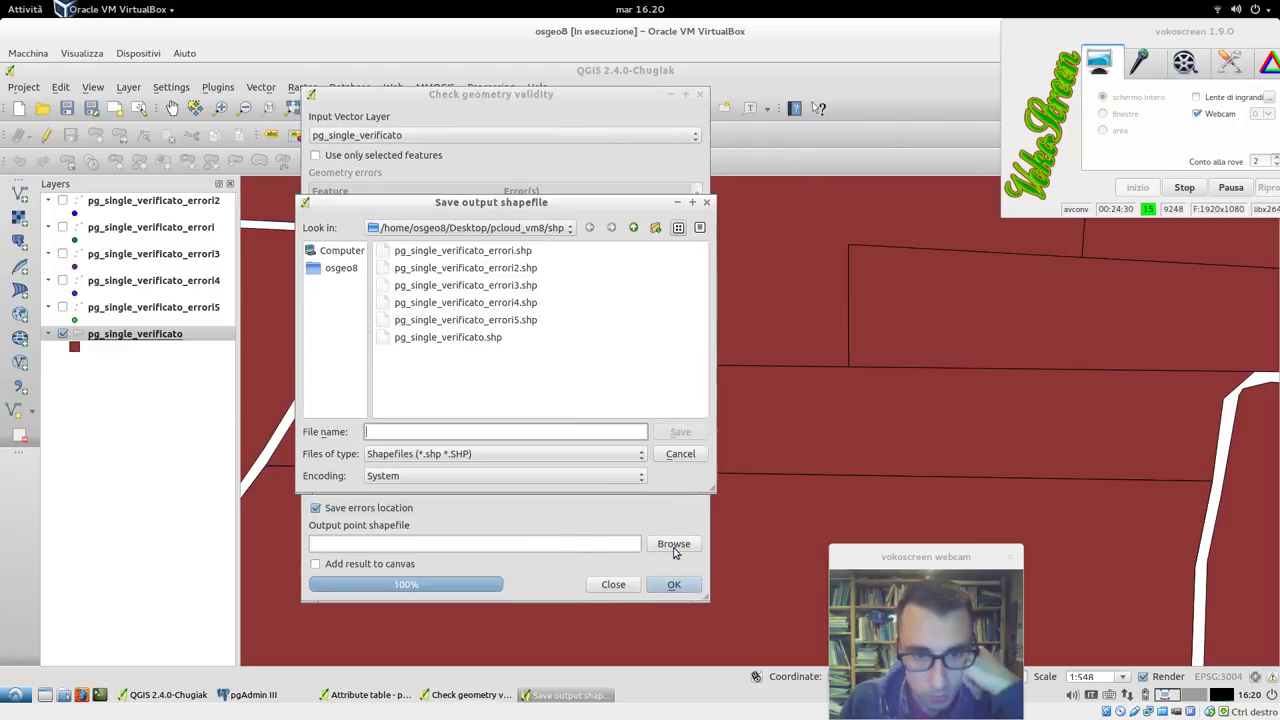
click(517, 320)
click(487, 432)
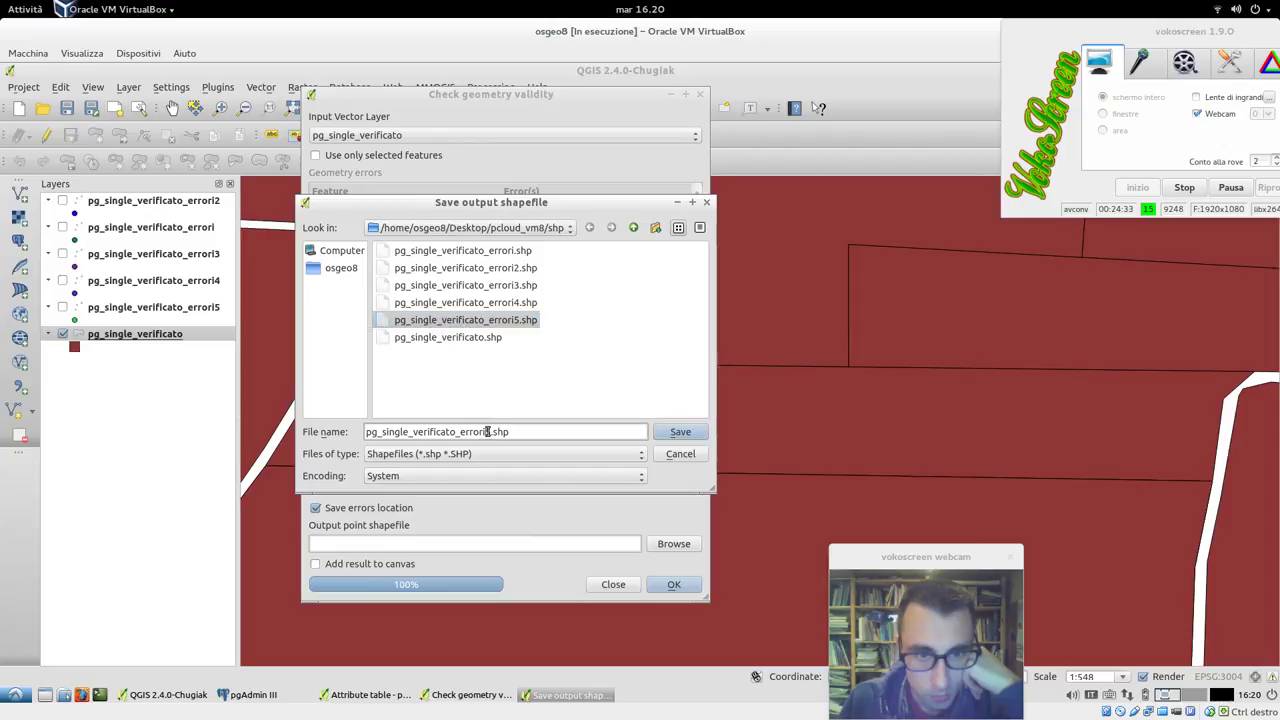
key(Delete)
text(6)
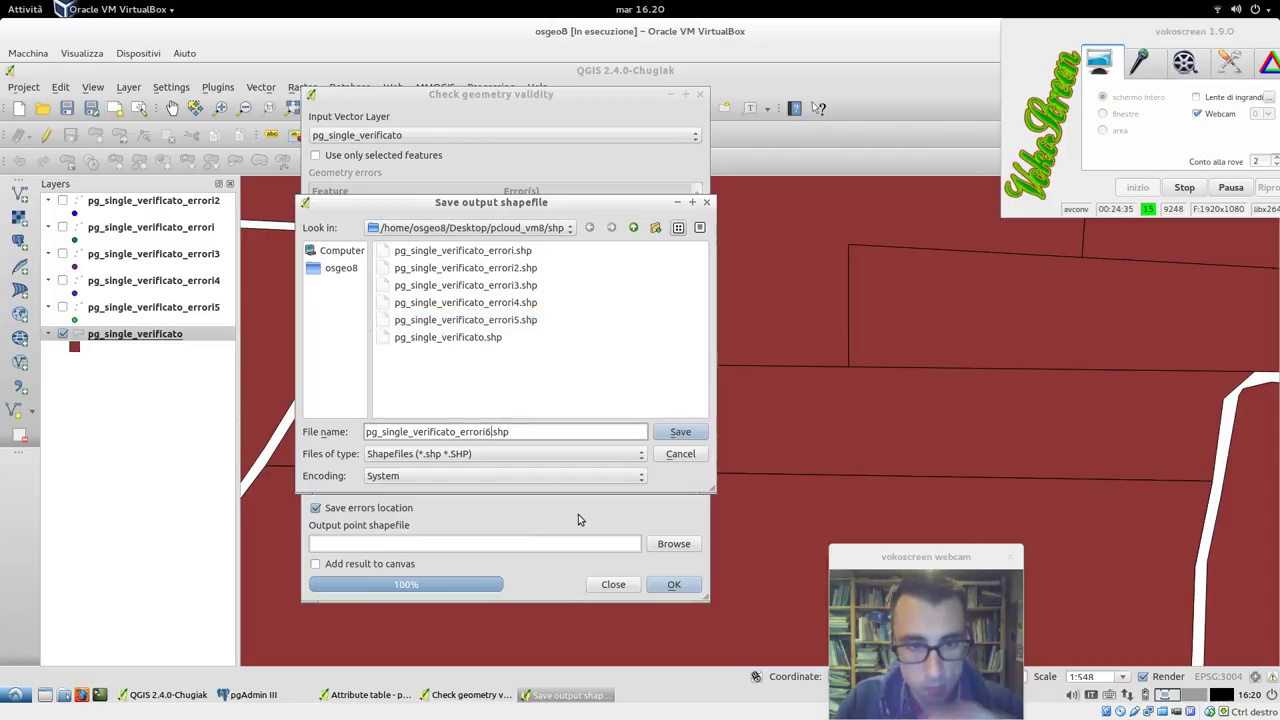
key(Return)
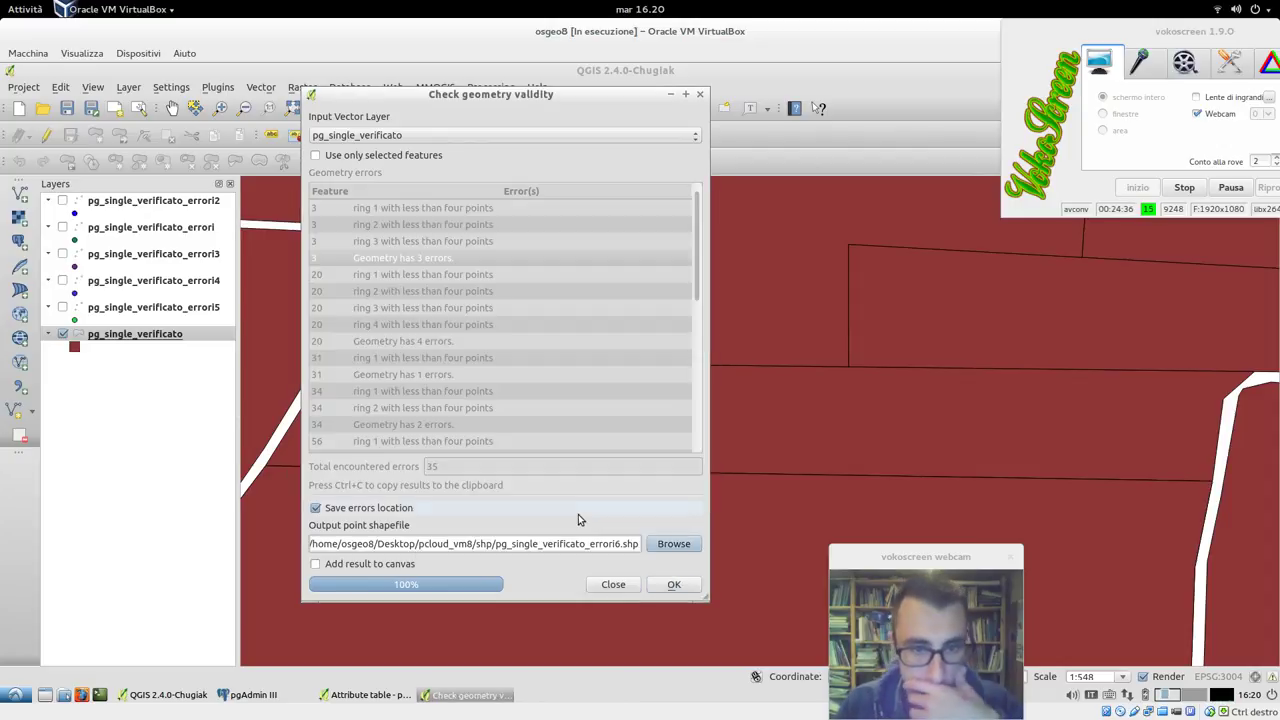
click(378, 565)
click(693, 589)
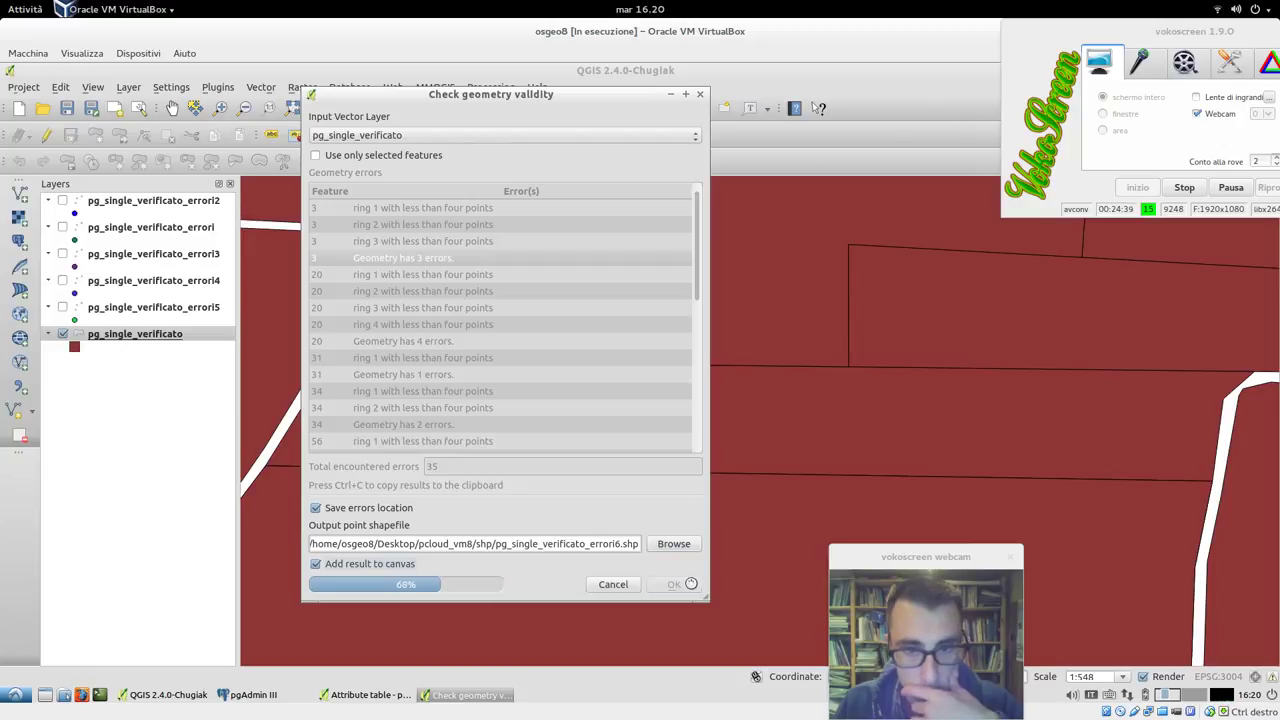
click(620, 584)
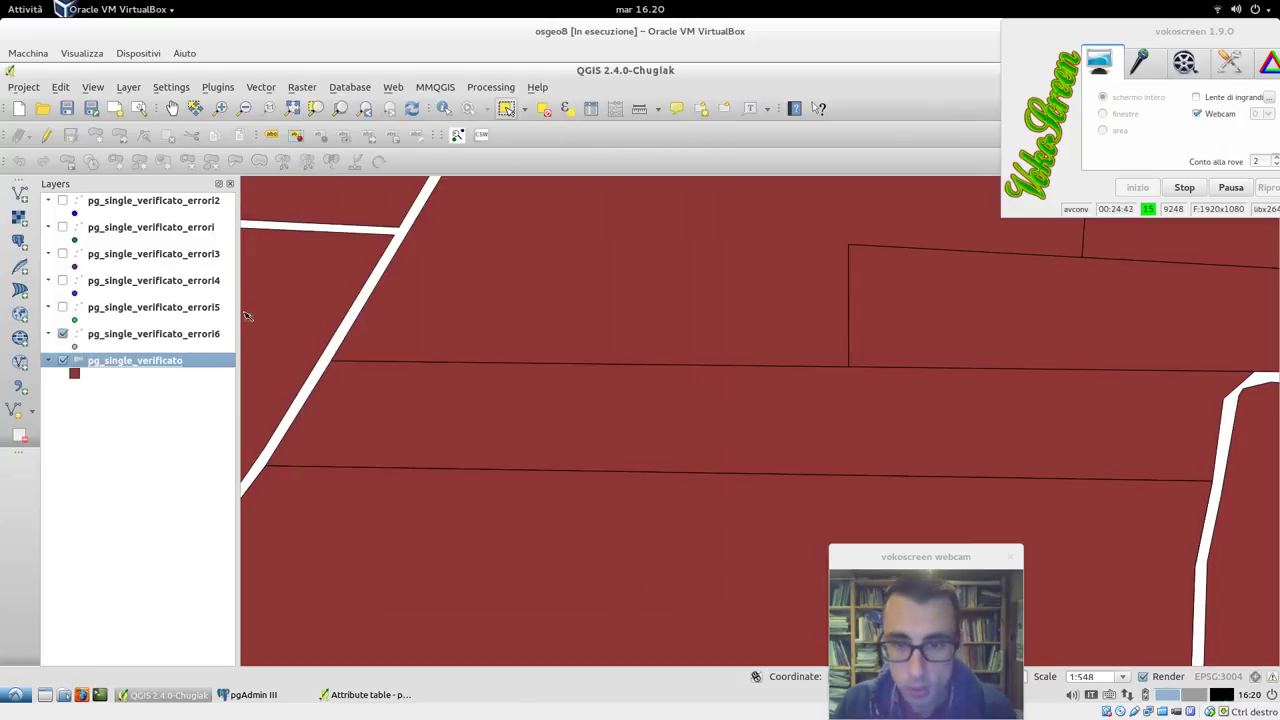
- Enable editing on pg_single_verificato and add a whole-number field named id, width 10, calculated with the expression $id
right_click(181, 369)
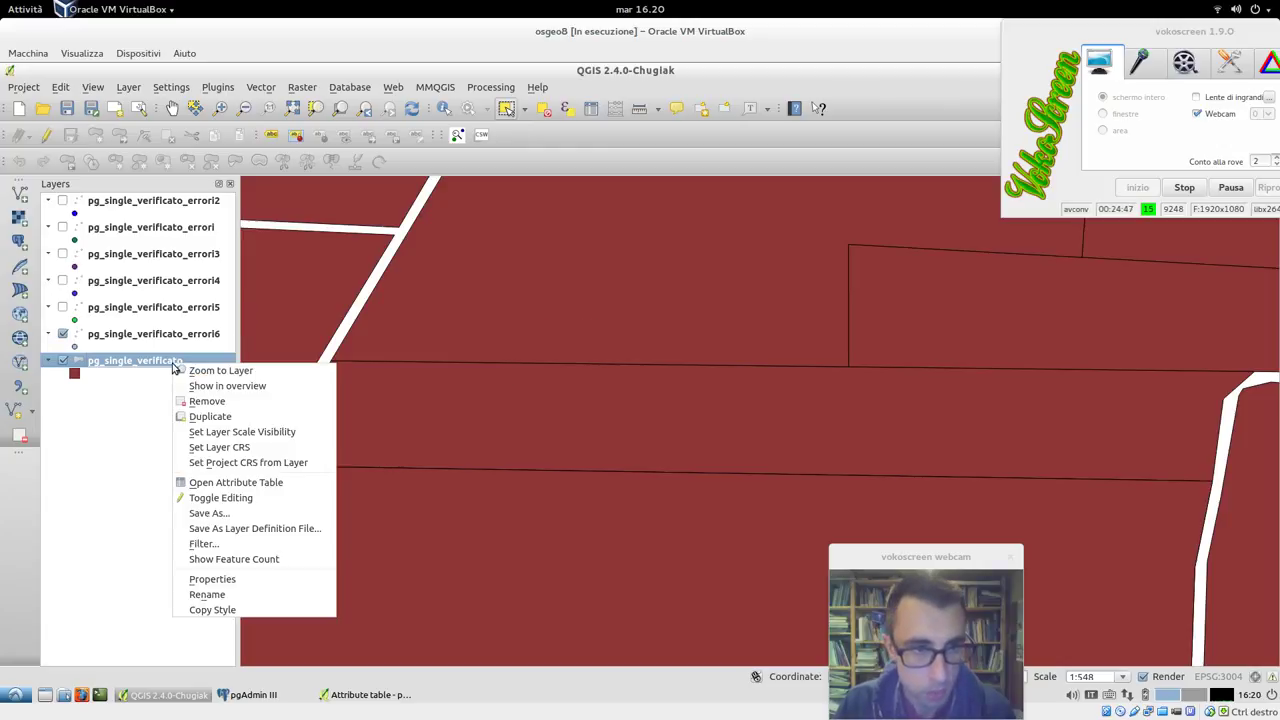
click(246, 483)
drag(1025, 232, 388, 198)
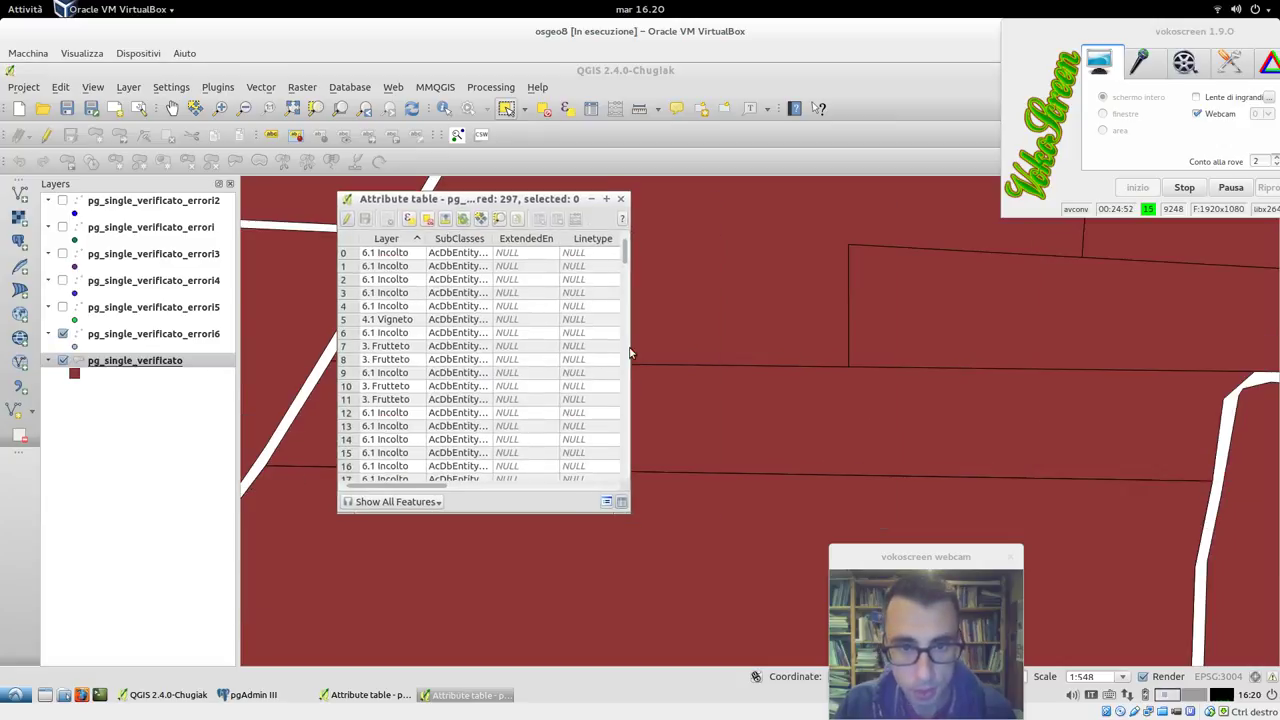
drag(624, 347, 1146, 345)
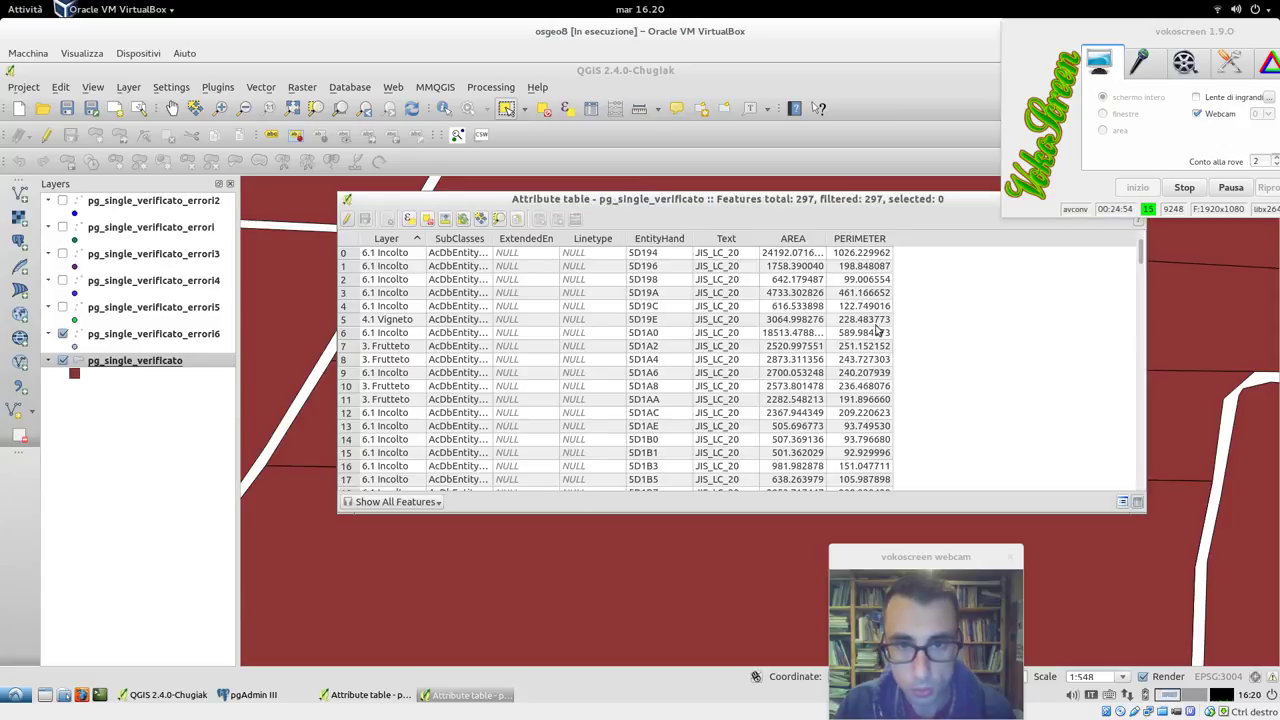
click(348, 219)
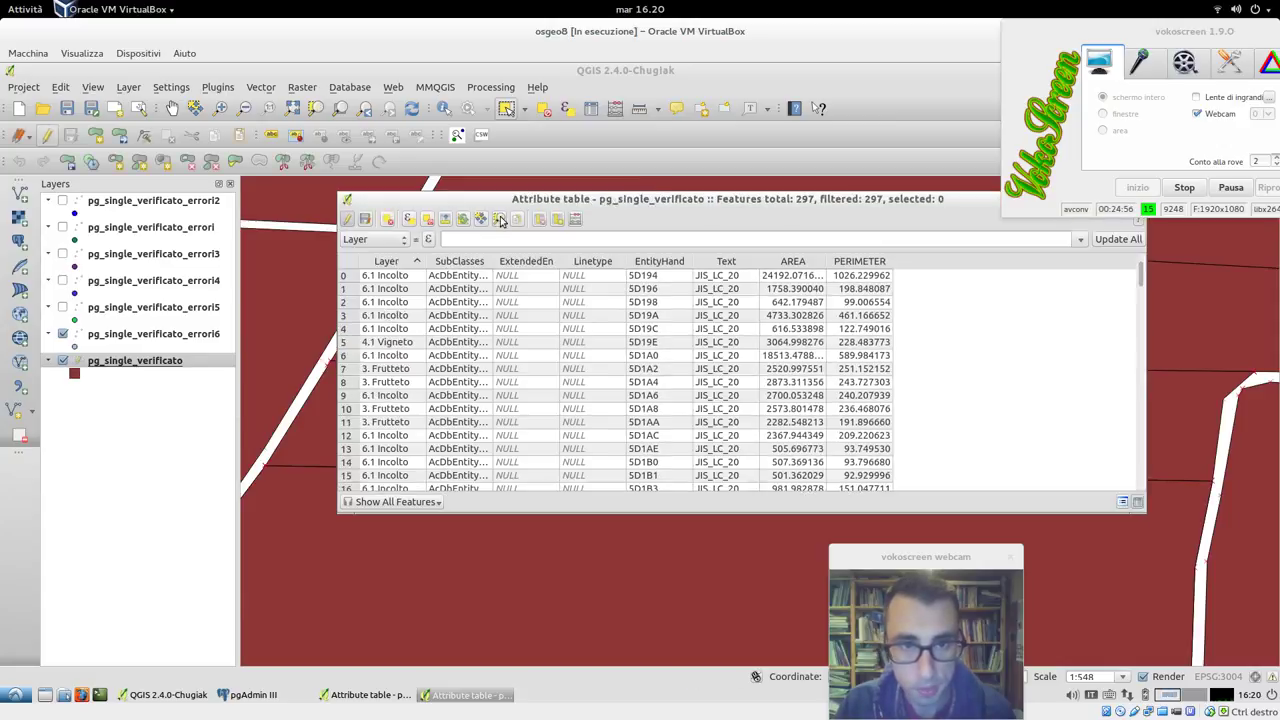
click(576, 220)
click(554, 220)
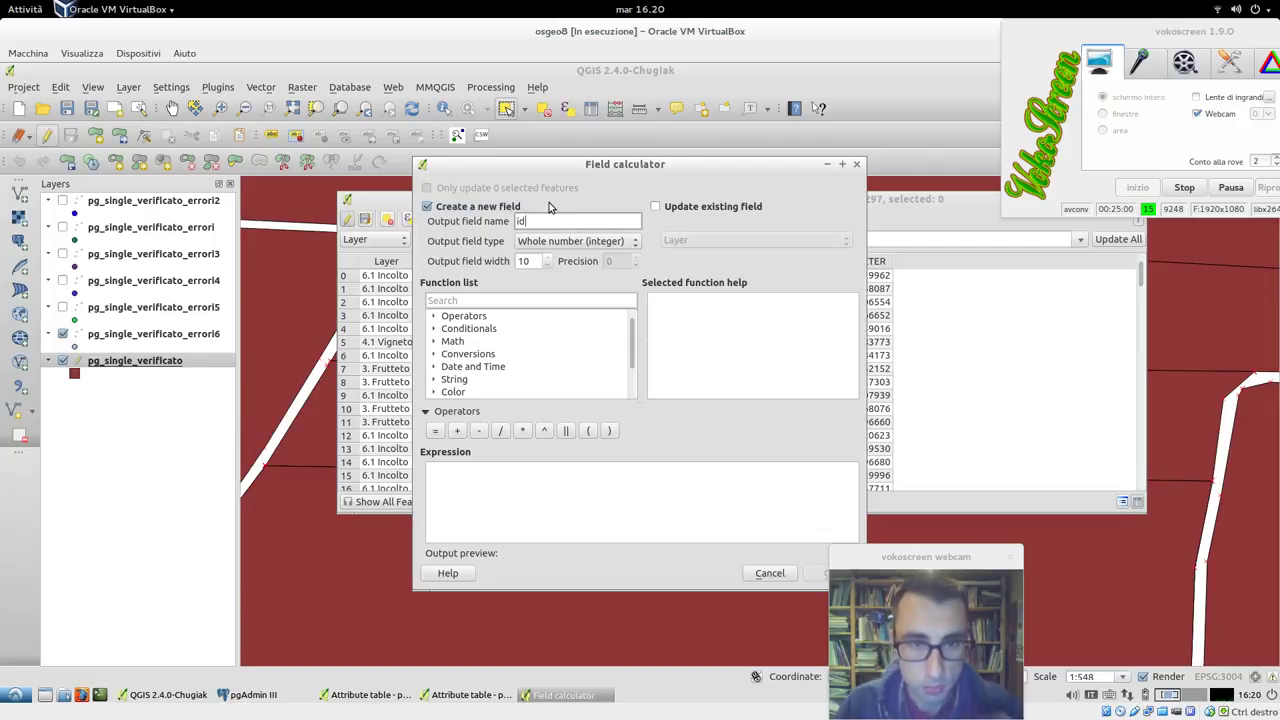
text(id)
click(529, 502)
text($id)
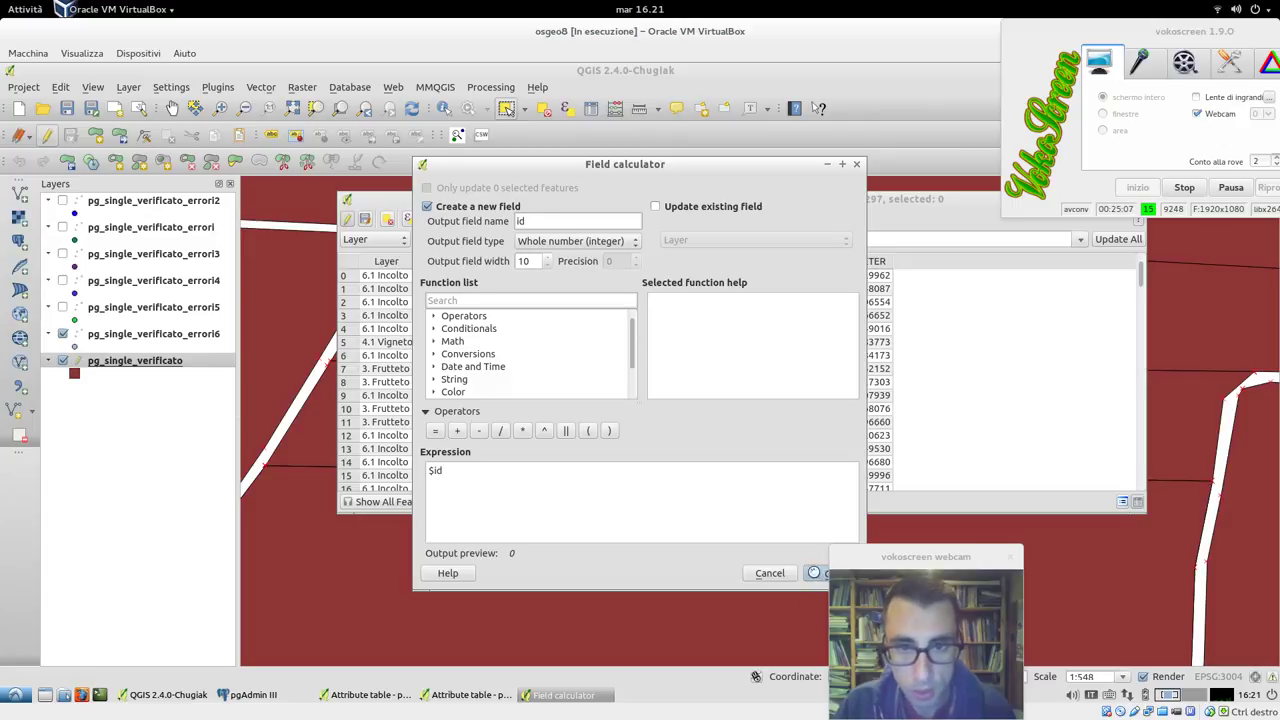
click(815, 574)
- Select the feature with id 3, examine its vertices with the Node Tool and clear the selection
click(916, 318)
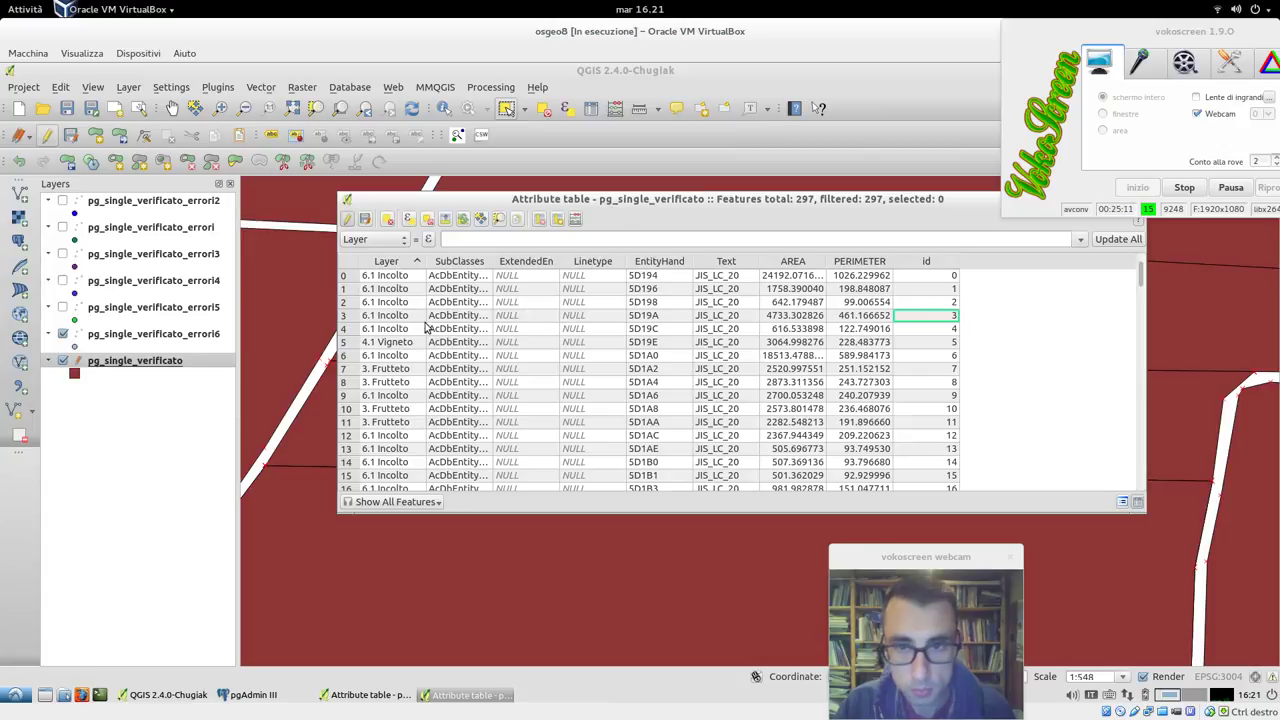
click(344, 315)
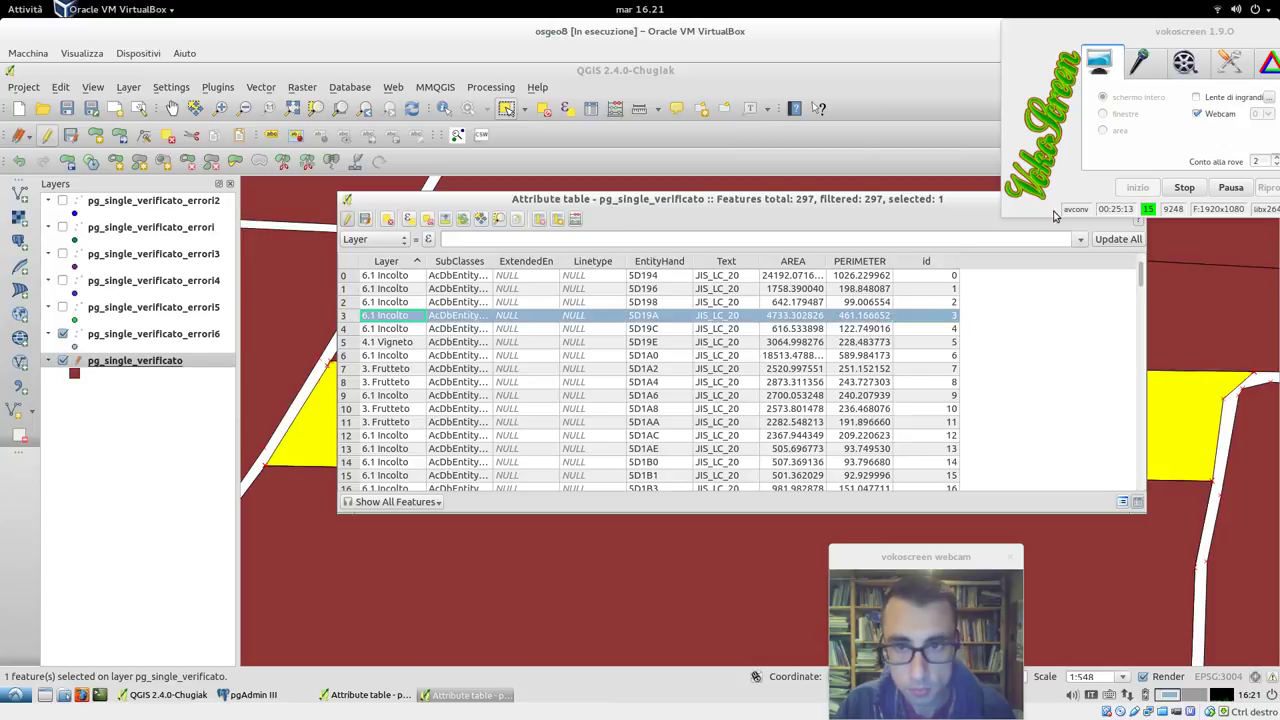
drag(938, 205, 698, 528)
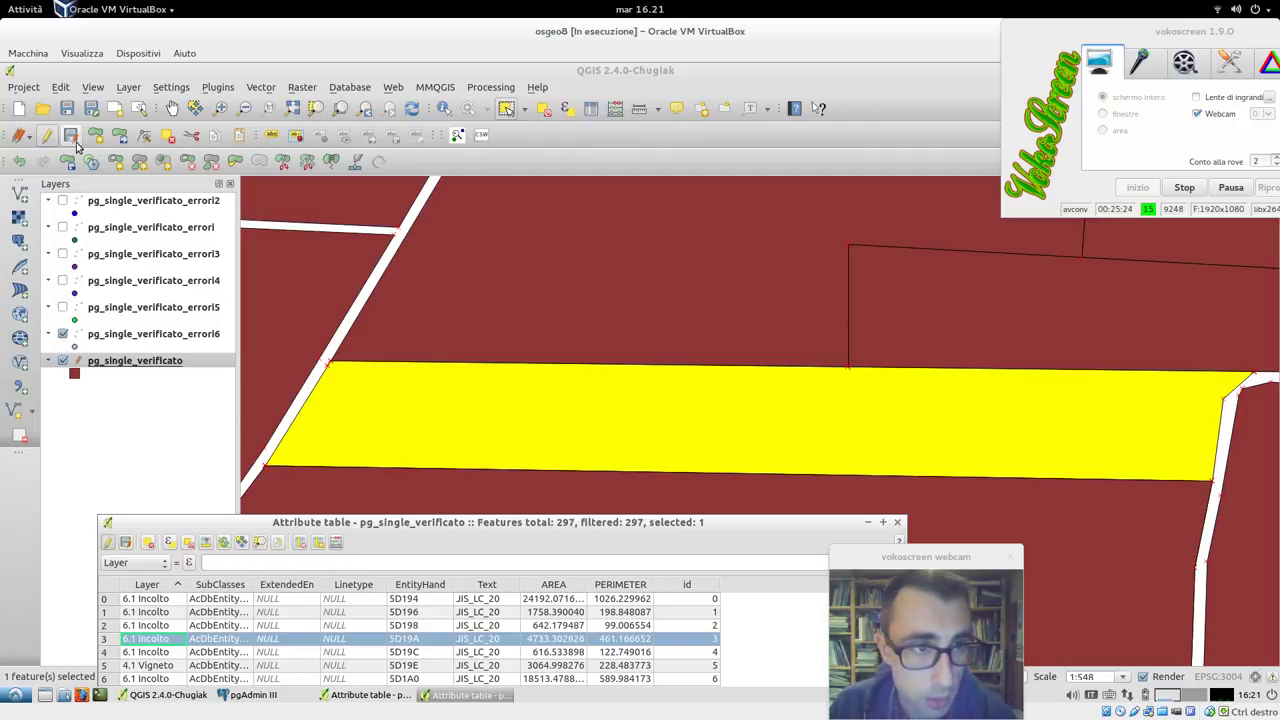
click(145, 140)
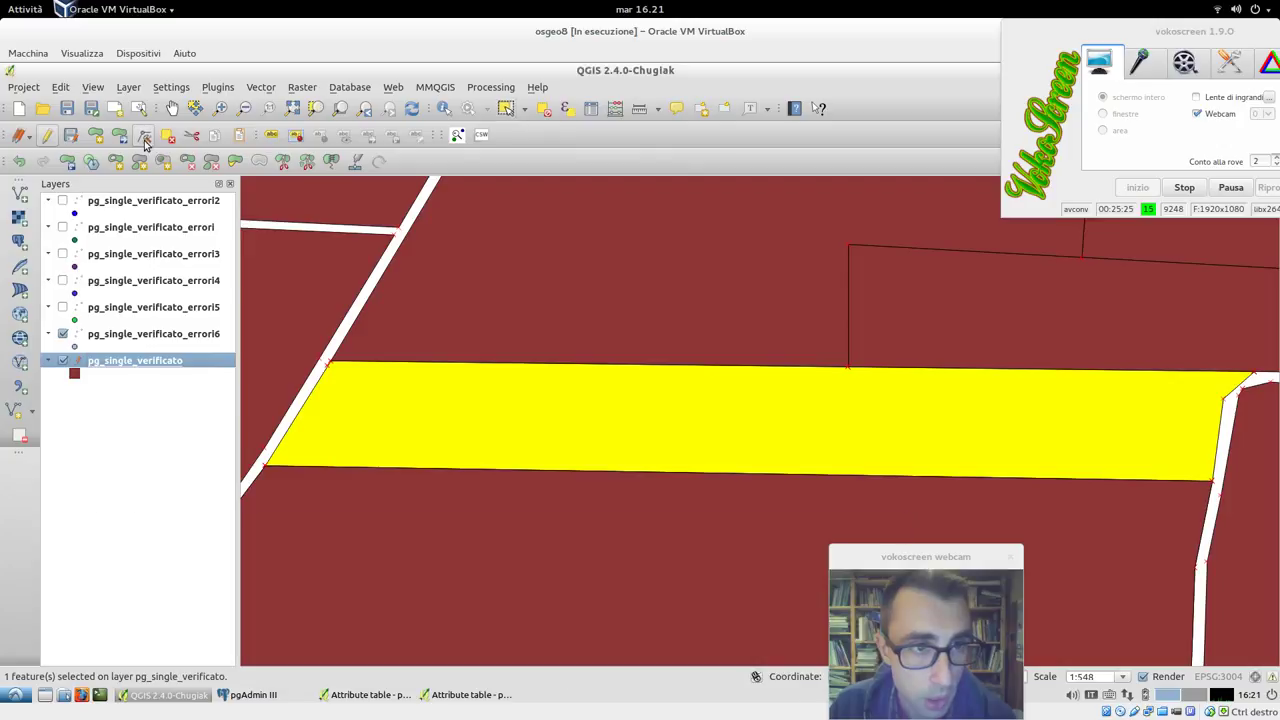
click(323, 365)
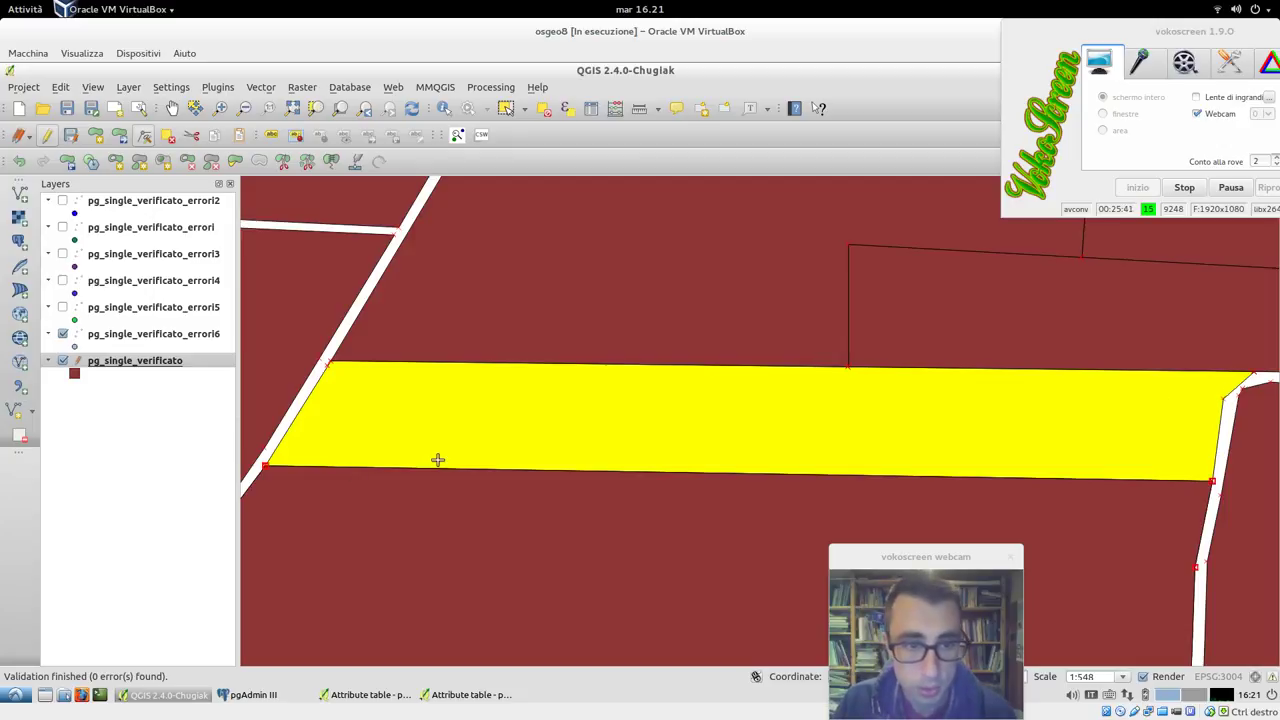
click(506, 108)
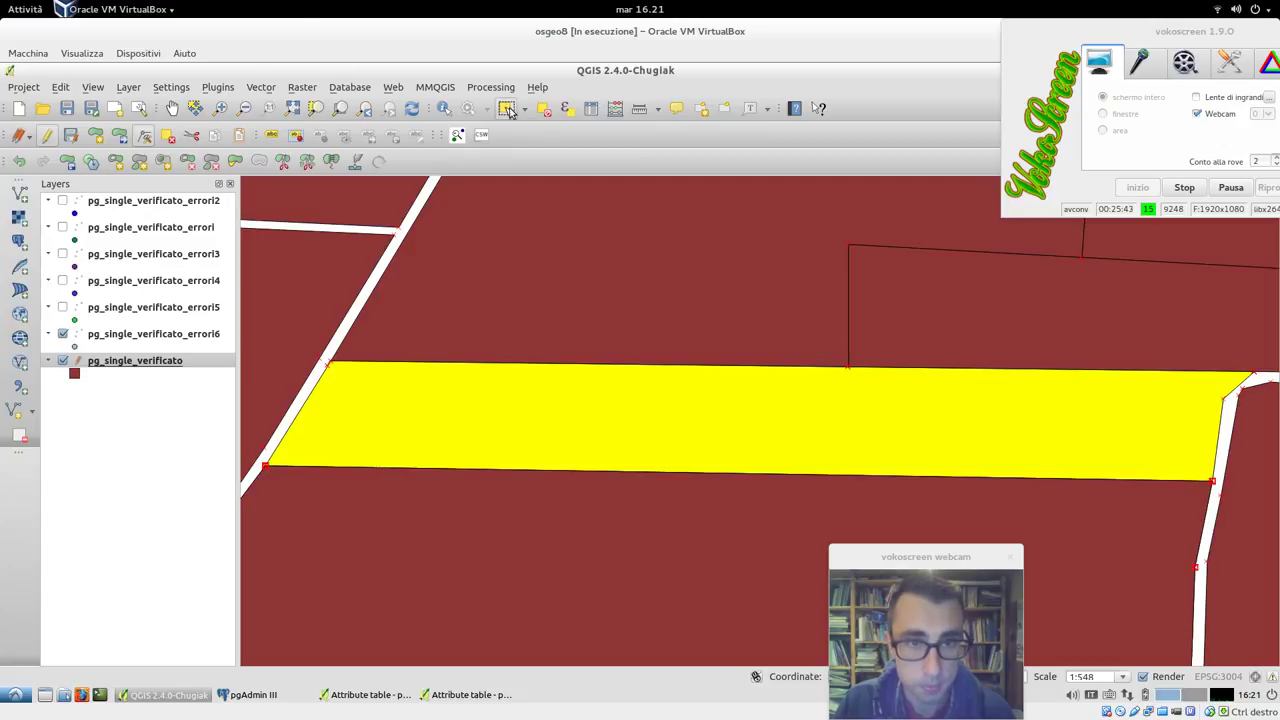
click(505, 414)
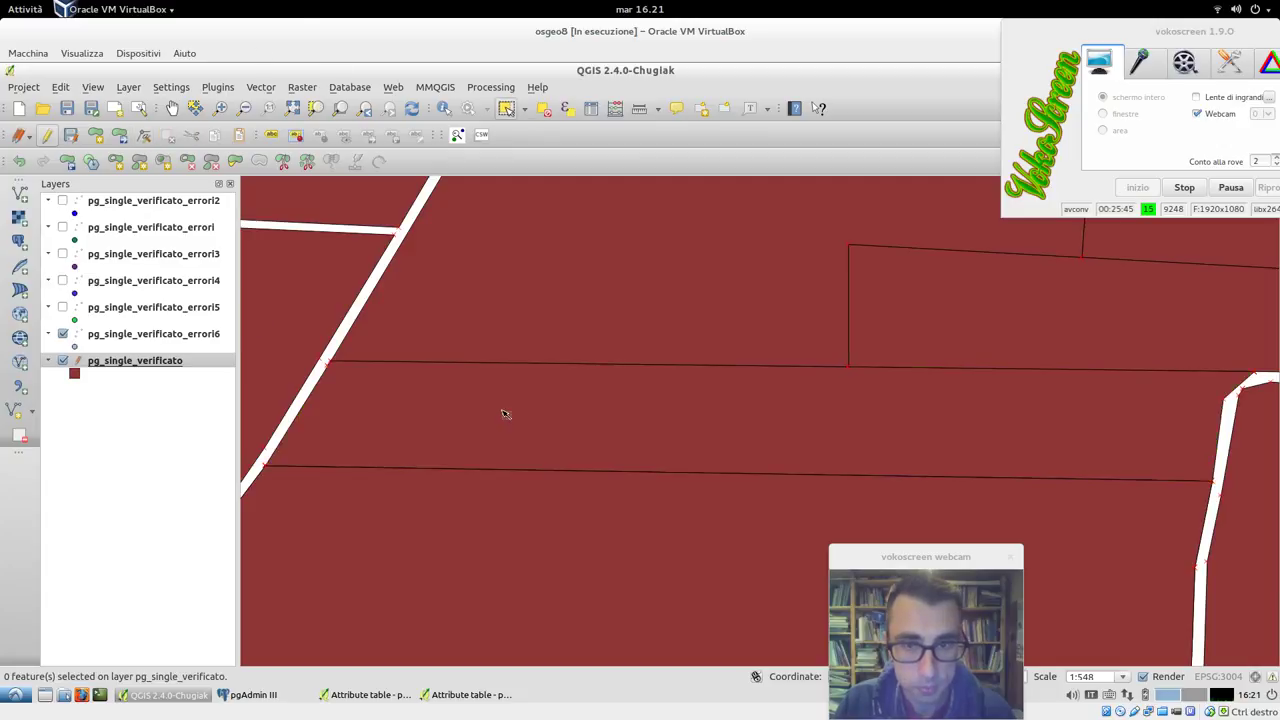
- Select the feature with id 3 in the pg_single_verificato attribute table, delete it and close the table
right_click(150, 366)
click(155, 375)
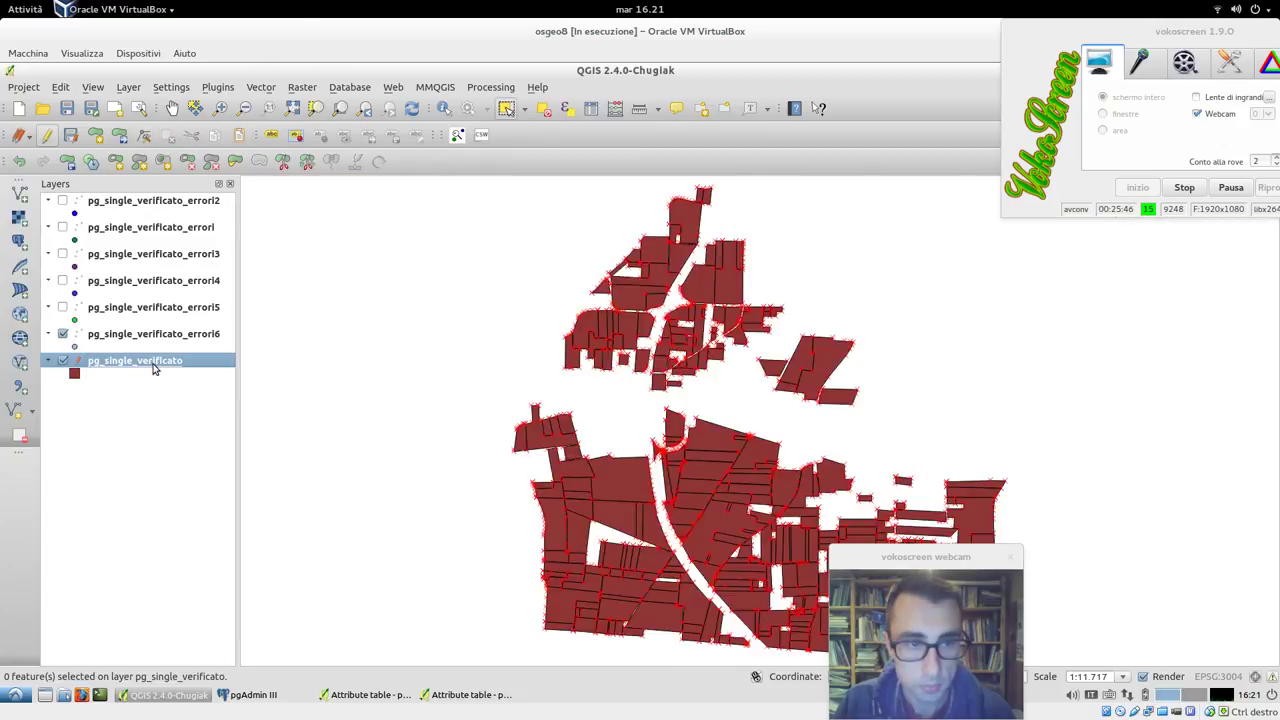
right_click(153, 368)
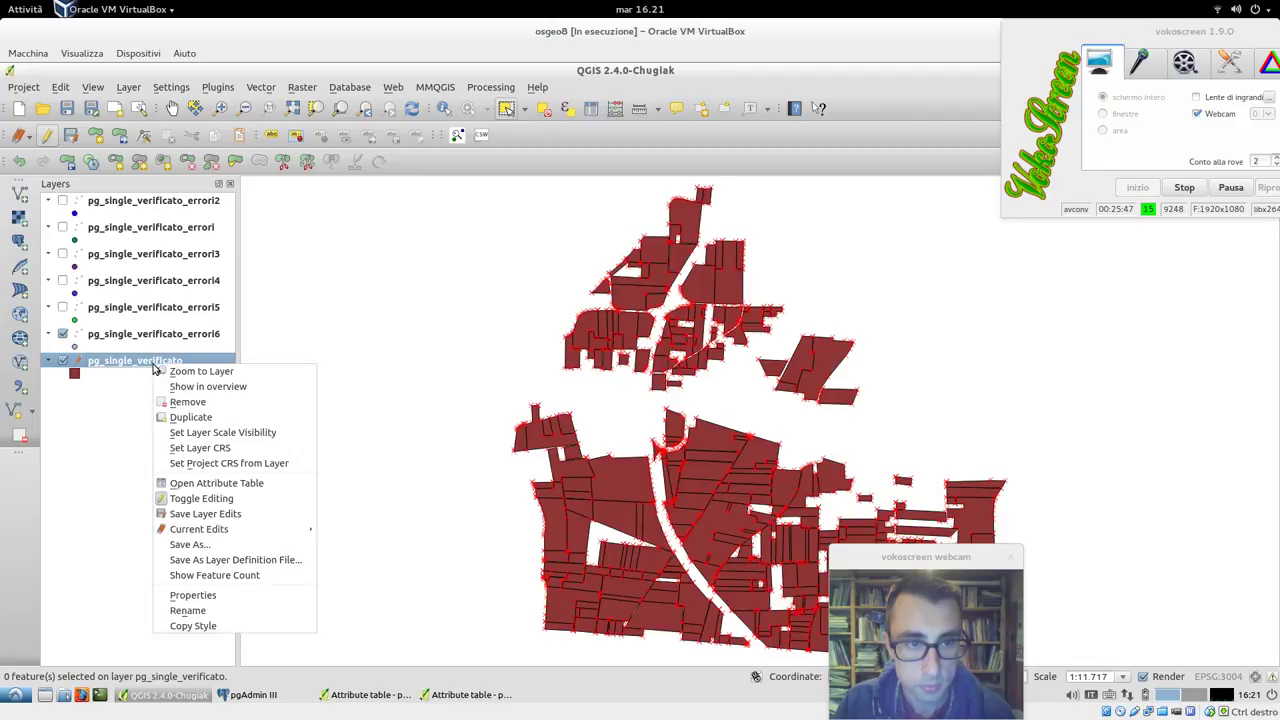
click(216, 483)
drag(1178, 236, 298, 215)
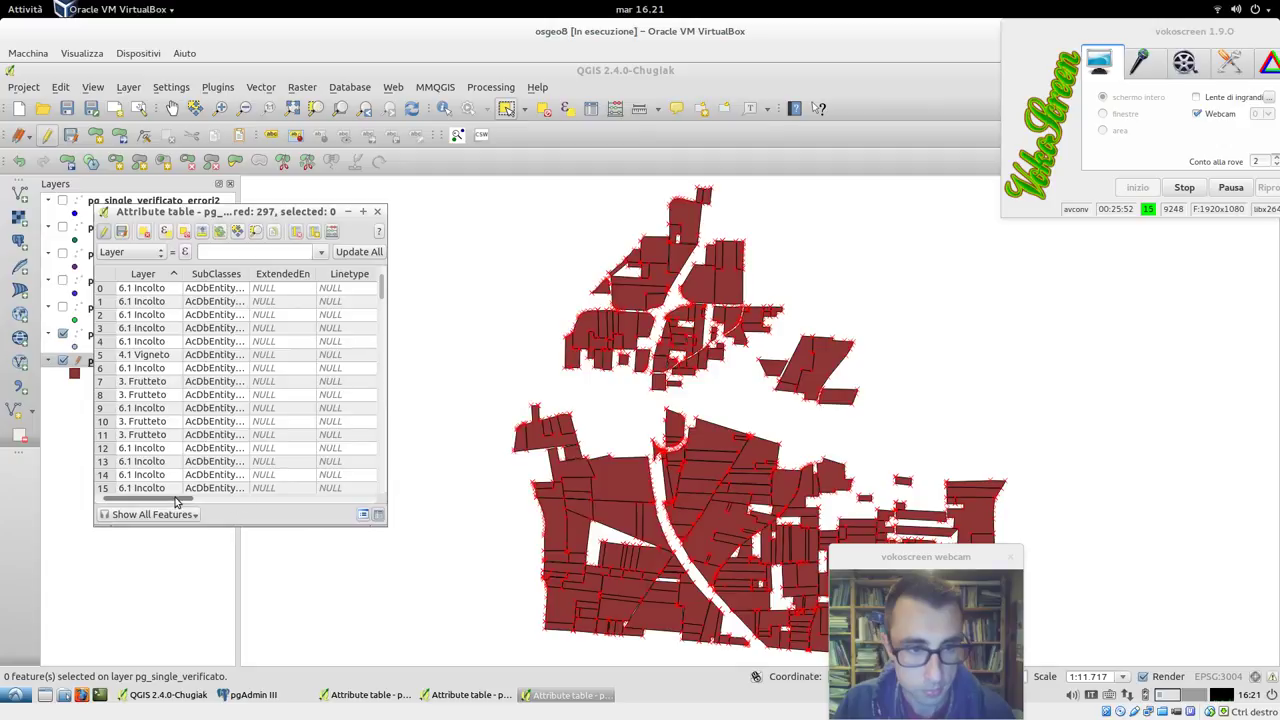
drag(172, 500, 378, 502)
click(348, 336)
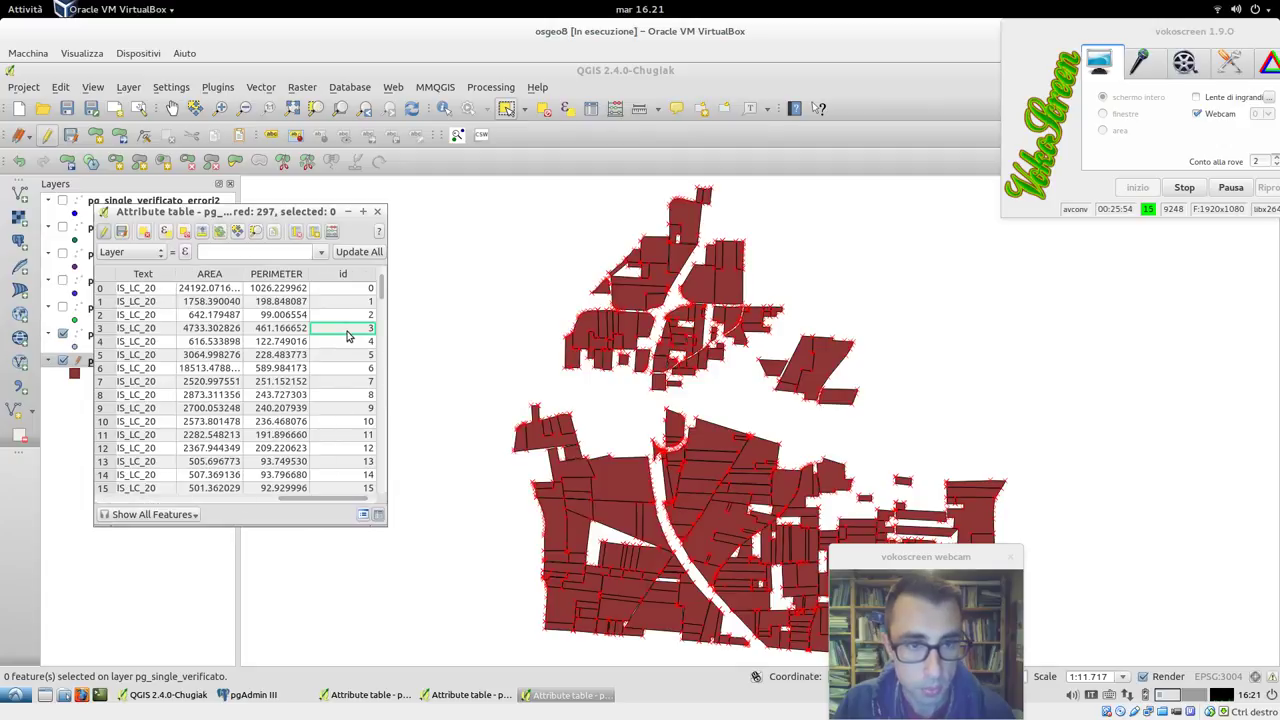
click(113, 330)
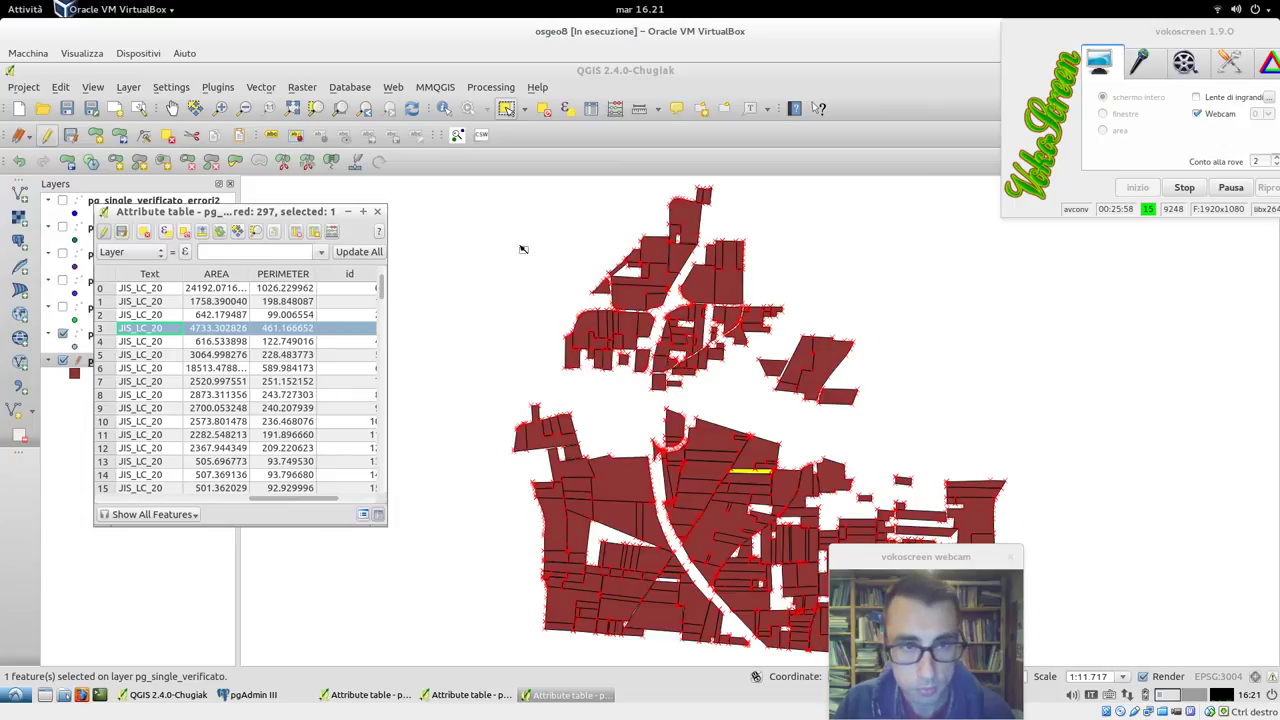
click(316, 108)
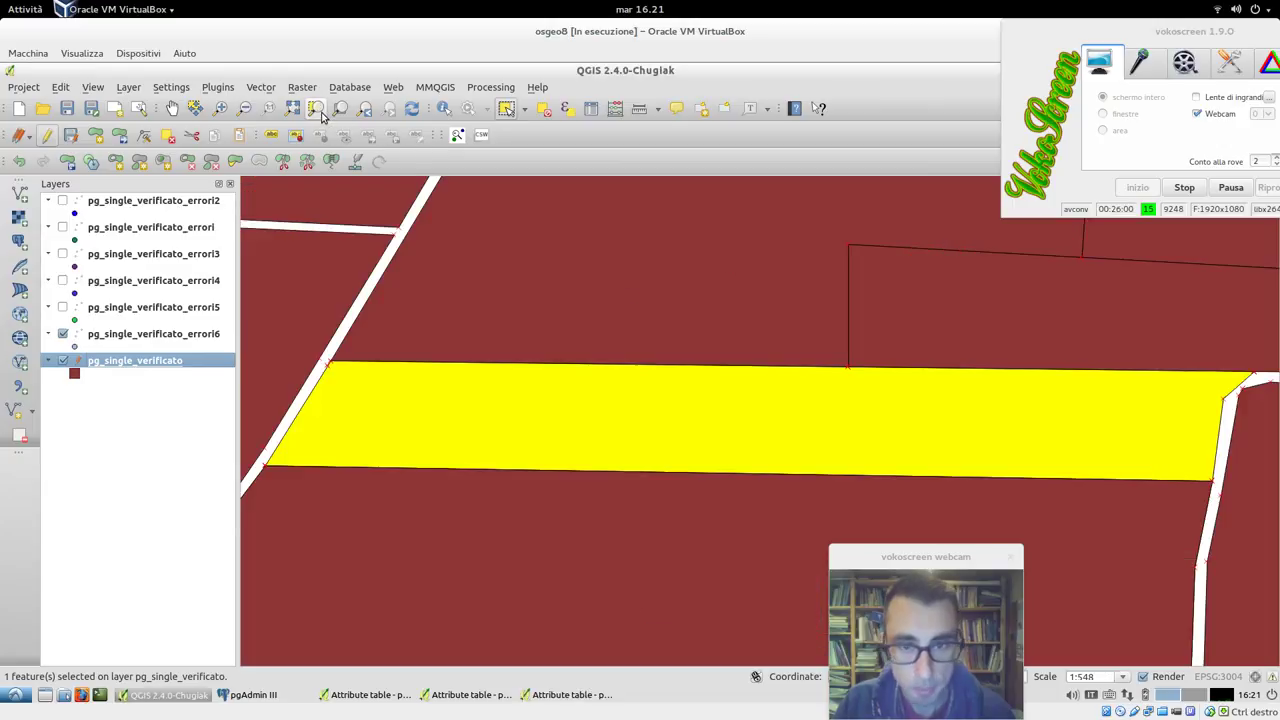
click(571, 694)
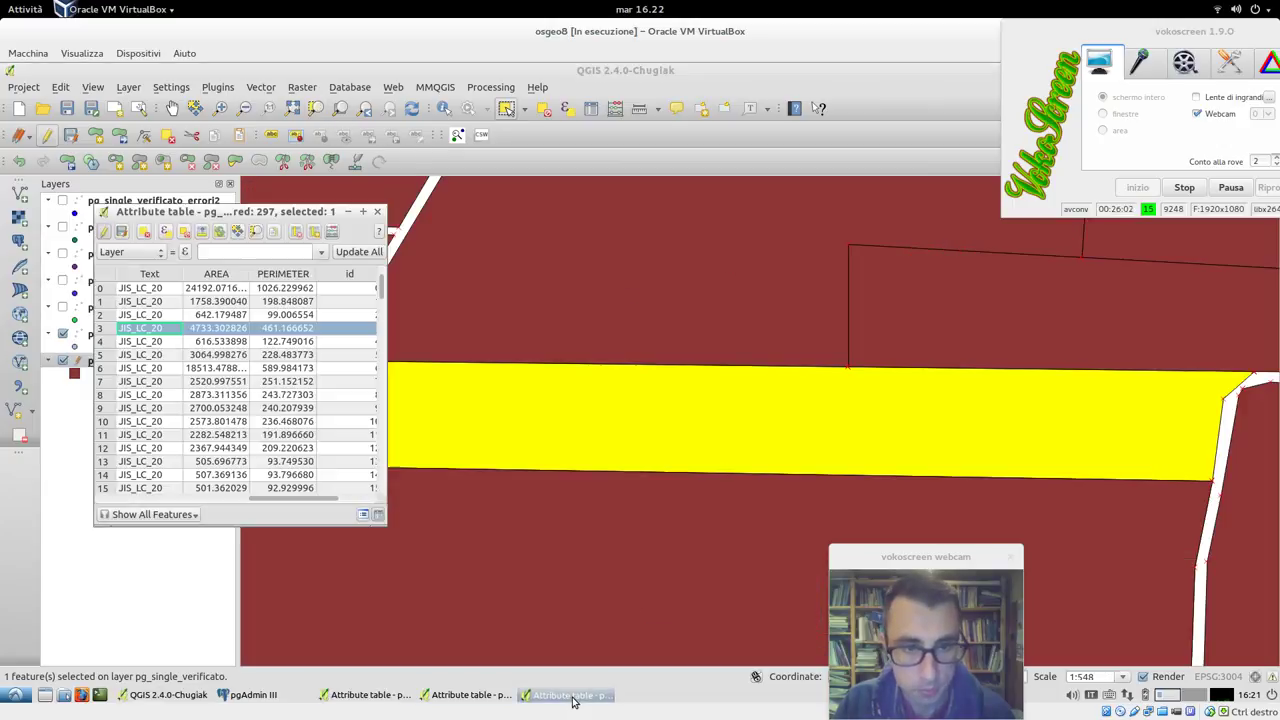
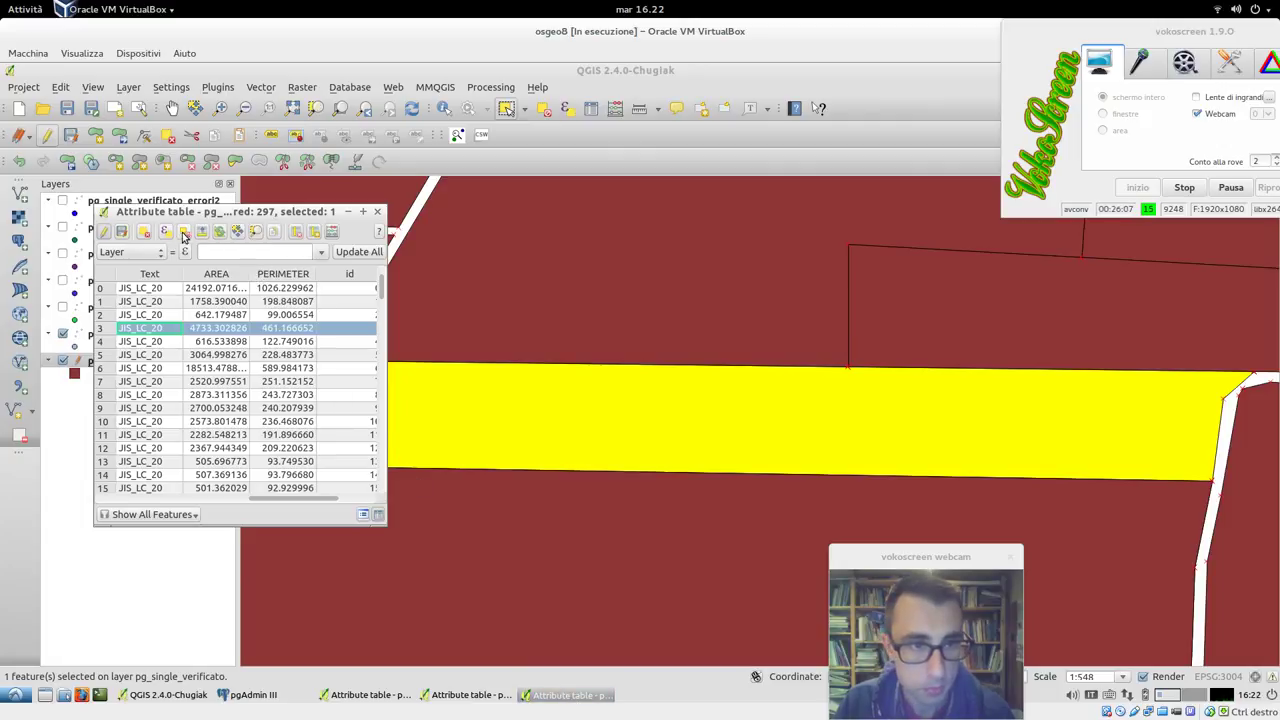
click(145, 234)
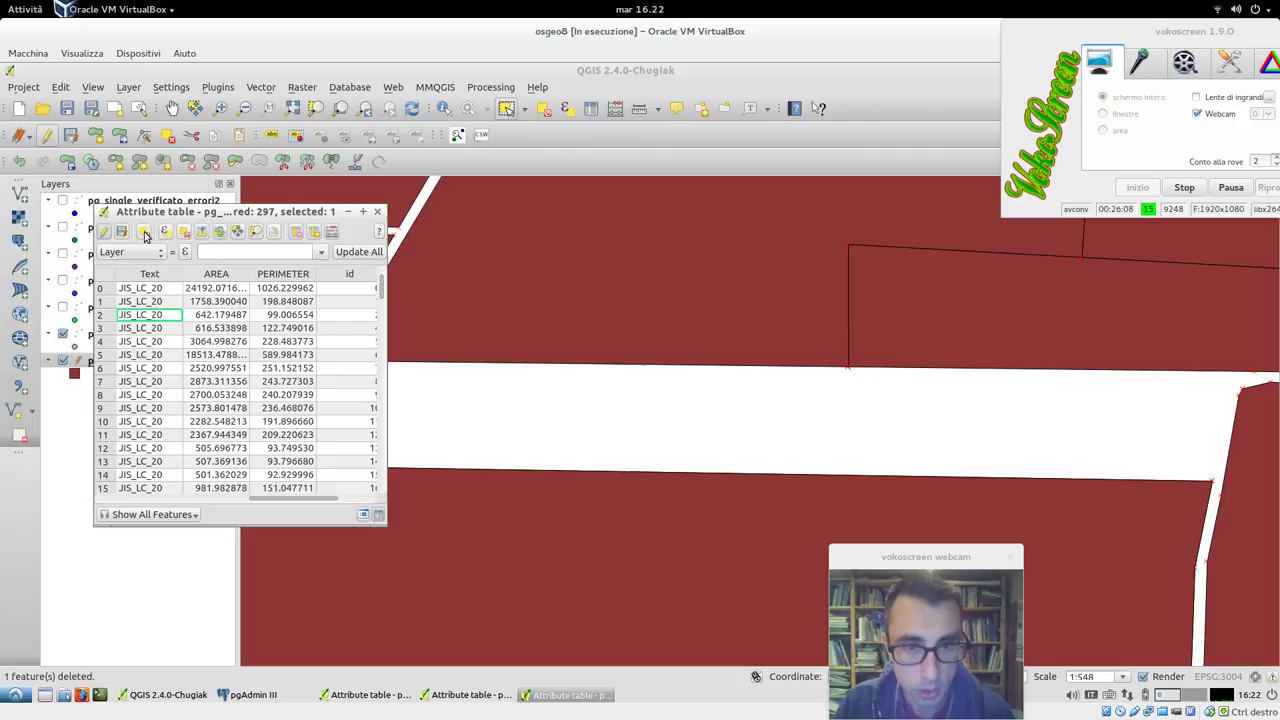
click(378, 213)
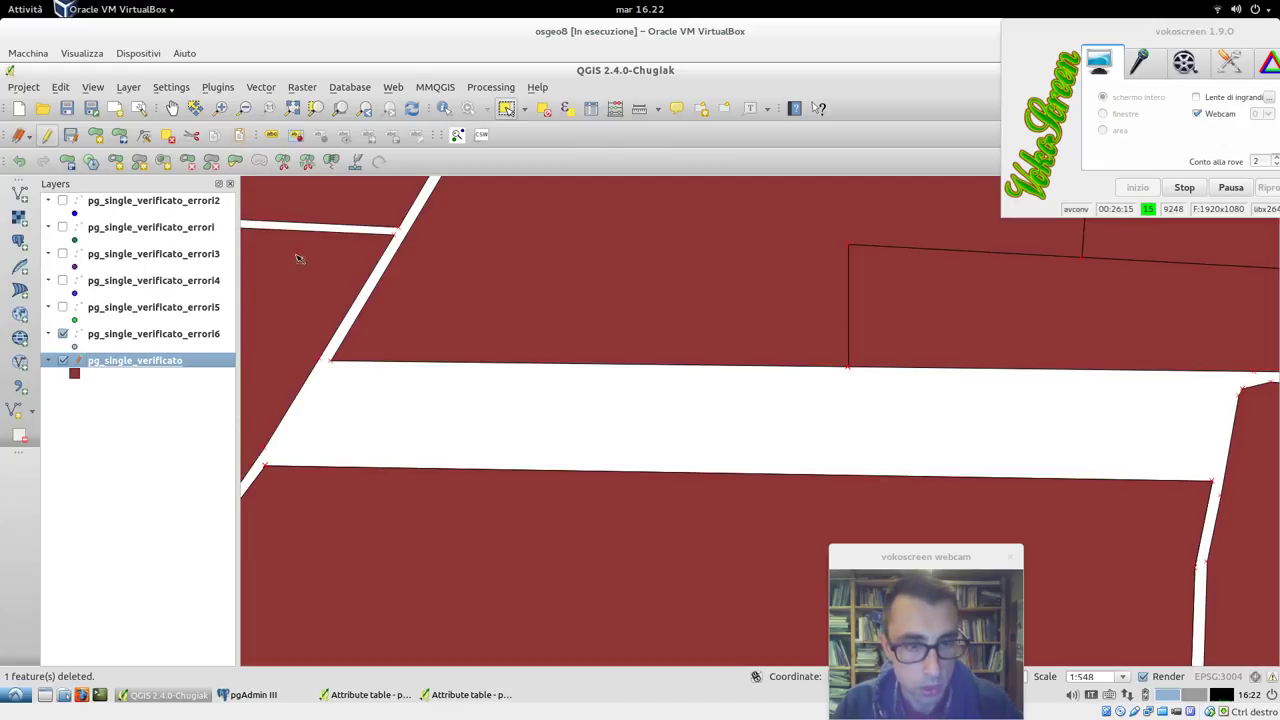
- Check the emptied parcel area for leftover features, undo the deletion of feature 3 and clear the selection
click(423, 442)
drag(362, 328, 323, 532)
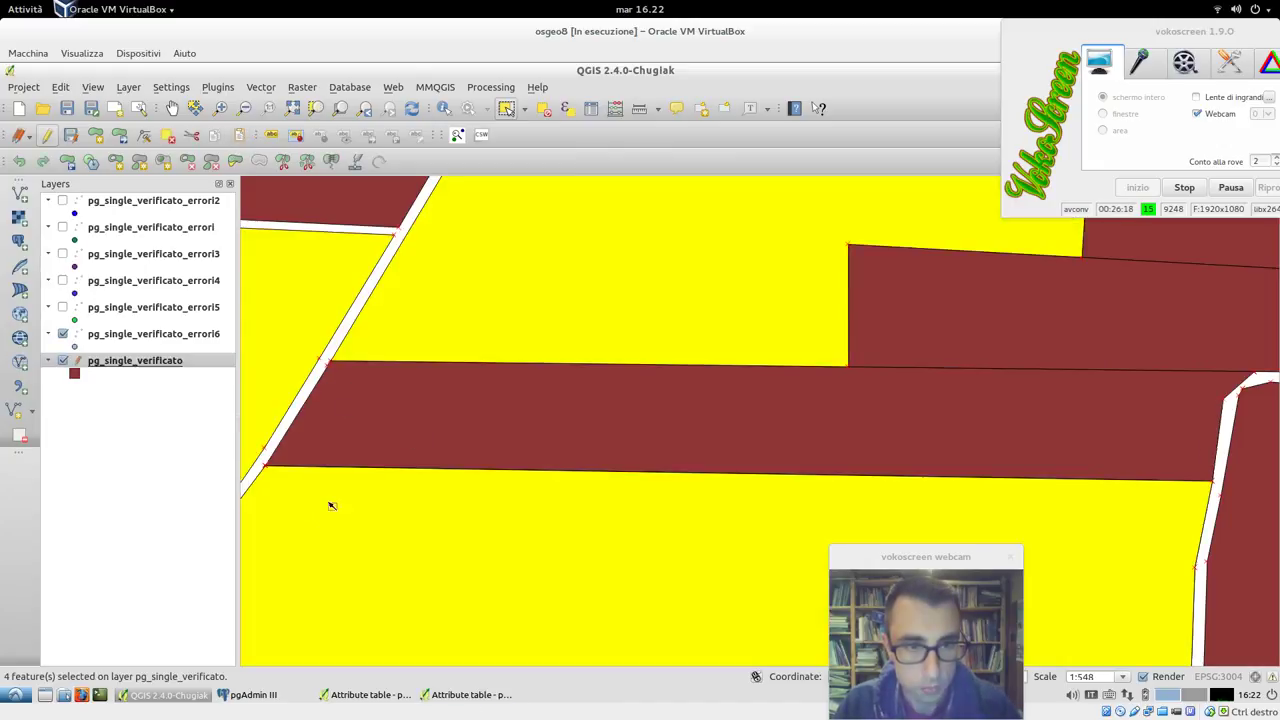
click(323, 317)
click(330, 349)
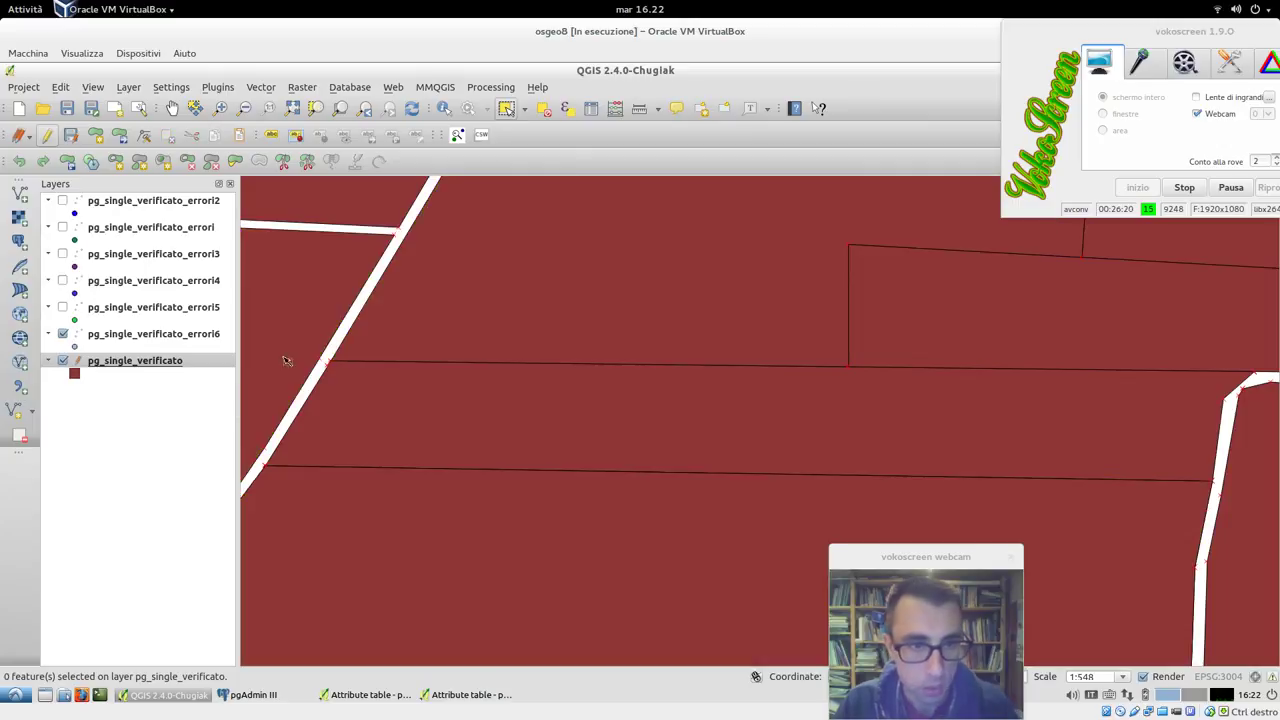
- Select the feature with id 3 in the pg_single_verificato attribute table and zoom the map to it
right_click(180, 362)
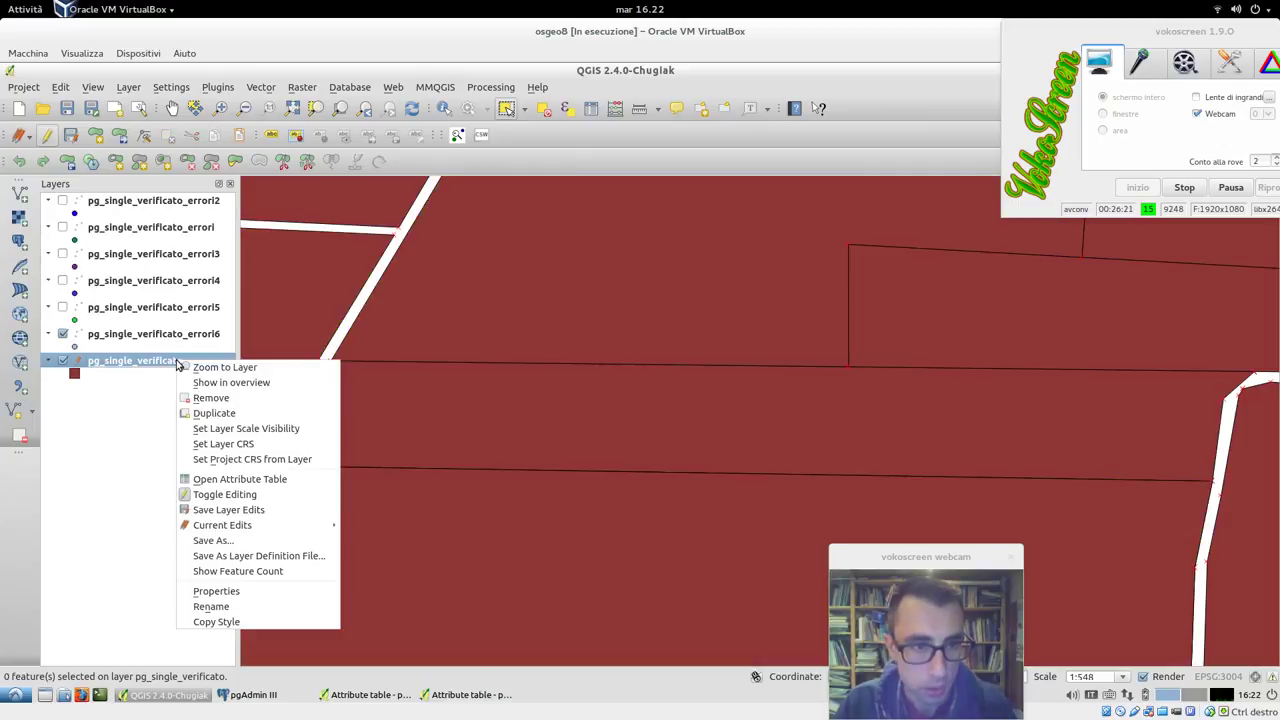
click(266, 478)
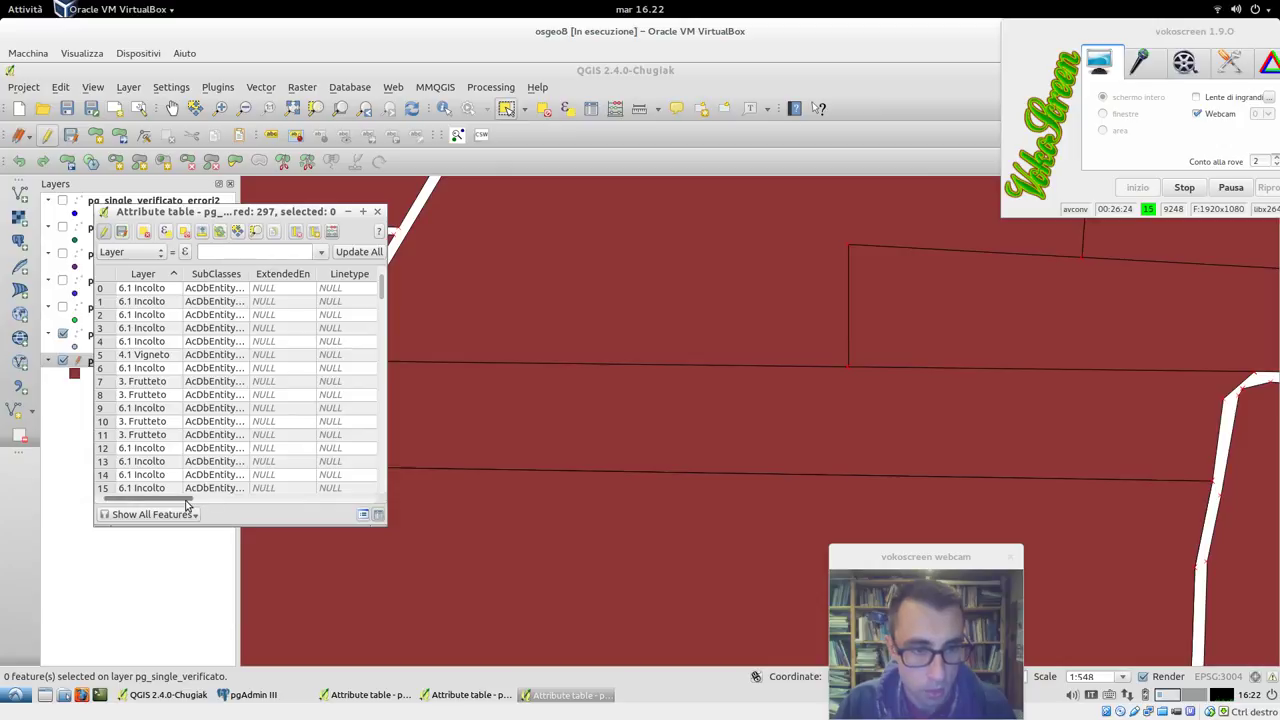
click(389, 528)
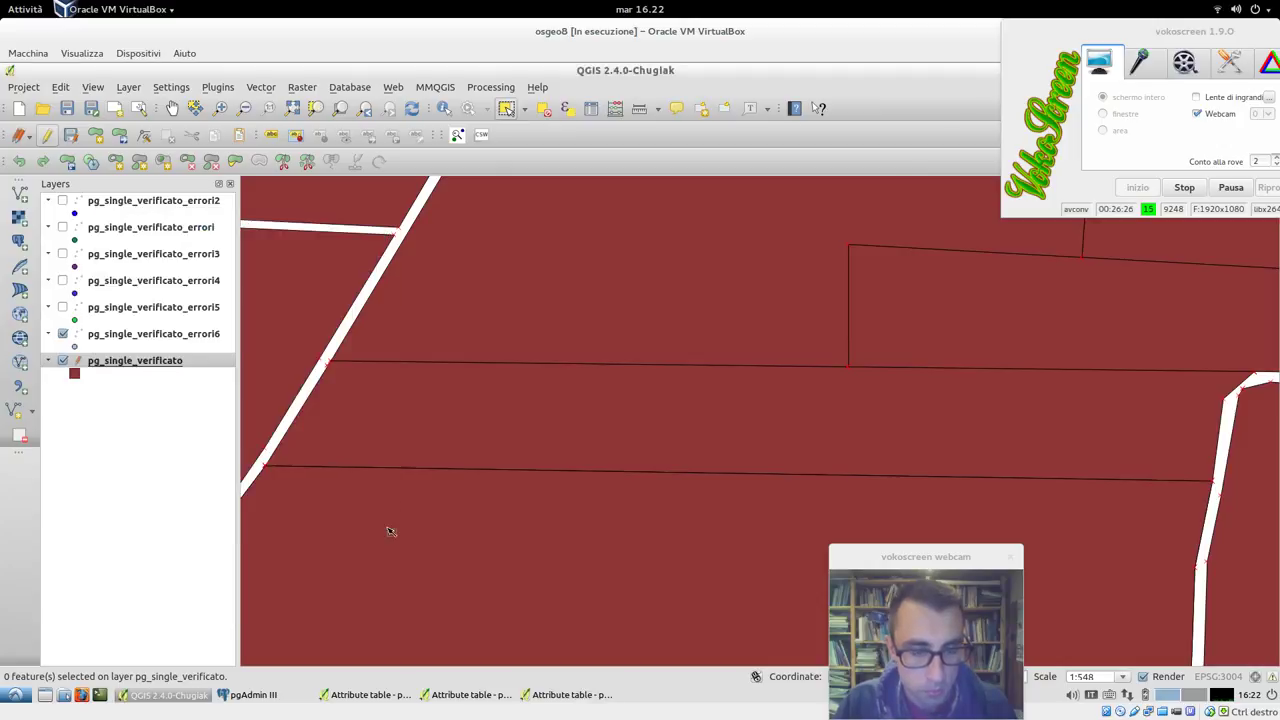
click(307, 402)
click(152, 366)
key(ctrl+shift+f)
right_click(155, 369)
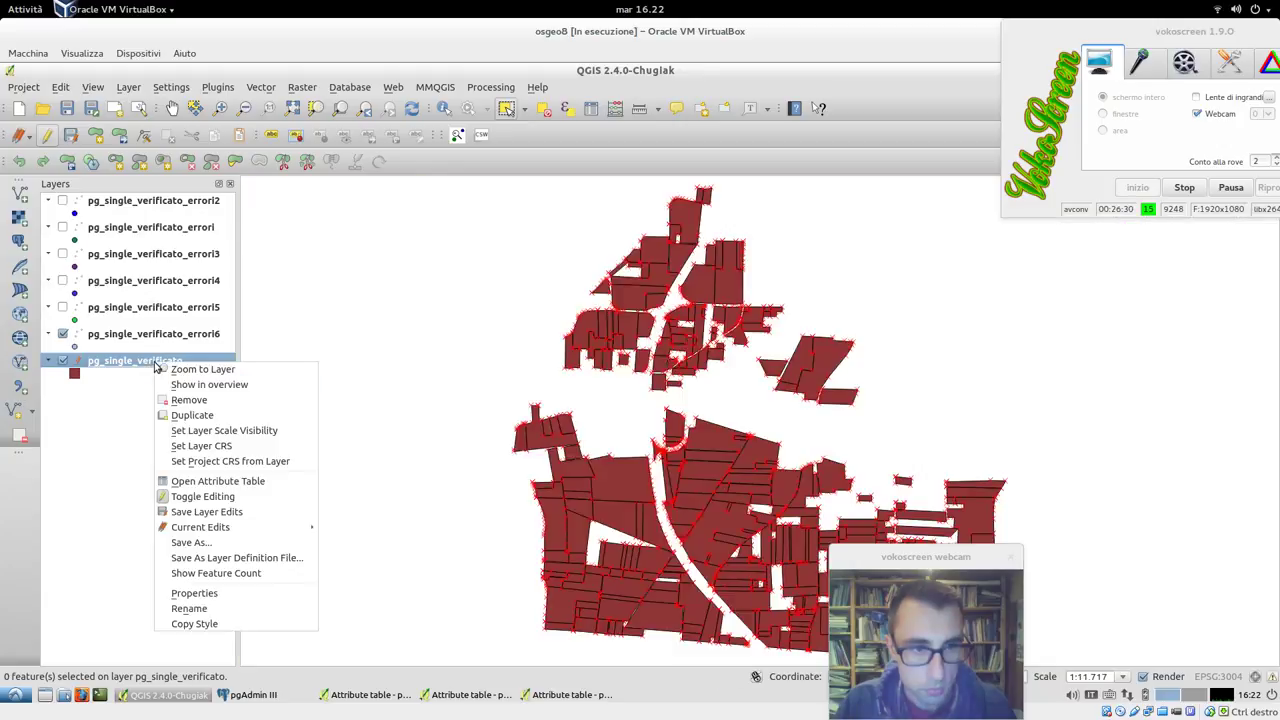
click(241, 482)
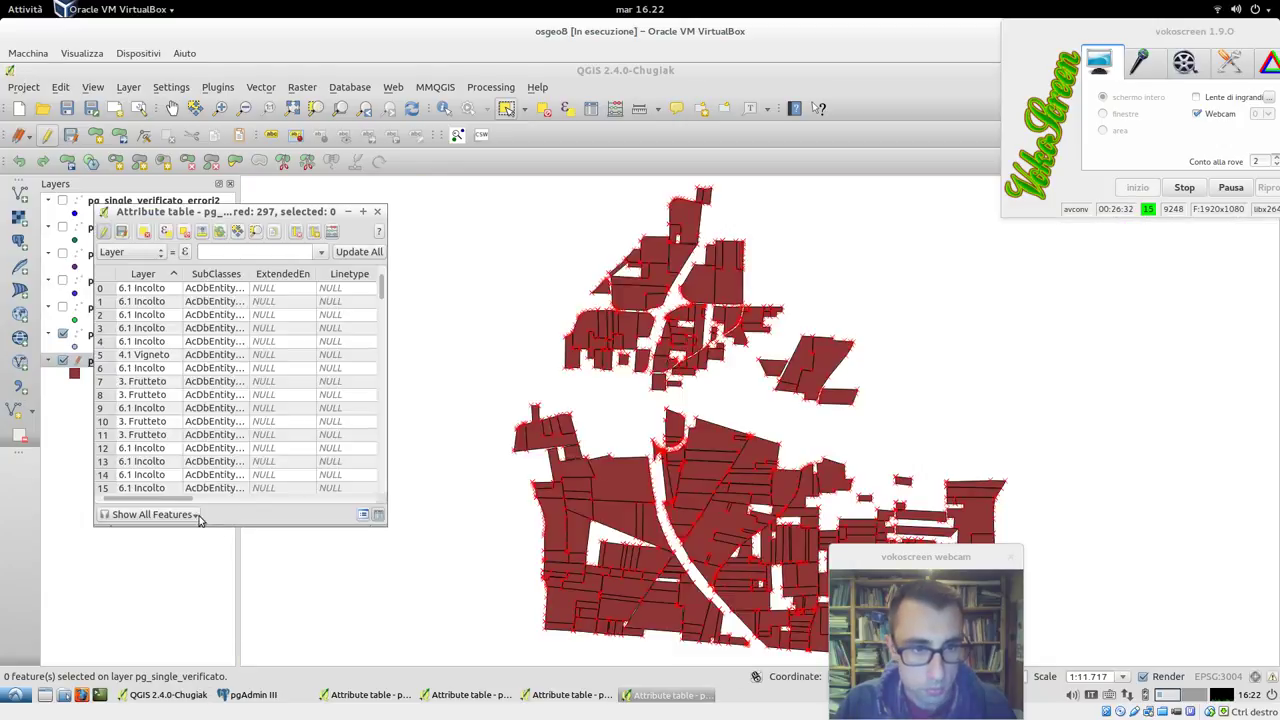
drag(188, 500, 400, 508)
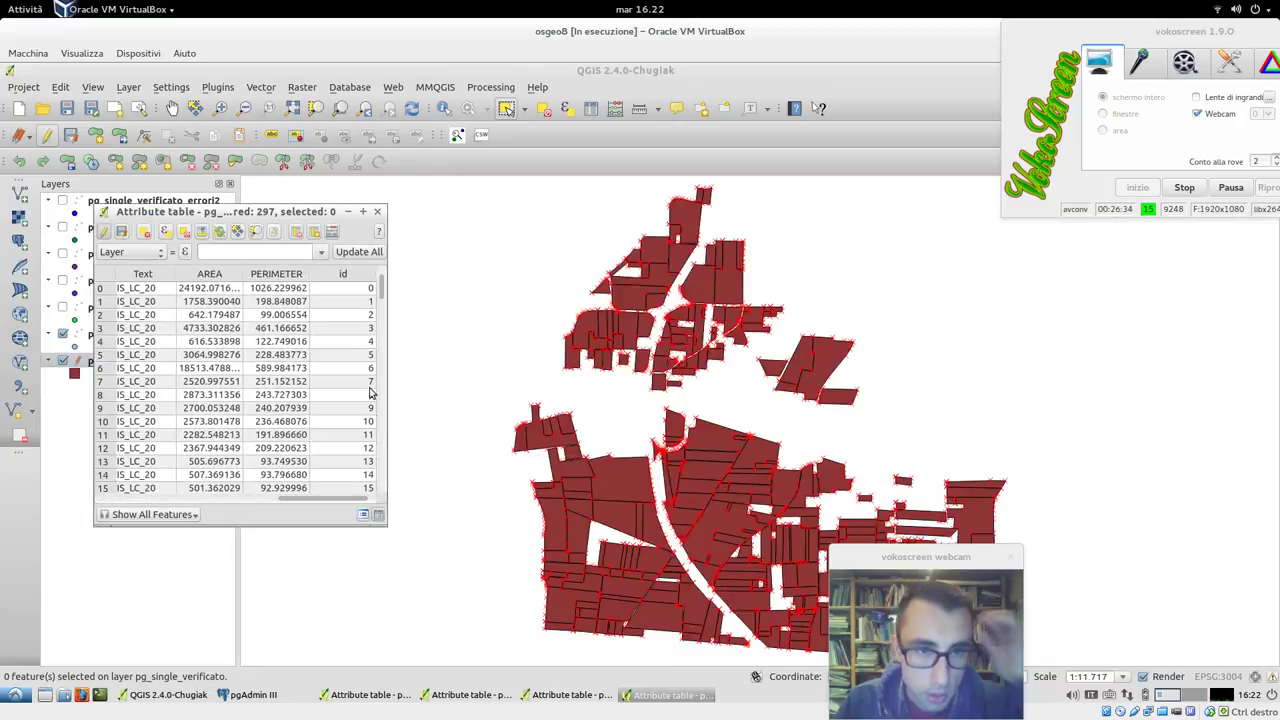
click(350, 330)
click(111, 334)
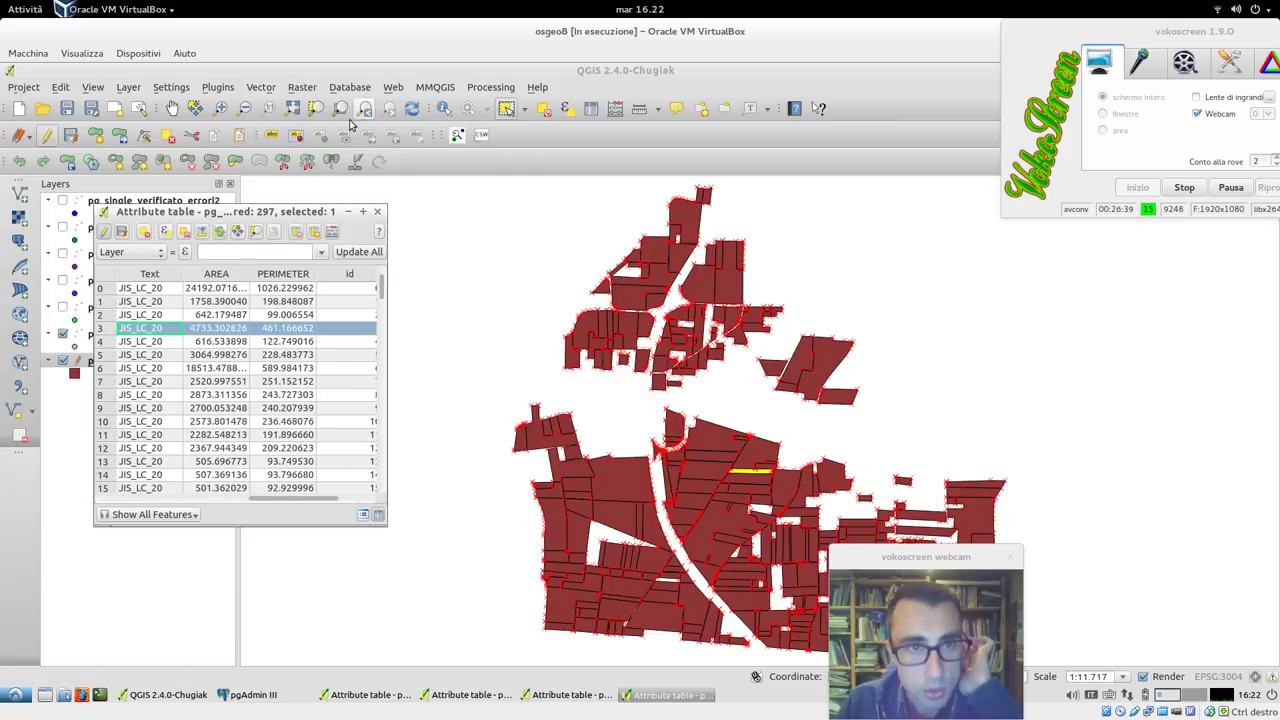
click(316, 109)
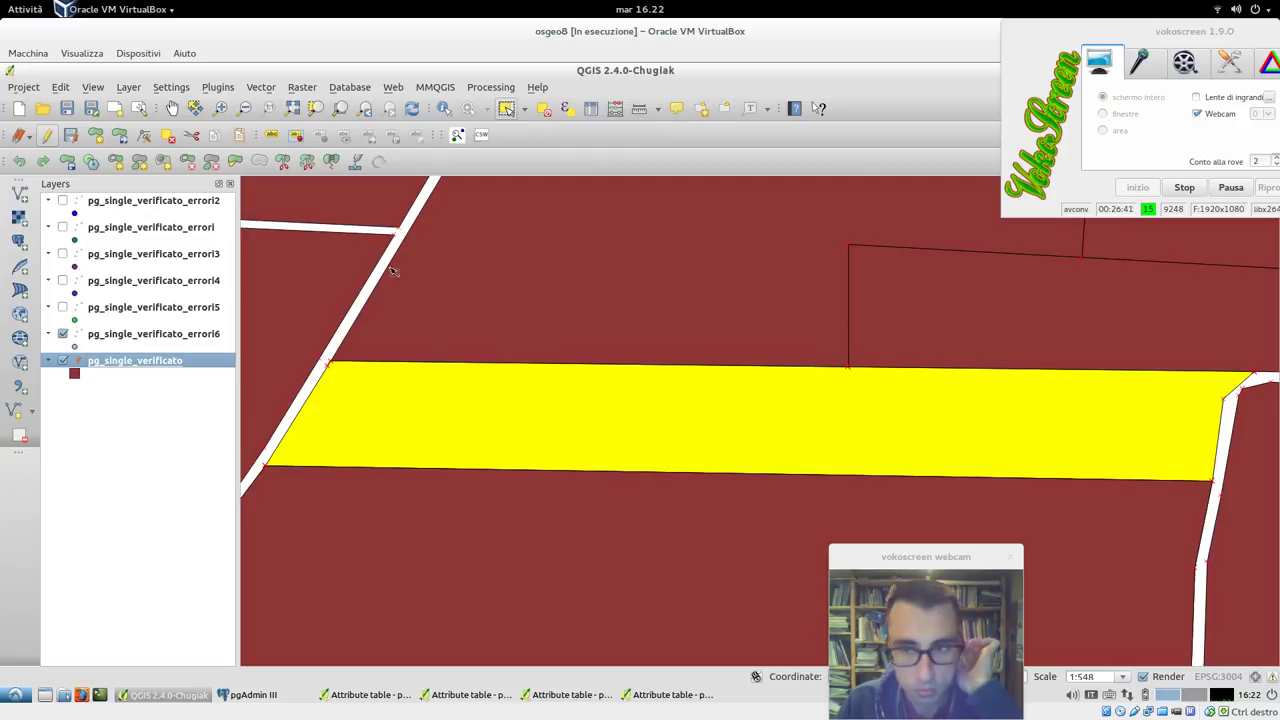
- Check the Layer value of the feature with id 3 in the widened attribute table and delete that feature
click(660, 695)
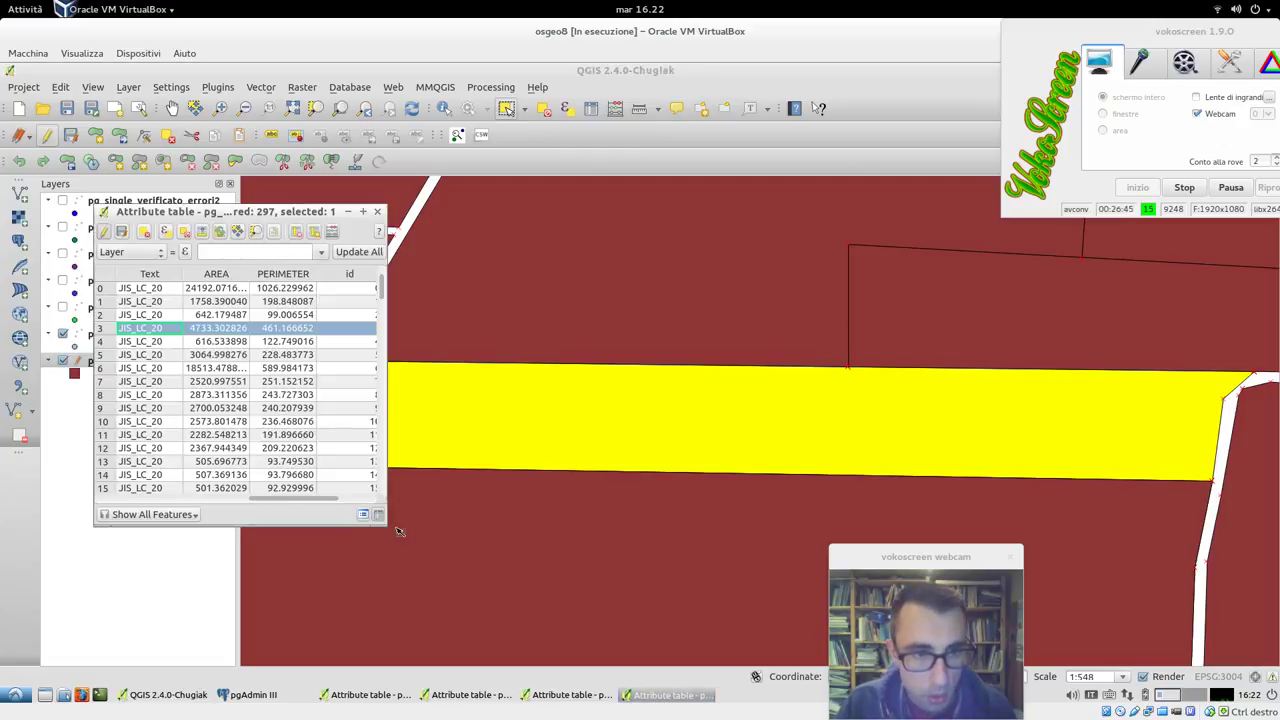
drag(390, 532, 478, 566)
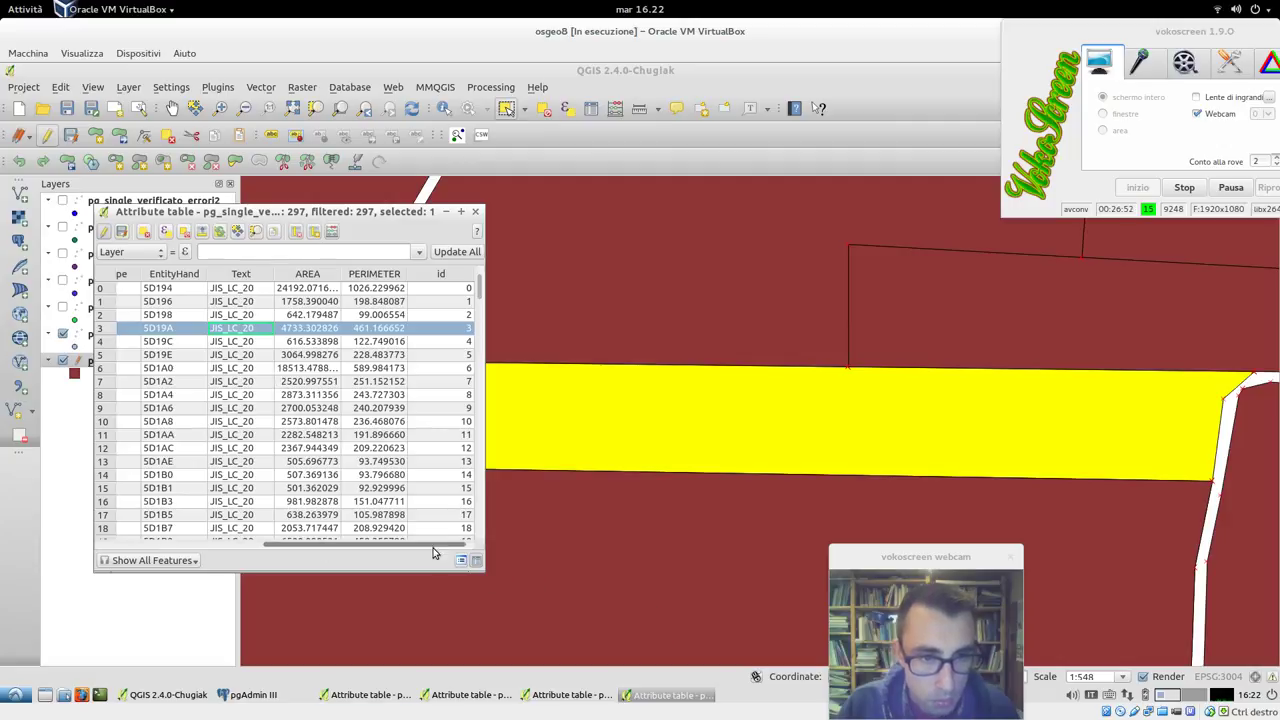
drag(433, 550, 135, 548)
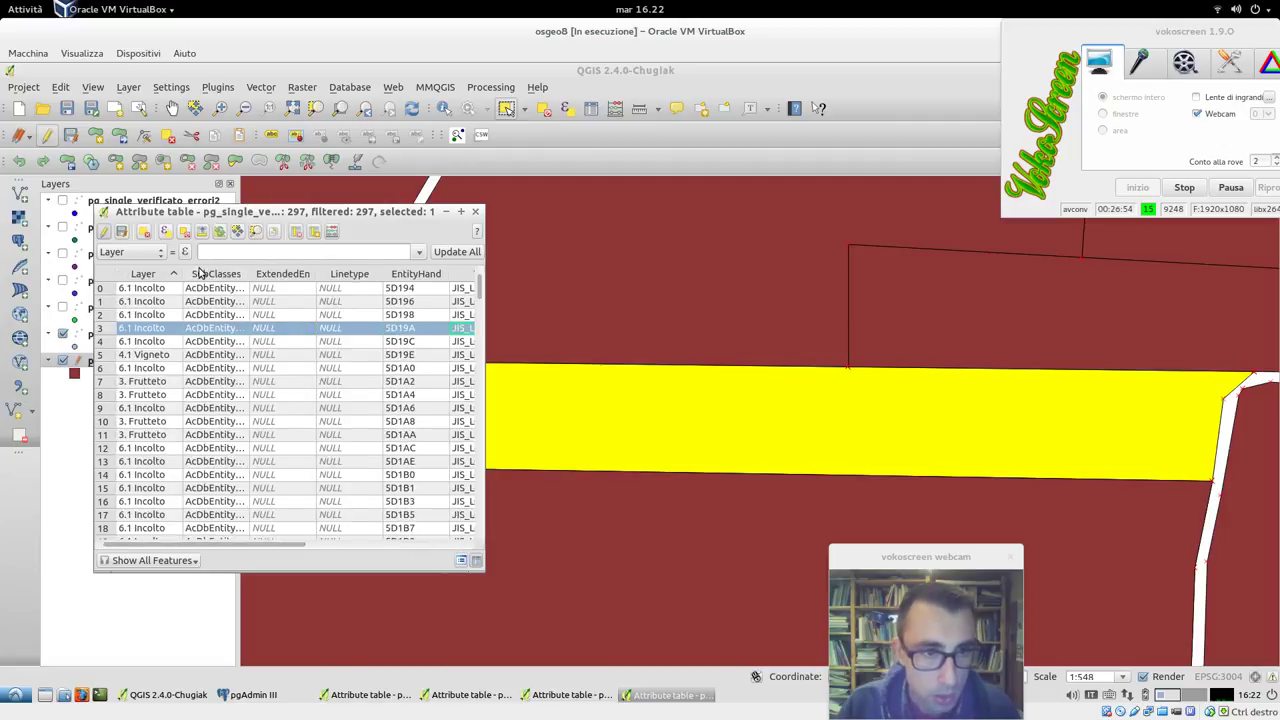
click(170, 330)
click(163, 356)
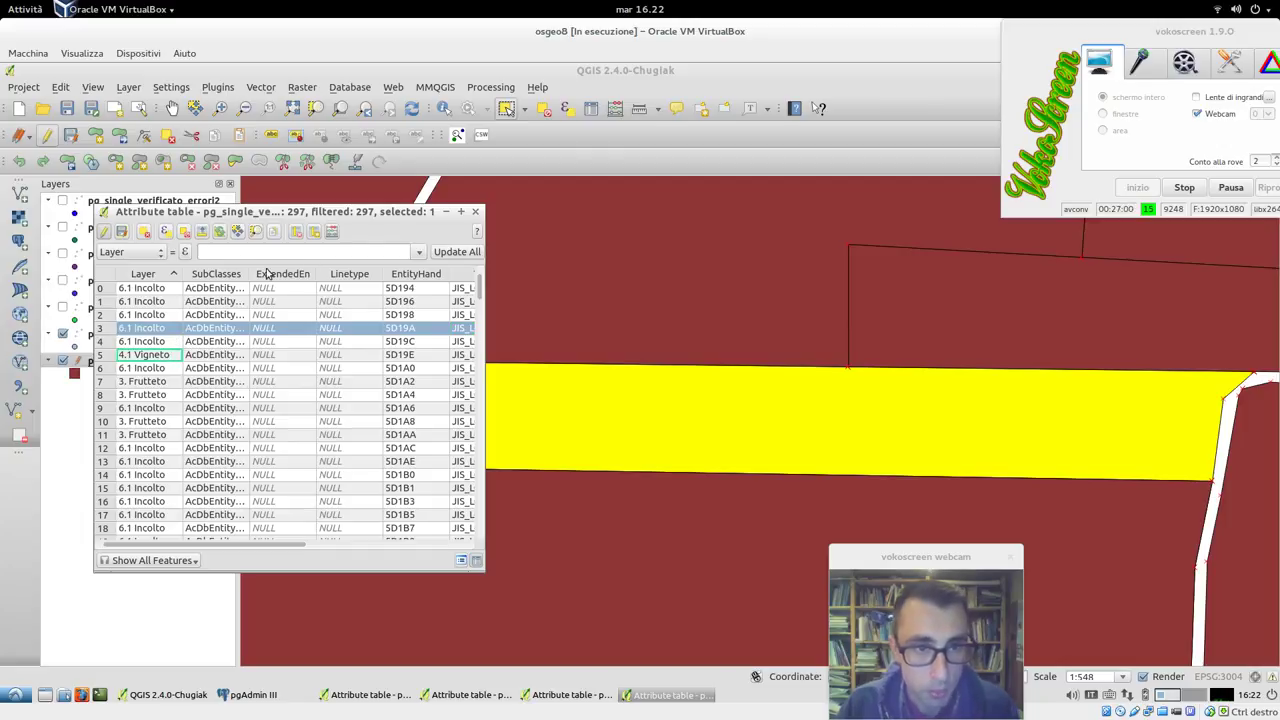
click(146, 233)
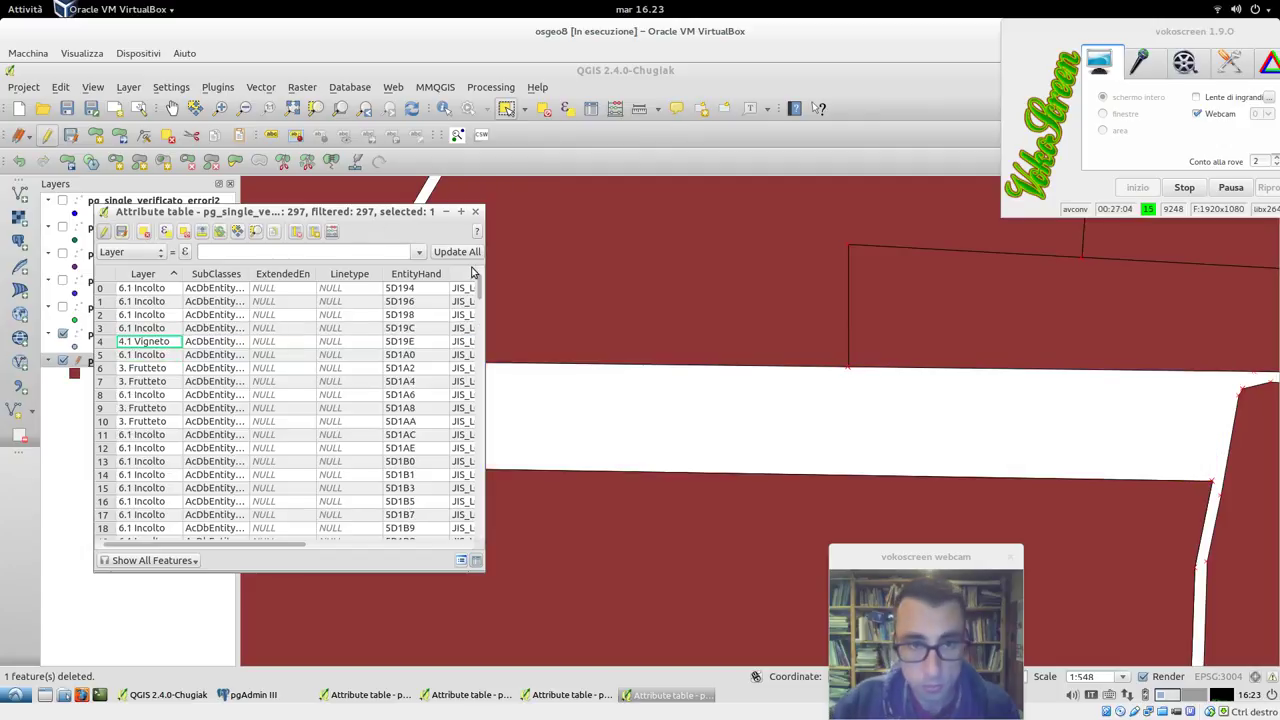
- Digitize a replacement four-corner polygon over the emptied parcel, snapping to the corners of the adjacent parcels
right_click(403, 217)
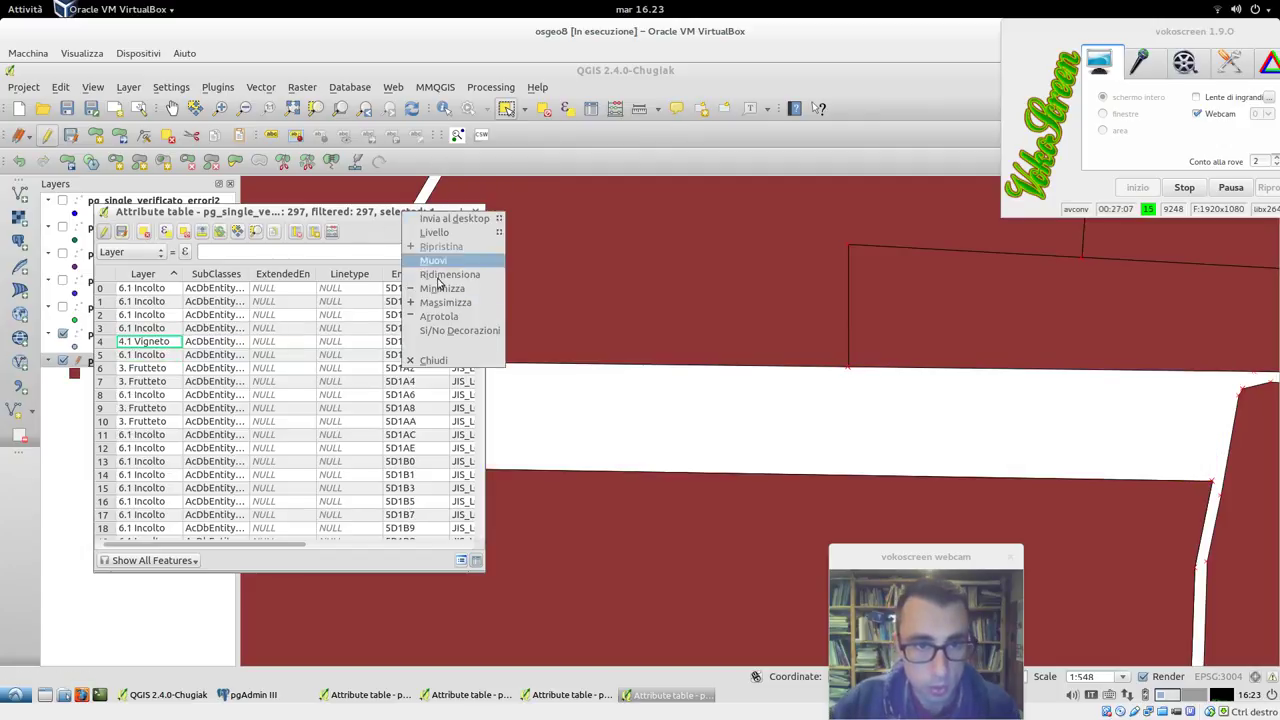
mouse_move(450, 234)
click(537, 233)
drag(300, 212, 713, 361)
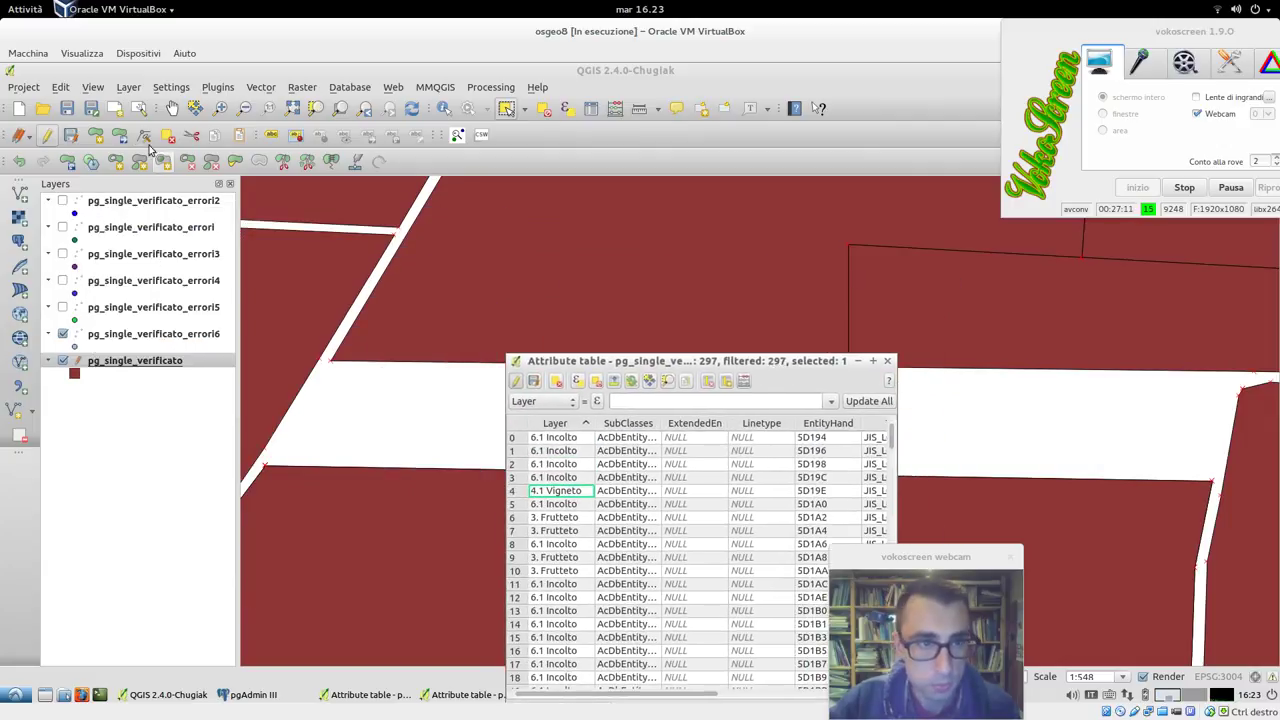
click(100, 137)
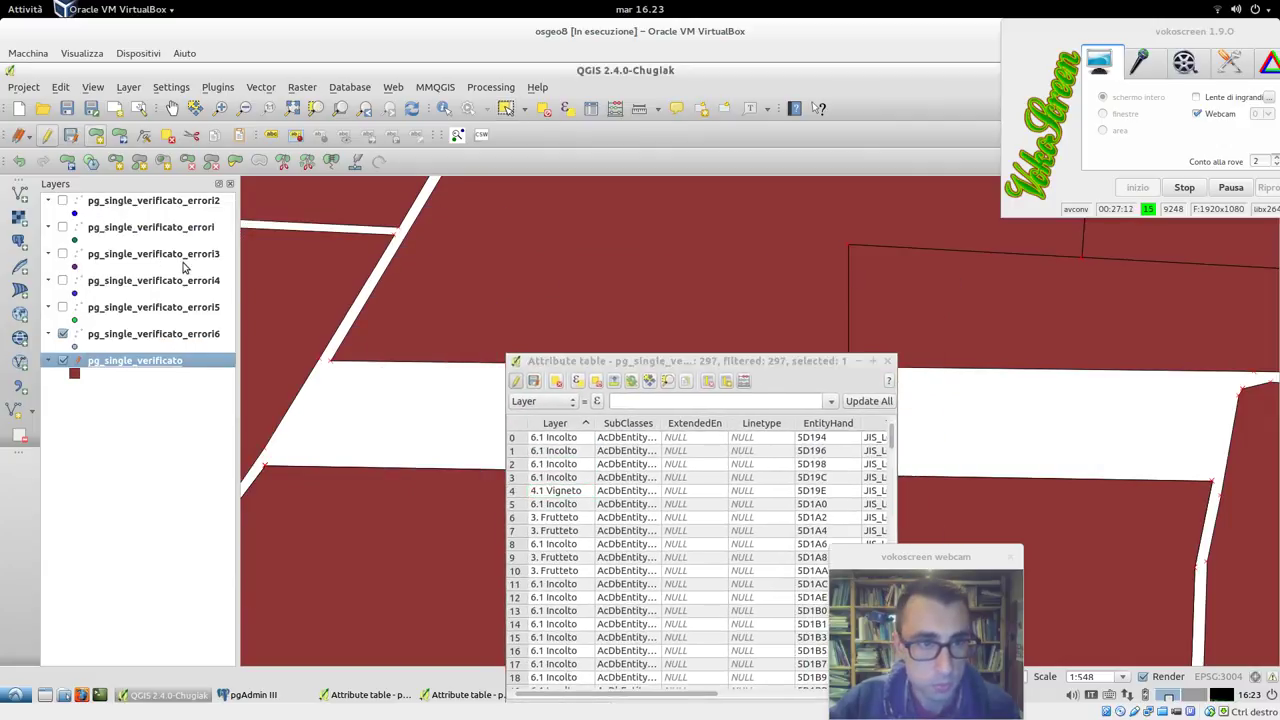
click(331, 361)
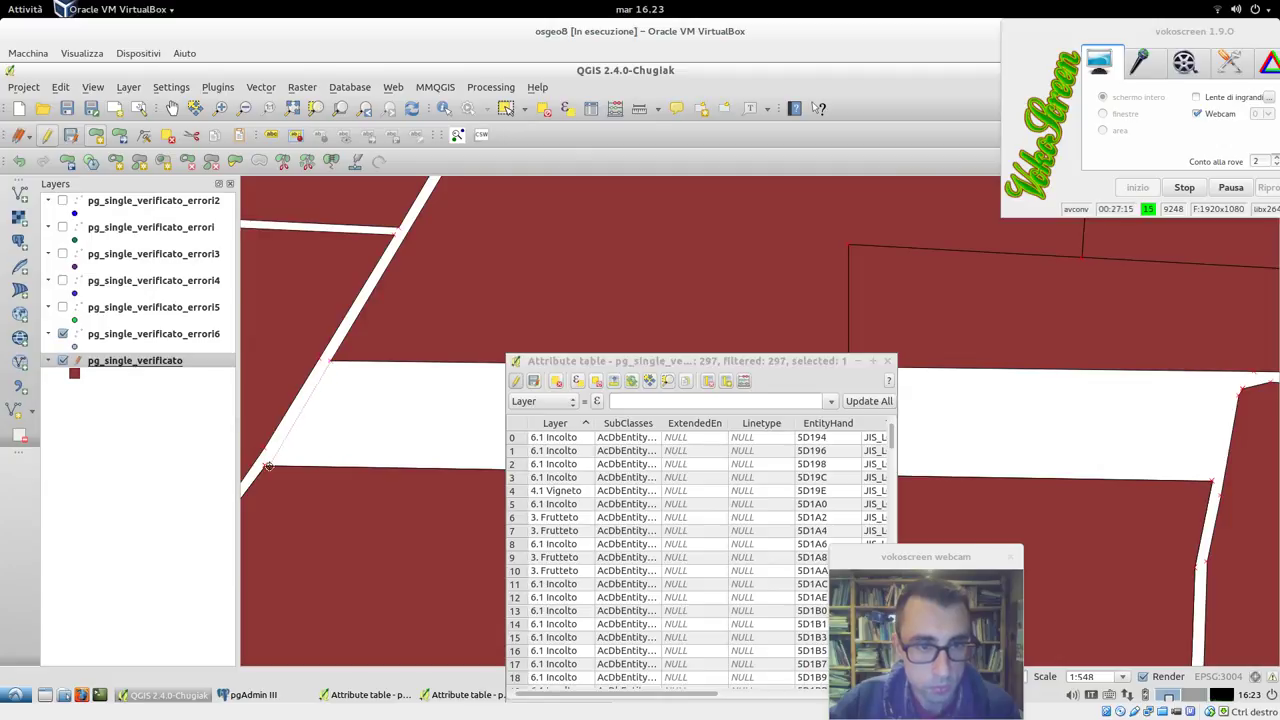
click(265, 466)
click(1208, 481)
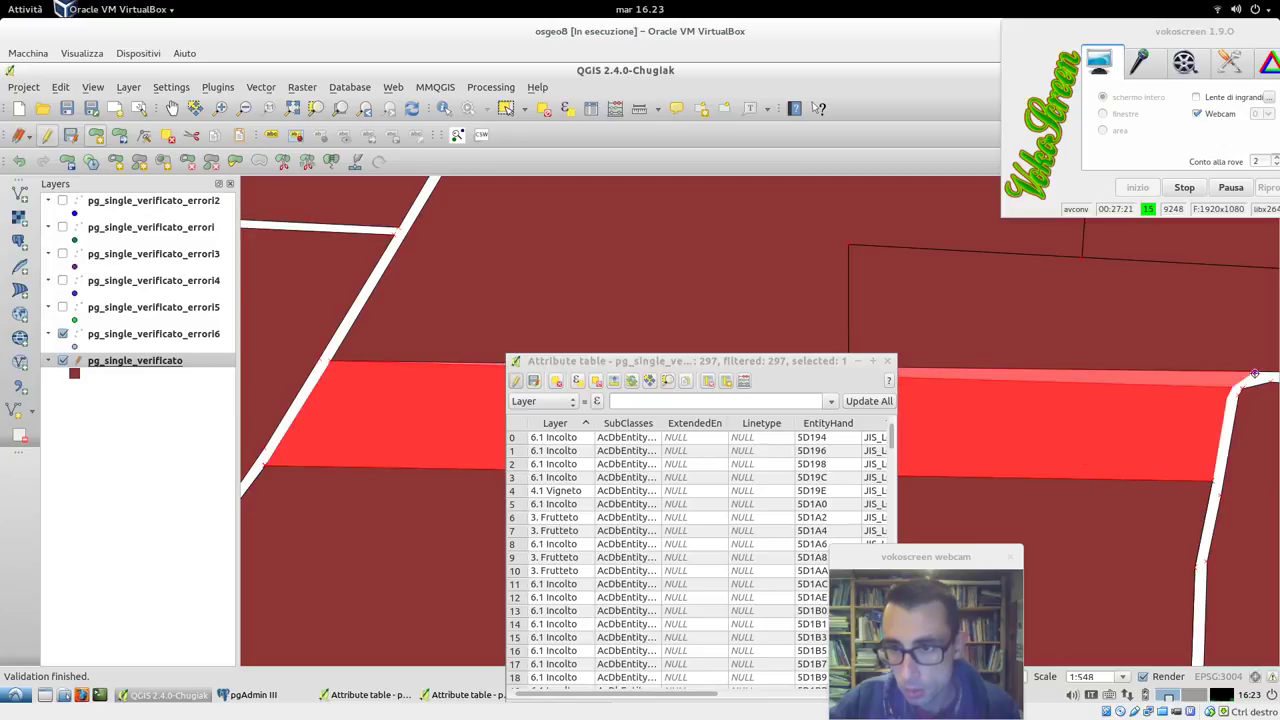
click(1254, 374)
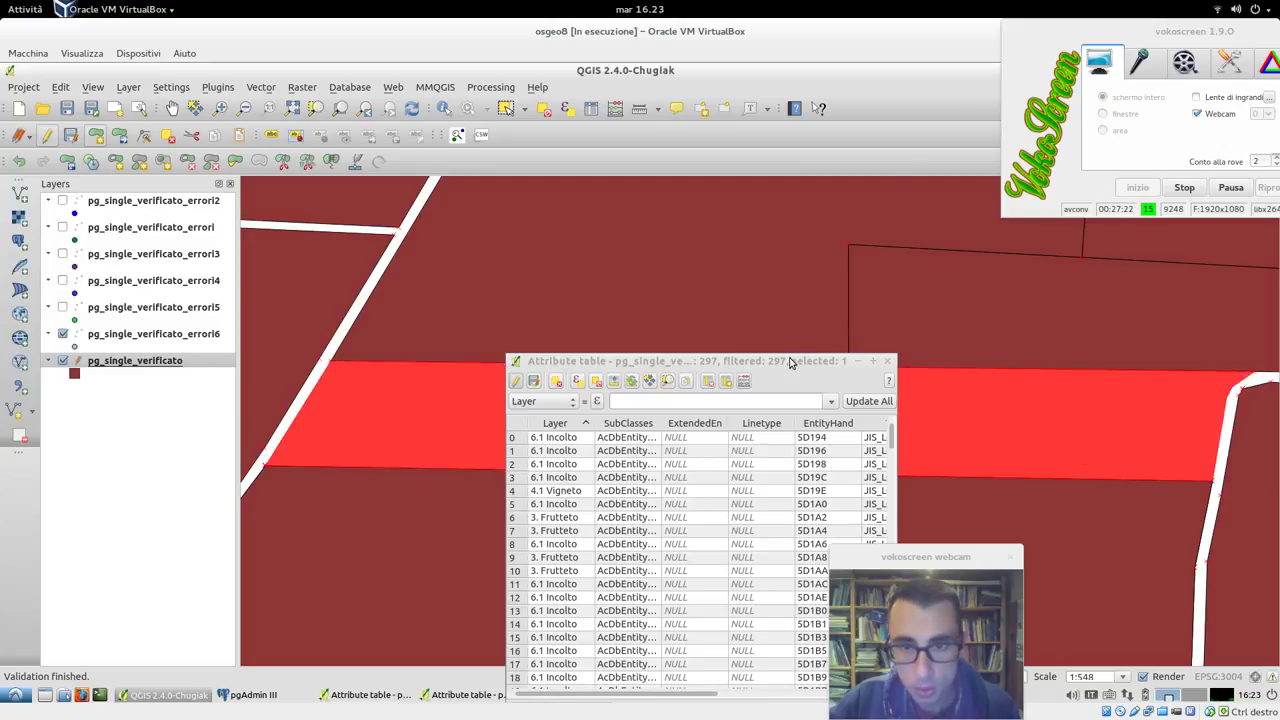
drag(789, 362, 773, 420)
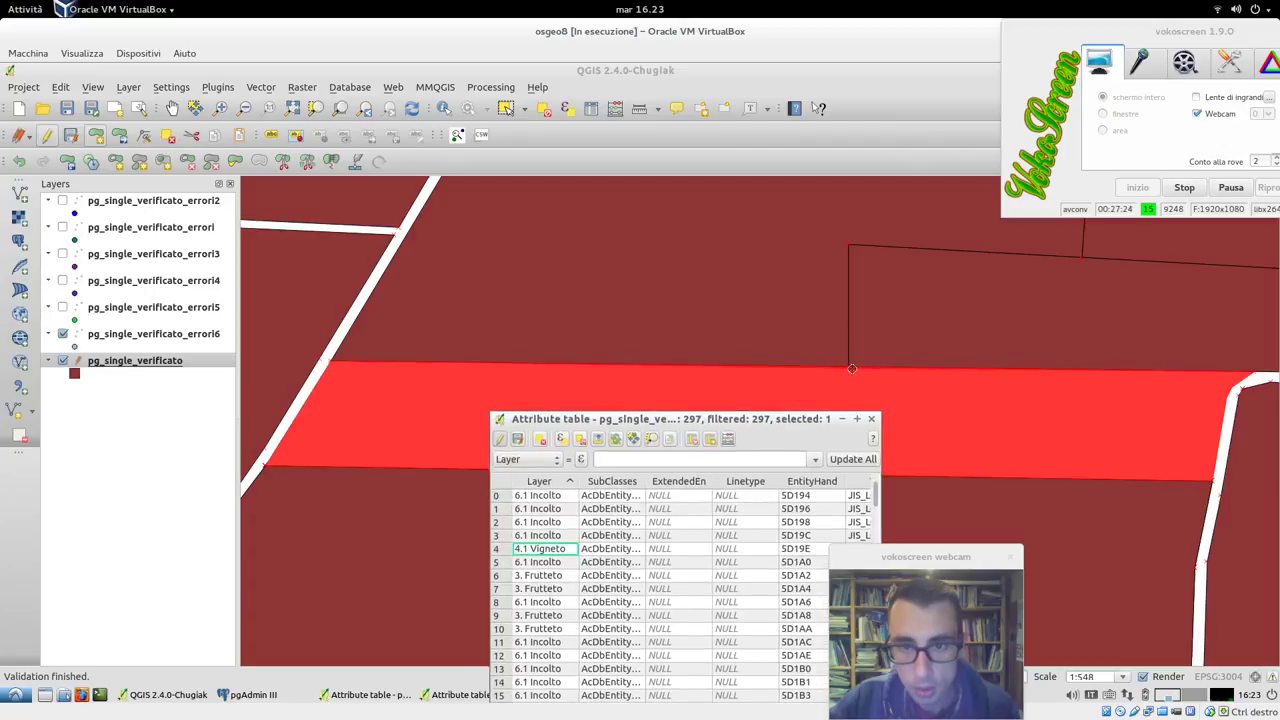
right_click(892, 400)
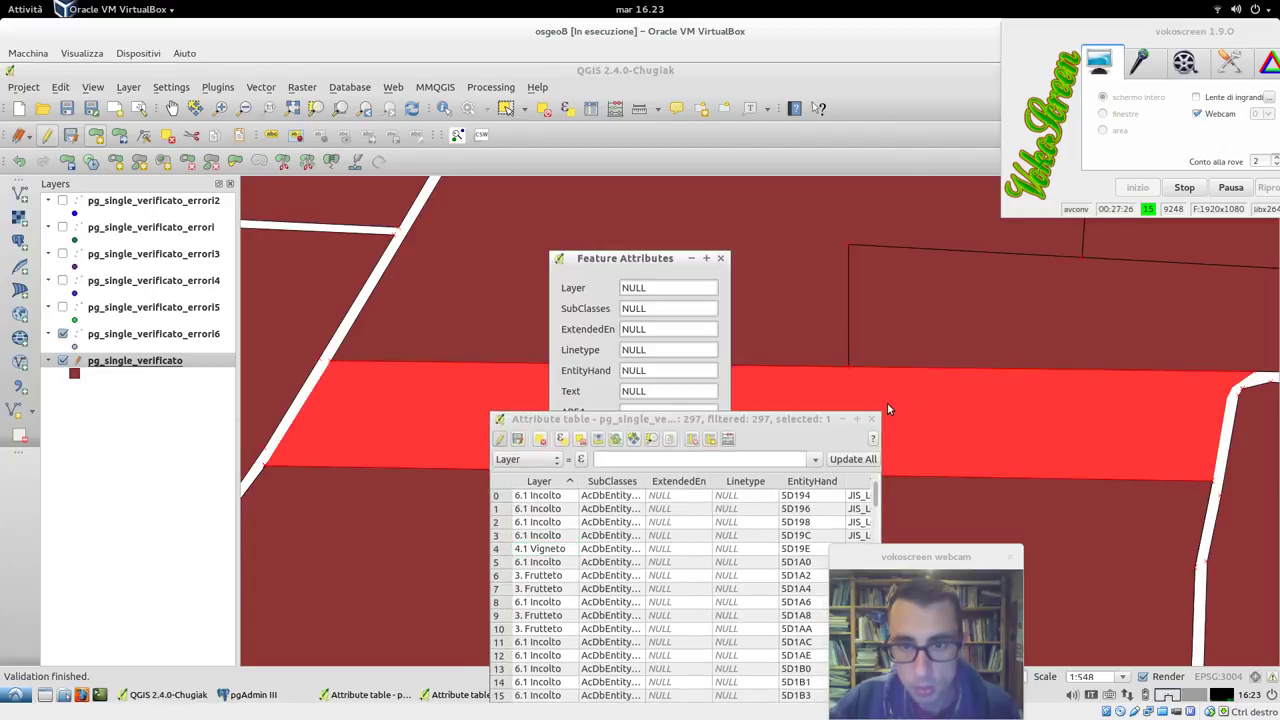
- Set the new polygon's Layer attribute to 6.1 Incolto, save the layer edits and stop editing pg_single_verificato
drag(650, 258, 297, 163)
text(6.1 Incolto)
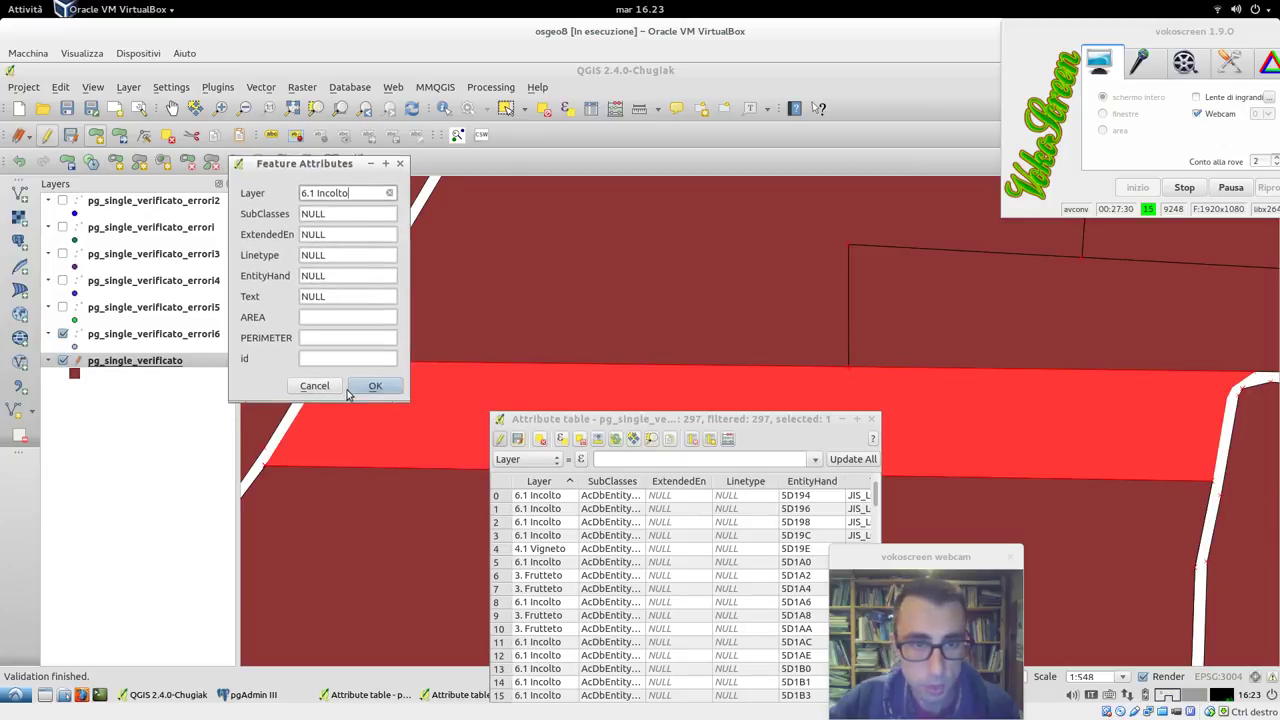
click(355, 389)
click(62, 138)
click(46, 135)
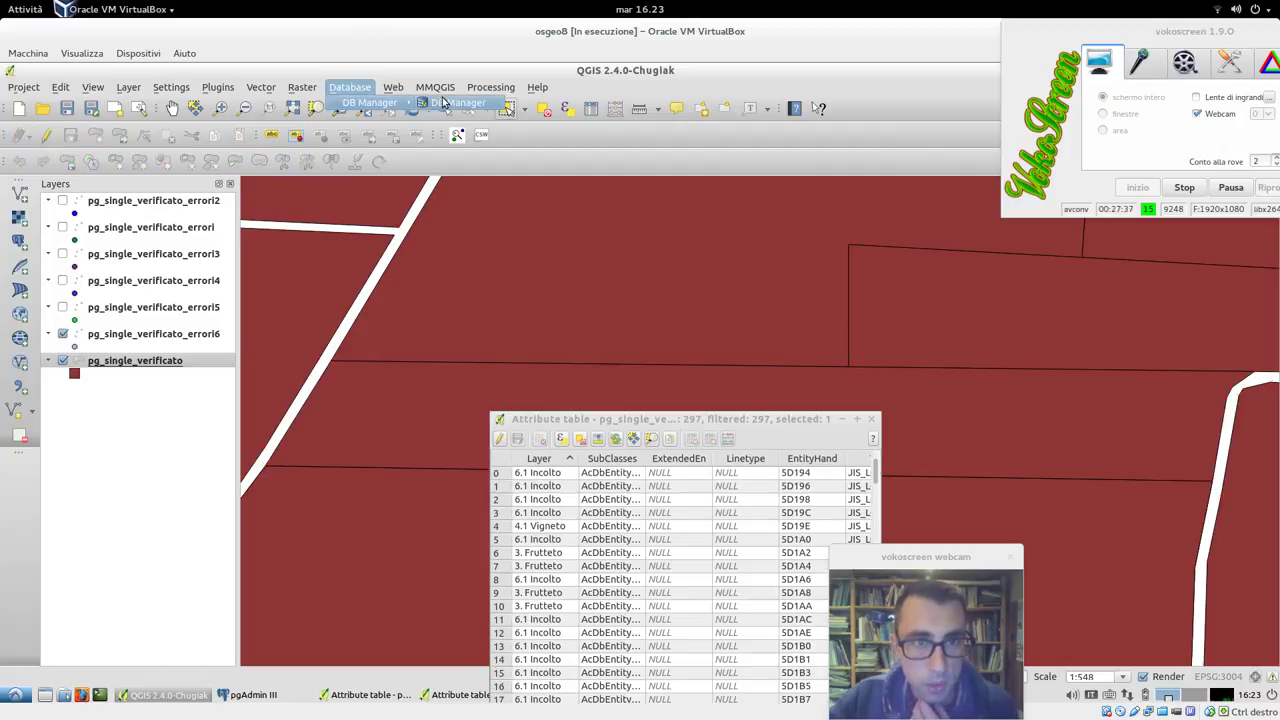
- Open the public schema of the esercizi (local) PostGIS database in DB Manager
click(445, 108)
double_click(162, 275)
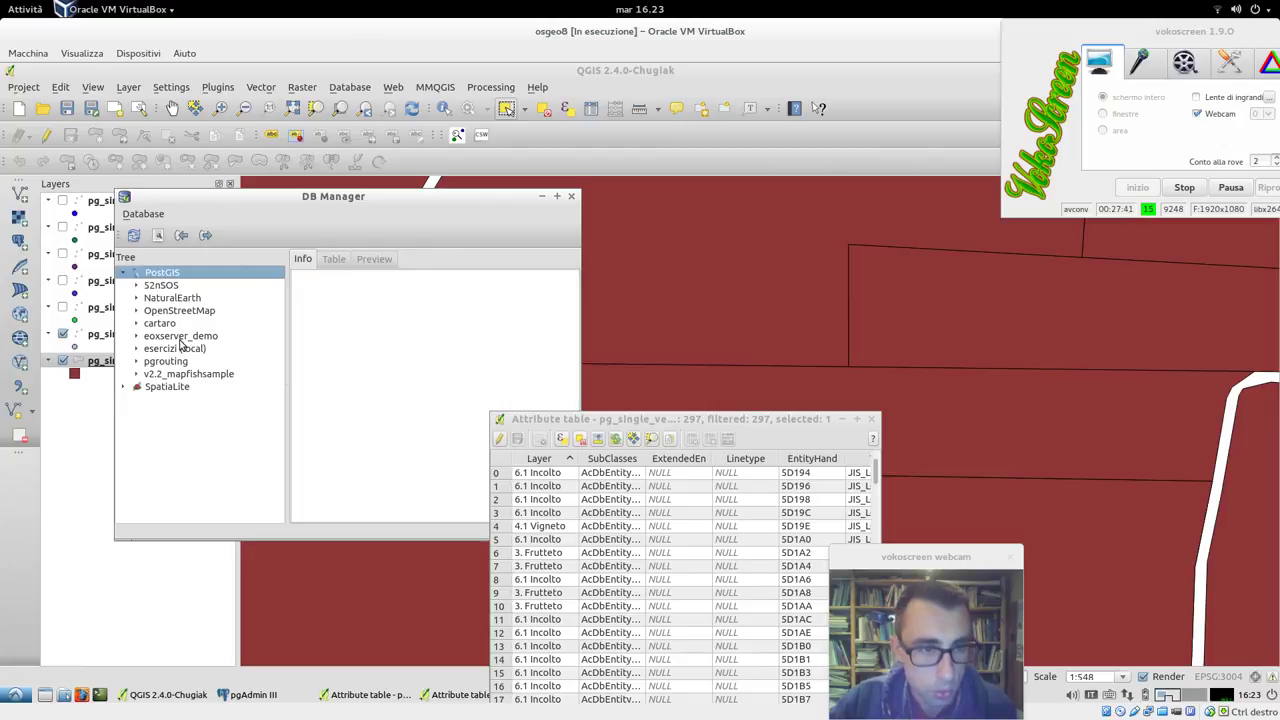
double_click(175, 348)
double_click(184, 362)
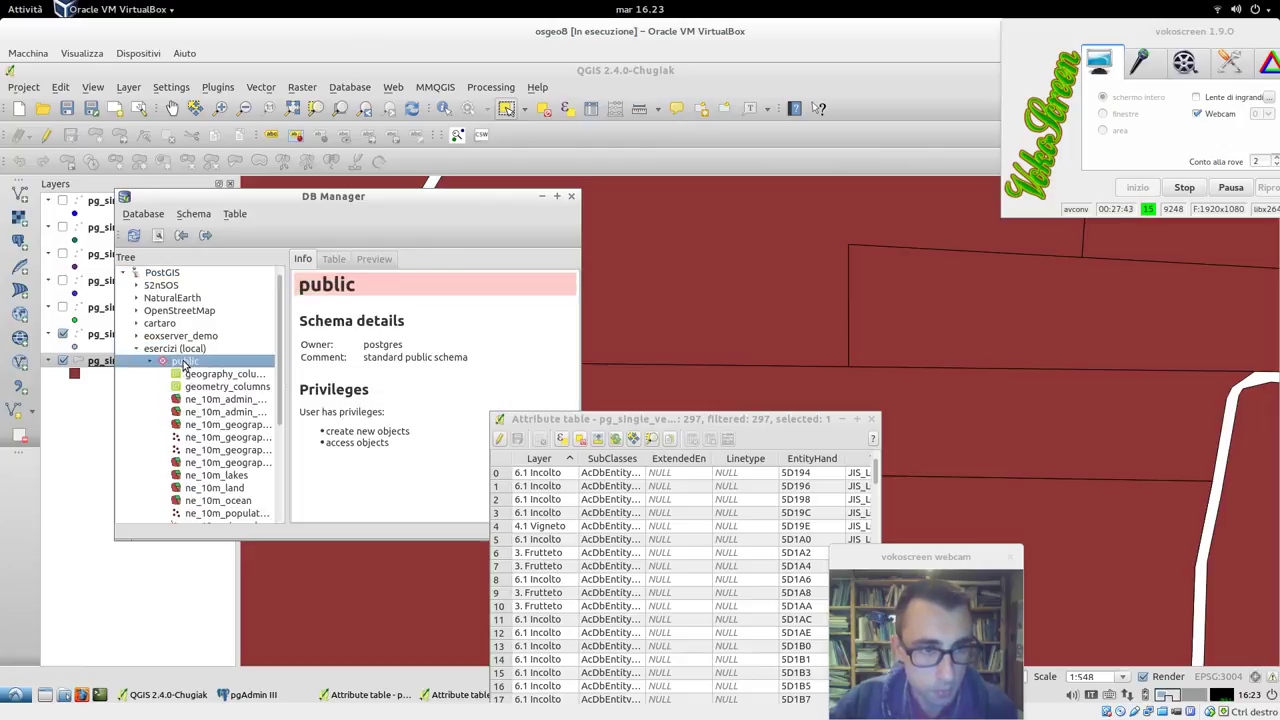
- Try to import pg_single_verificato into the public schema as a new table named pg_single_verificato2, and close DB Manager
click(182, 235)
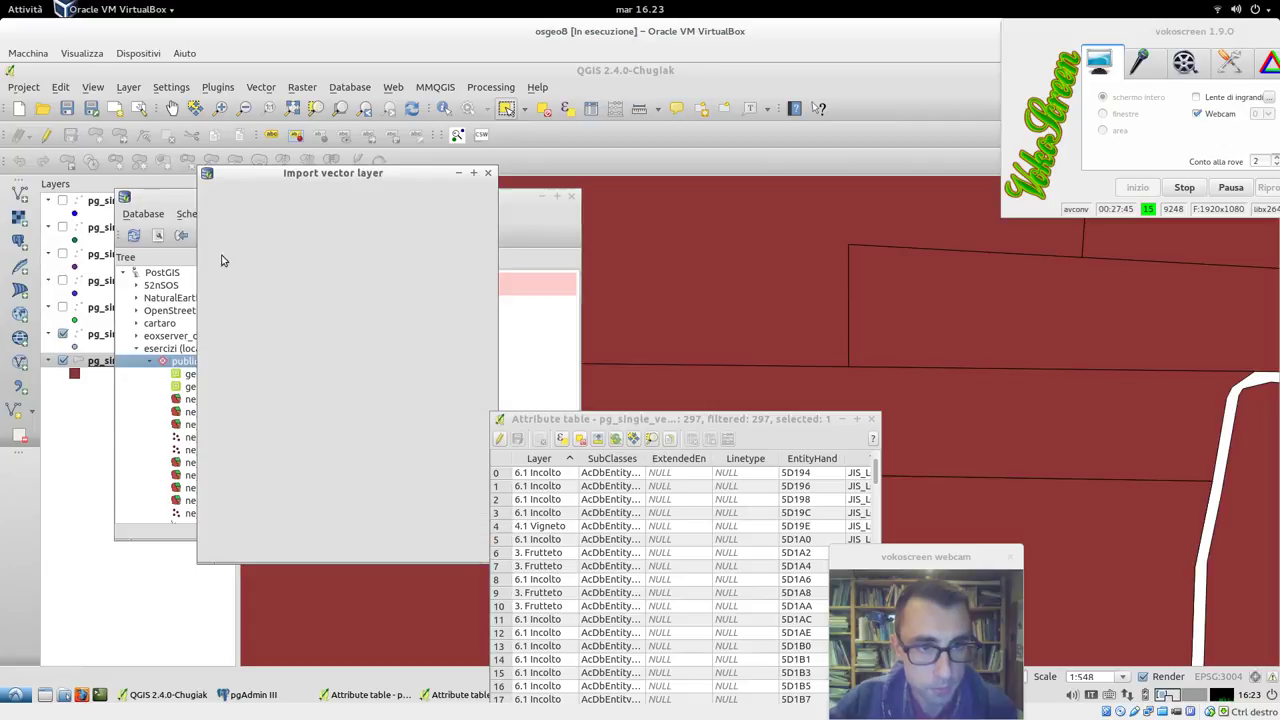
click(462, 200)
click(398, 280)
click(451, 224)
click(427, 289)
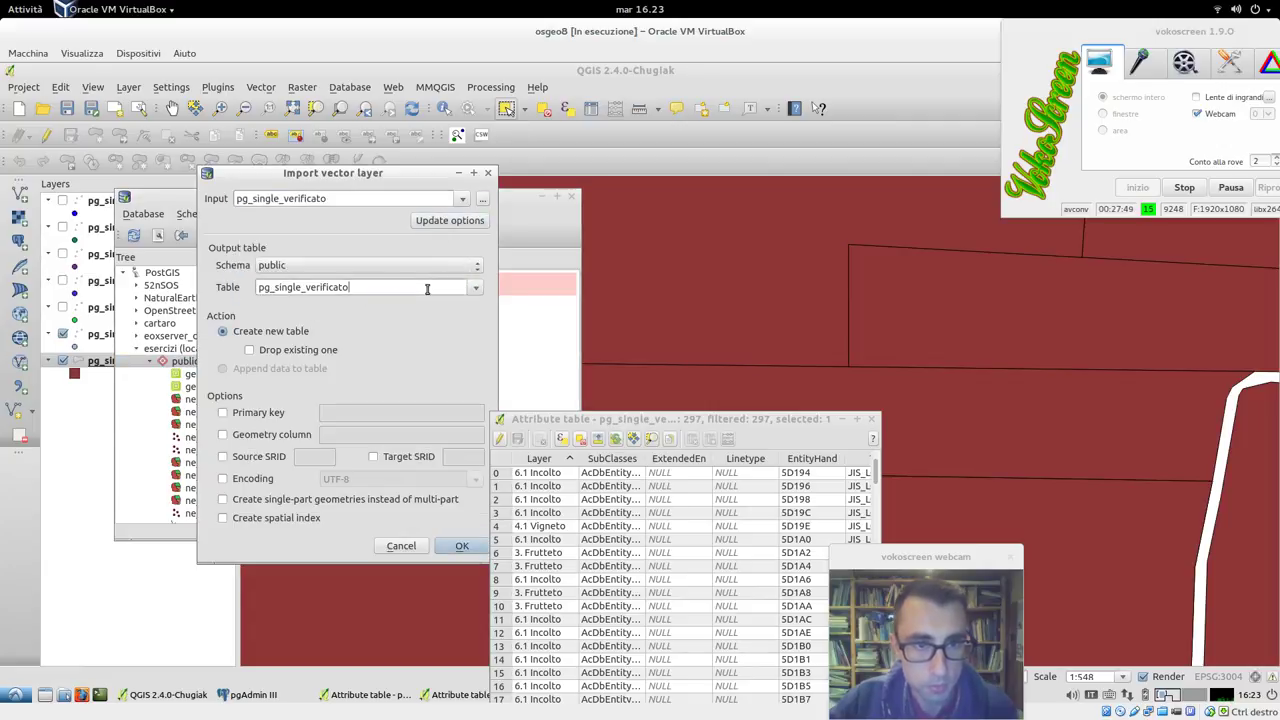
text(2)
click(459, 546)
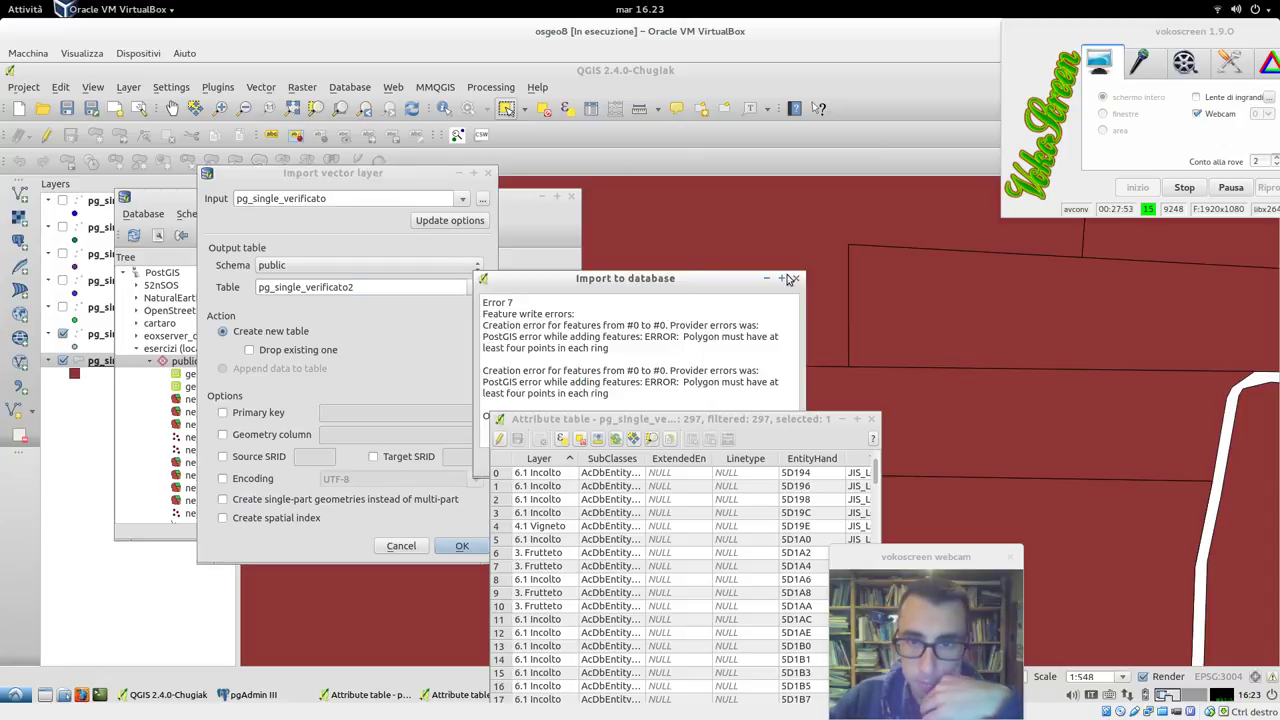
click(795, 278)
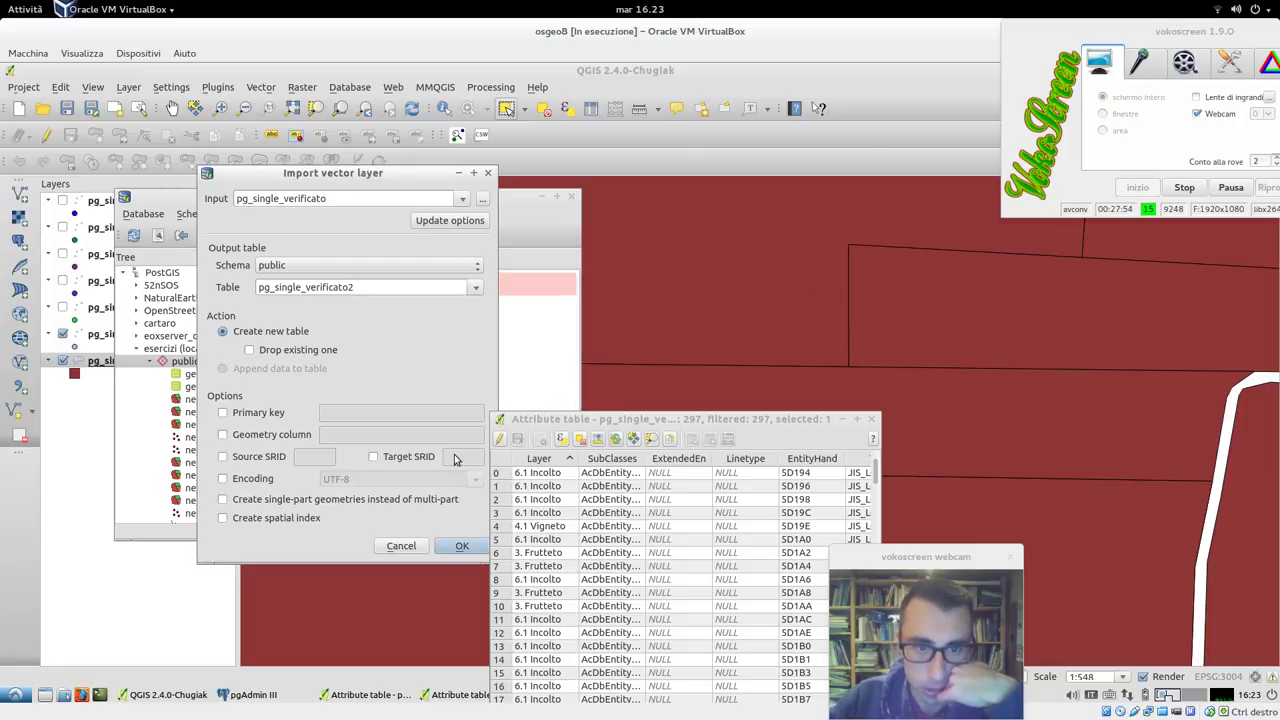
click(412, 545)
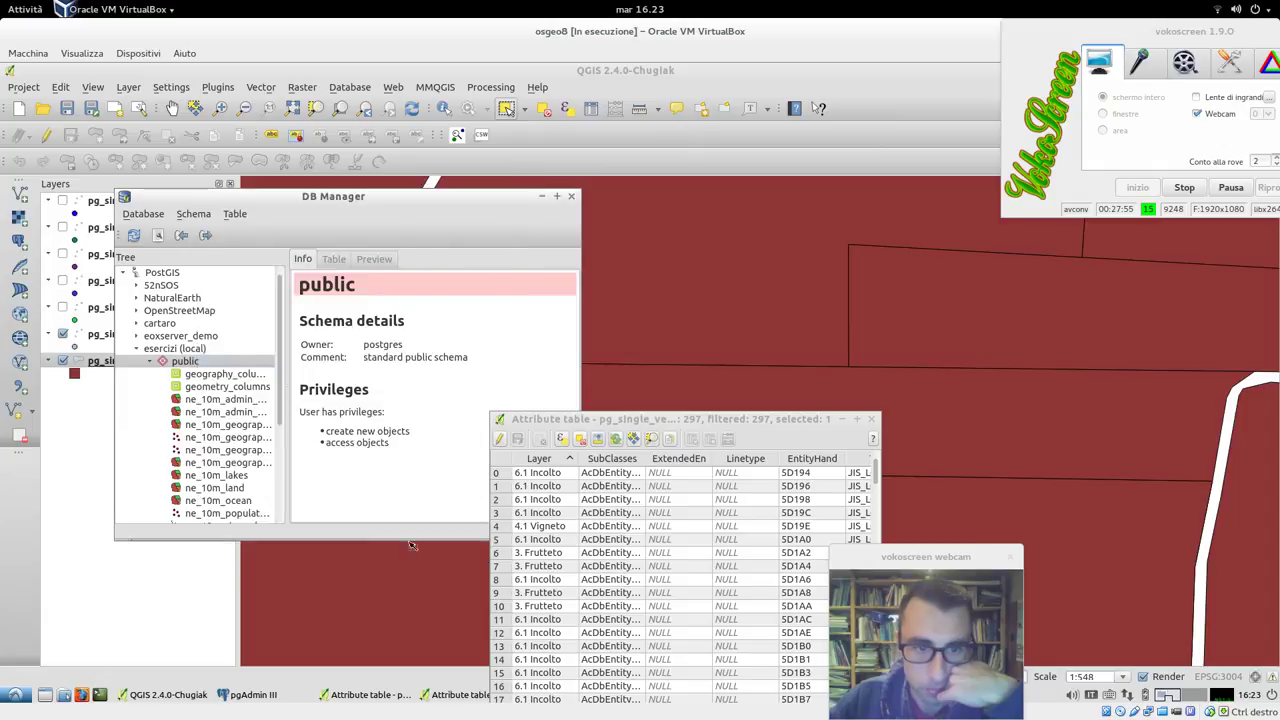
click(571, 196)
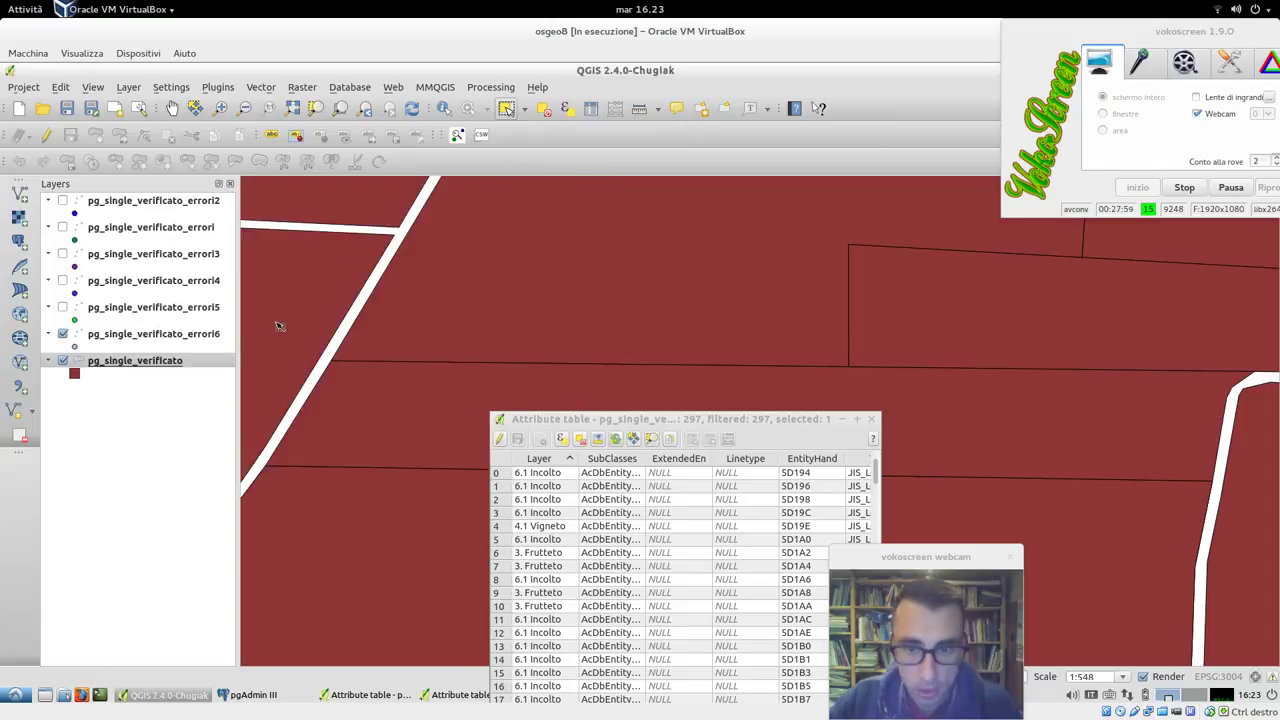
- Run Check geometry validity on the whole pg_single_verificato layer without saving error locations
click(219, 88)
mouse_move(261, 90)
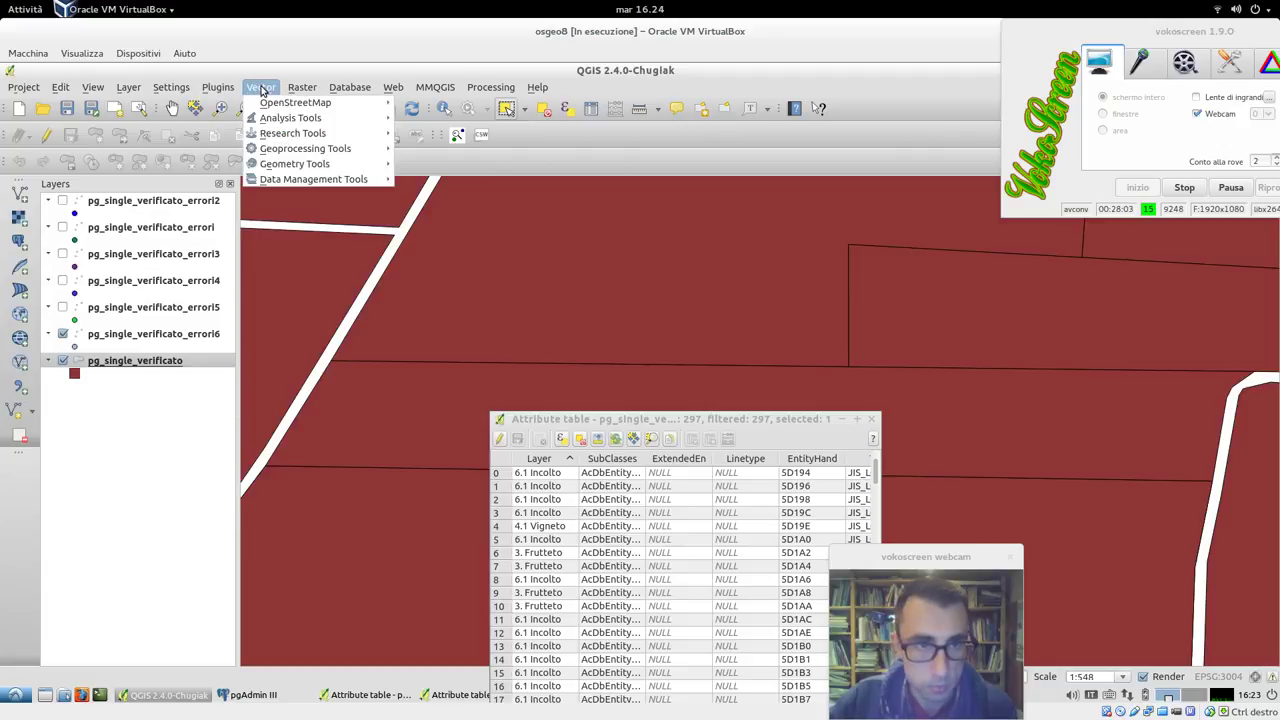
mouse_move(343, 168)
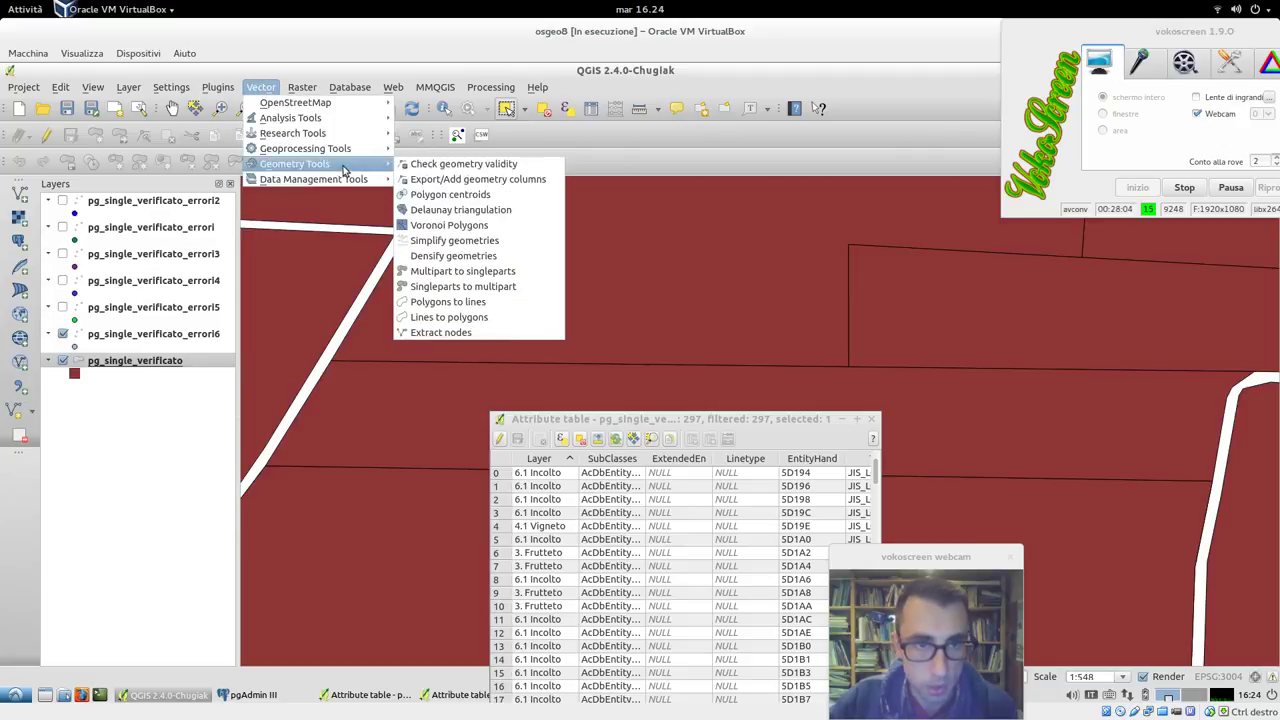
click(440, 165)
drag(433, 101, 149, 80)
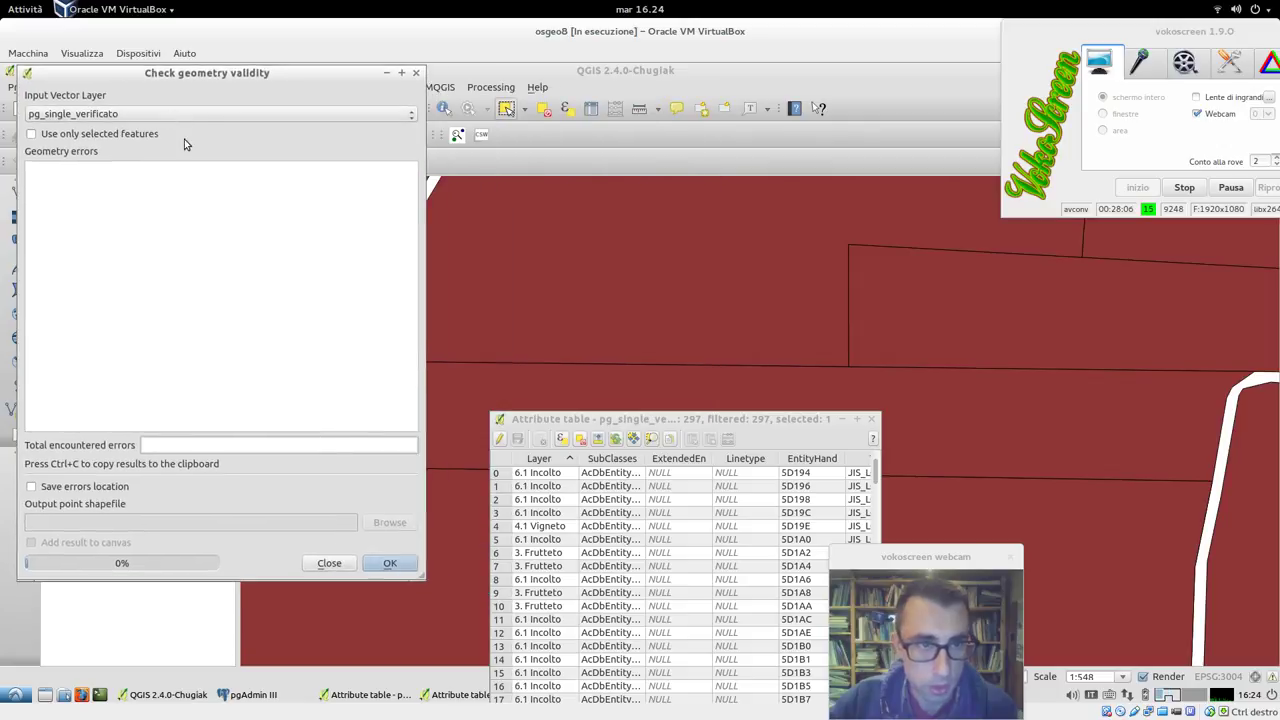
click(388, 564)
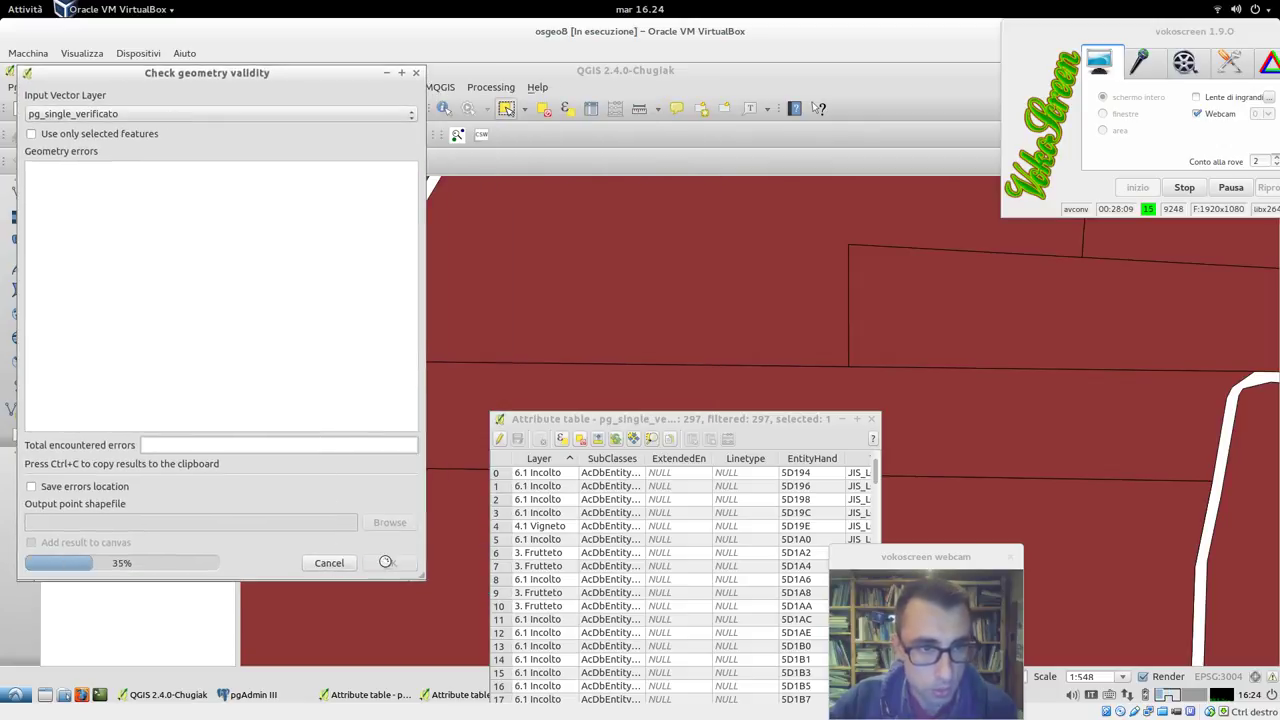
- Review the ring errors, start editing pg_single_verificato, and delete the feature with id 20 after zooming to it
scroll(230, 325, down, 10)
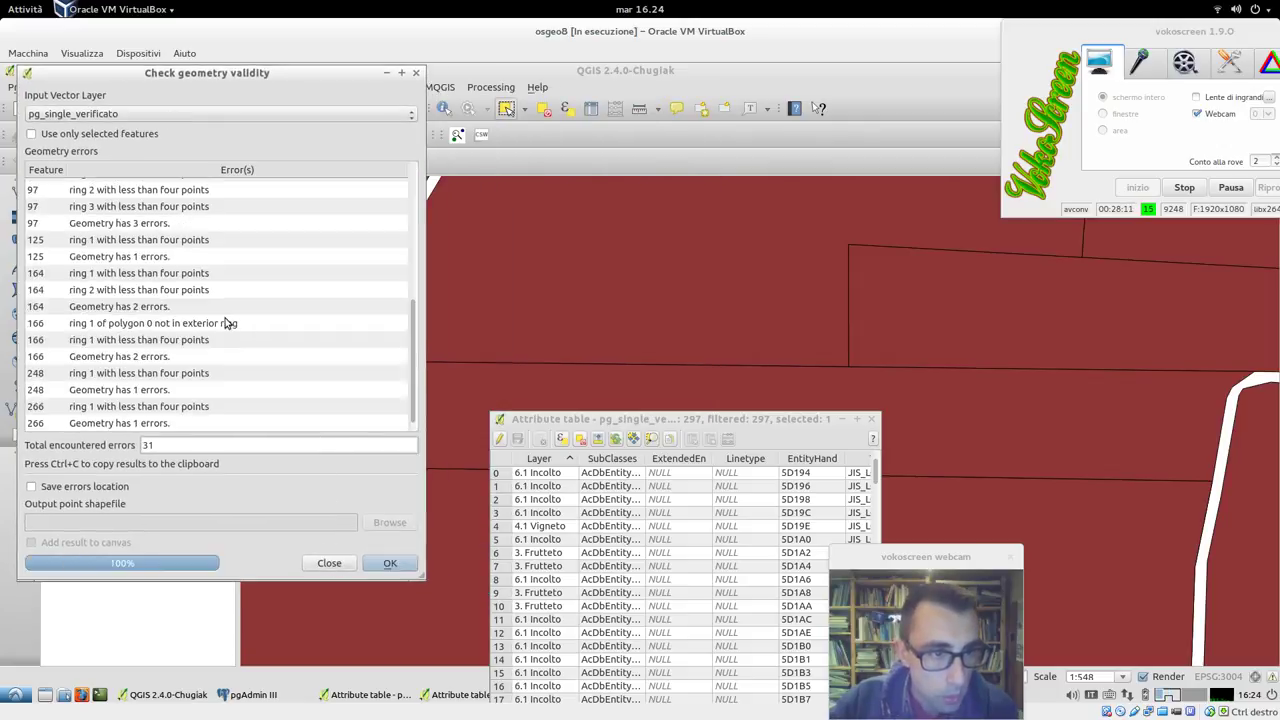
scroll(226, 321, up, 10)
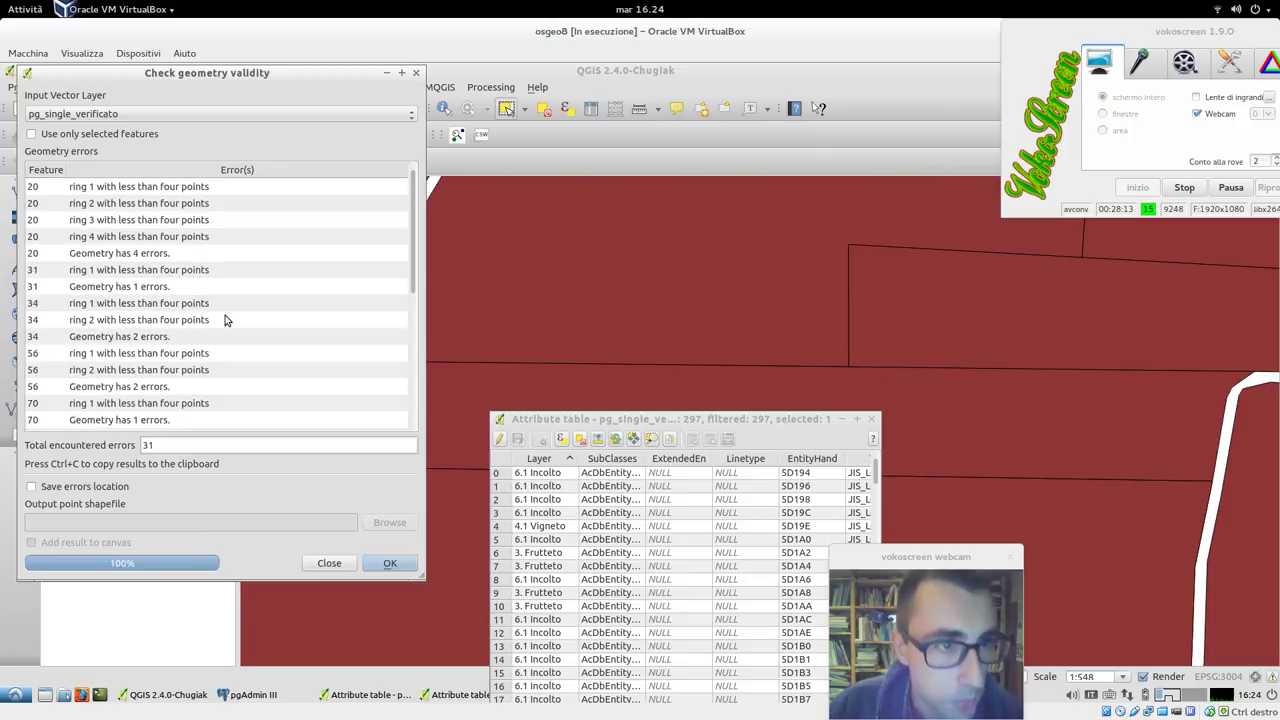
drag(780, 536, 727, 378)
drag(646, 596, 810, 594)
click(776, 570)
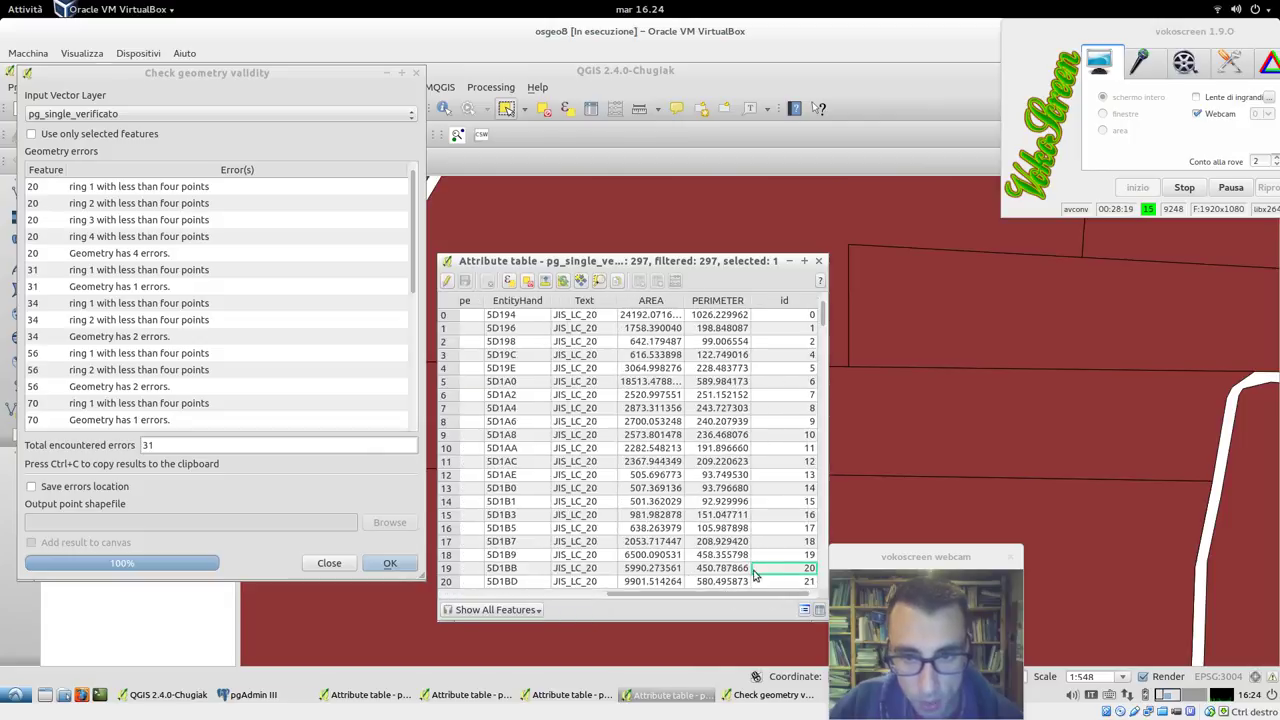
click(446, 568)
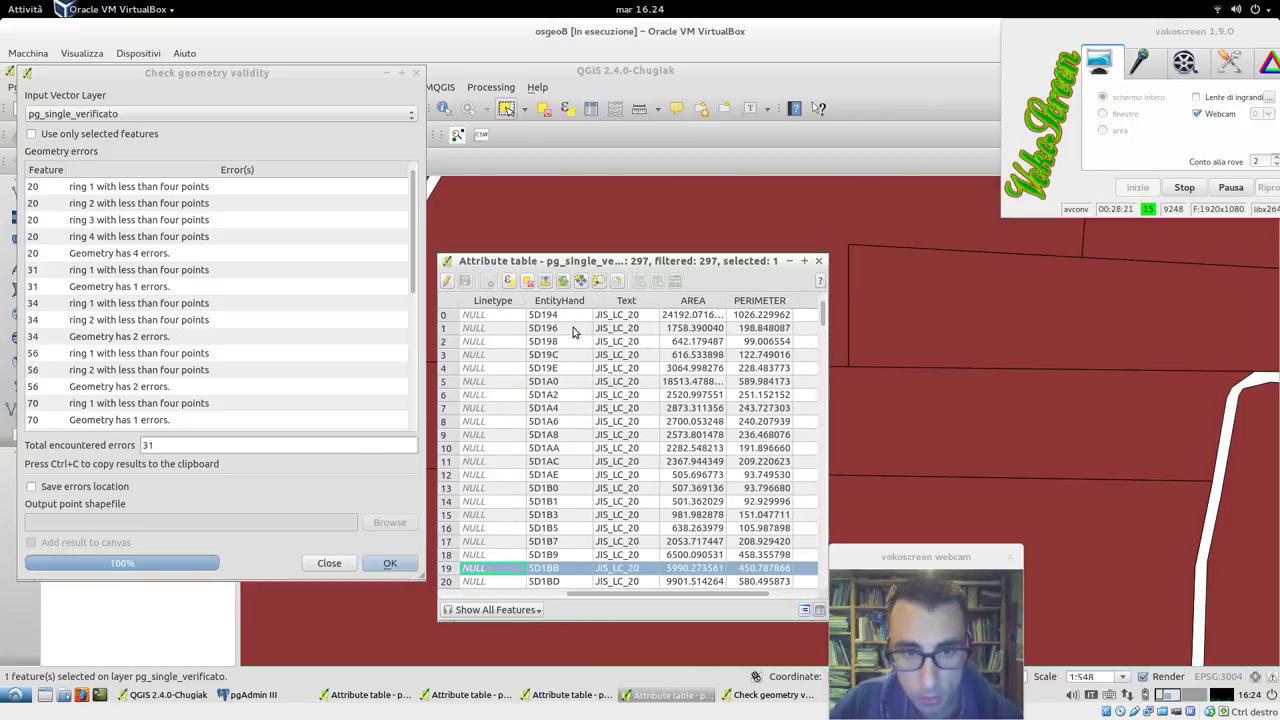
click(598, 281)
drag(765, 261, 1180, 247)
drag(950, 556, 952, 611)
click(954, 583)
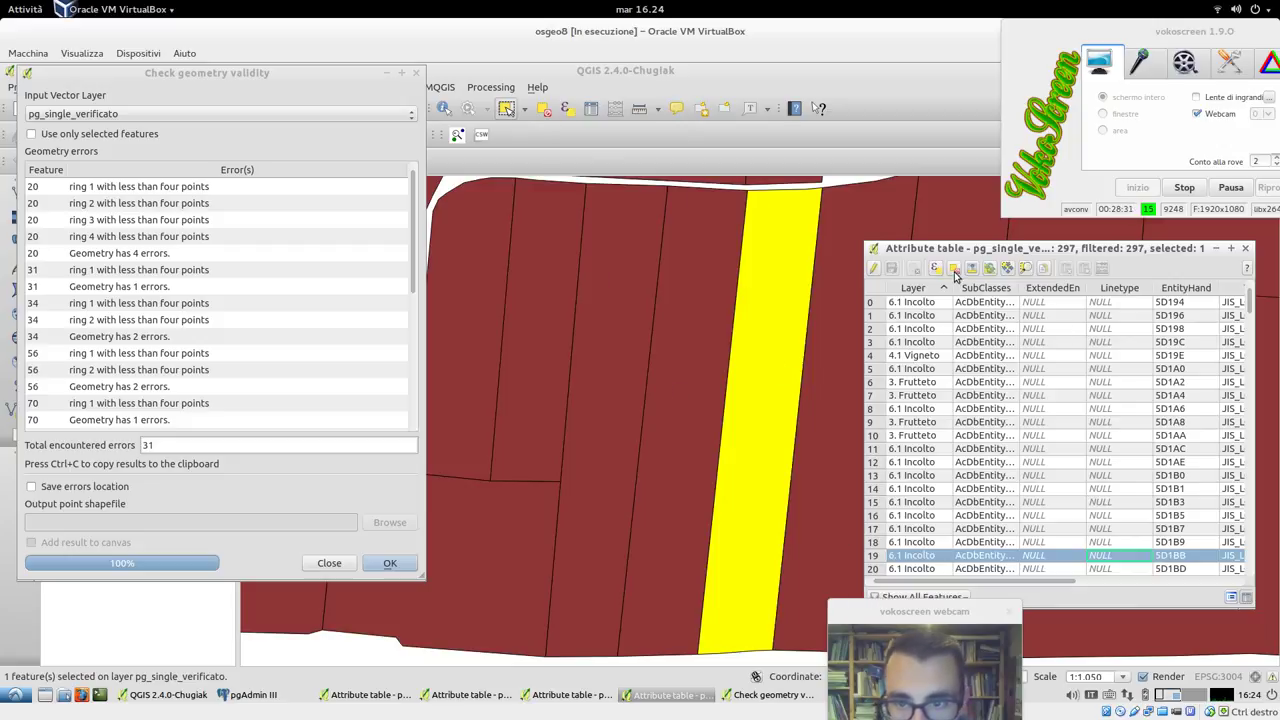
key(ctrl+e)
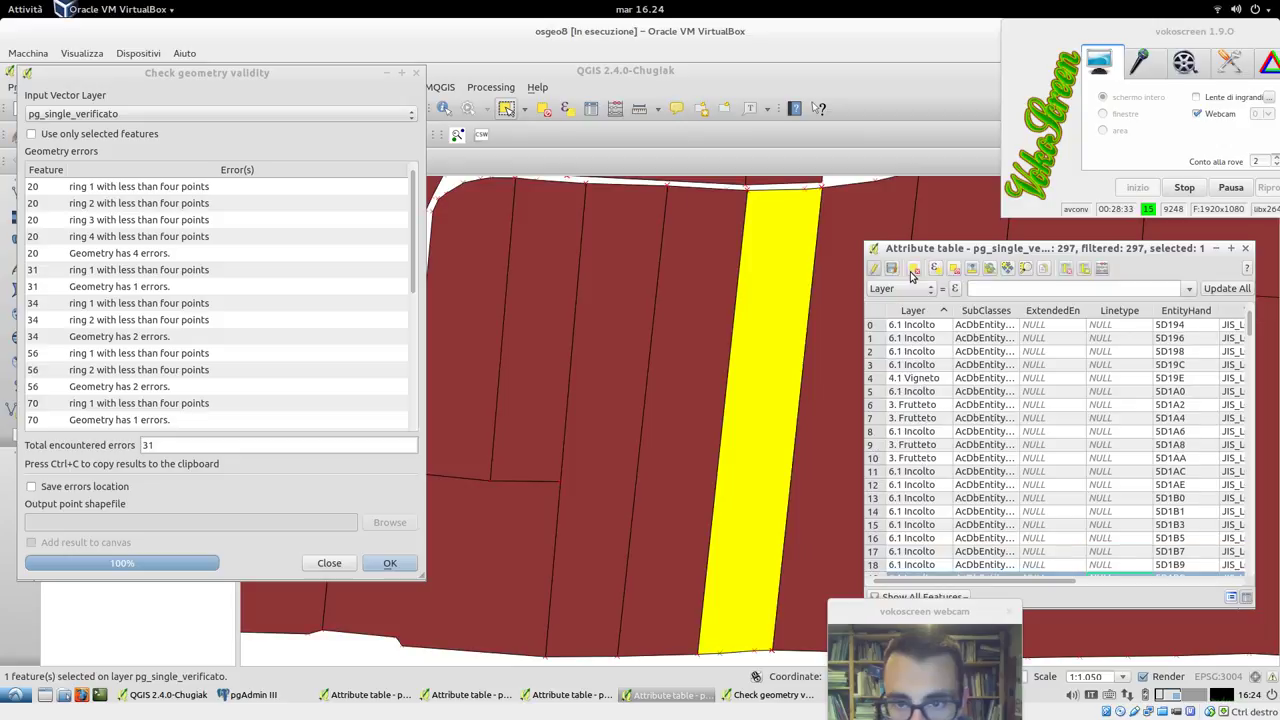
click(912, 272)
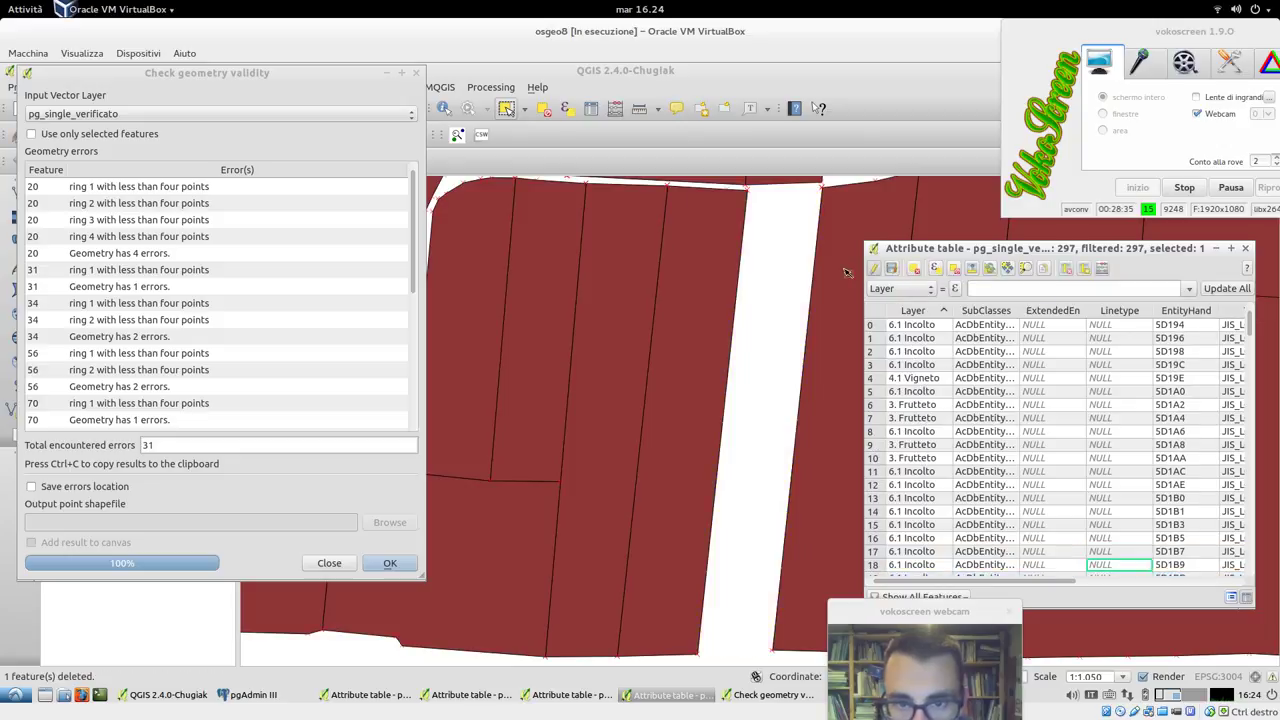
- Find the next faulty feature, id 31, in the attribute table, inspect it on the map and delete it
drag(346, 72, 378, 168)
scroll(773, 418, down, 4)
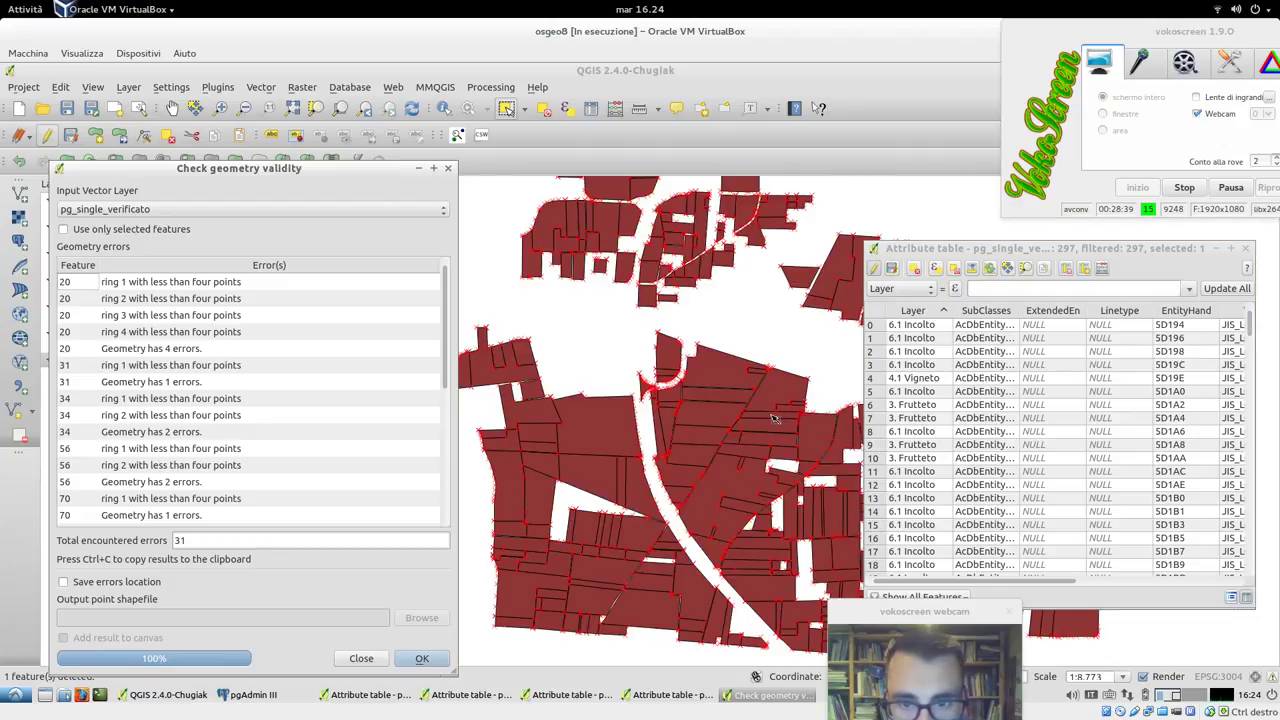
scroll(773, 418, up, 1)
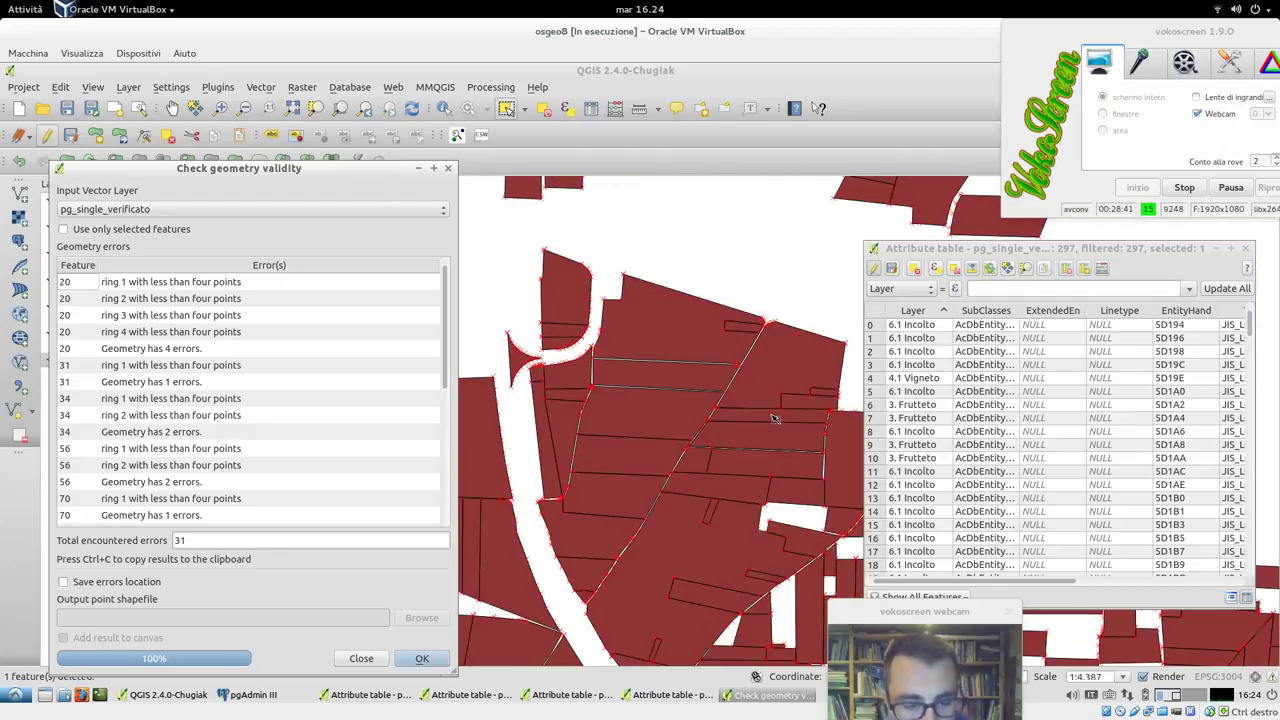
click(975, 256)
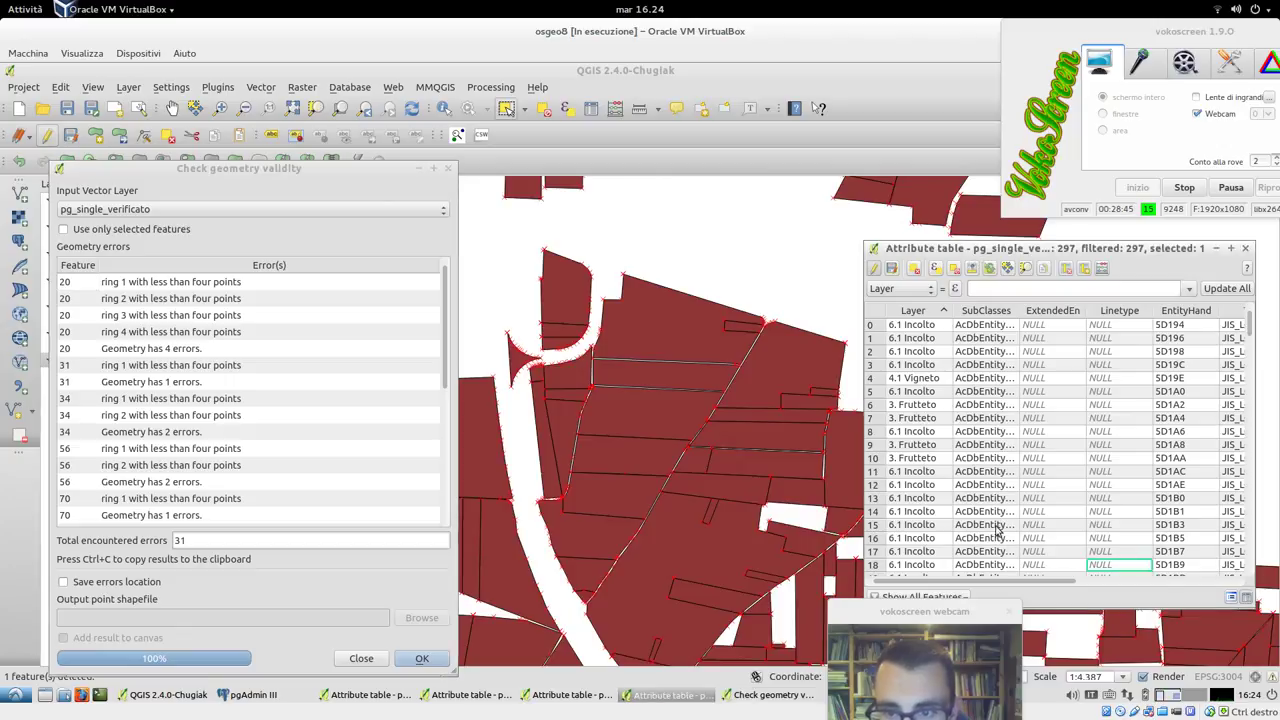
drag(1025, 581, 1207, 580)
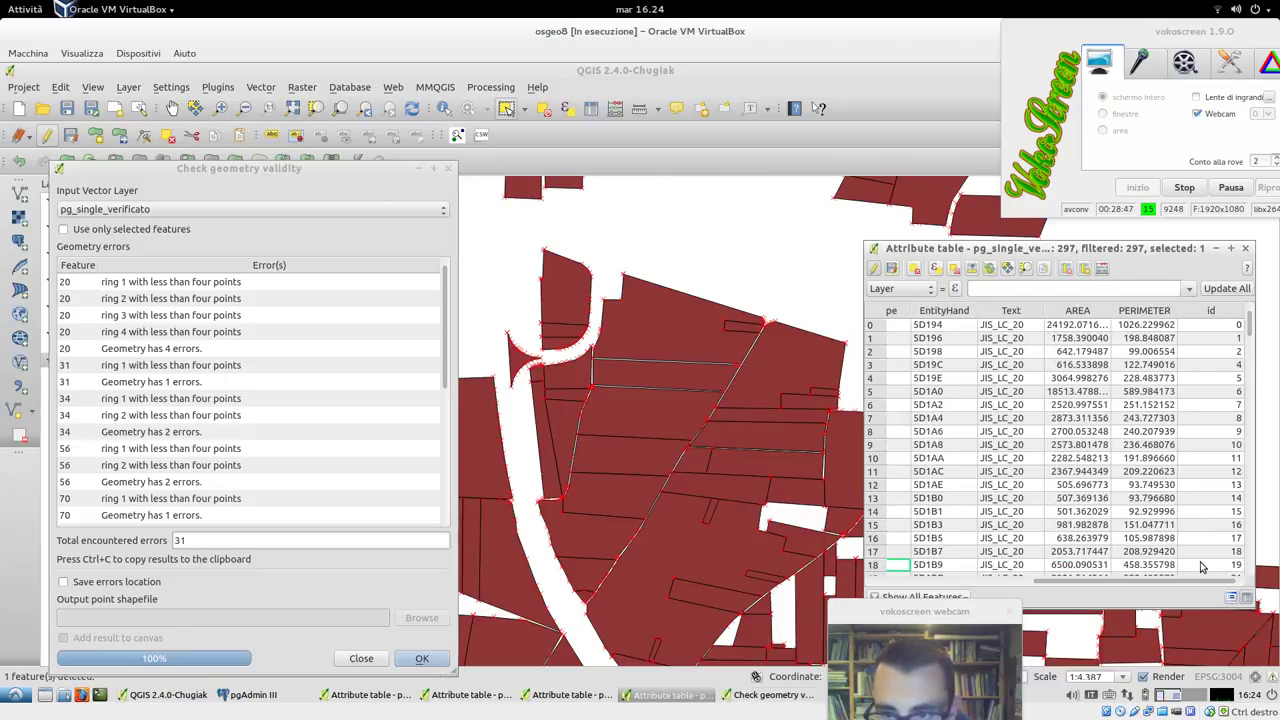
scroll(1201, 570, down, 1)
click(1182, 539)
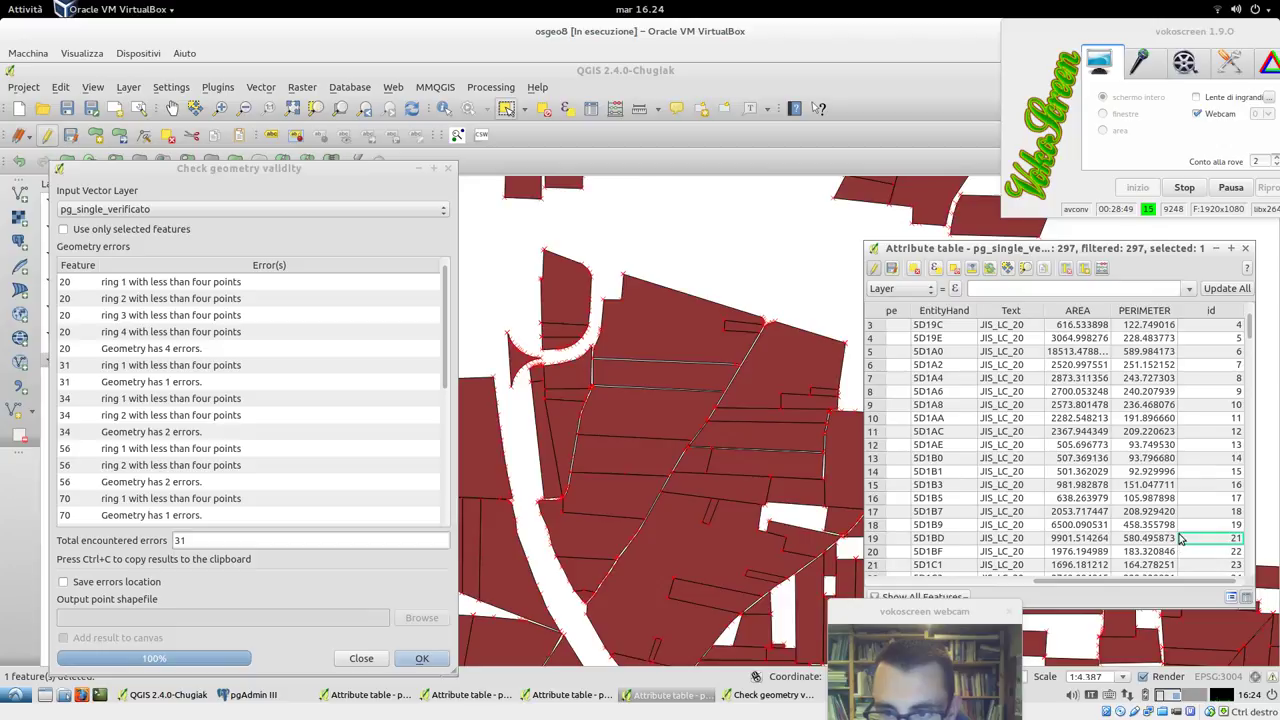
drag(908, 252, 874, 243)
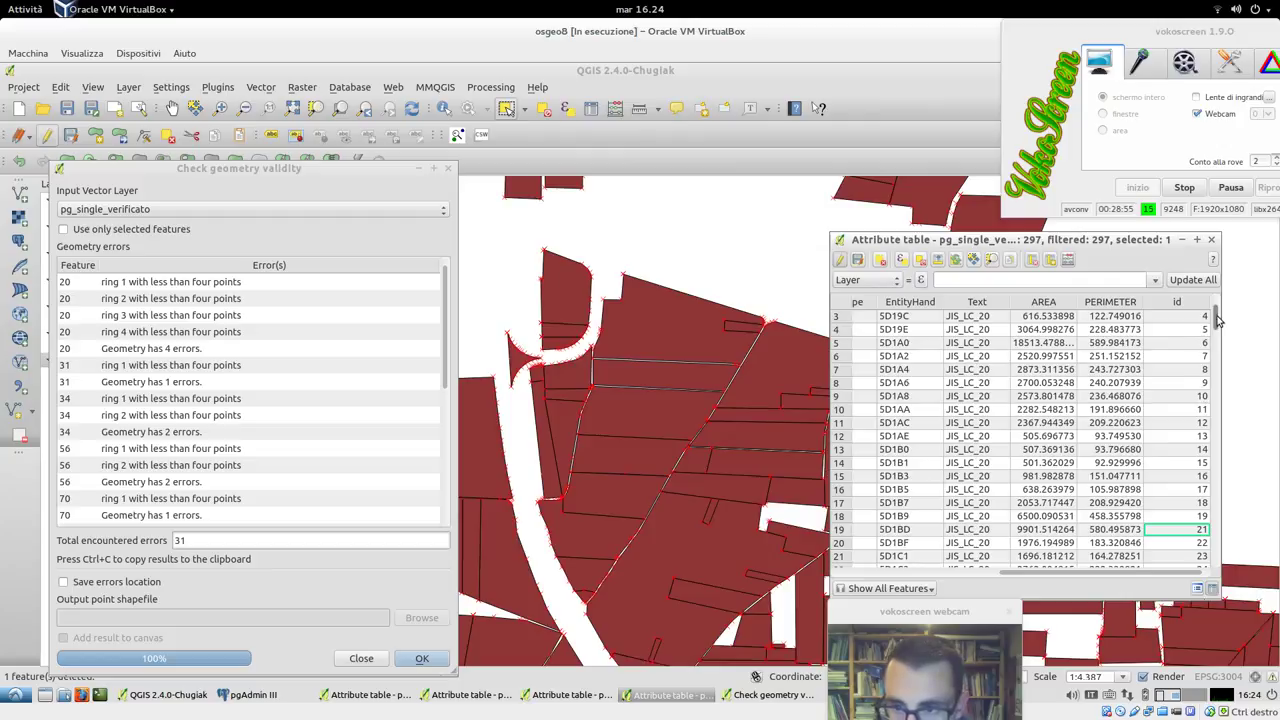
scroll(1218, 318, down, 8)
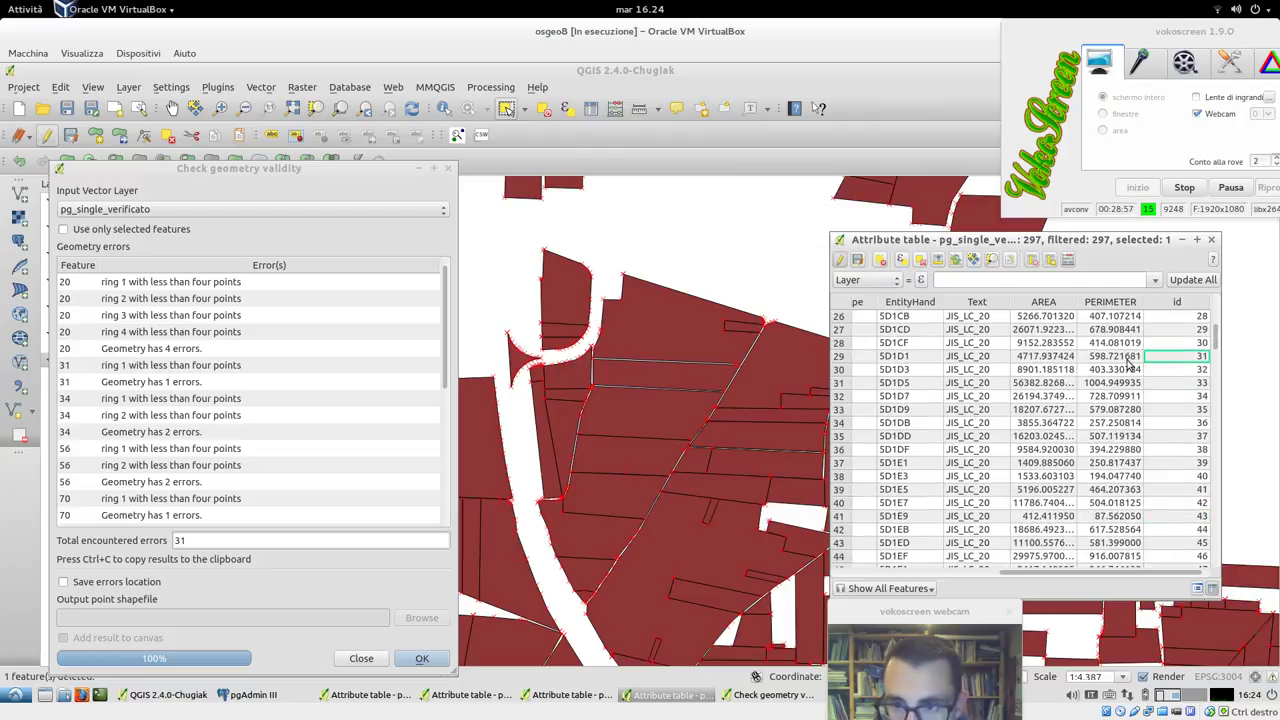
click(840, 357)
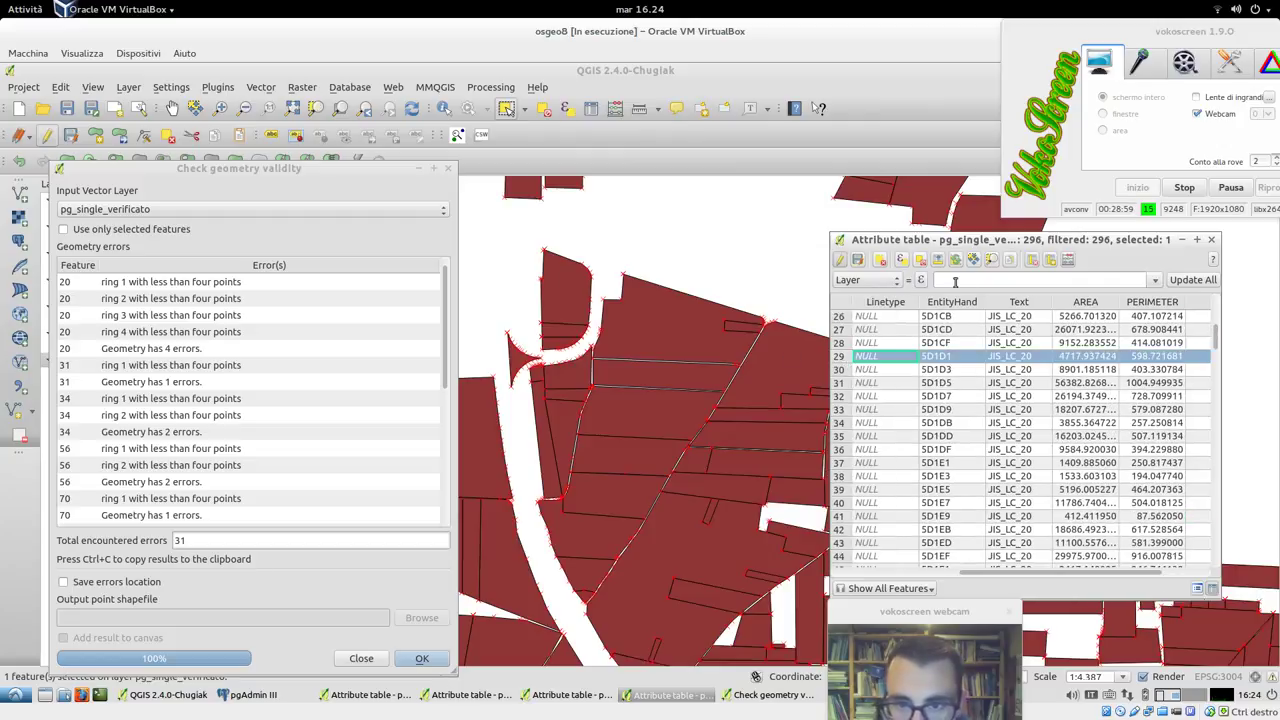
click(992, 259)
scroll(703, 352, down, 3)
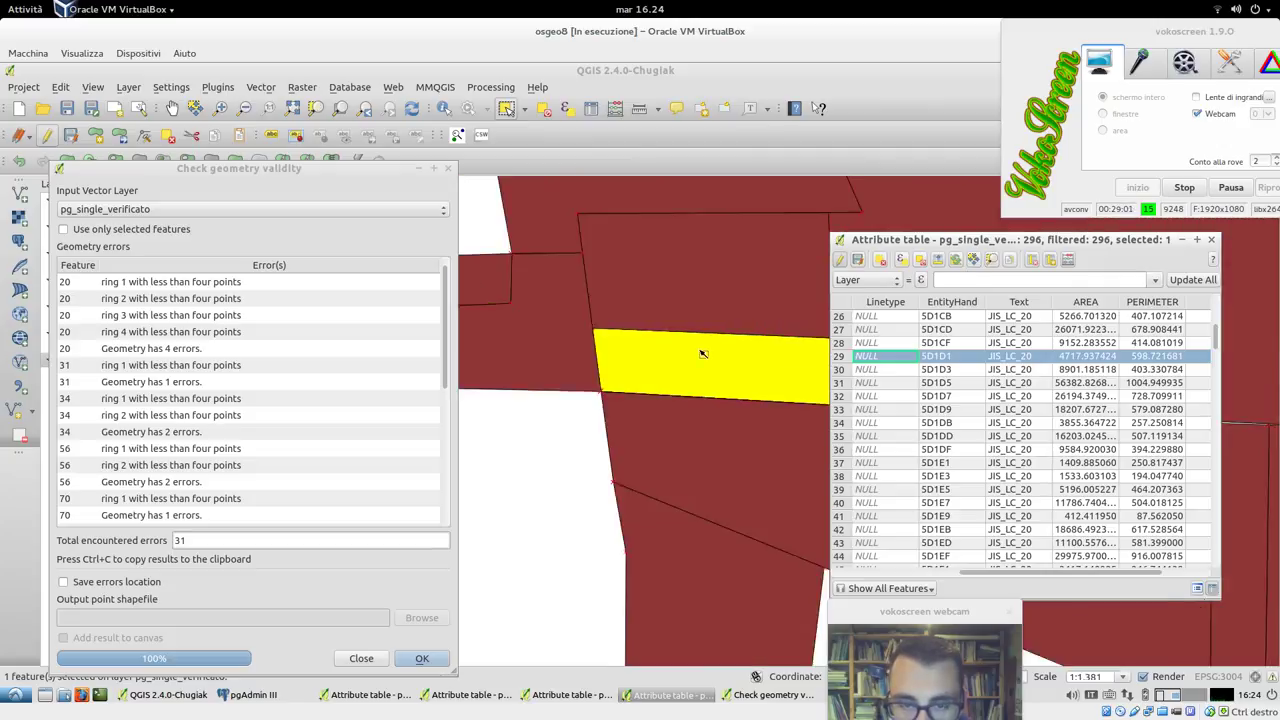
scroll(700, 351, up, 1)
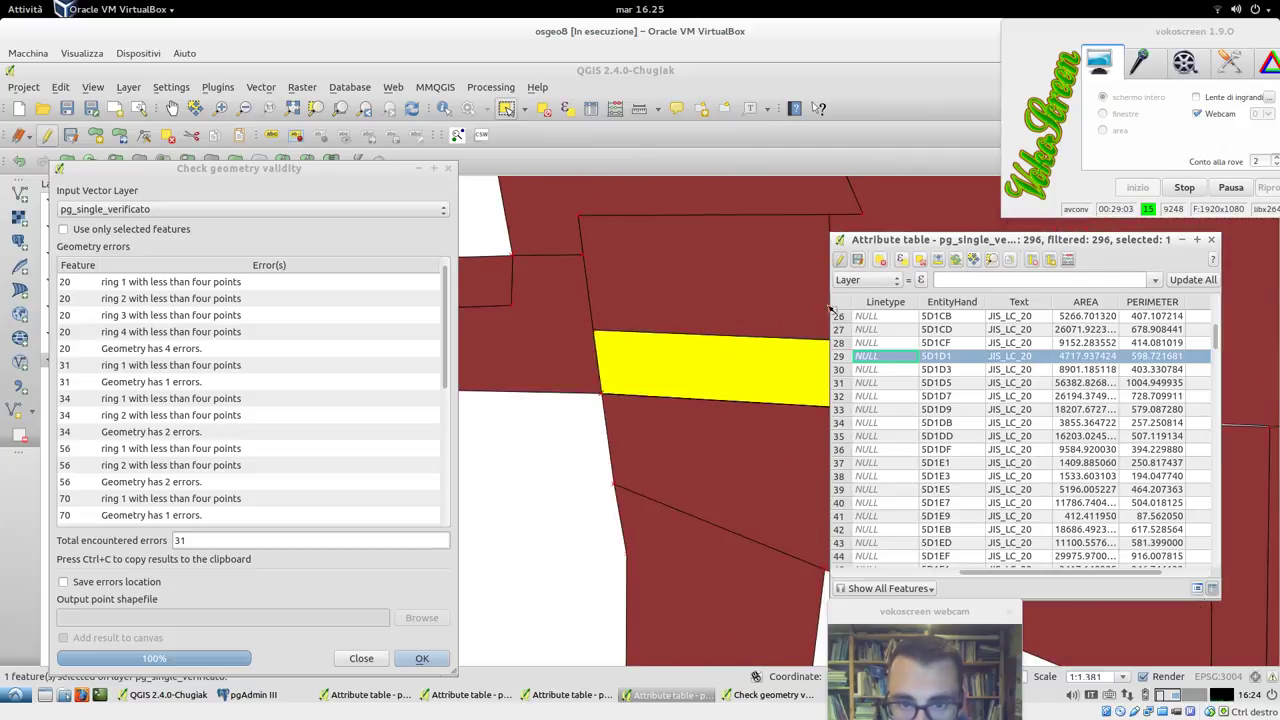
scroll(737, 325, down, 1)
scroll(737, 325, up, 1)
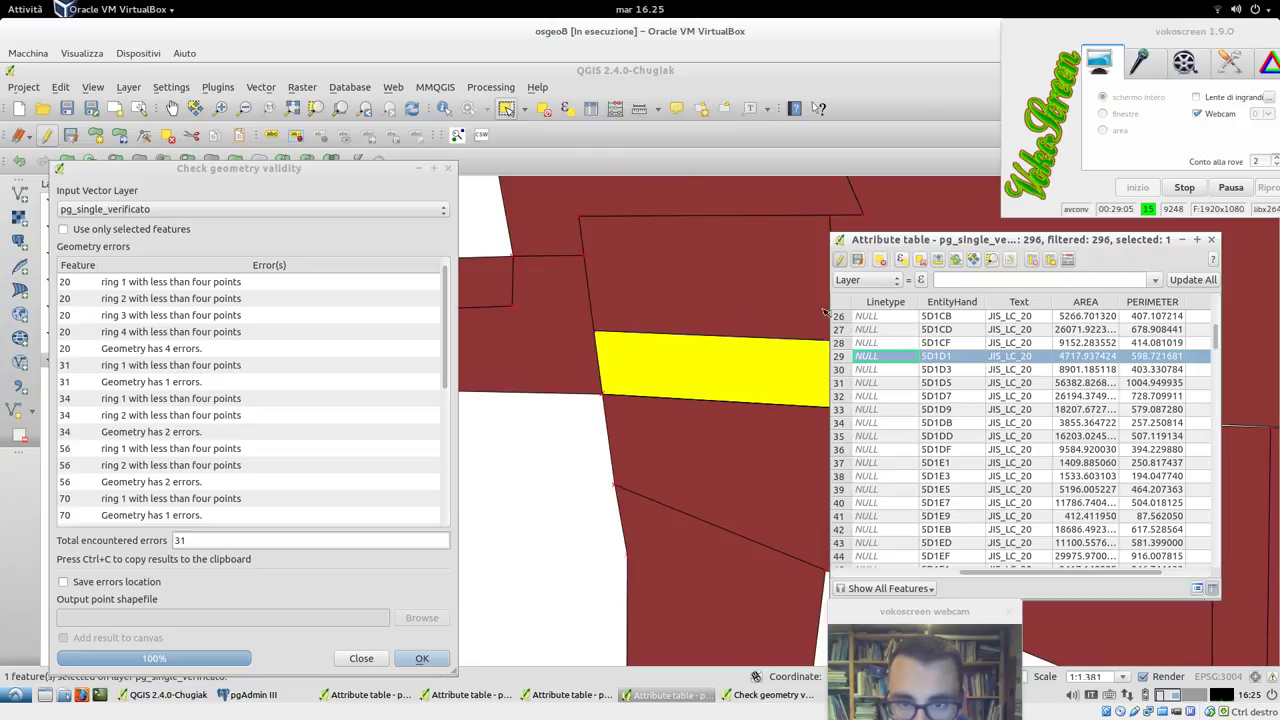
click(883, 262)
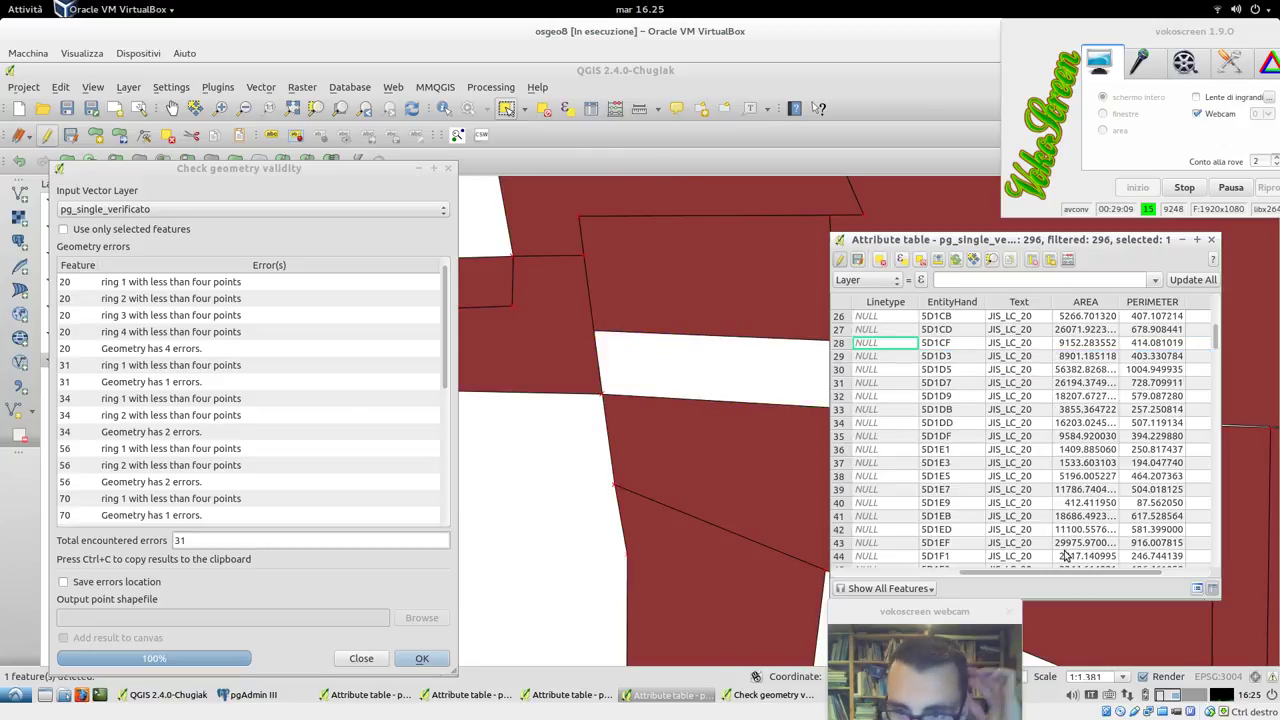
- Select the faulty feature with id 34, zoom the map to it and delete it
scroll(1059, 575, right, 1)
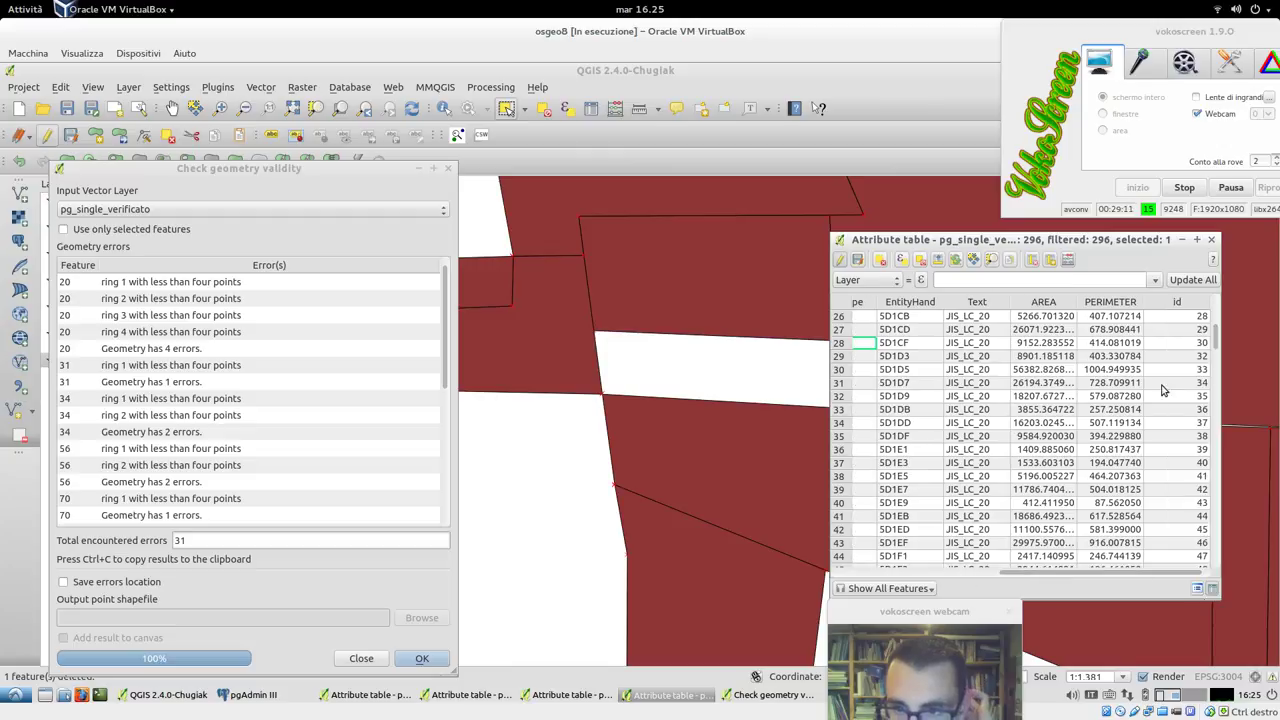
click(841, 384)
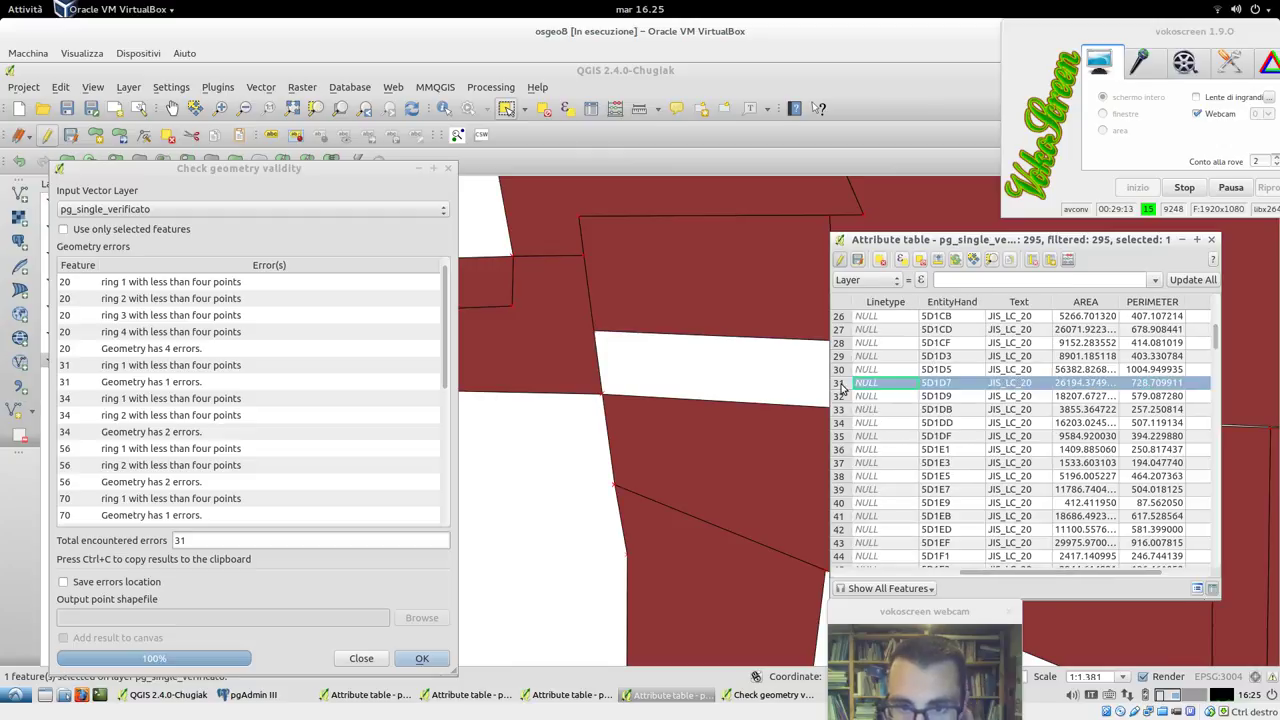
click(990, 260)
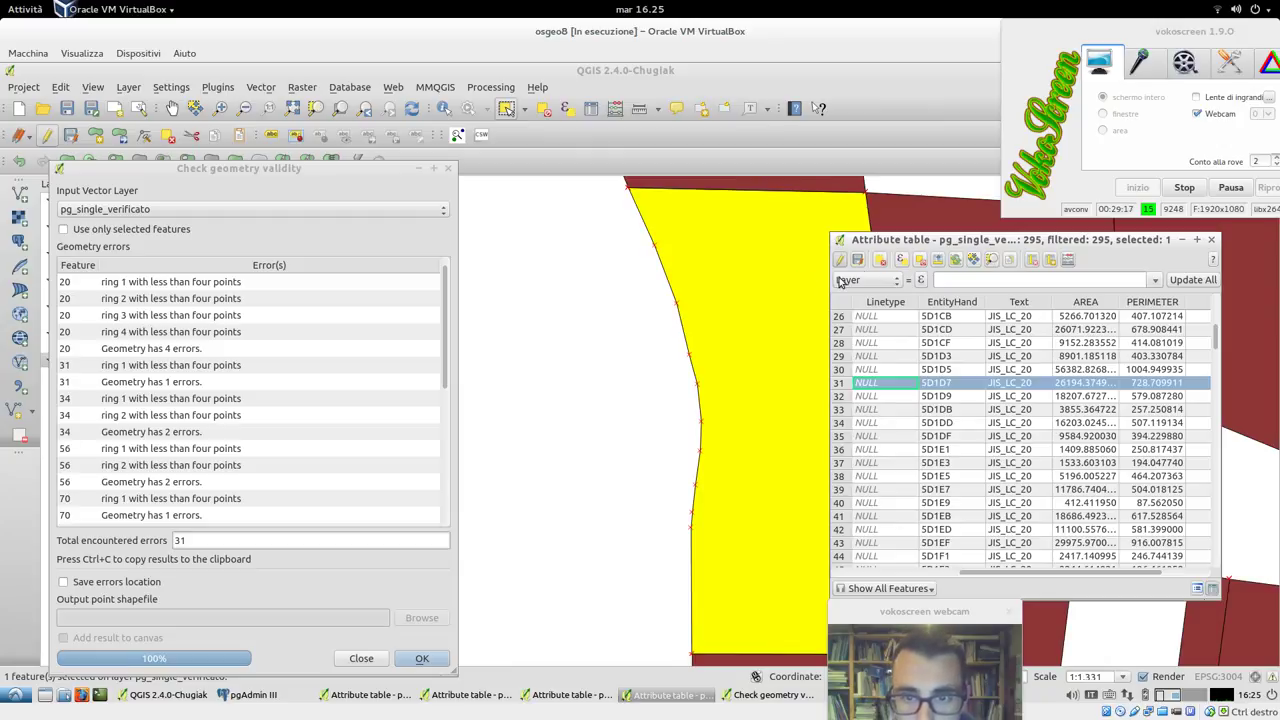
click(881, 262)
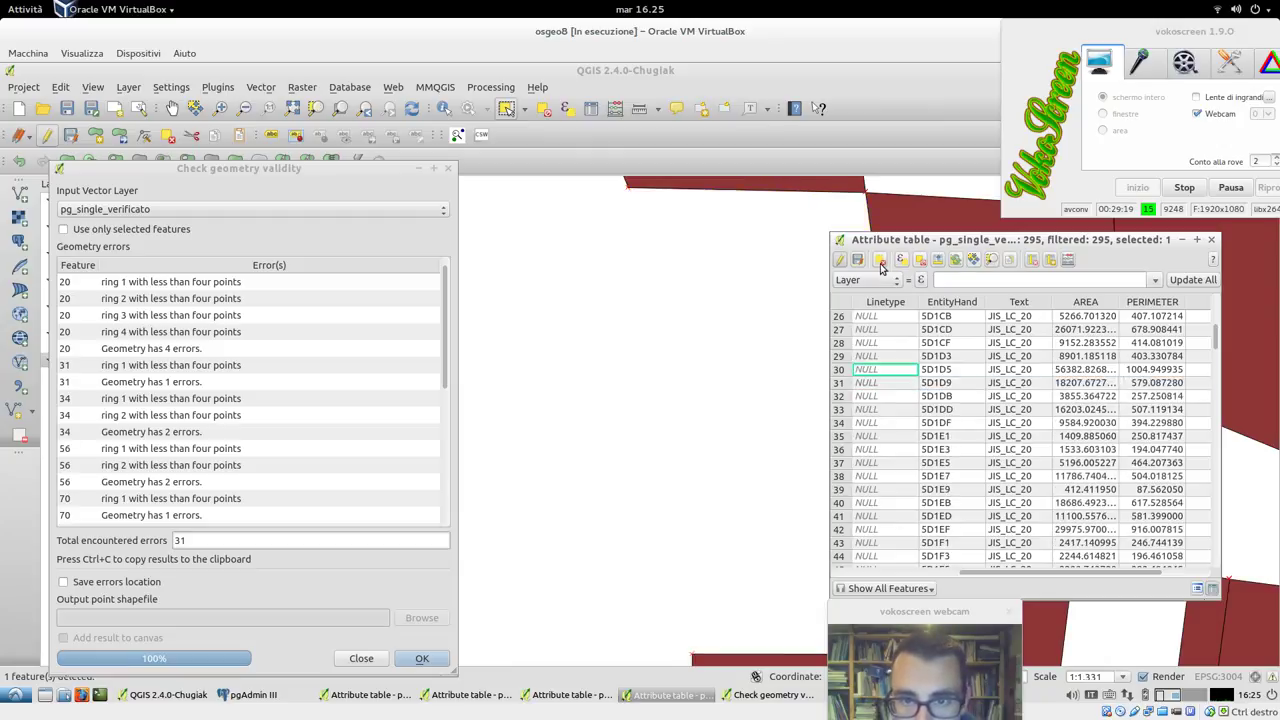
- Look up the next faulty feature, id 56, in the attribute table, view its surroundings on the map and delete it
scroll(218, 436, down, 3)
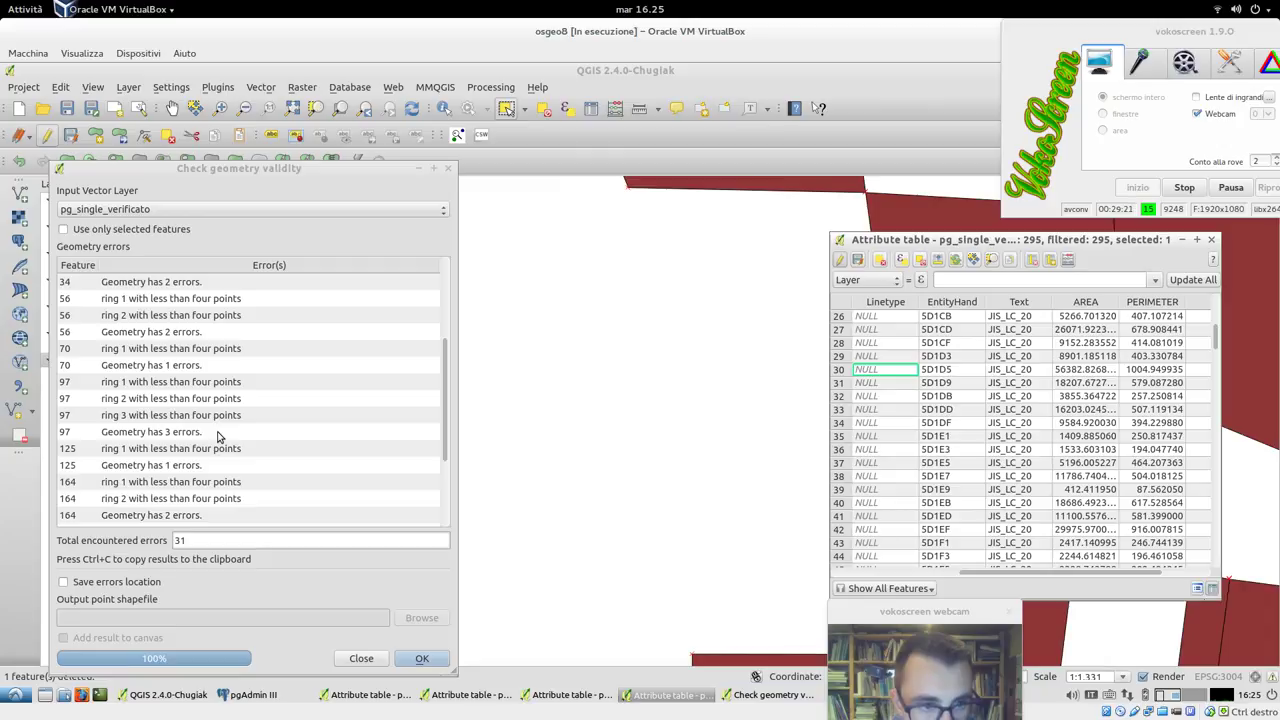
drag(1020, 579, 1125, 574)
click(1137, 533)
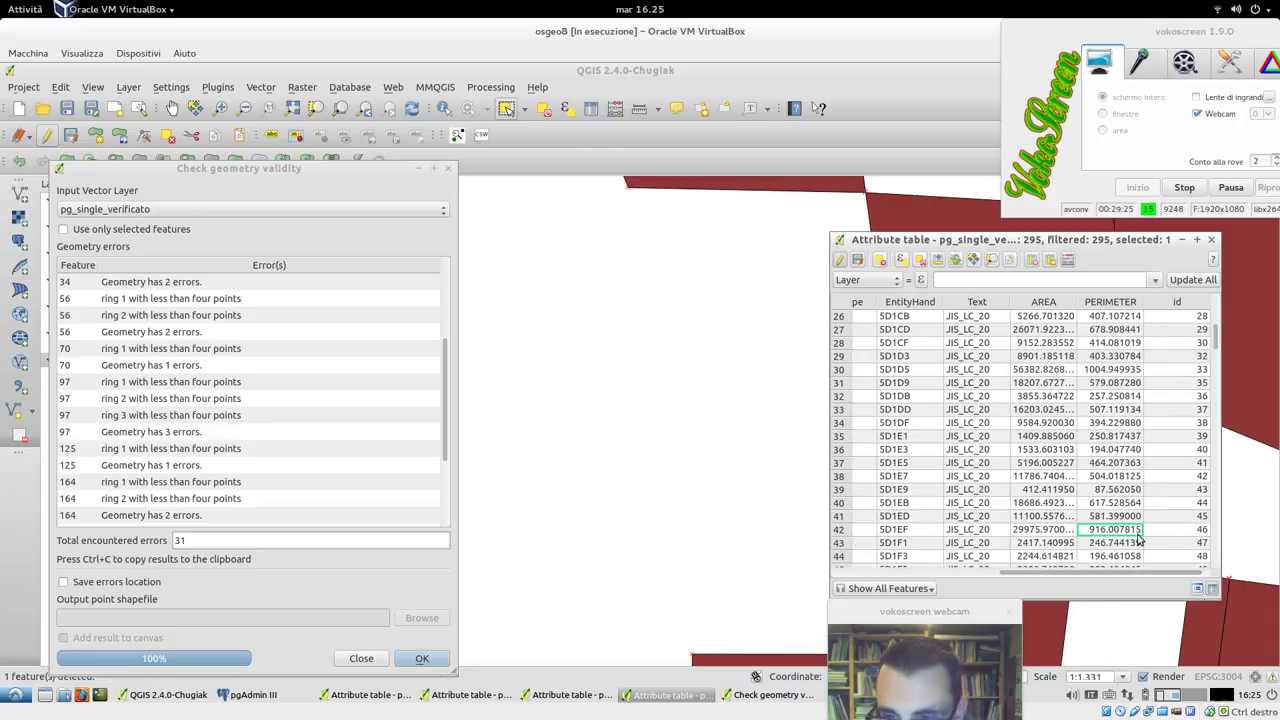
scroll(1140, 530, down, 4)
click(1149, 507)
click(841, 505)
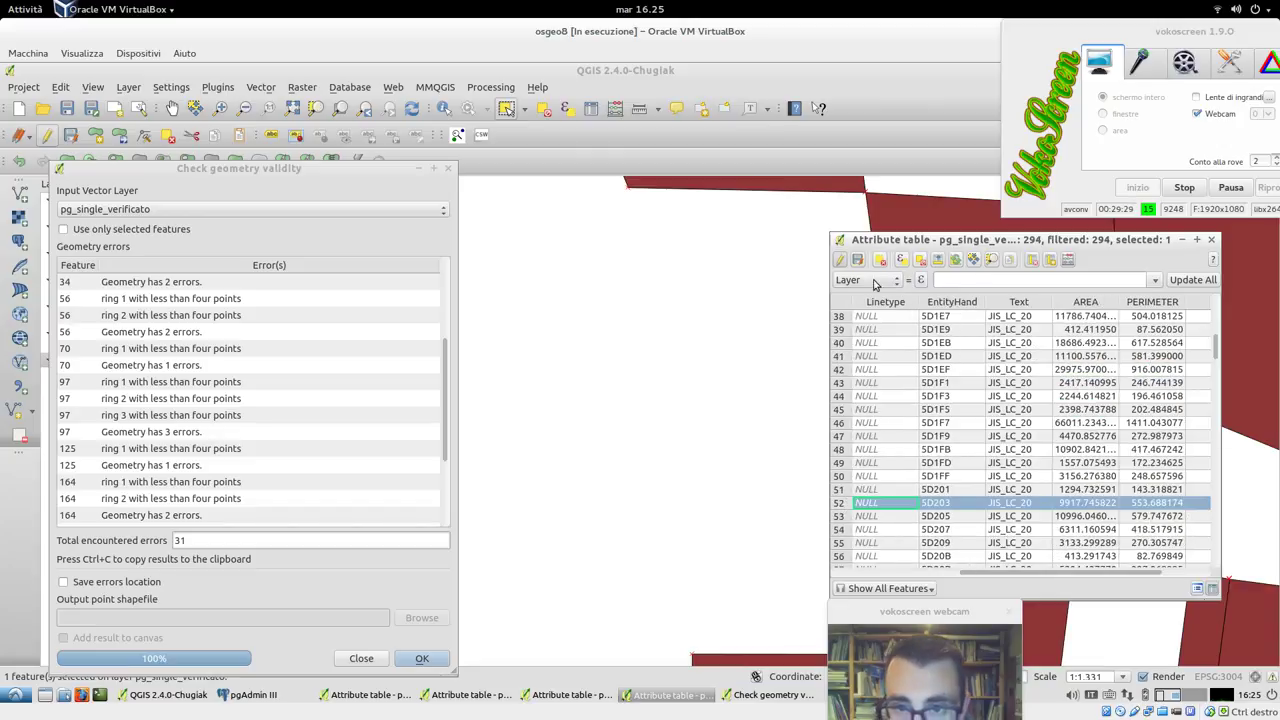
click(990, 259)
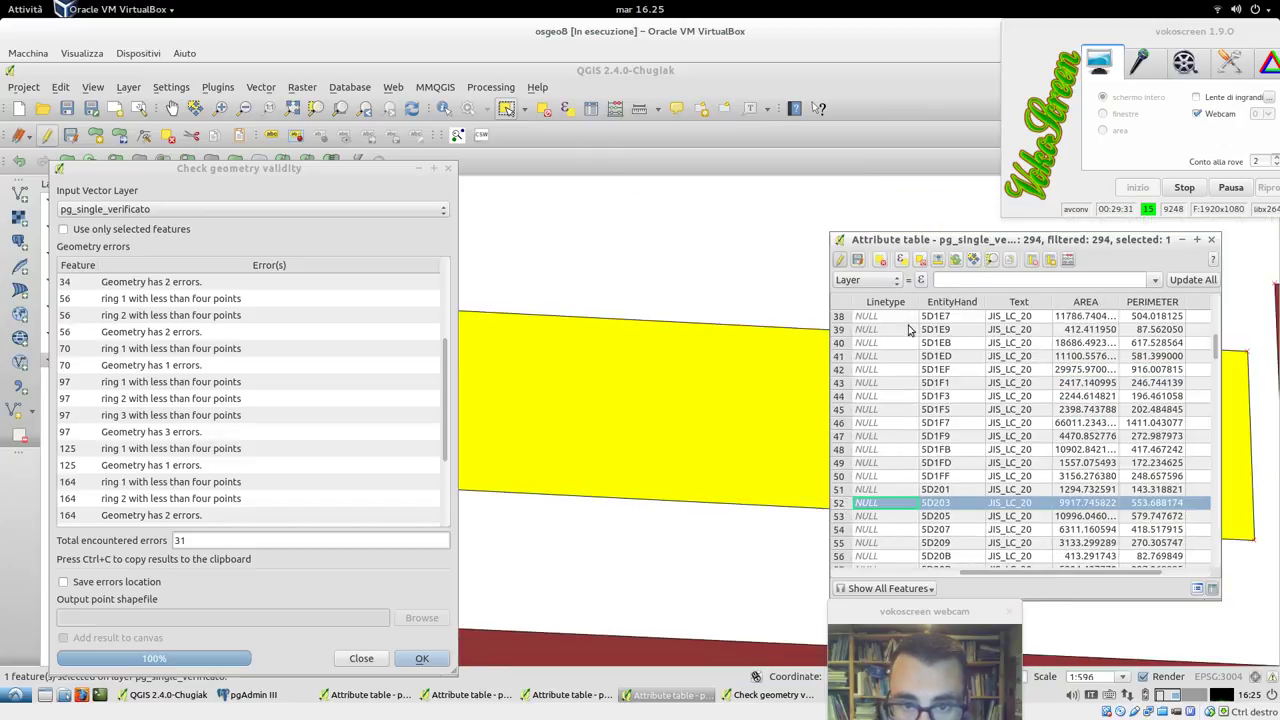
scroll(661, 381, down, 1)
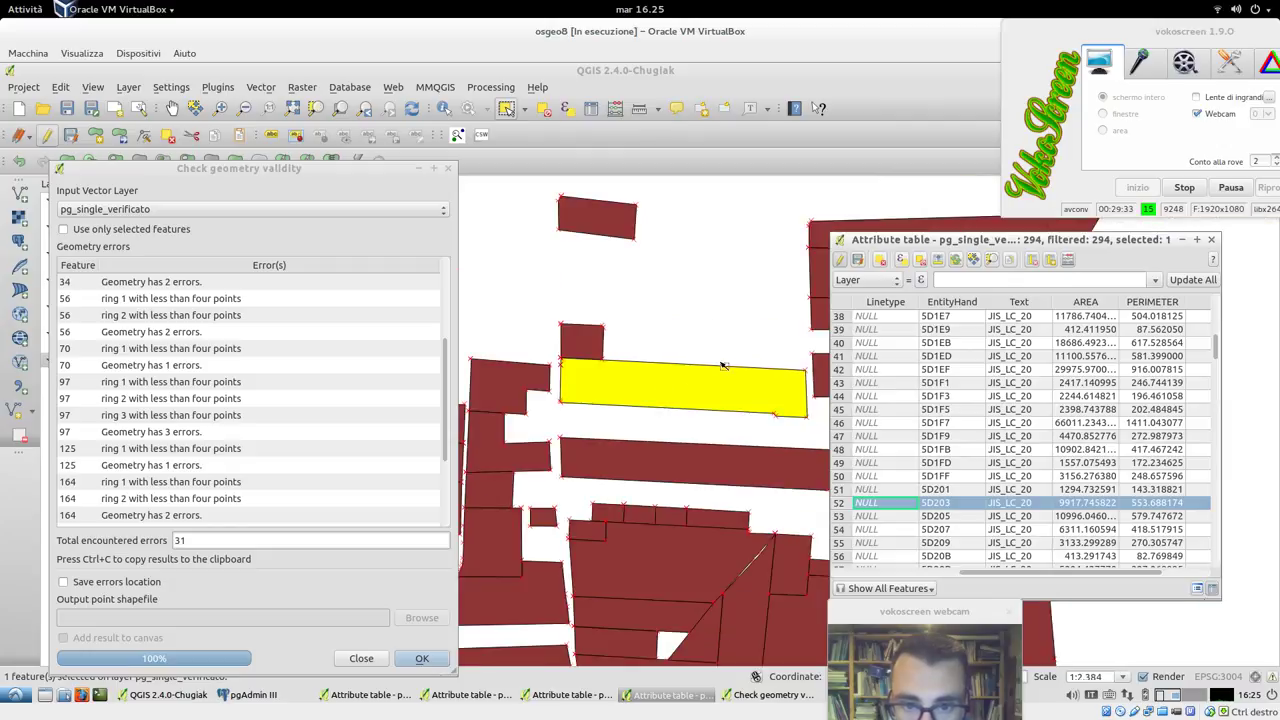
click(880, 264)
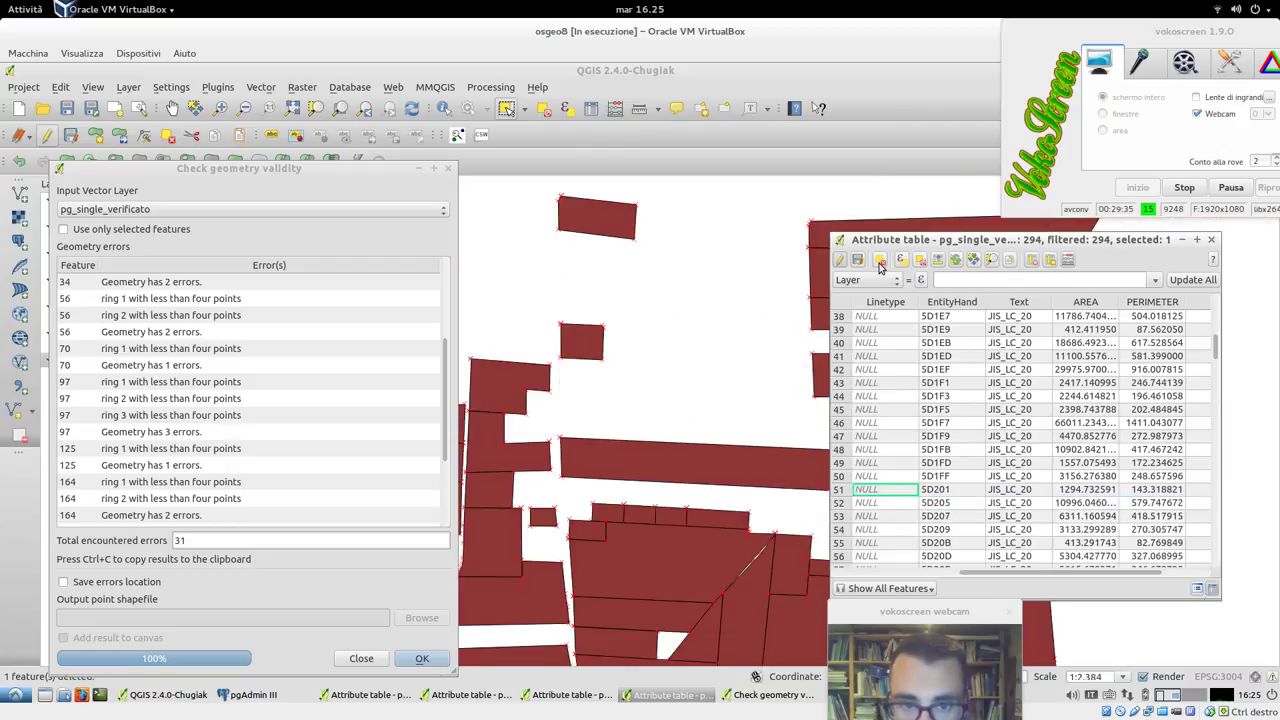
- Find the next faulty feature, id 70, in the attribute table and select its row
scroll(191, 476, down, 1)
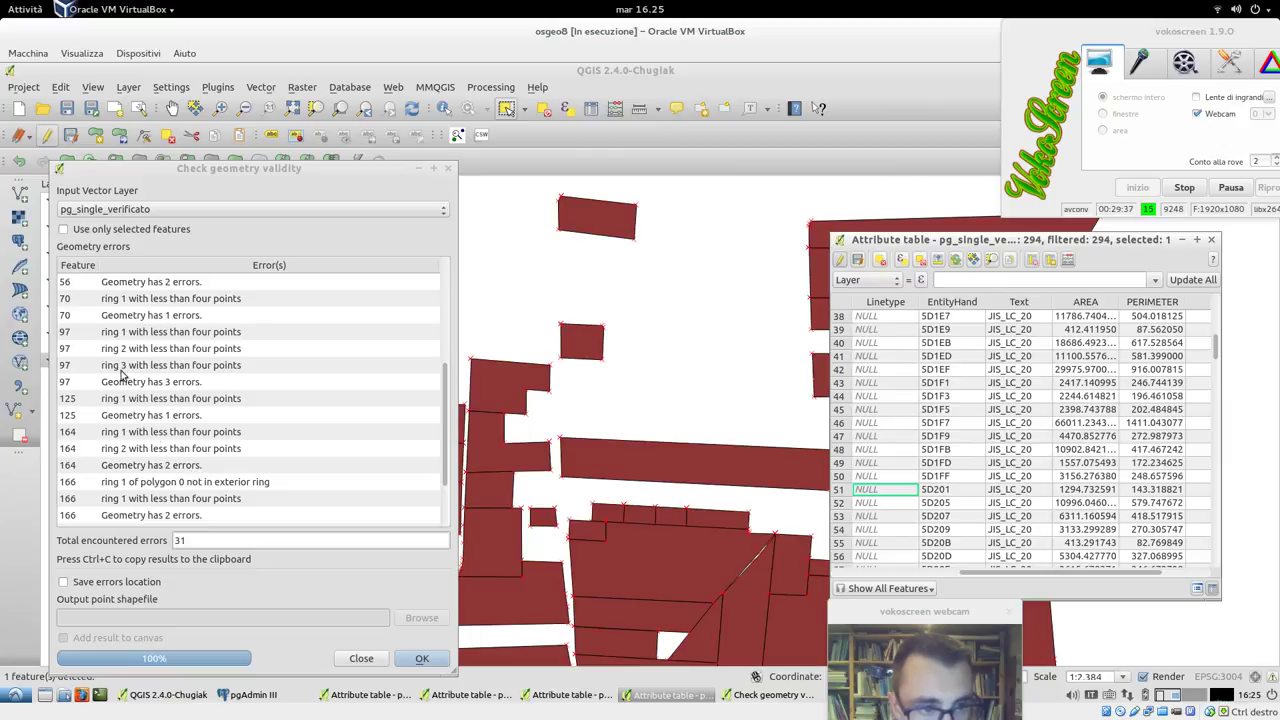
scroll(1070, 503, down, 1)
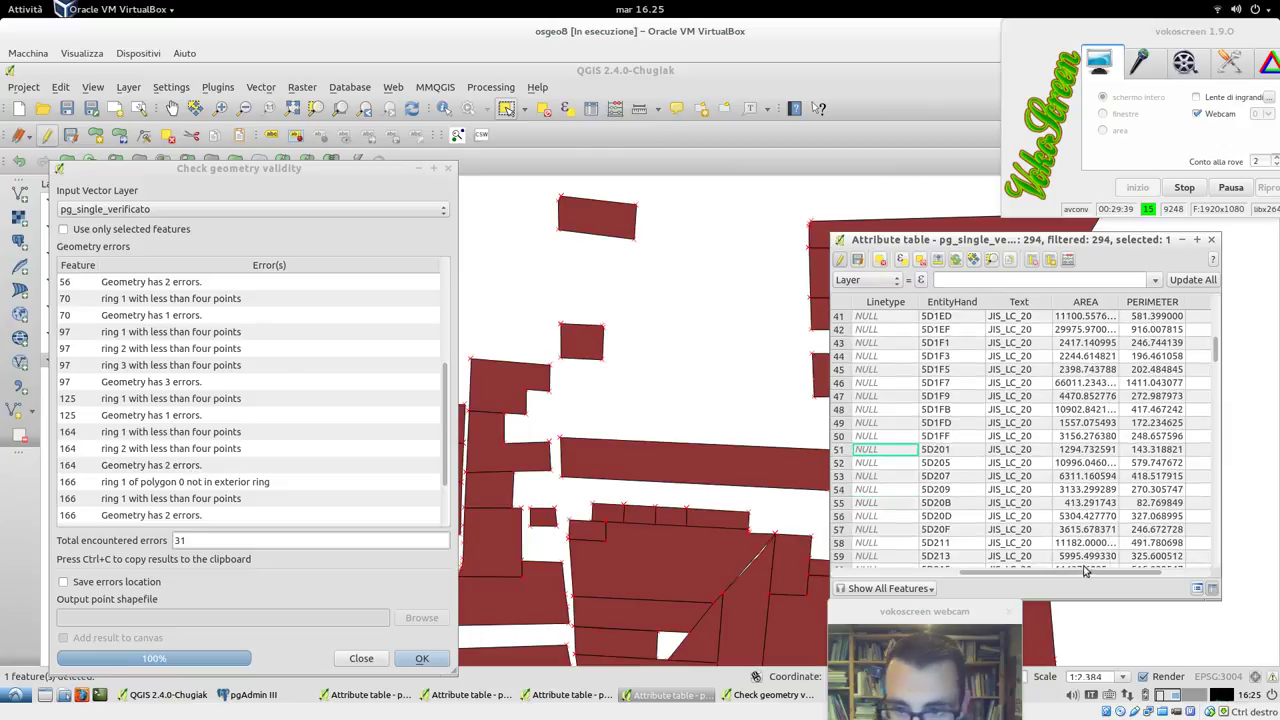
drag(1086, 573, 1216, 576)
scroll(1187, 500, down, 1)
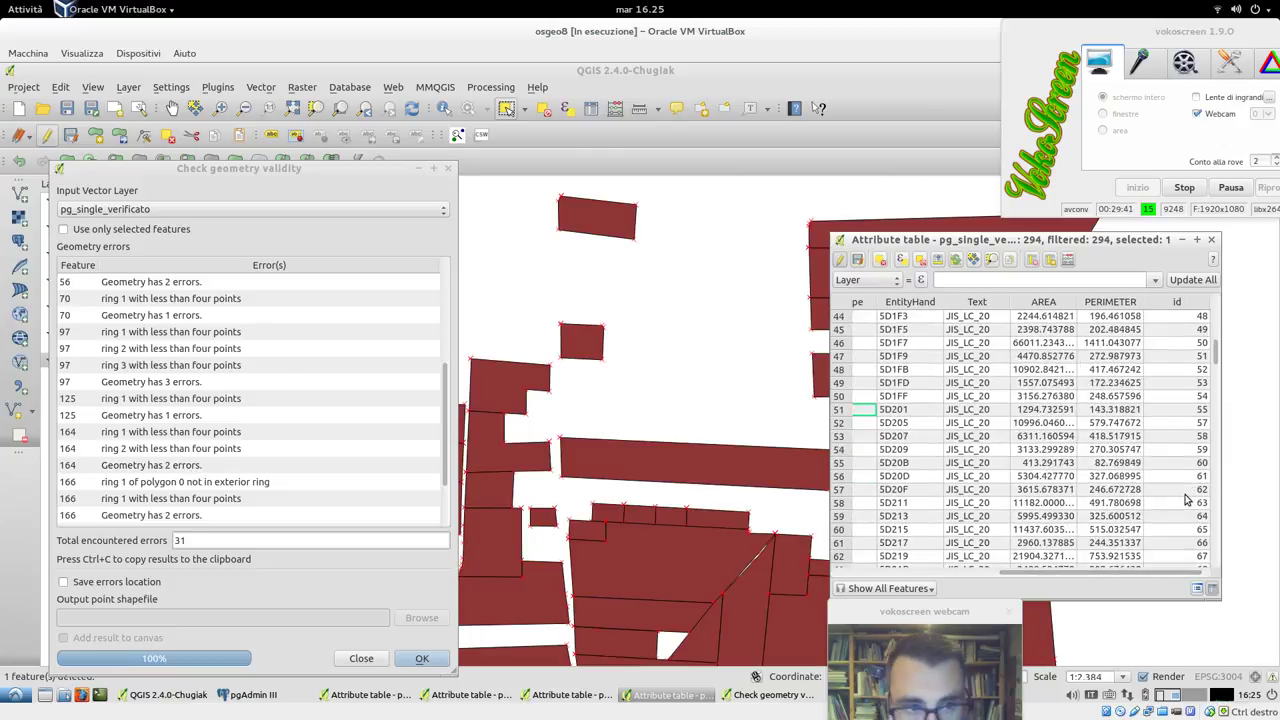
scroll(1187, 500, down, 2)
click(1186, 516)
click(840, 520)
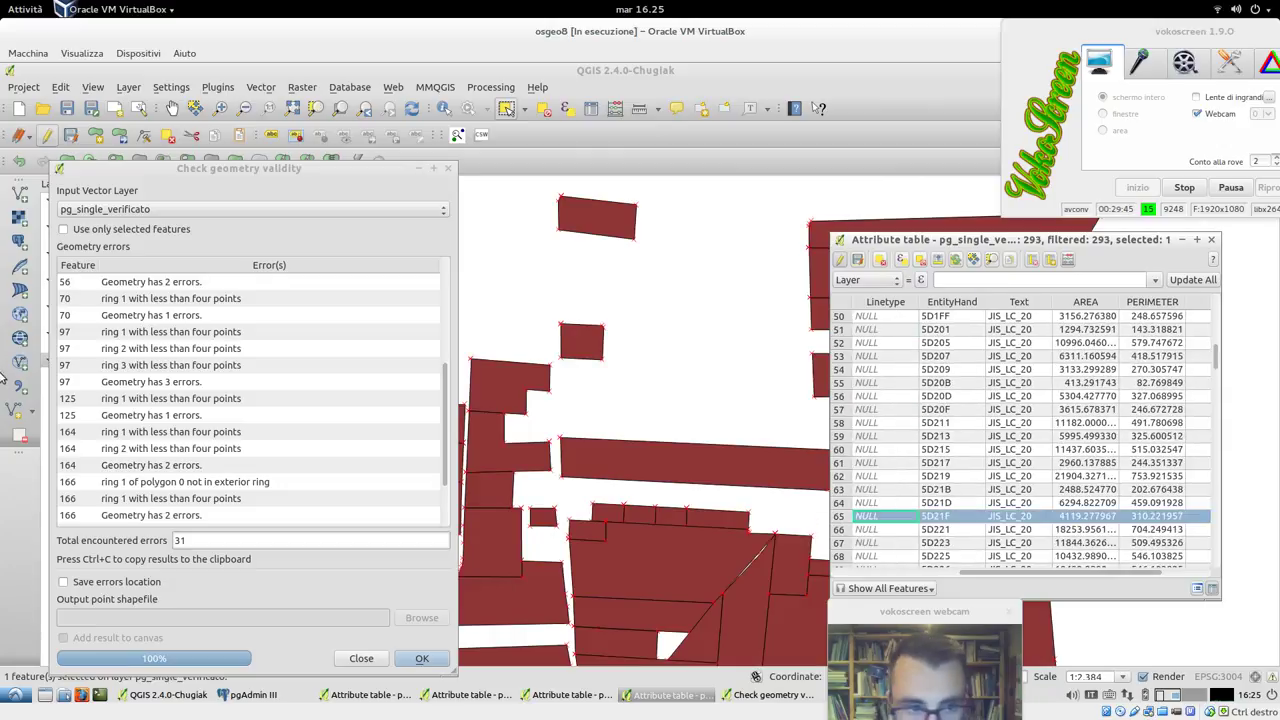
- Widen the attribute table and add the faulty feature with id 97 to the selection
scroll(1015, 485, down, 1)
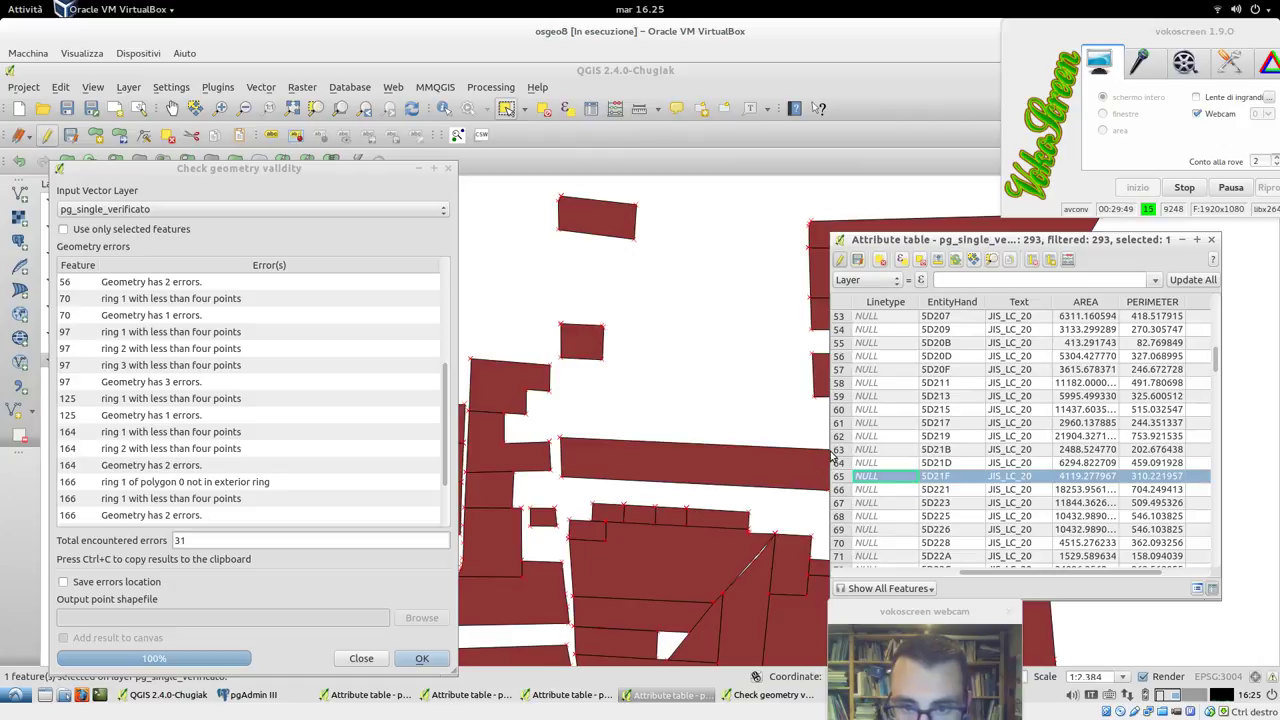
drag(830, 450, 608, 450)
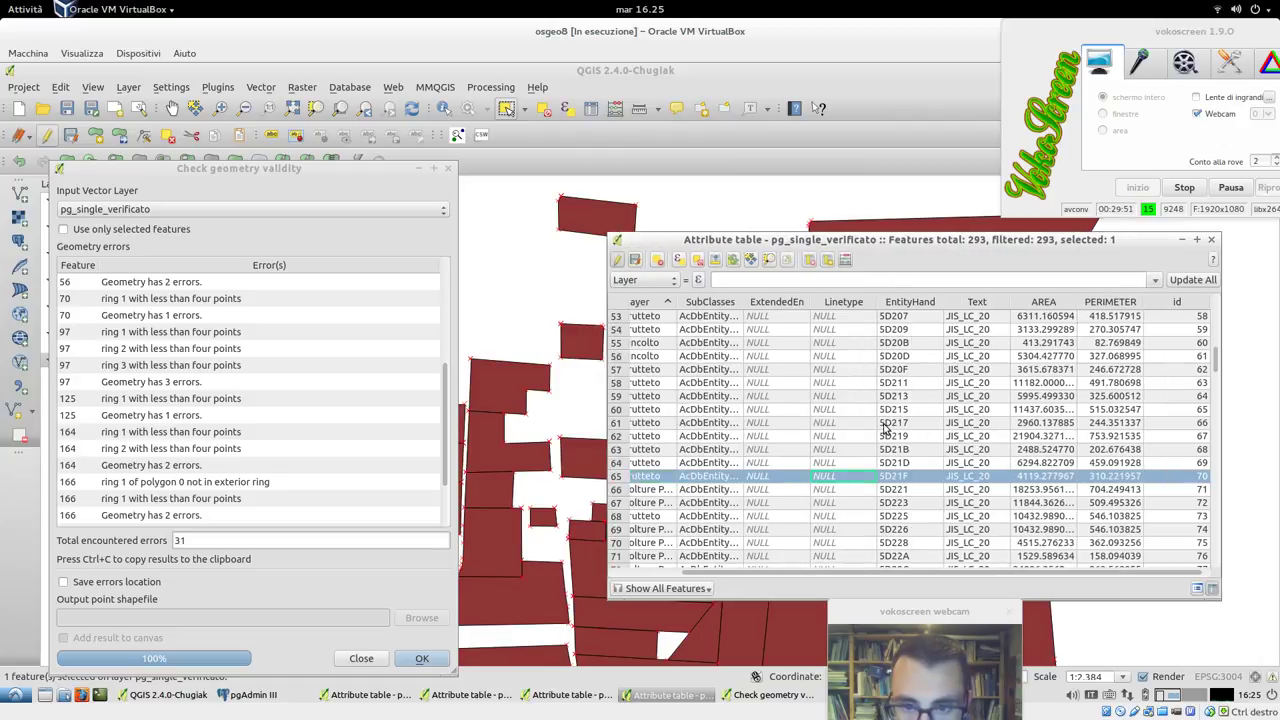
scroll(1035, 478, down, 8)
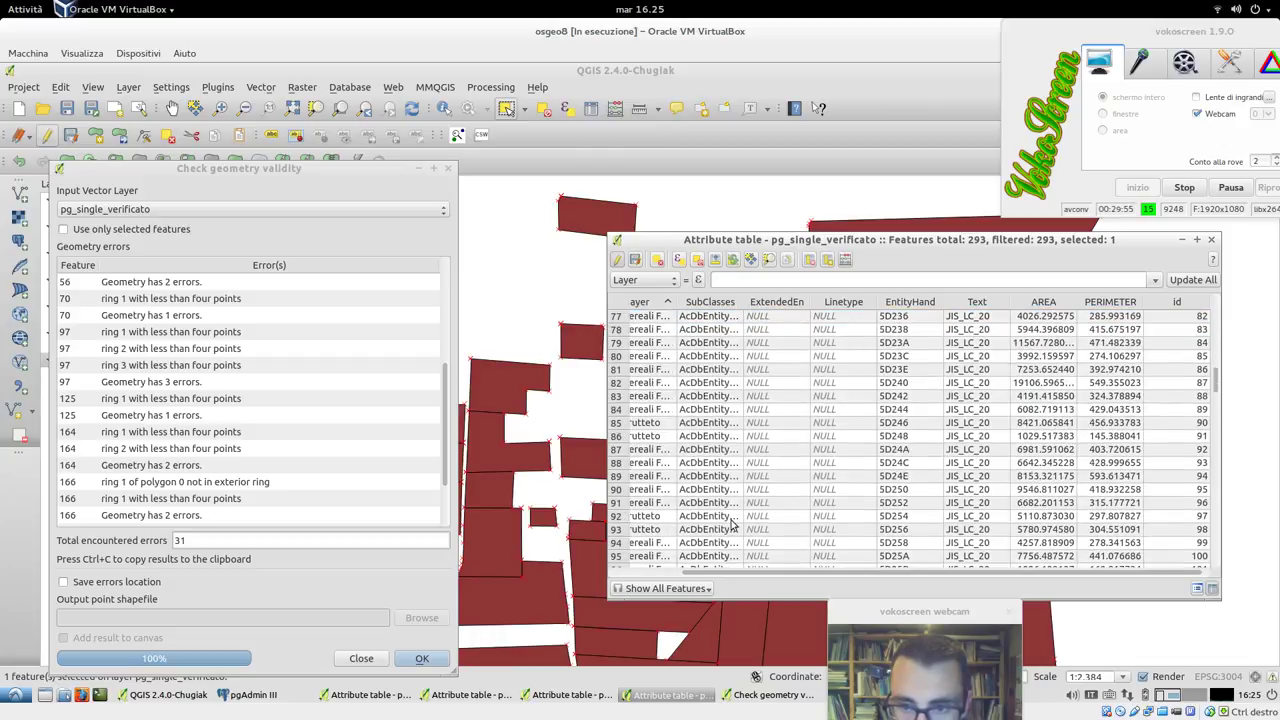
ctrl+click(616, 516)
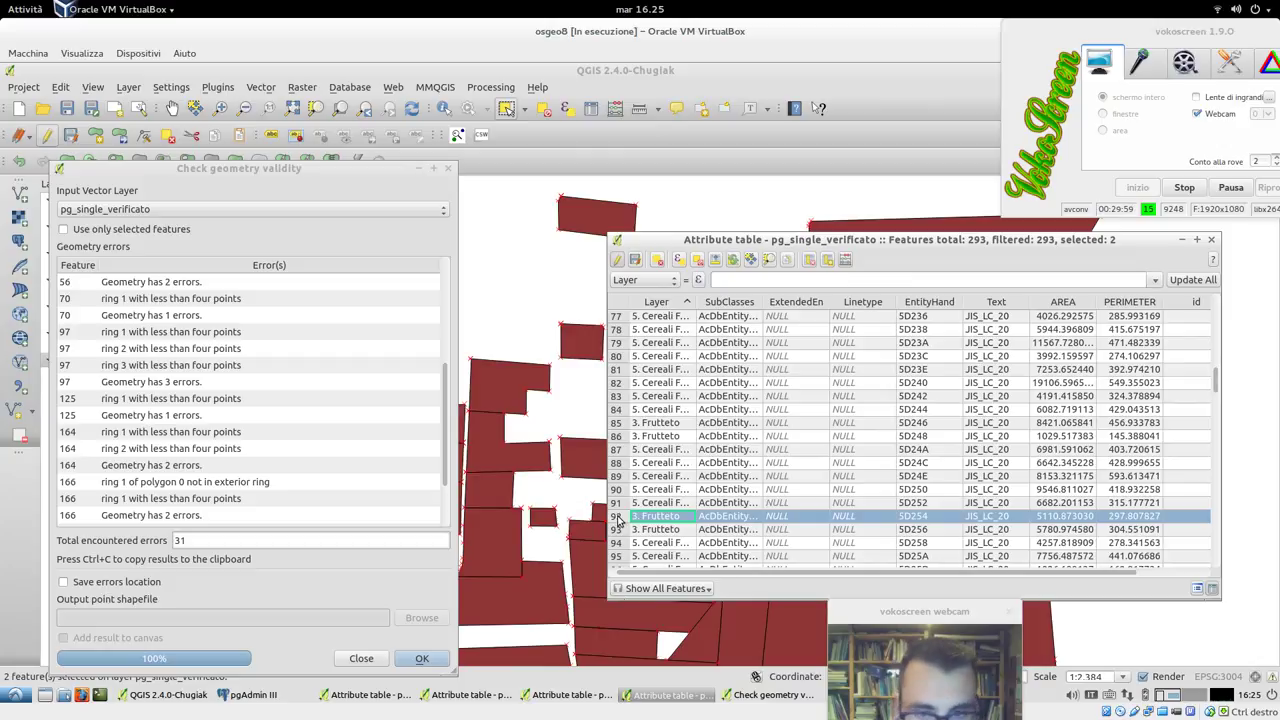
- Enlarge the attribute table further and add the faulty feature with id 125 to the selection
scroll(620, 519, down, 7)
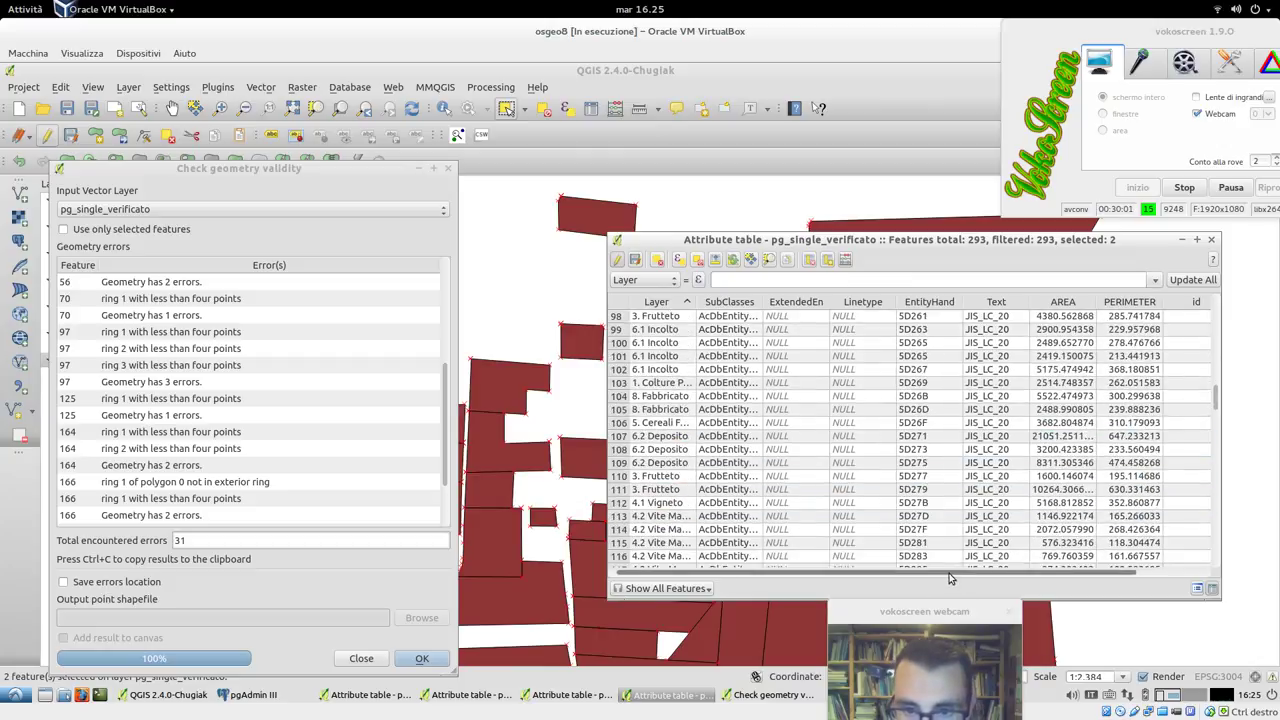
drag(607, 471, 519, 462)
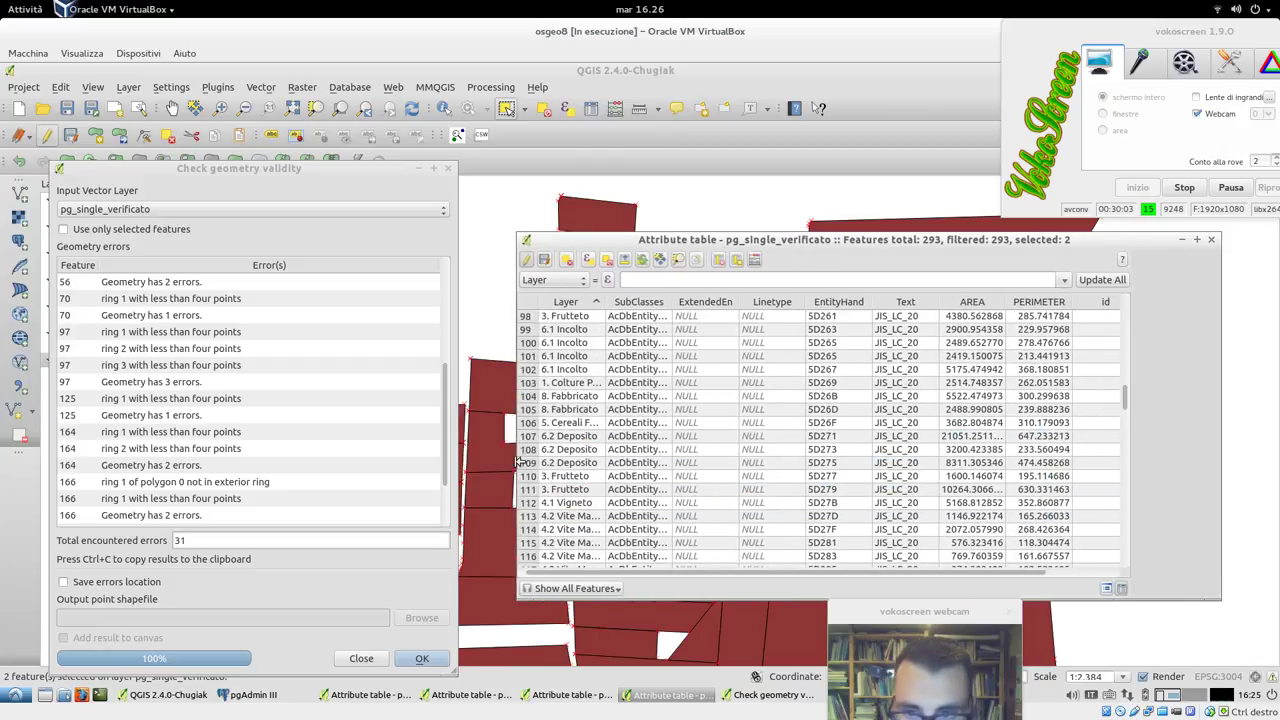
scroll(795, 511, down, 12)
scroll(795, 511, up, 6)
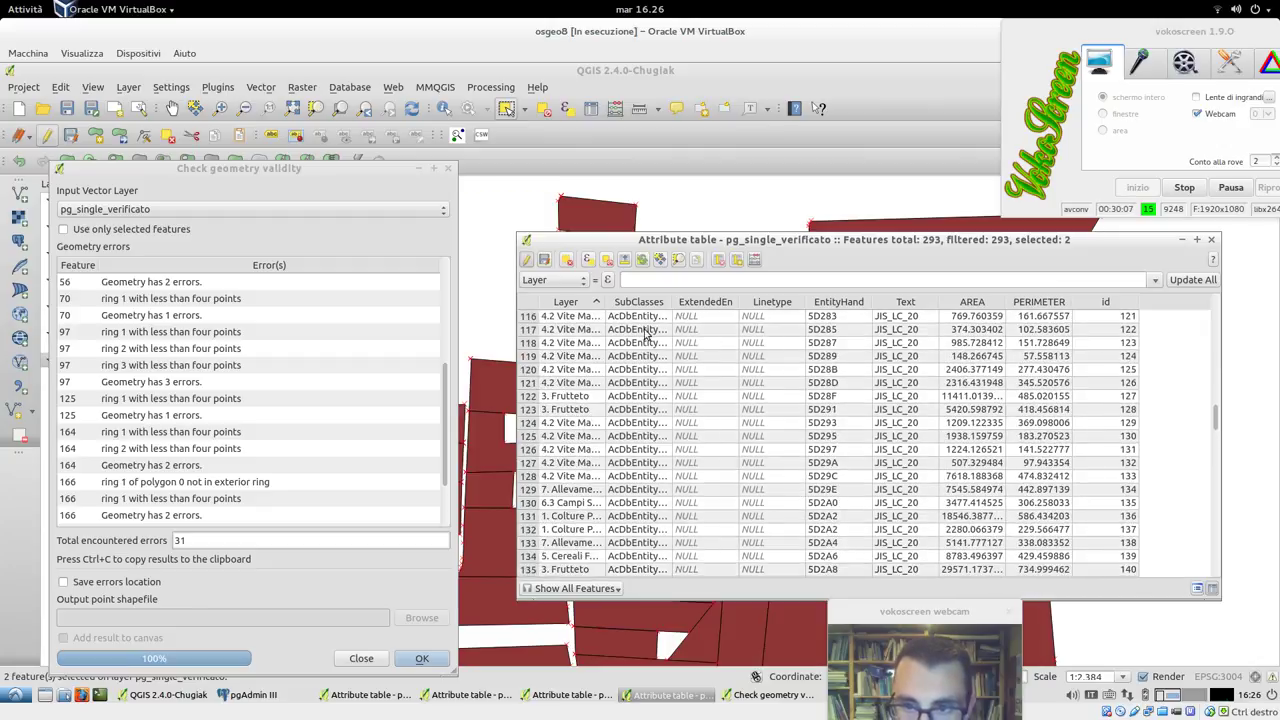
ctrl+click(530, 369)
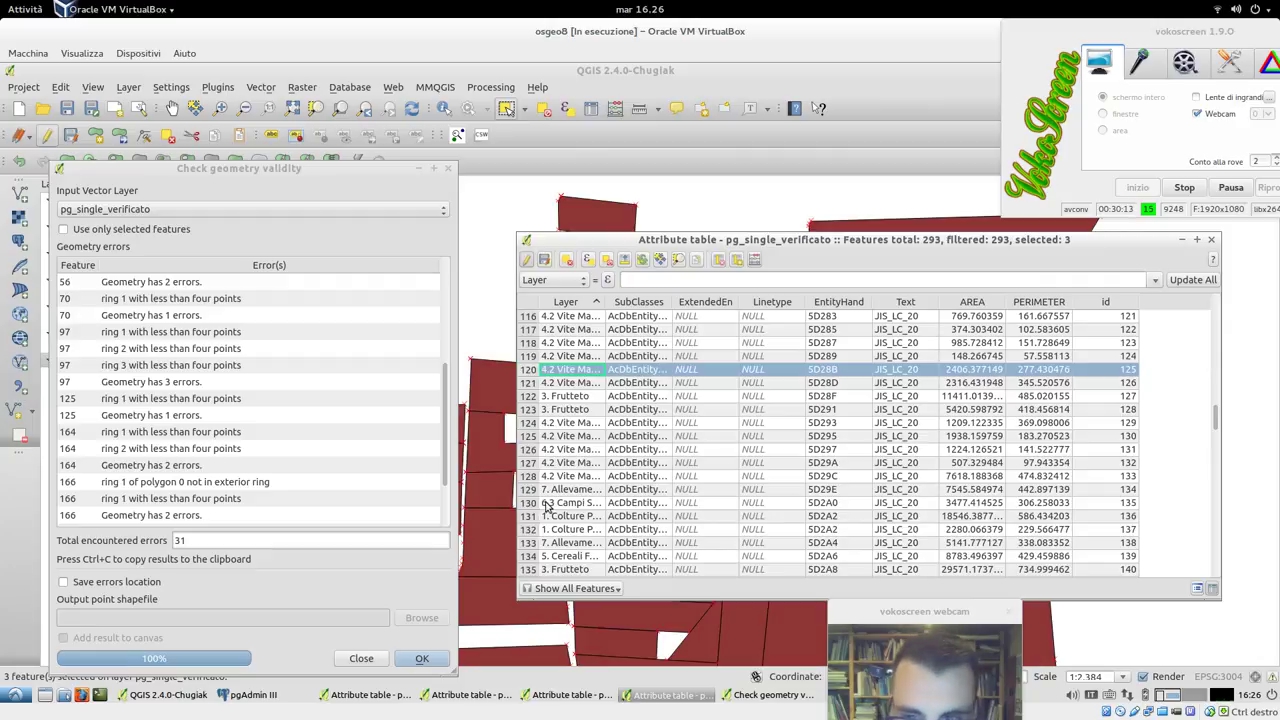
- Add the faulty features with ids 164 and 166 to the selection
scroll(548, 507, down, 12)
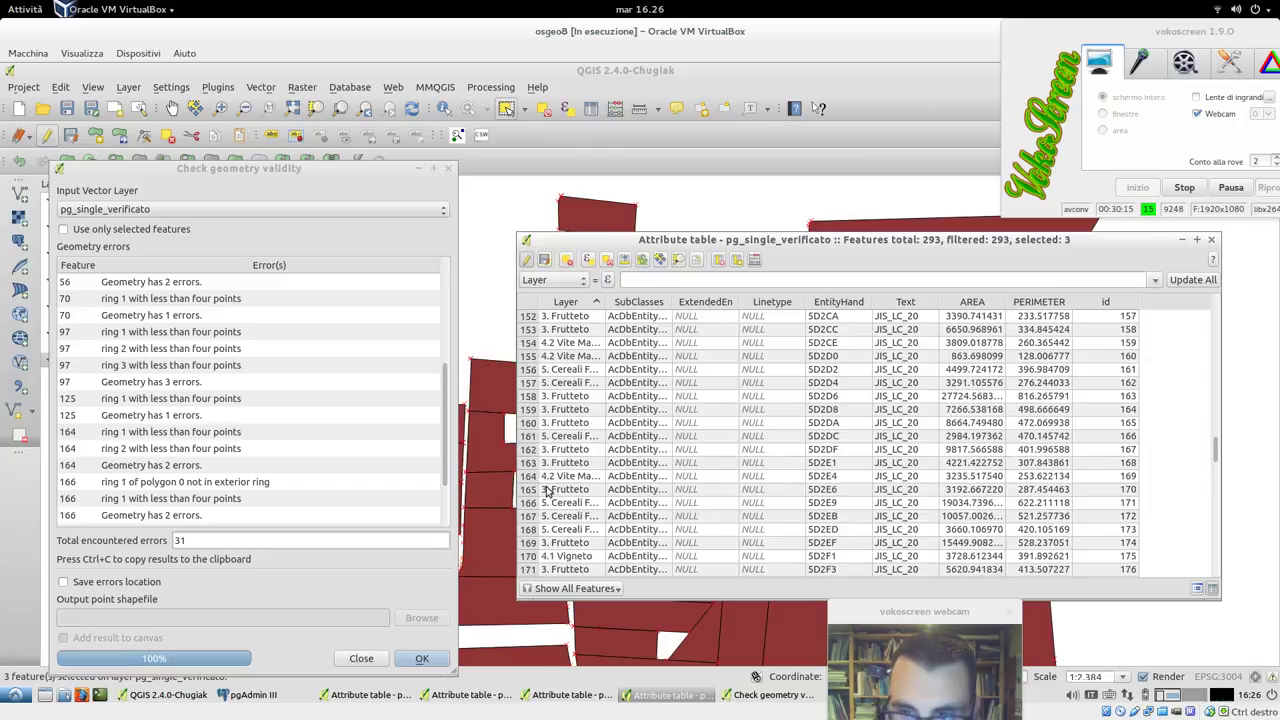
ctrl+click(533, 410)
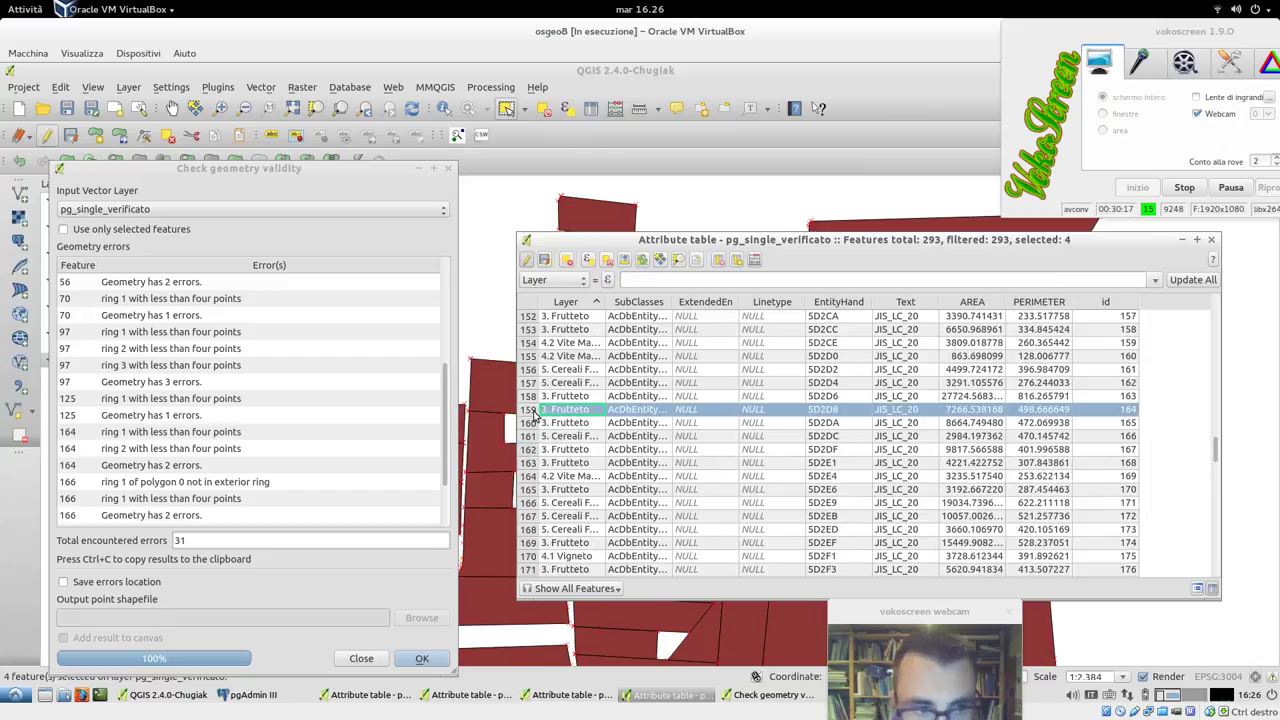
ctrl+click(528, 437)
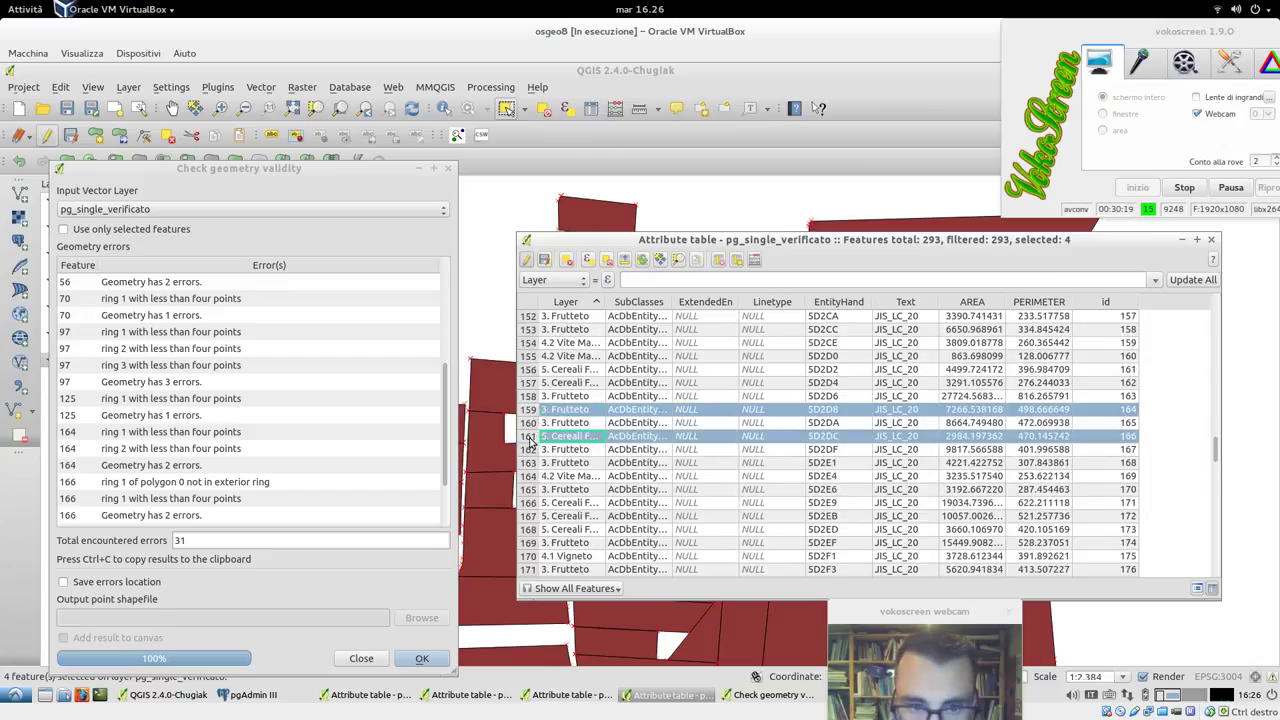
- Add the last faulty features, ids 248 and 266, to the selection and delete all selected features
scroll(406, 469, down, 1)
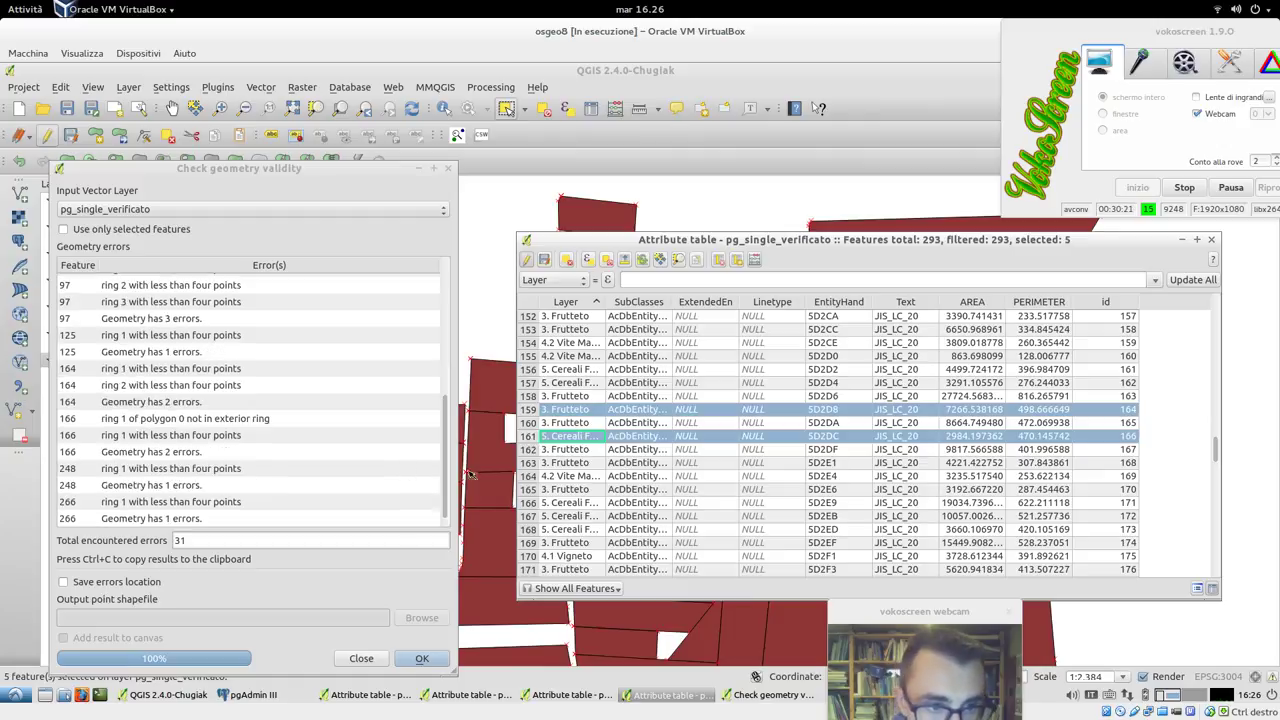
scroll(550, 477, down, 20)
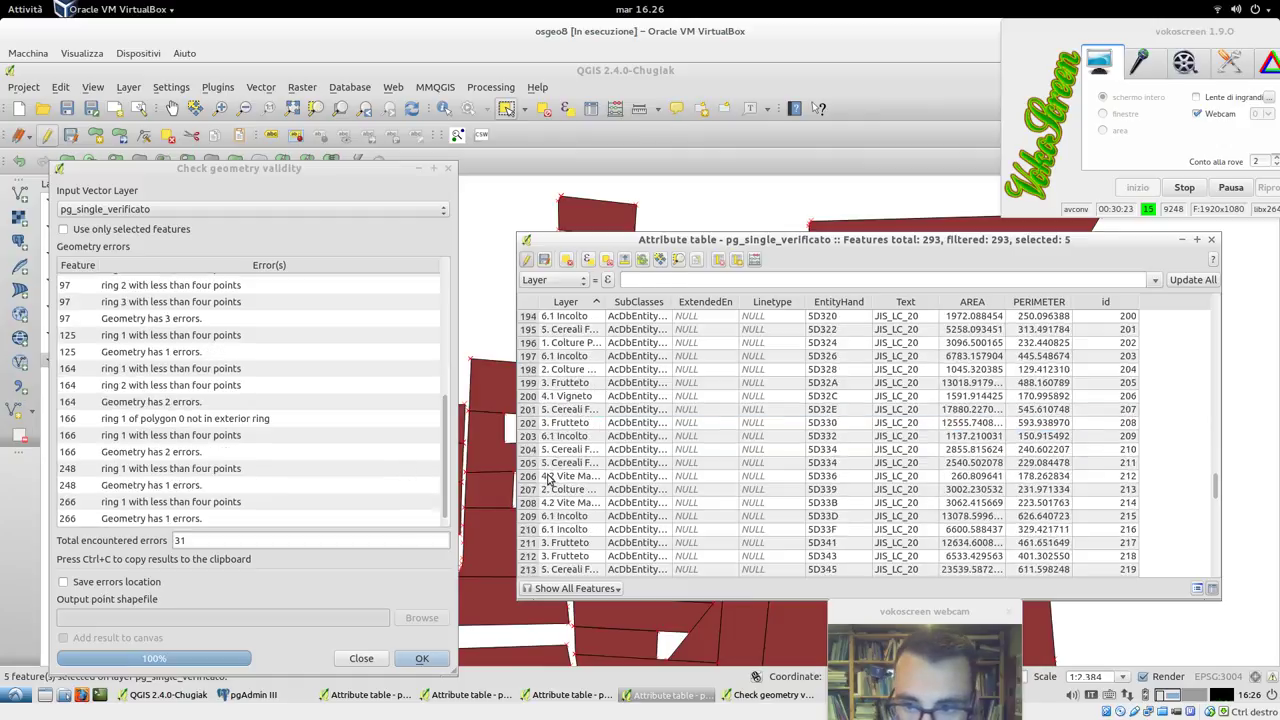
scroll(548, 479, down, 3)
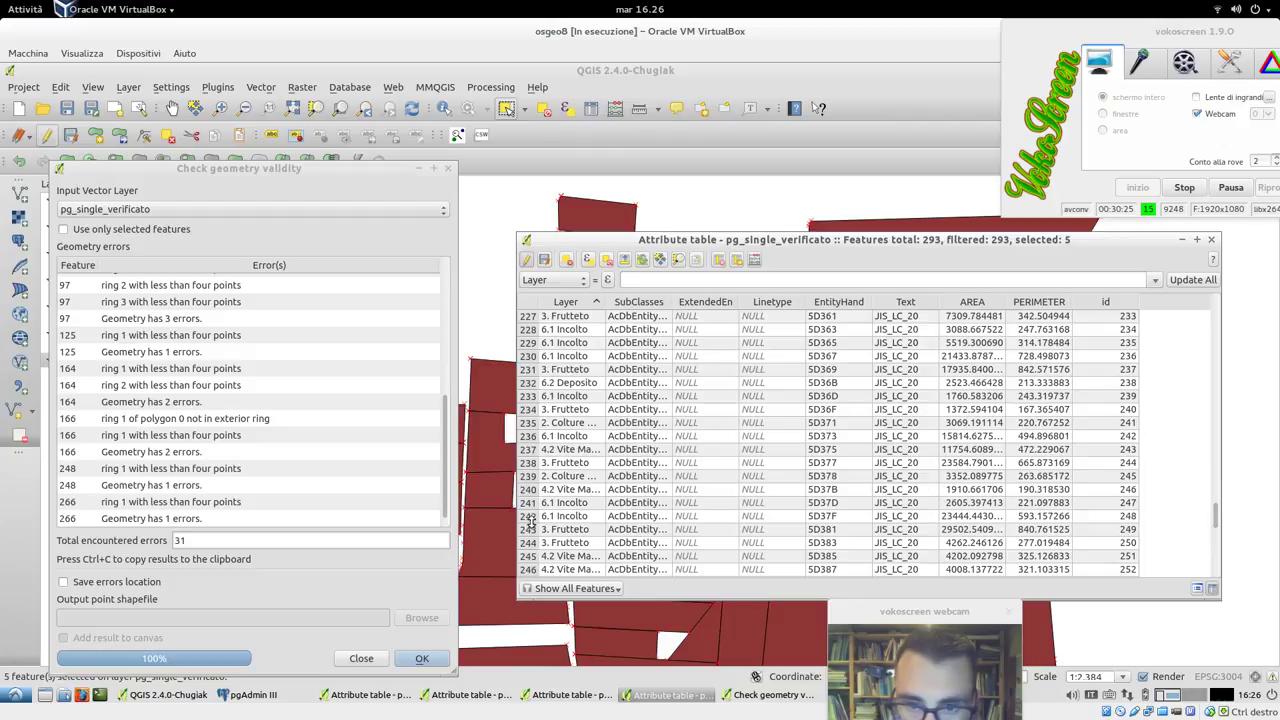
ctrl+click(533, 516)
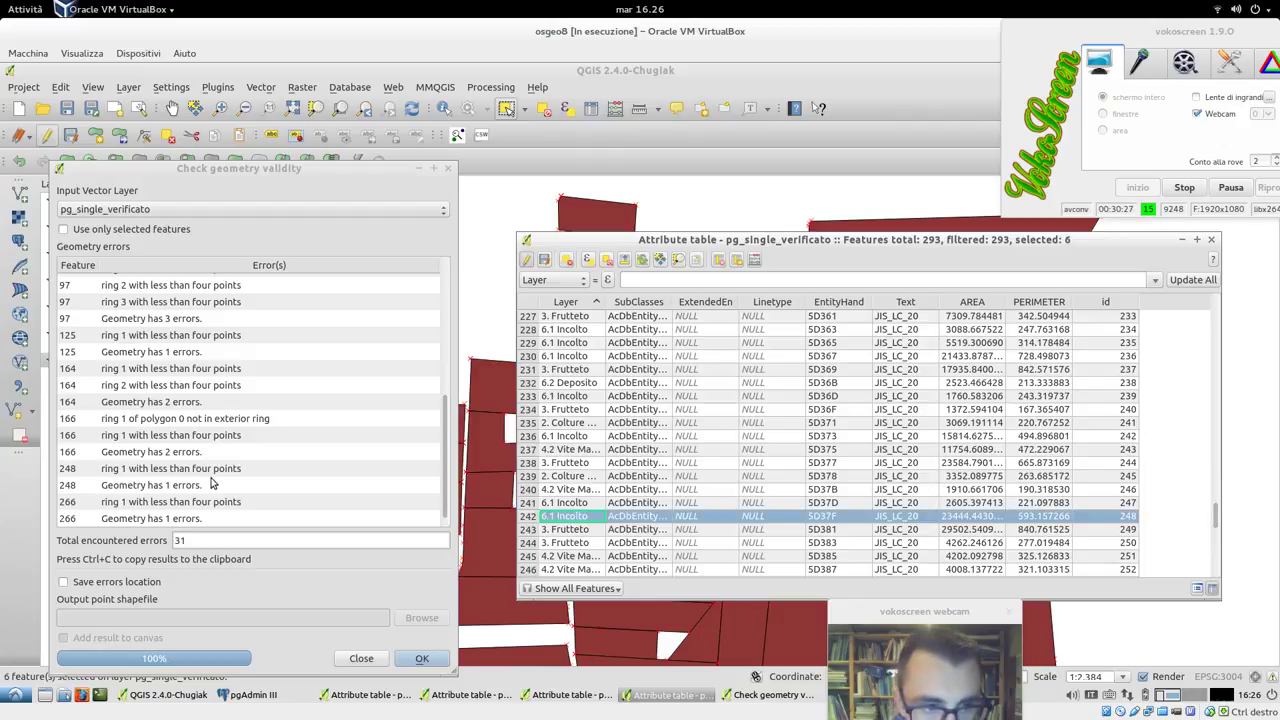
scroll(752, 555, down, 12)
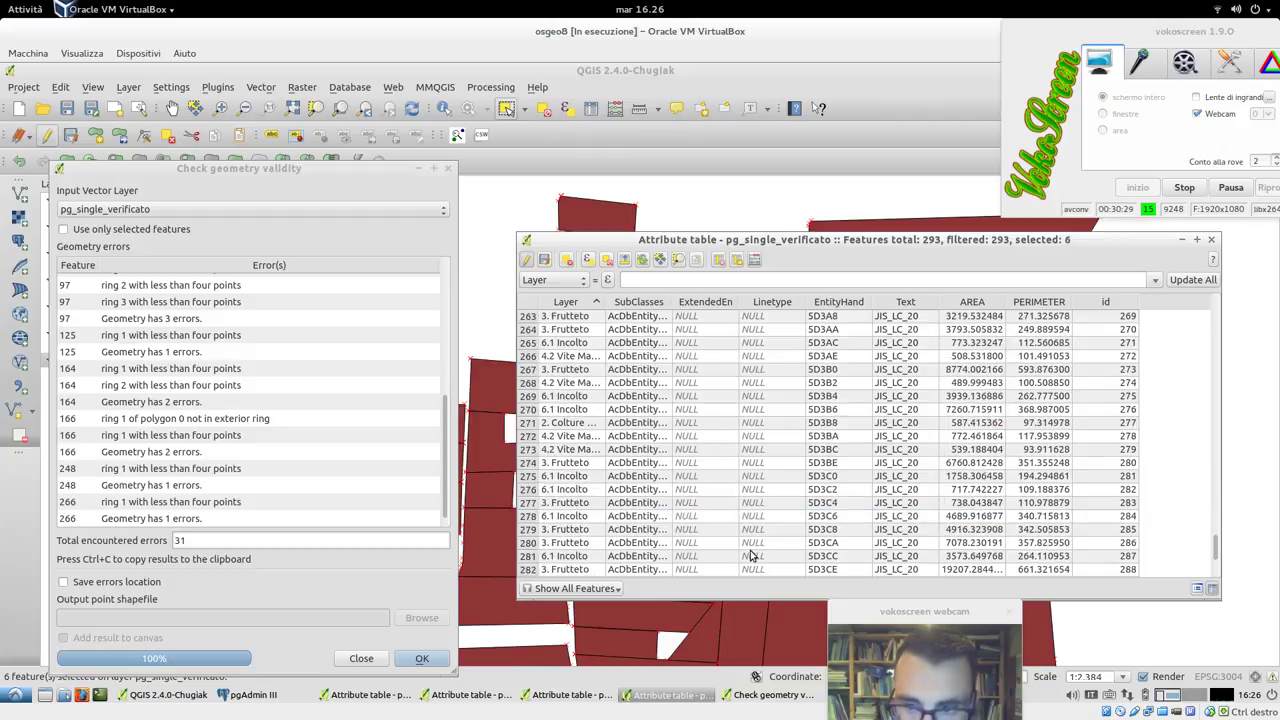
scroll(715, 455, up, 1)
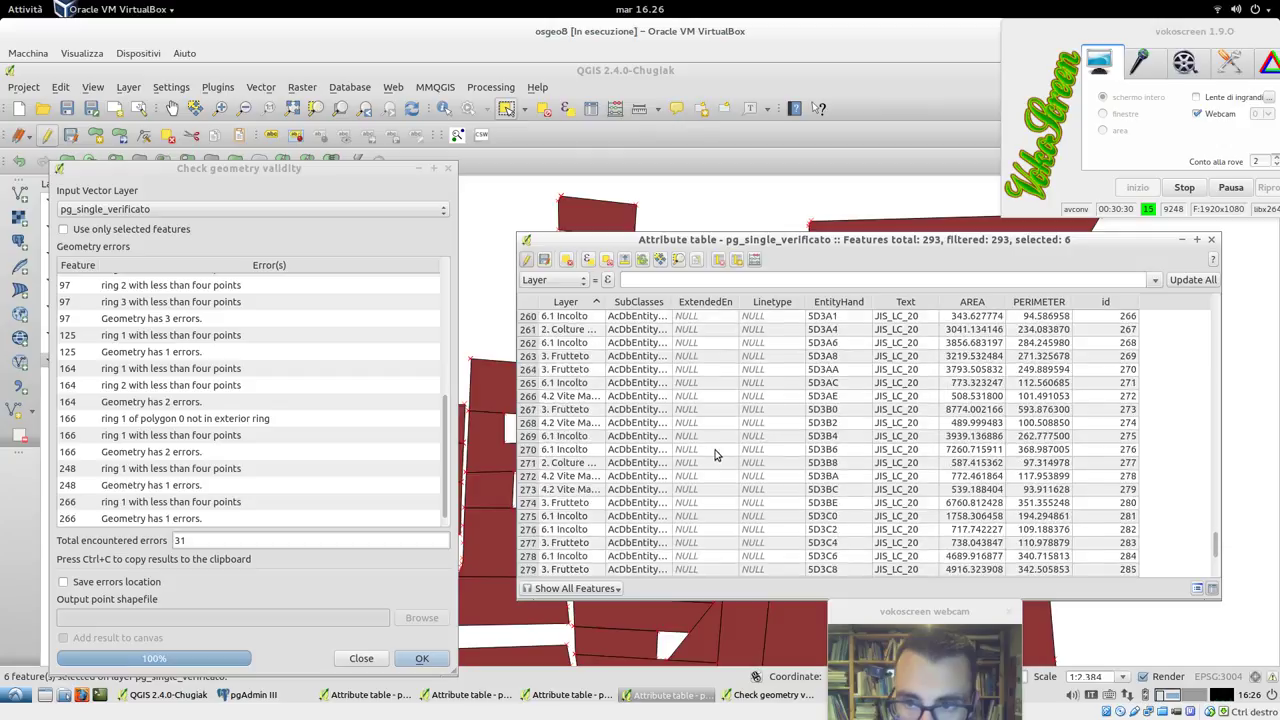
ctrl+click(533, 316)
click(567, 260)
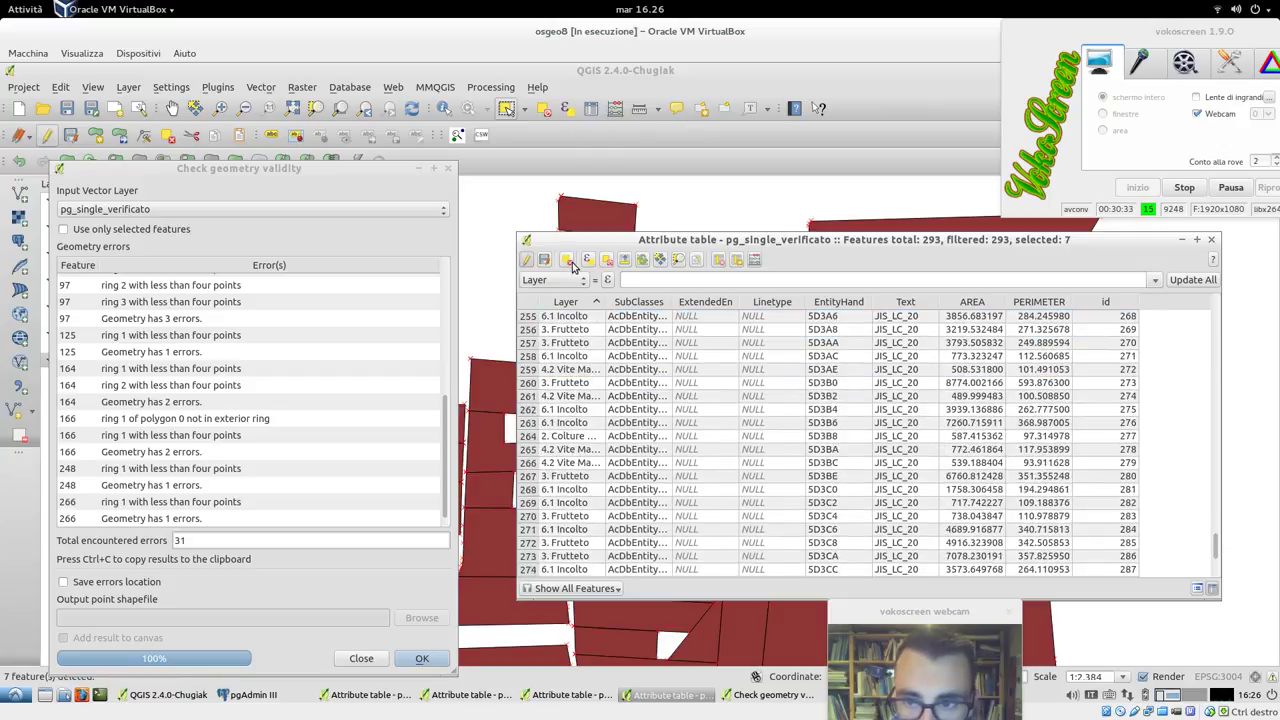
- Close the attribute table, then save the edits to pg_single_verificato and end its editing session
click(1212, 241)
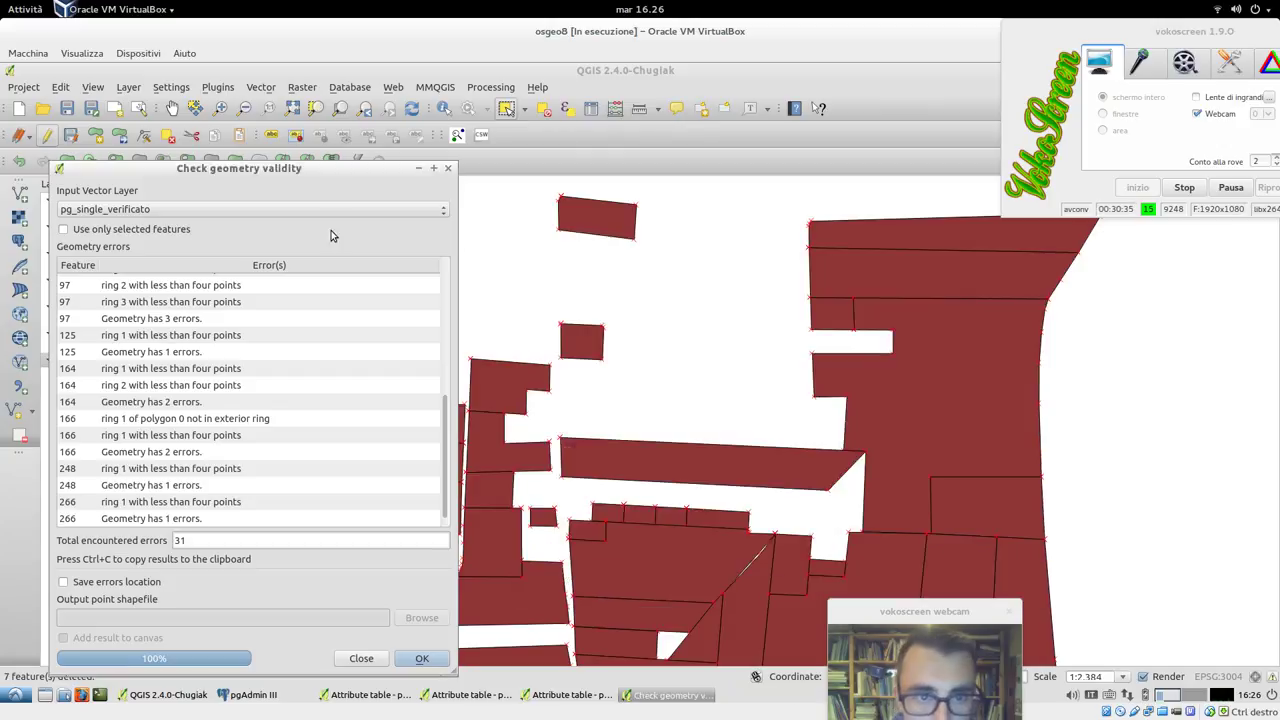
drag(203, 176, 622, 183)
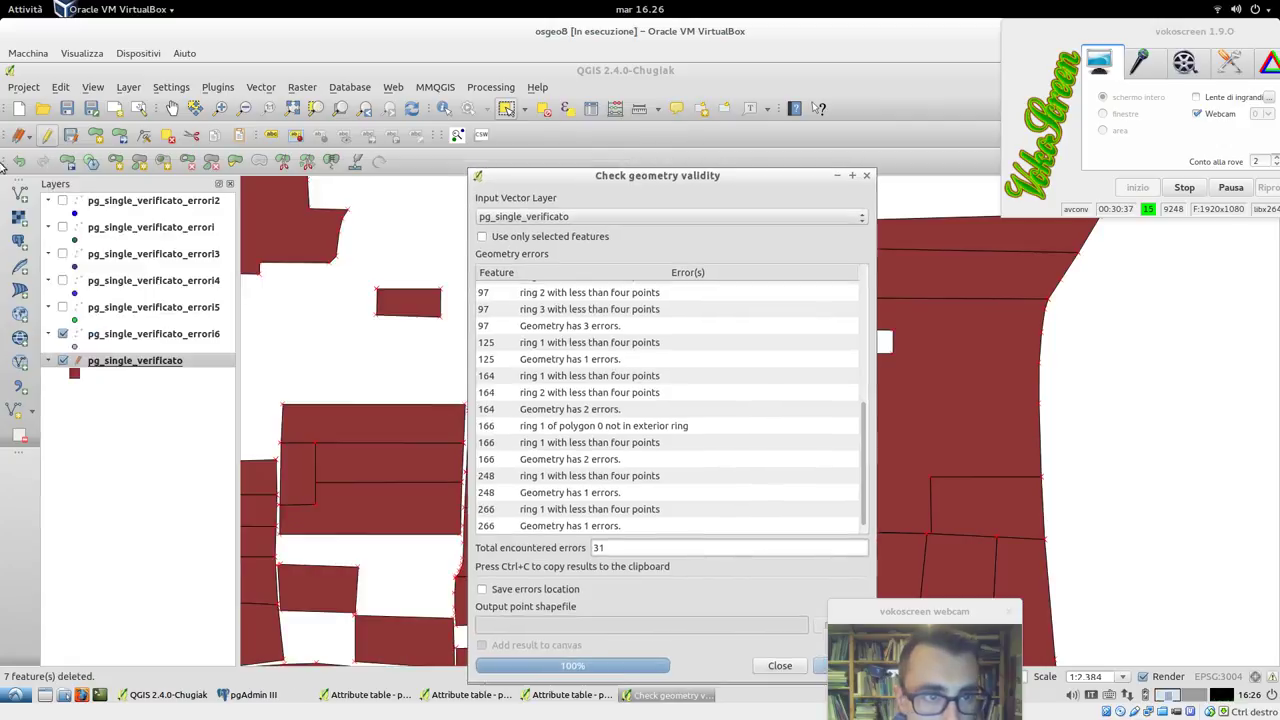
click(75, 137)
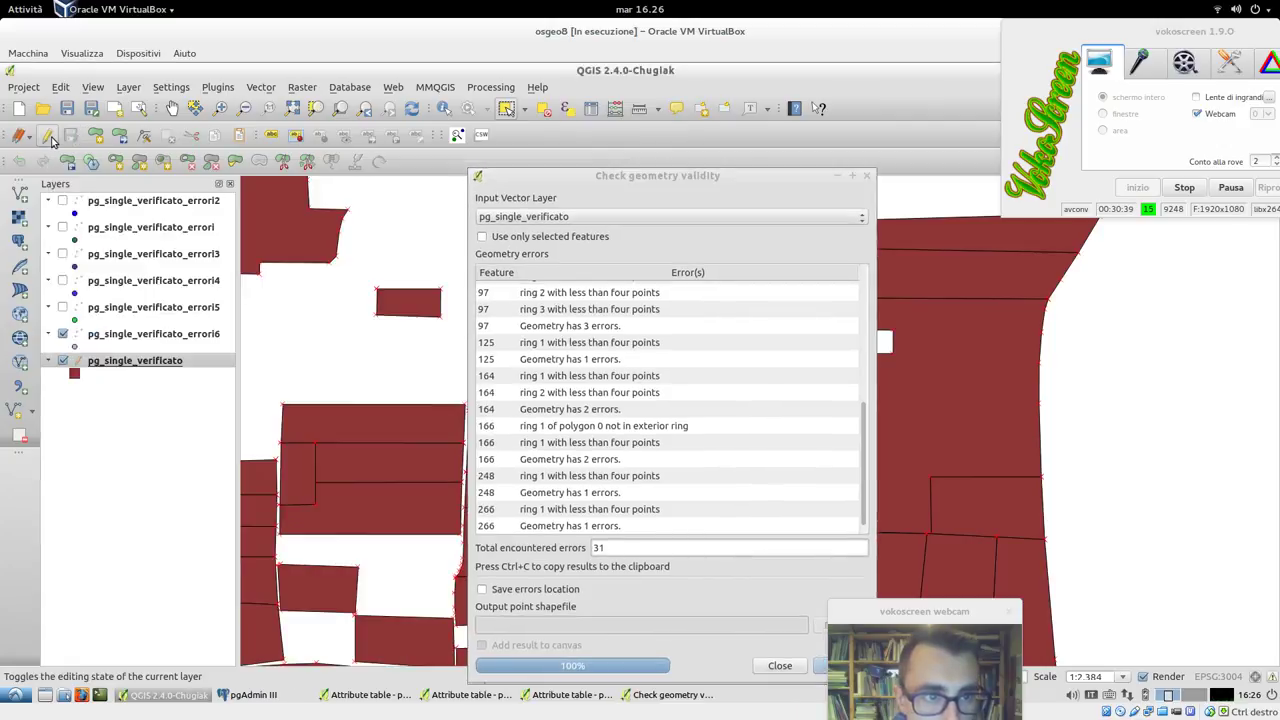
click(50, 138)
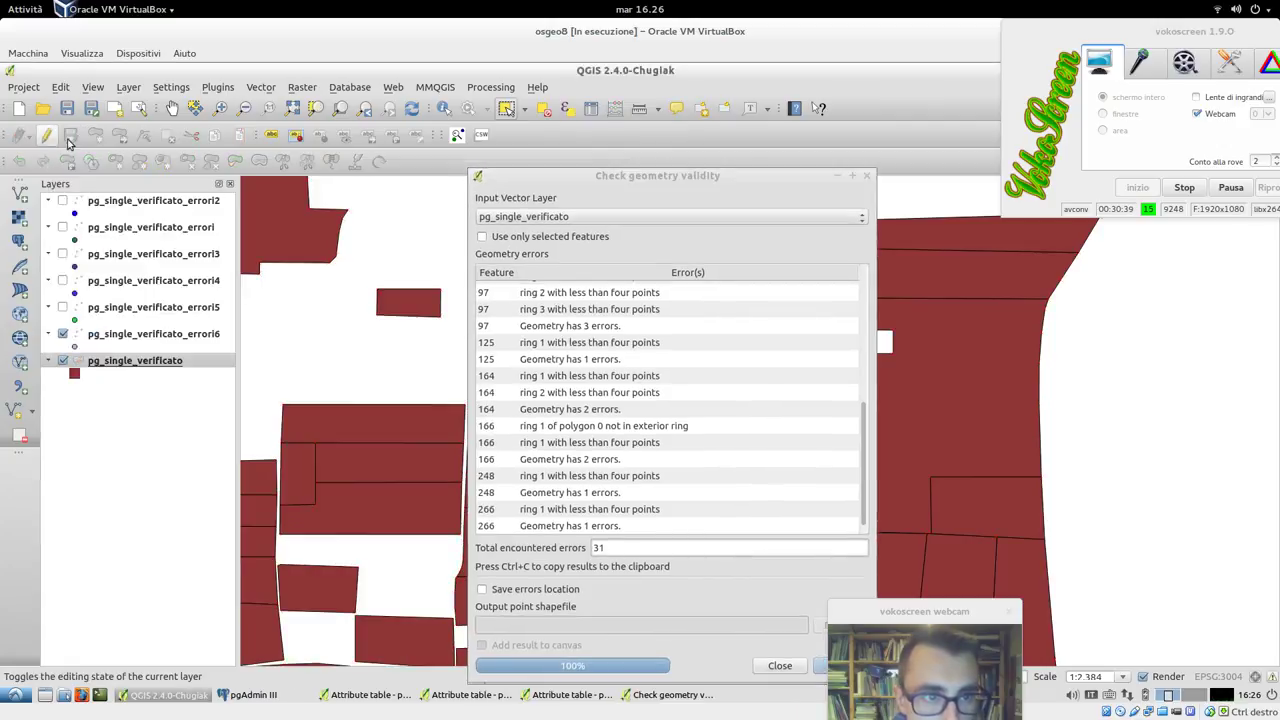
- Rerun the geometry validity check on pg_single_verificato and close the check dialog
click(818, 665)
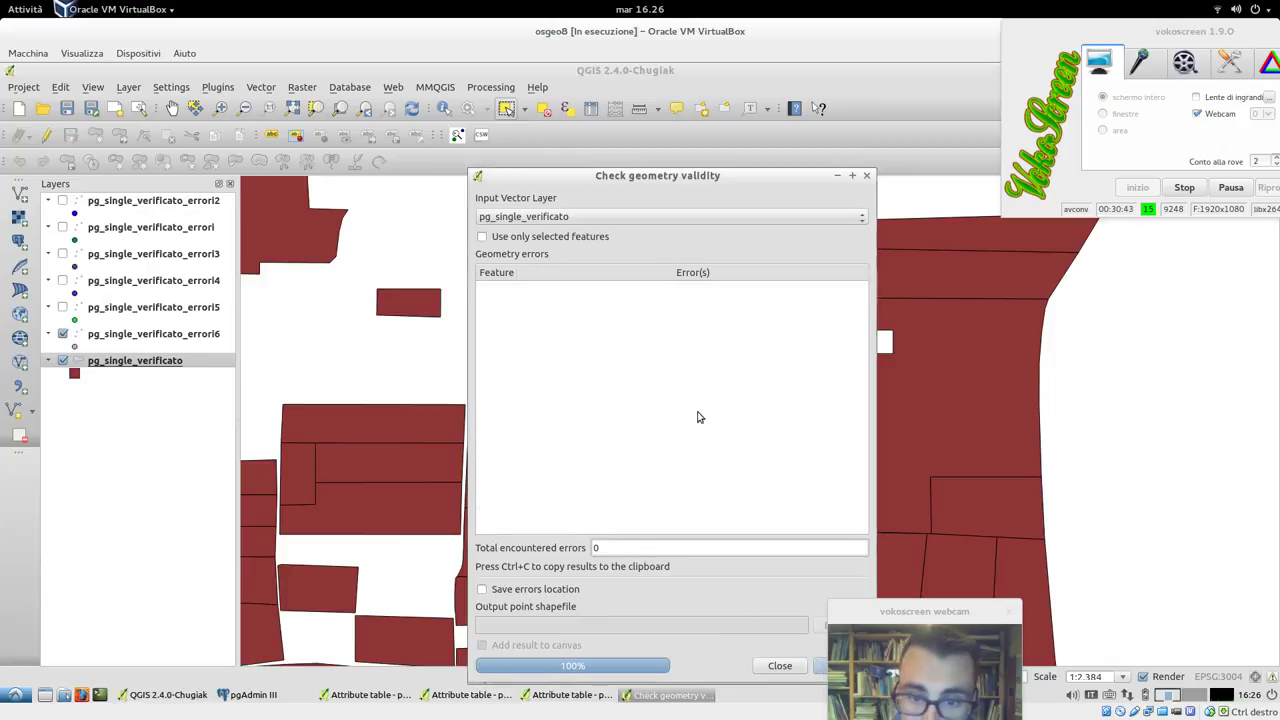
drag(708, 176, 542, 122)
click(614, 611)
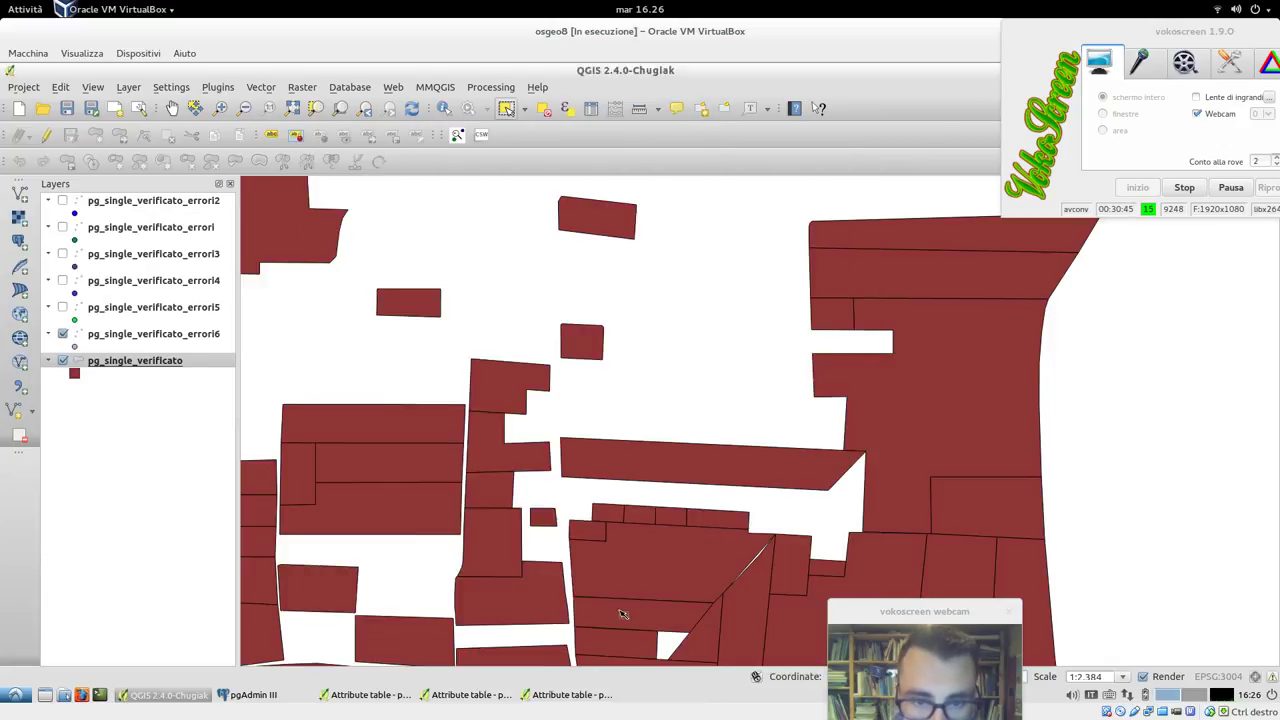
- Open DB Manager and start a vector layer import into the public schema of the PostGIS connection esercizi (local)
click(355, 88)
mouse_move(365, 103)
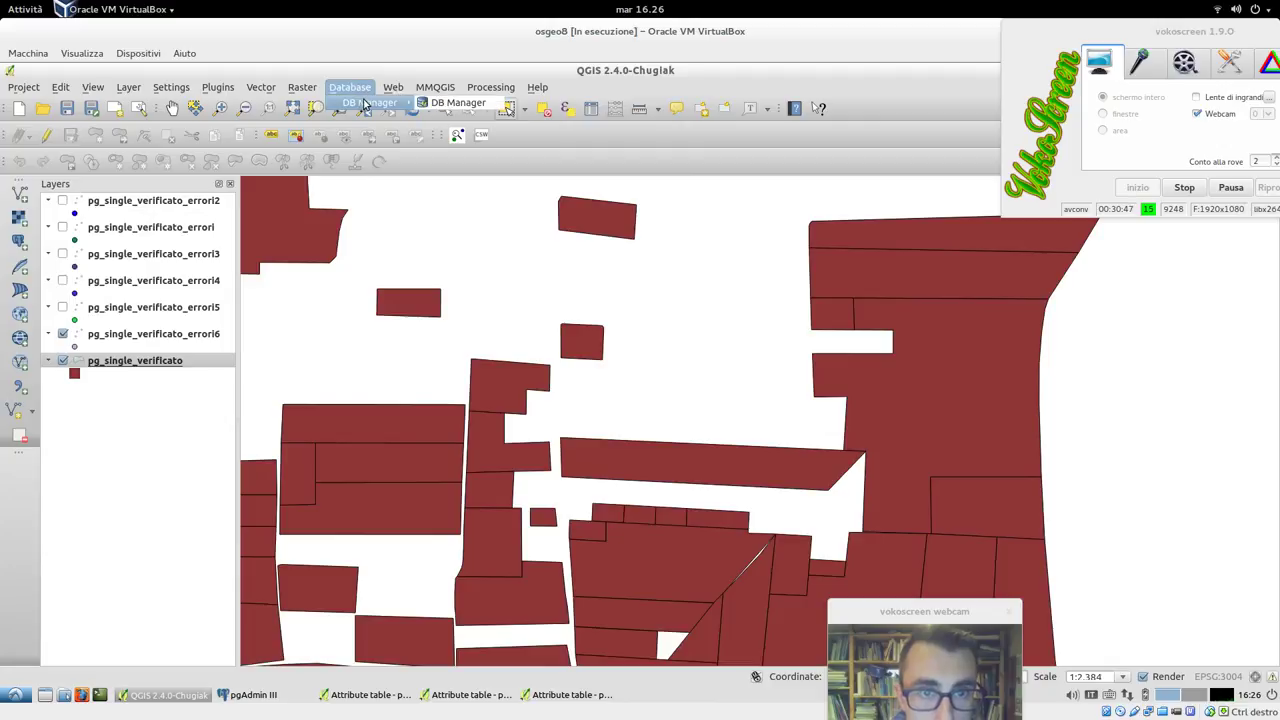
click(455, 103)
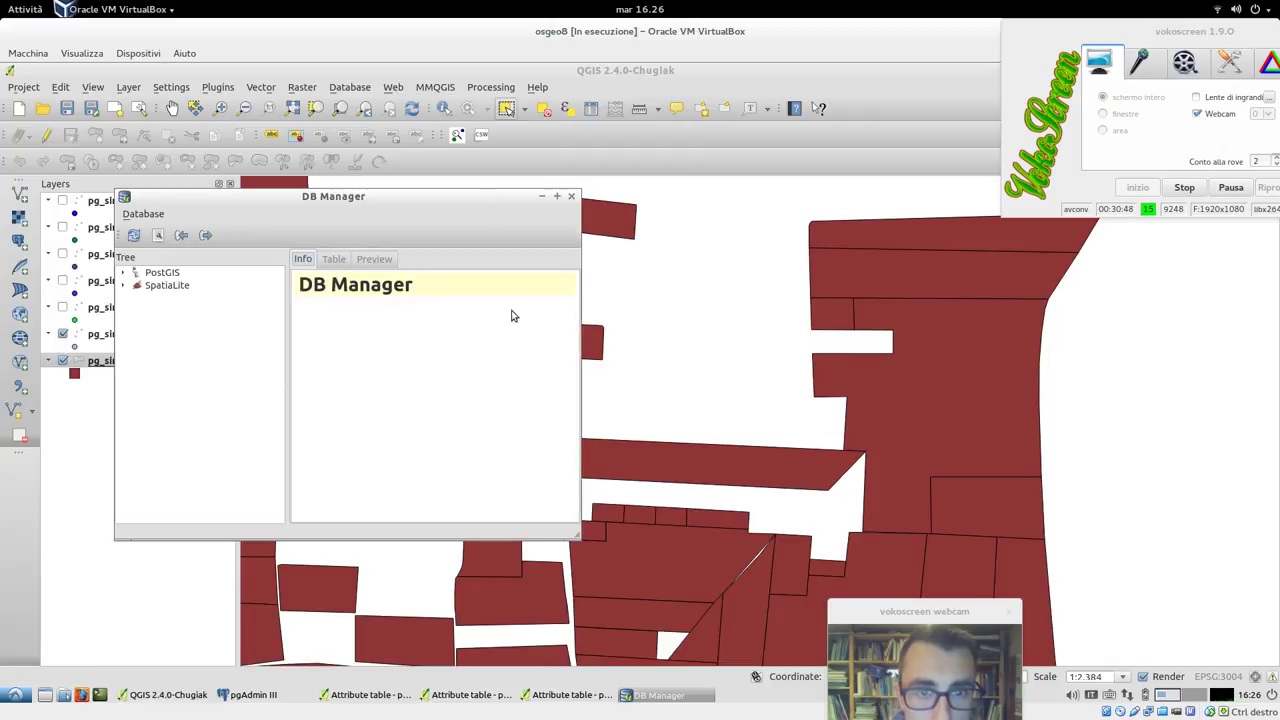
double_click(180, 275)
click(175, 348)
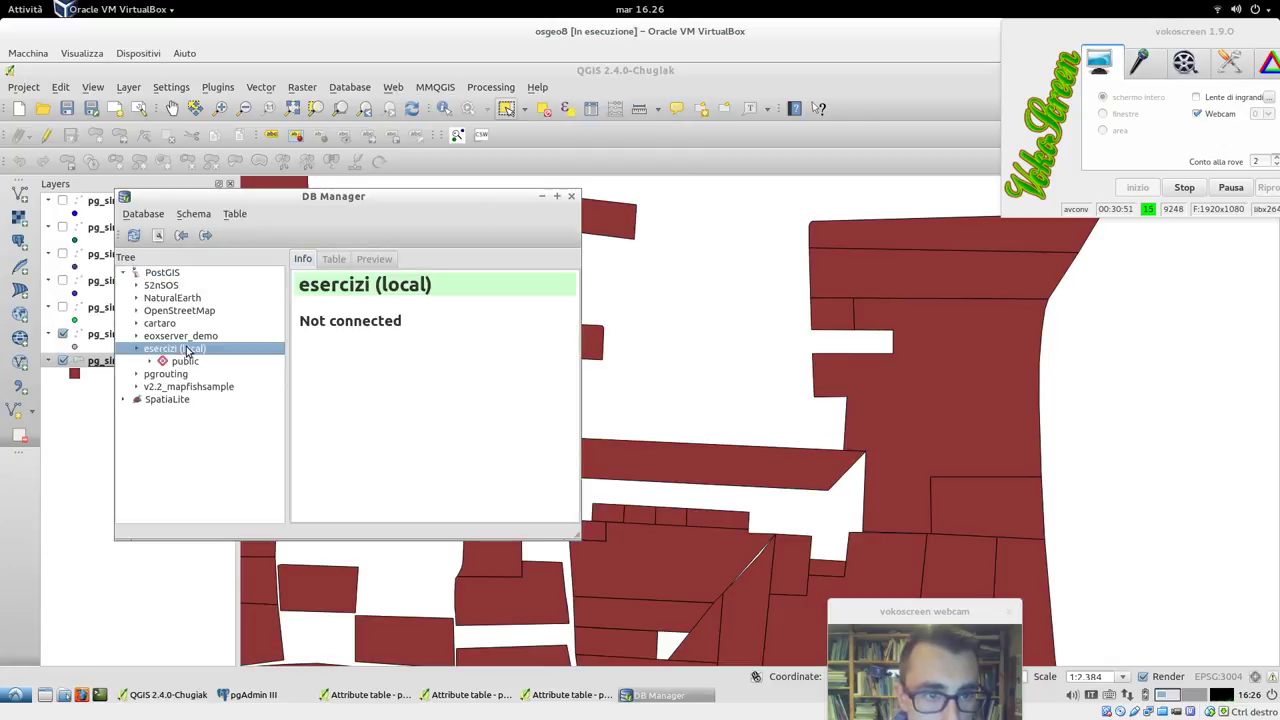
click(185, 361)
click(181, 235)
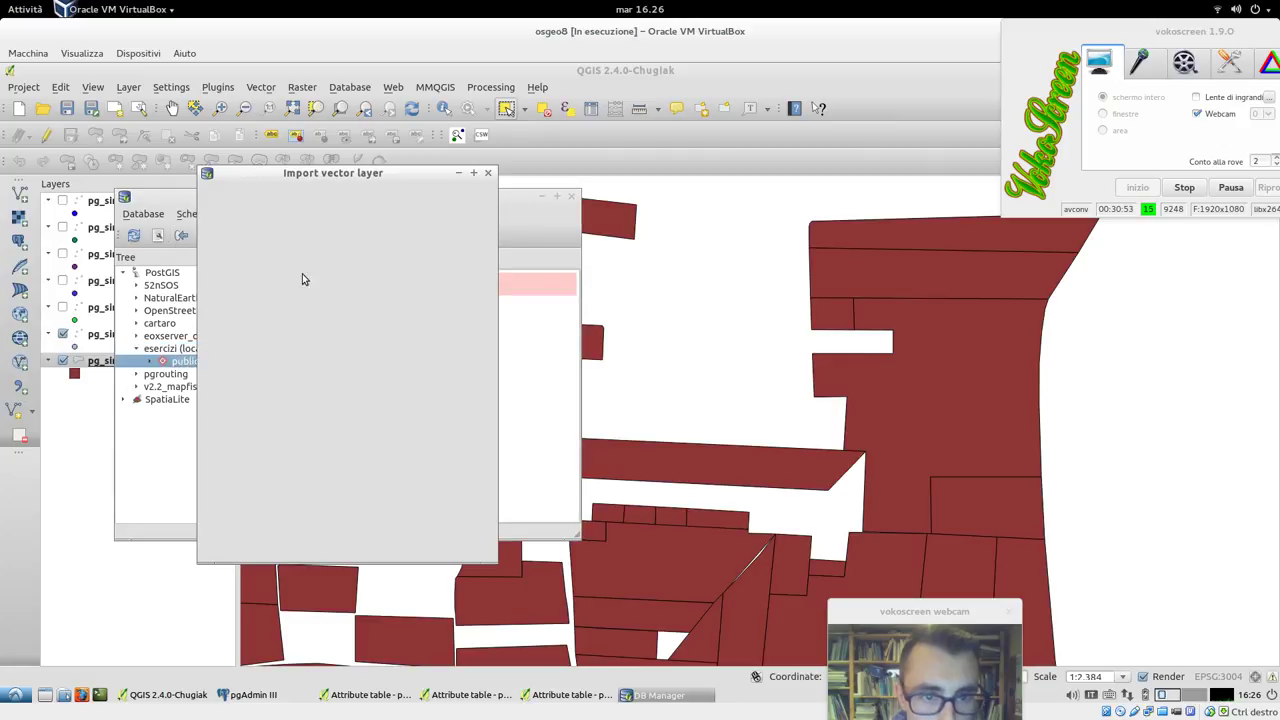
- Import the layer pg_single_verificato into the public schema as a new table named pg_single_verificato3
click(463, 198)
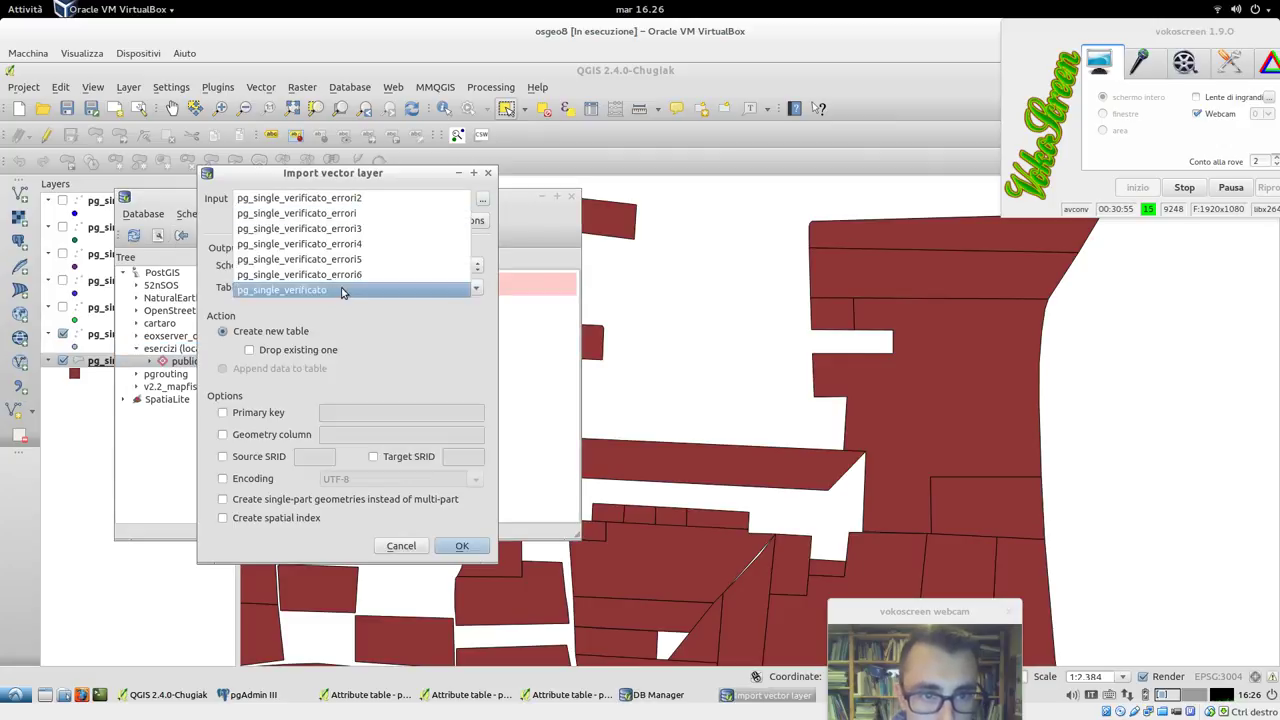
click(343, 288)
click(468, 221)
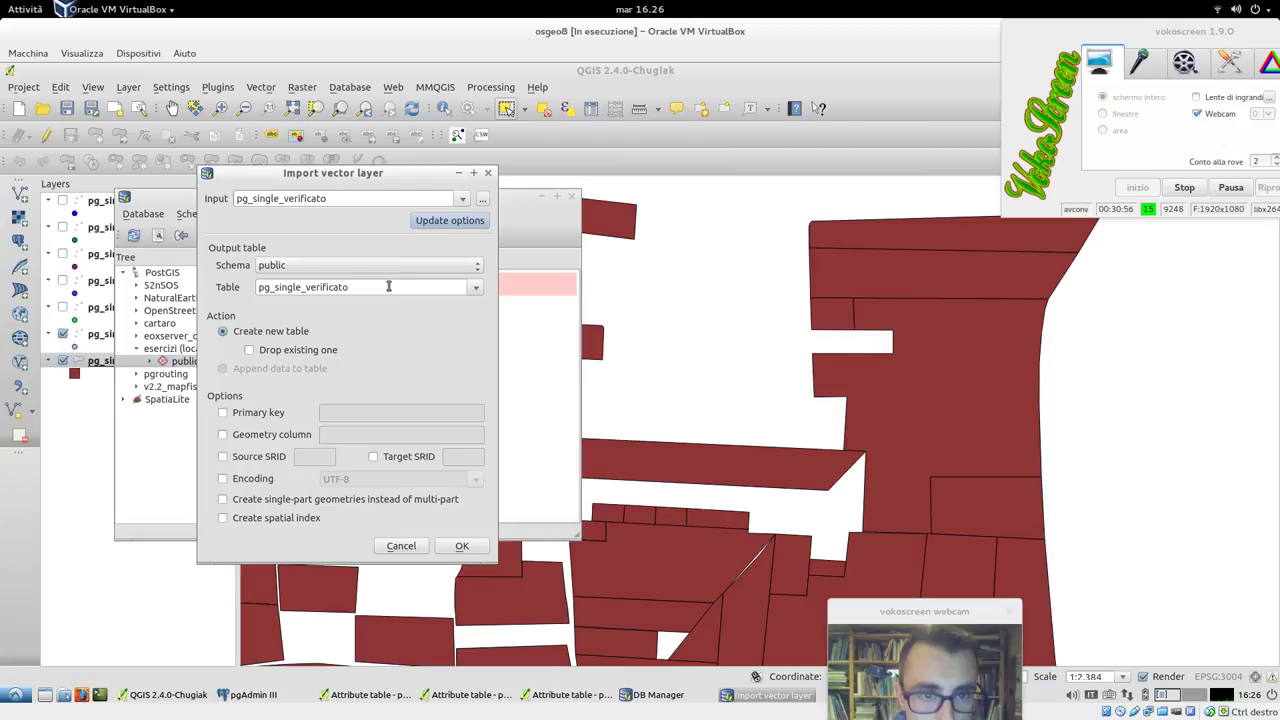
click(380, 282)
text(3)
click(462, 548)
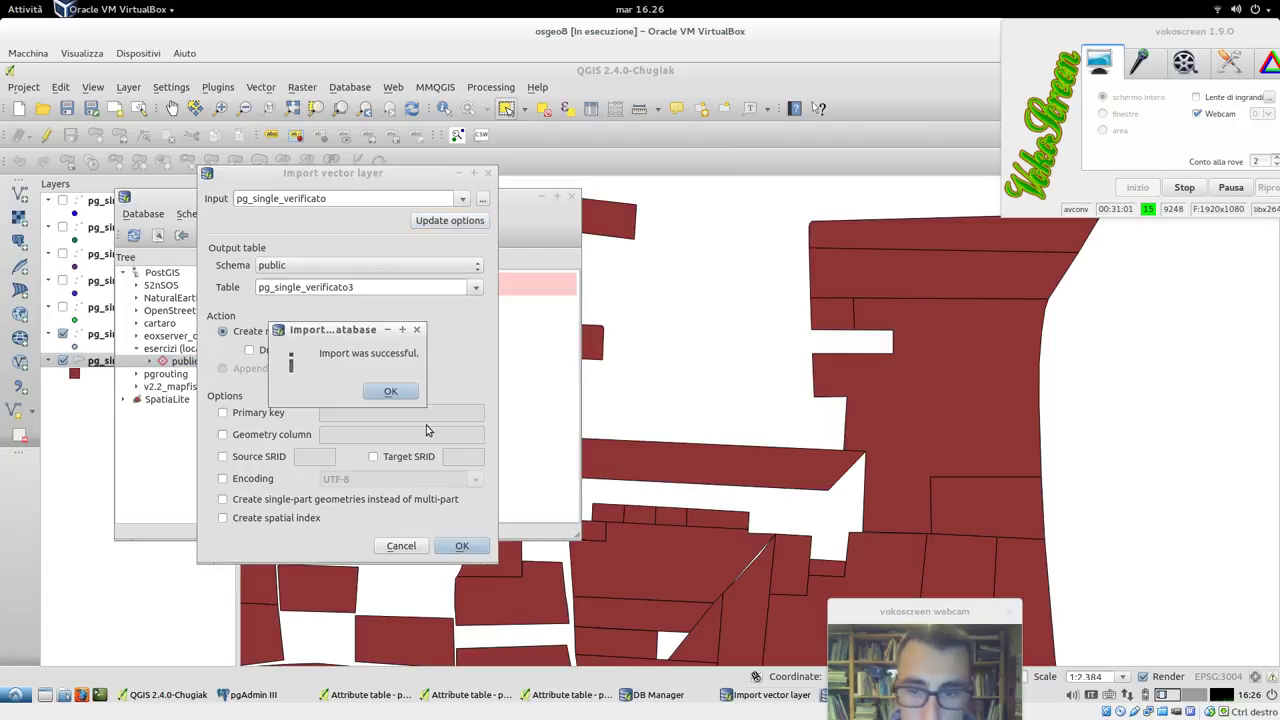
drag(978, 625, 983, 569)
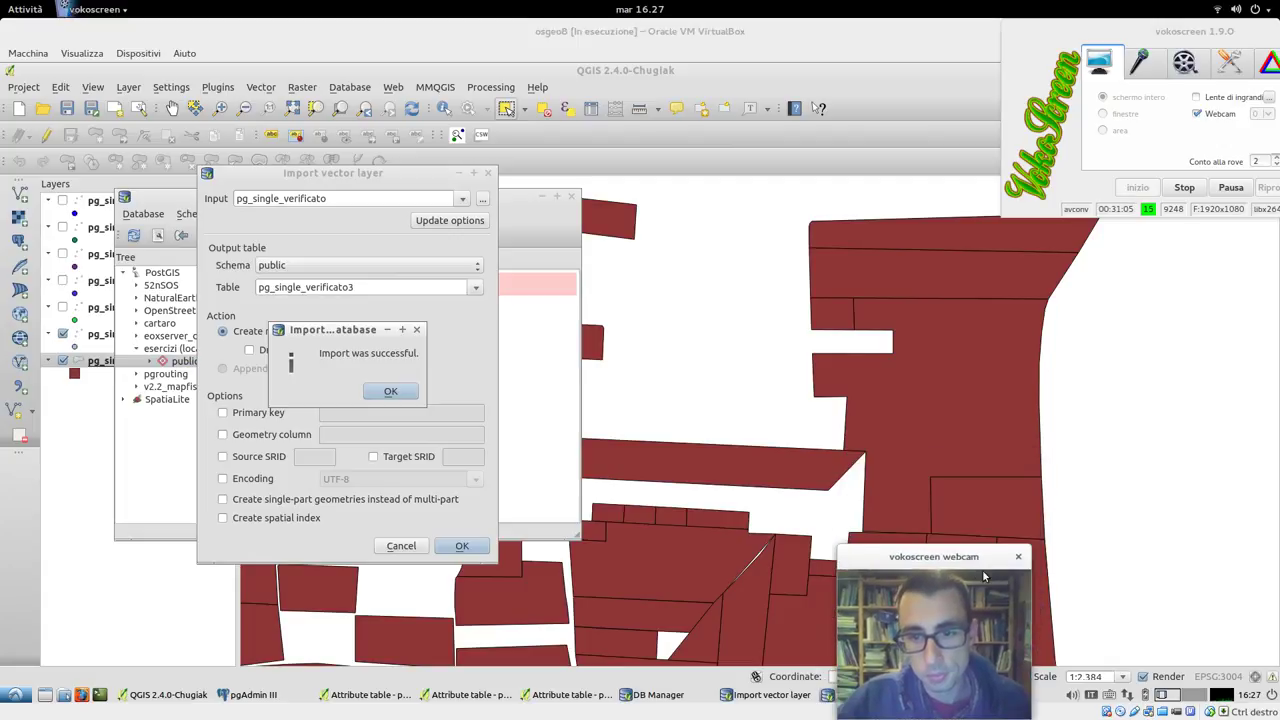